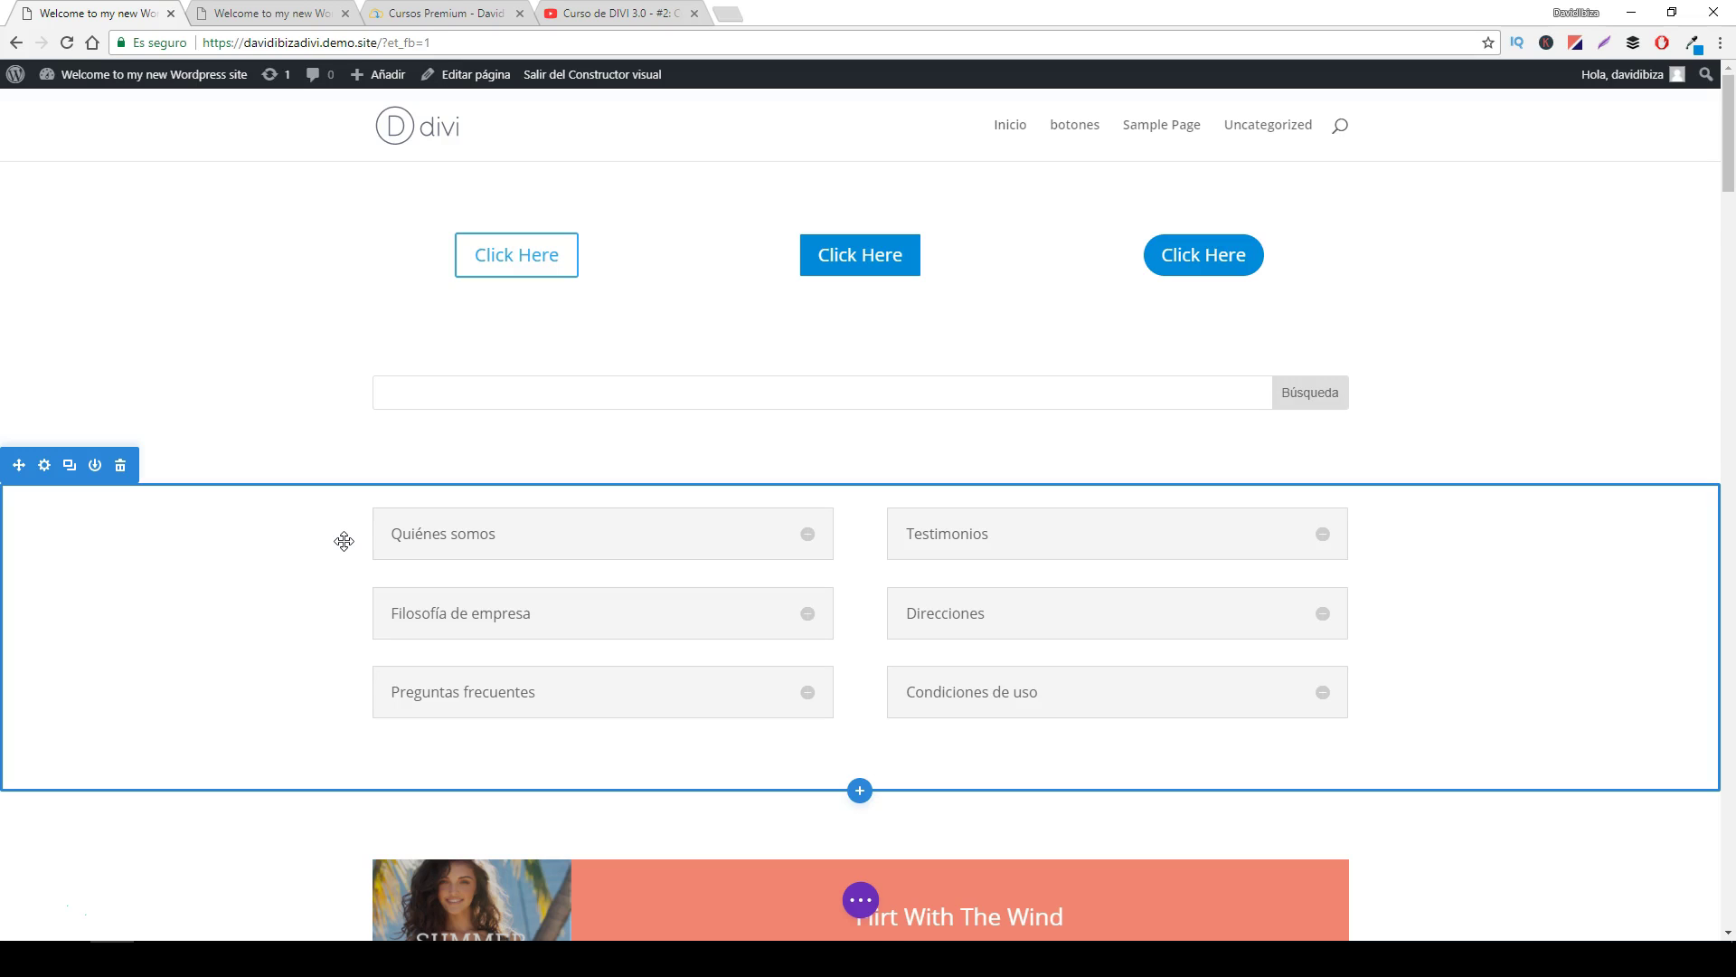
- Review the premium courses page on davidibiza.com, from the introduction through the course cards to the list of upcoming courses
click(488, 14)
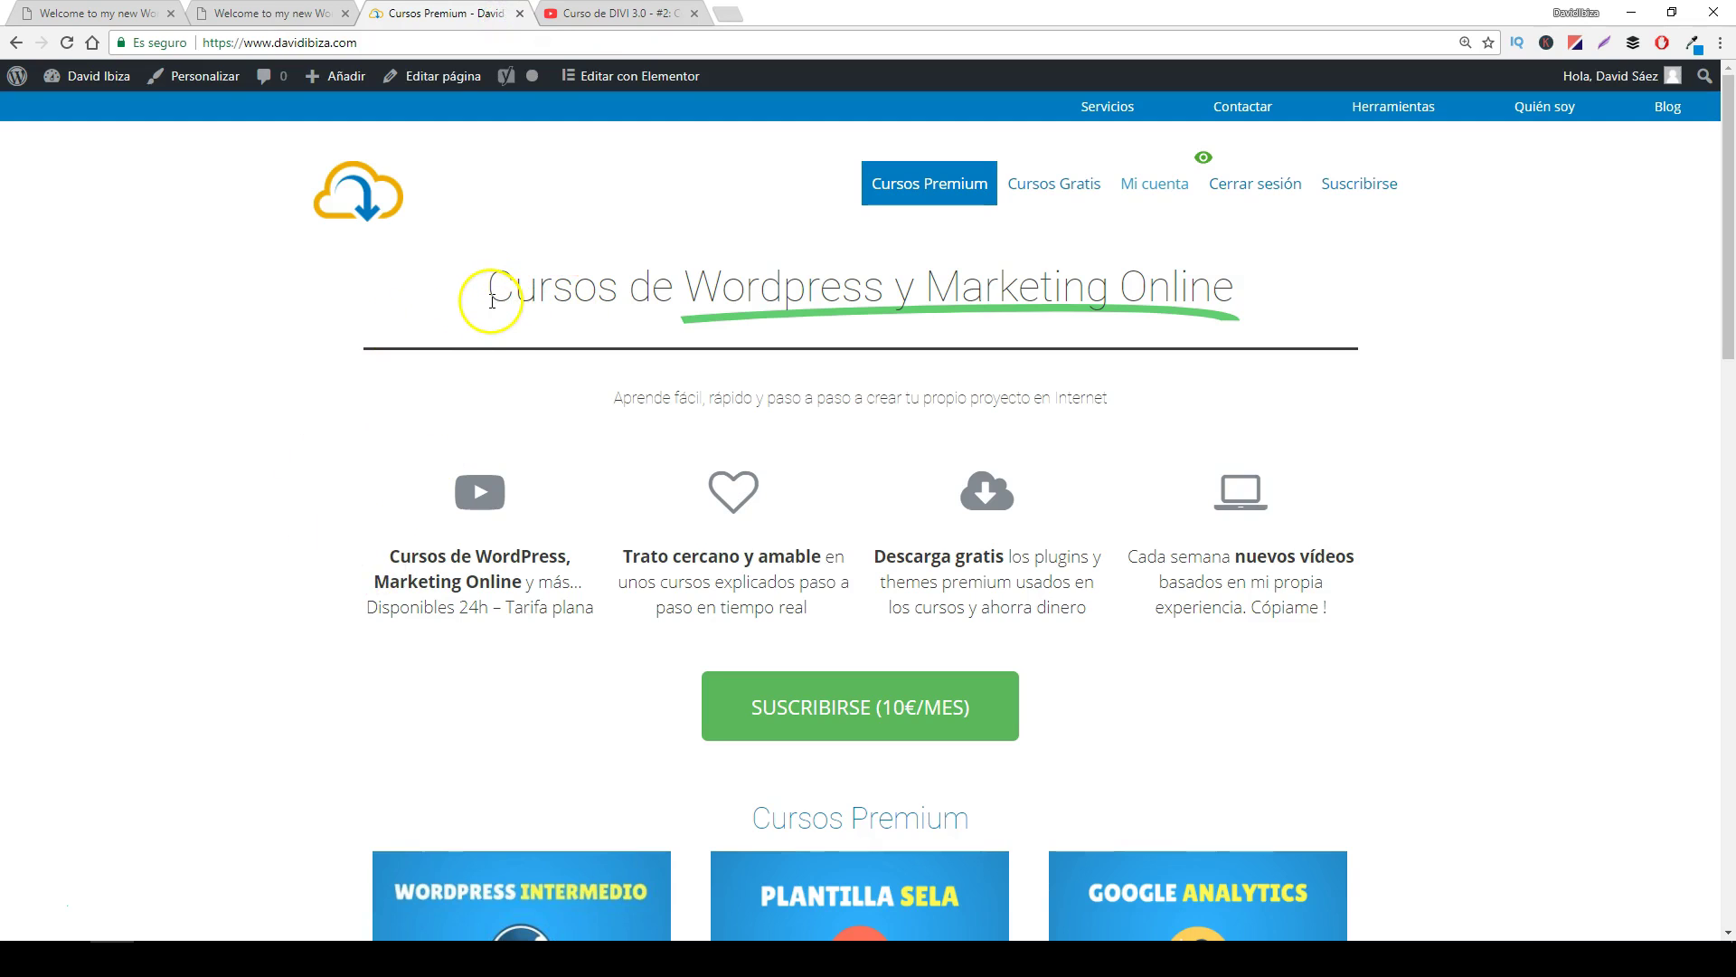
scroll(493, 504, down, 3)
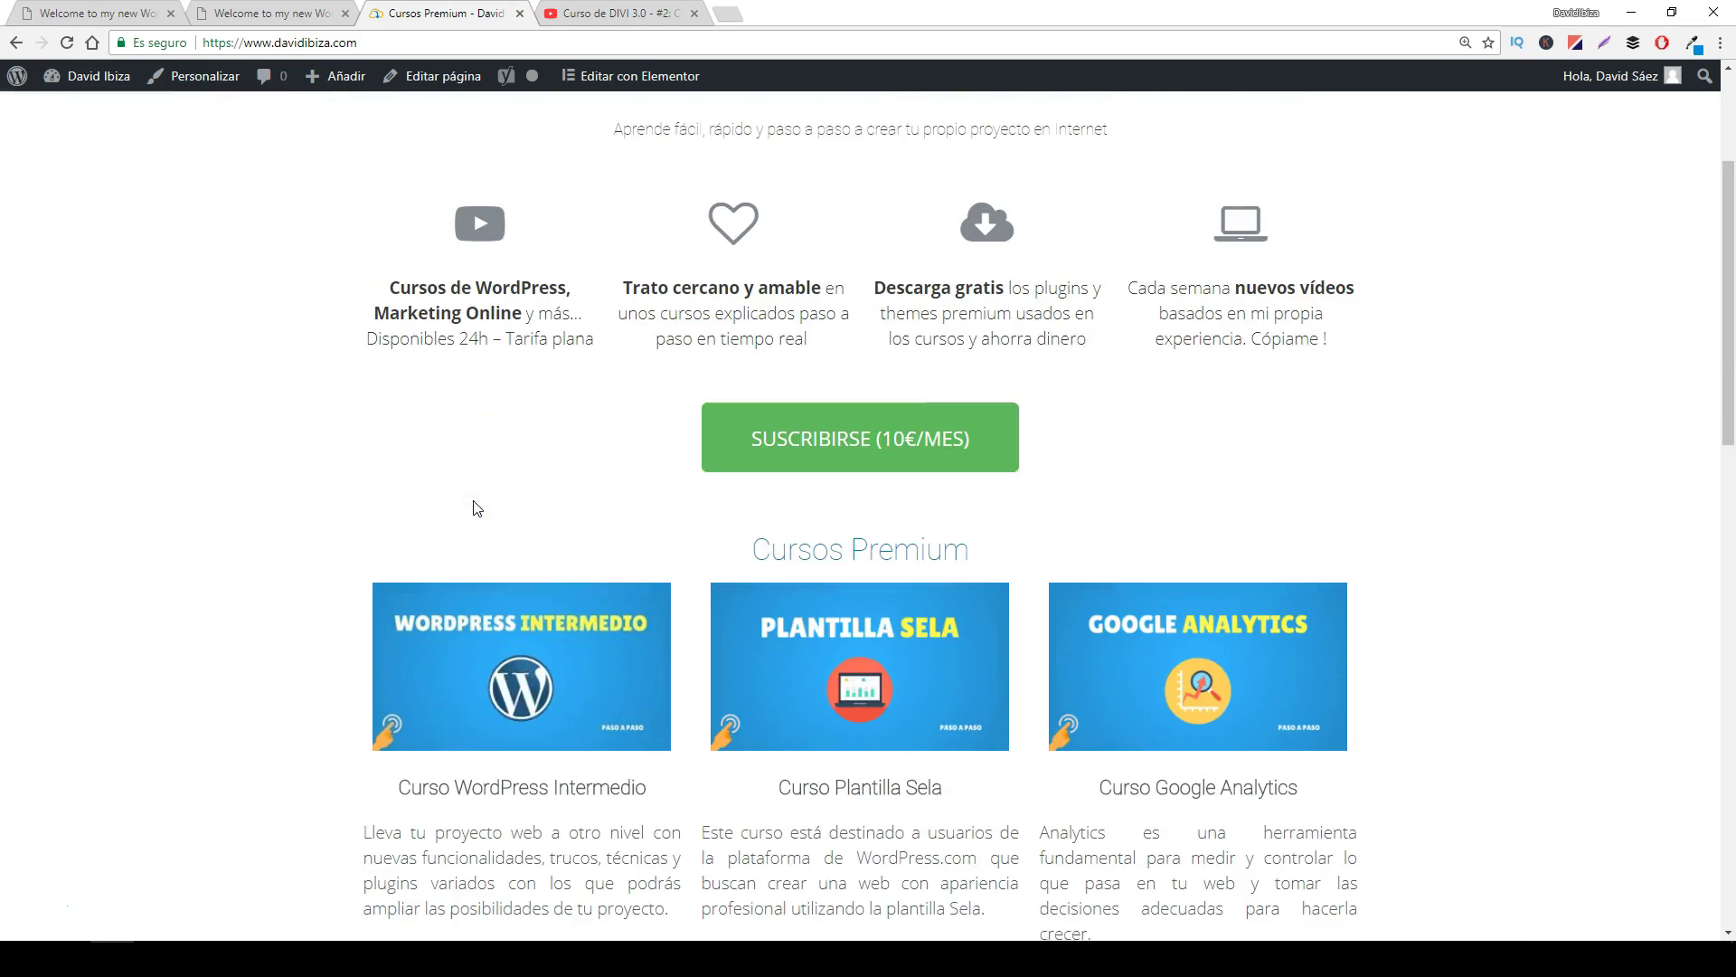
click(867, 663)
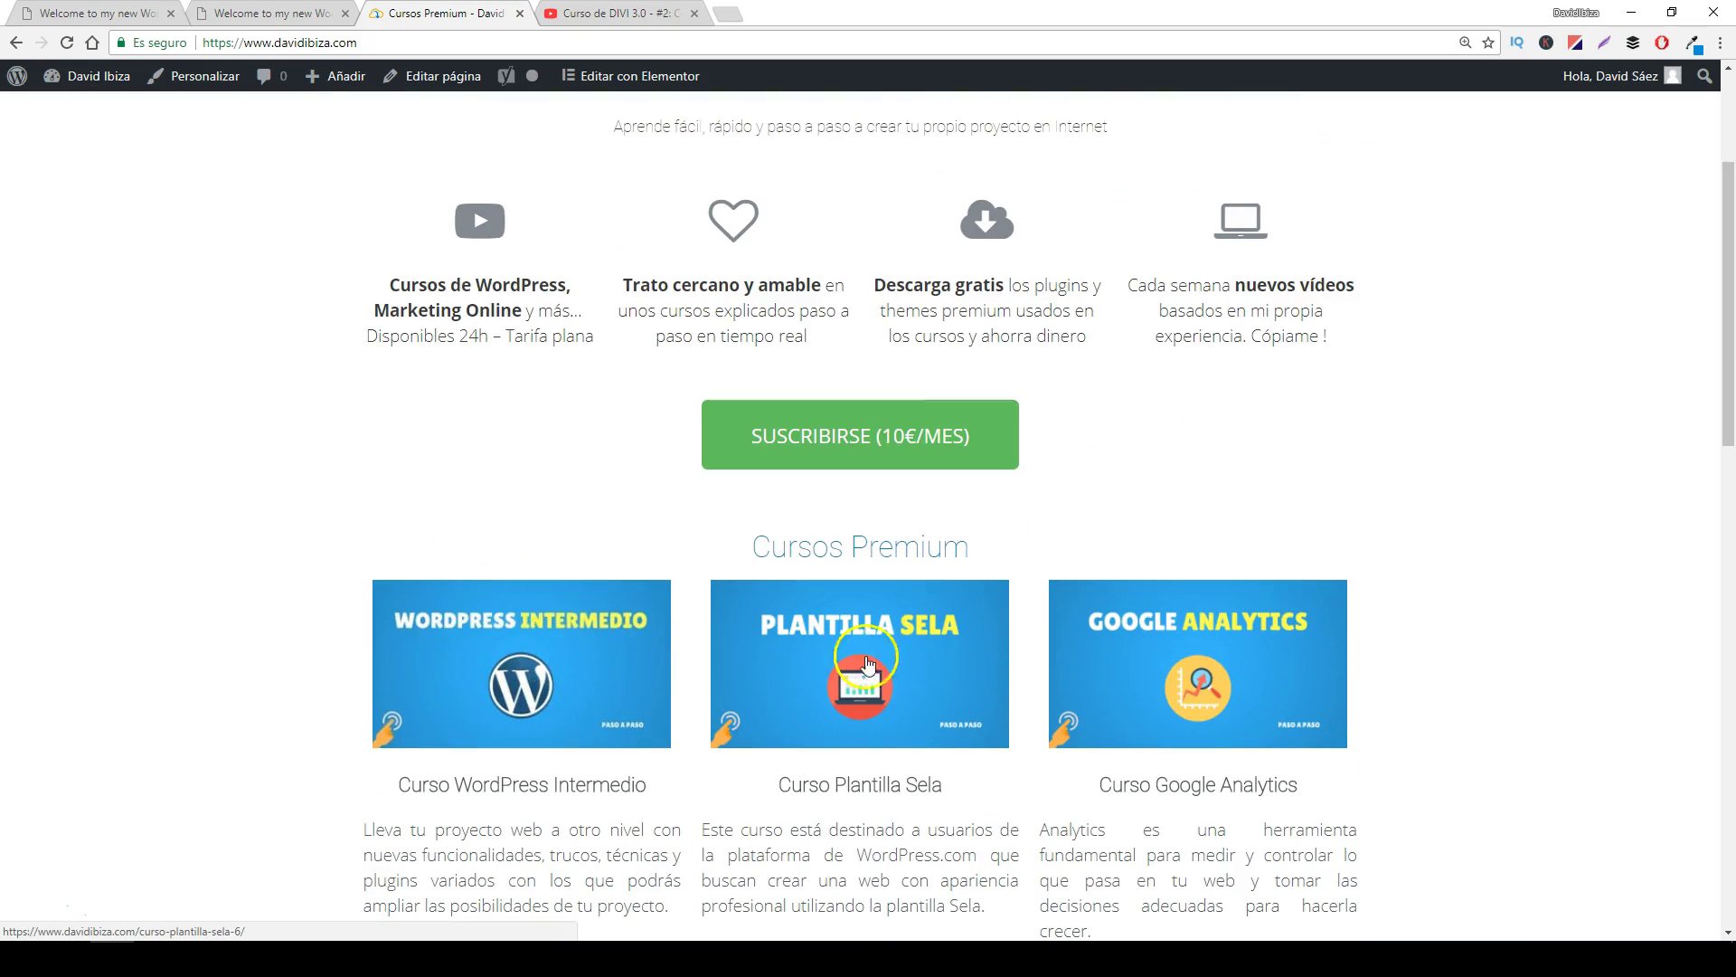
scroll(1175, 666, down, 4)
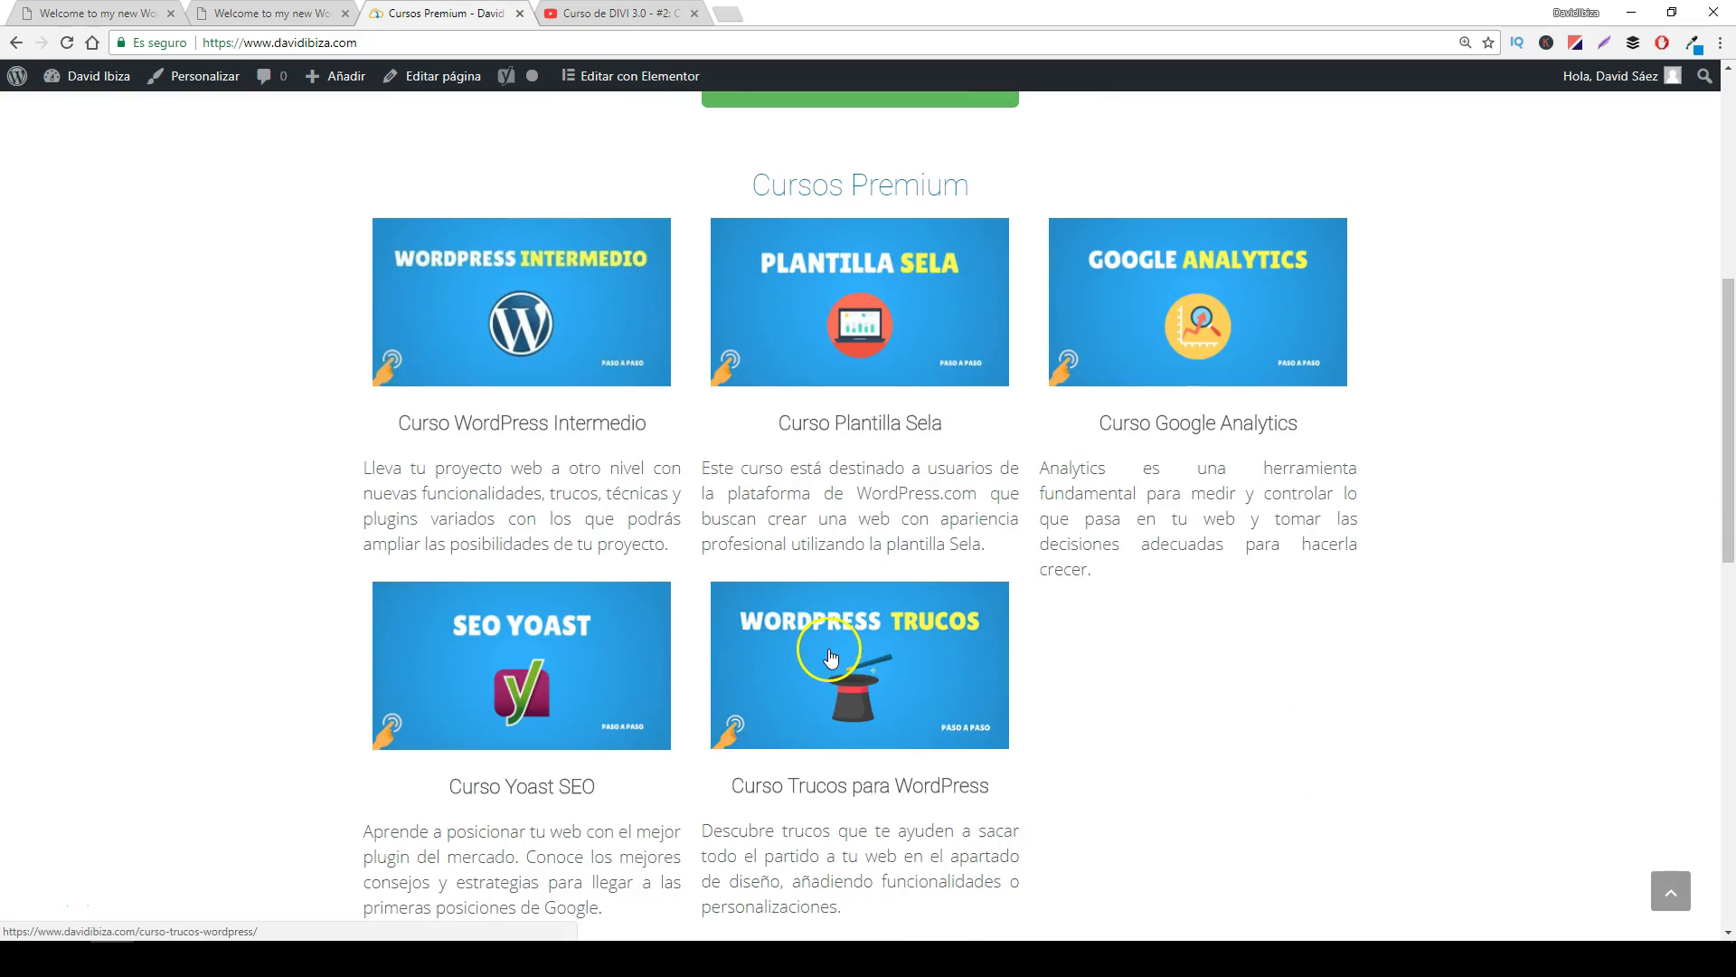
scroll(832, 658, down, 5)
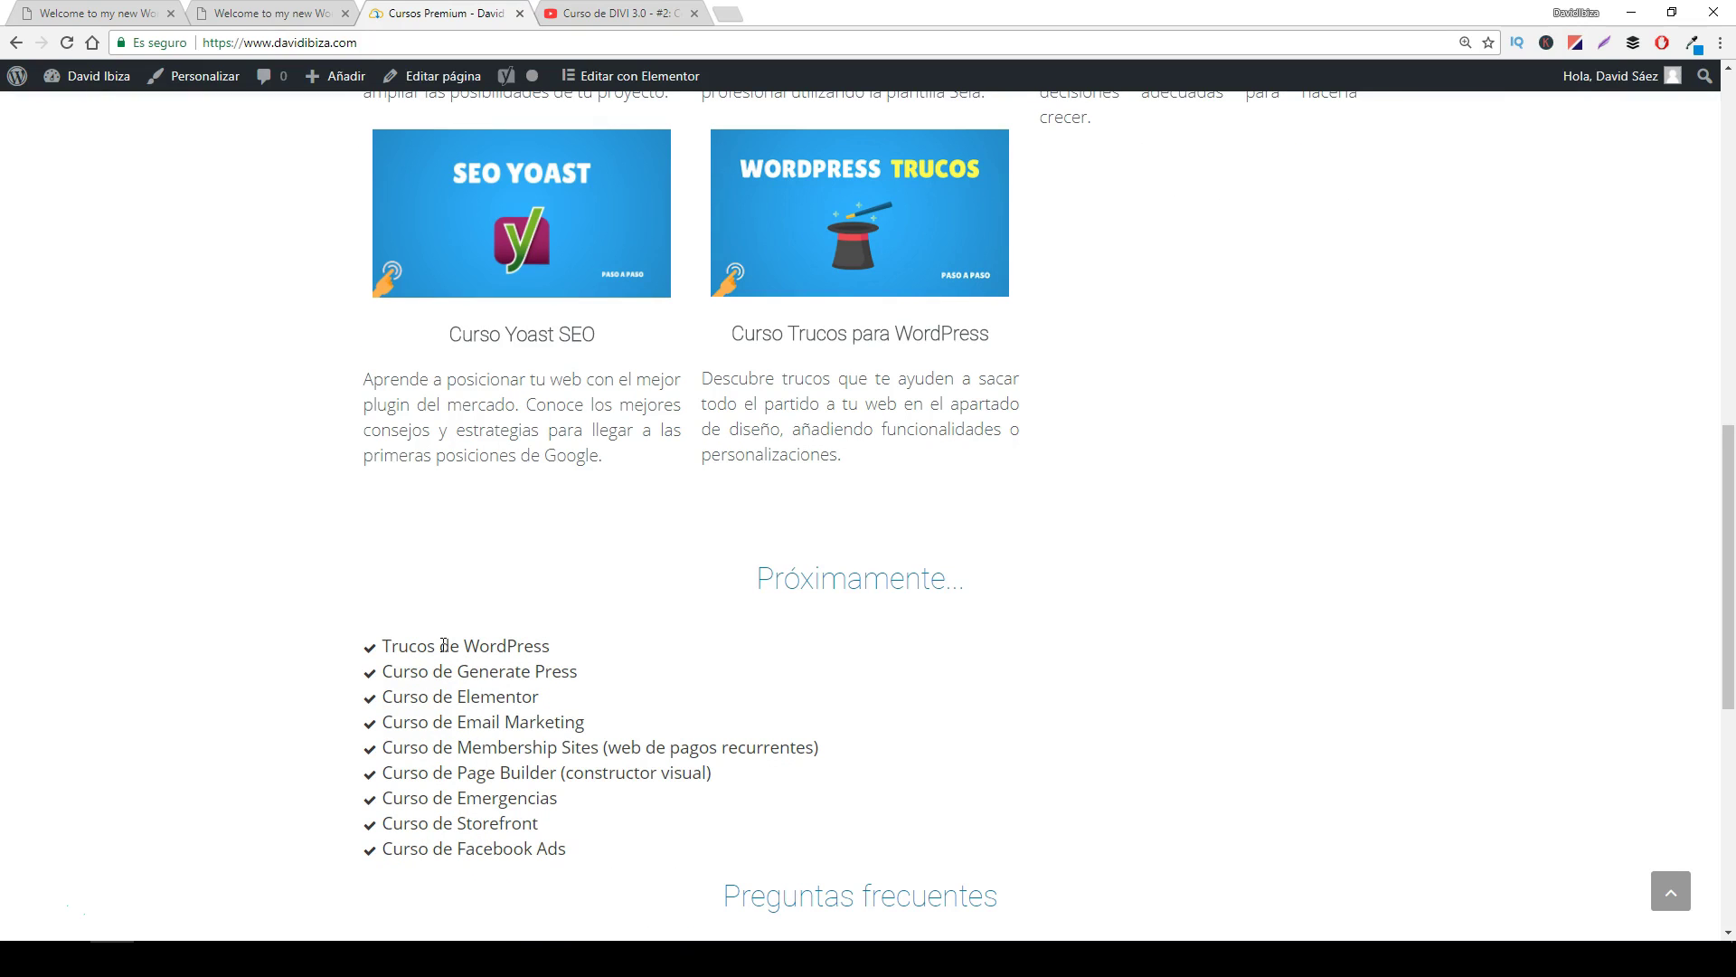
scroll(623, 655, up, 12)
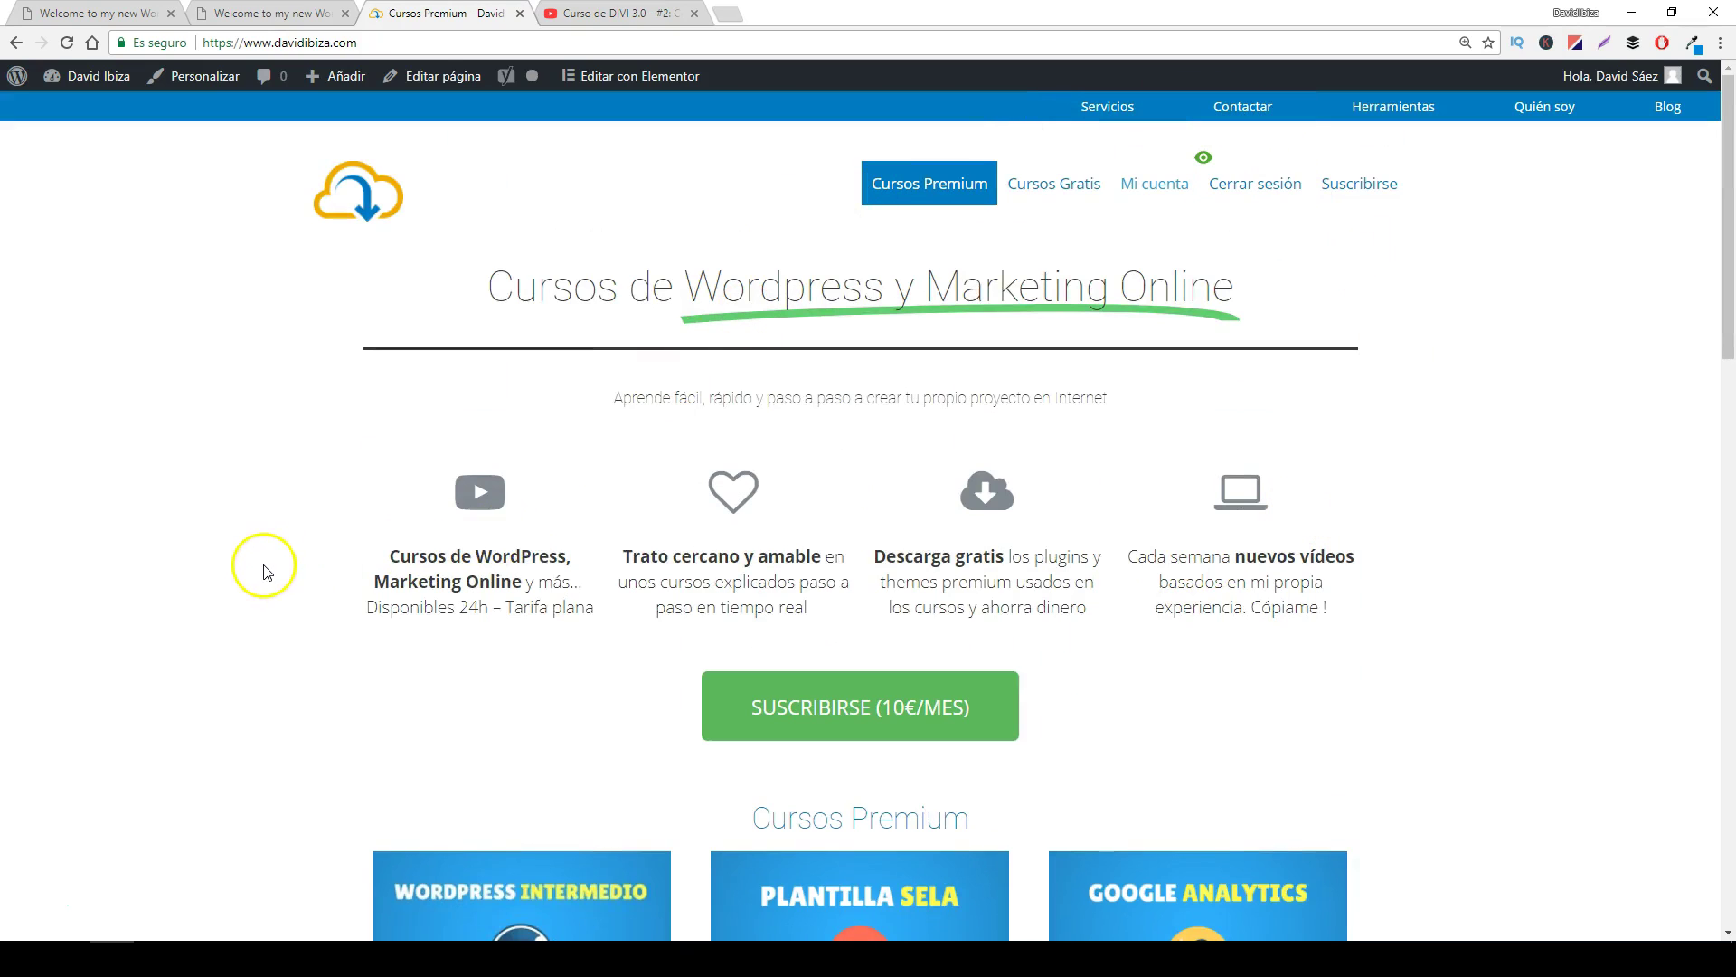
scroll(243, 591, down, 5)
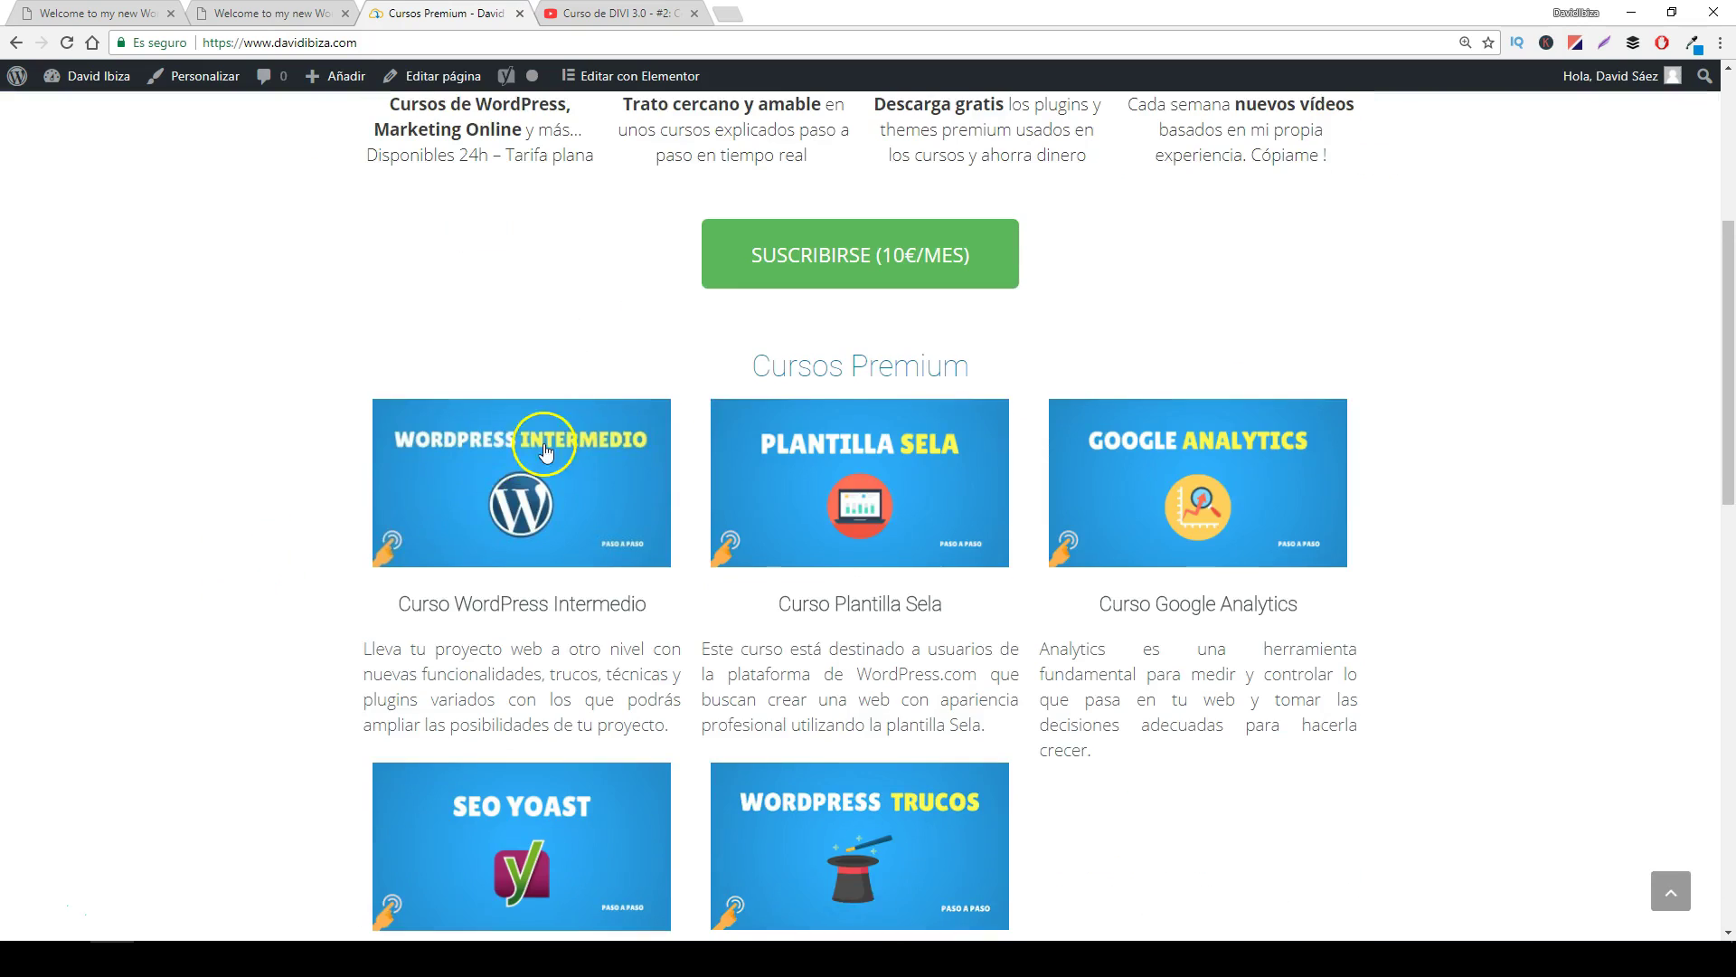
scroll(317, 445, up, 2)
- Switch to the YouTube page of the DIVI 3.0 hosting and domain lesson and look over its description, like and share options
click(586, 13)
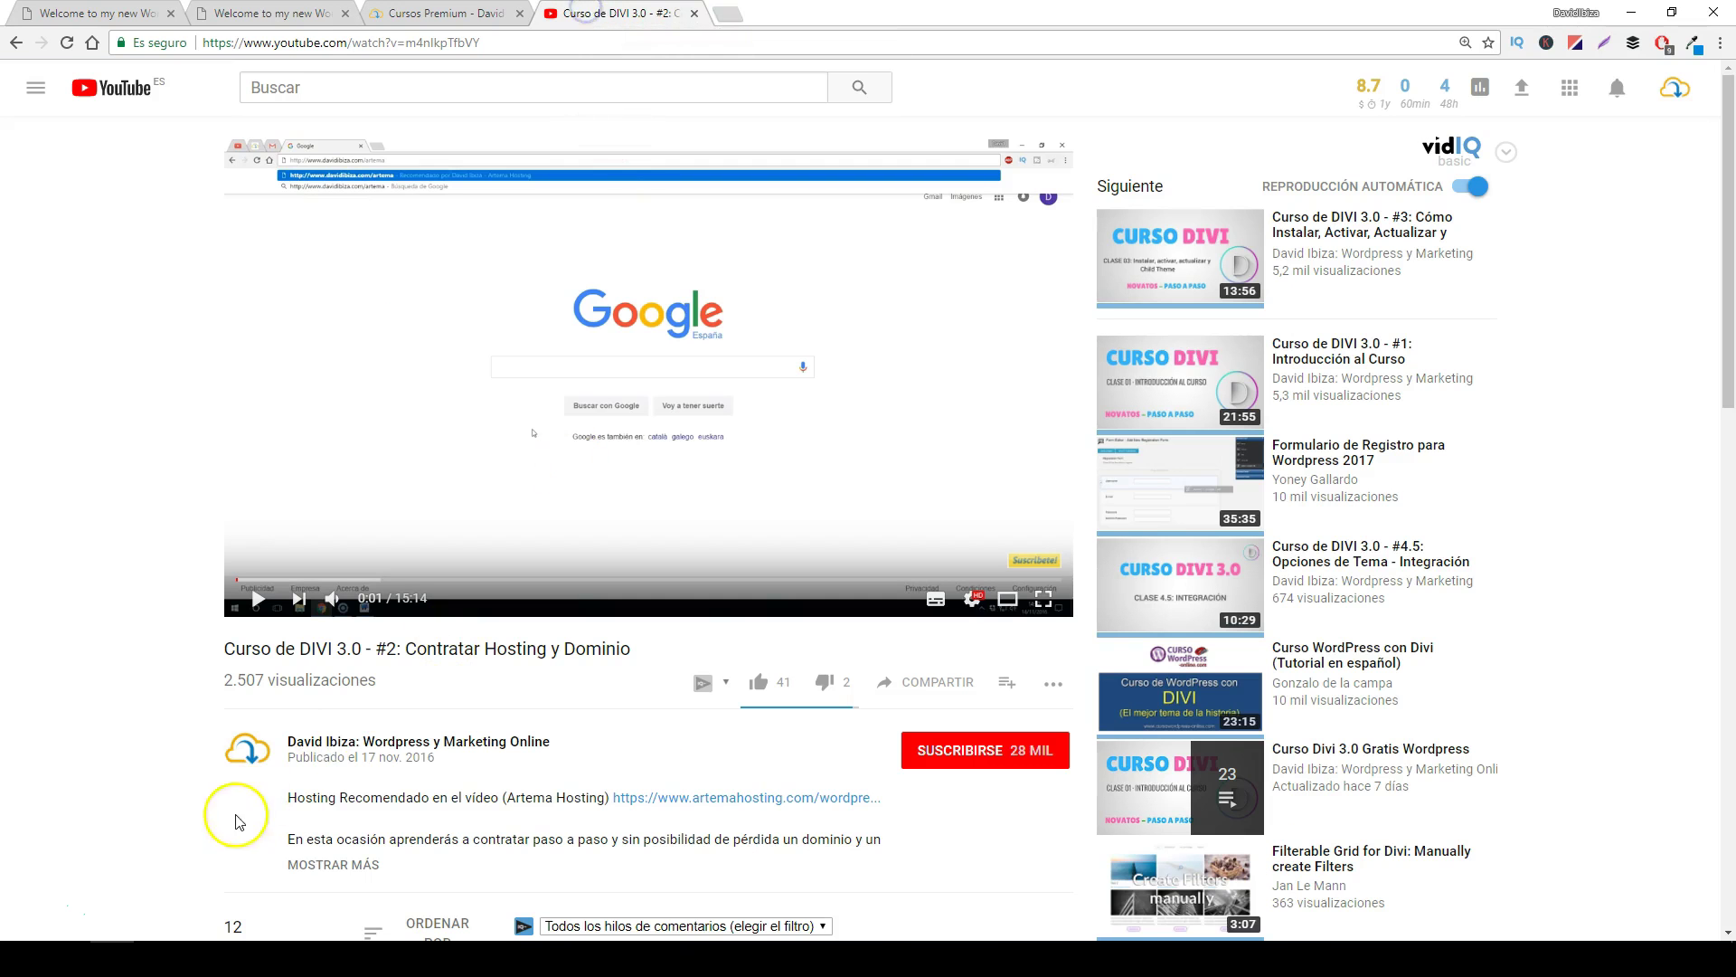
scroll(508, 649, down, 4)
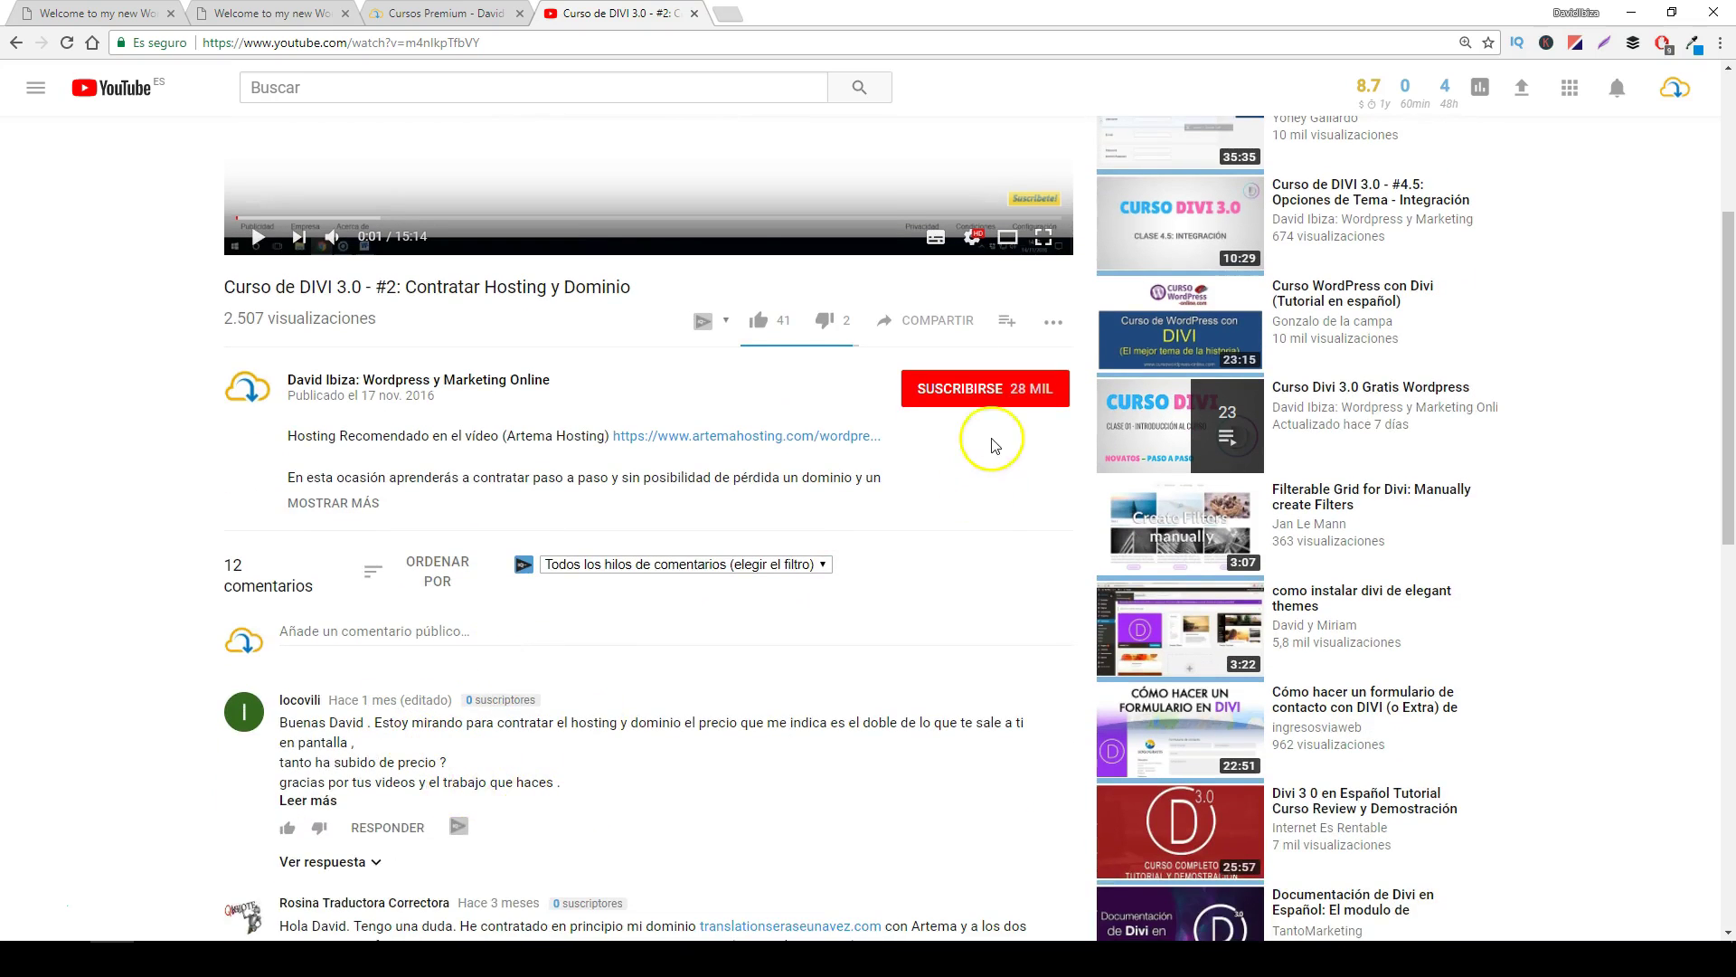
scroll(771, 399, up, 2)
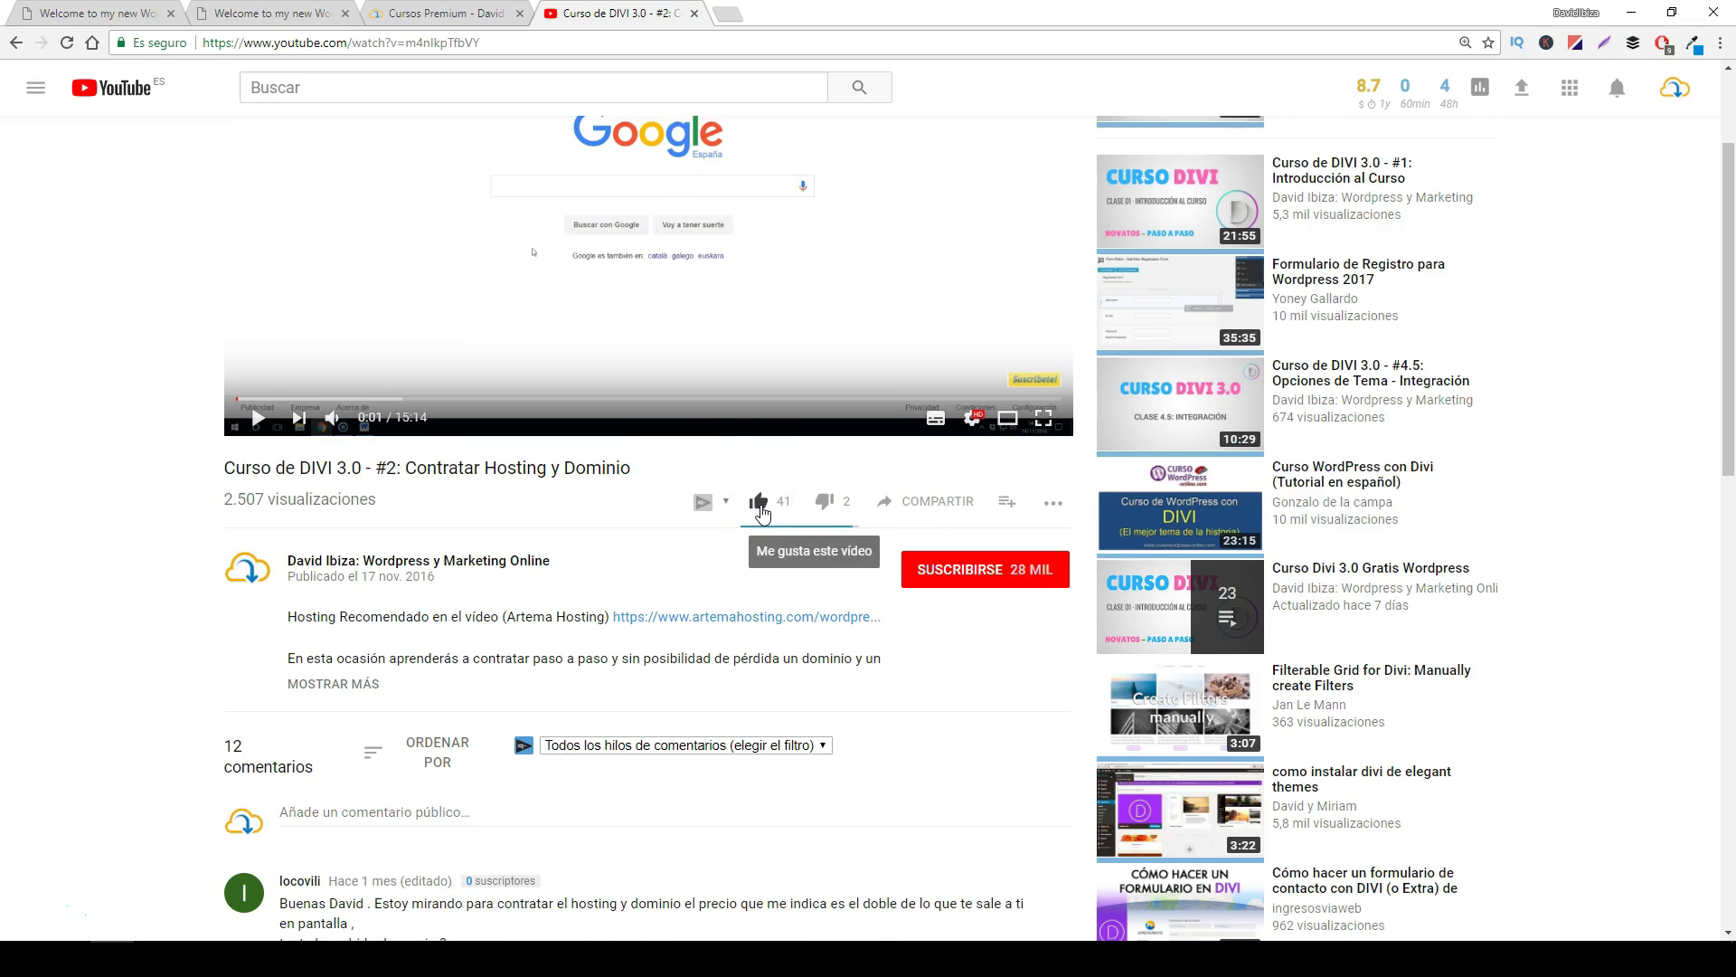
click(936, 503)
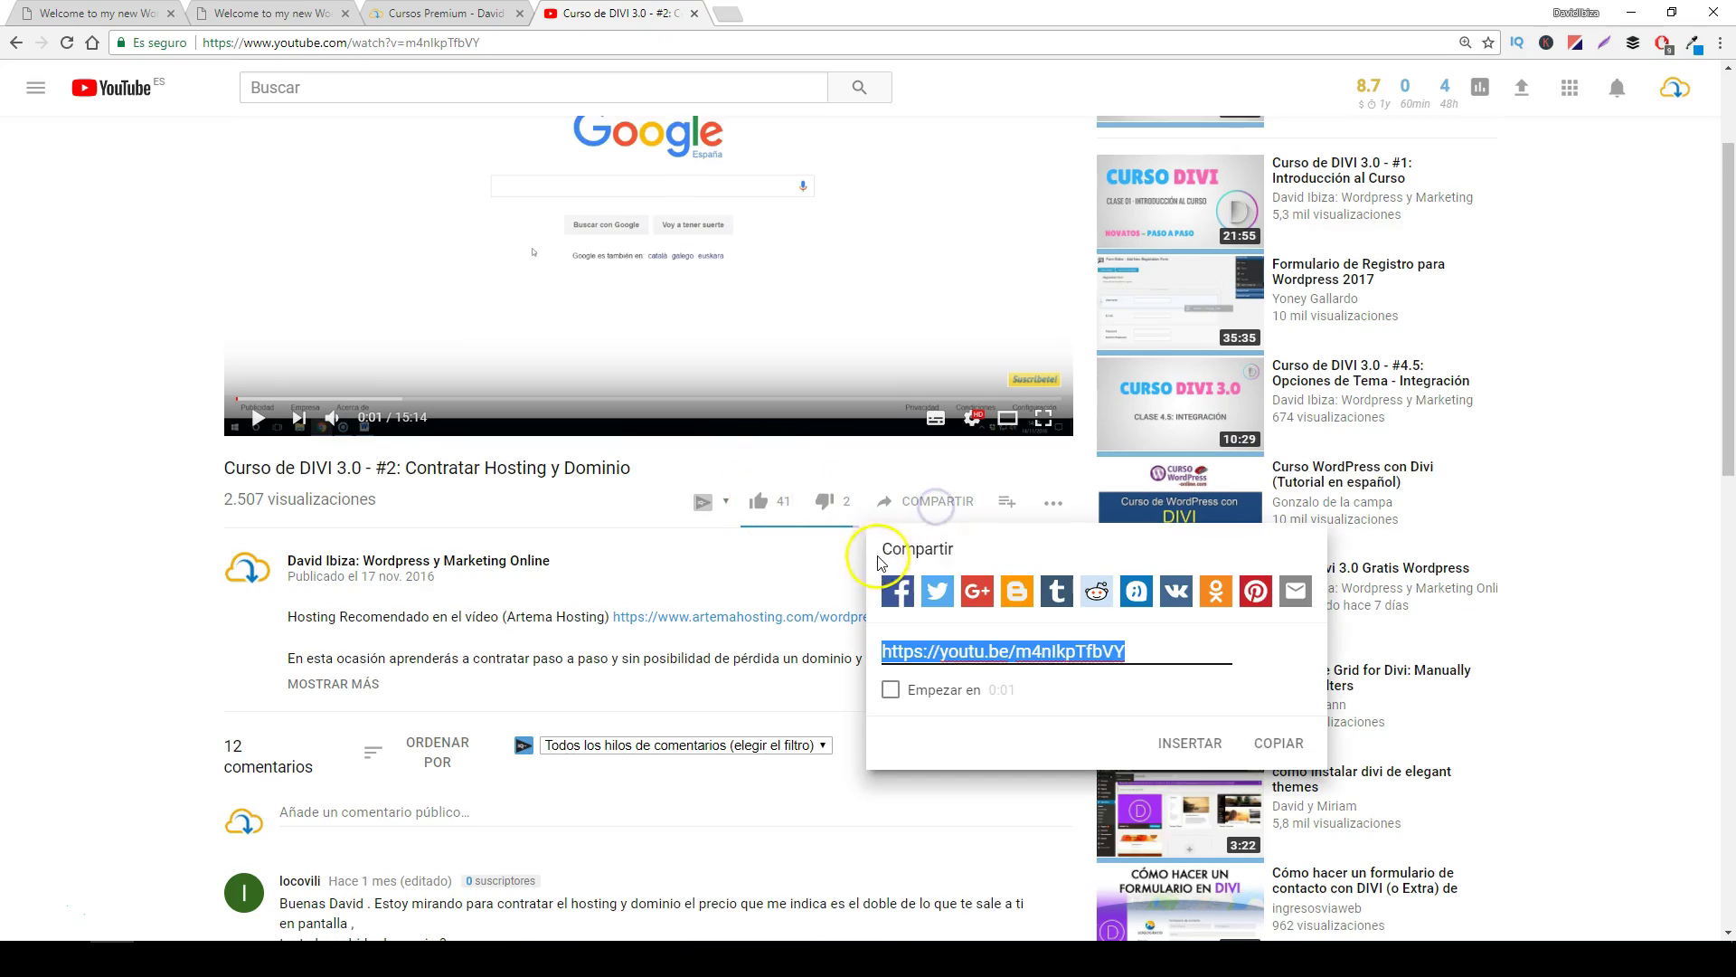
click(112, 431)
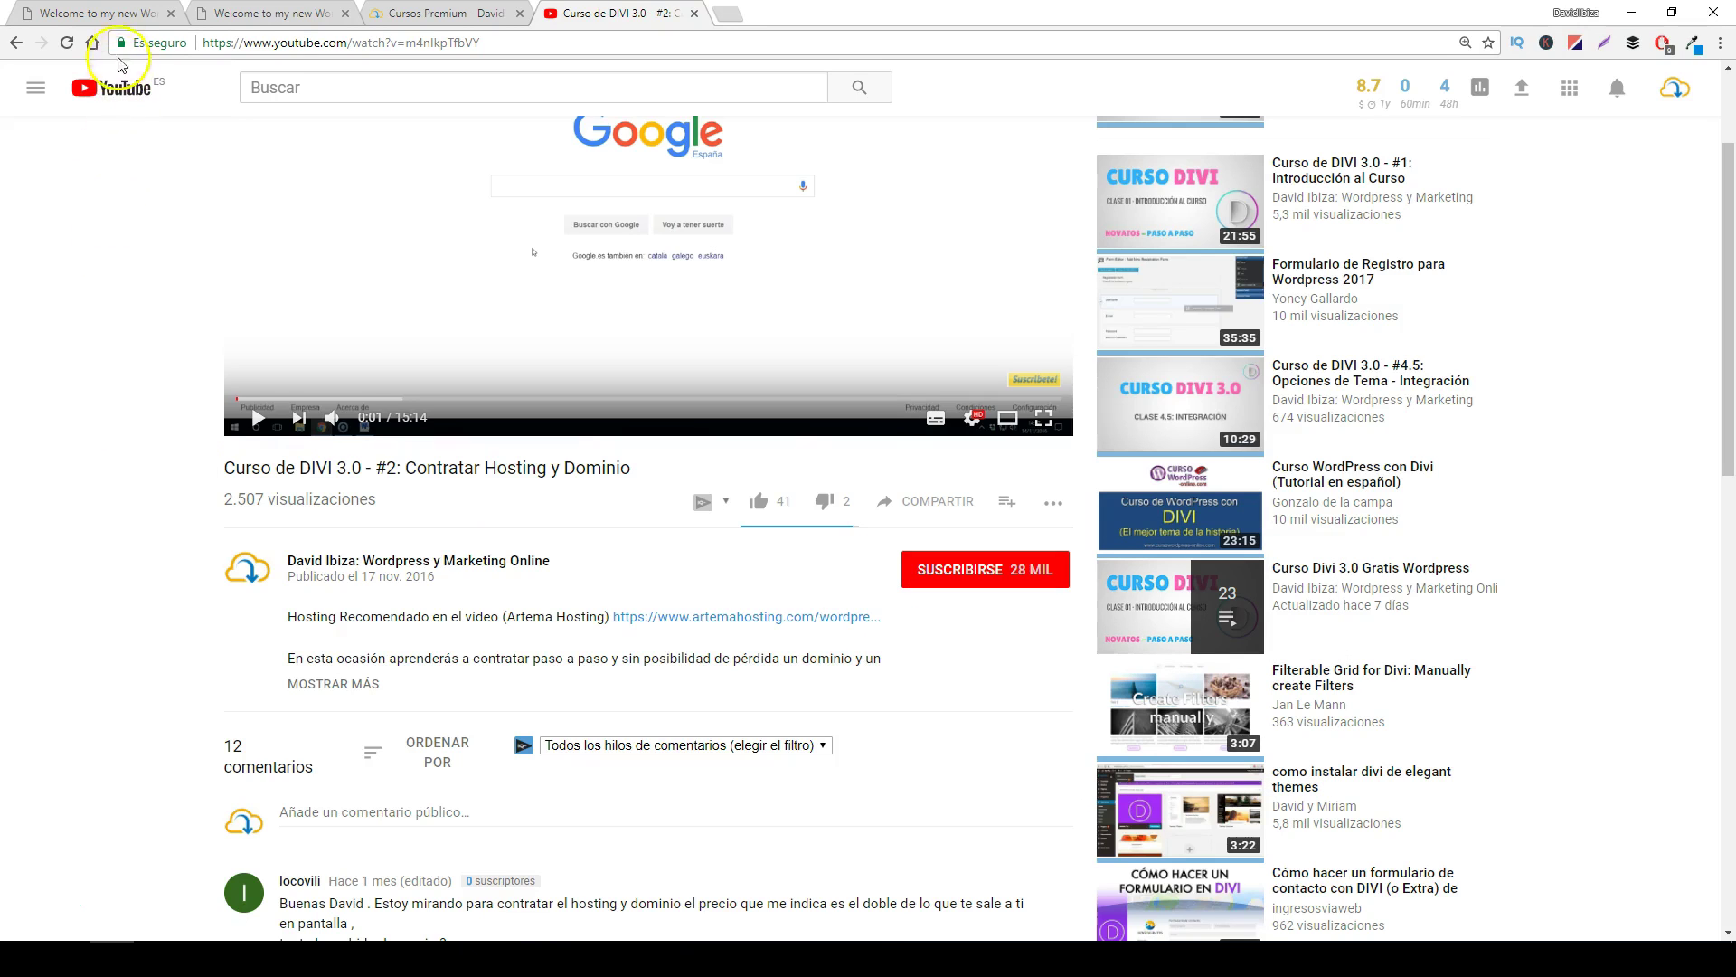
- Return to the Divi demo site and open the editor for a new page in a separate tab
click(115, 18)
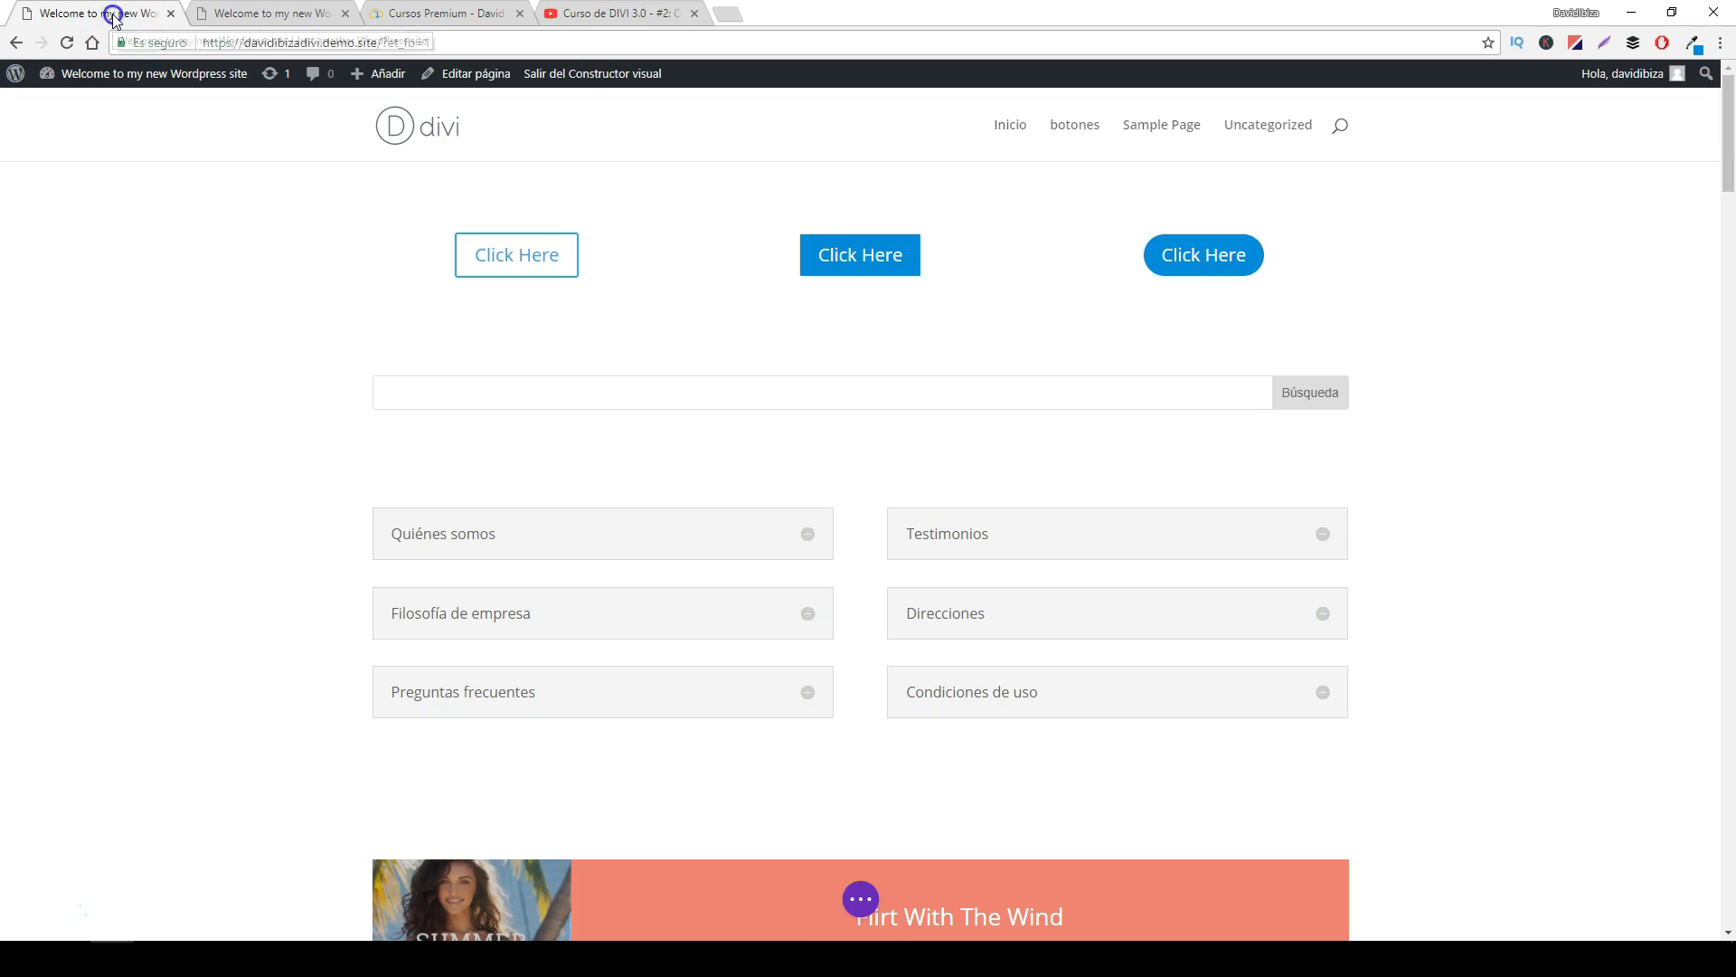
drag(484, 263, 492, 270)
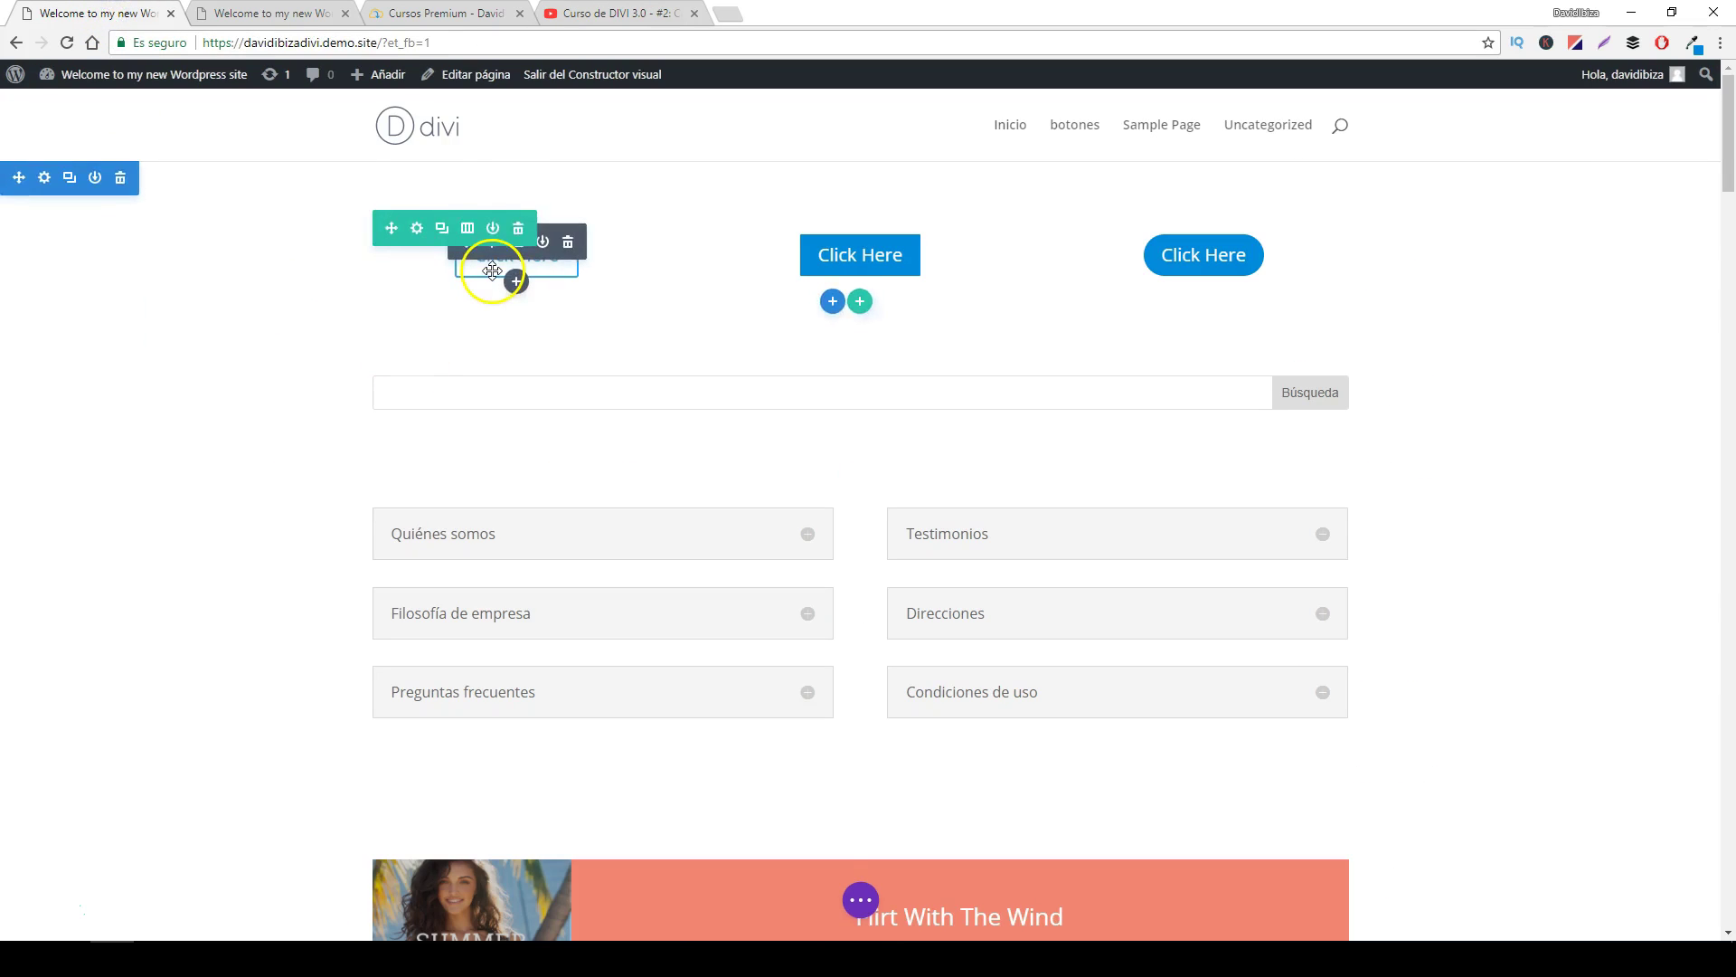
click(290, 14)
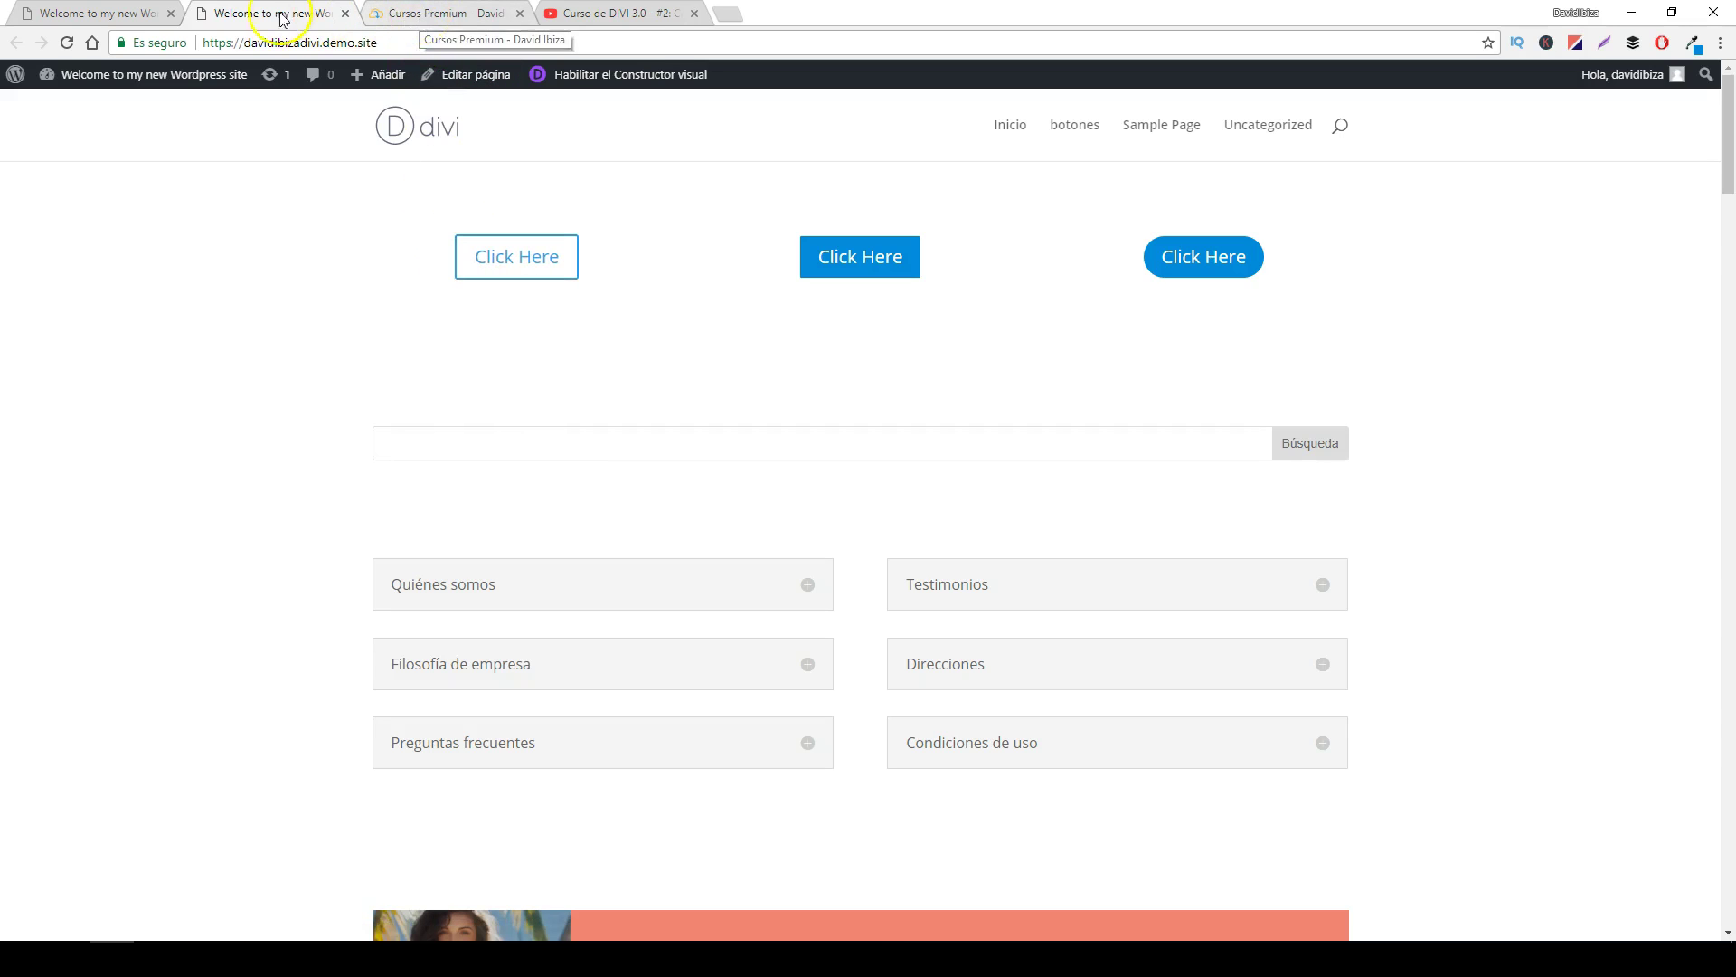
mouse_move(358, 80)
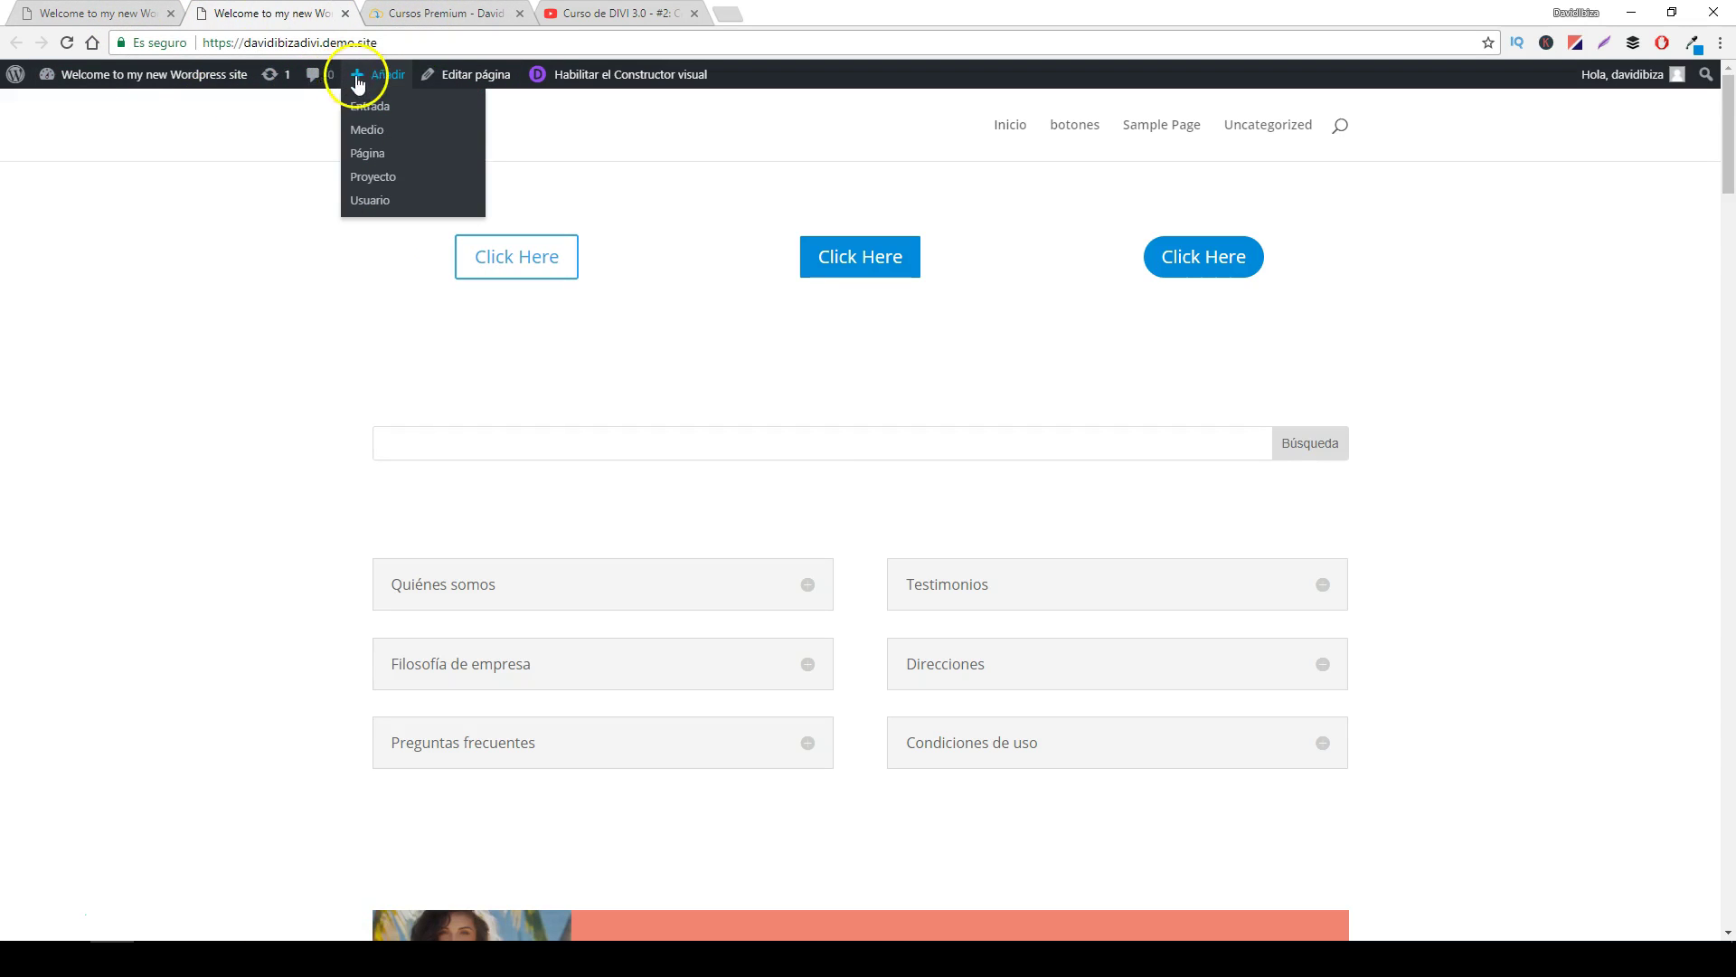
middle_click(367, 153)
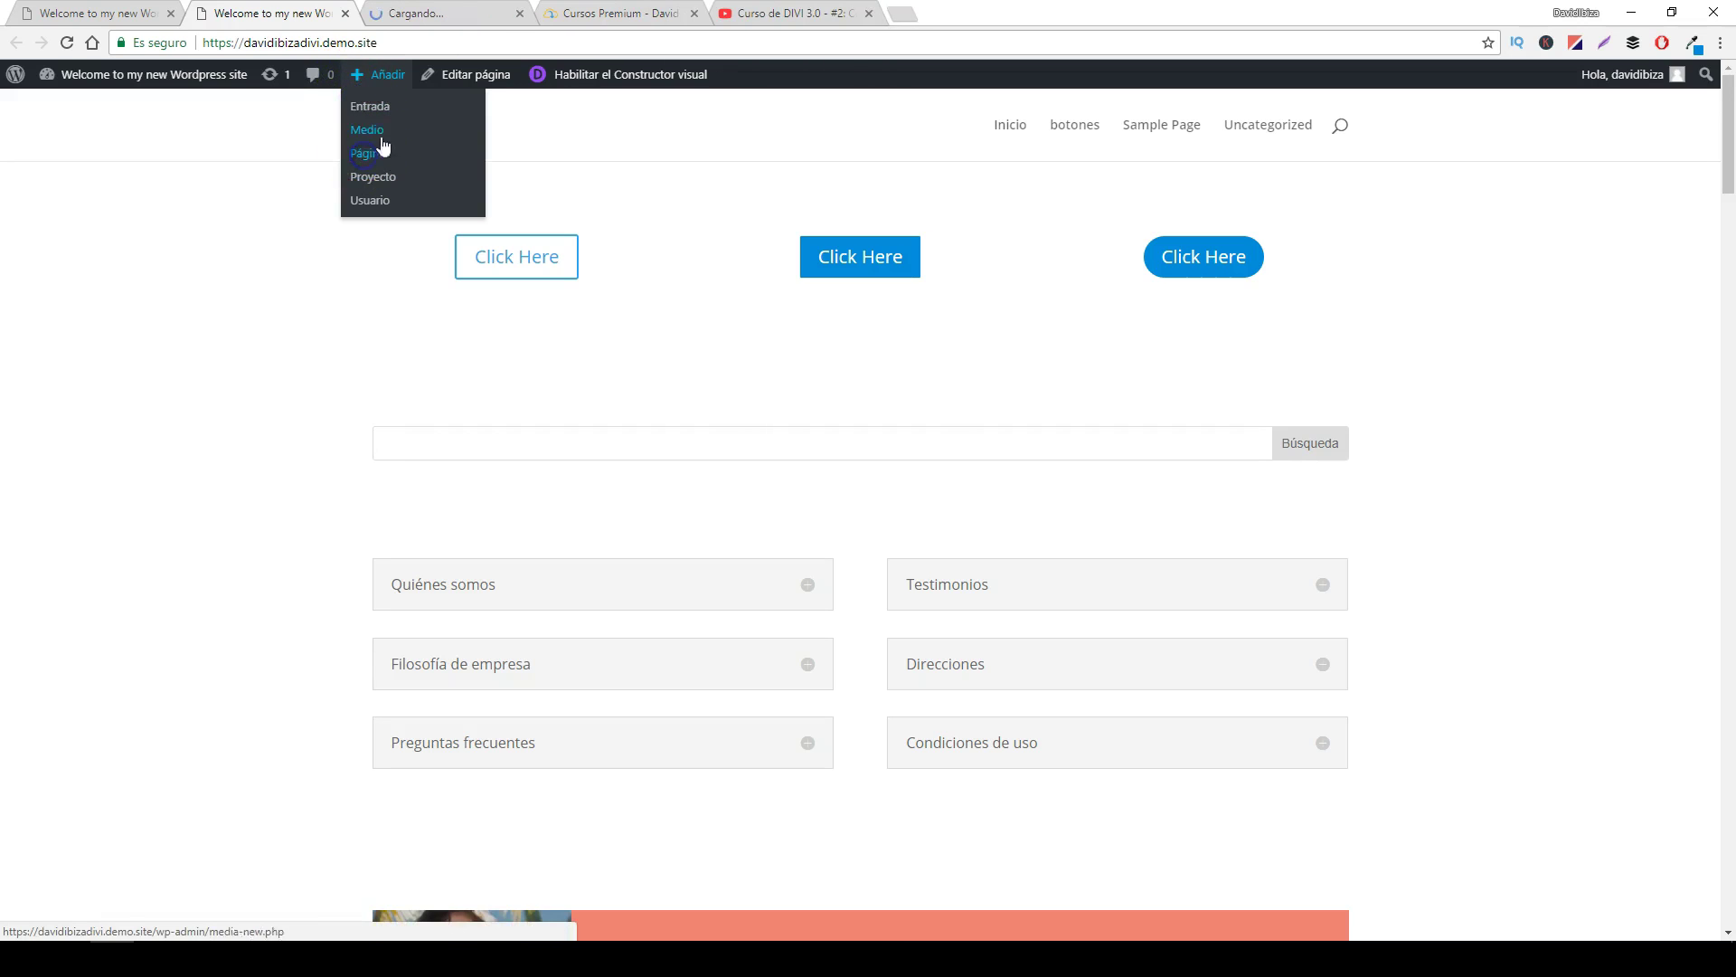
click(438, 14)
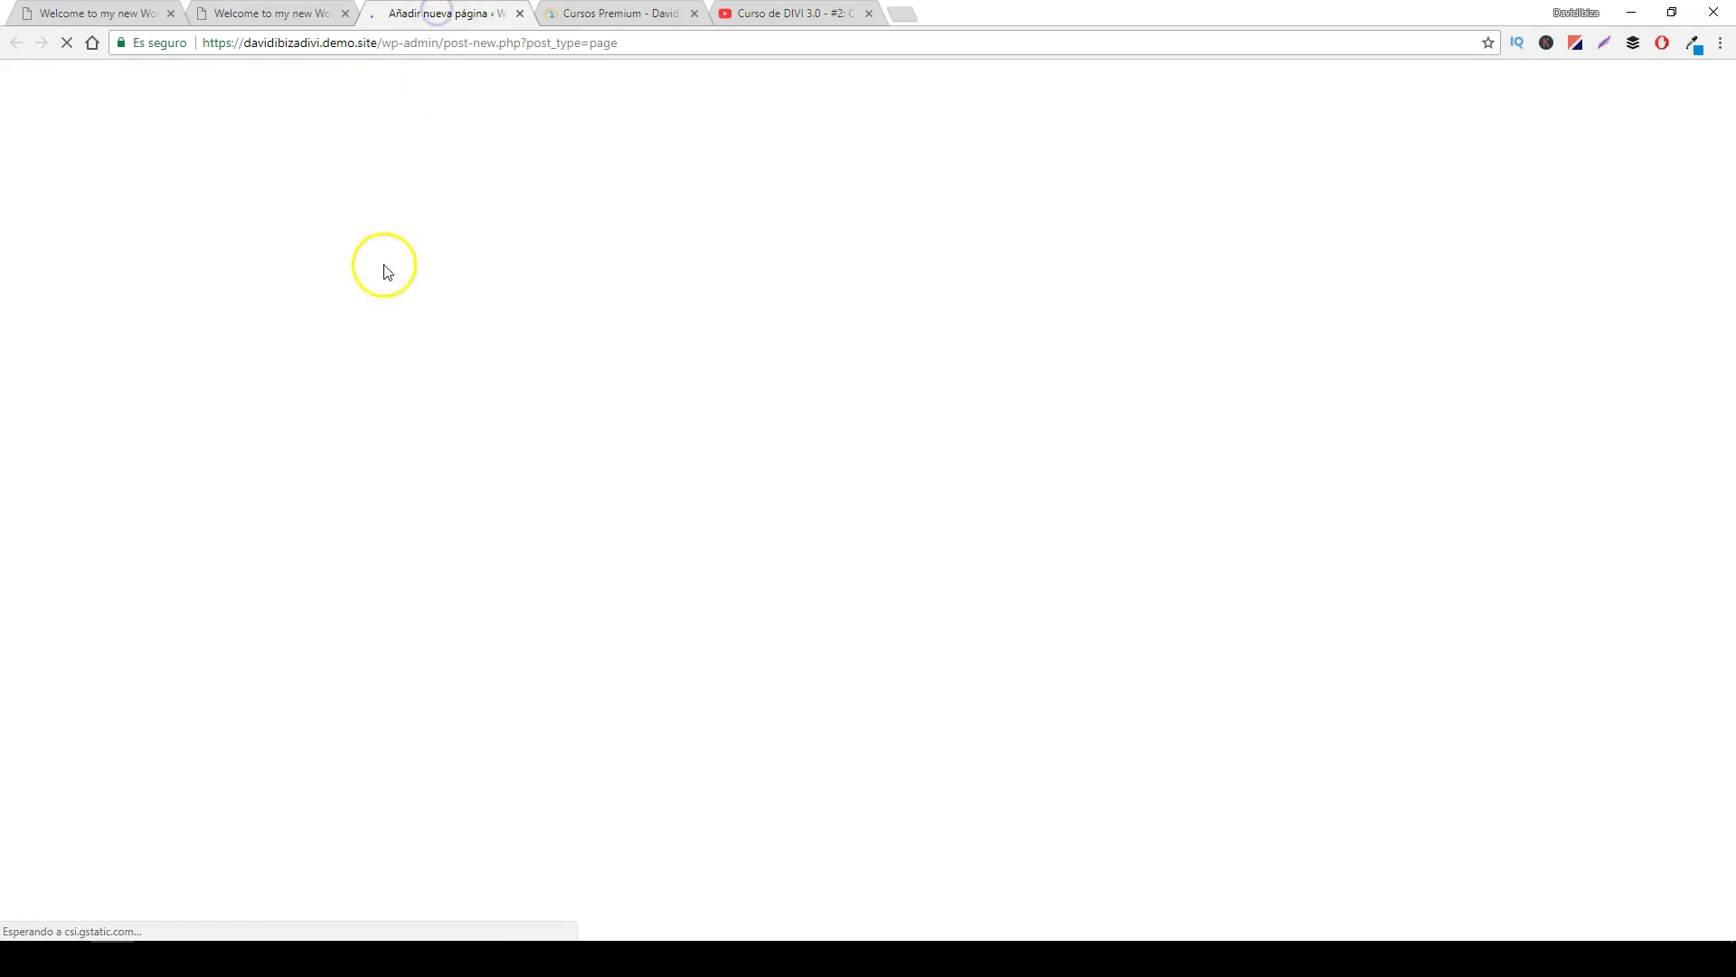
- Title the new page "Ejercicios de botones, búsqueda y conmutador" and publish it
click(323, 170)
text(E)
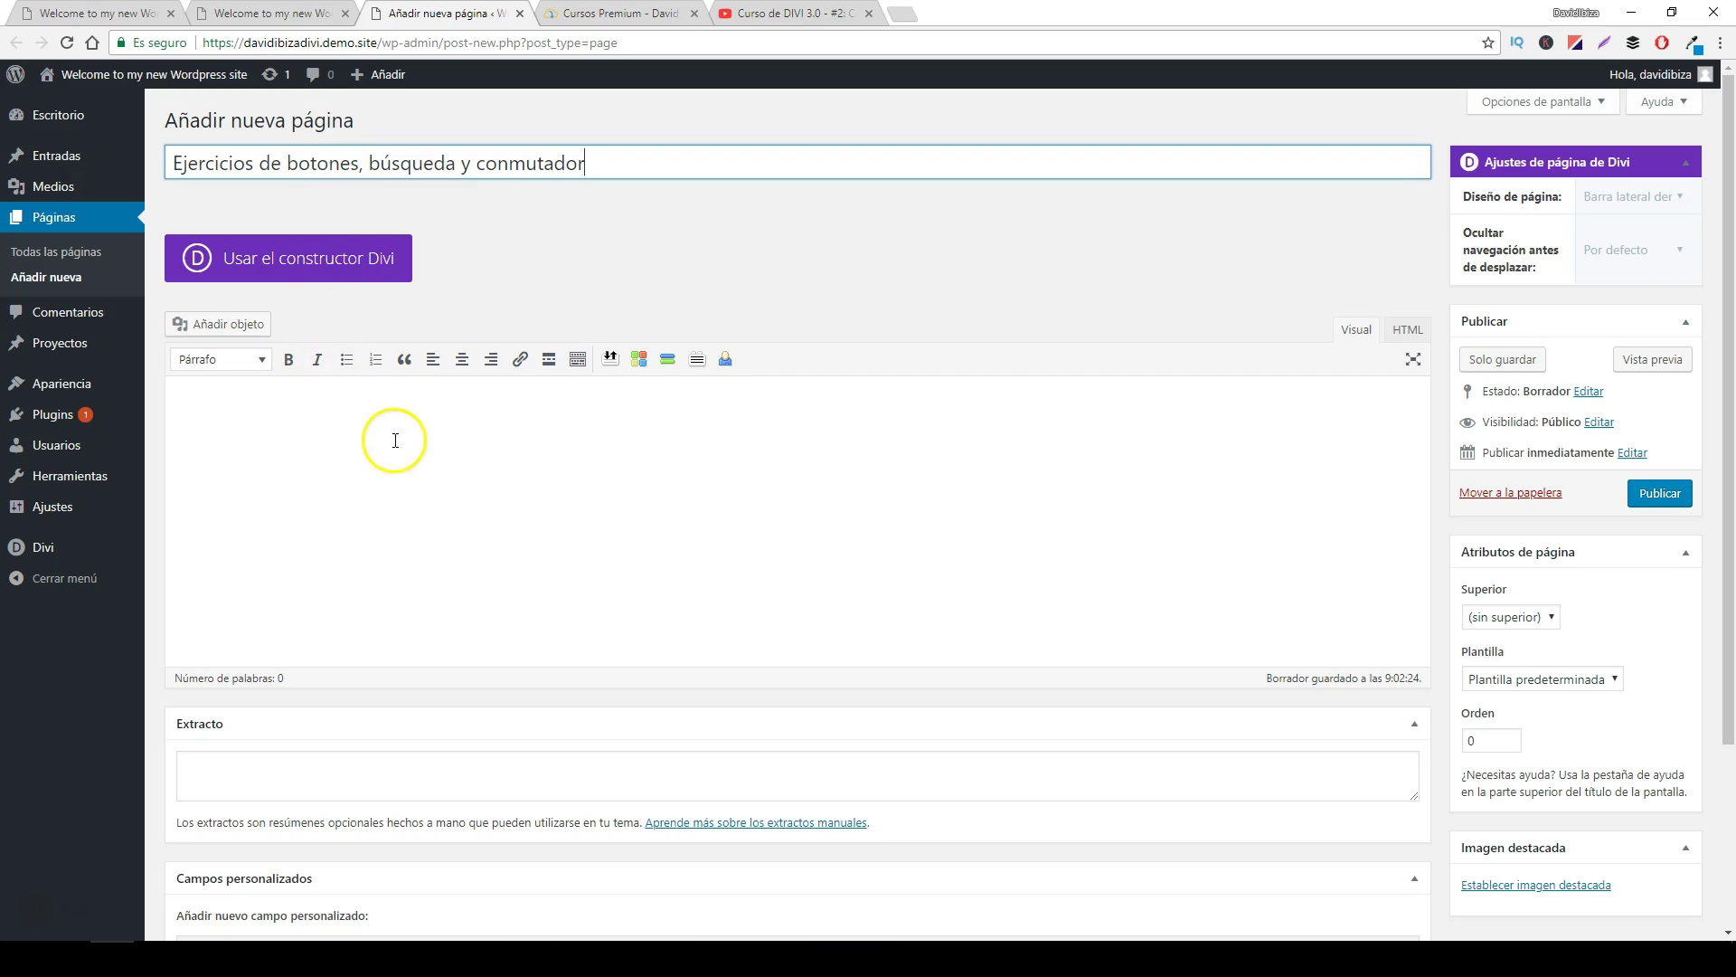
click(1638, 497)
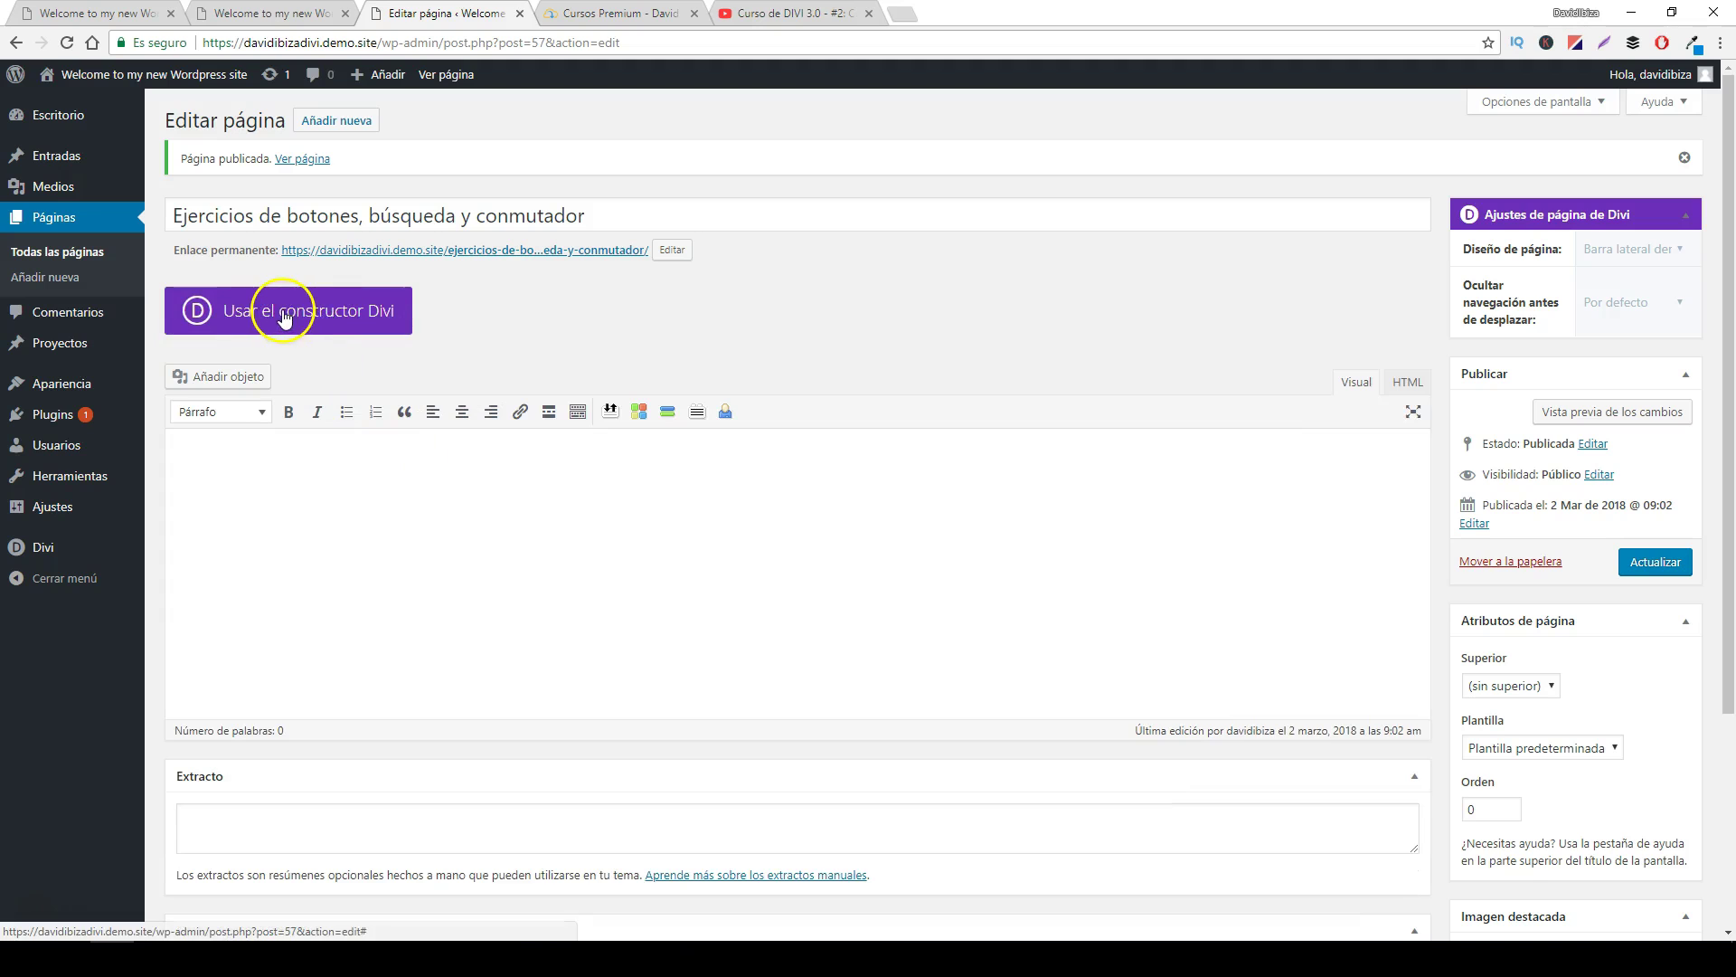
- Enable the Divi Builder for the page and insert a row of three equal 1/3 columns
click(283, 317)
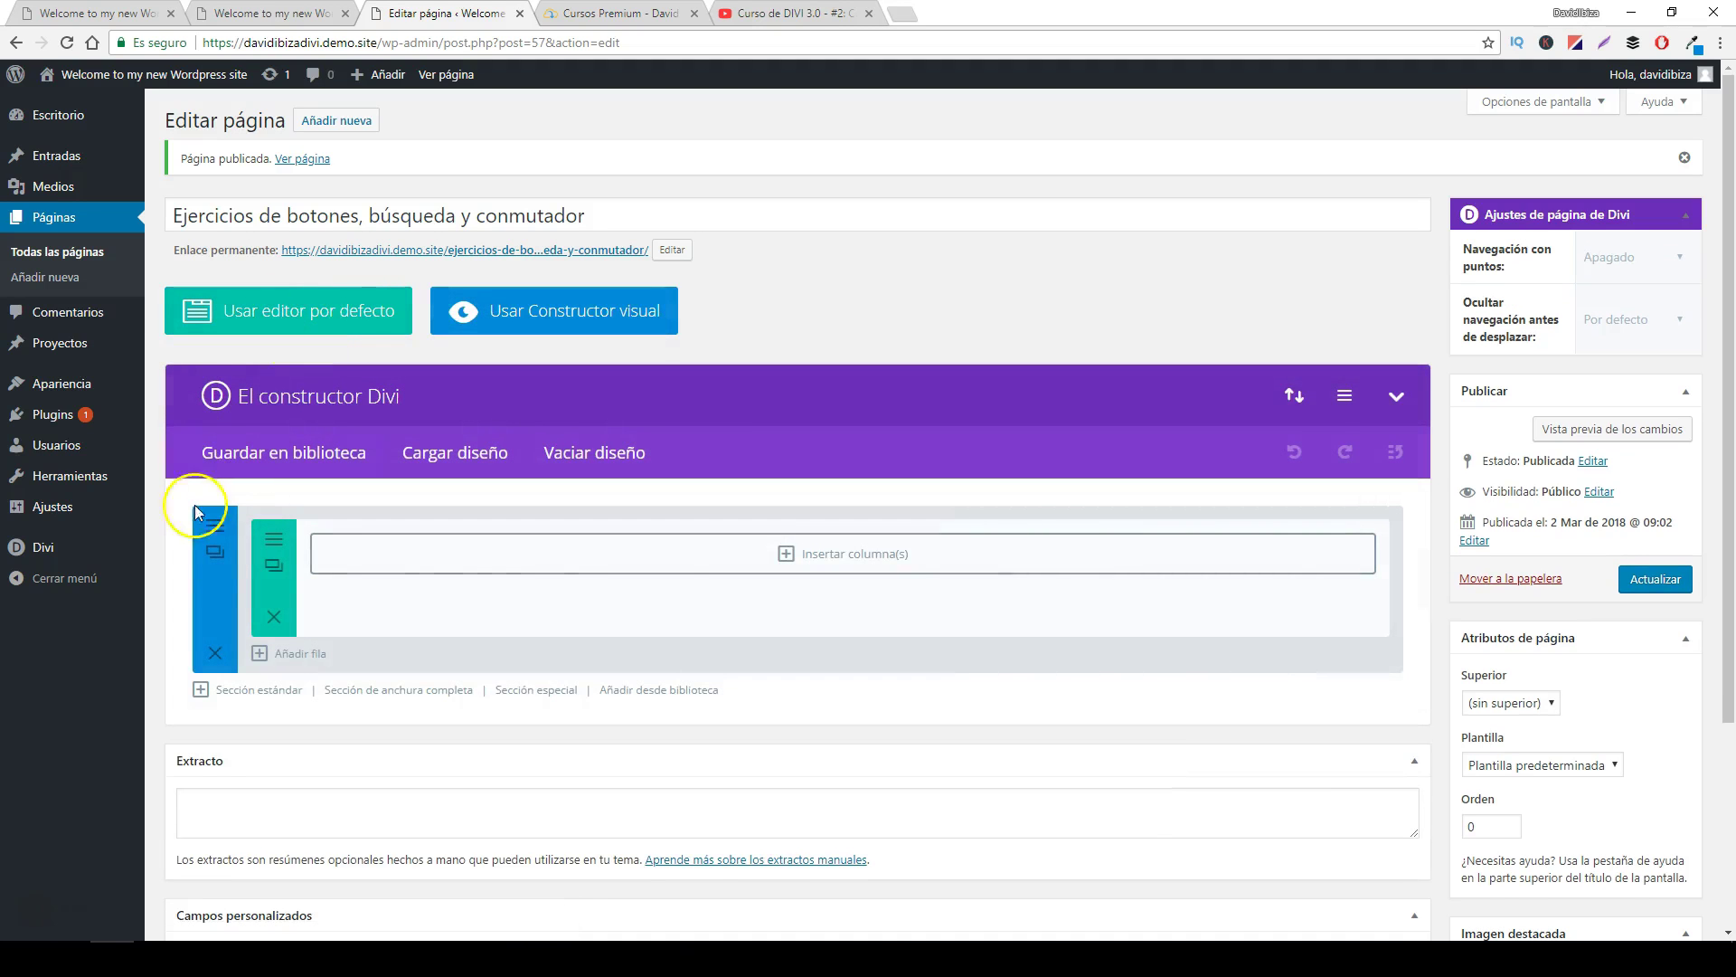
click(787, 554)
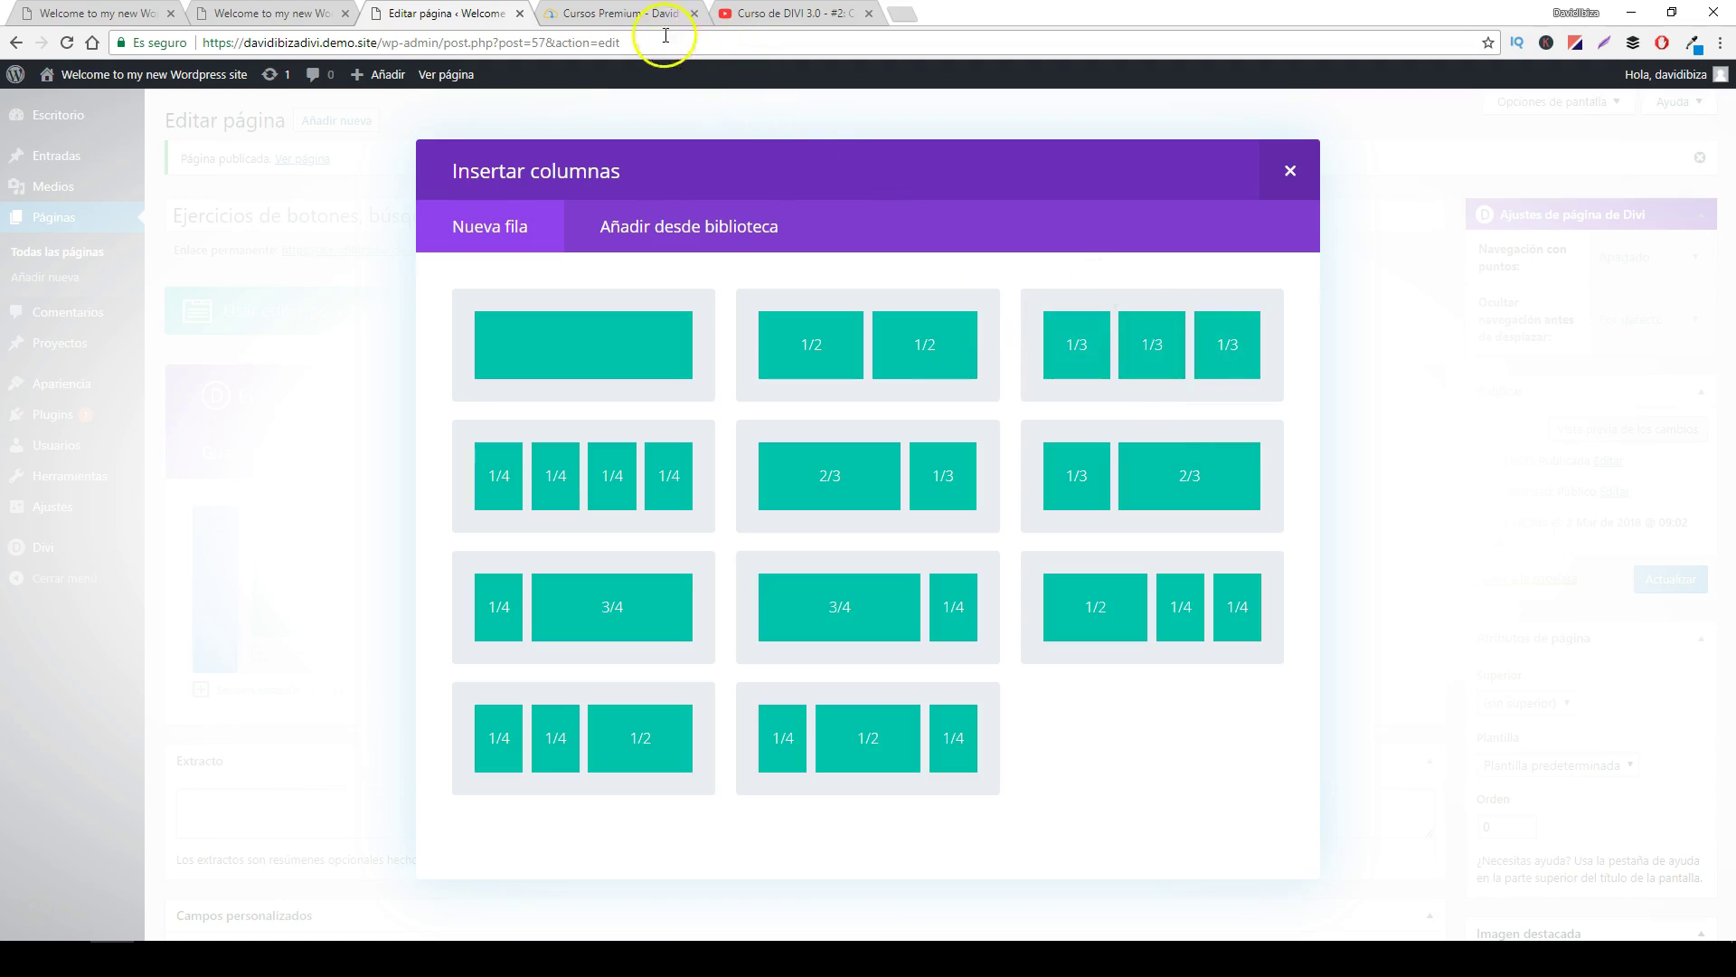
click(642, 14)
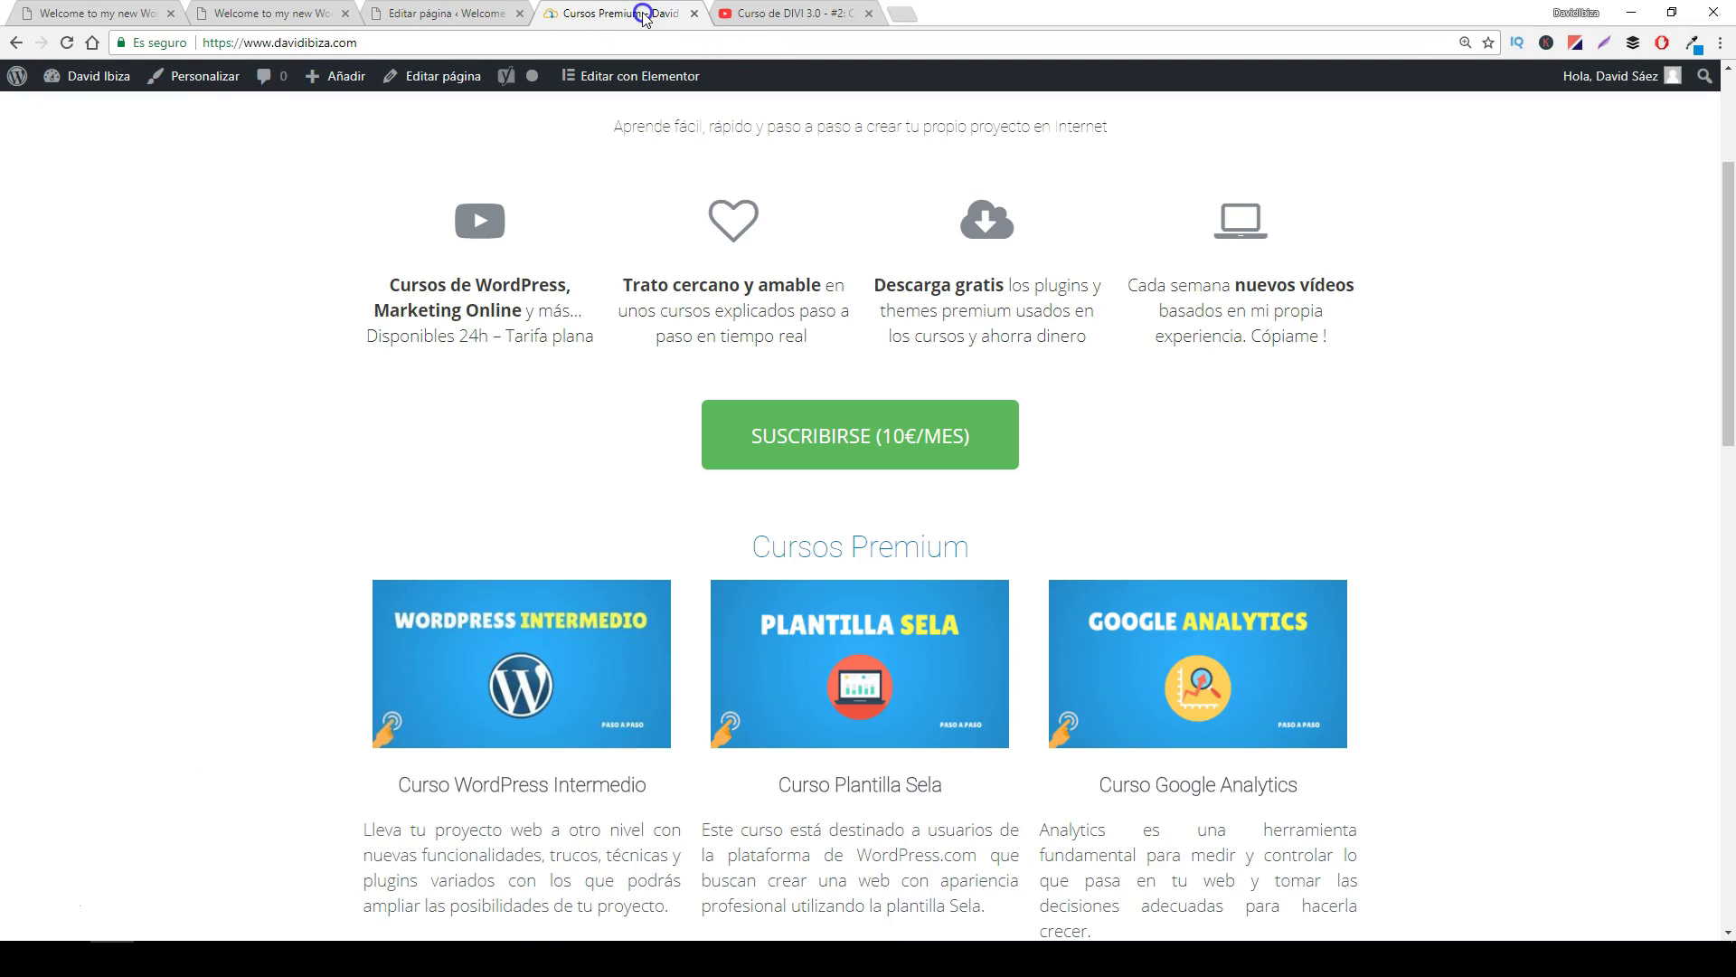
click(264, 20)
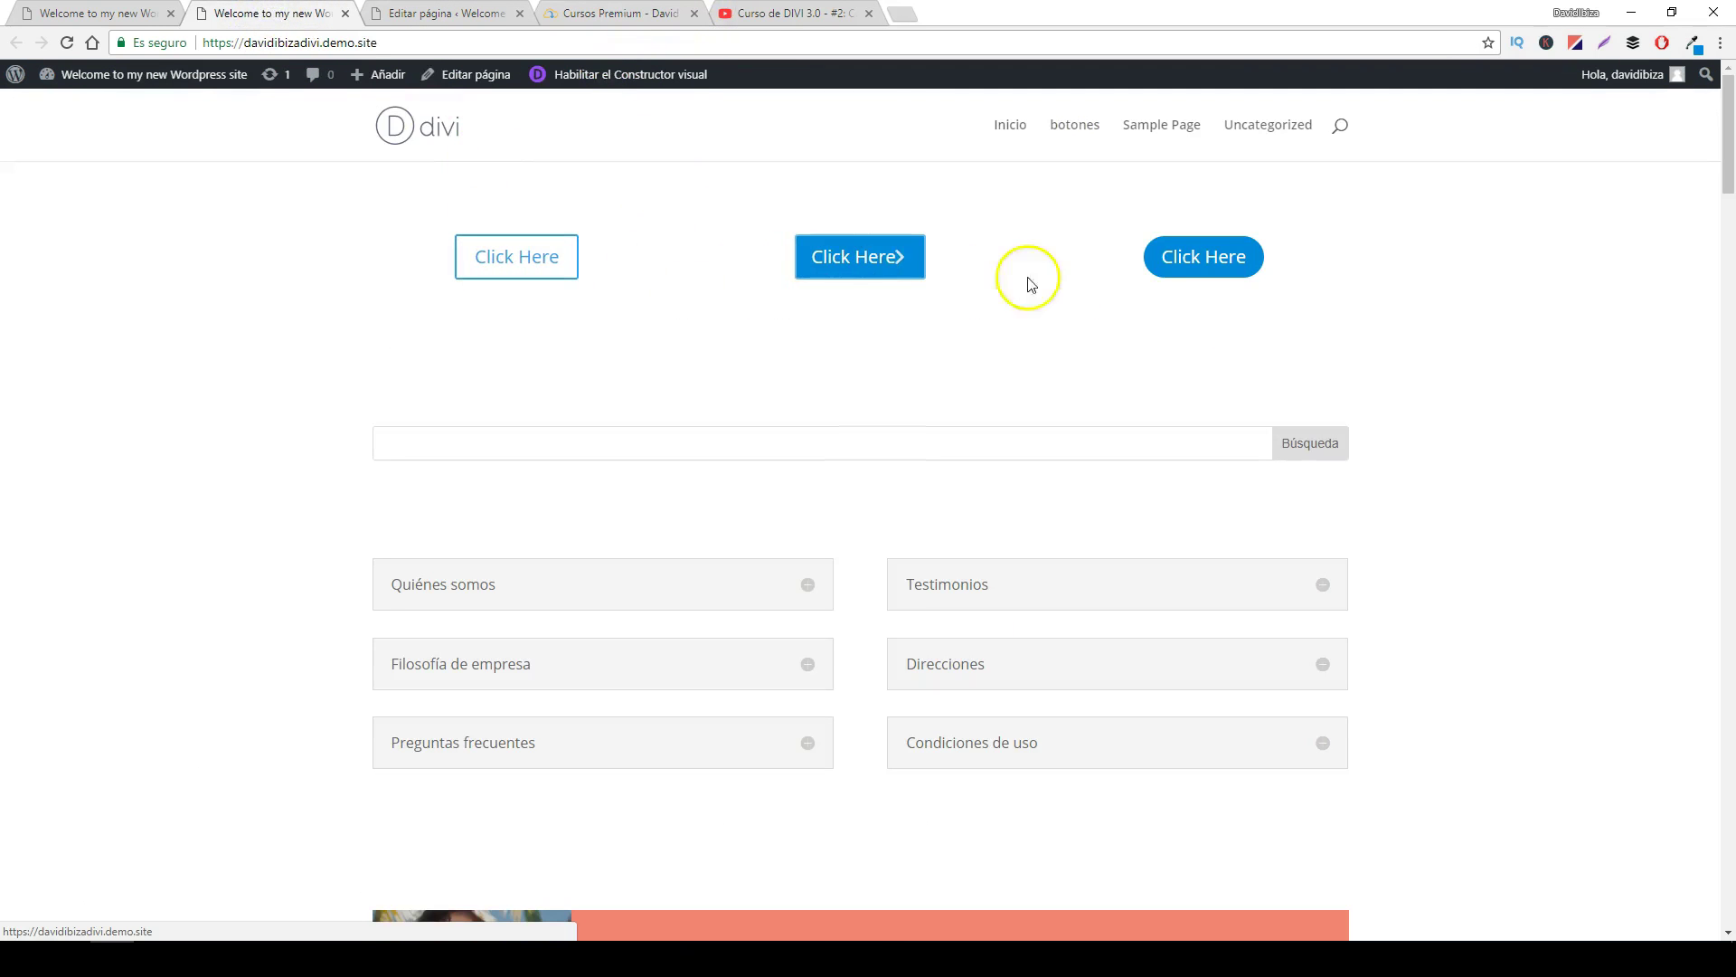
click(409, 14)
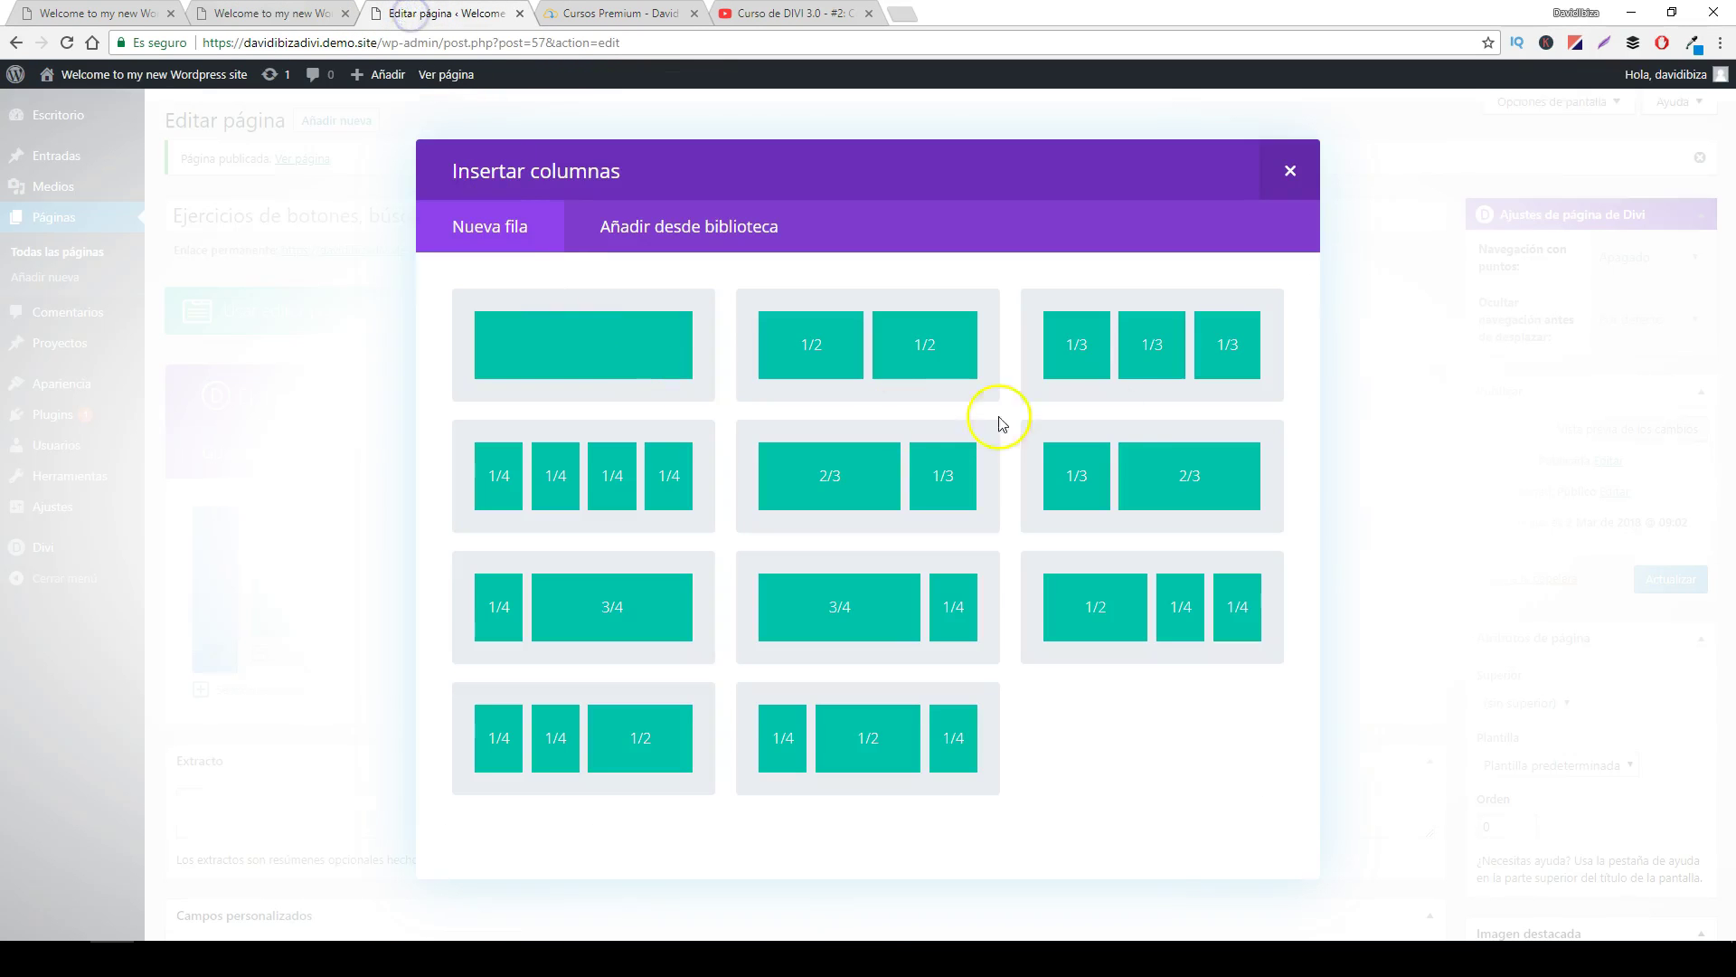
click(1151, 347)
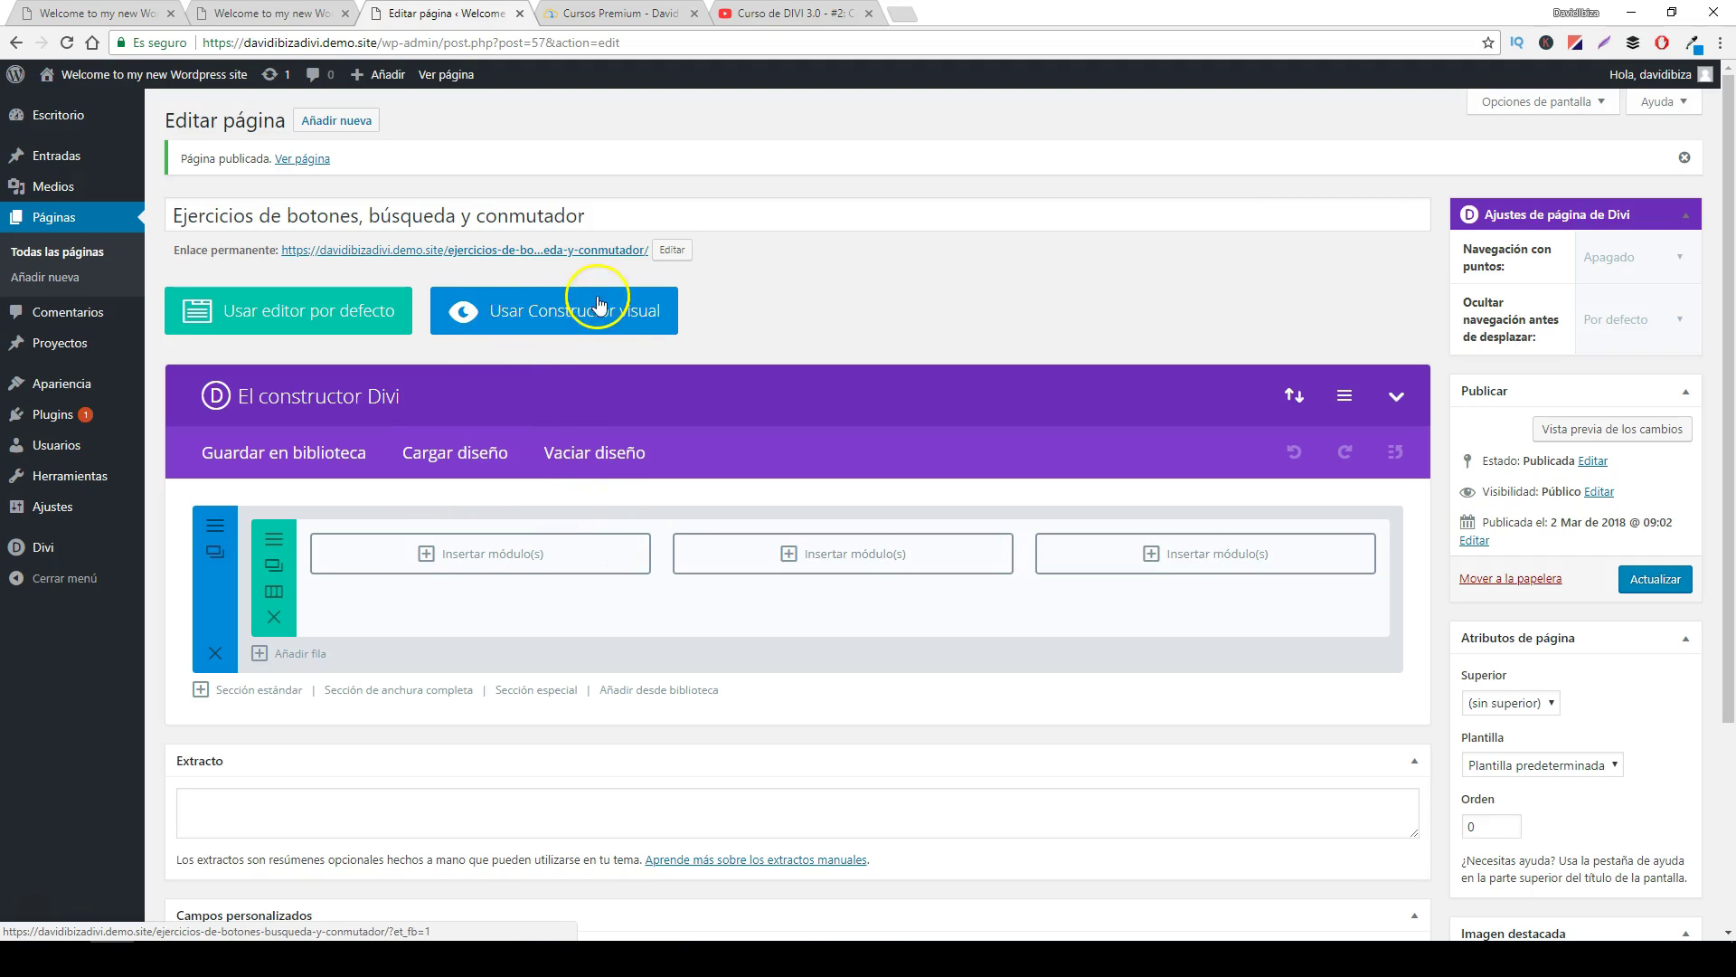
- Open the page in the visual builder and add a Botón module with the text "Click Here" to the first column
click(549, 316)
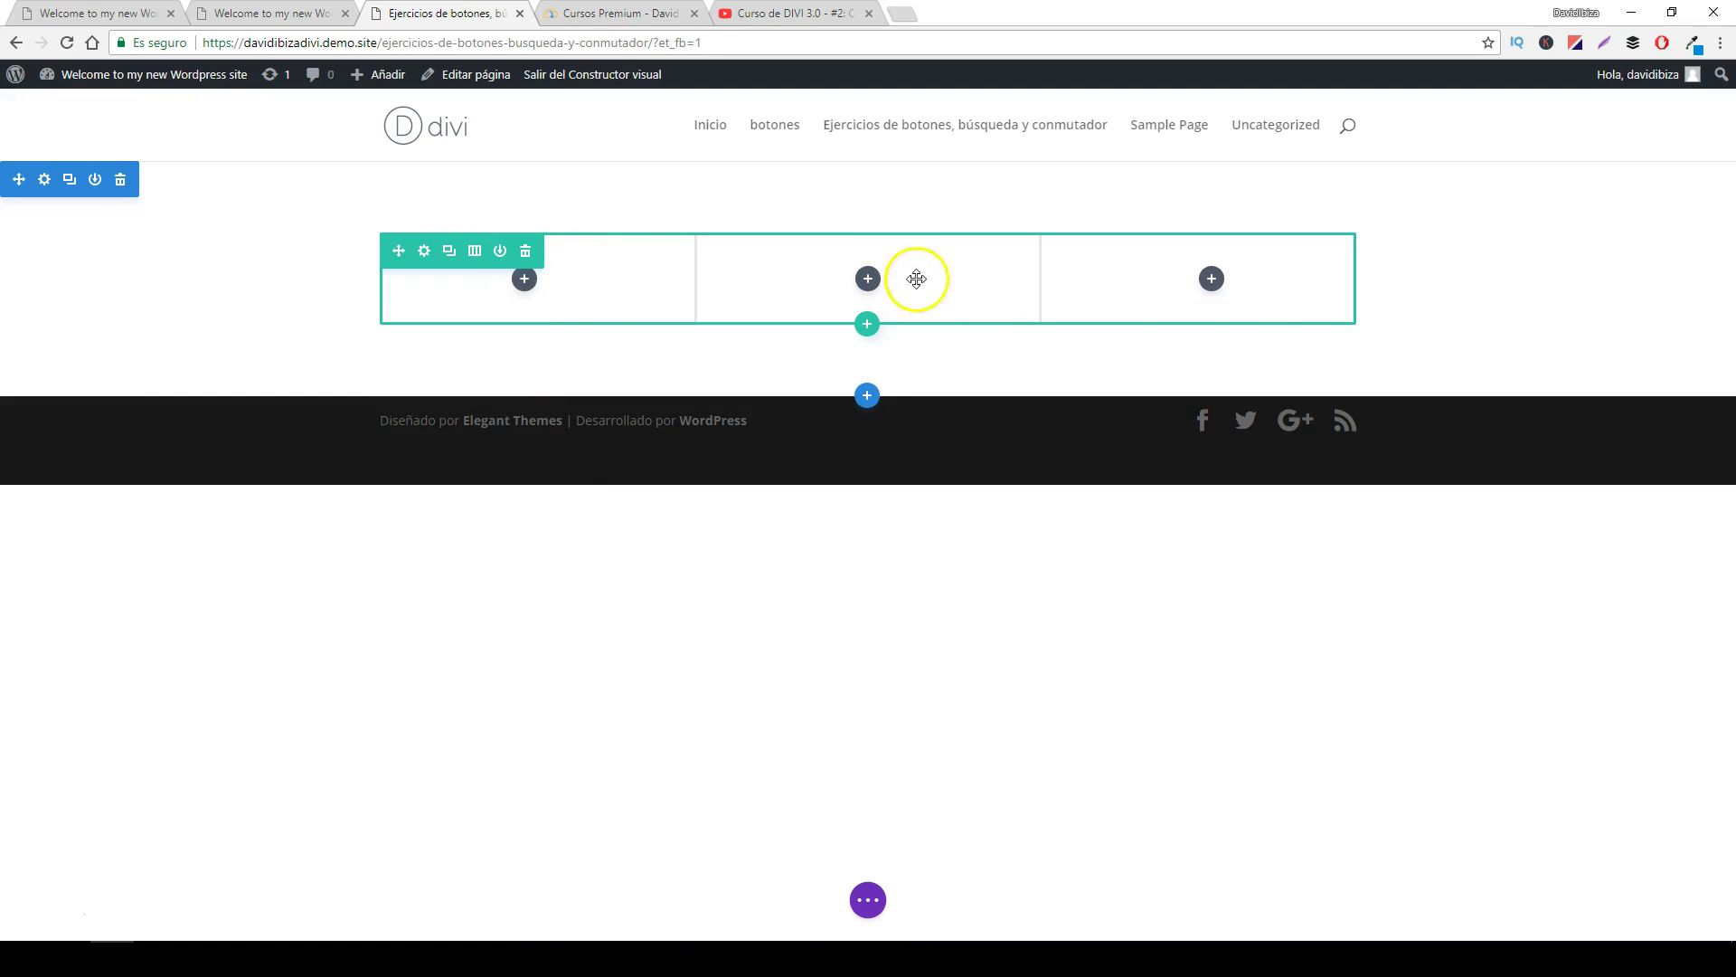
click(525, 283)
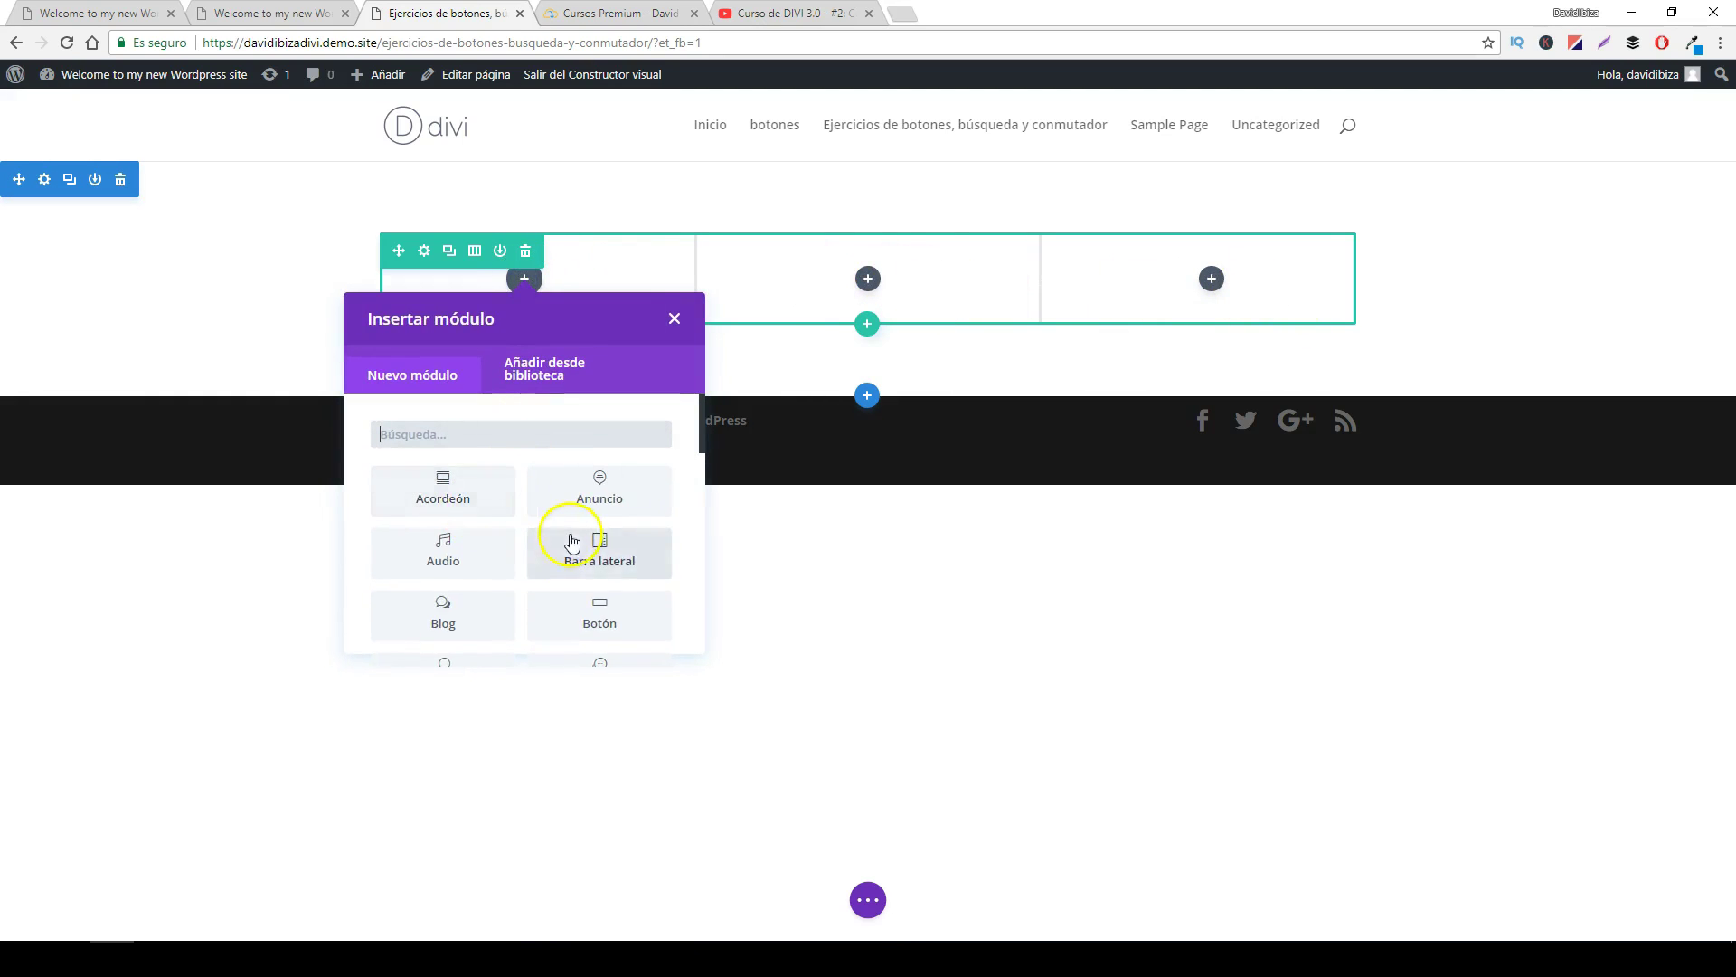
scroll(555, 545, down, 1)
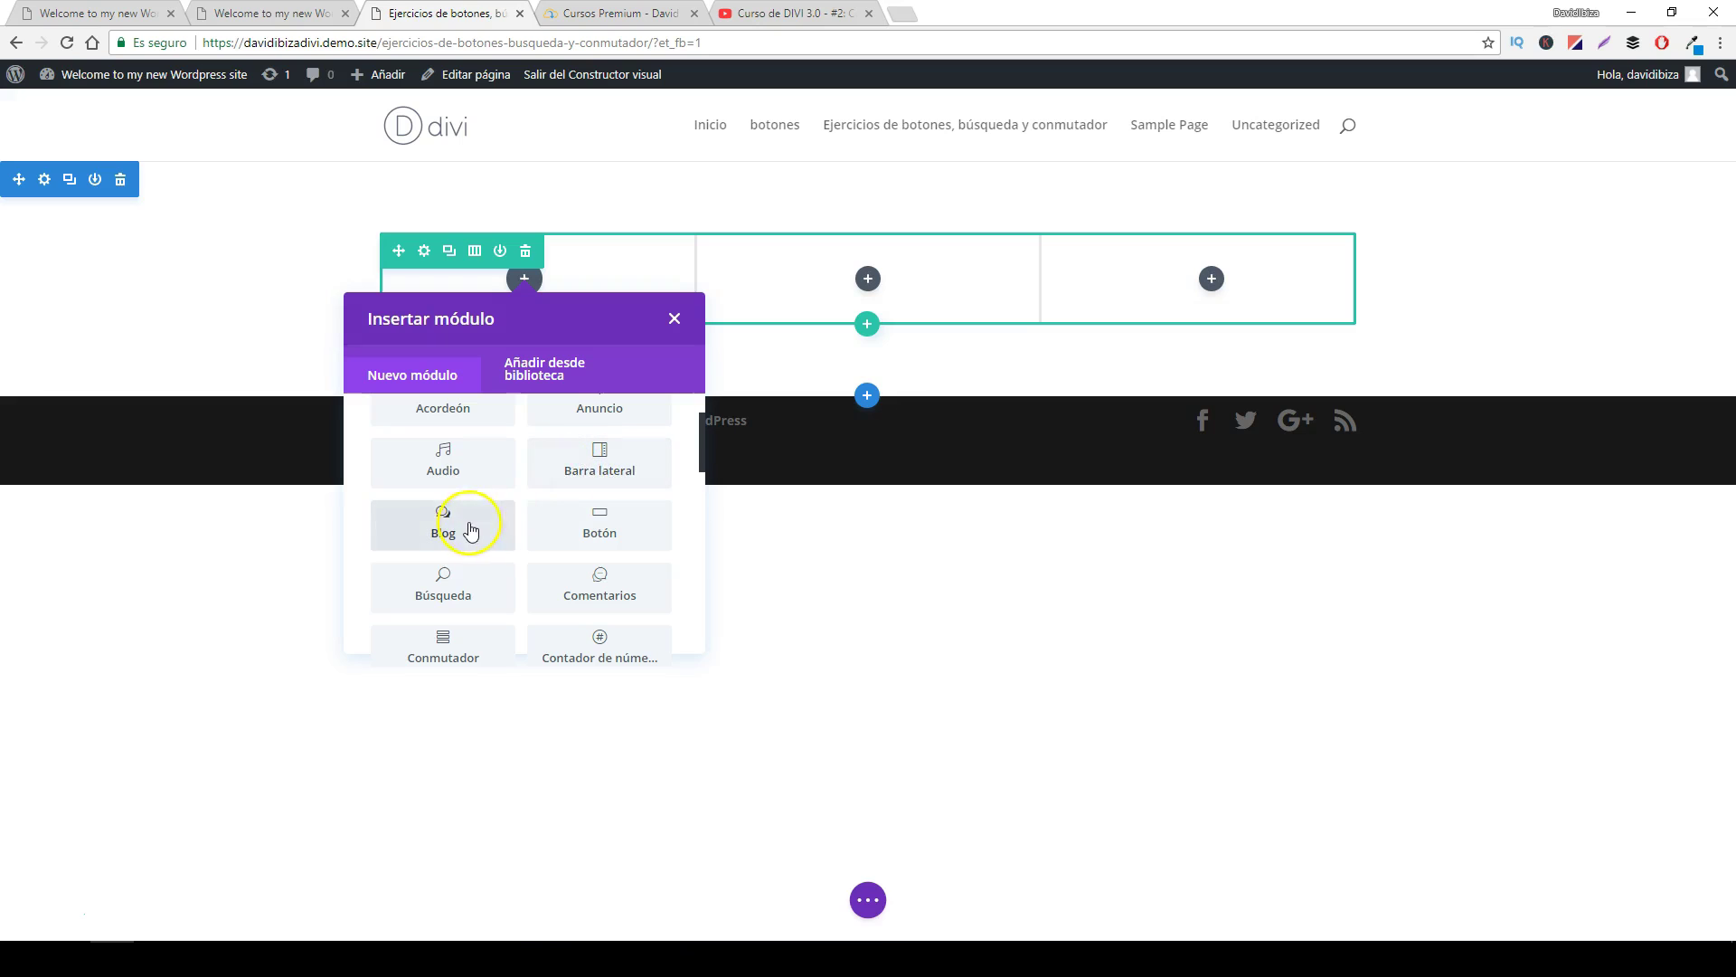
click(608, 529)
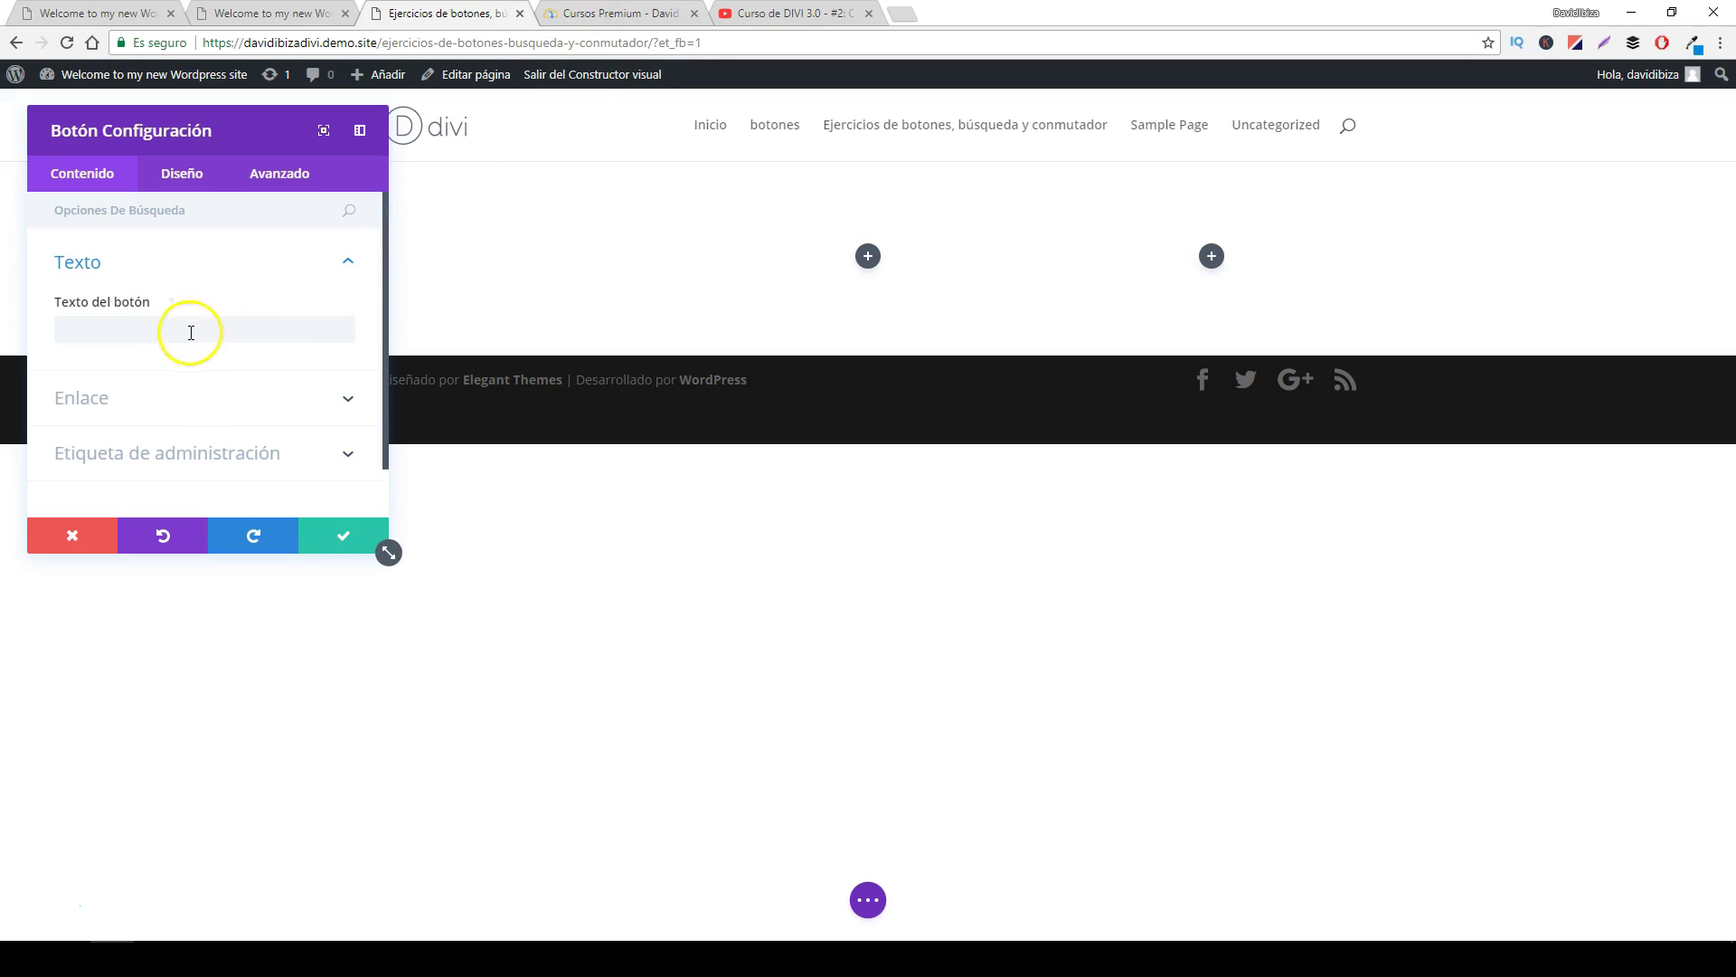
click(192, 332)
text(Click Here)
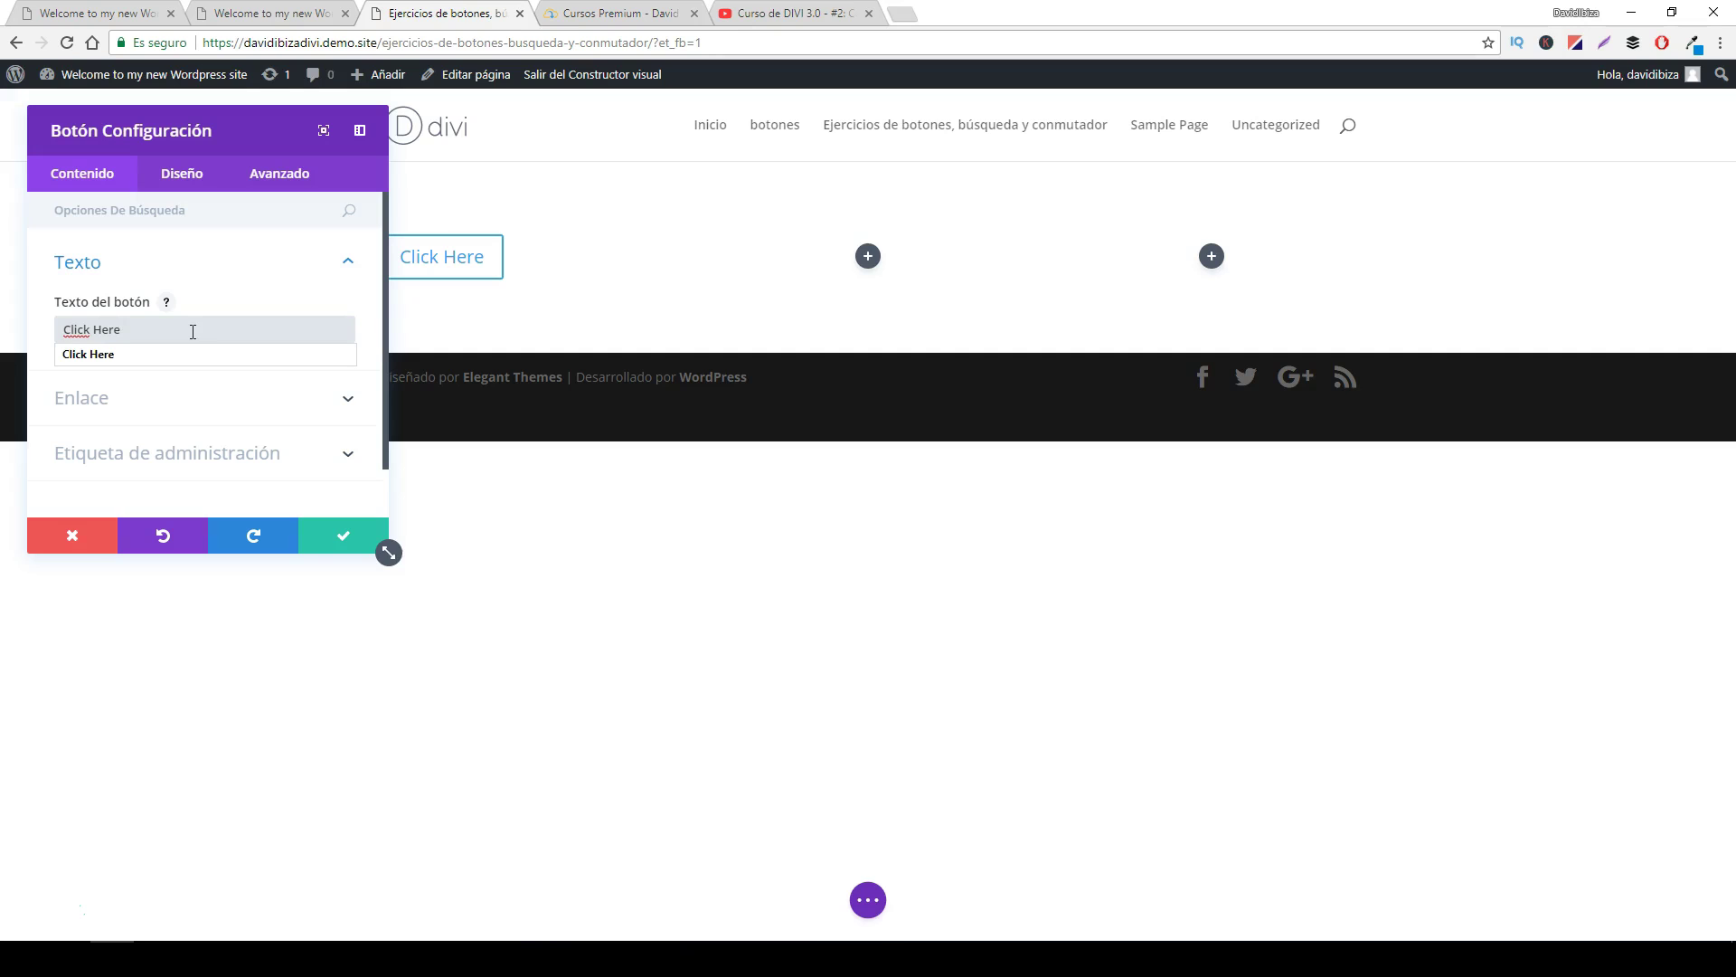
key(Return)
click(343, 535)
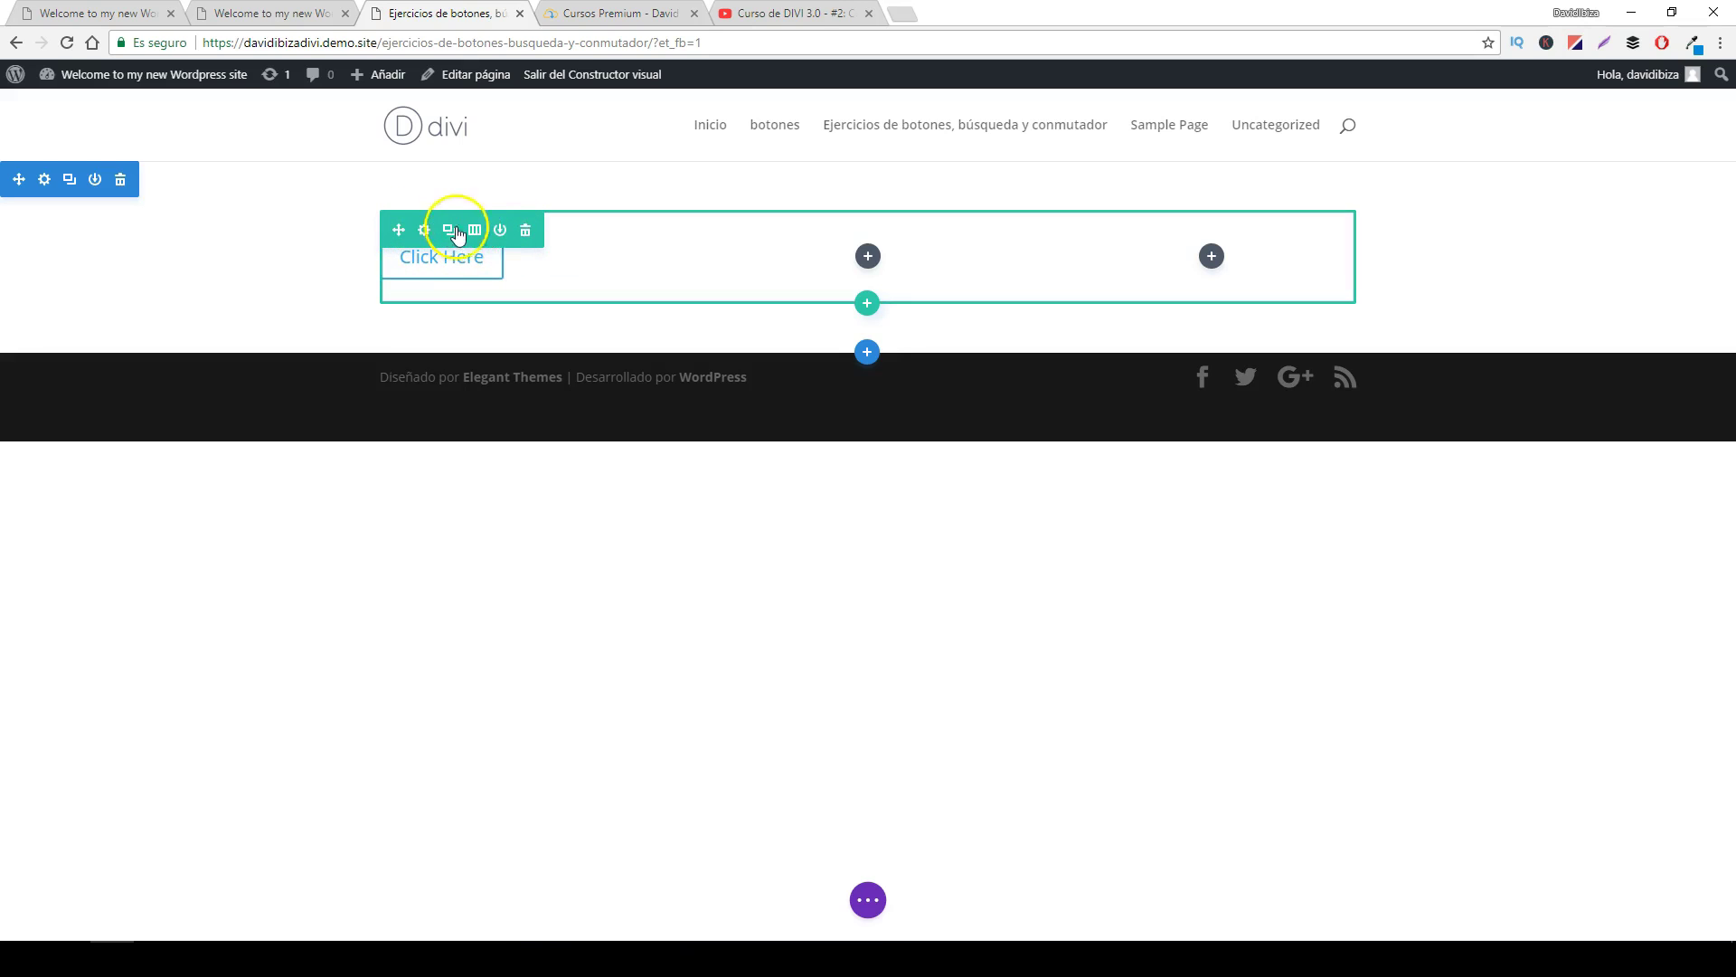
- Move the "Click Here" button module from the first column to the middle column
drag(471, 251, 864, 261)
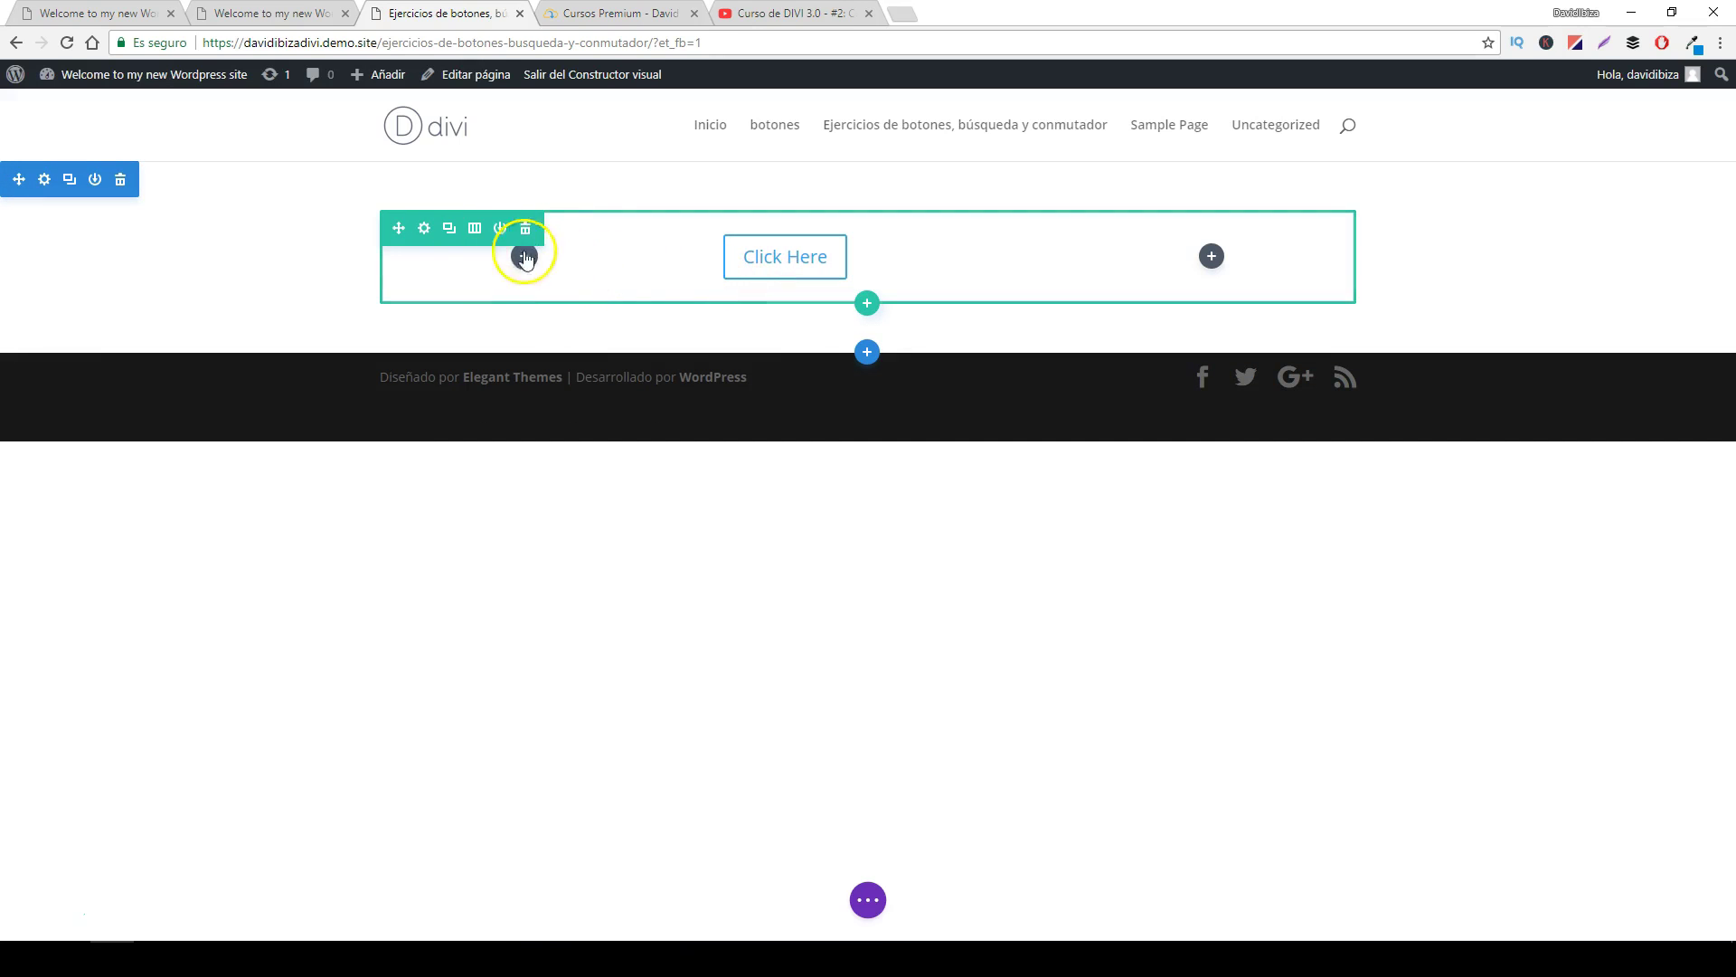
click(767, 274)
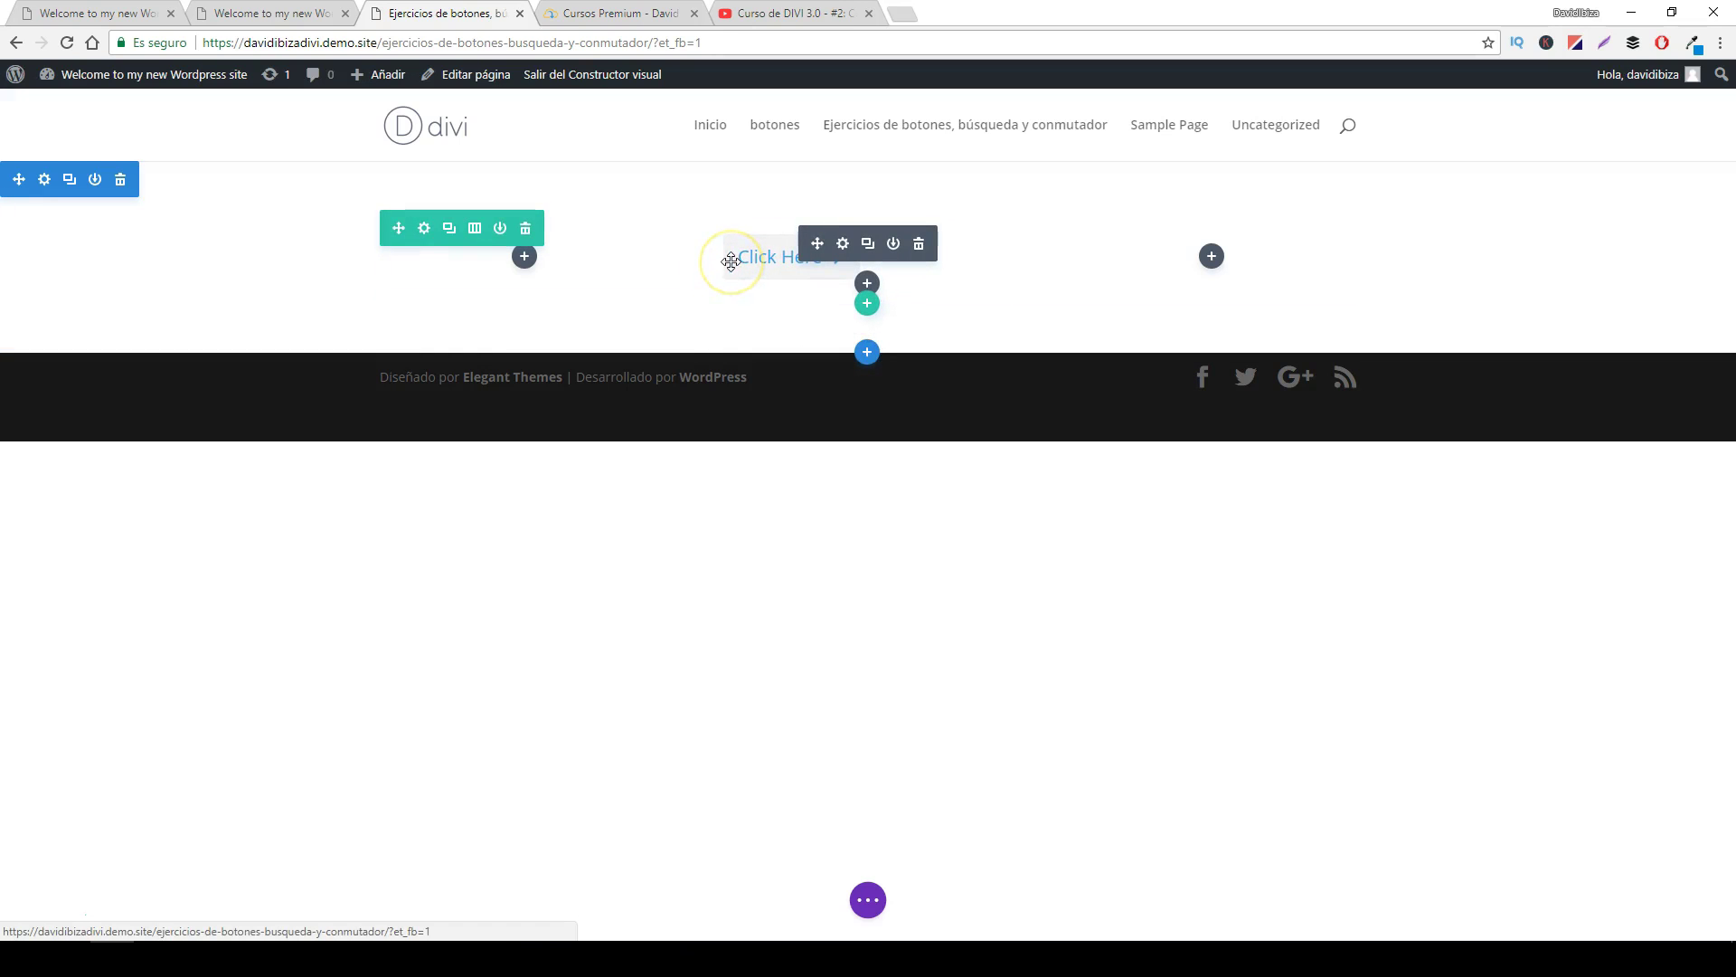
mouse_move(731, 261)
mouse_down()
mouse_move(736, 285)
mouse_move(746, 261)
mouse_up()
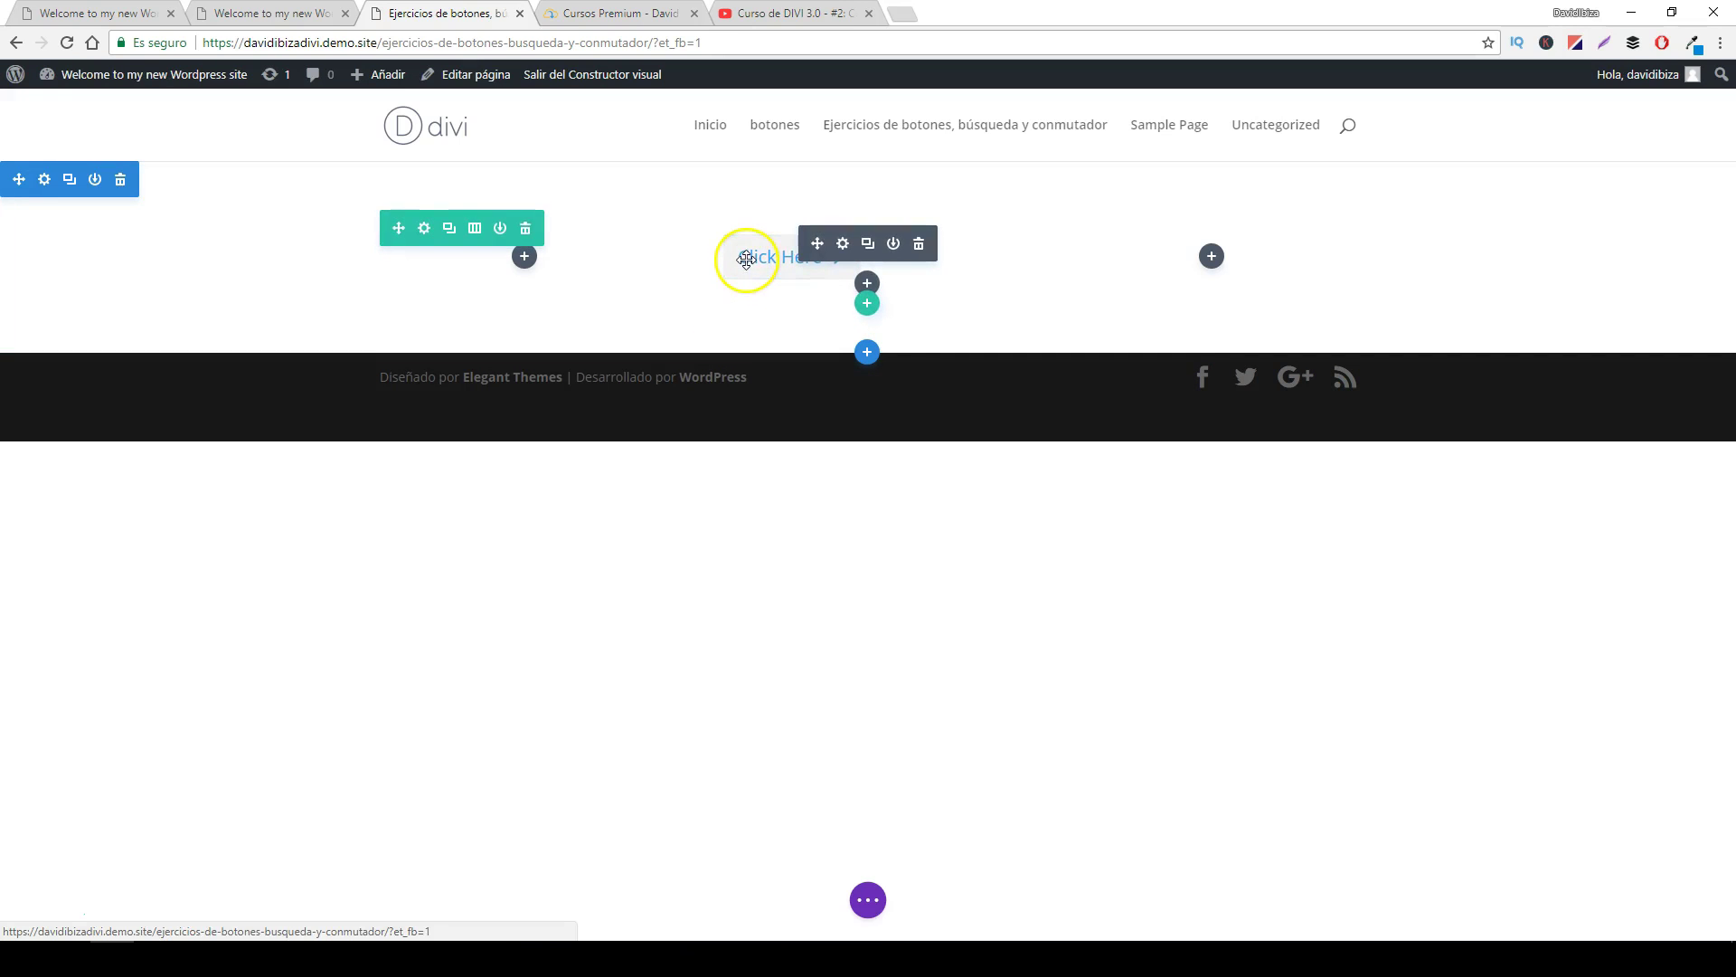
click(842, 244)
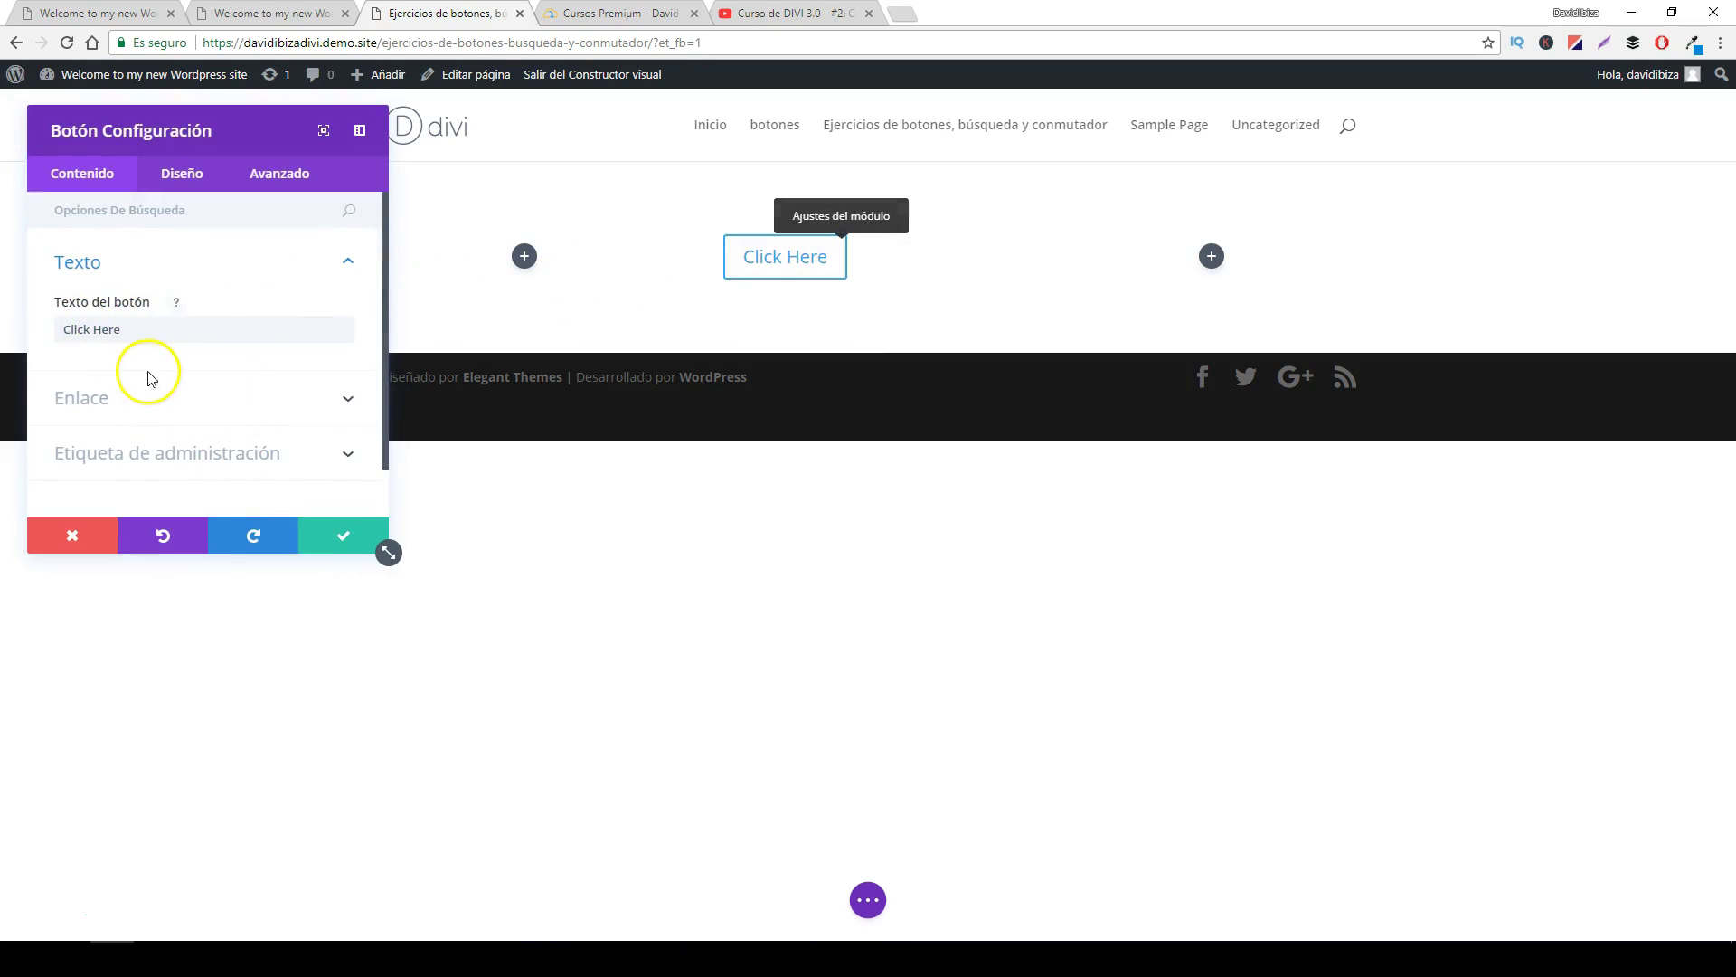
scroll(155, 403, down, 1)
click(337, 348)
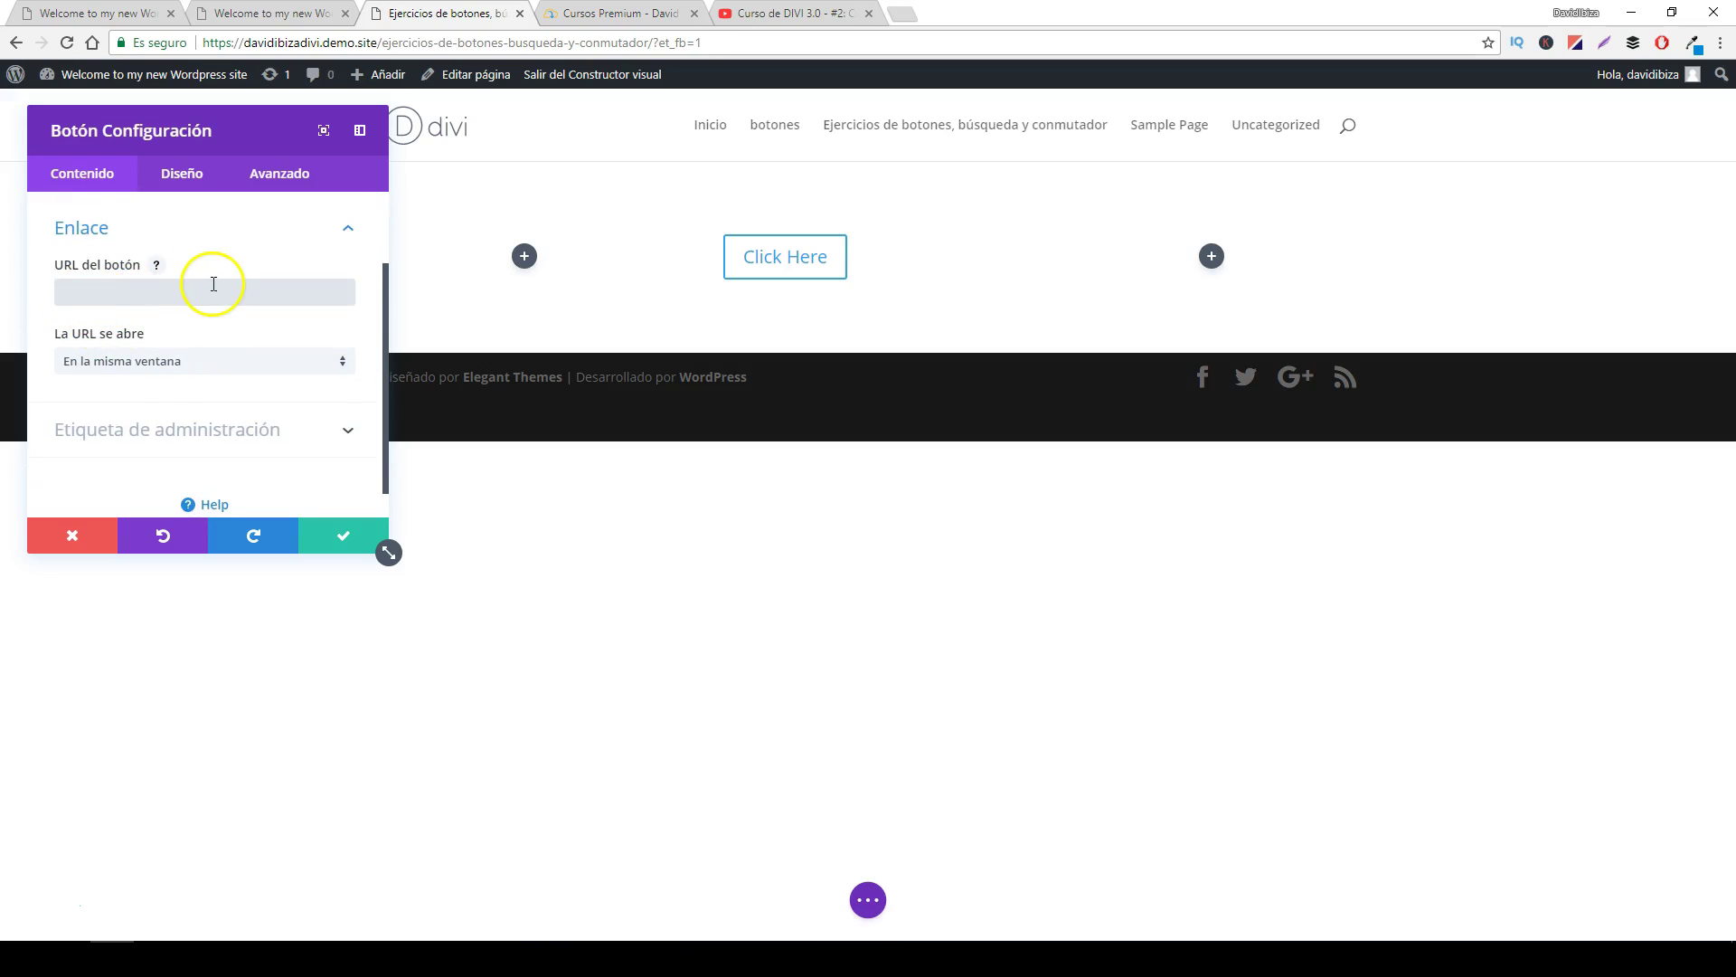
click(563, 14)
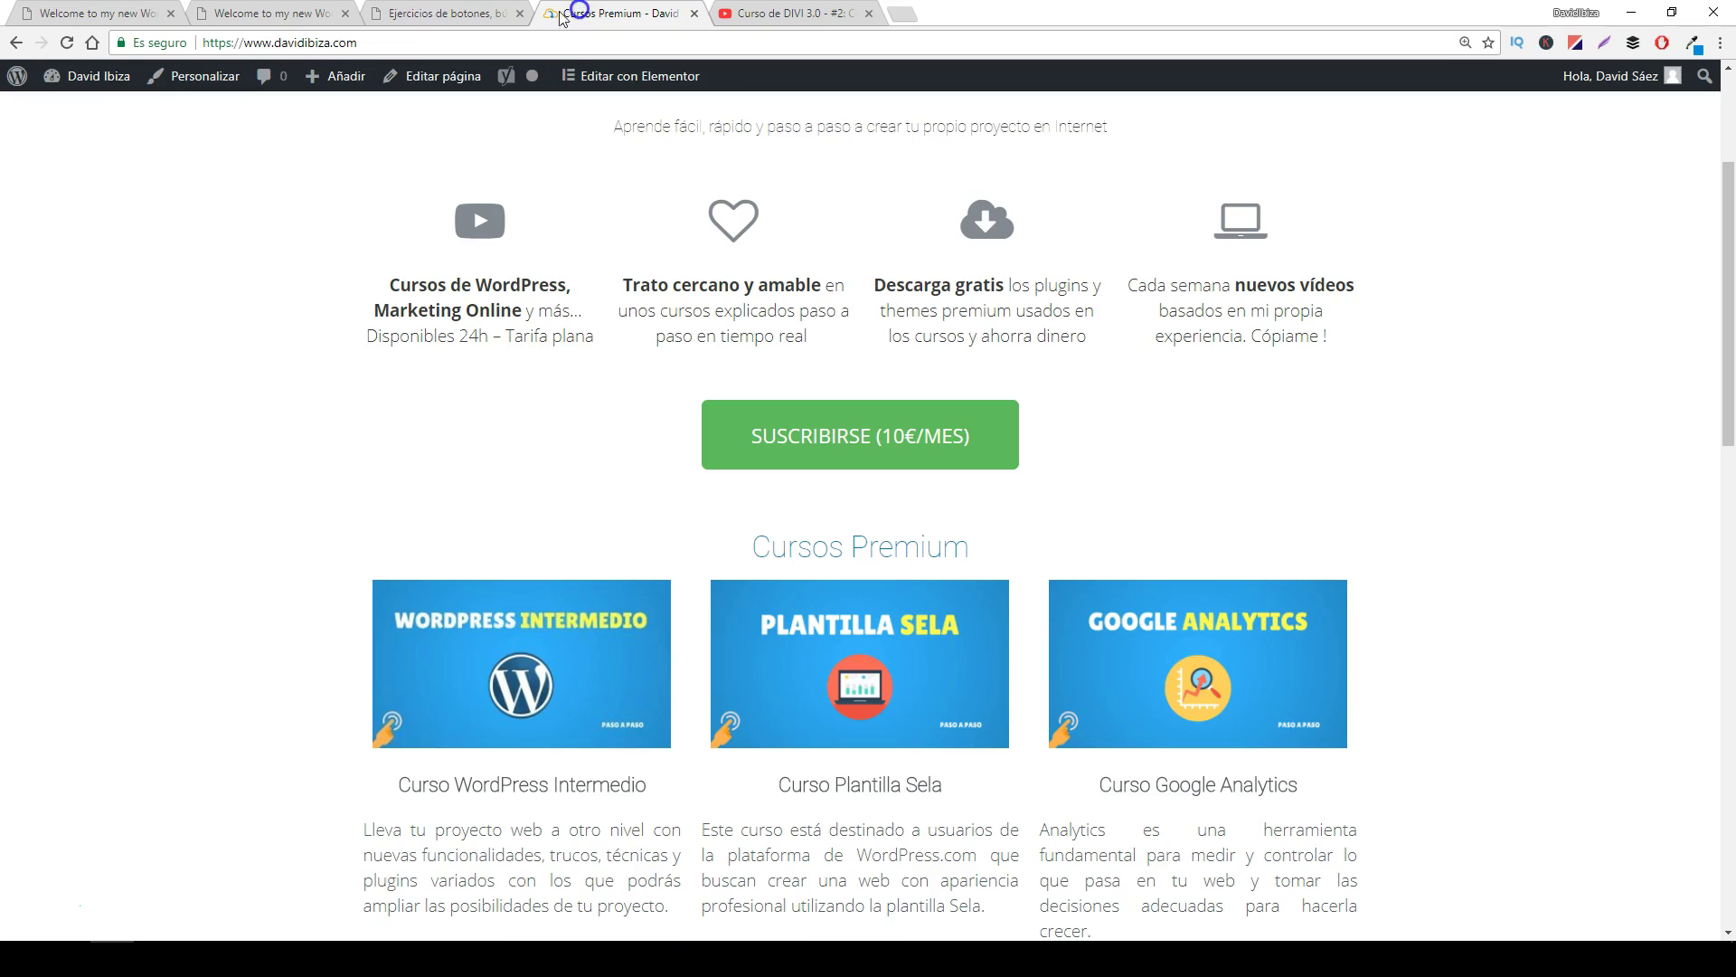
click(365, 43)
right_click(359, 45)
click(401, 120)
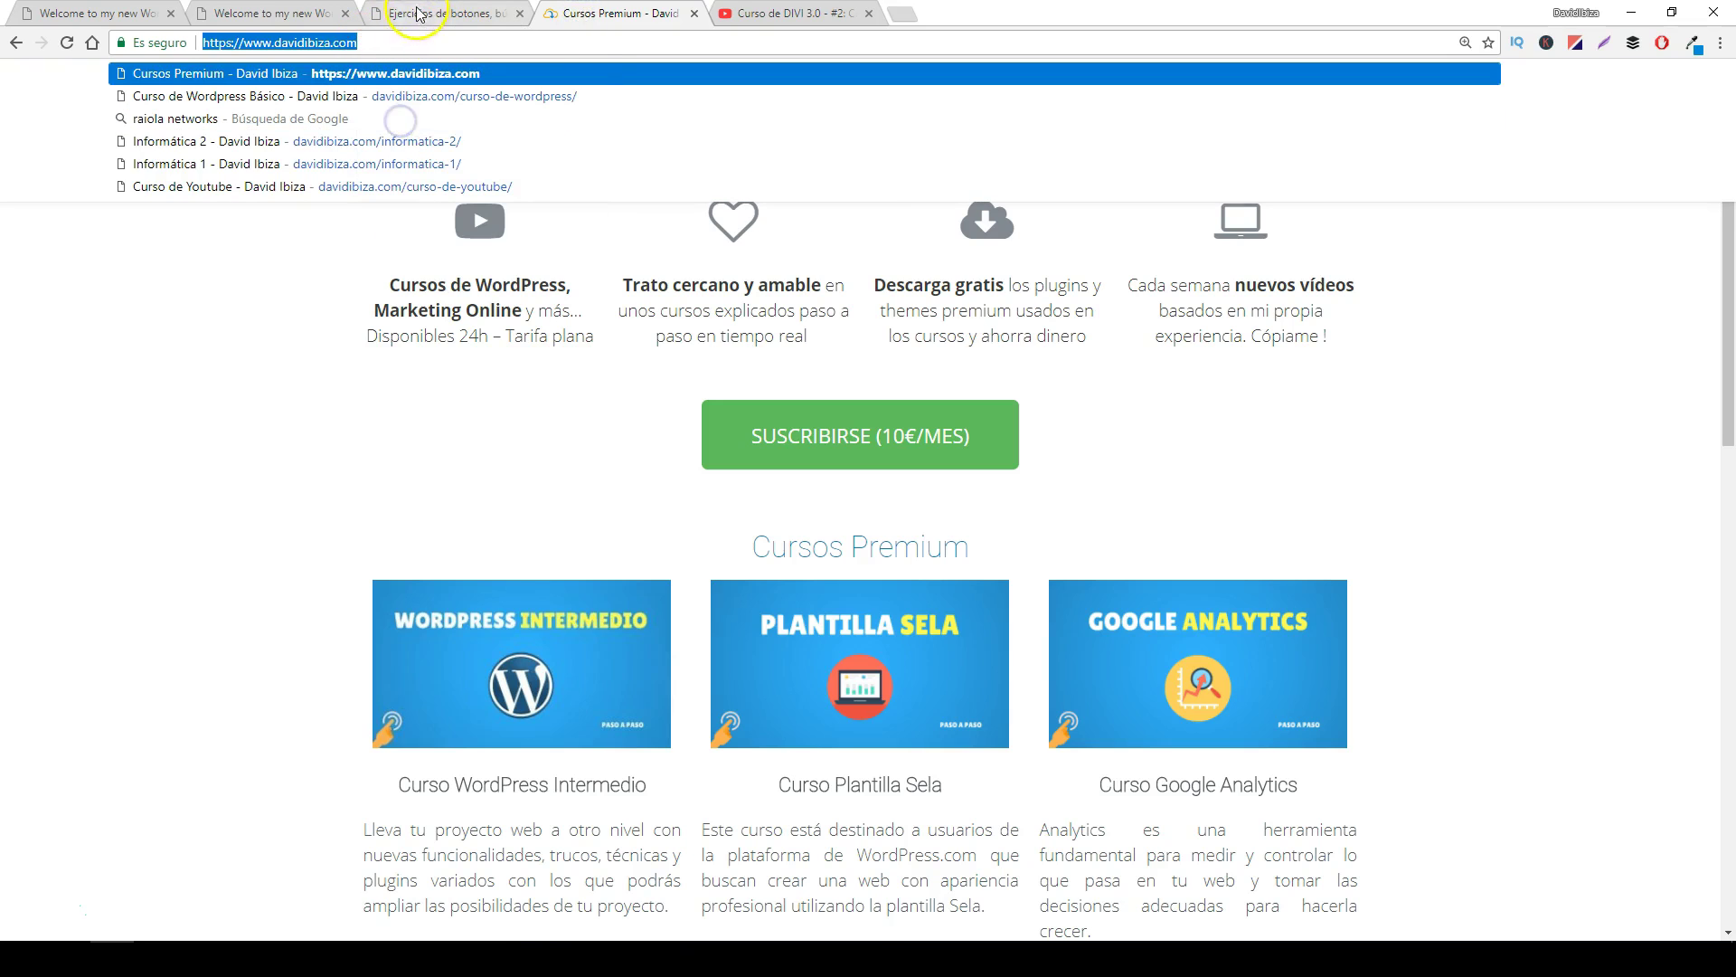
click(430, 14)
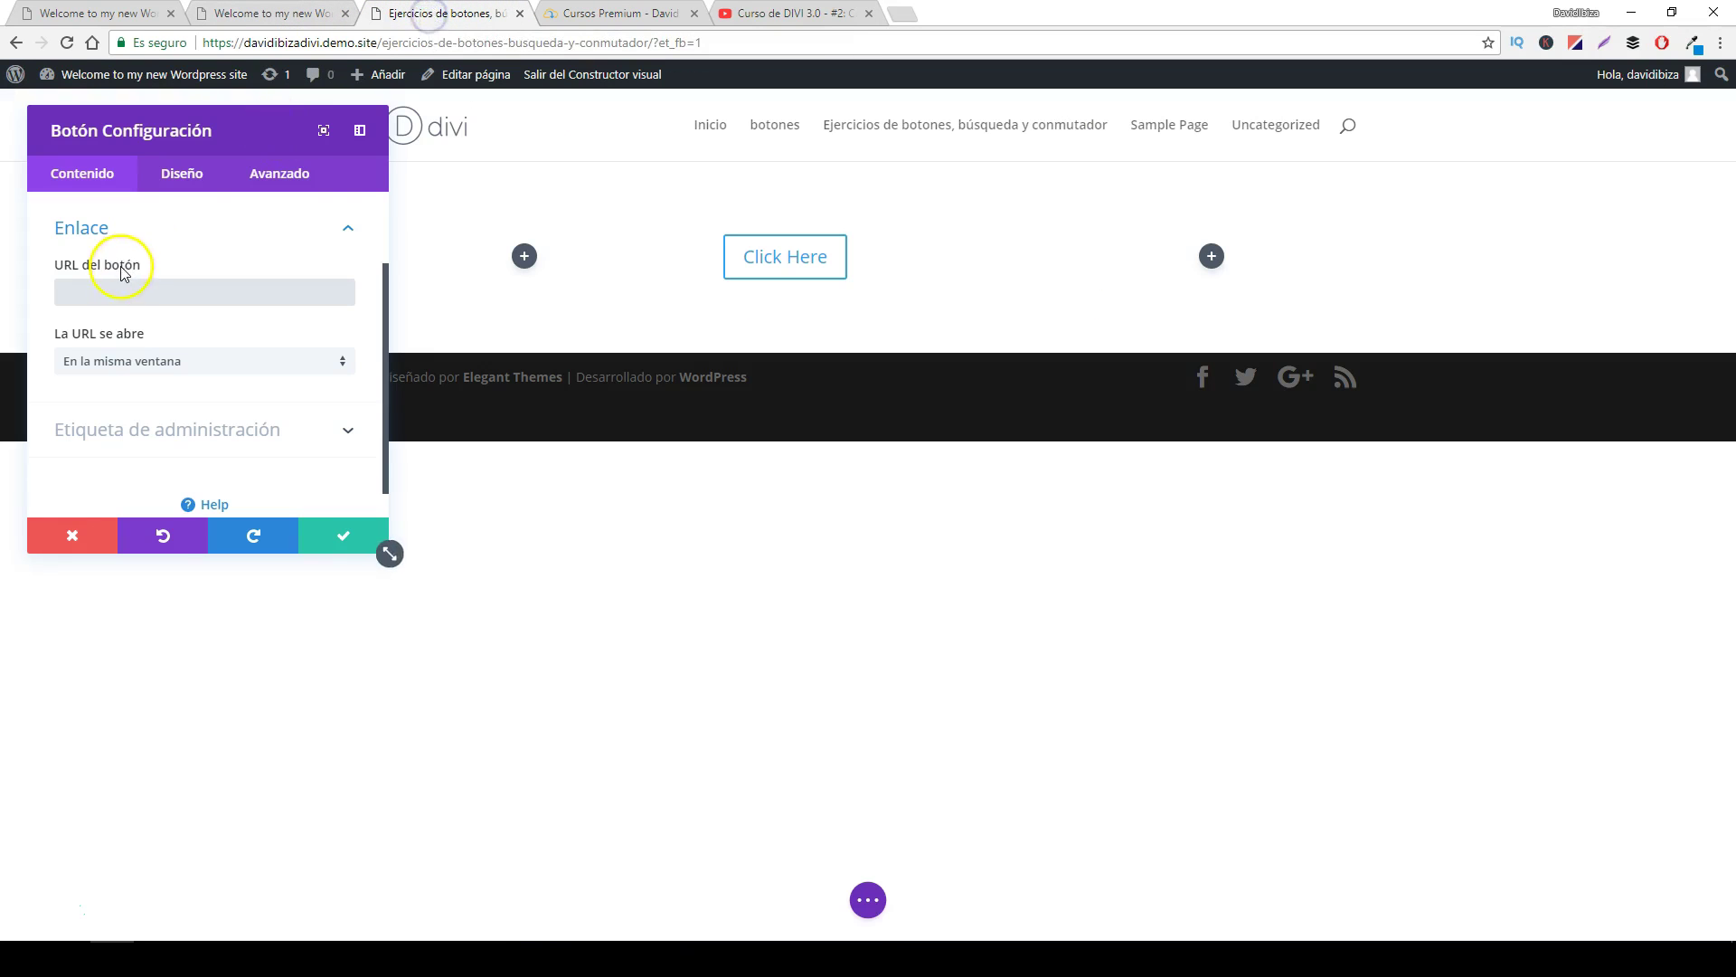
click(65, 361)
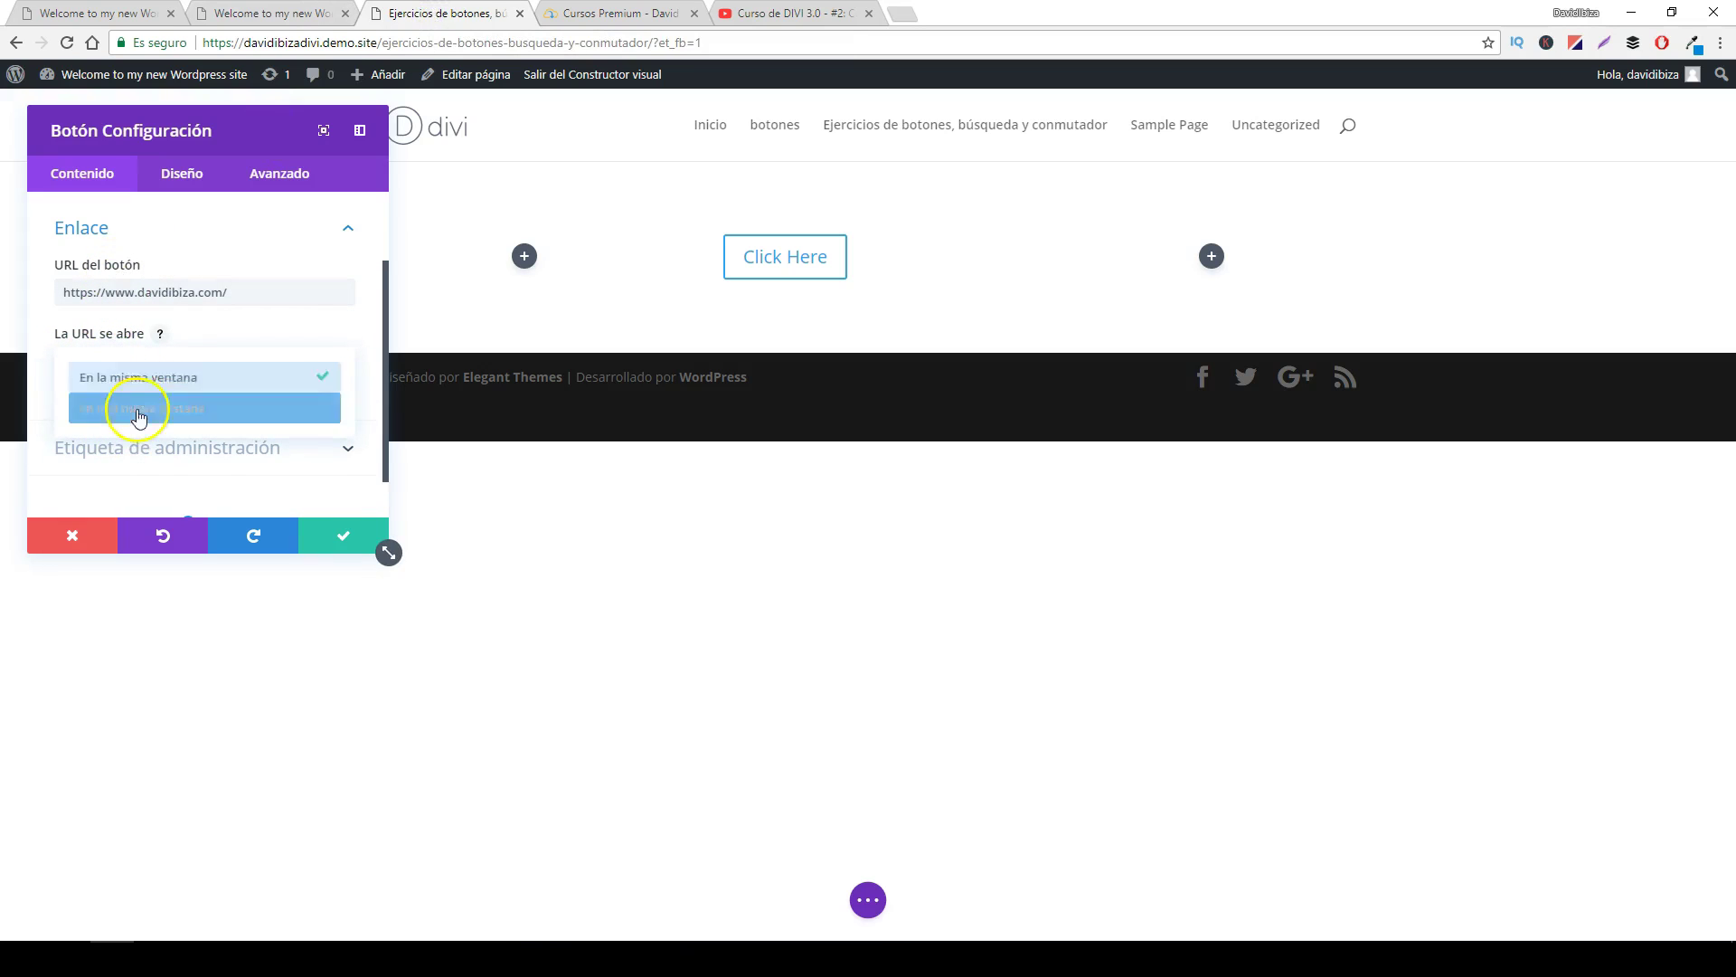
click(312, 255)
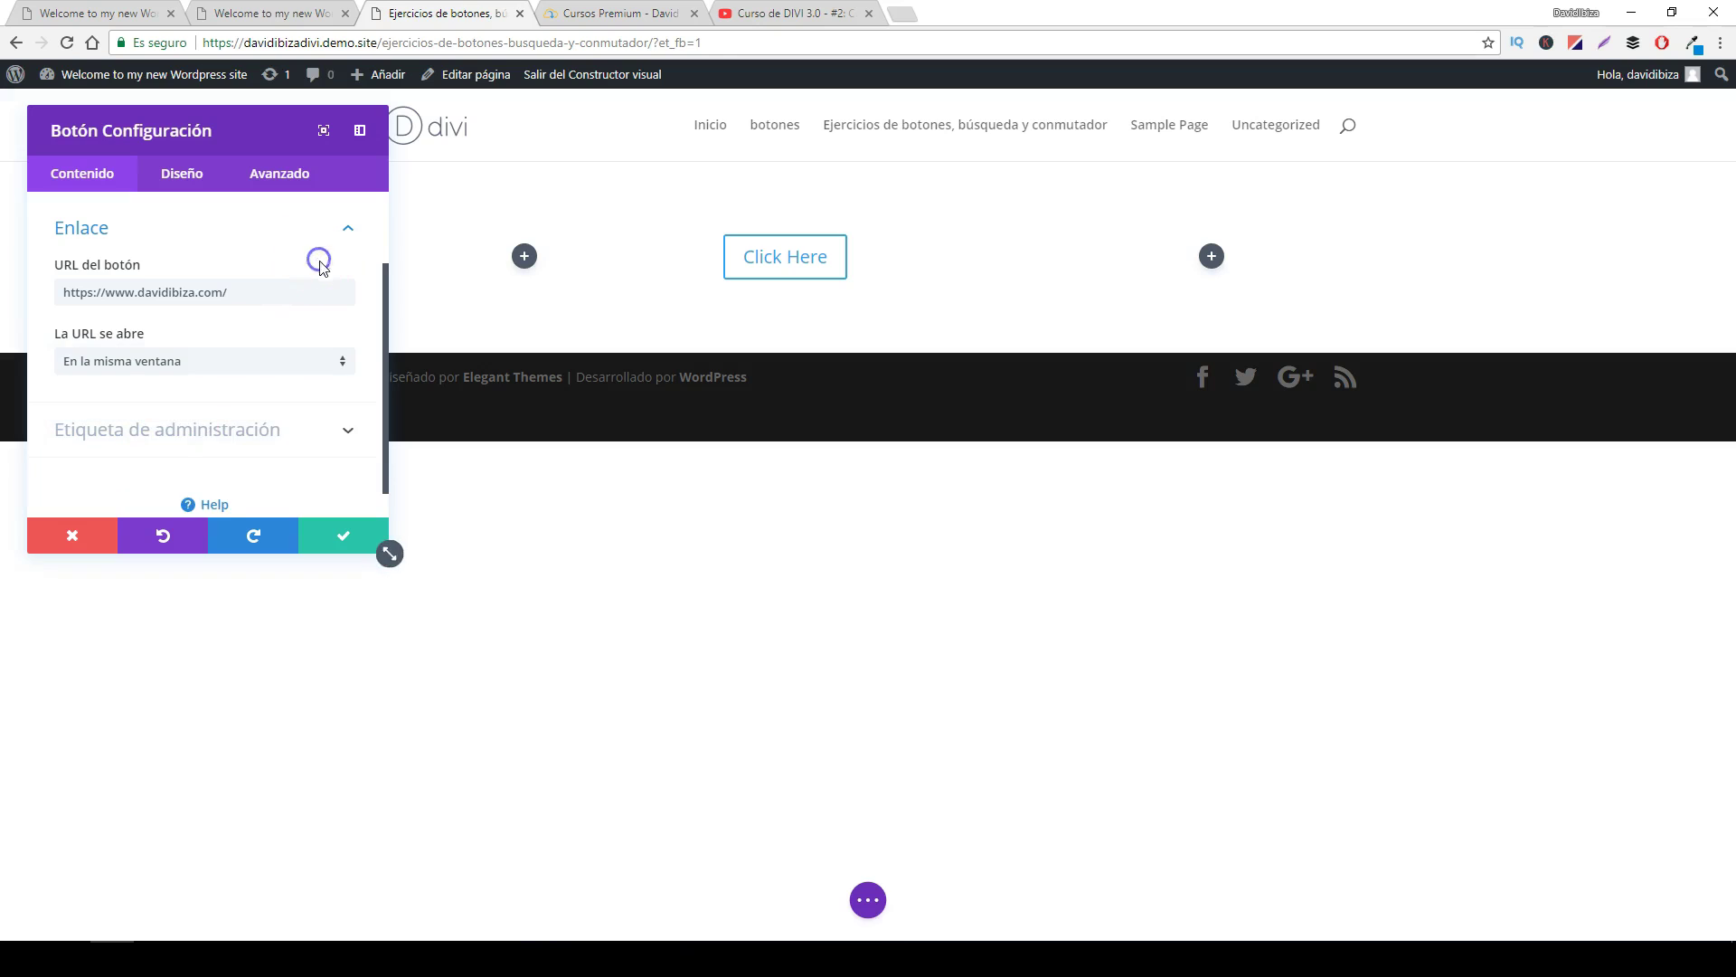
click(277, 429)
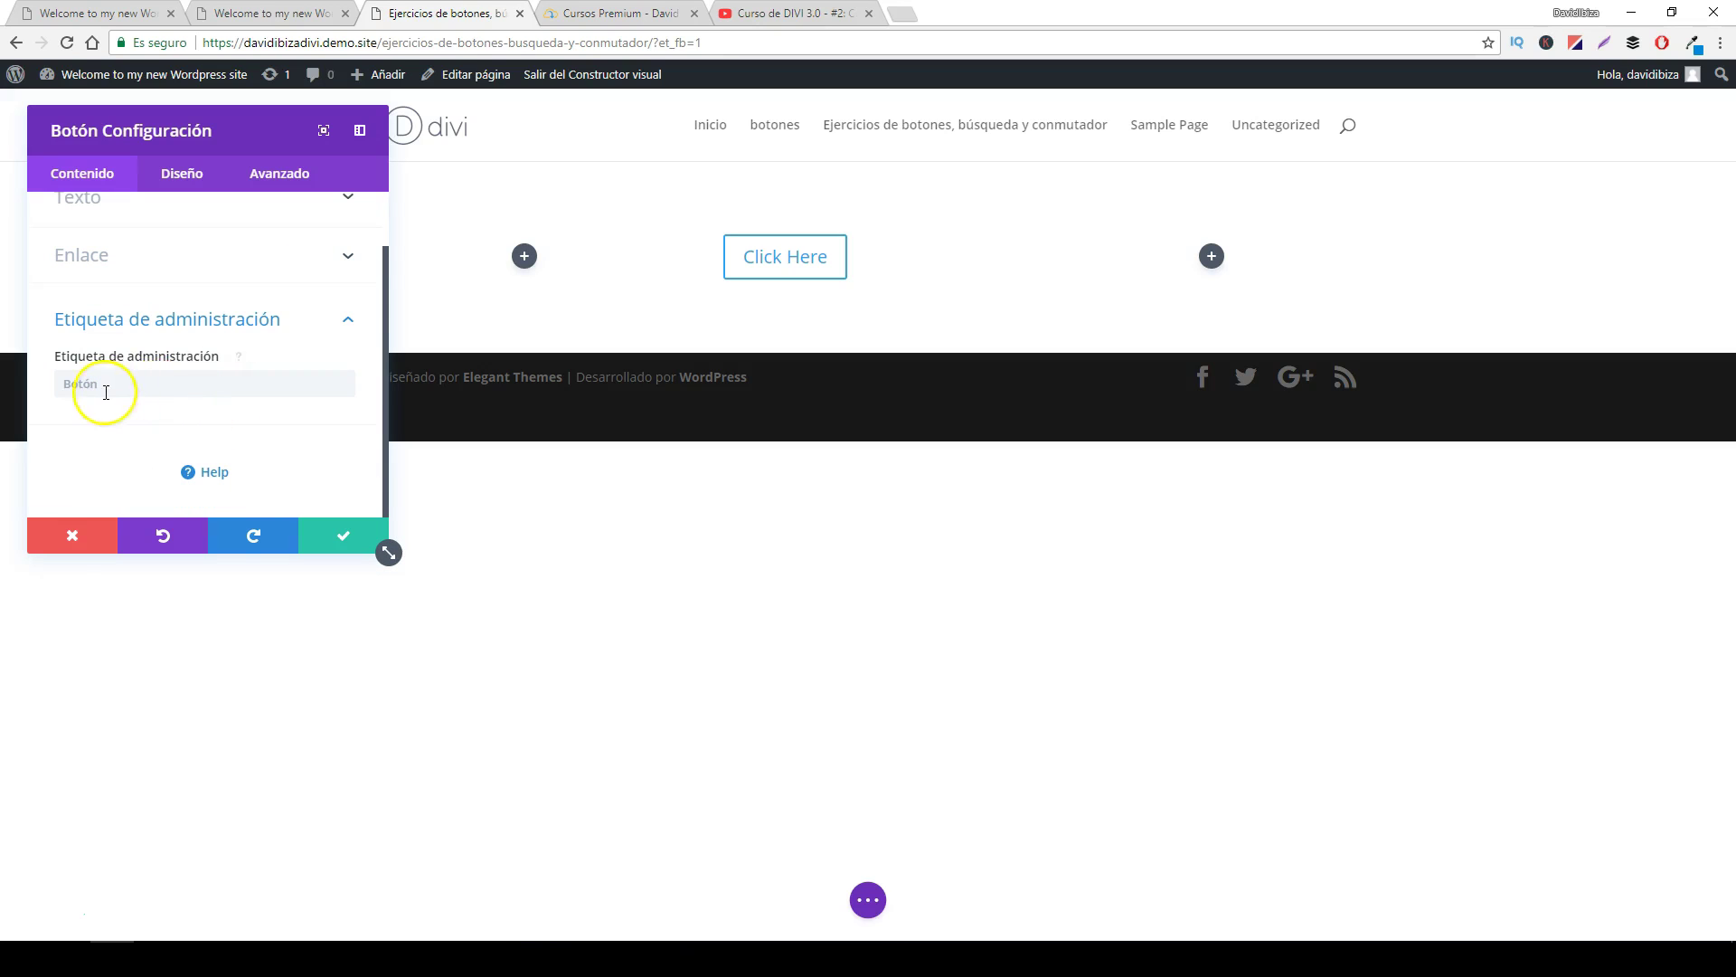
click(133, 386)
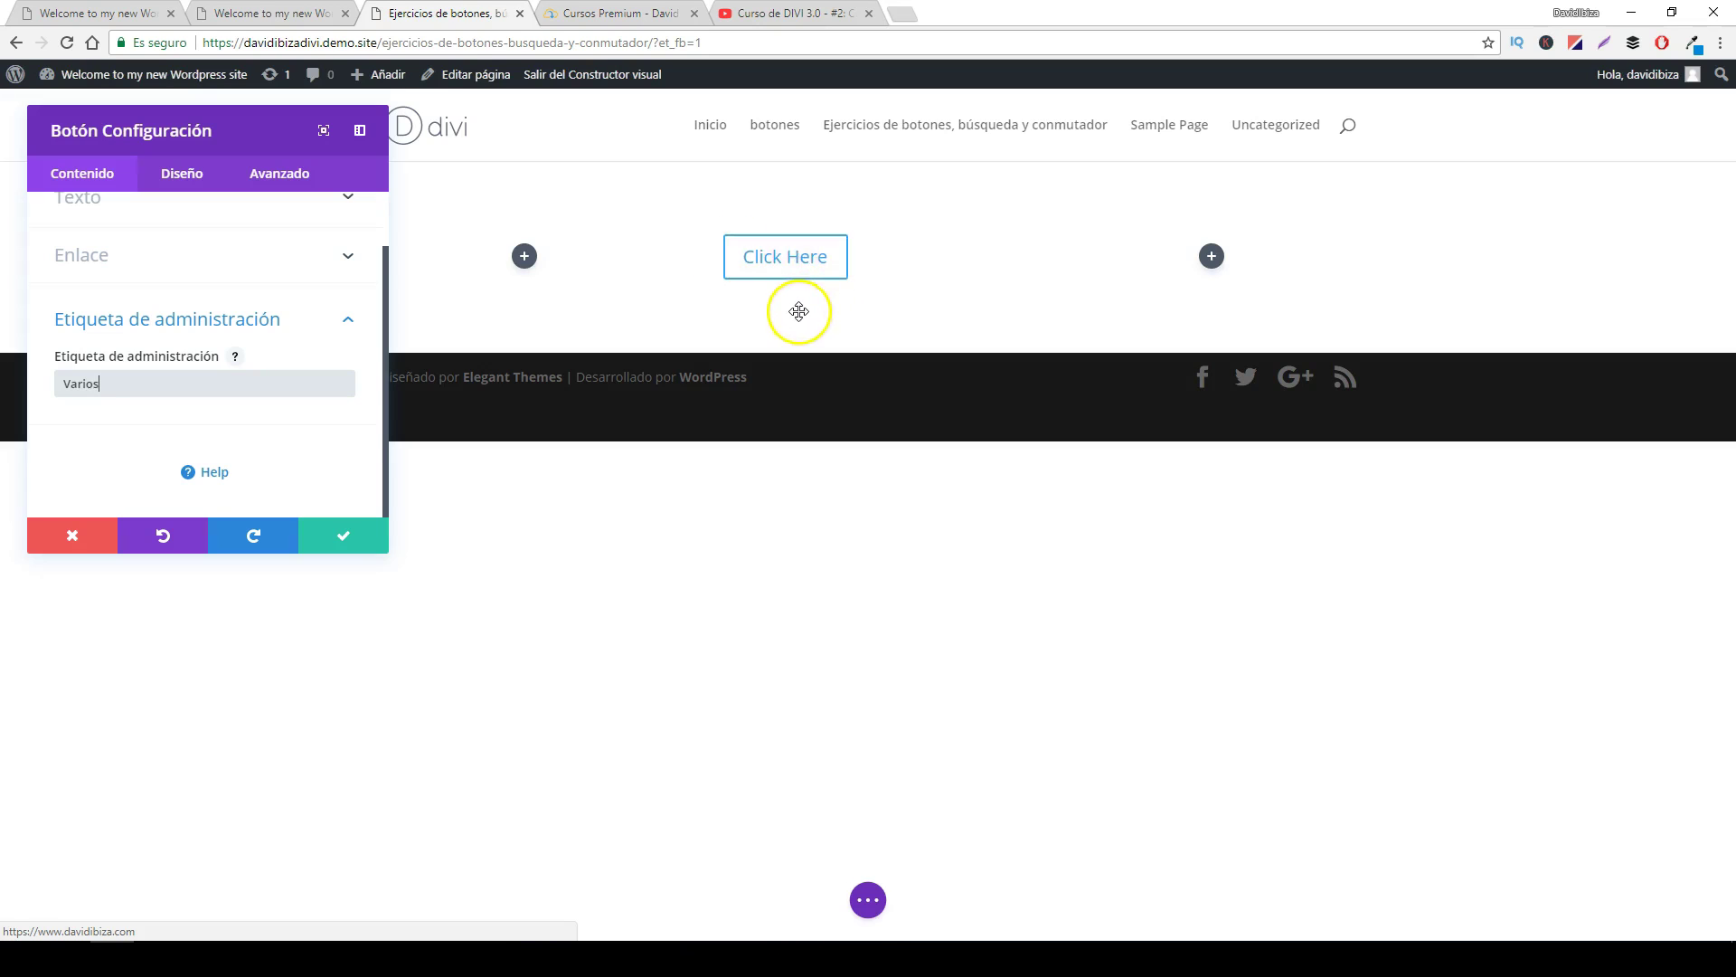
- Try the left, centre and right alignments for the button and leave it centred in its column
click(182, 174)
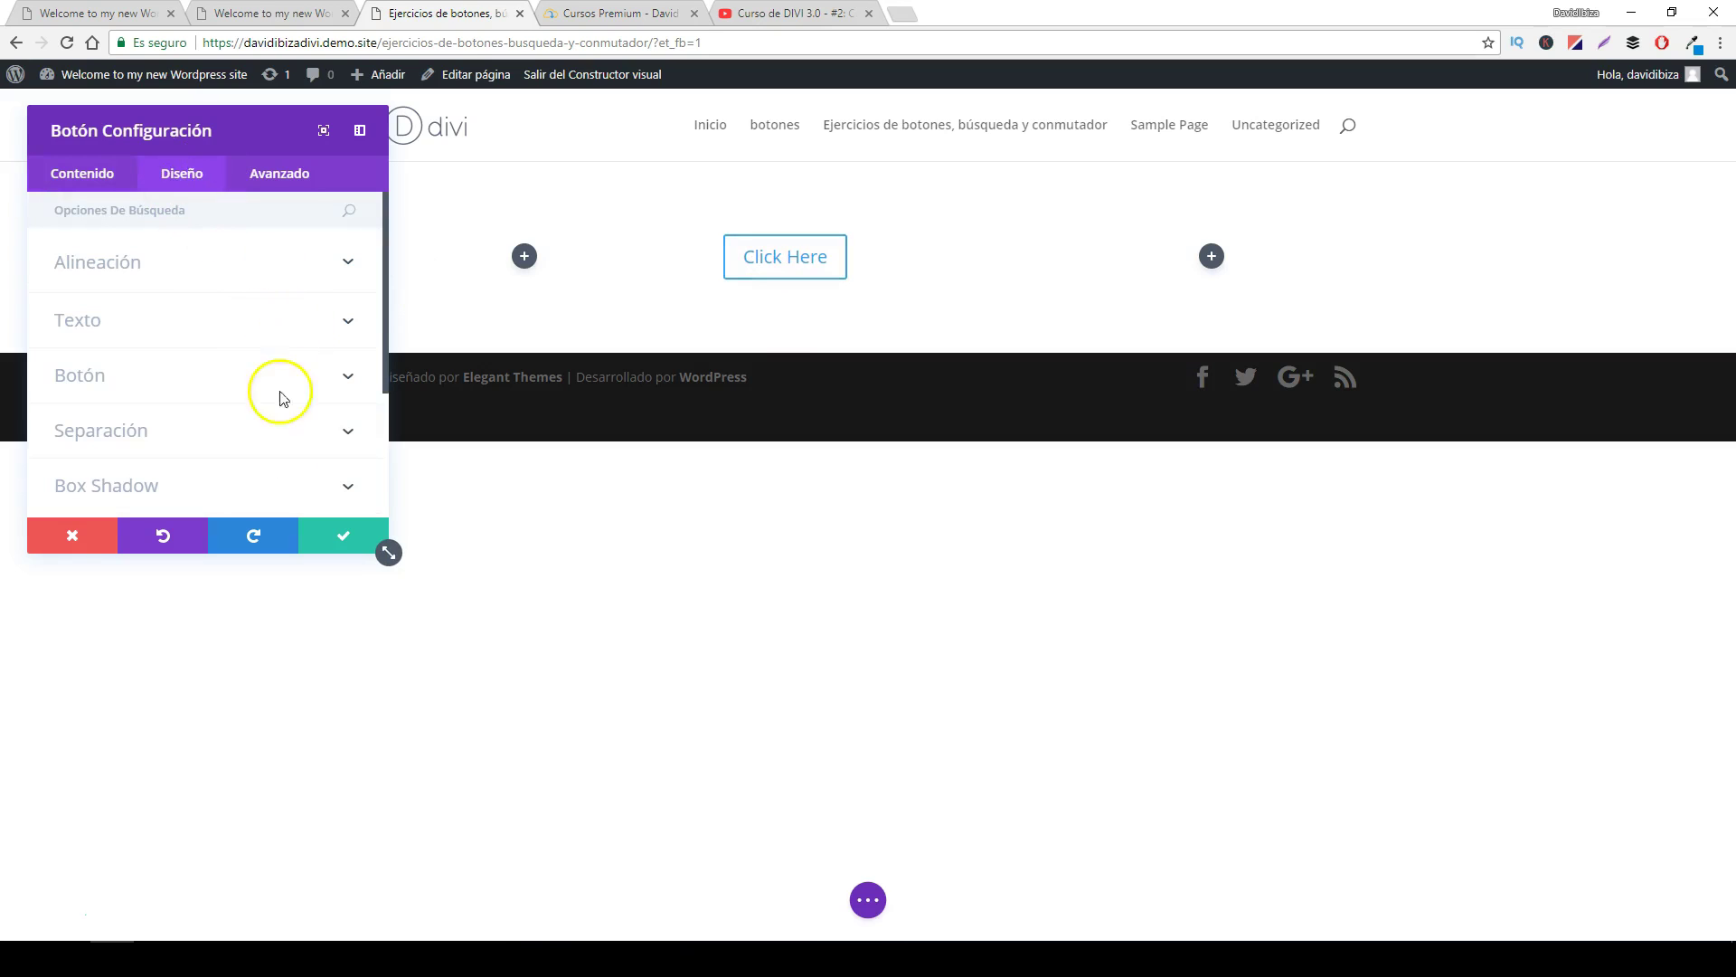
click(353, 263)
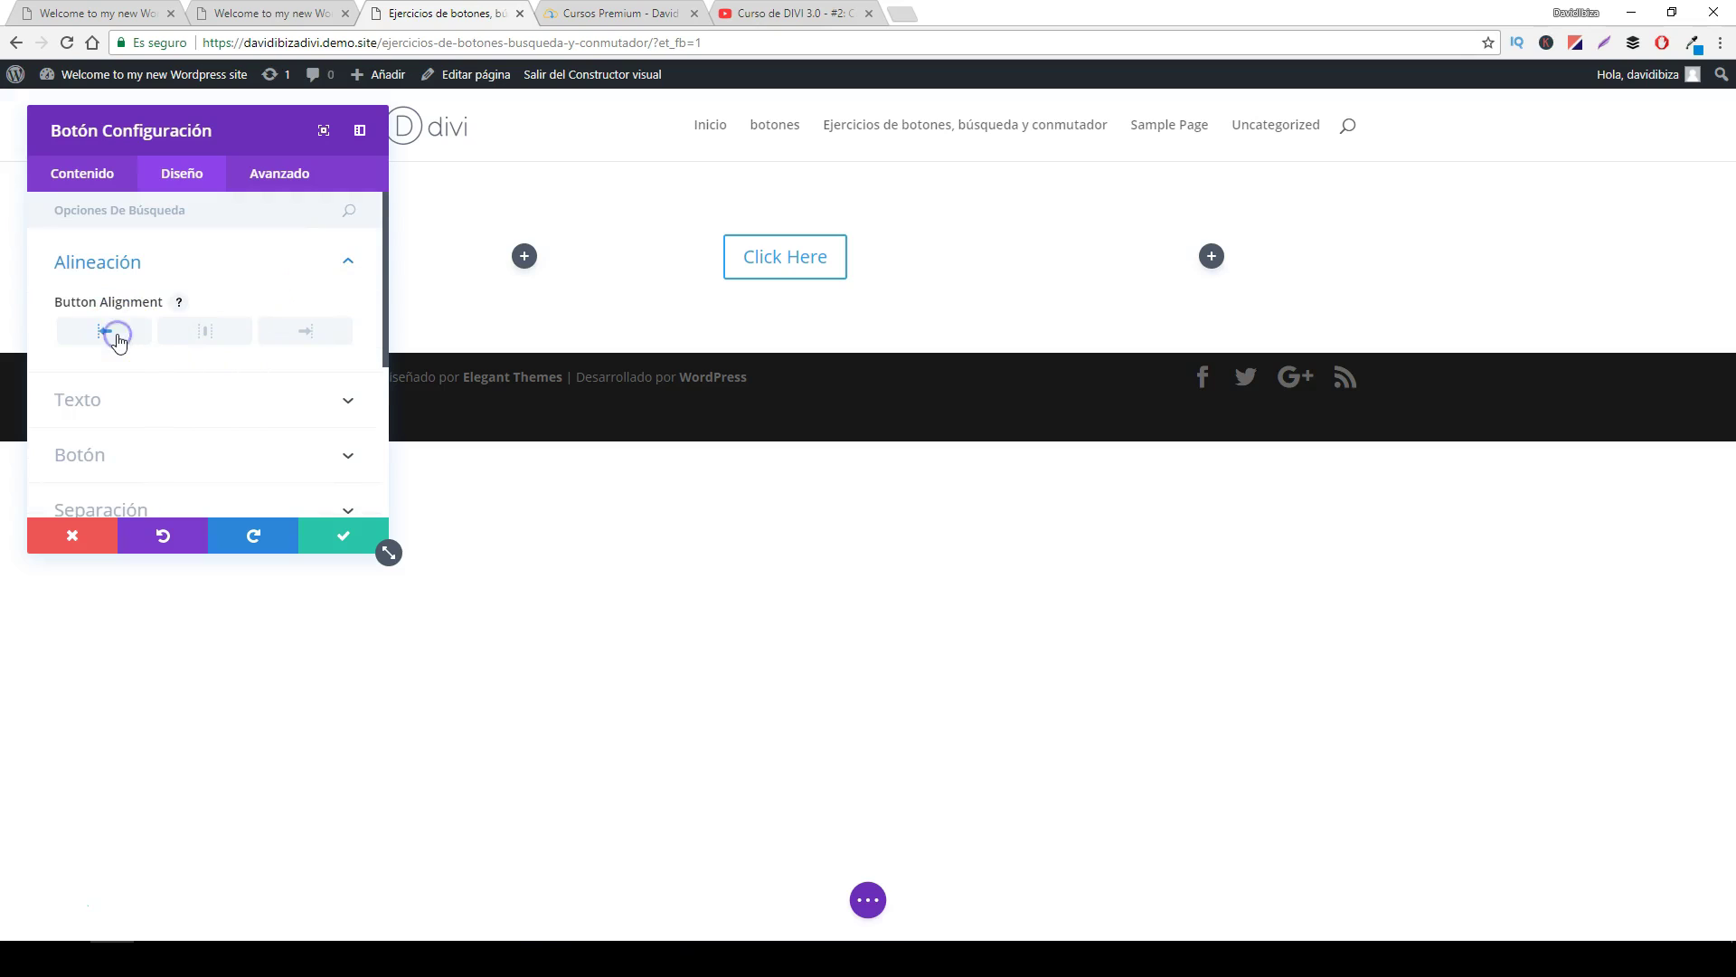
click(202, 337)
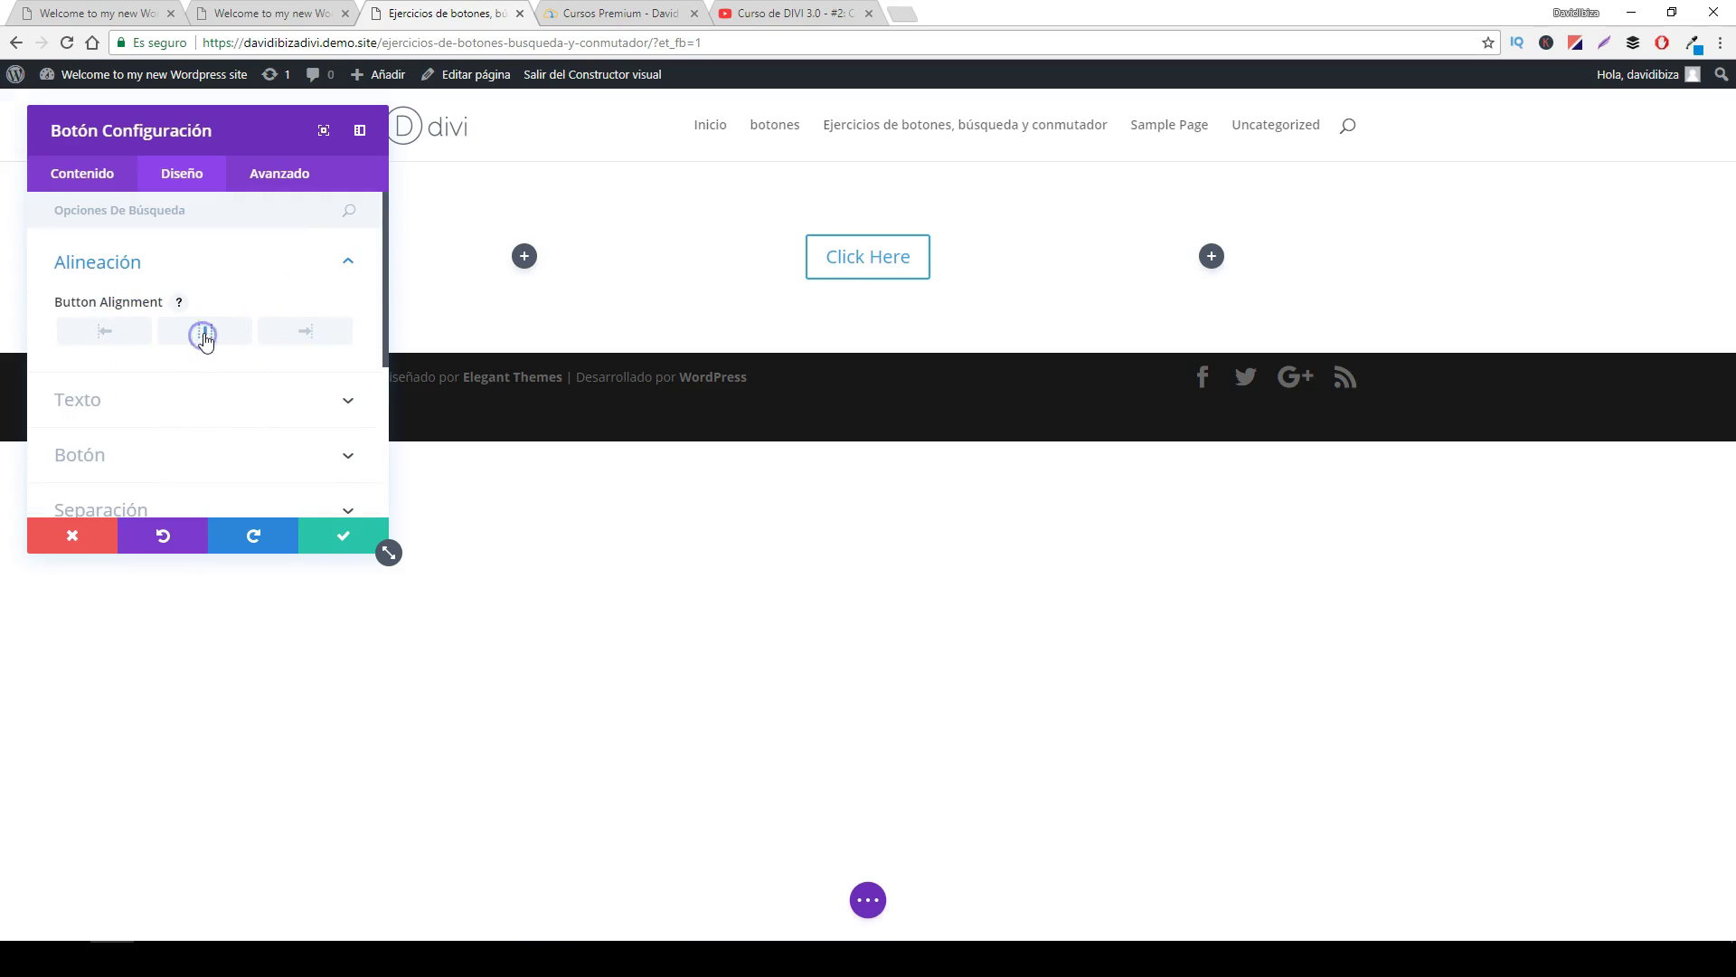
click(297, 333)
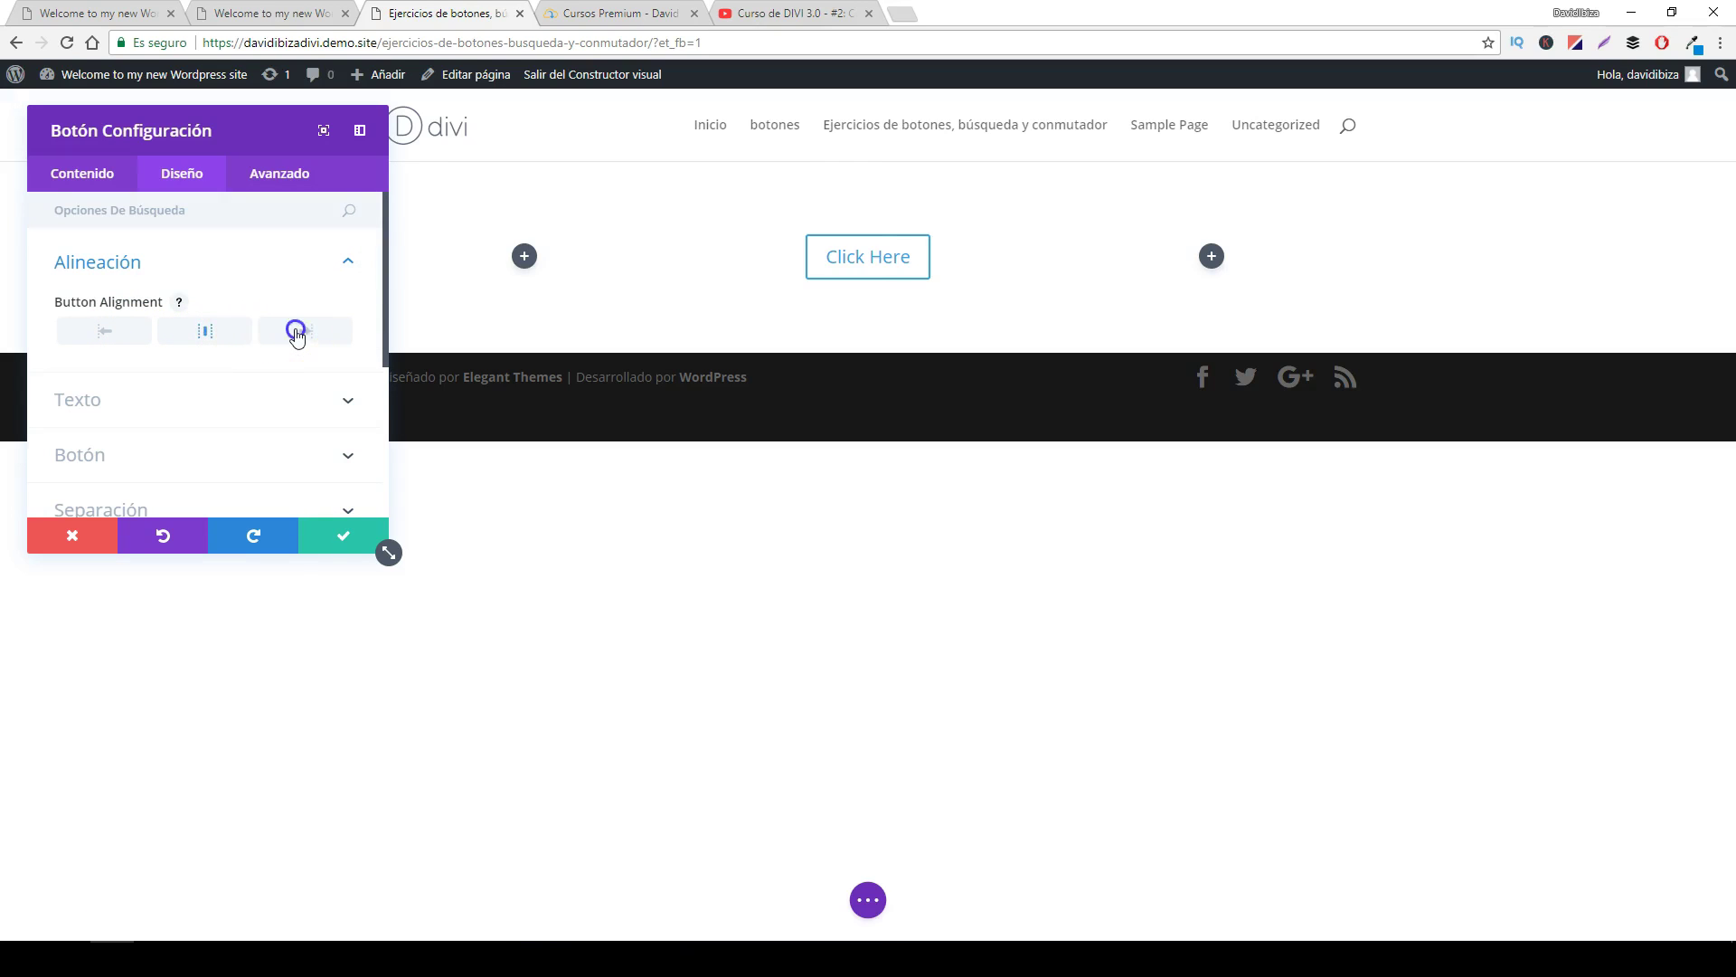
click(229, 334)
click(344, 400)
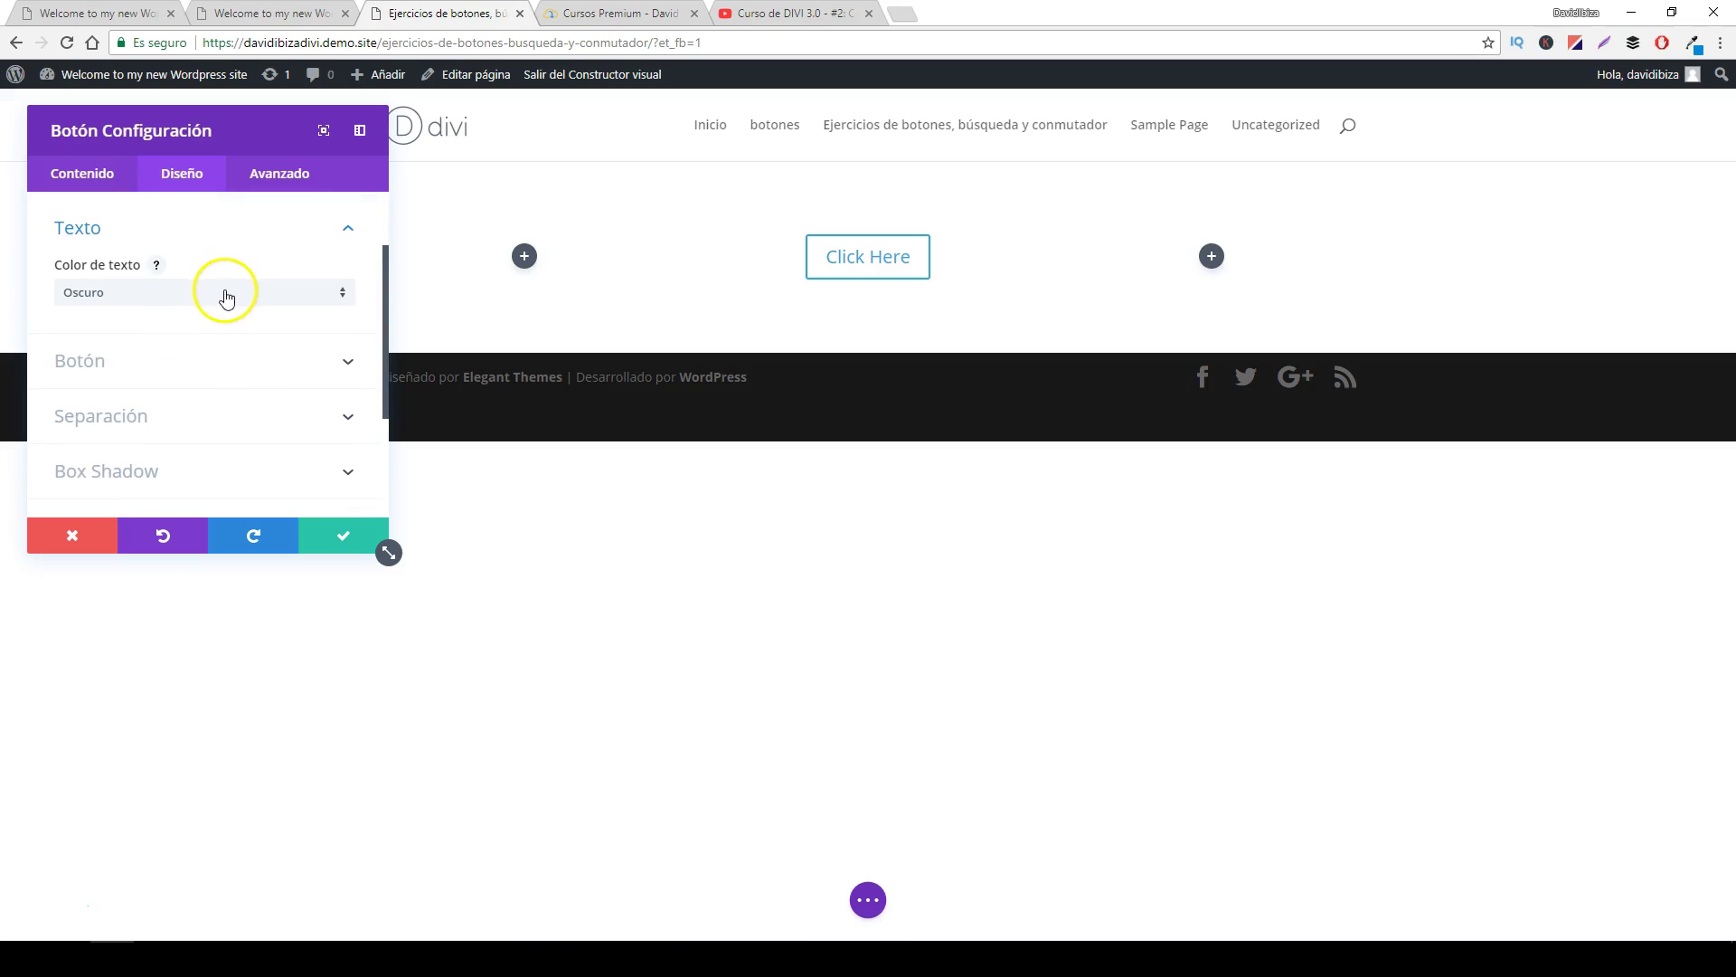
click(271, 370)
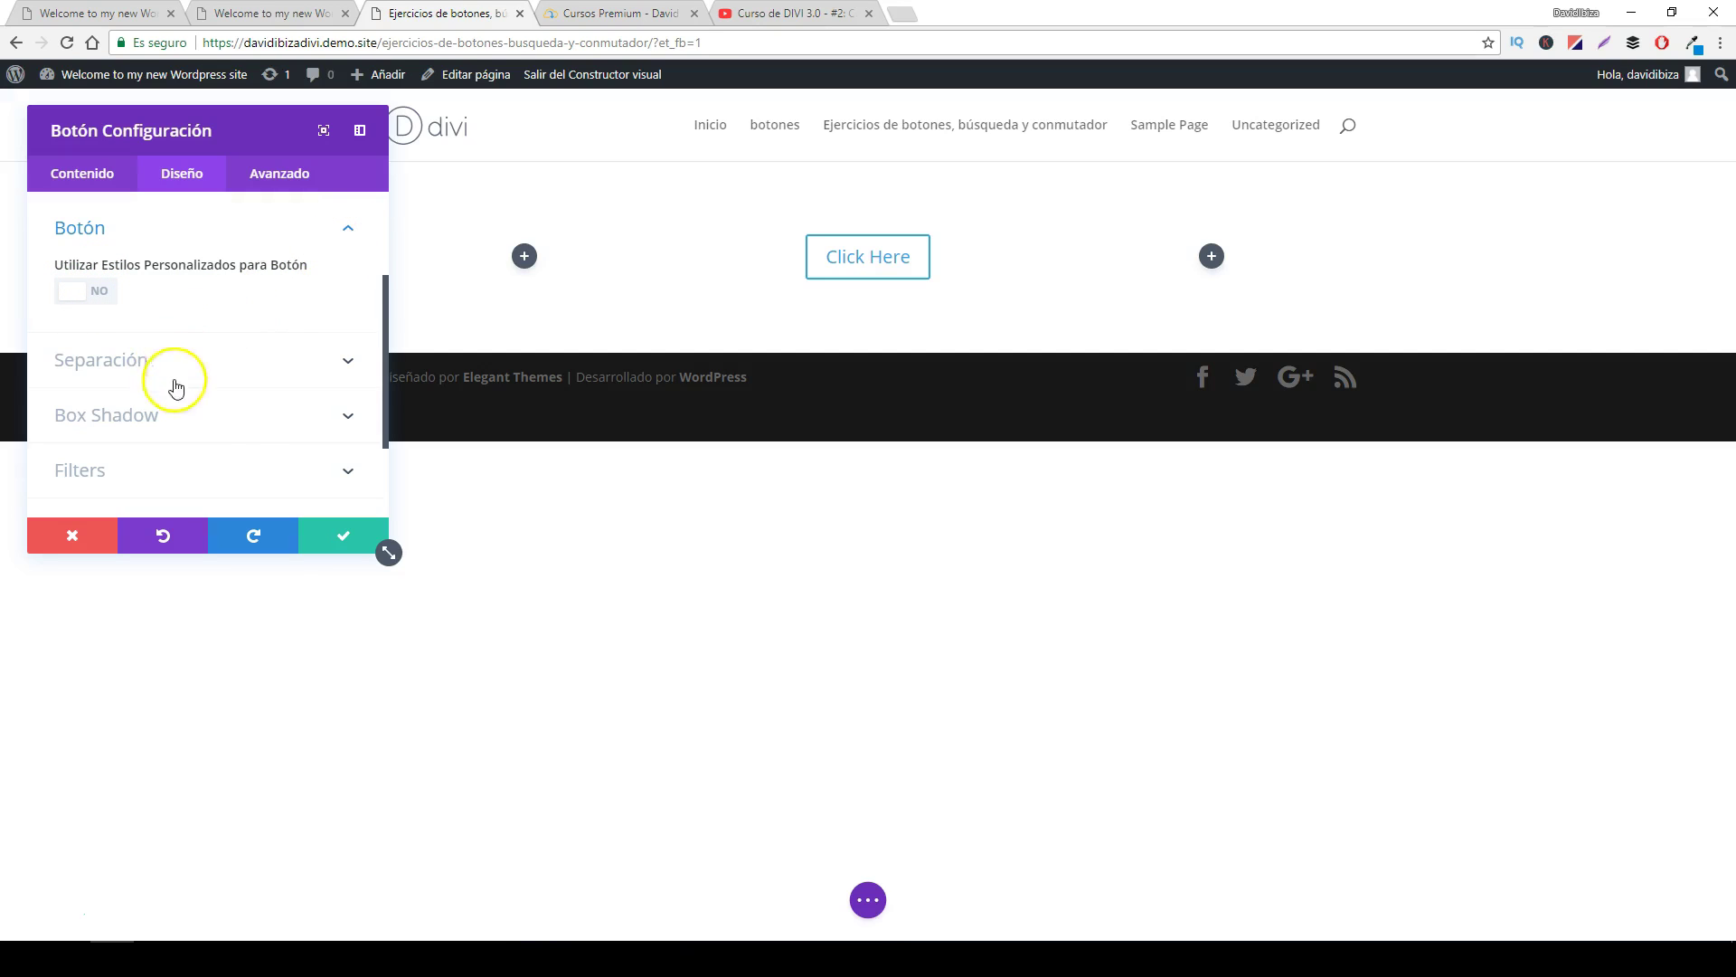
click(348, 362)
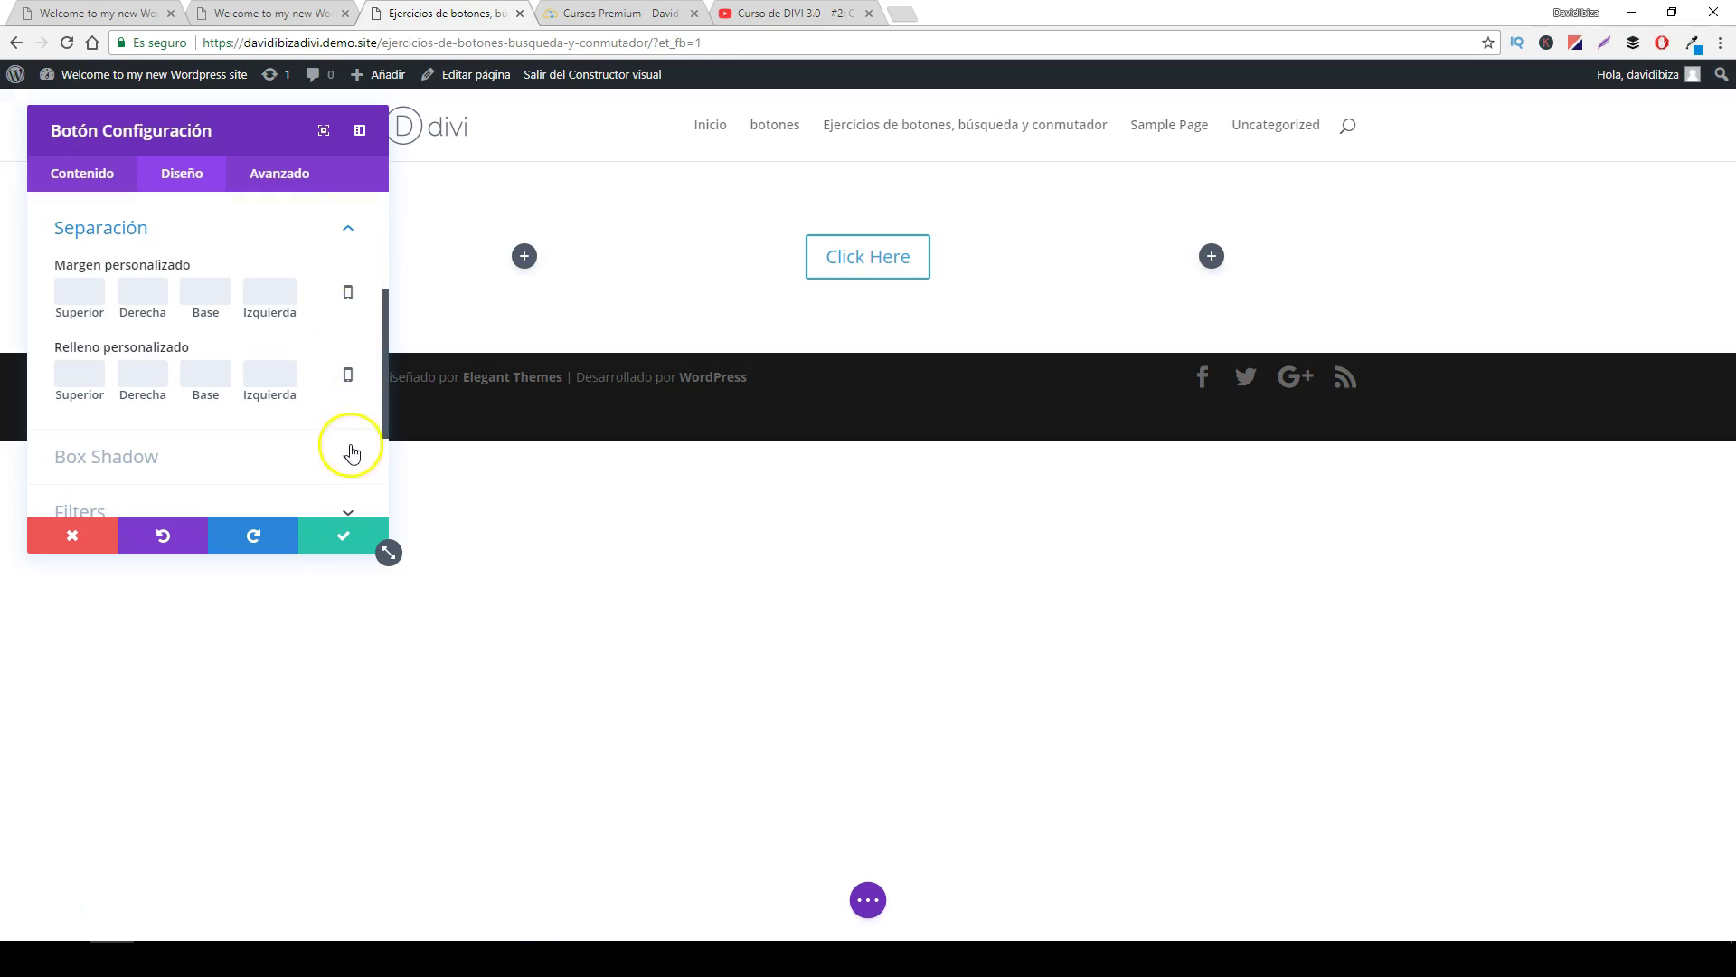
click(348, 233)
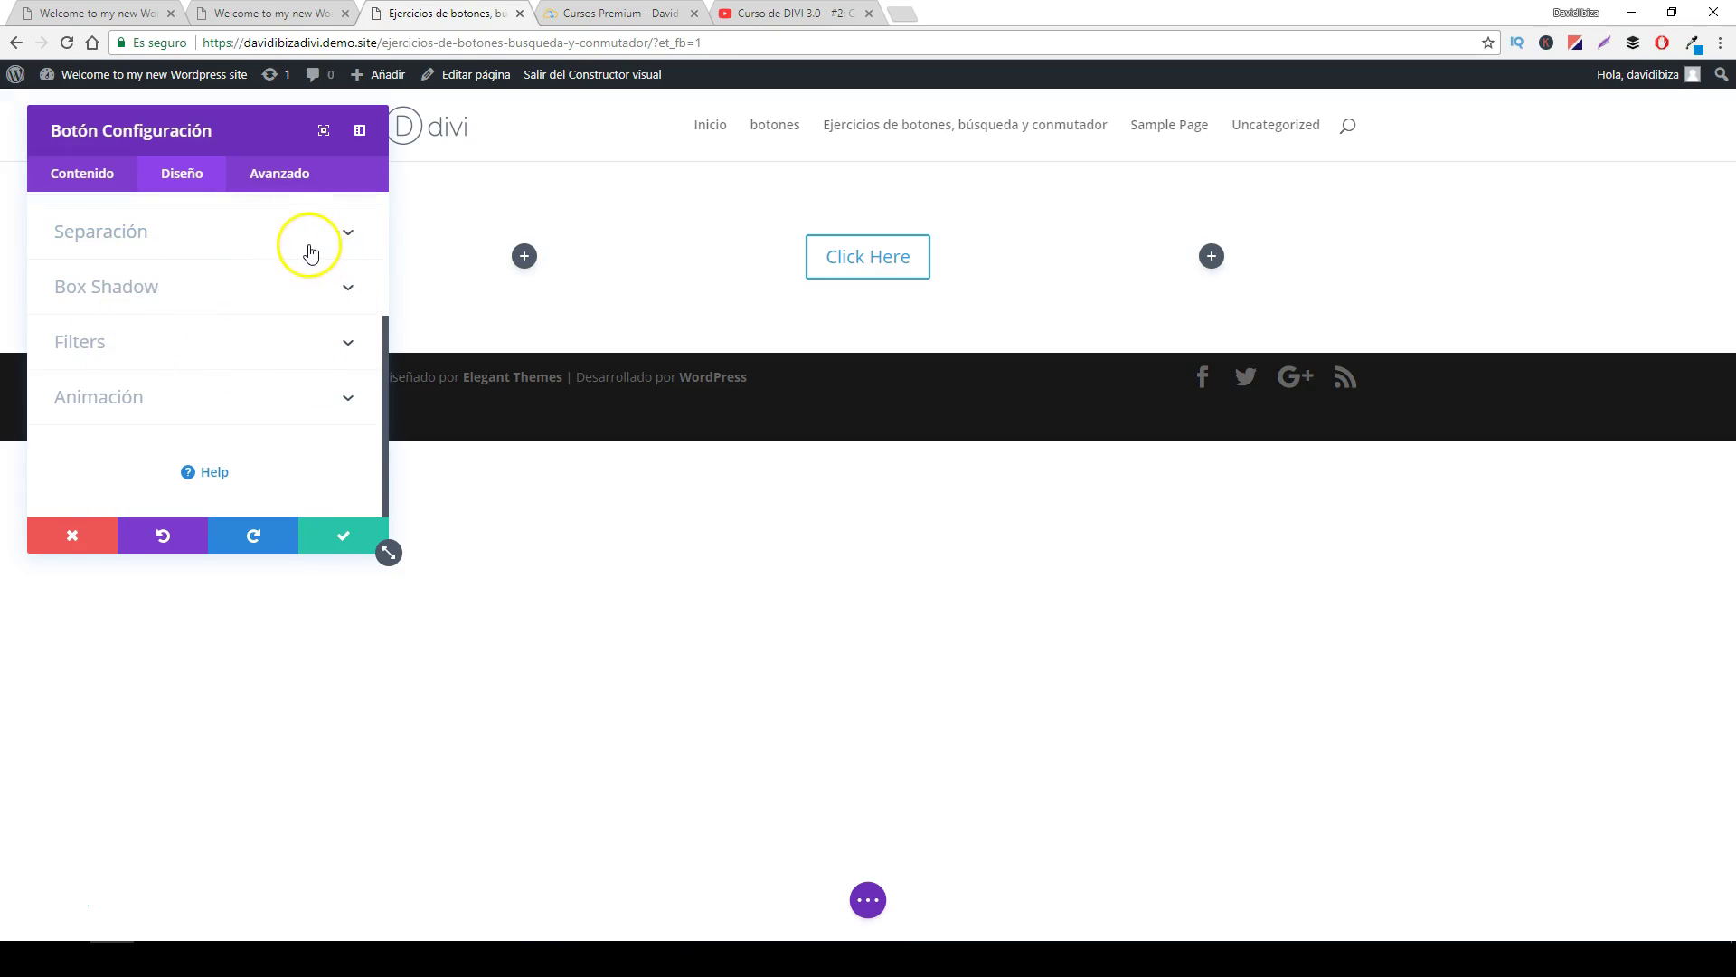
scroll(314, 312, up, 2)
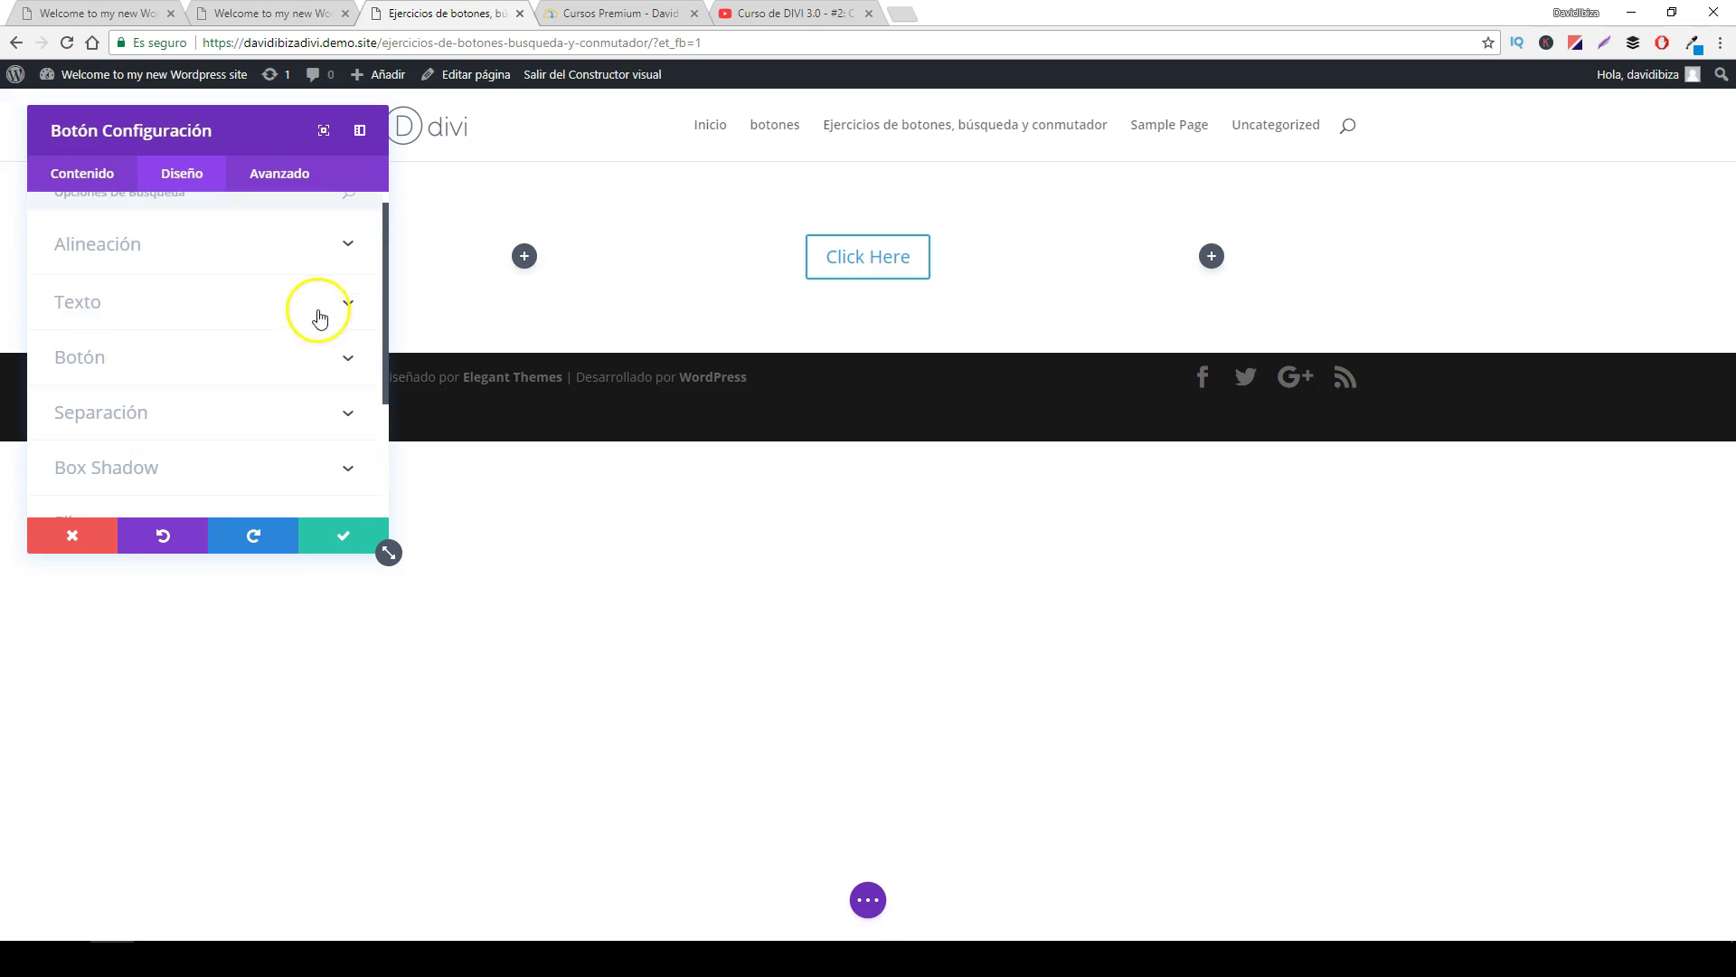
- Enable custom styles for the button and try a text size of 76px, resetting it to the default
click(117, 359)
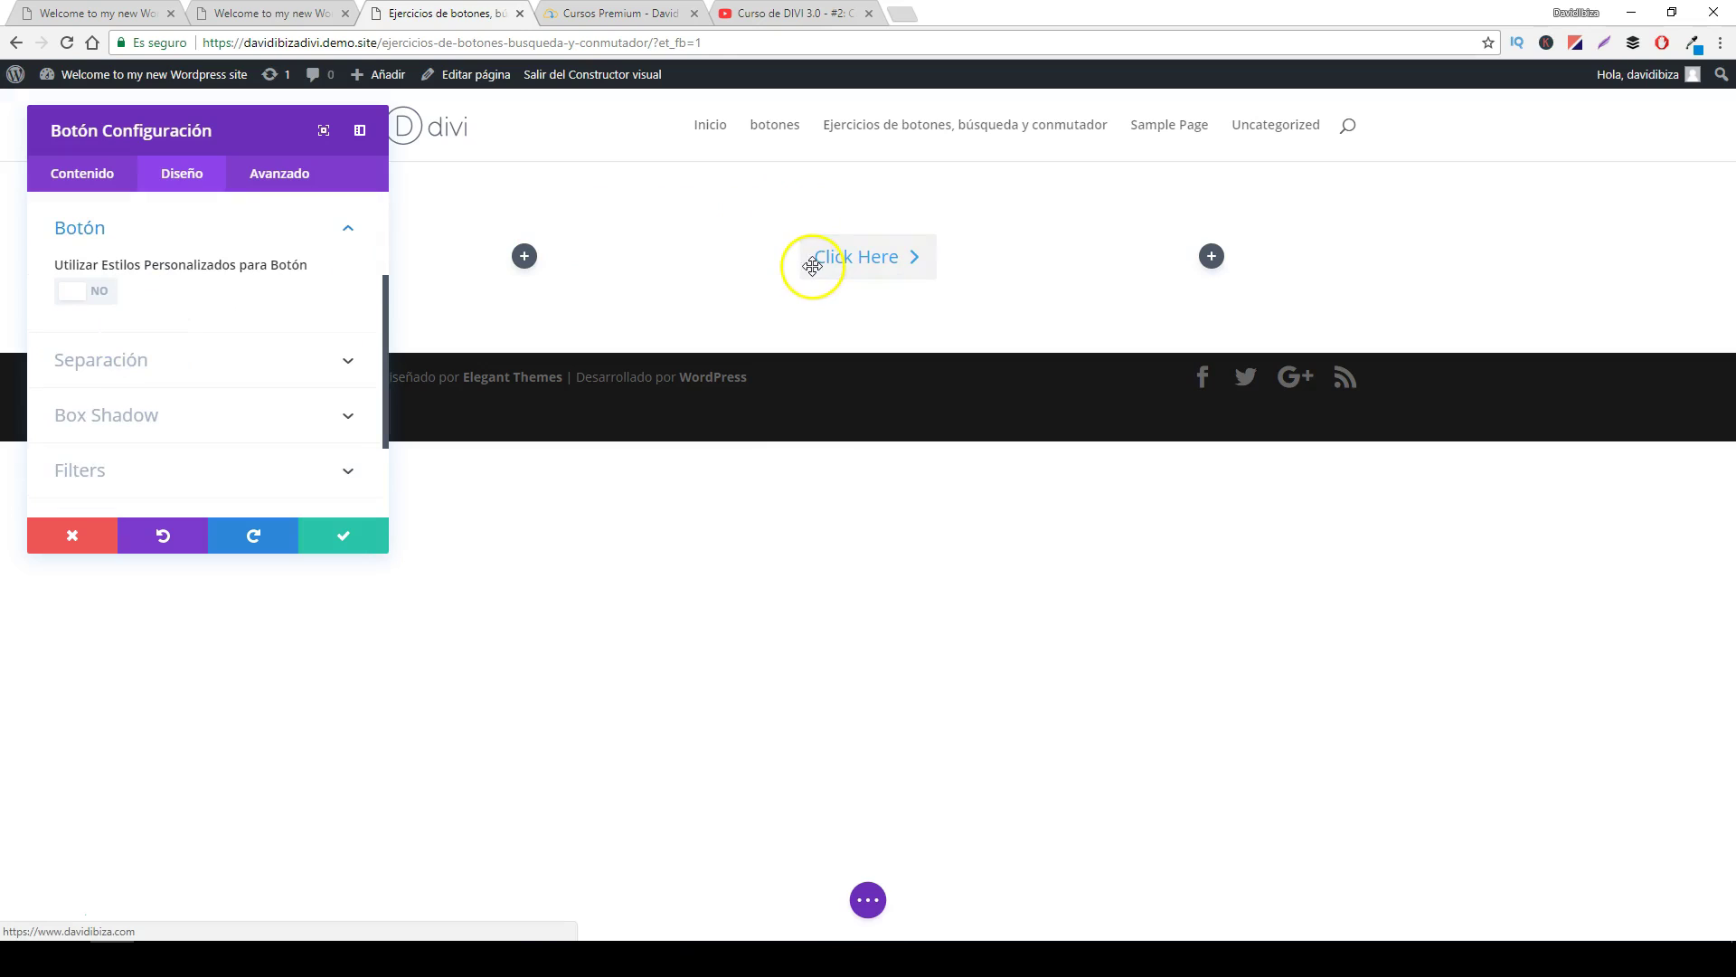
click(74, 298)
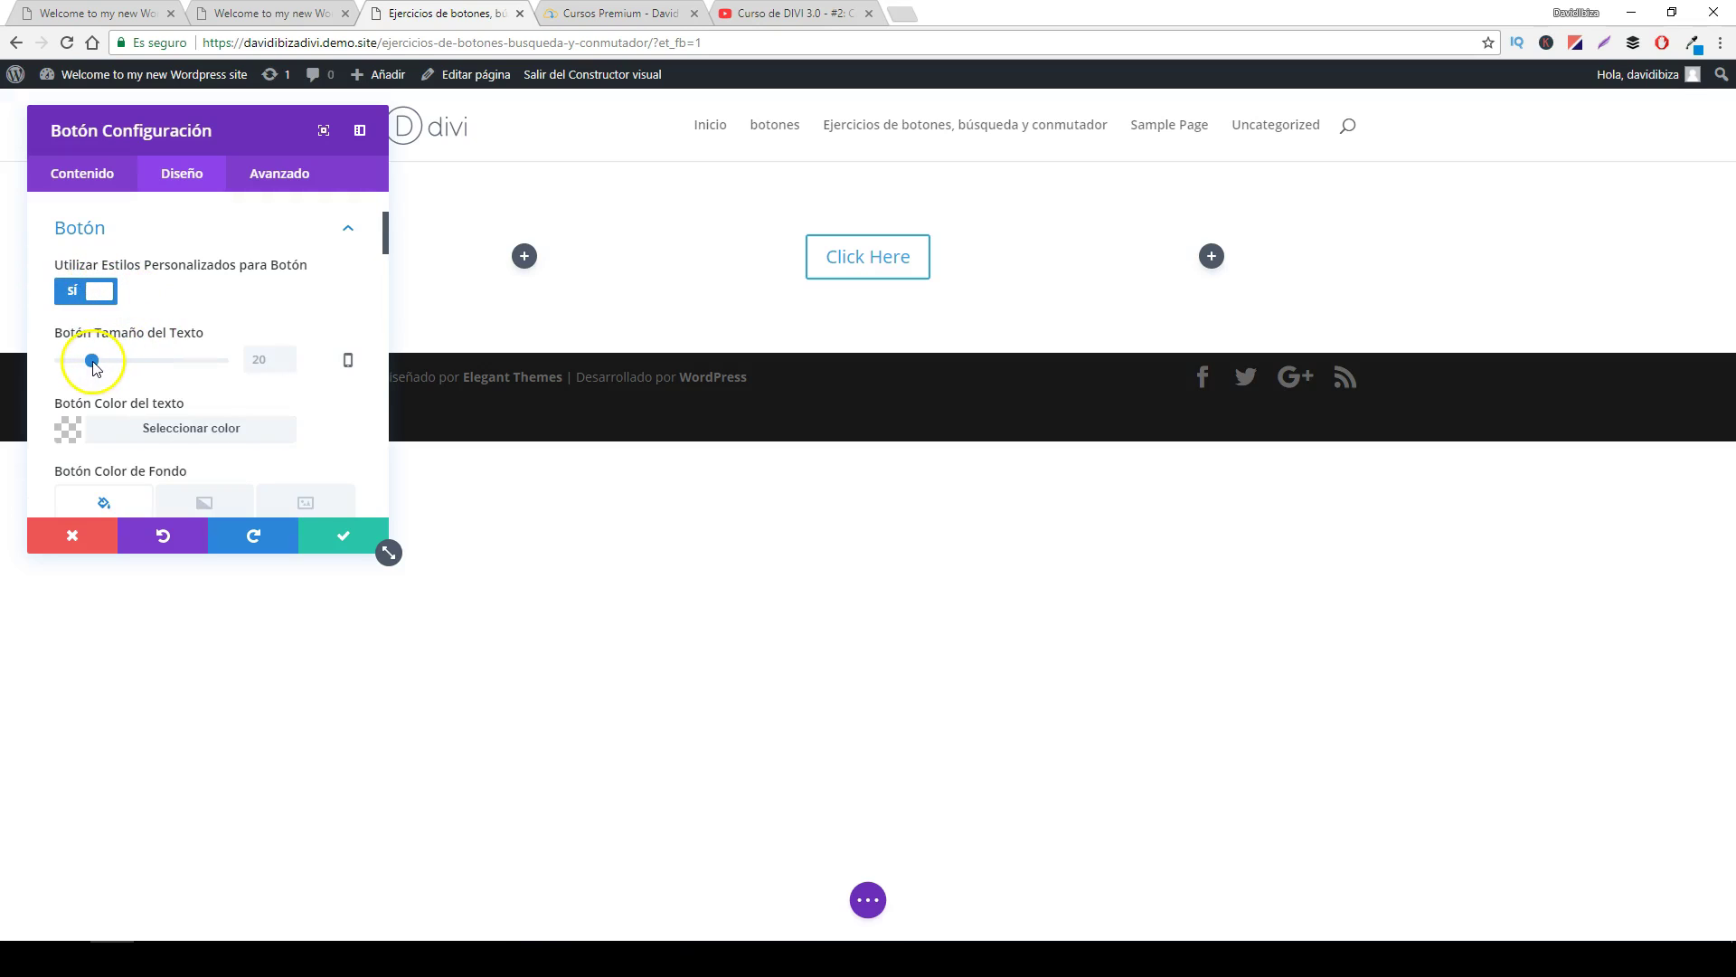
drag(95, 366, 184, 373)
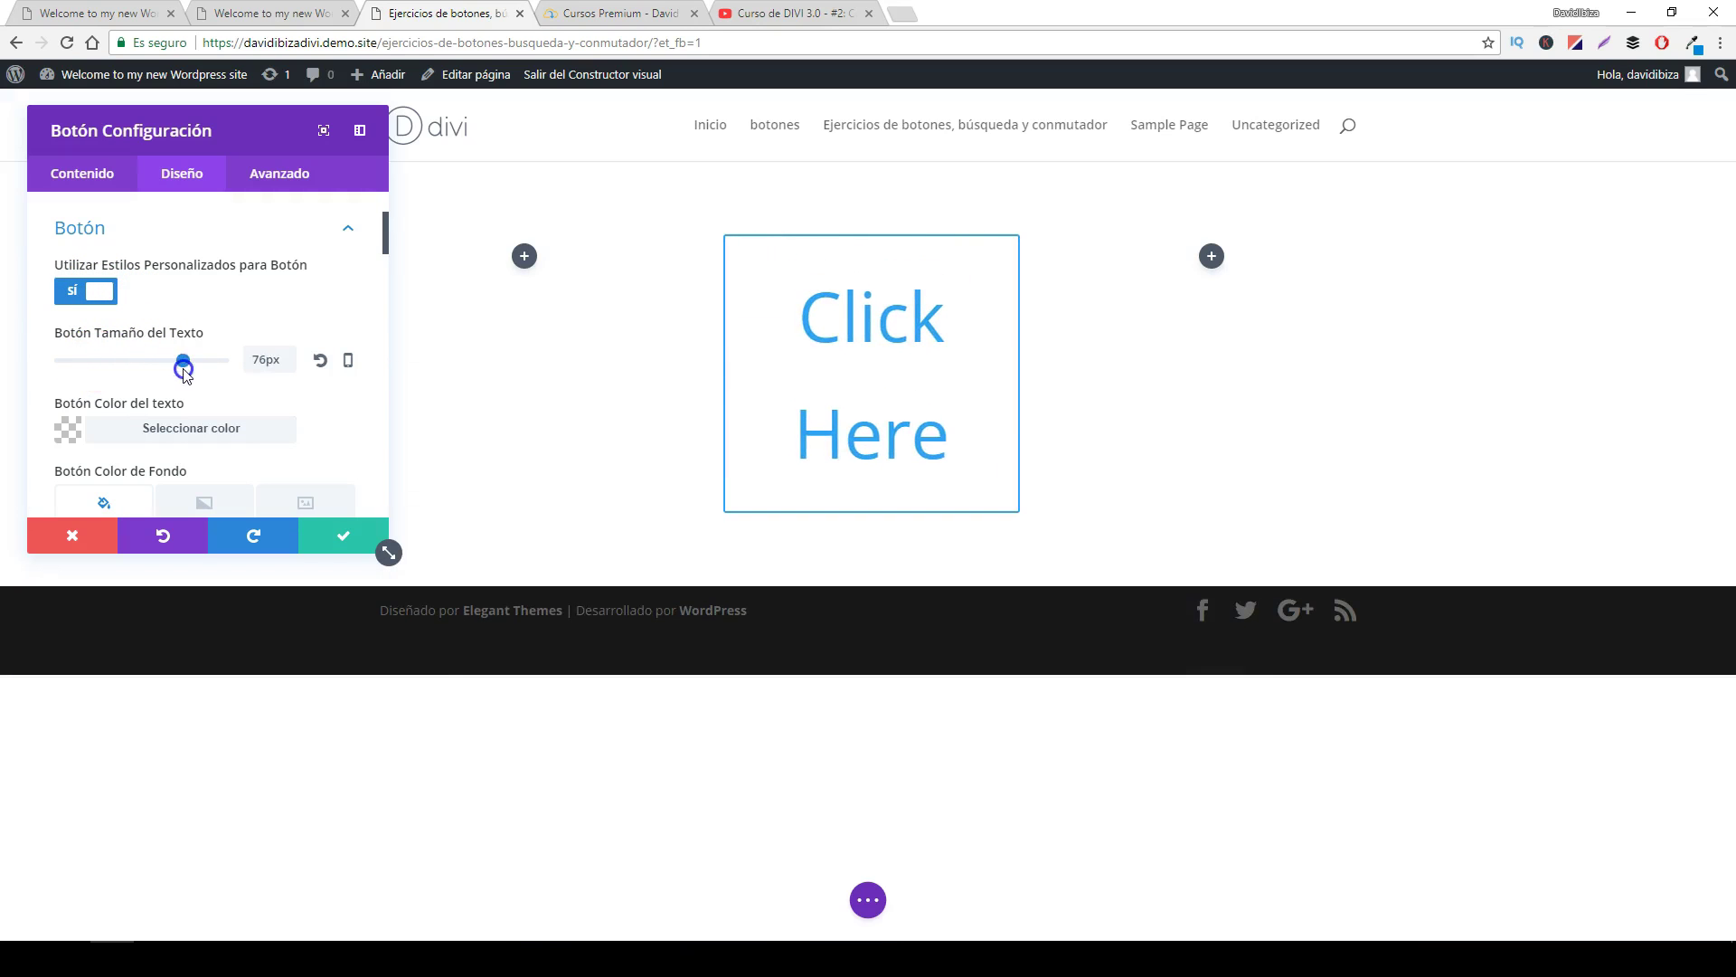
click(322, 363)
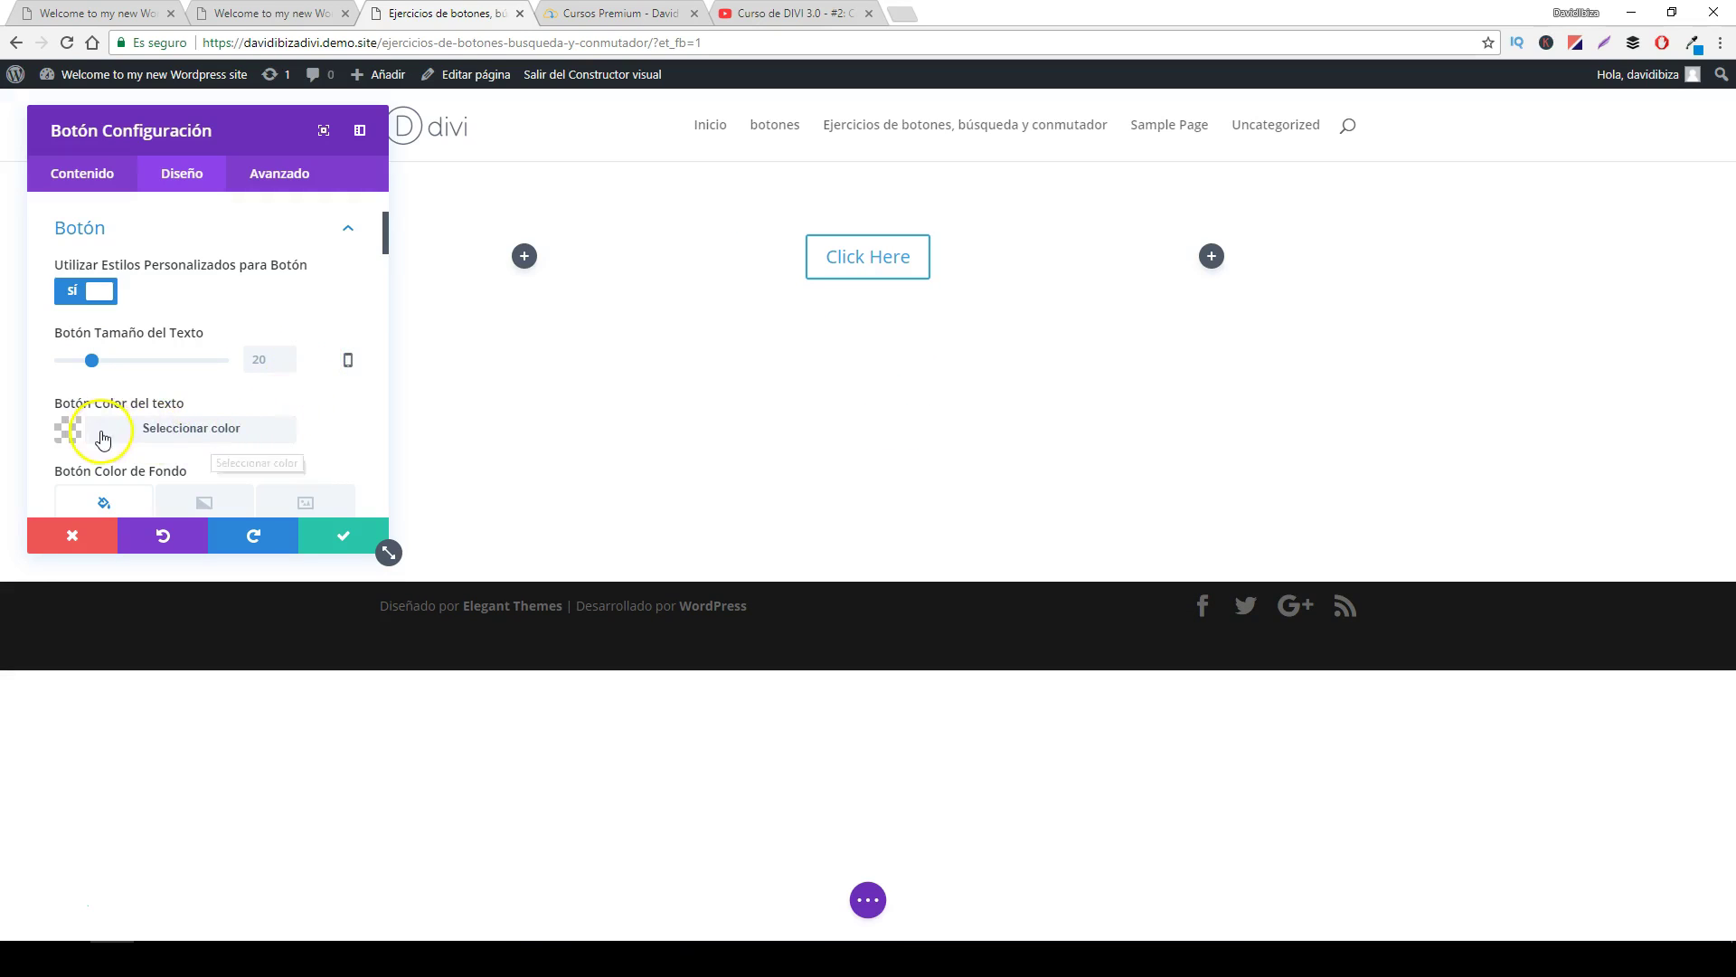
scroll(97, 438, down, 1)
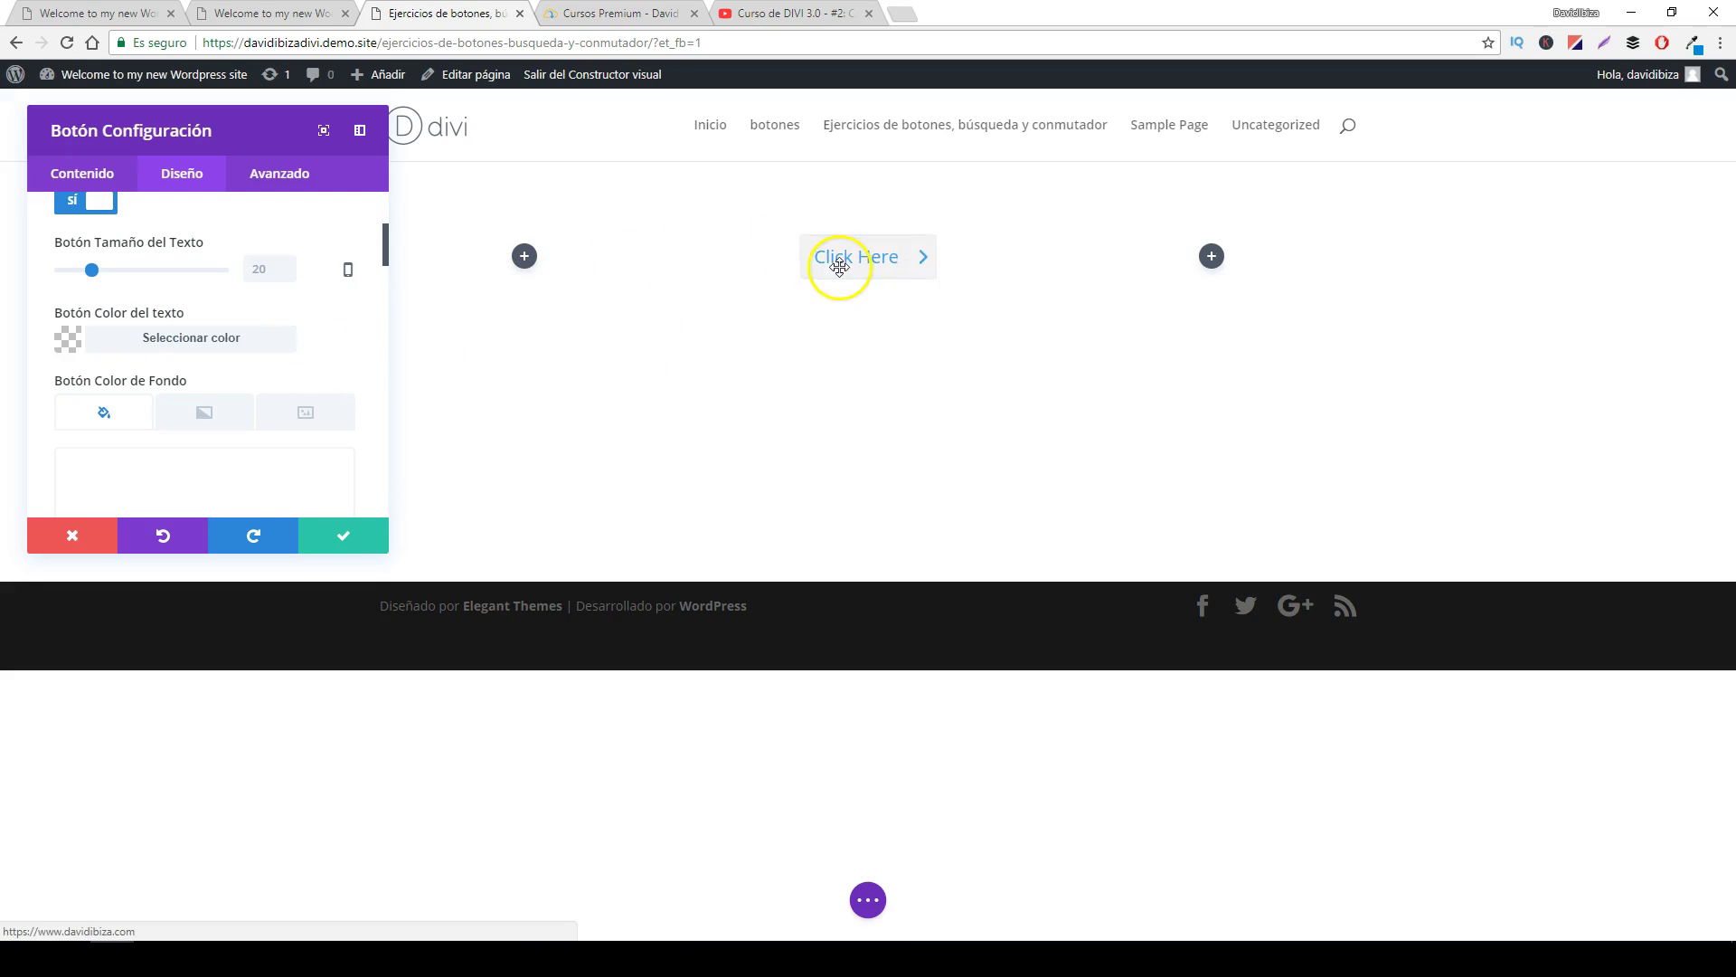
click(202, 342)
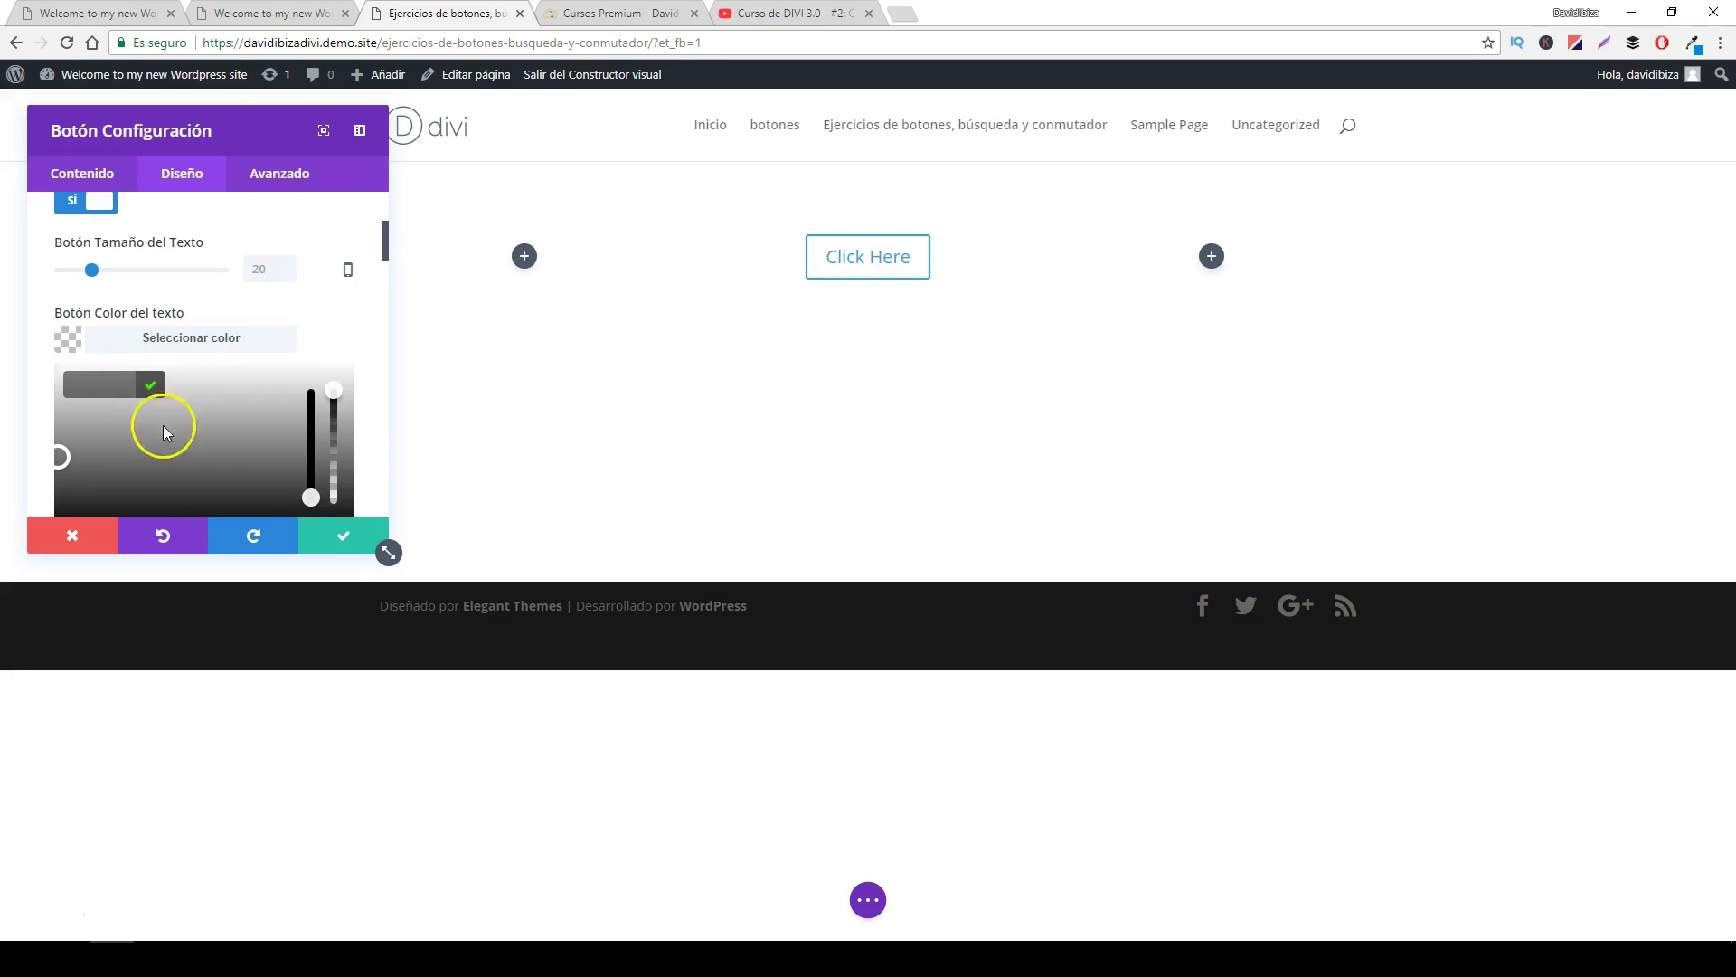
click(376, 326)
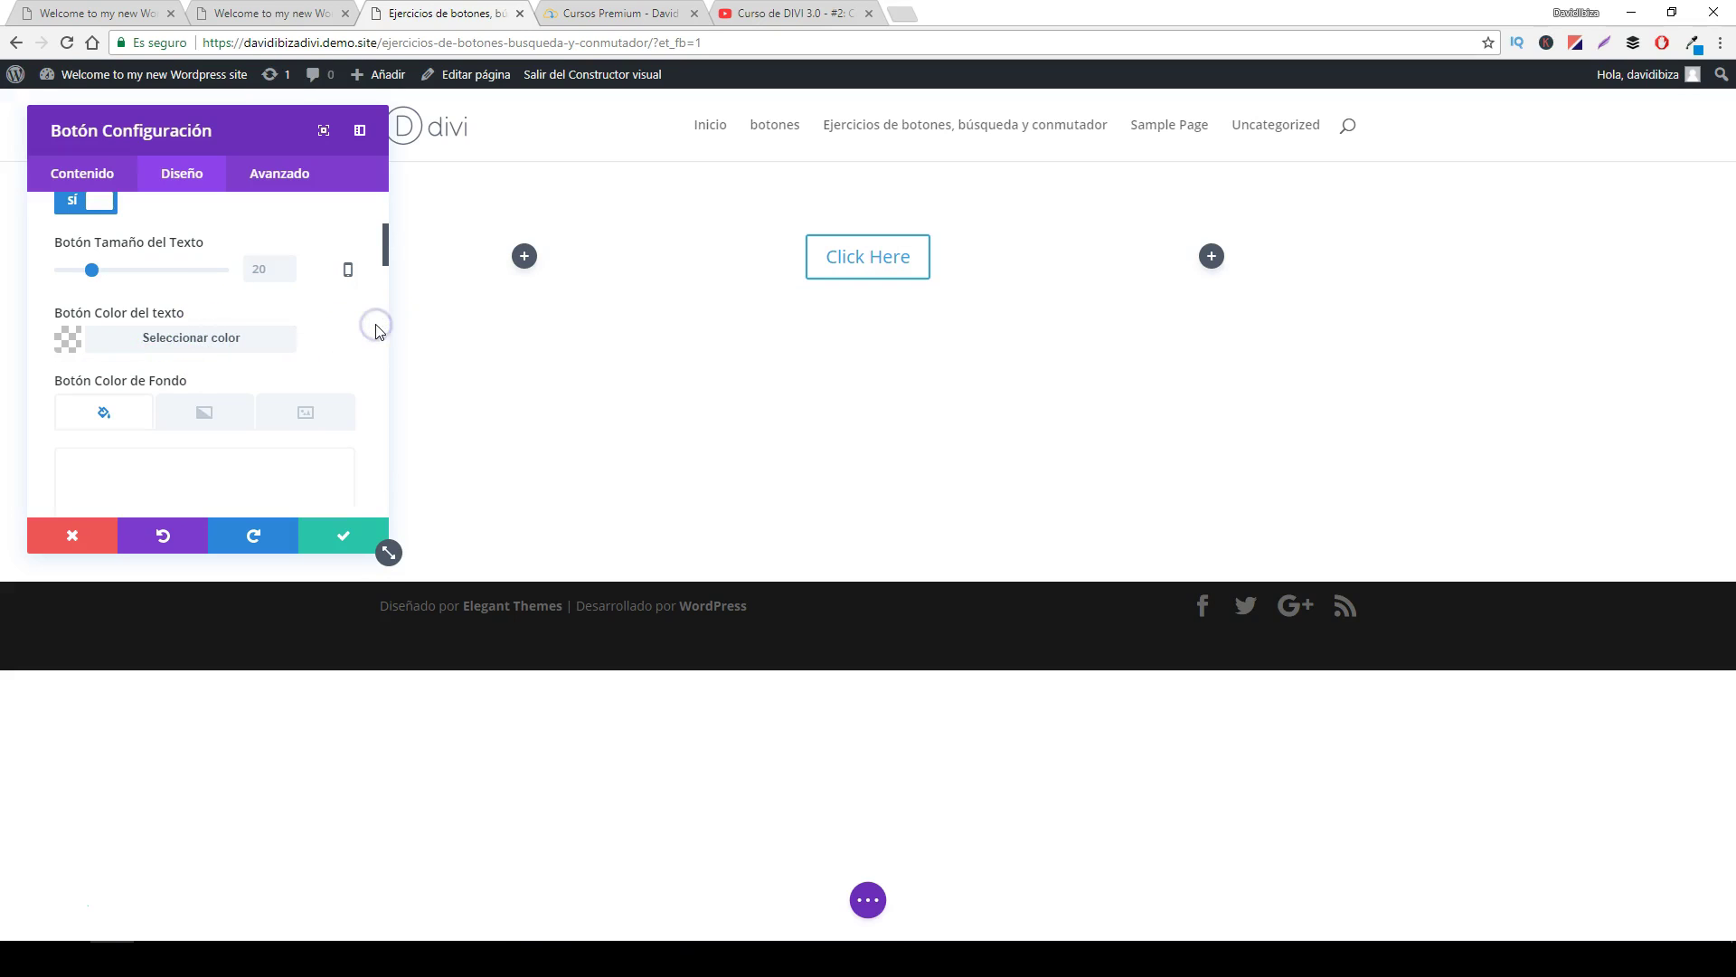
- Try grey #bfbfbf and several palette colours as the button's background, settling on orange #e09900
scroll(356, 283, down, 1)
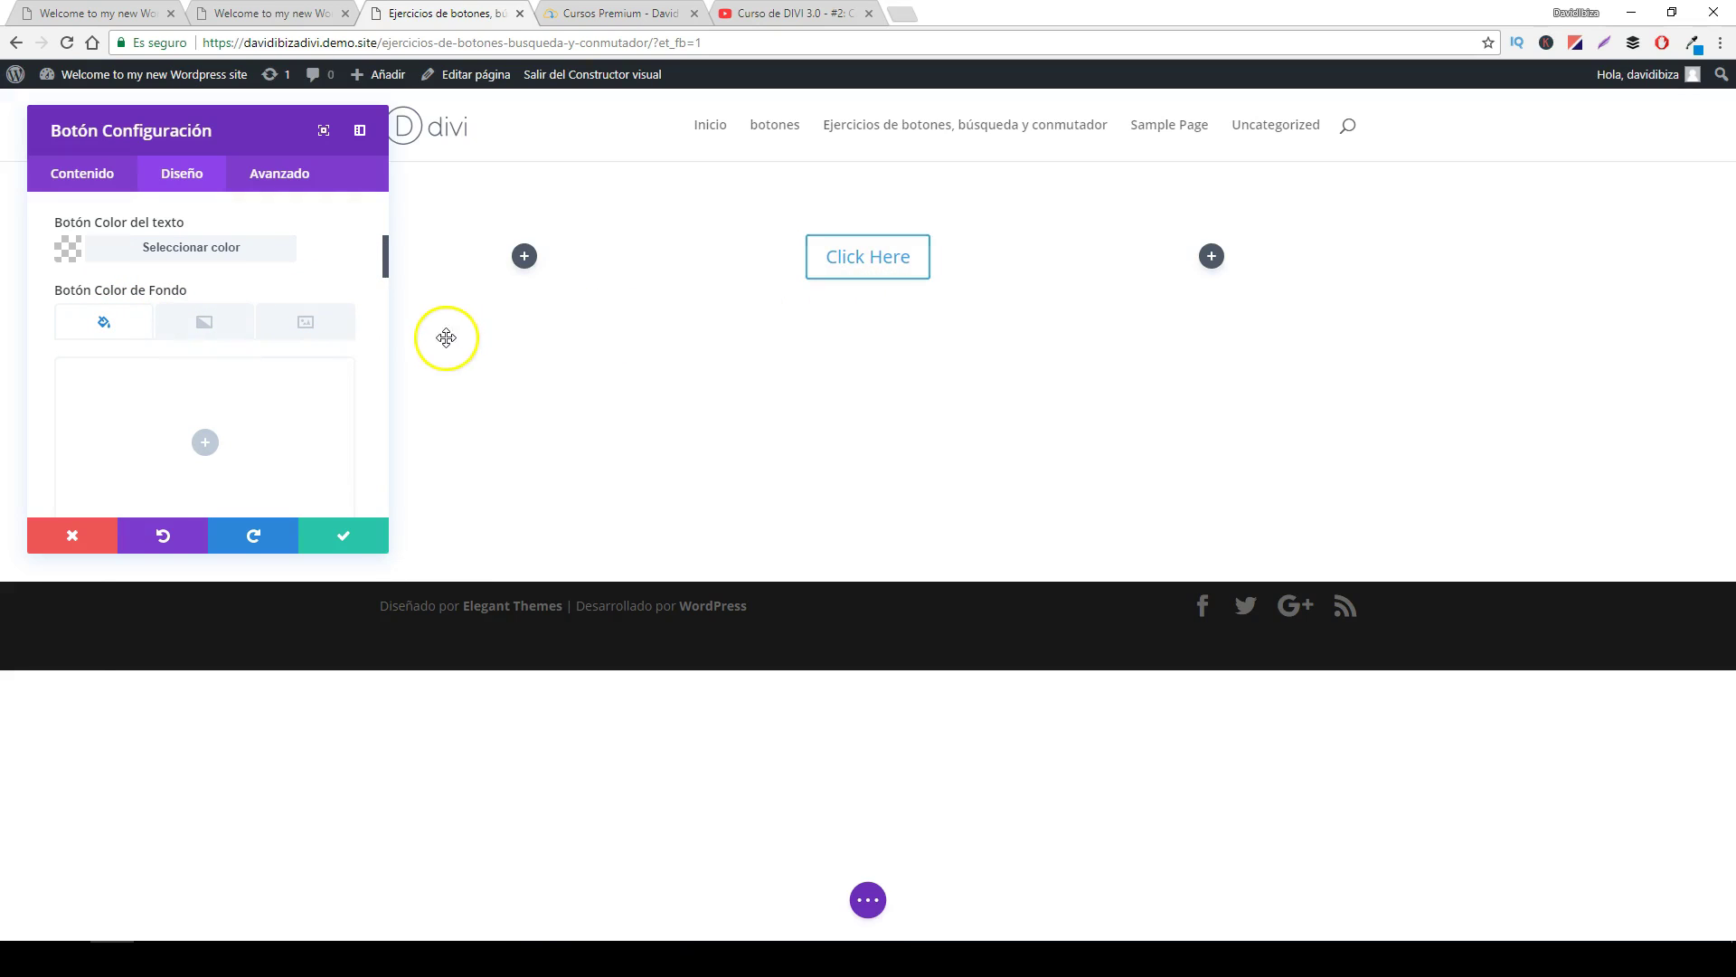
scroll(246, 386, down, 1)
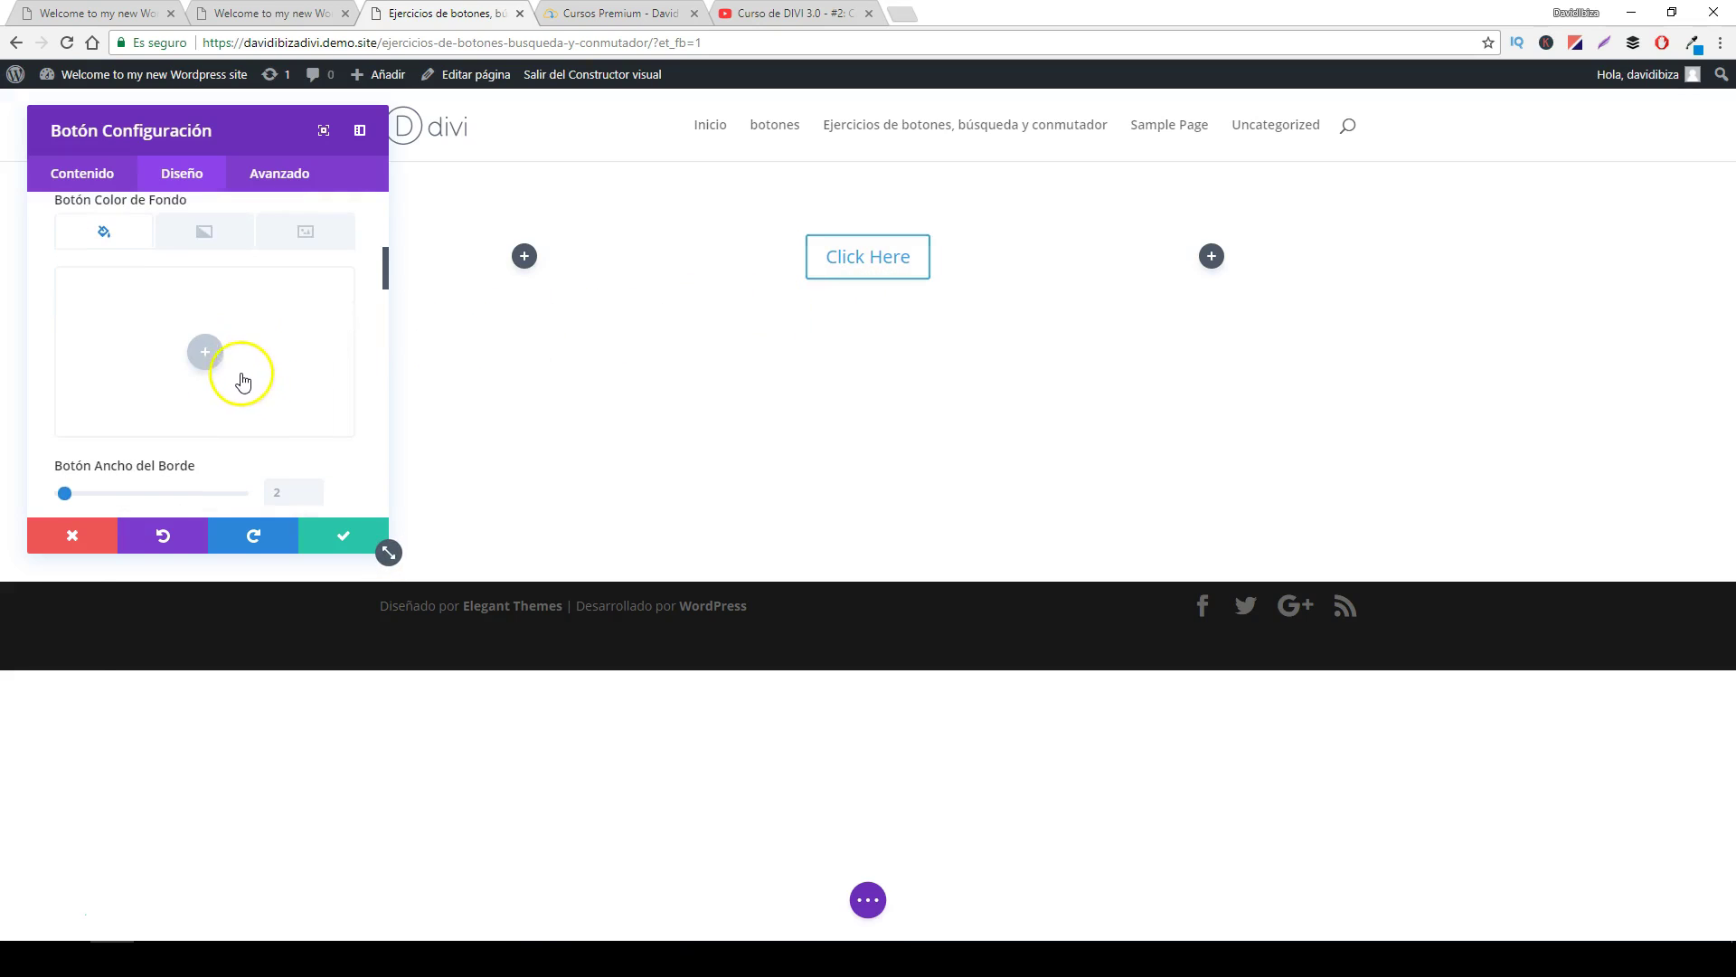
scroll(233, 377, down, 1)
scroll(262, 387, up, 2)
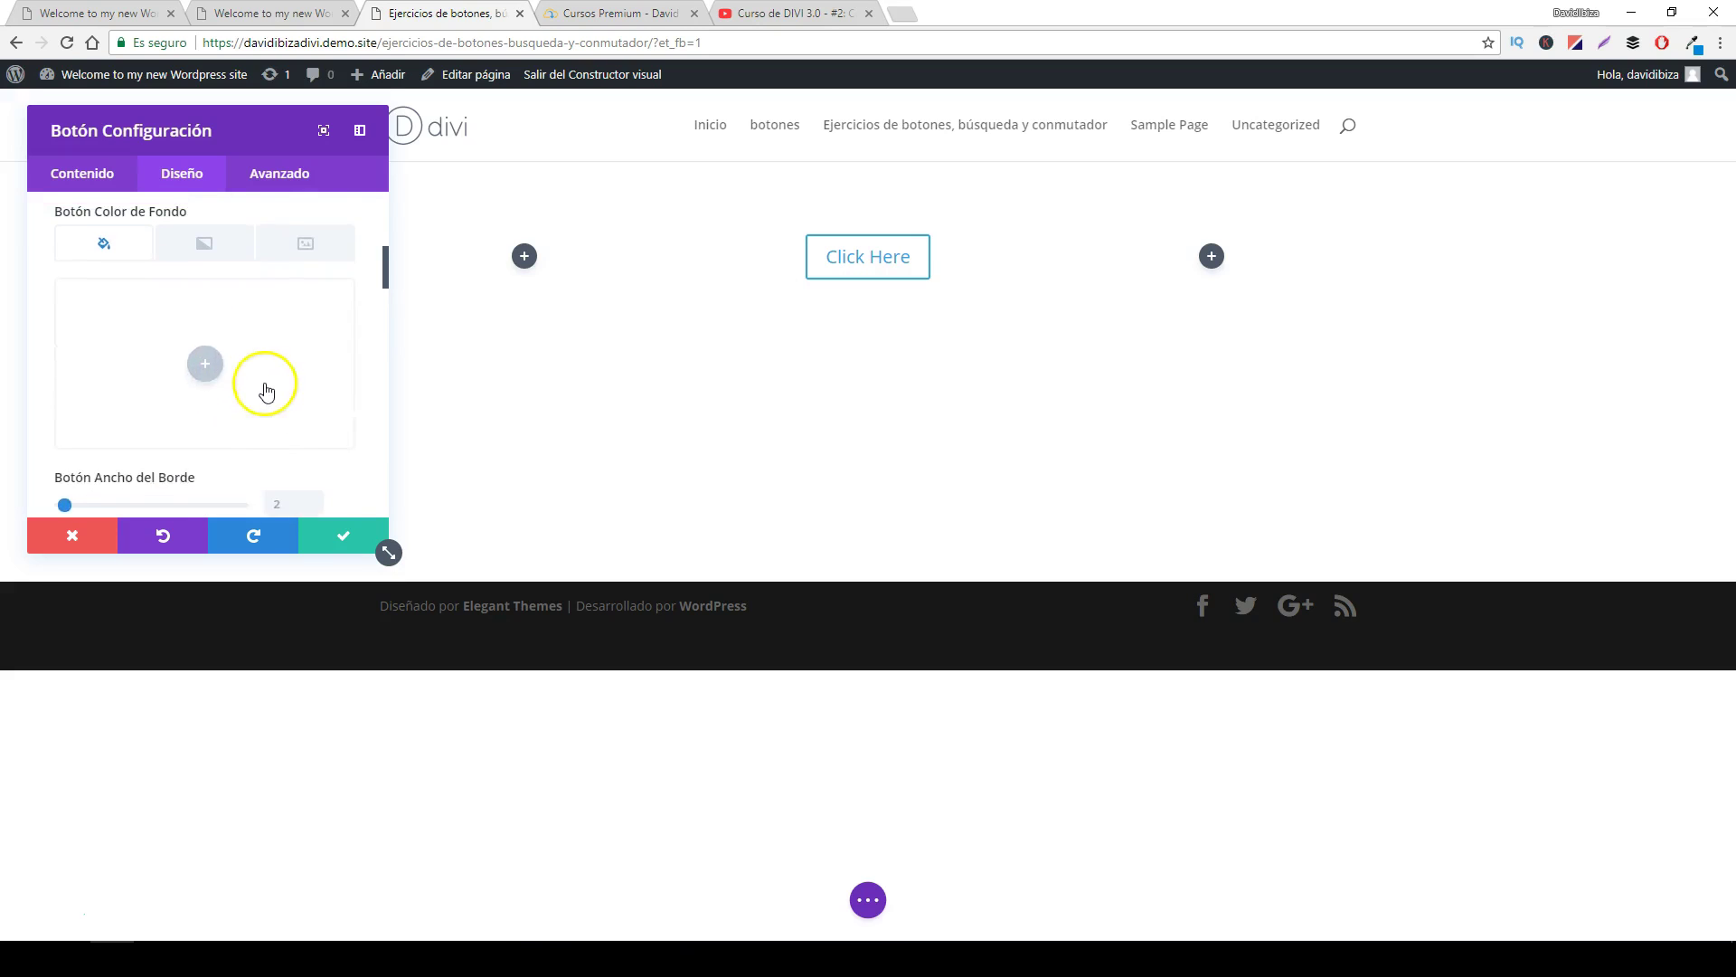
click(208, 443)
drag(213, 442, 257, 401)
scroll(316, 437, down, 1)
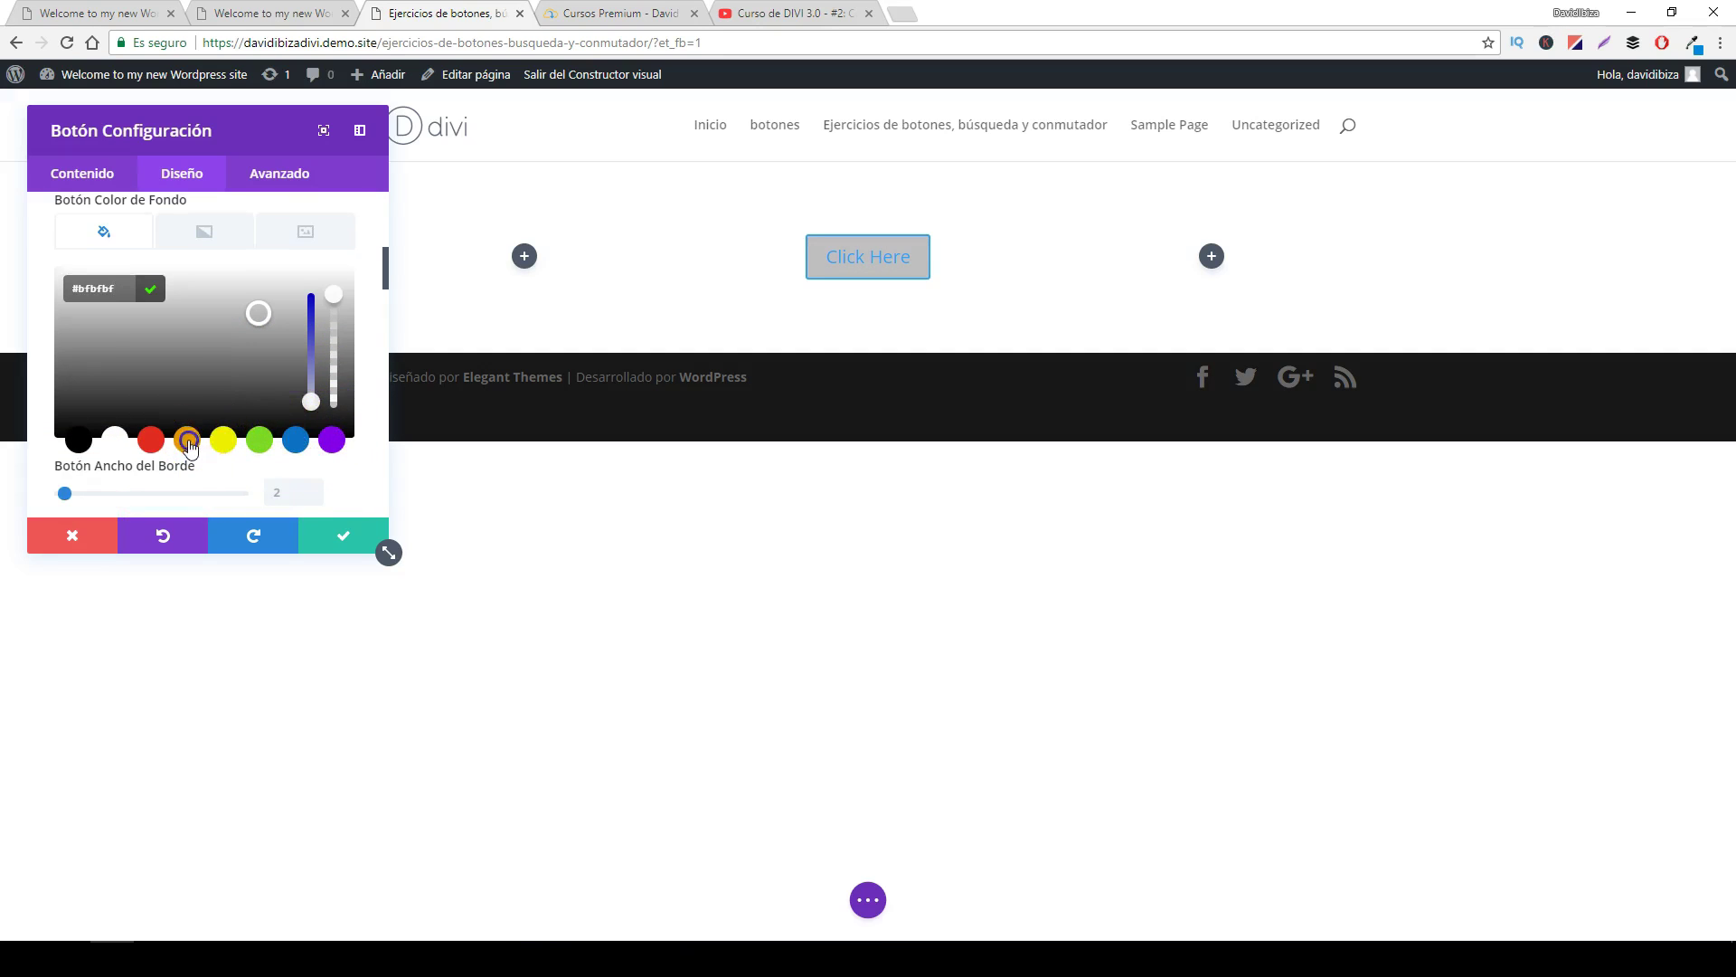
click(187, 441)
click(223, 442)
click(259, 441)
click(295, 441)
click(332, 441)
click(187, 441)
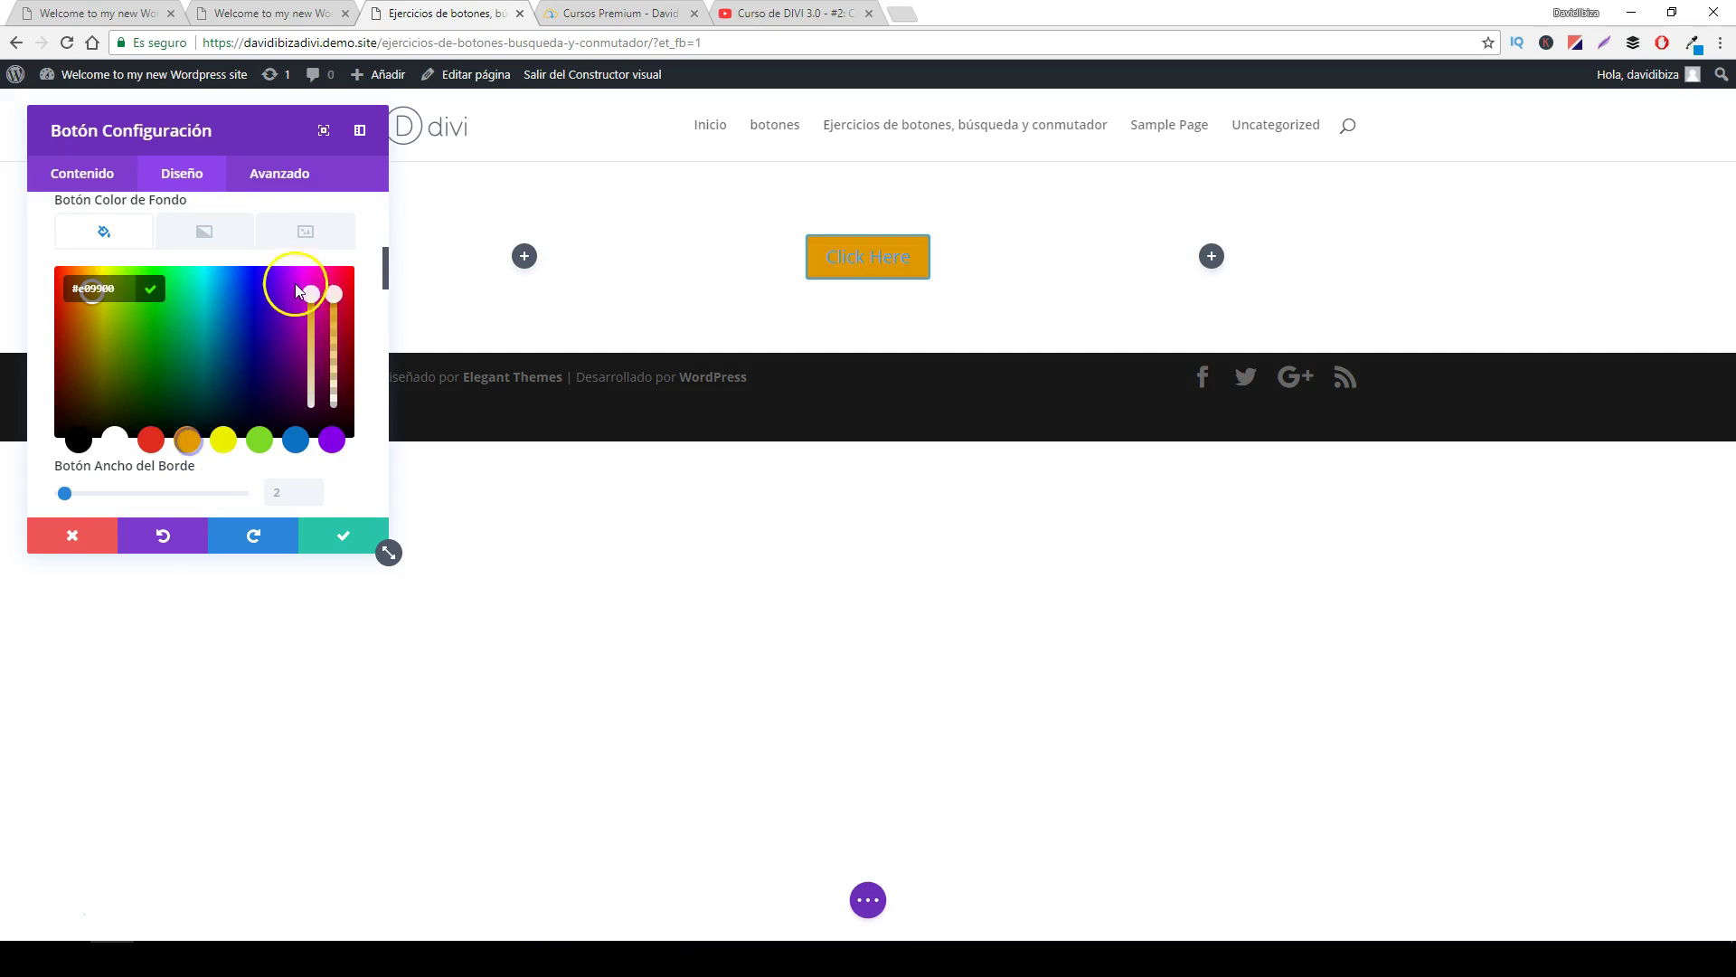
click(368, 386)
scroll(307, 271, down, 2)
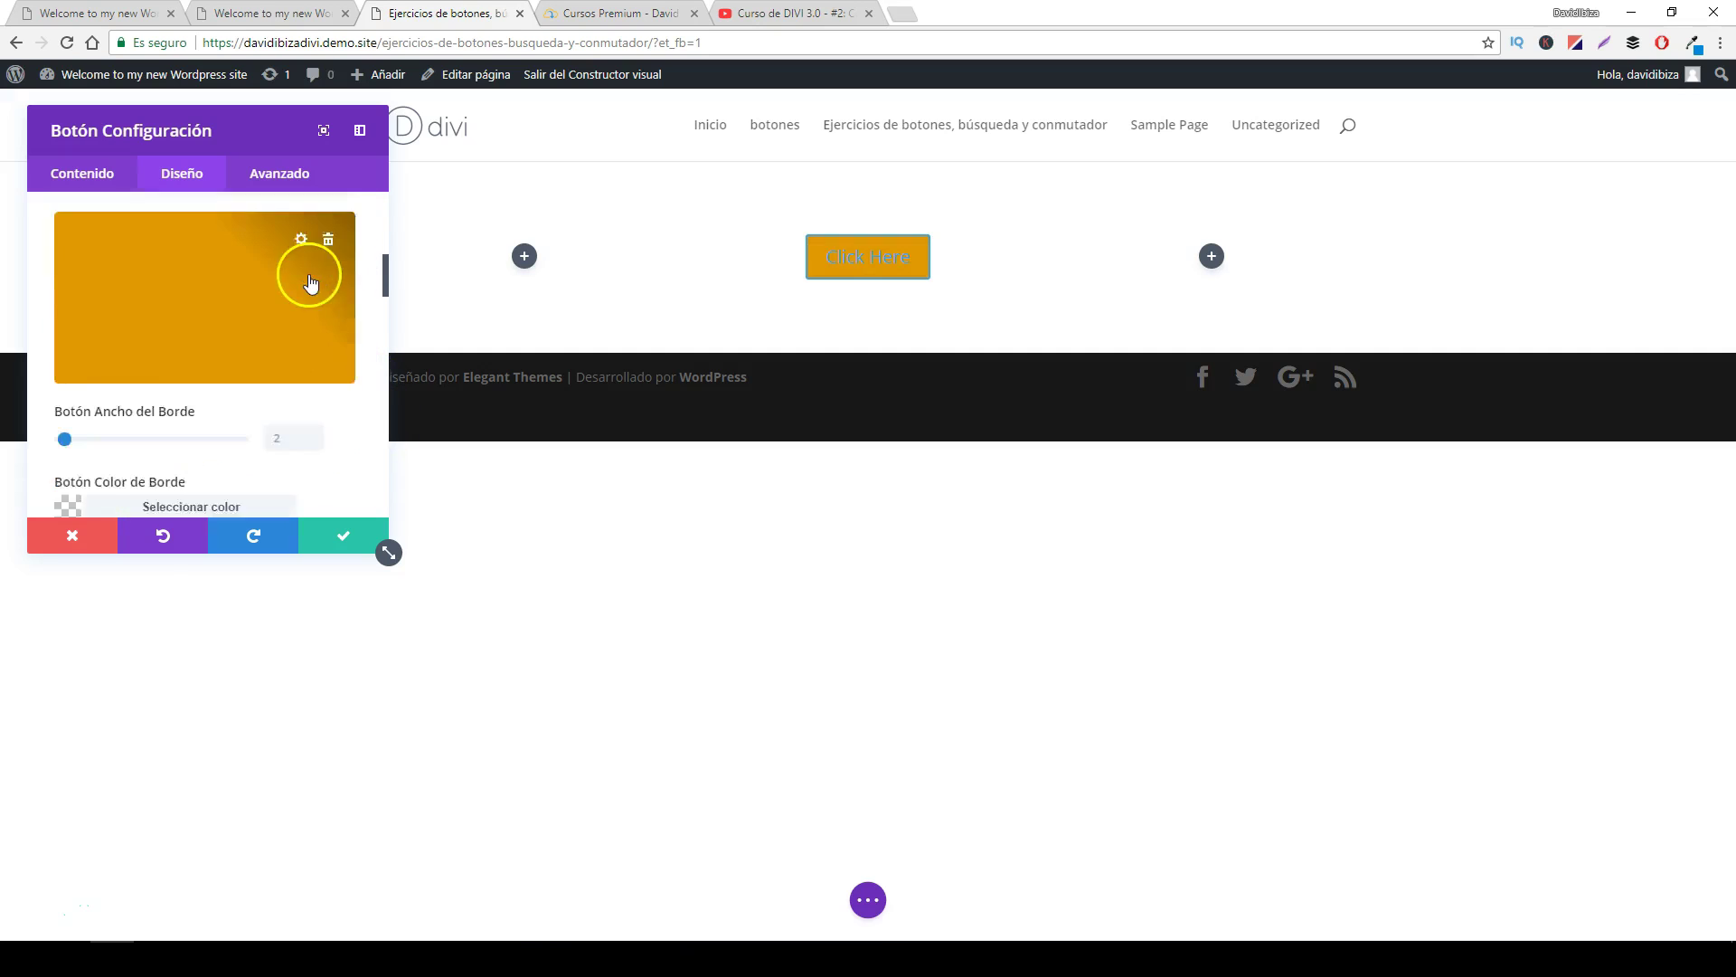
- Remove the orange background colour from the button
scroll(324, 366, up, 2)
scroll(324, 370, up, 2)
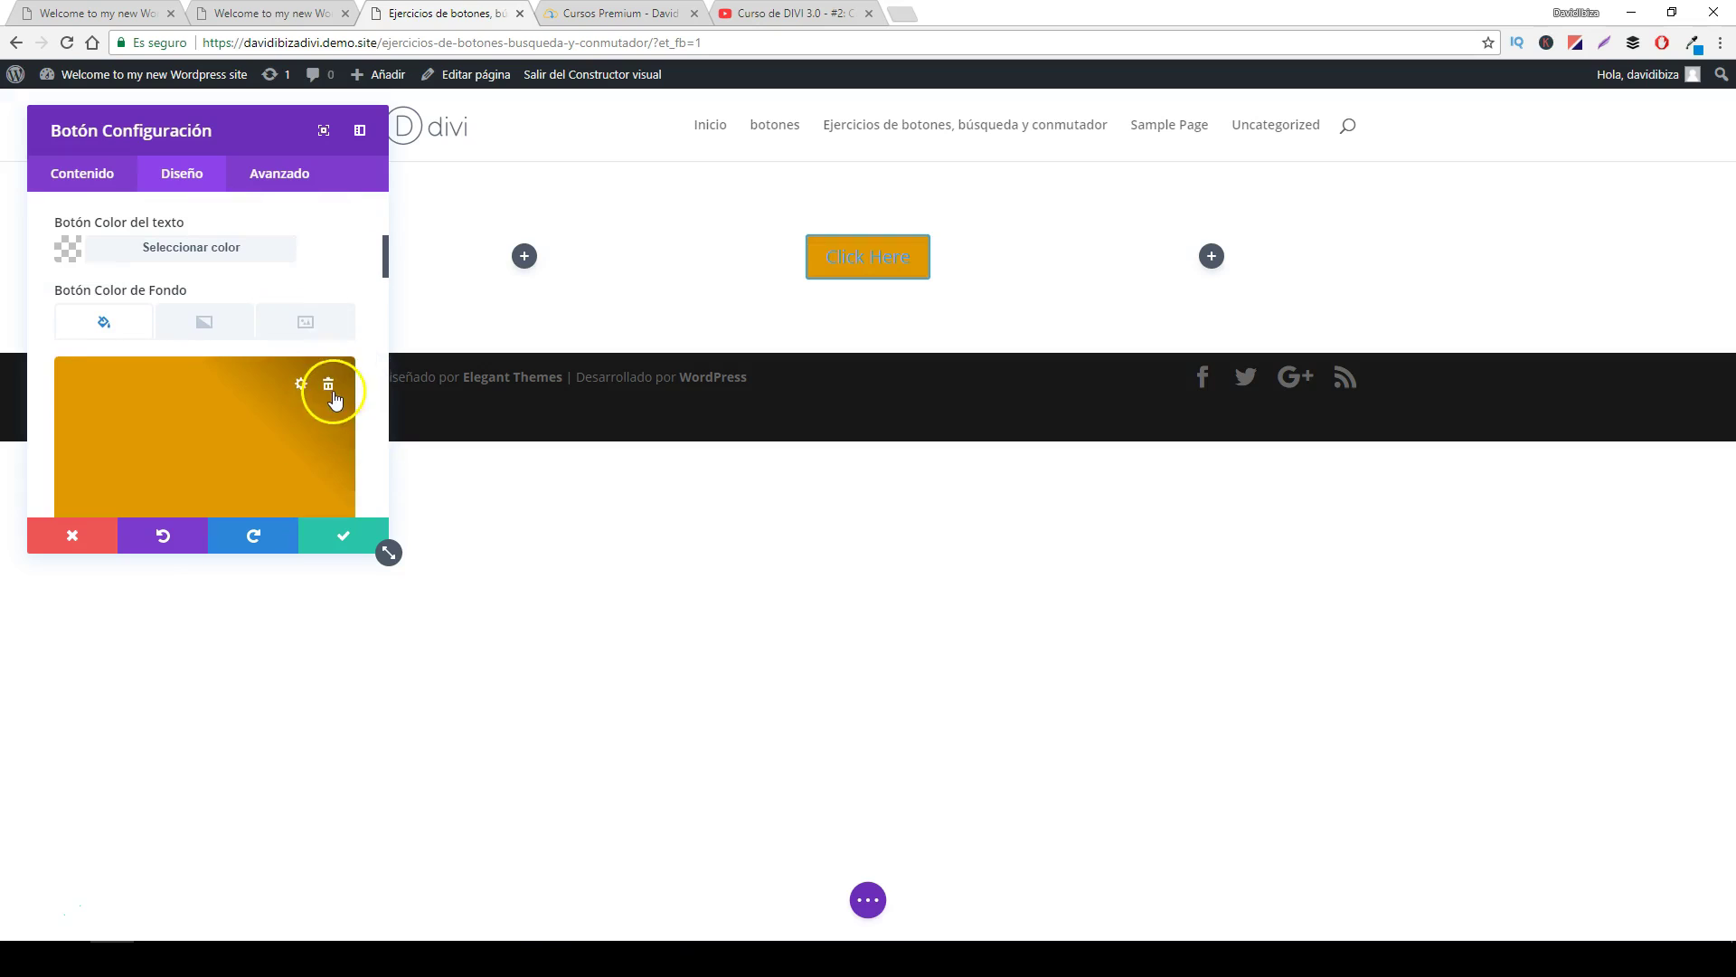
mouse_move(339, 381)
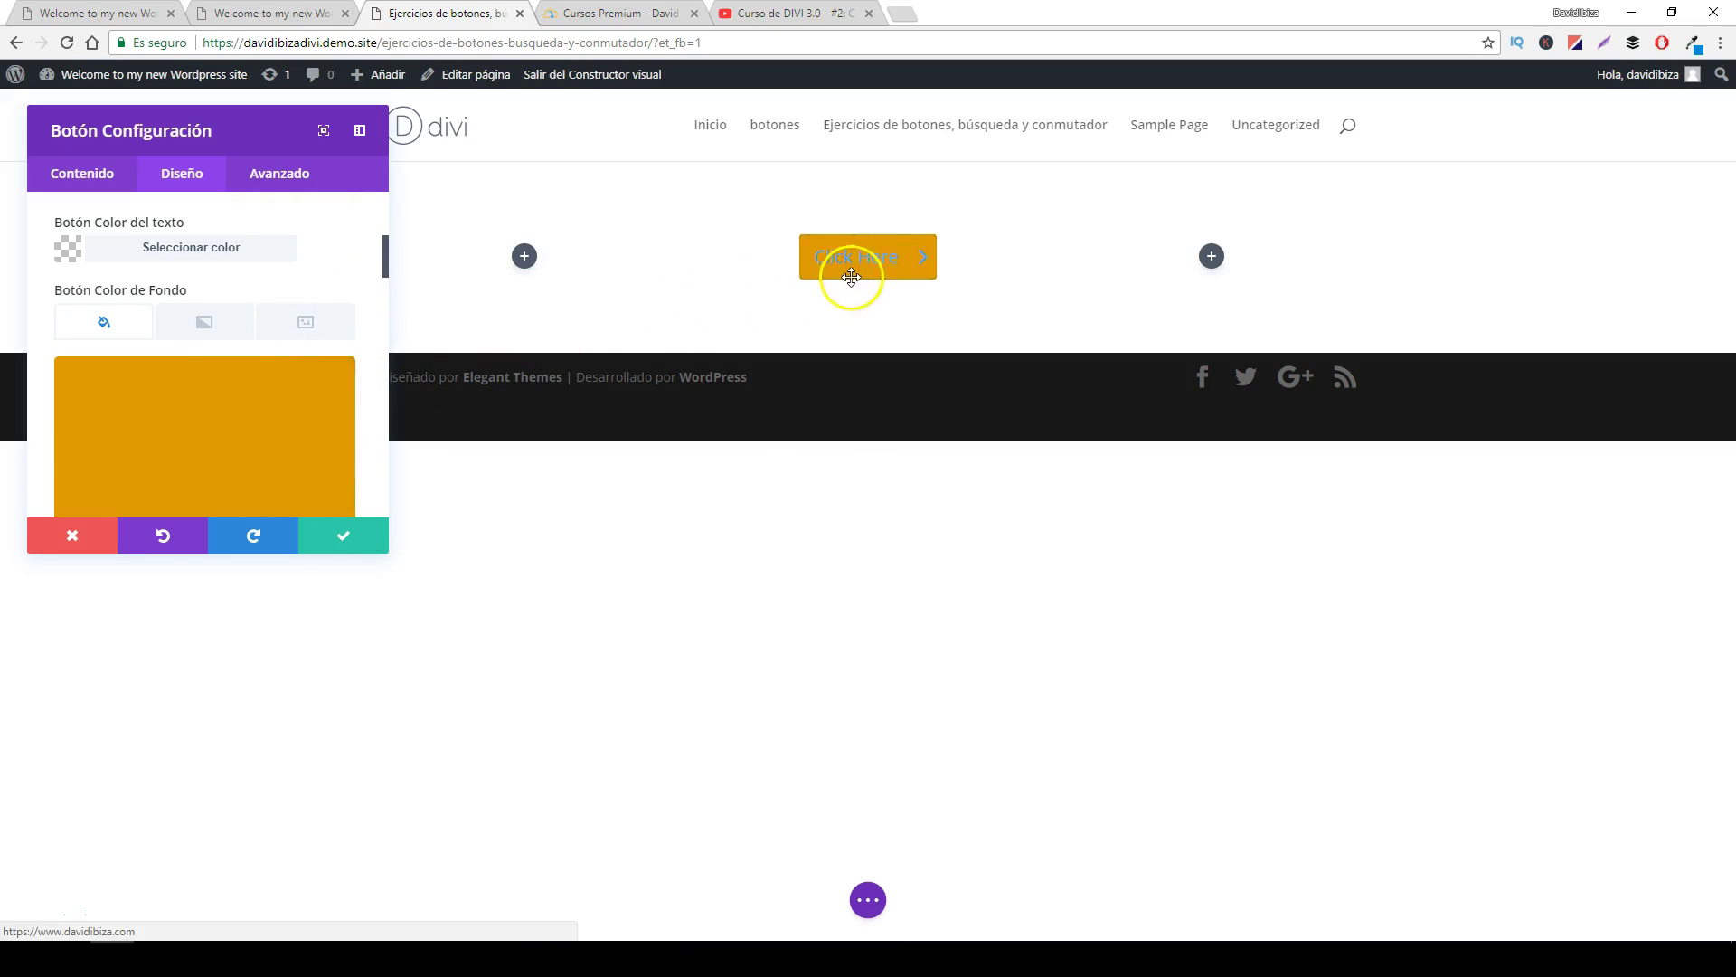
click(328, 388)
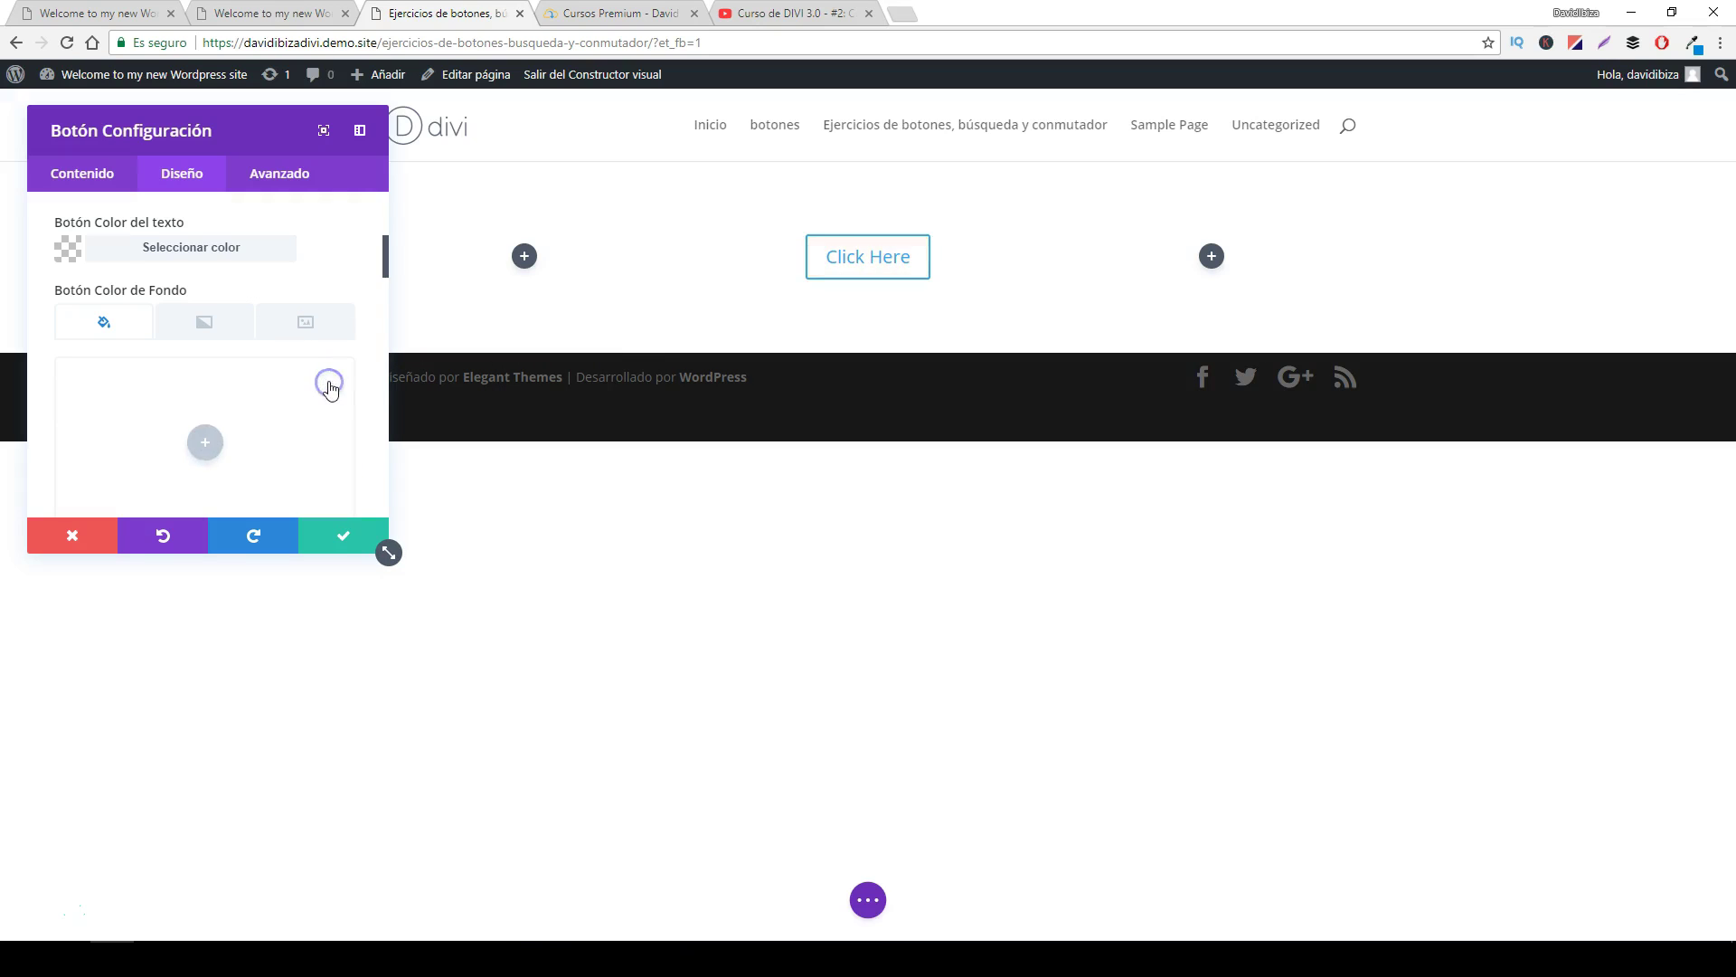
scroll(272, 425, down, 4)
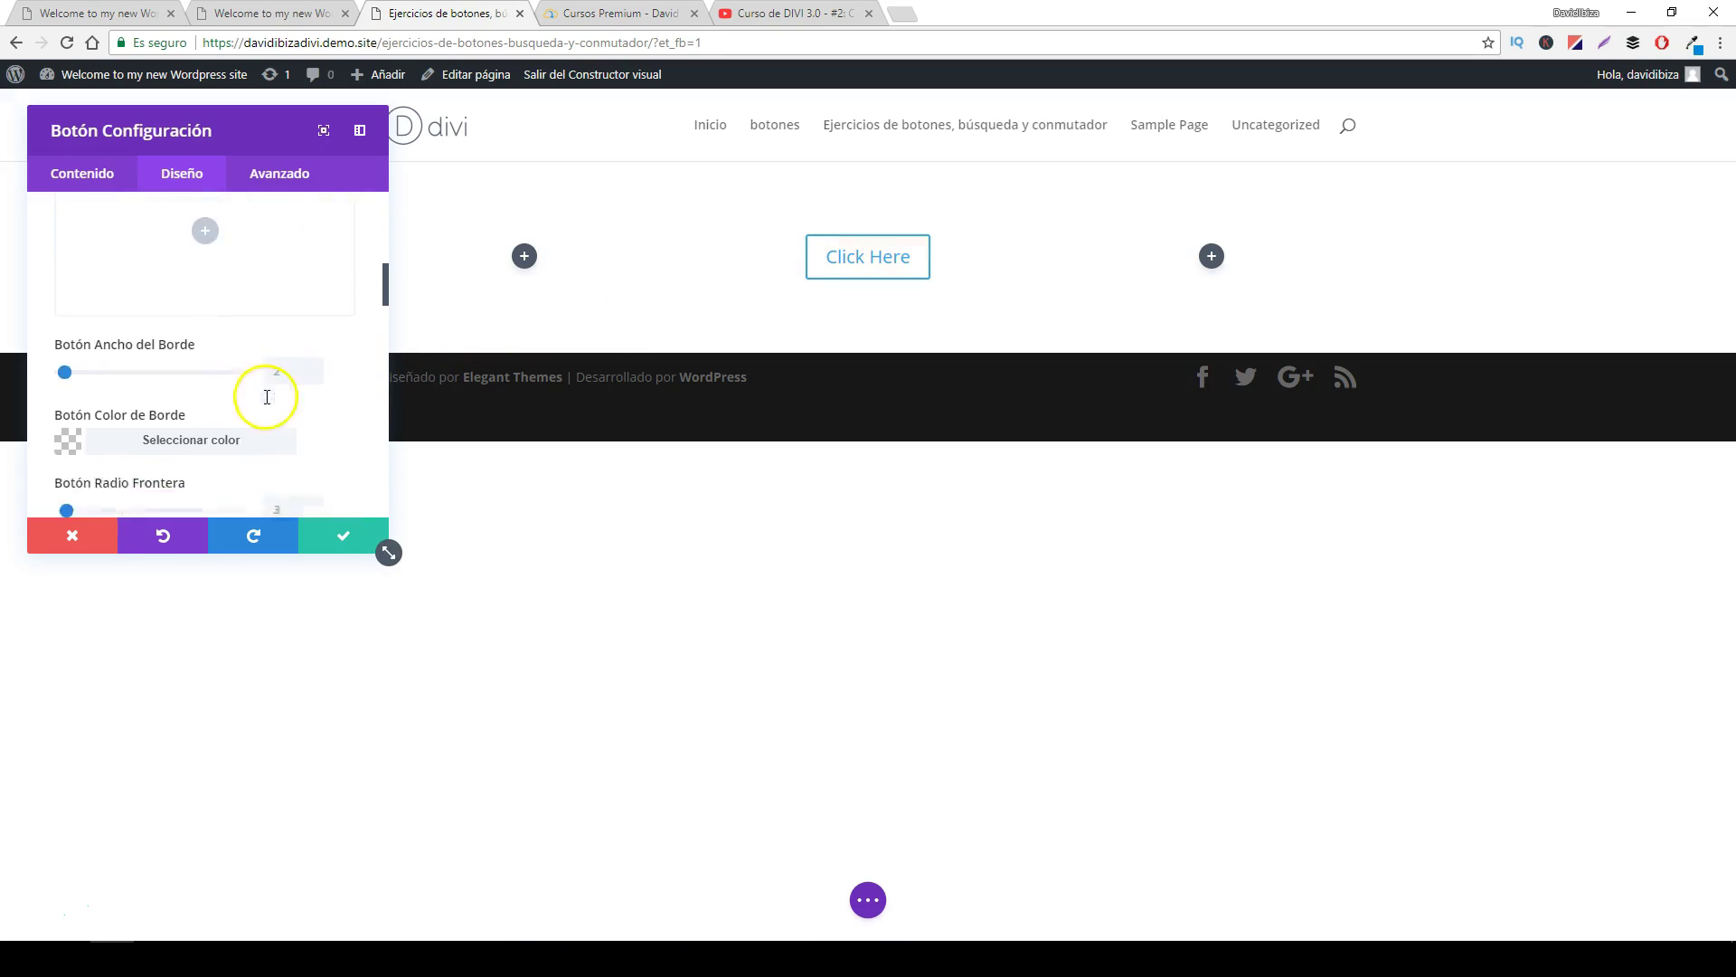
- Try the button's border width slider, reset it to the default, and set the border radius to 5px
drag(67, 312, 65, 313)
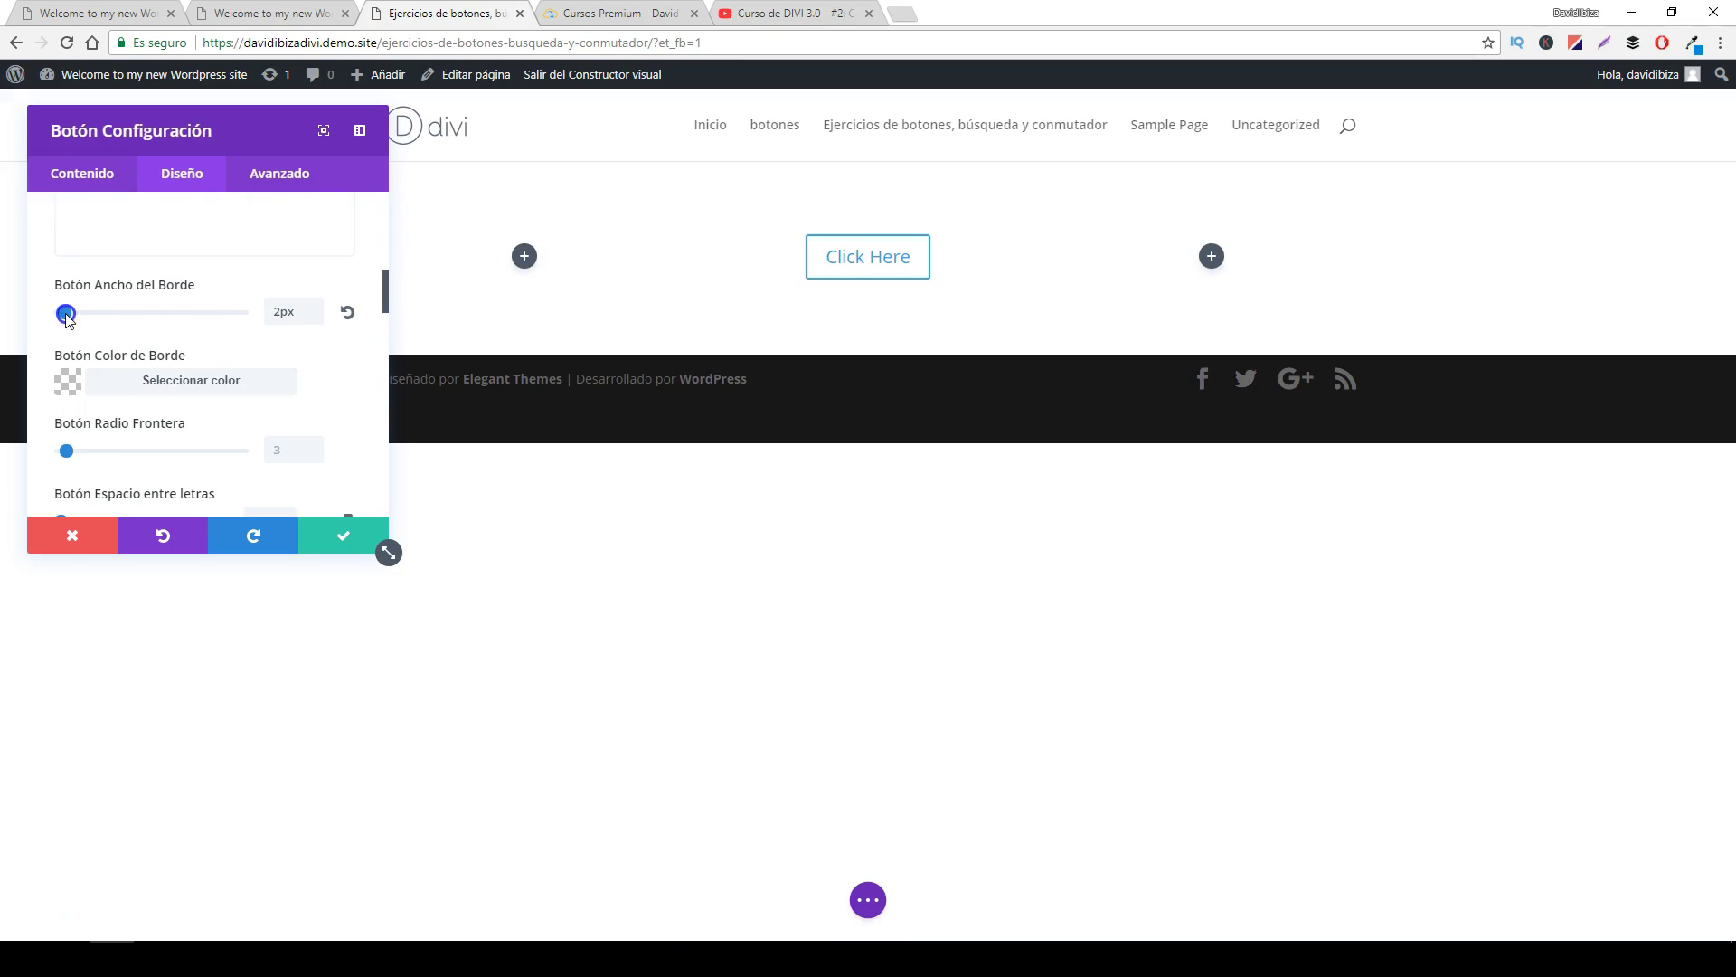
click(348, 314)
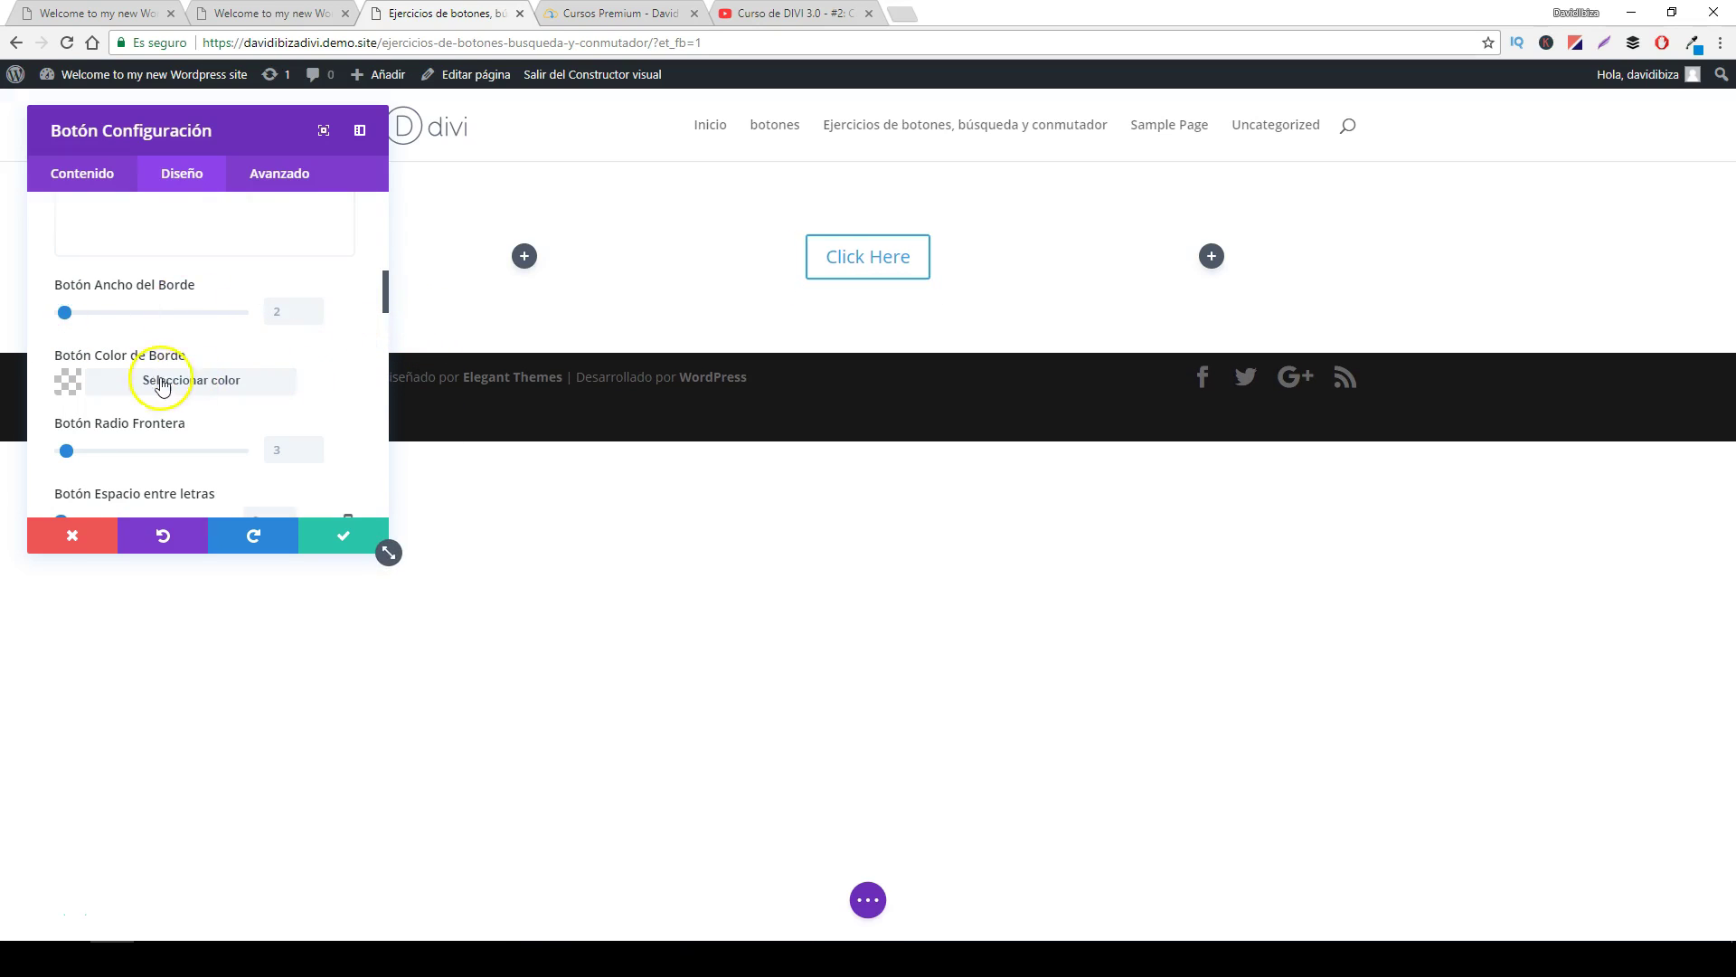
scroll(303, 379, down, 1)
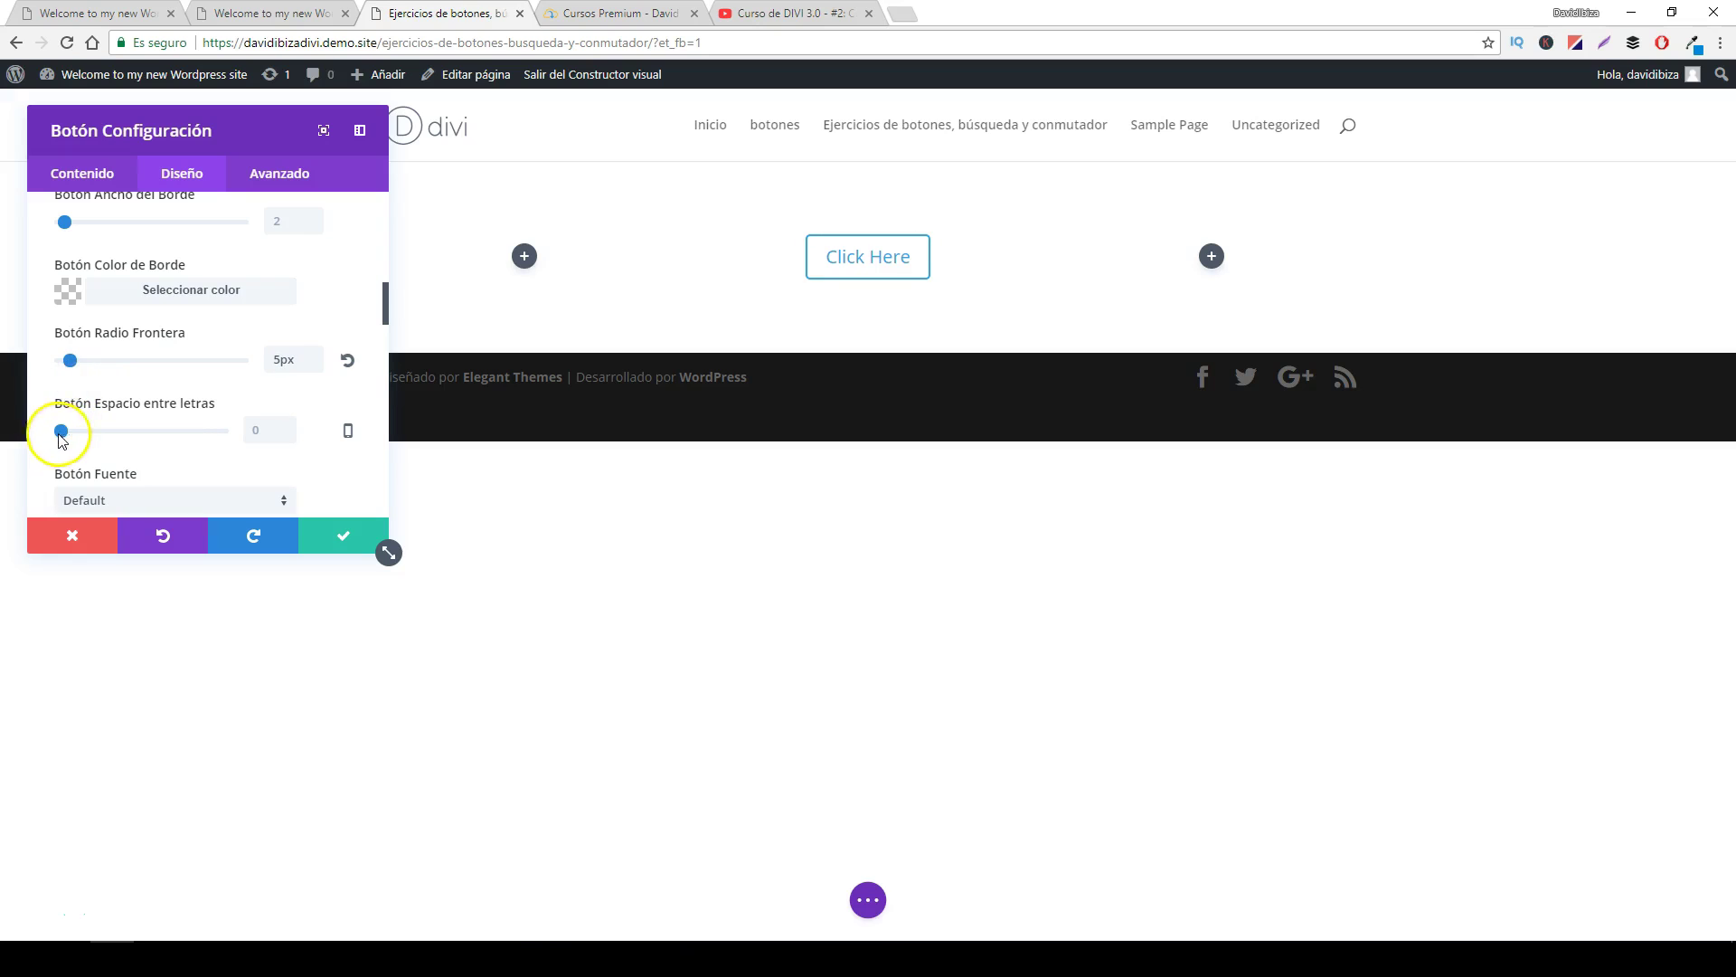
scroll(120, 439, down, 1)
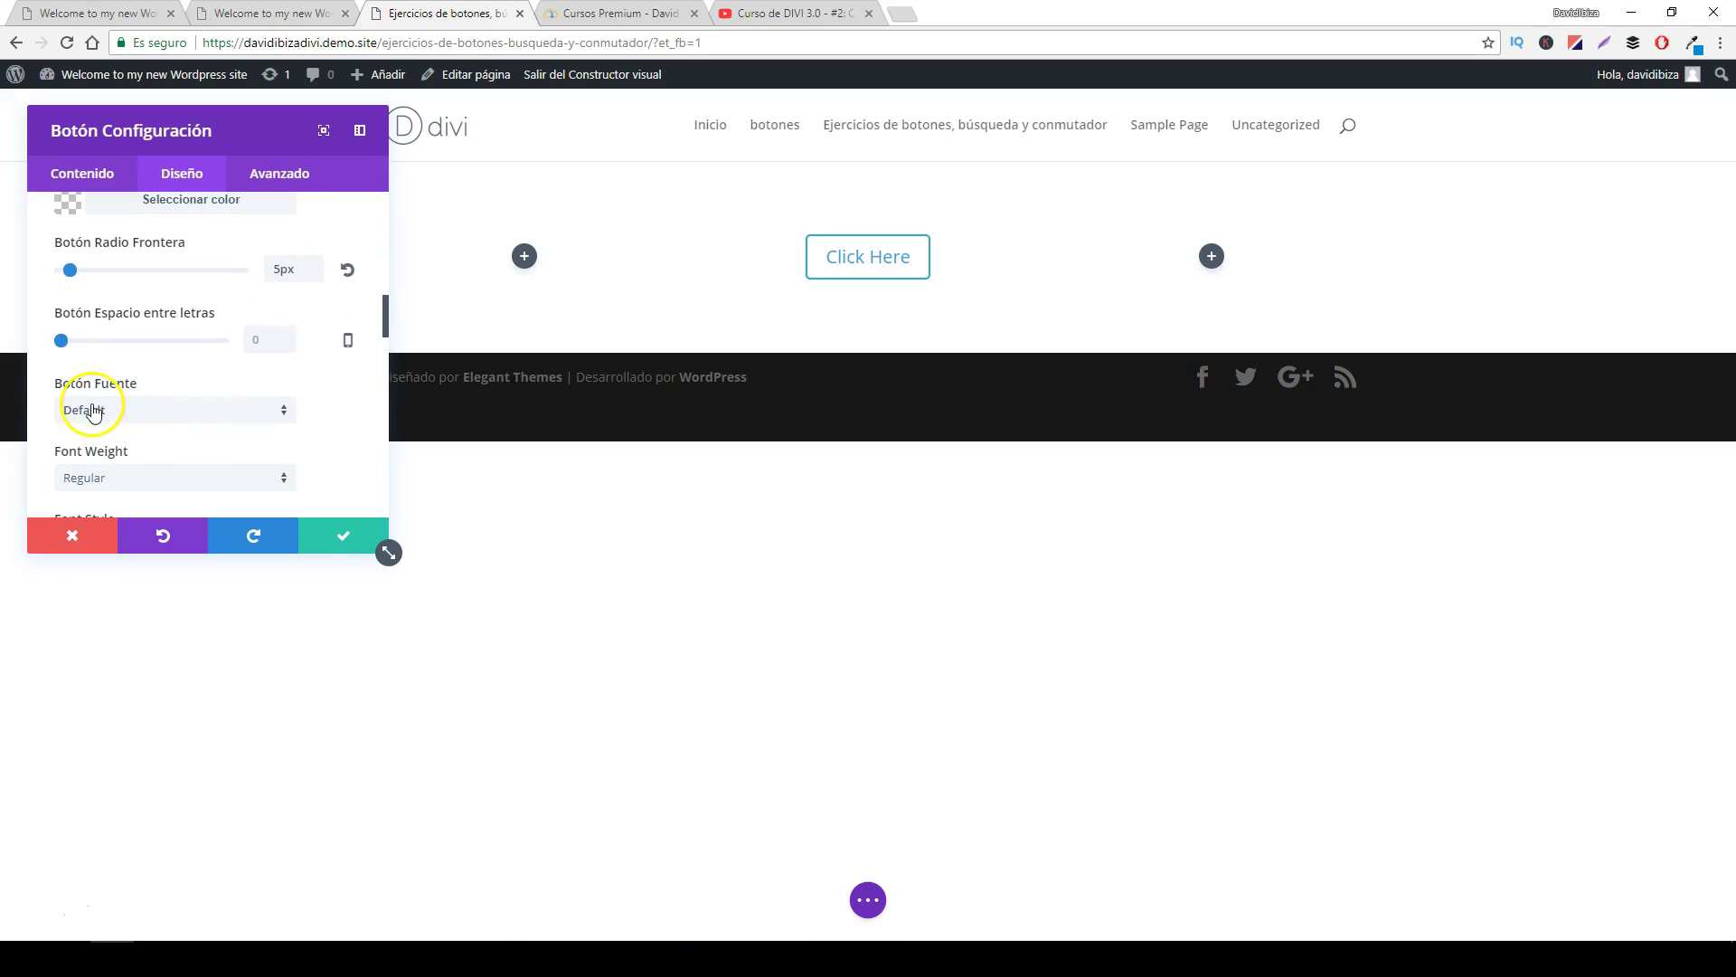
- Choose the right-pointing arrow as the button's icon and keep its placement set to Derecha
scroll(116, 401, down, 1)
scroll(136, 389, down, 2)
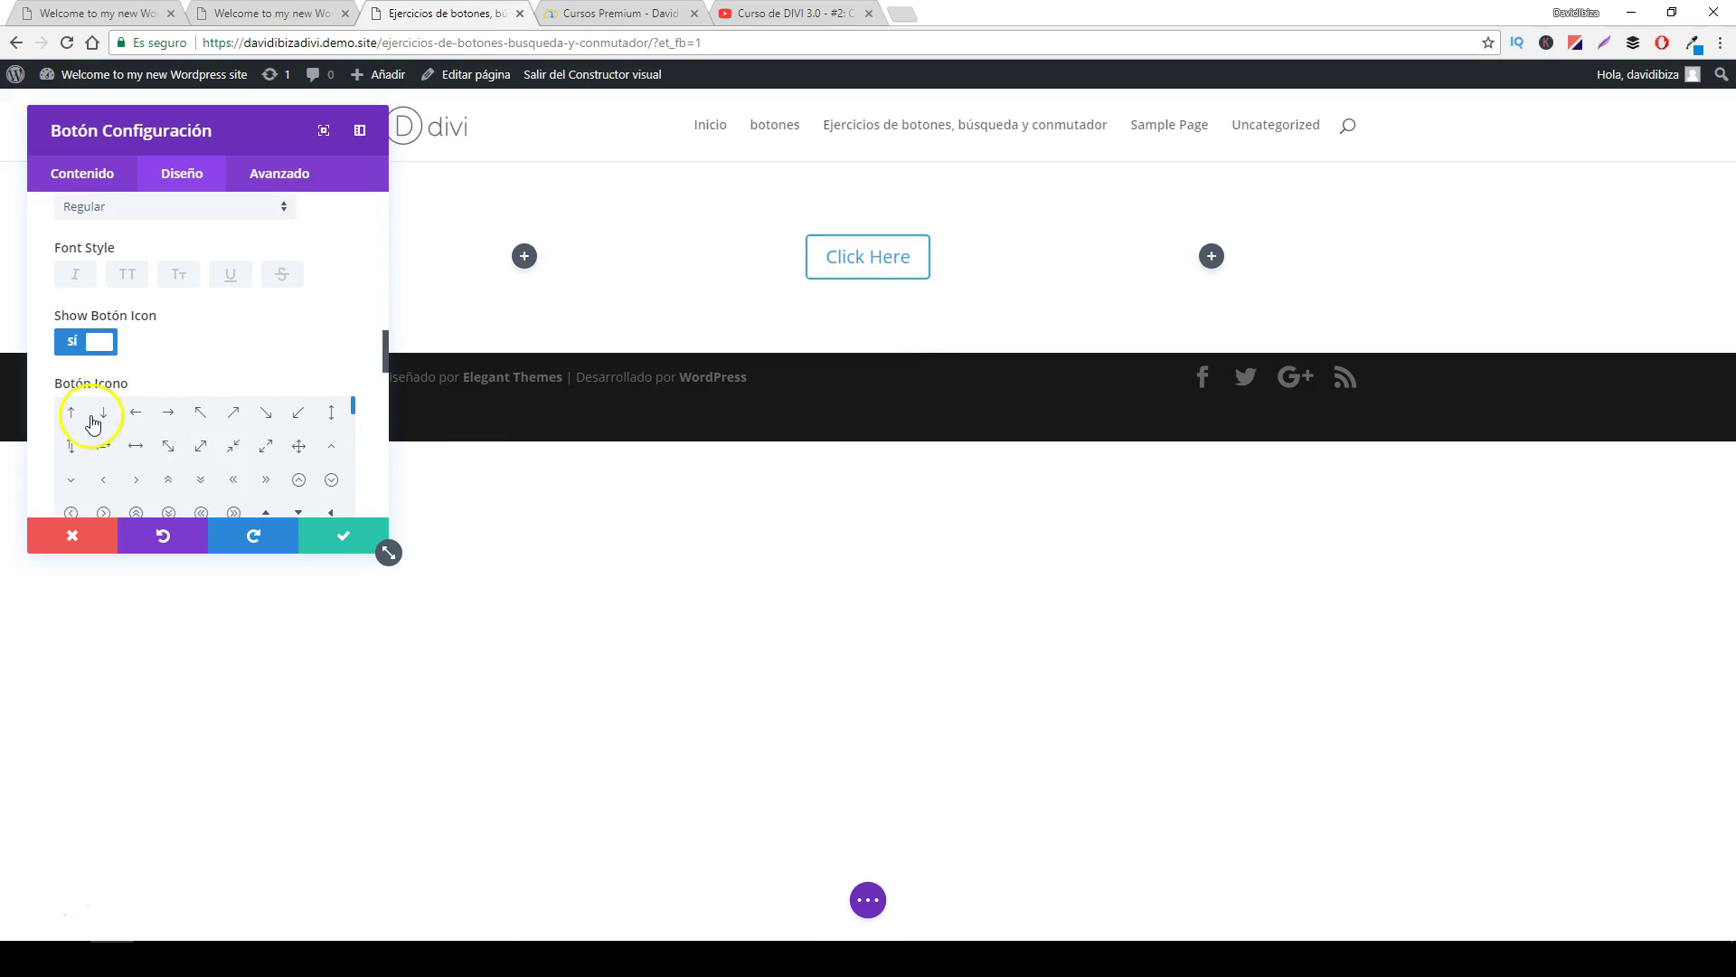
click(164, 412)
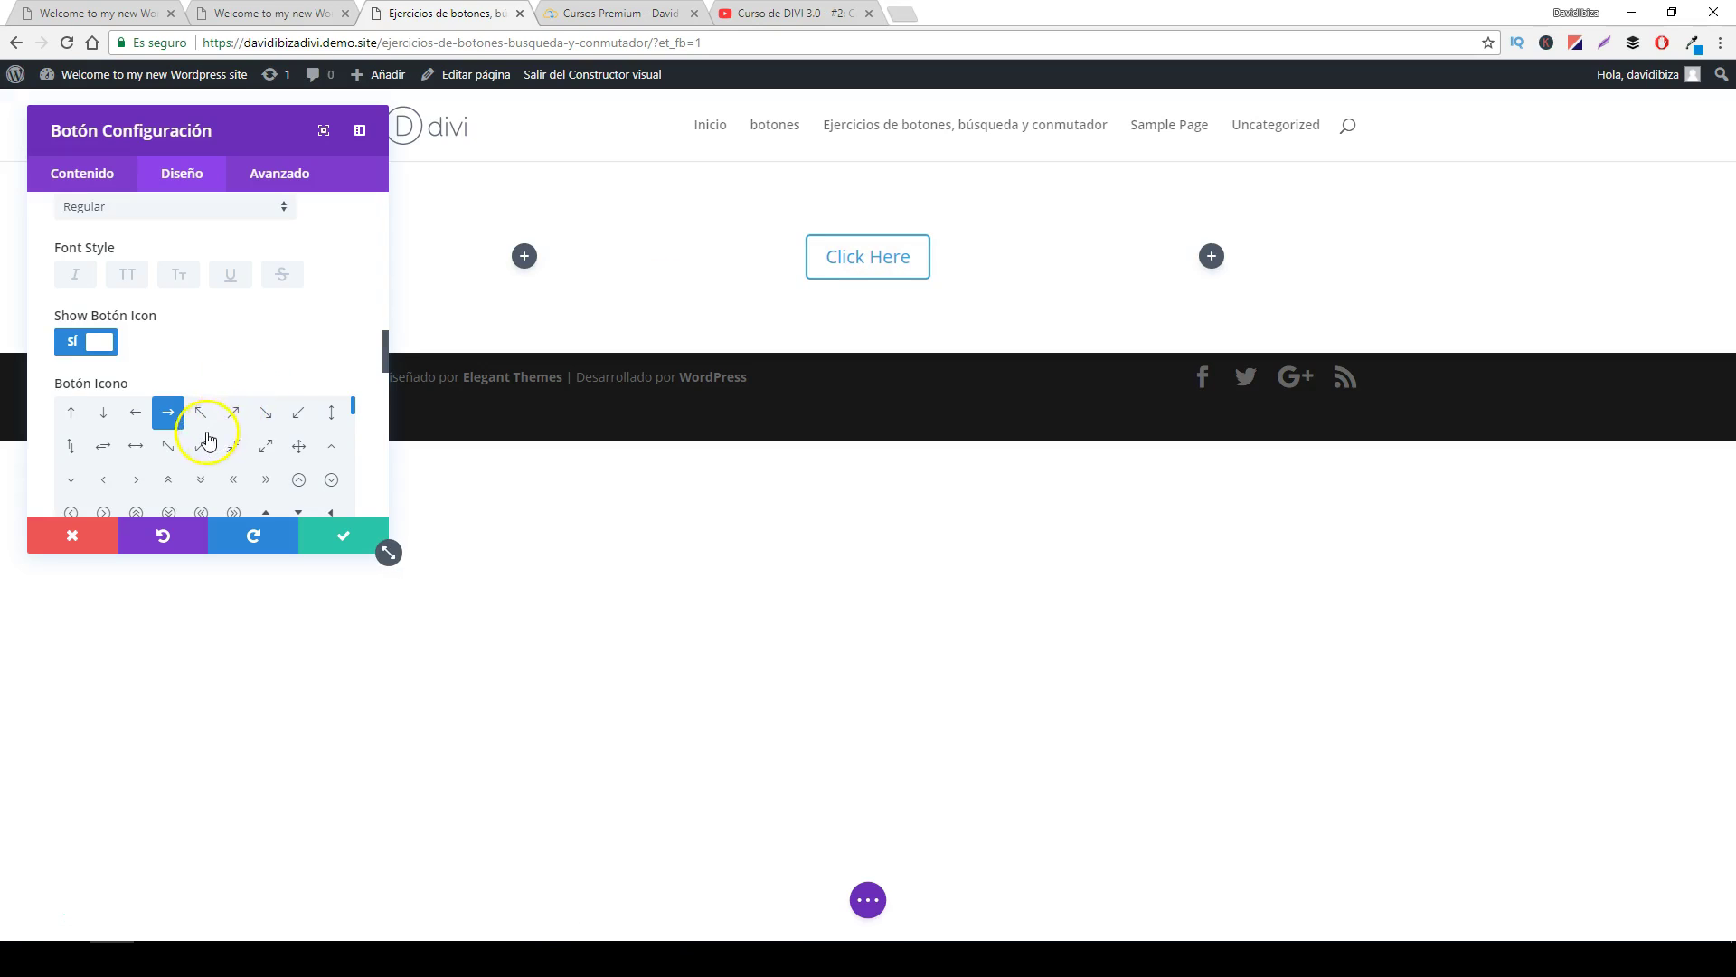
scroll(217, 436, down, 2)
scroll(366, 371, down, 3)
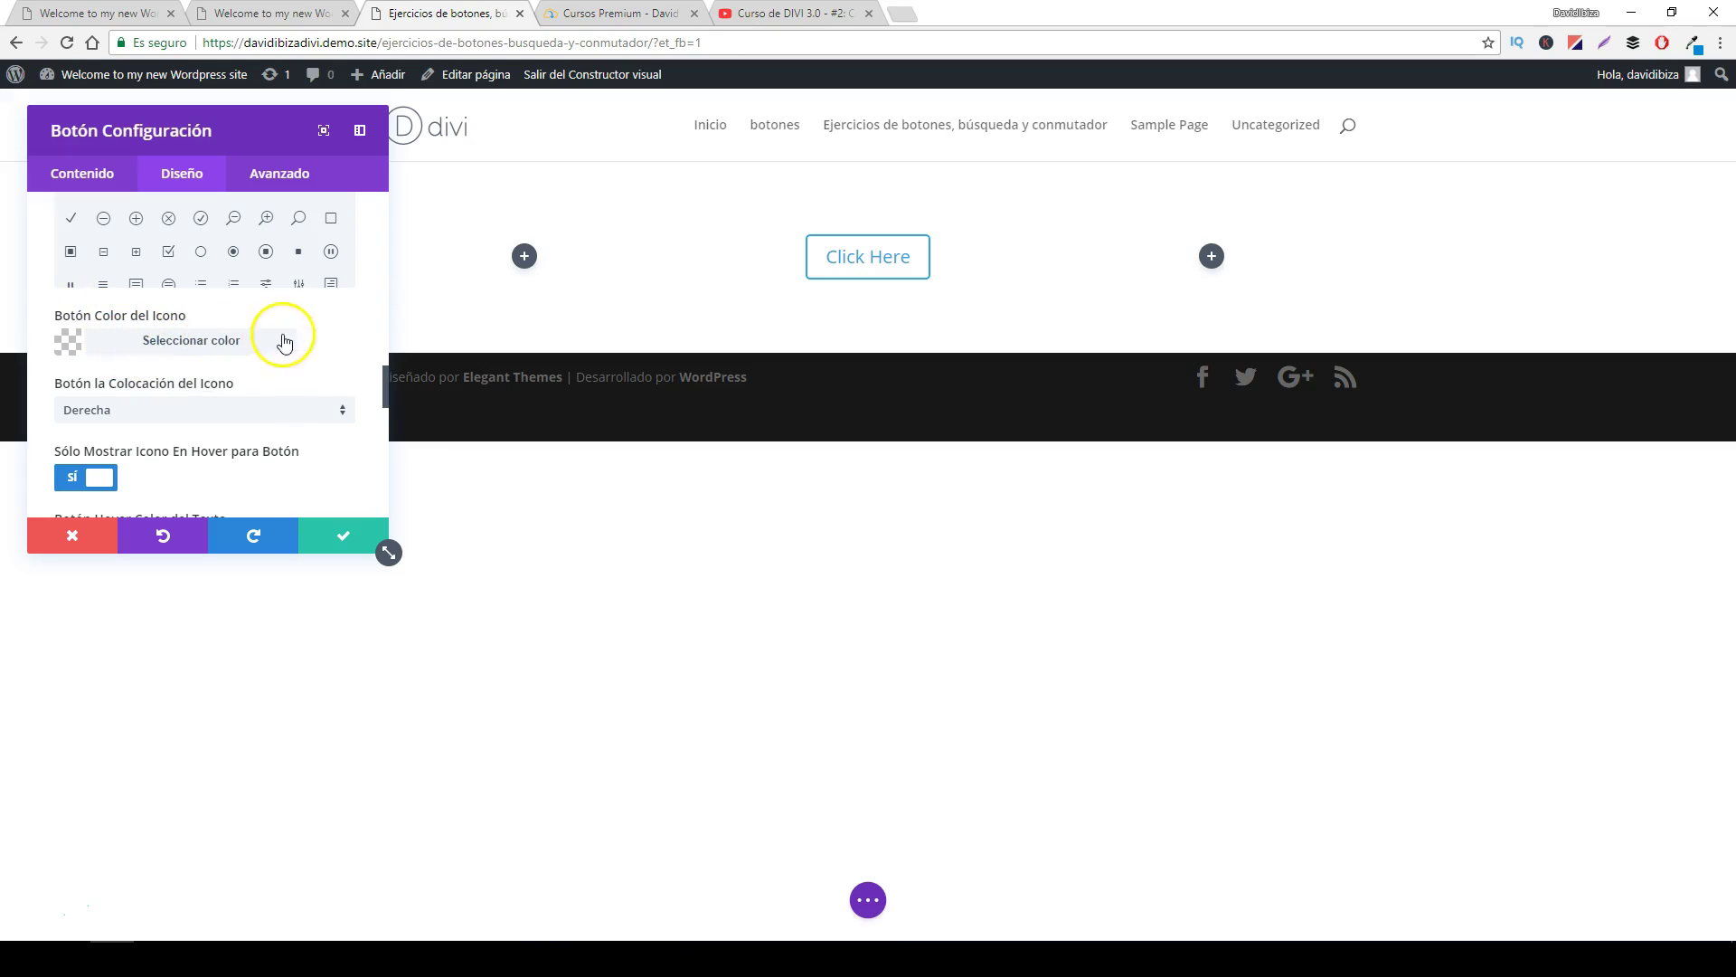
scroll(303, 422, down, 1)
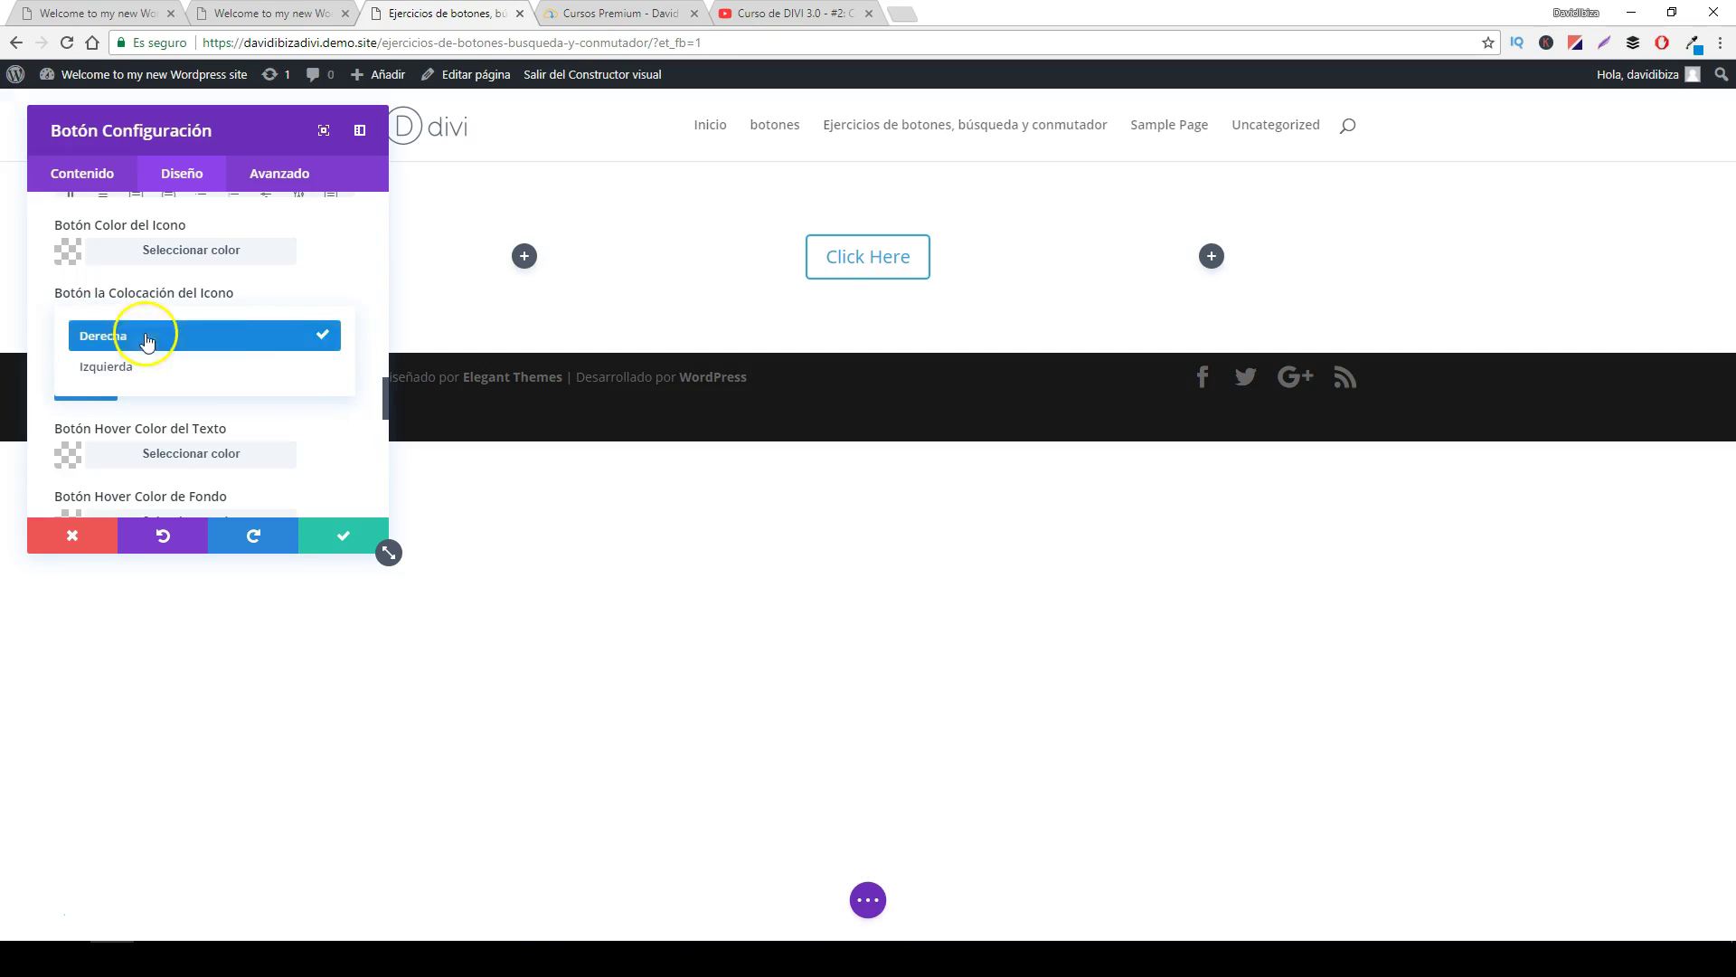
click(150, 339)
- Set the button's hover background colour to white #ffffff and save the module settings
scroll(104, 398, down, 1)
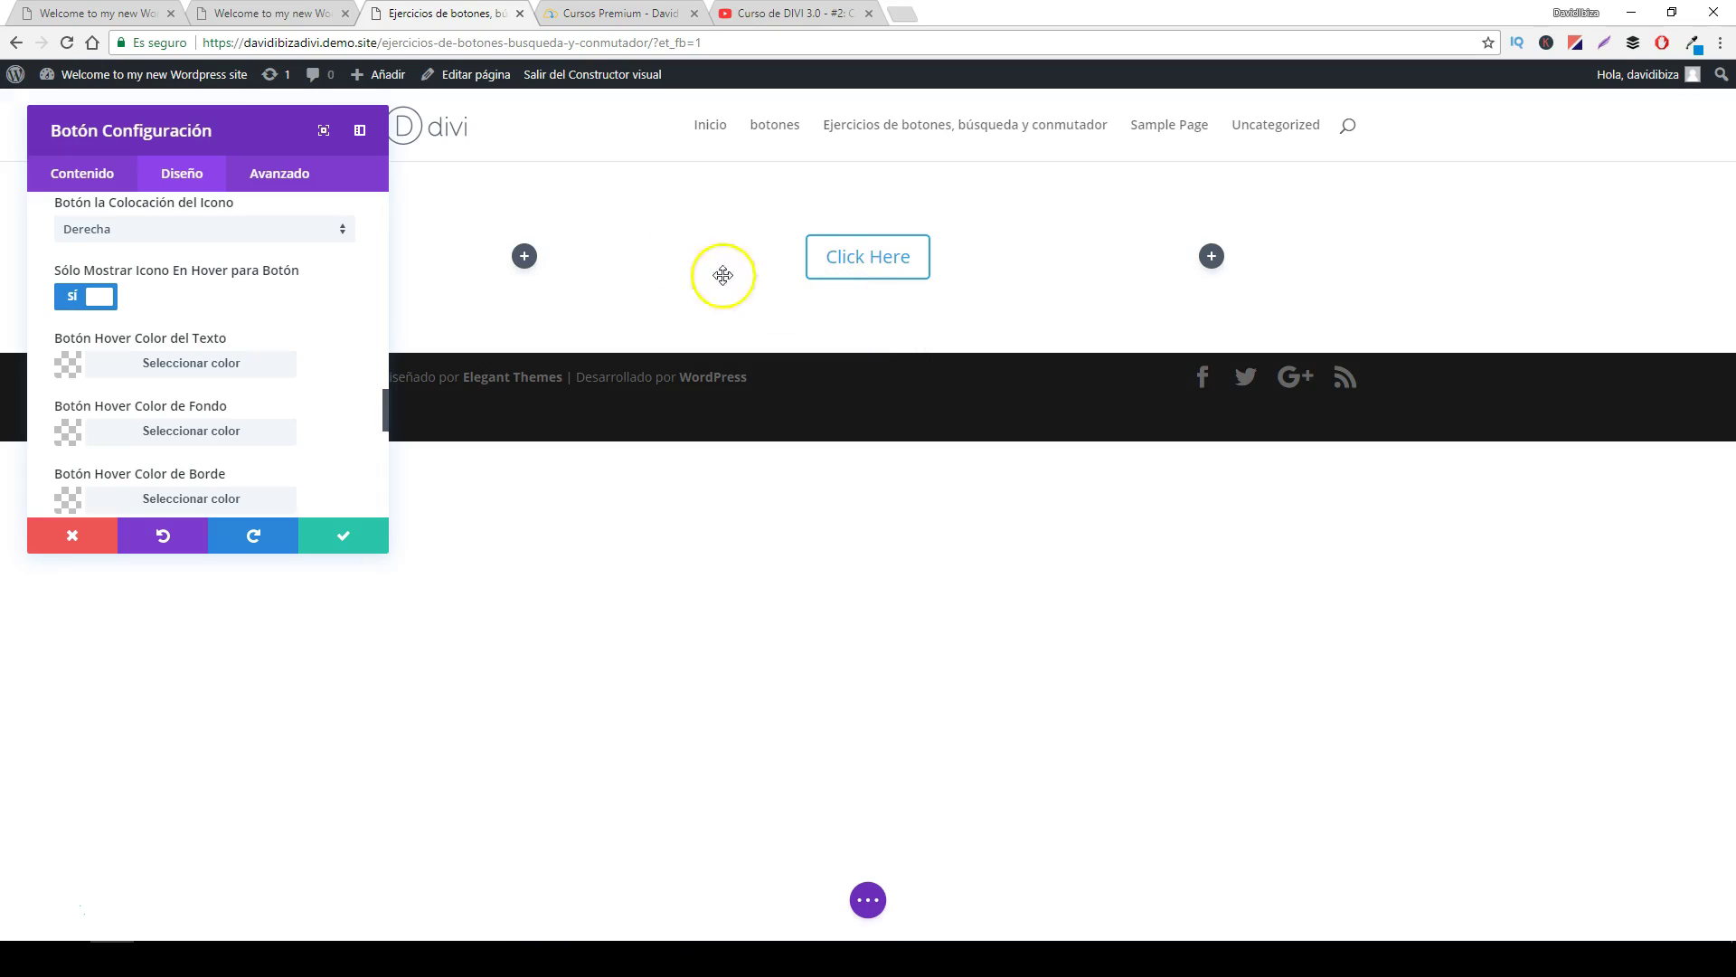
click(164, 431)
scroll(332, 452, down, 3)
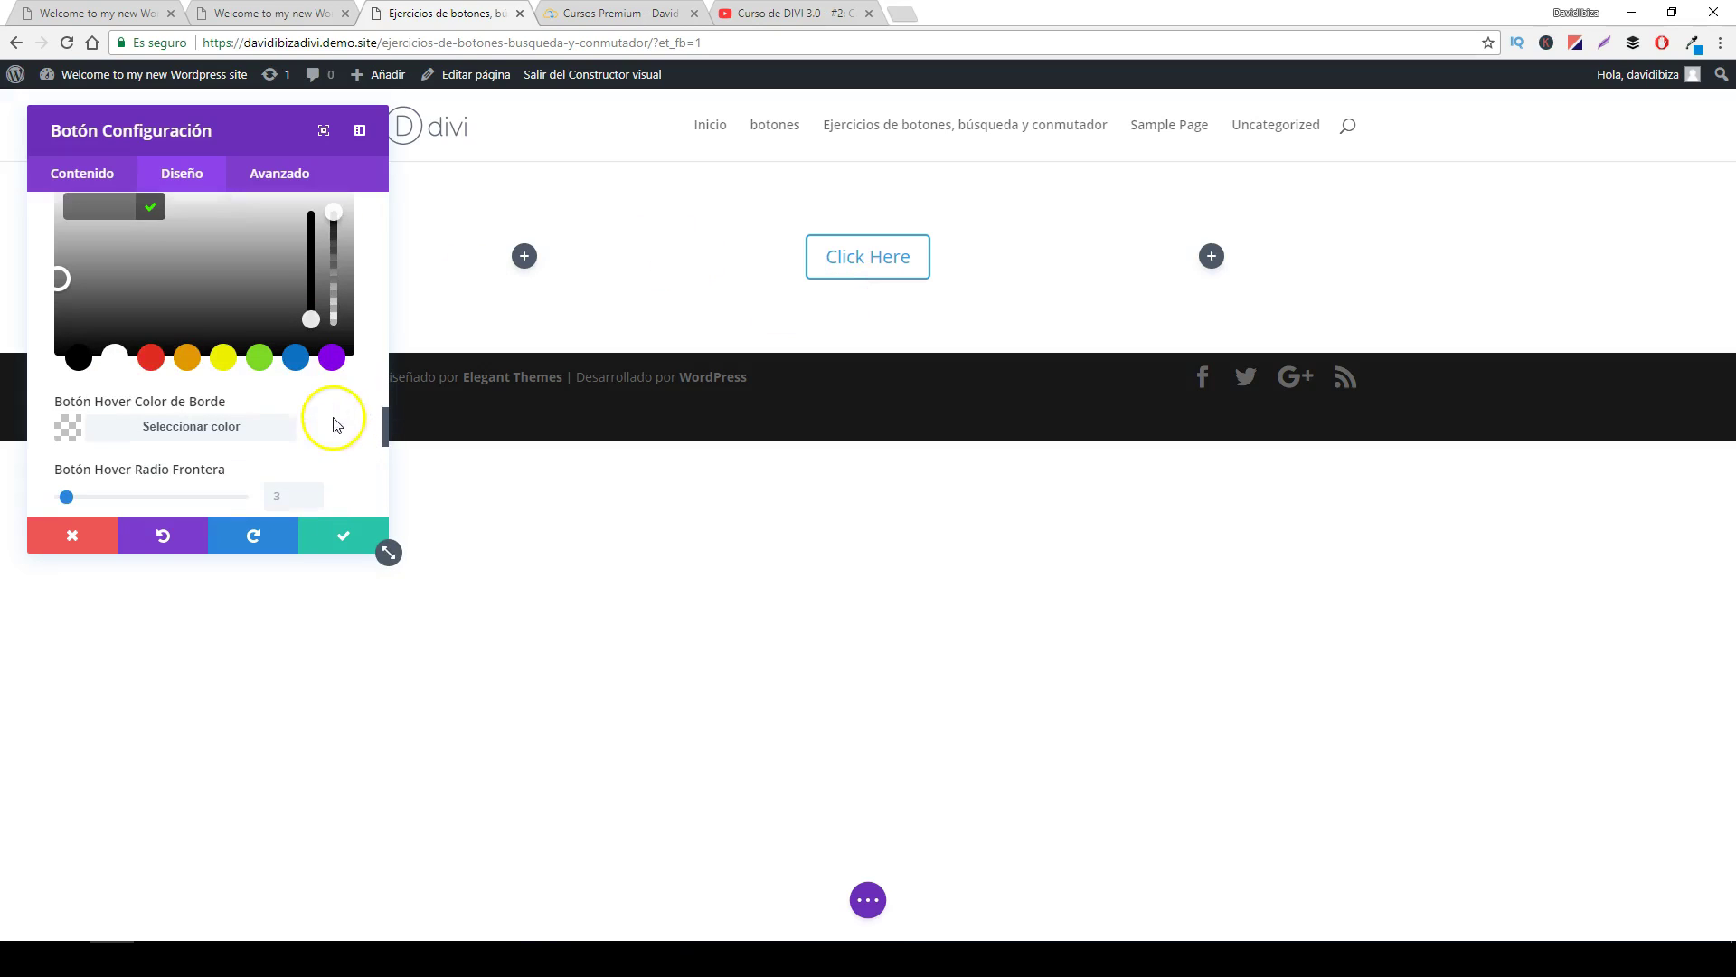
click(113, 362)
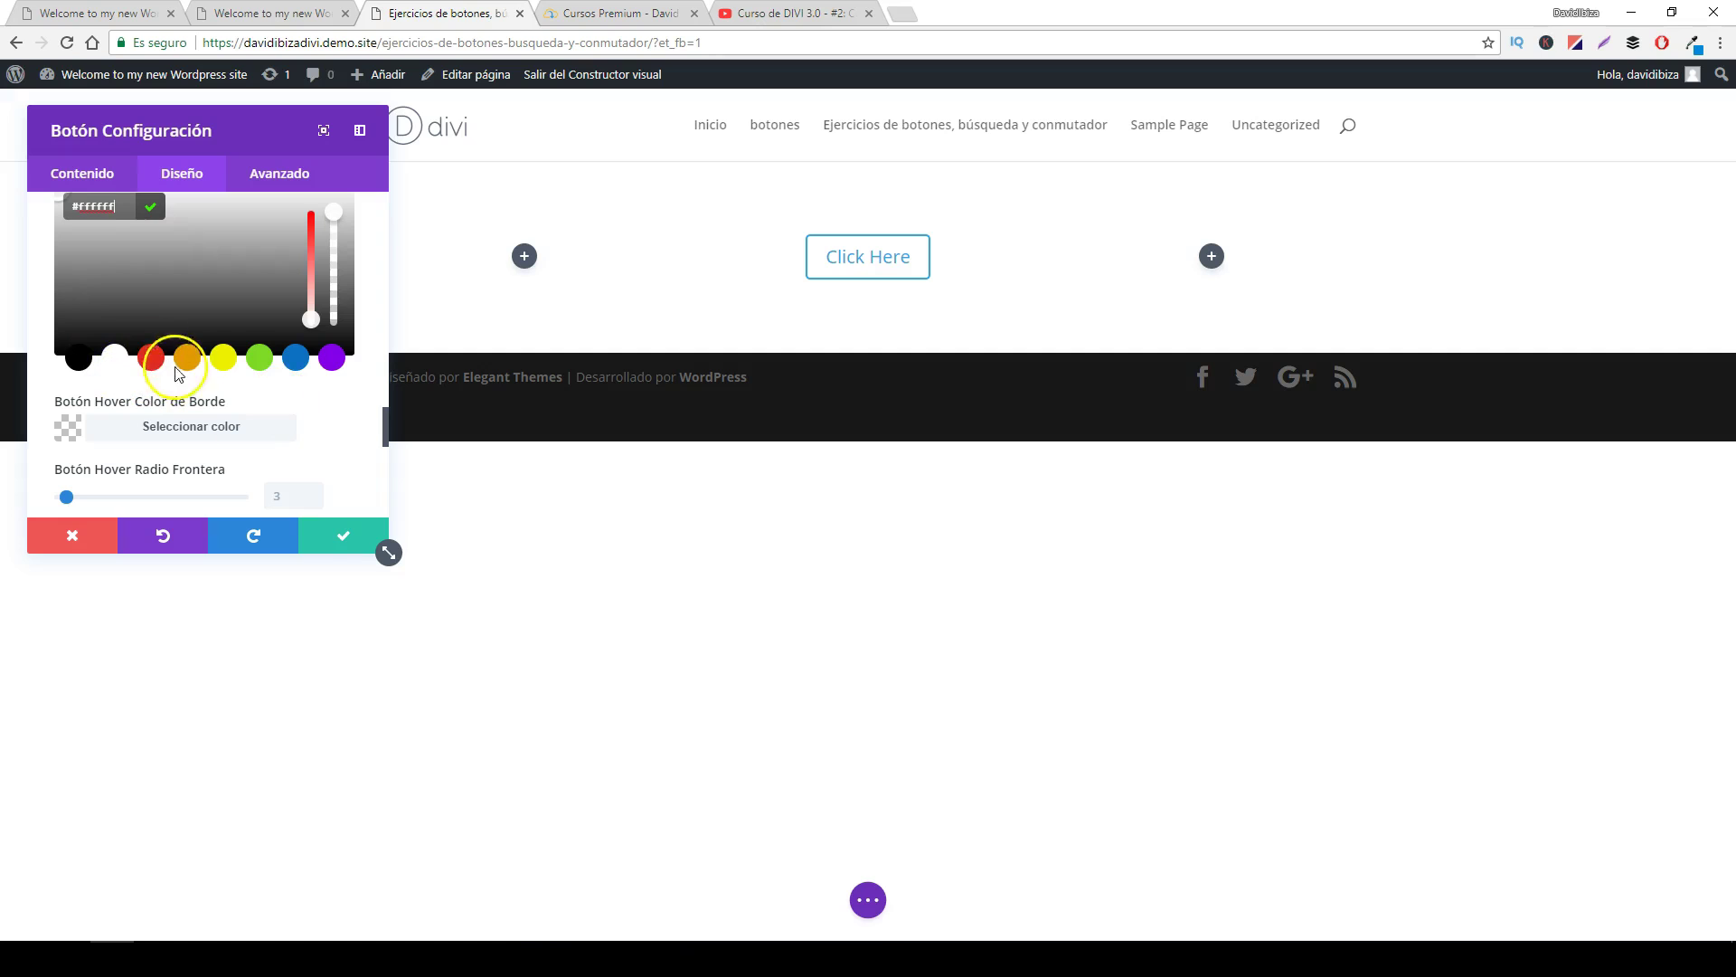
click(331, 542)
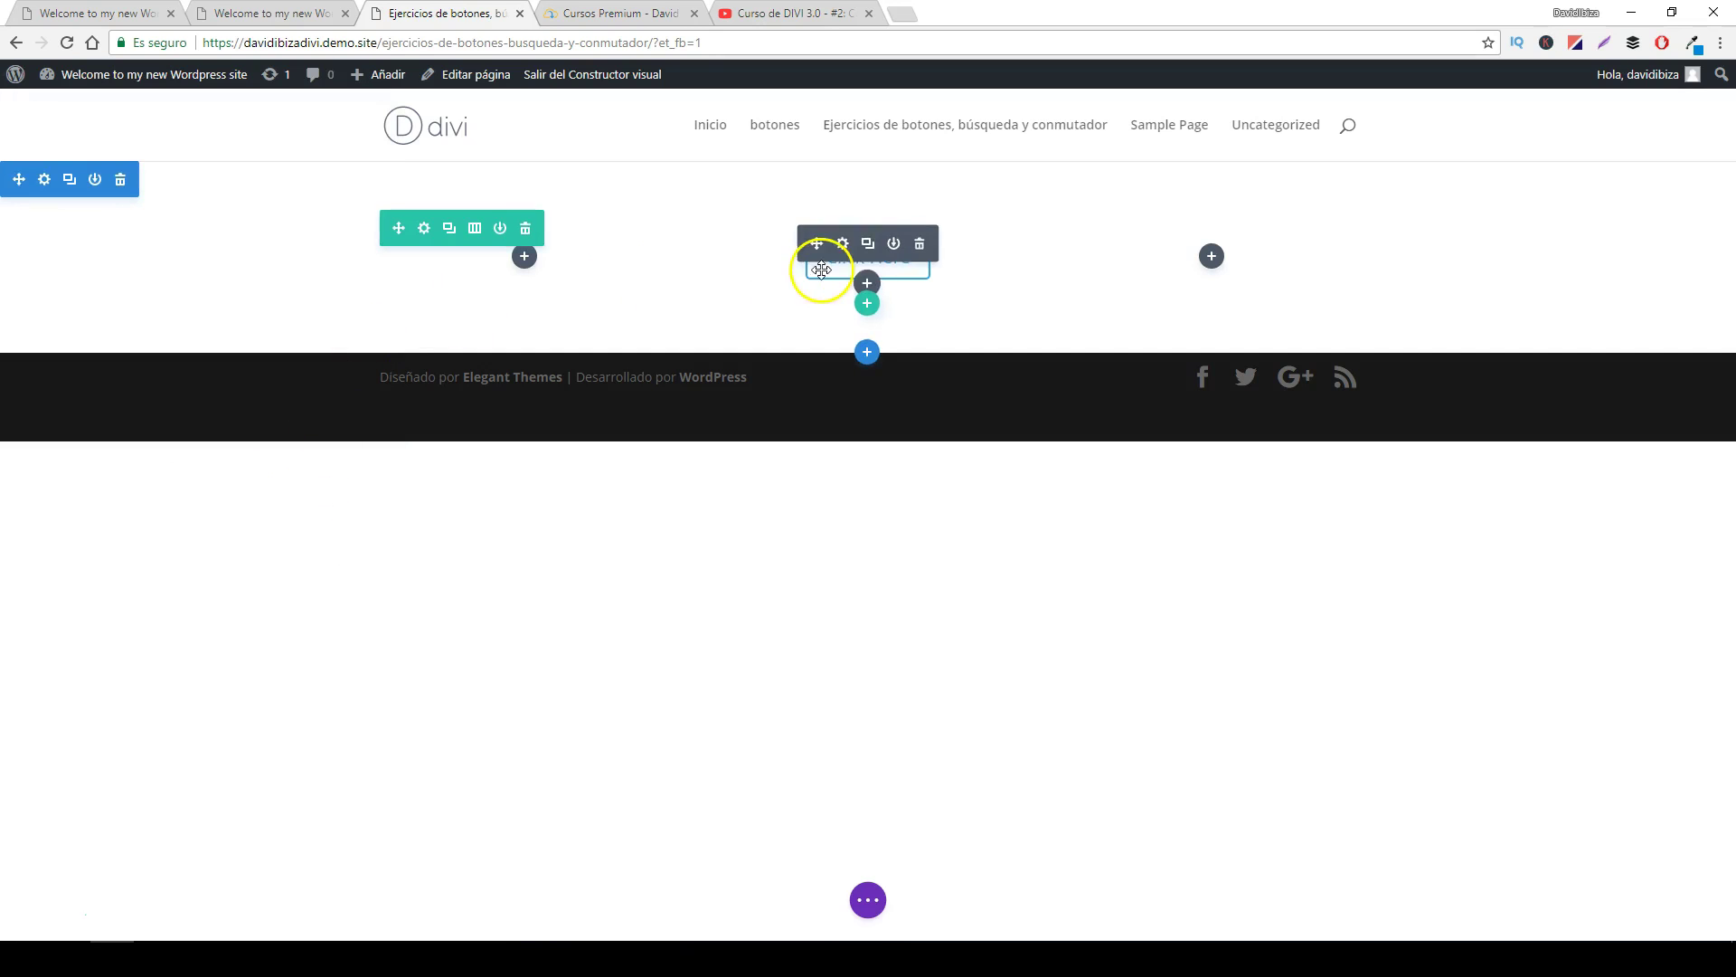
- Reopen the middle button's design settings, set its hover border colour to blue #0c71c3, and save the module
click(842, 243)
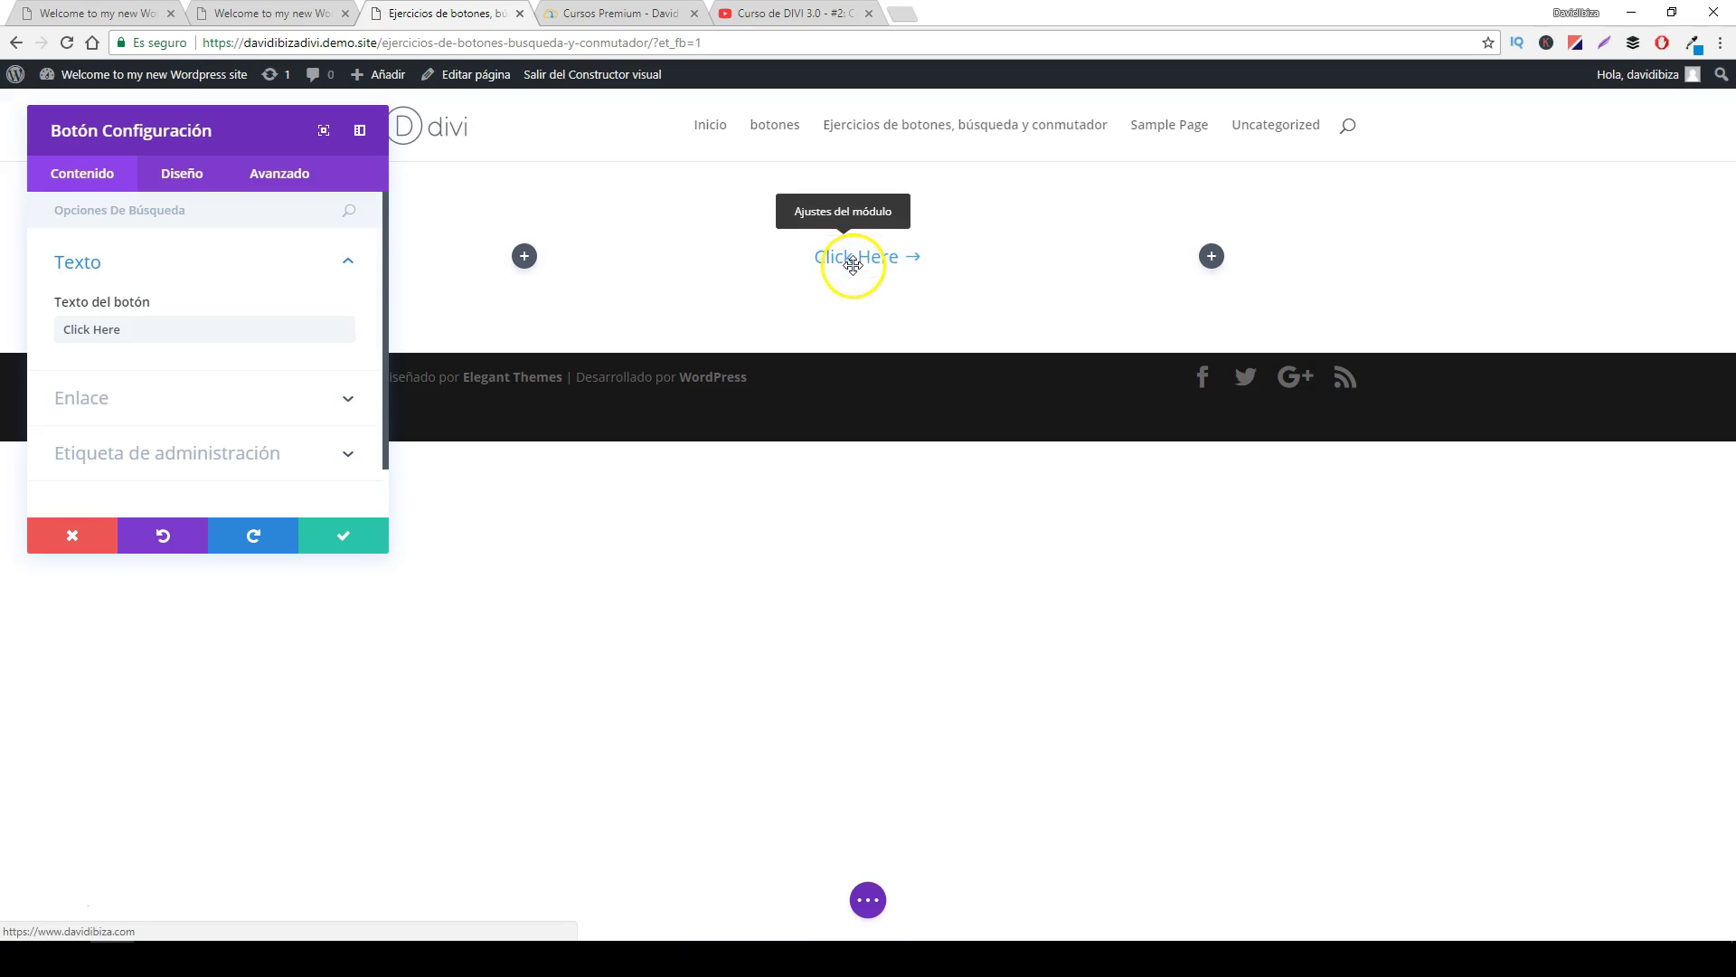
click(183, 186)
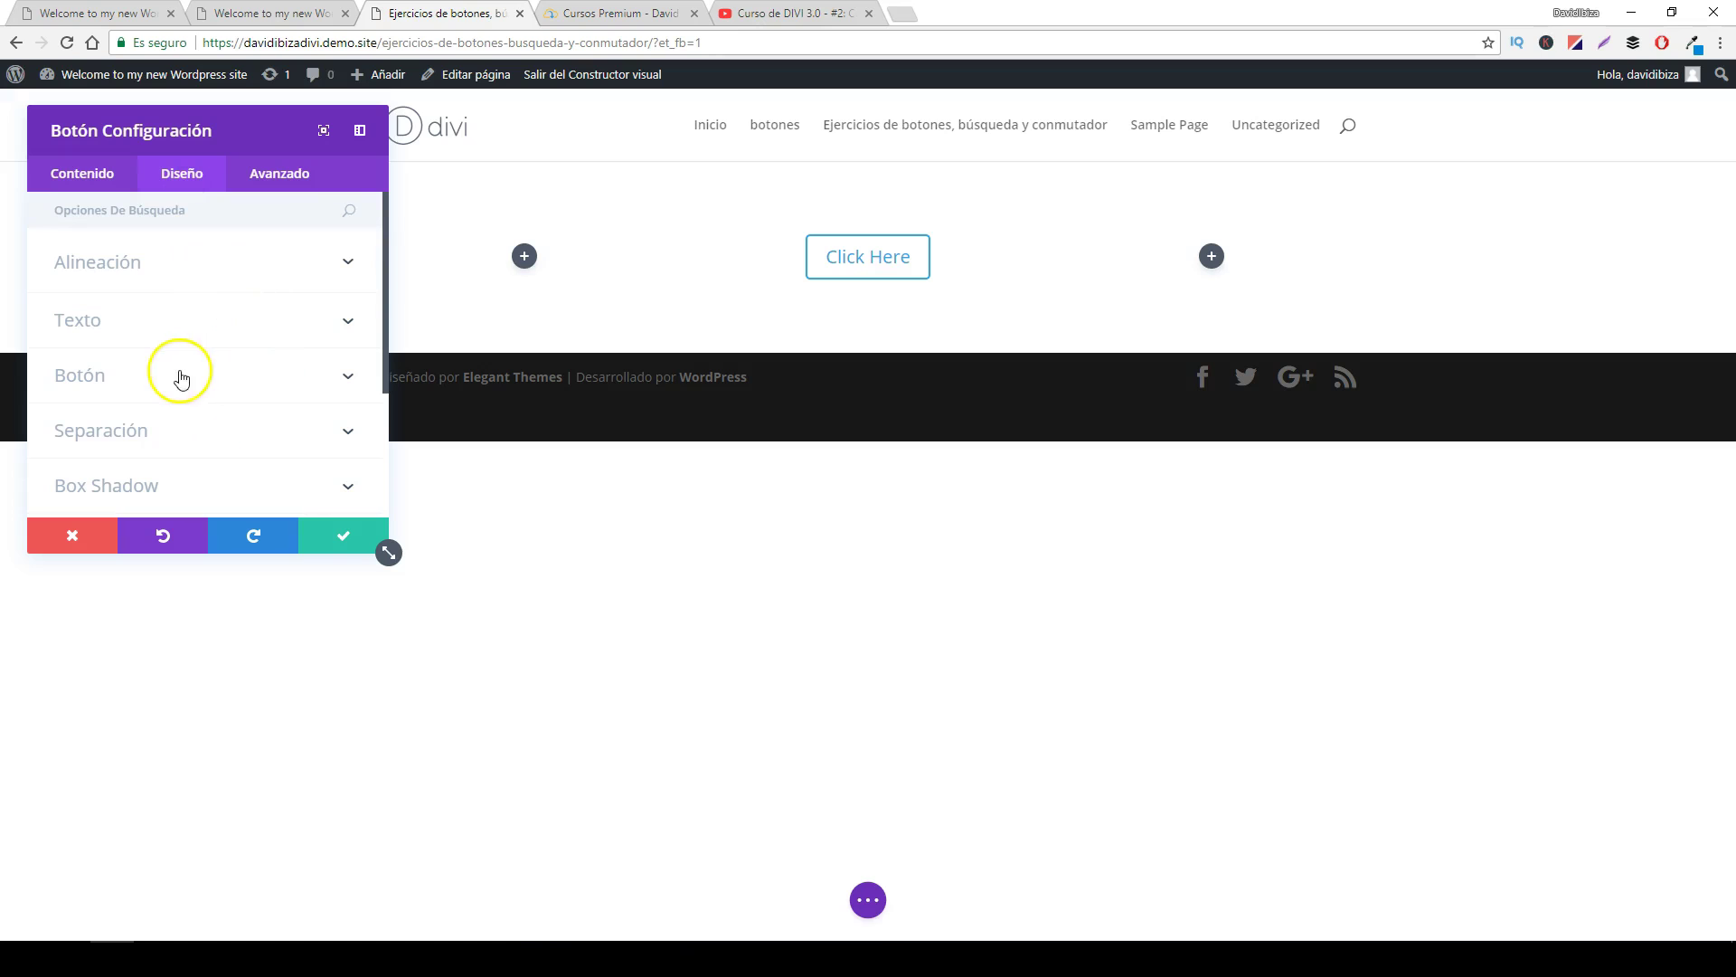
click(331, 376)
scroll(258, 416, down, 5)
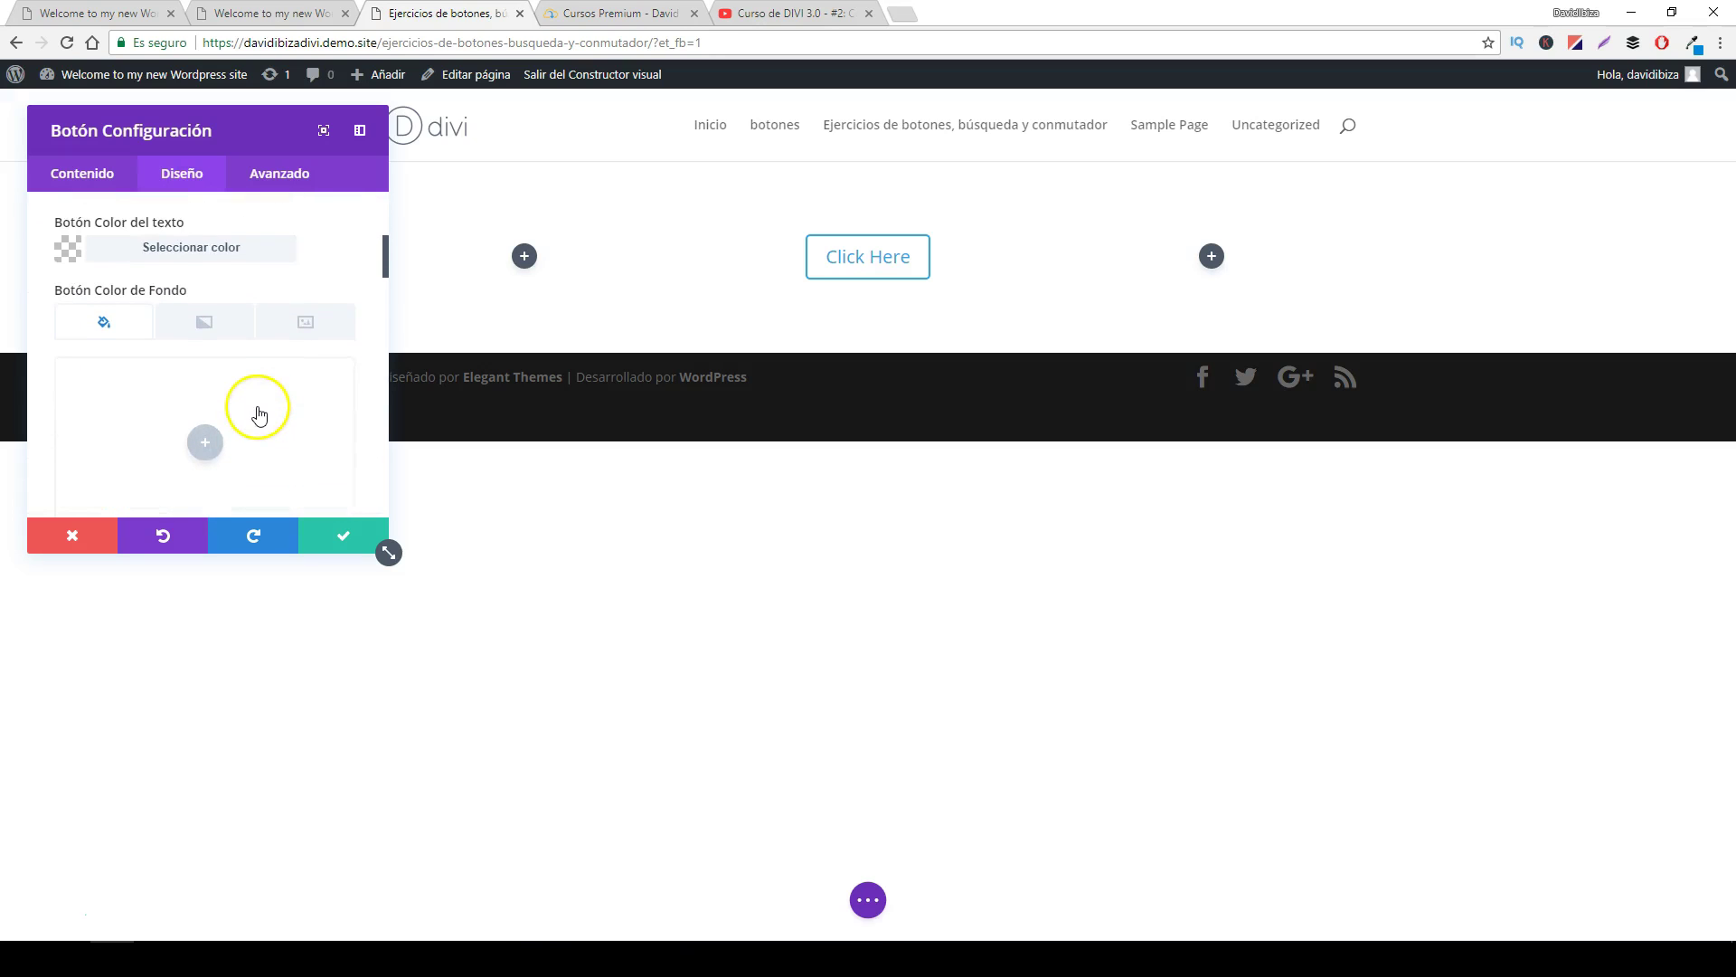
scroll(257, 411, down, 3)
scroll(256, 405, down, 8)
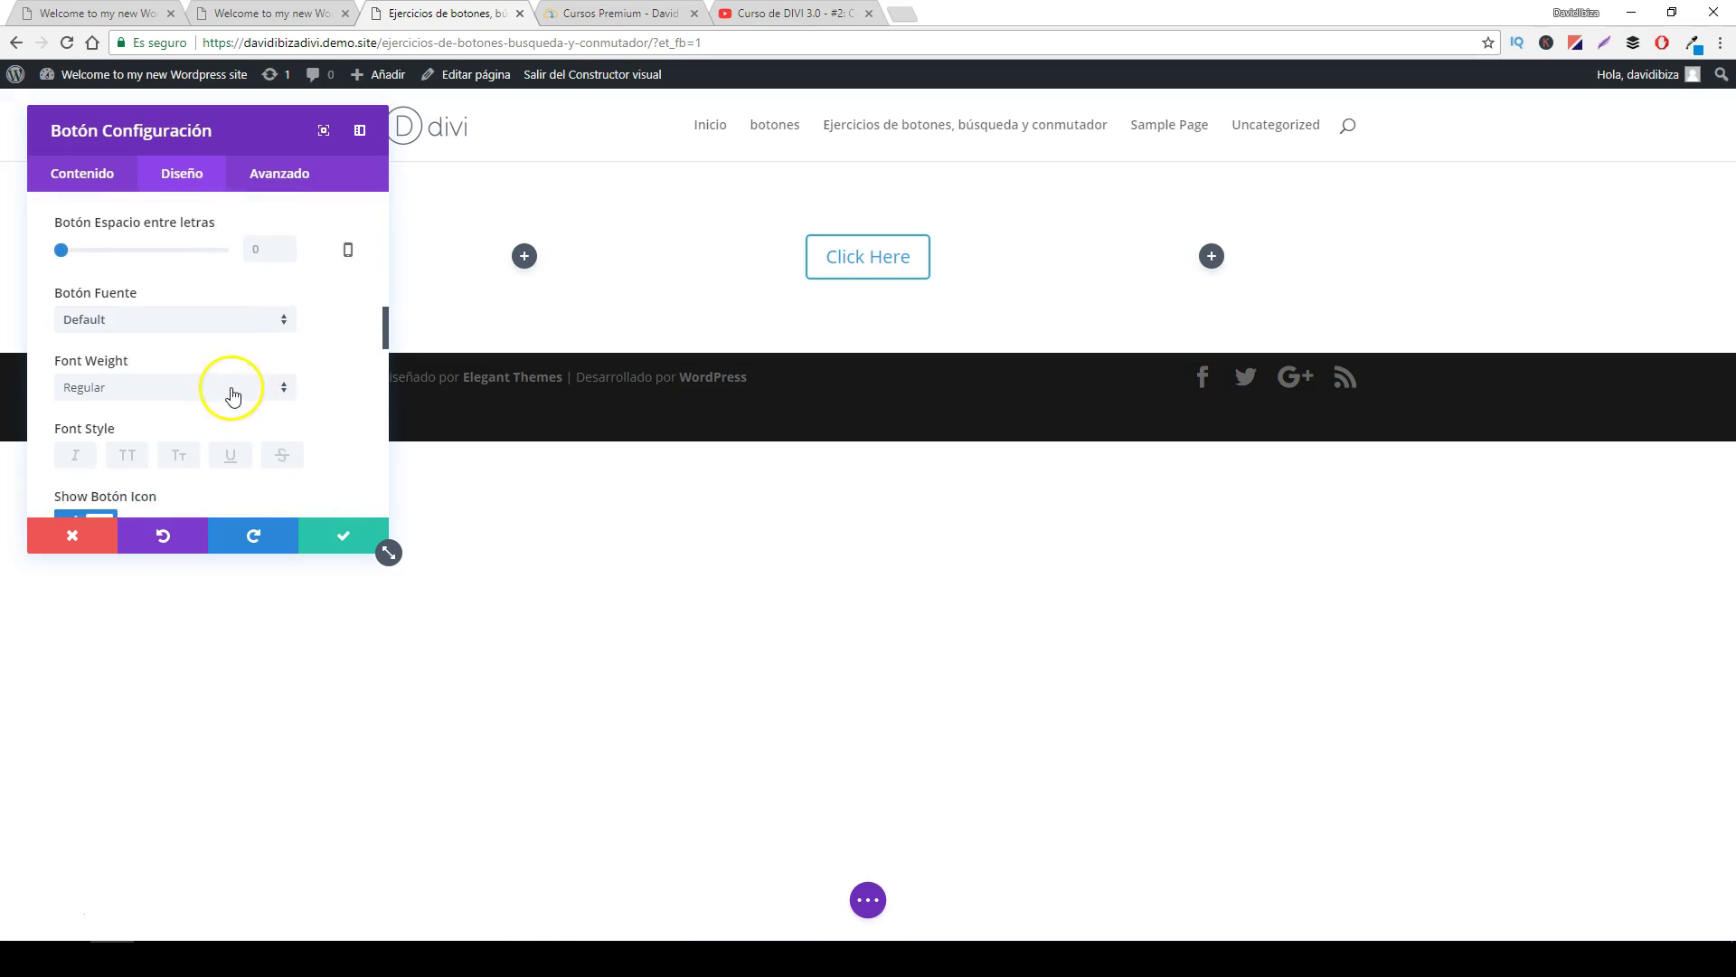
scroll(237, 405, down, 5)
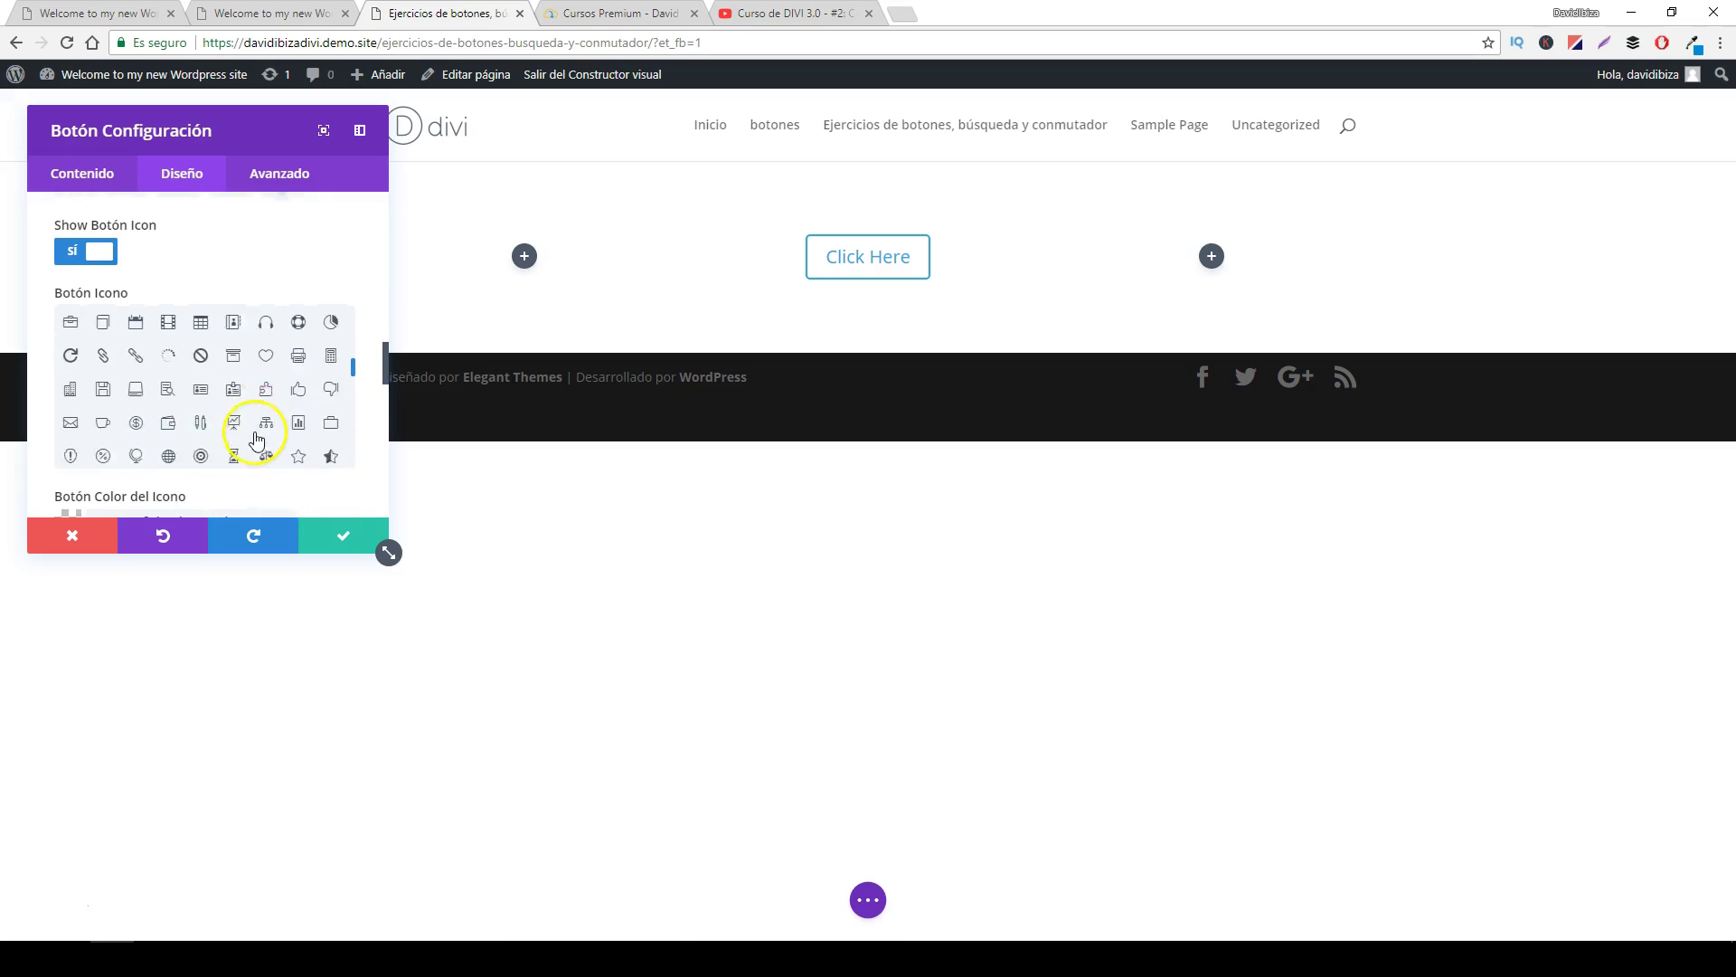
scroll(376, 418, down, 2)
scroll(377, 423, down, 3)
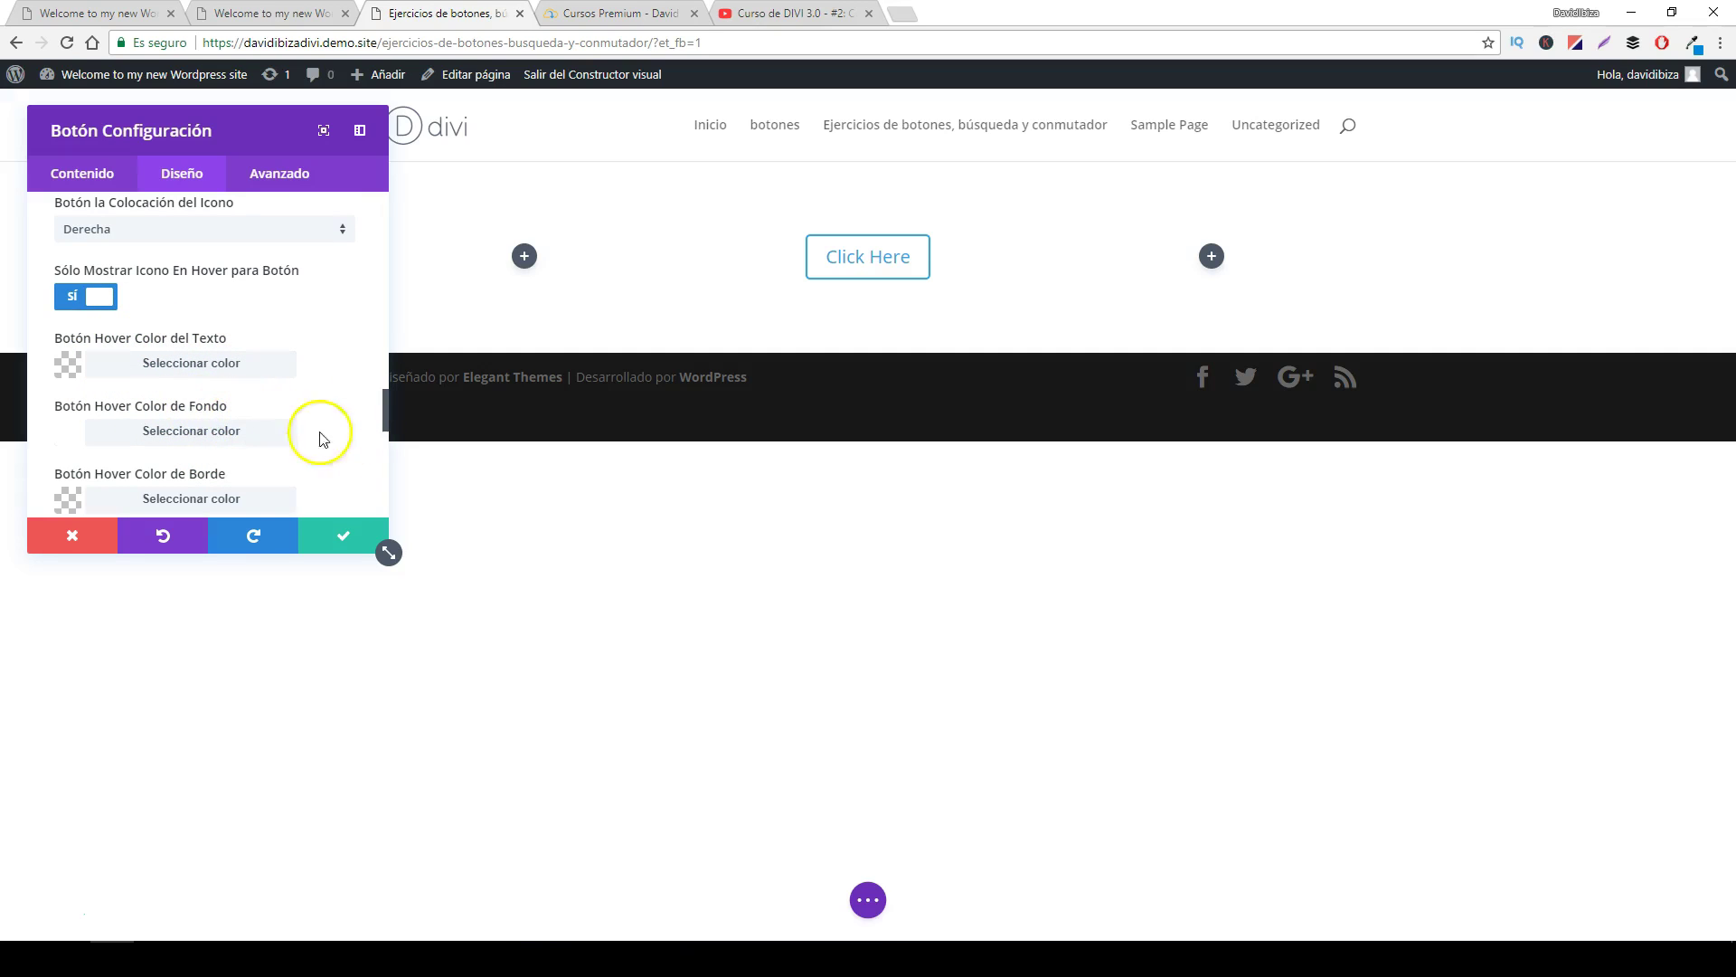
scroll(385, 420, down, 3)
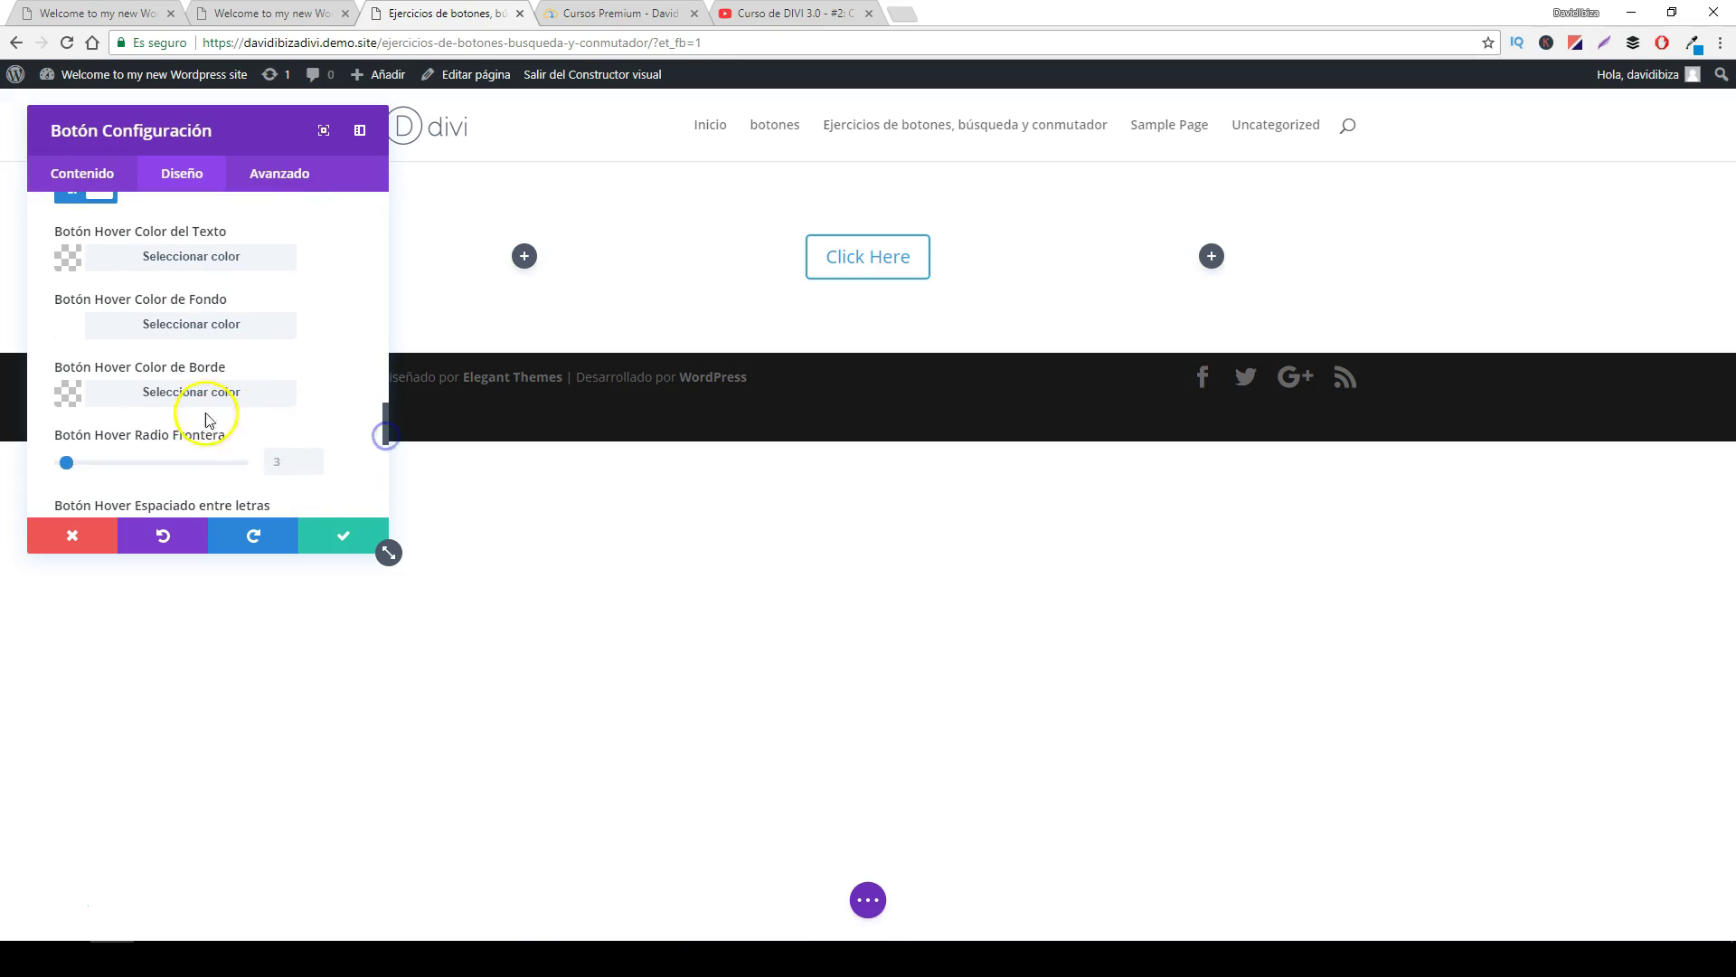
click(148, 395)
scroll(262, 456, down, 4)
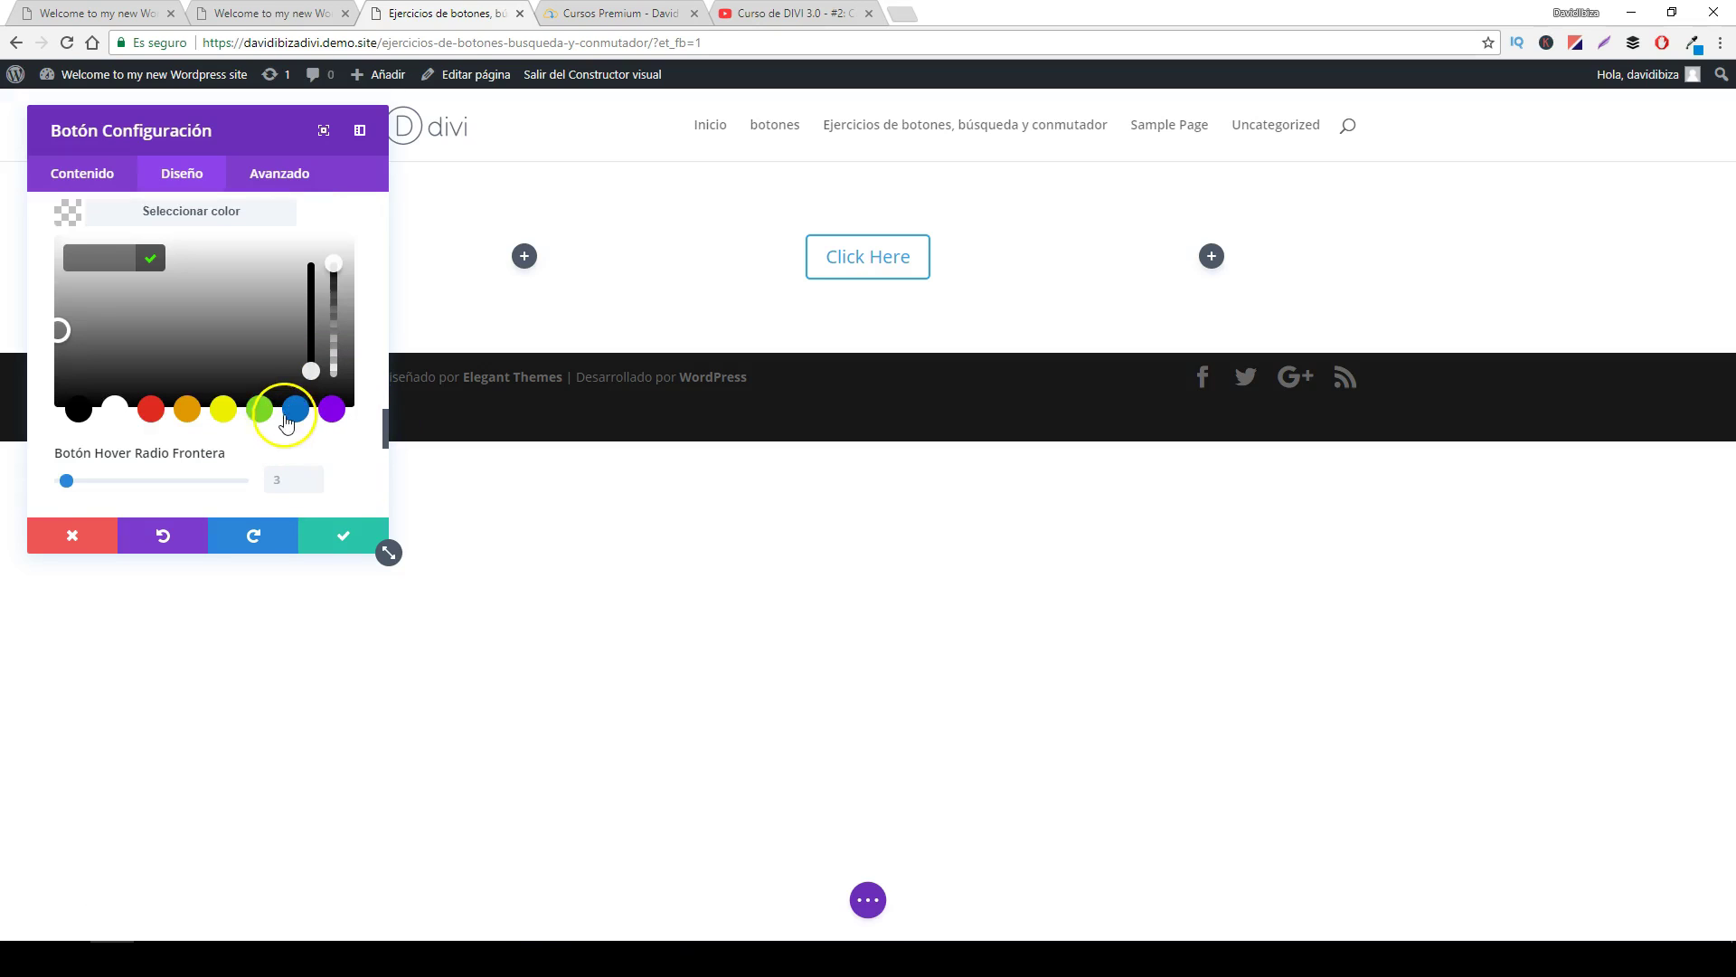
click(294, 409)
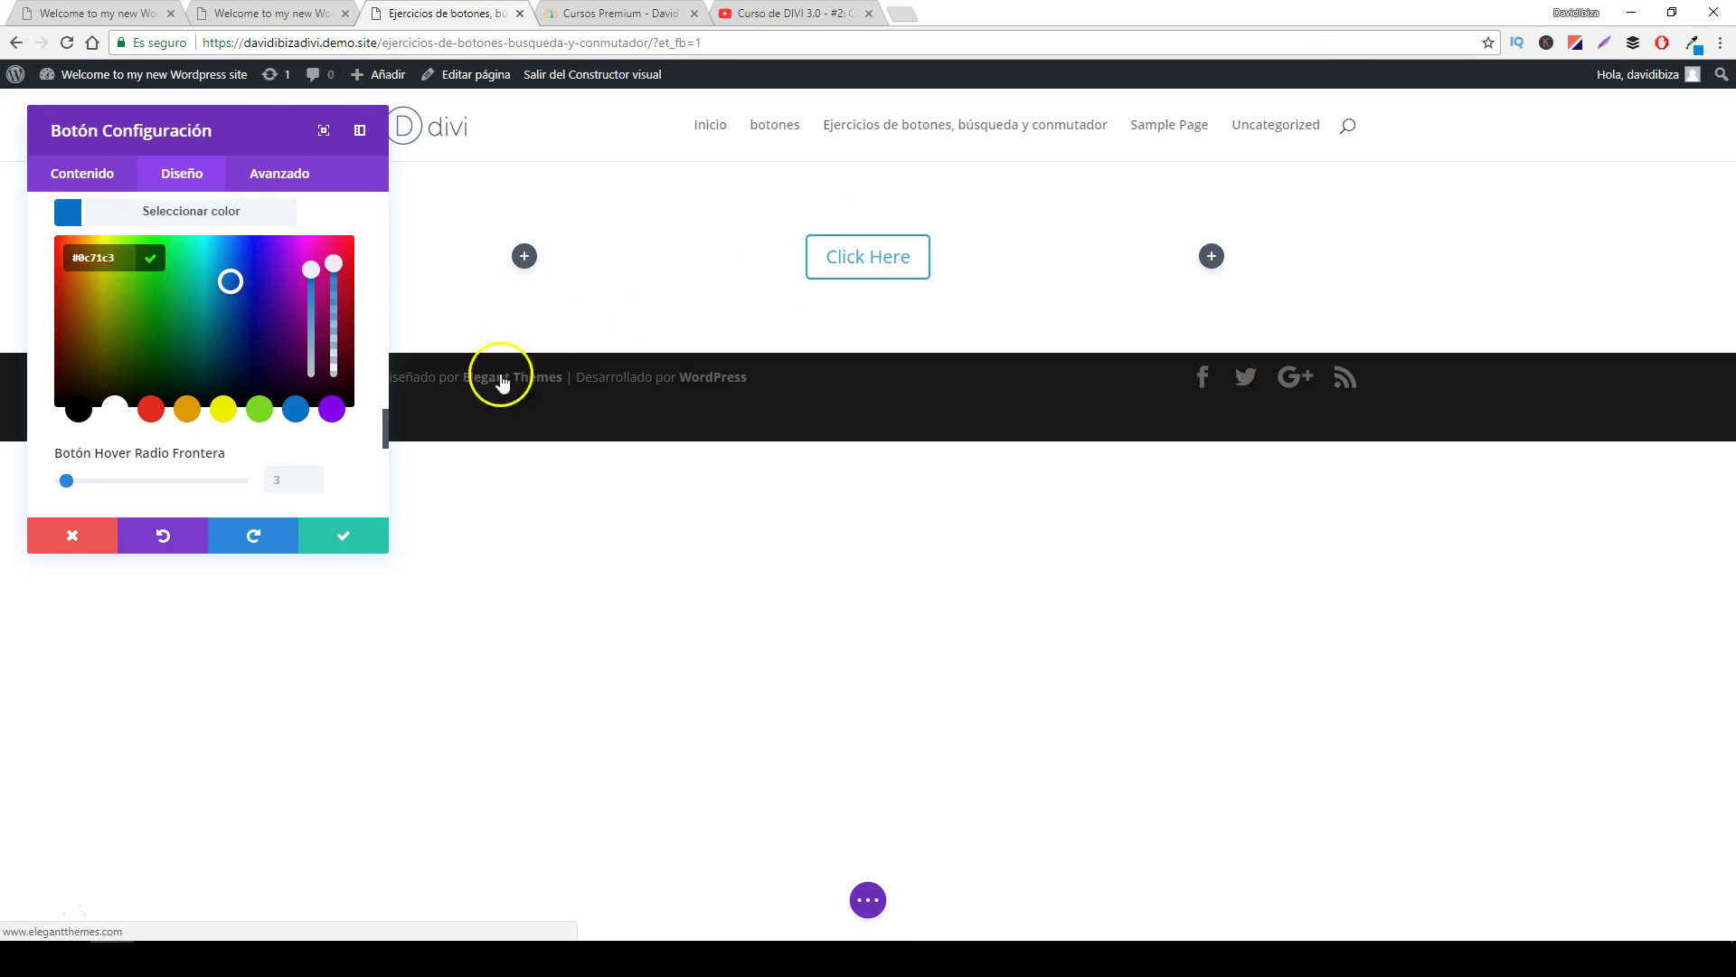
scroll(326, 376, down, 1)
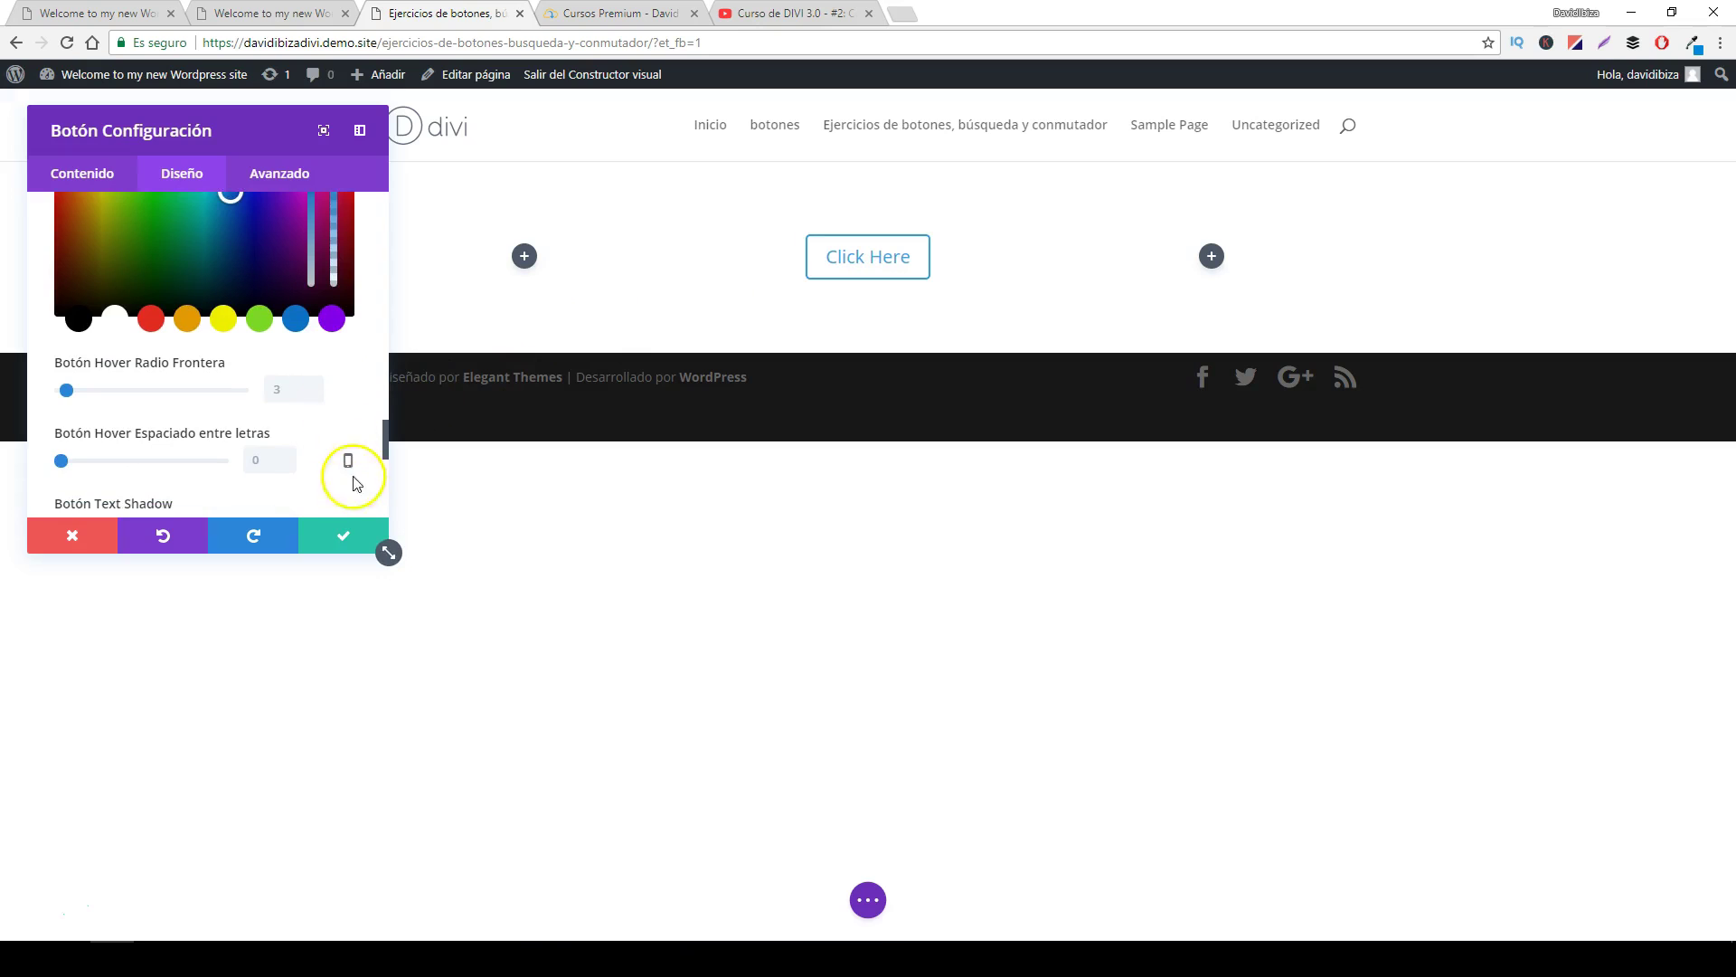
click(349, 536)
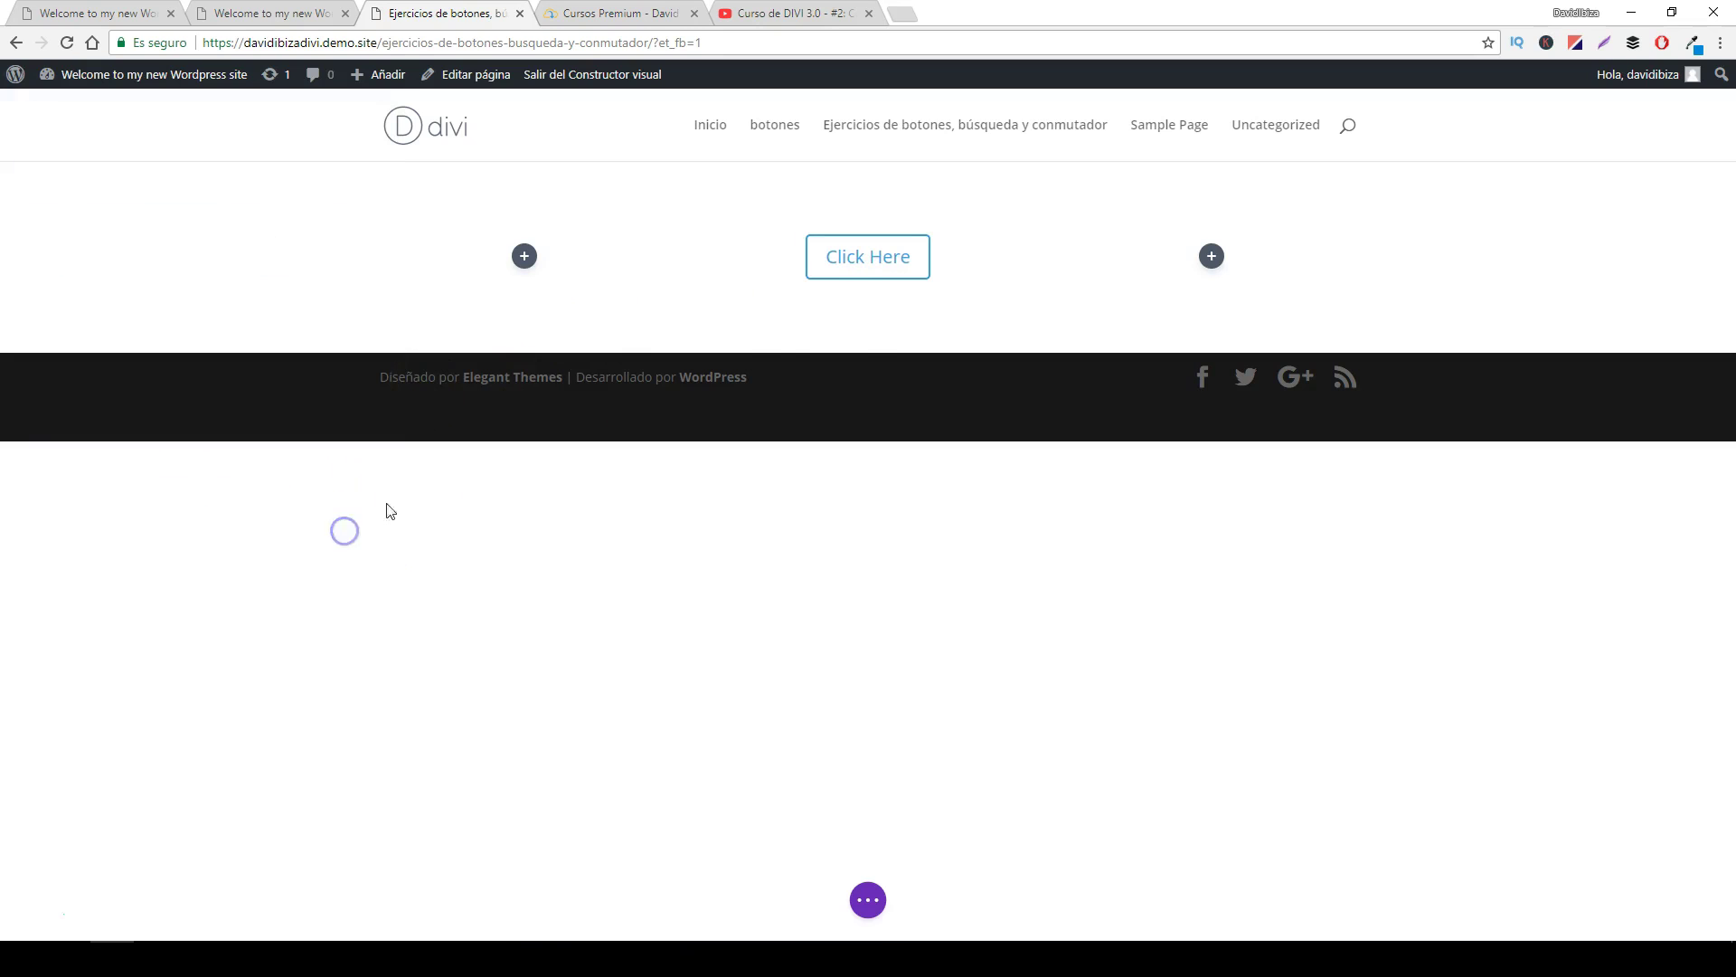
- Check the sample buttons on the demo home page, and duplicate the practice page's middle button into the third column
click(268, 14)
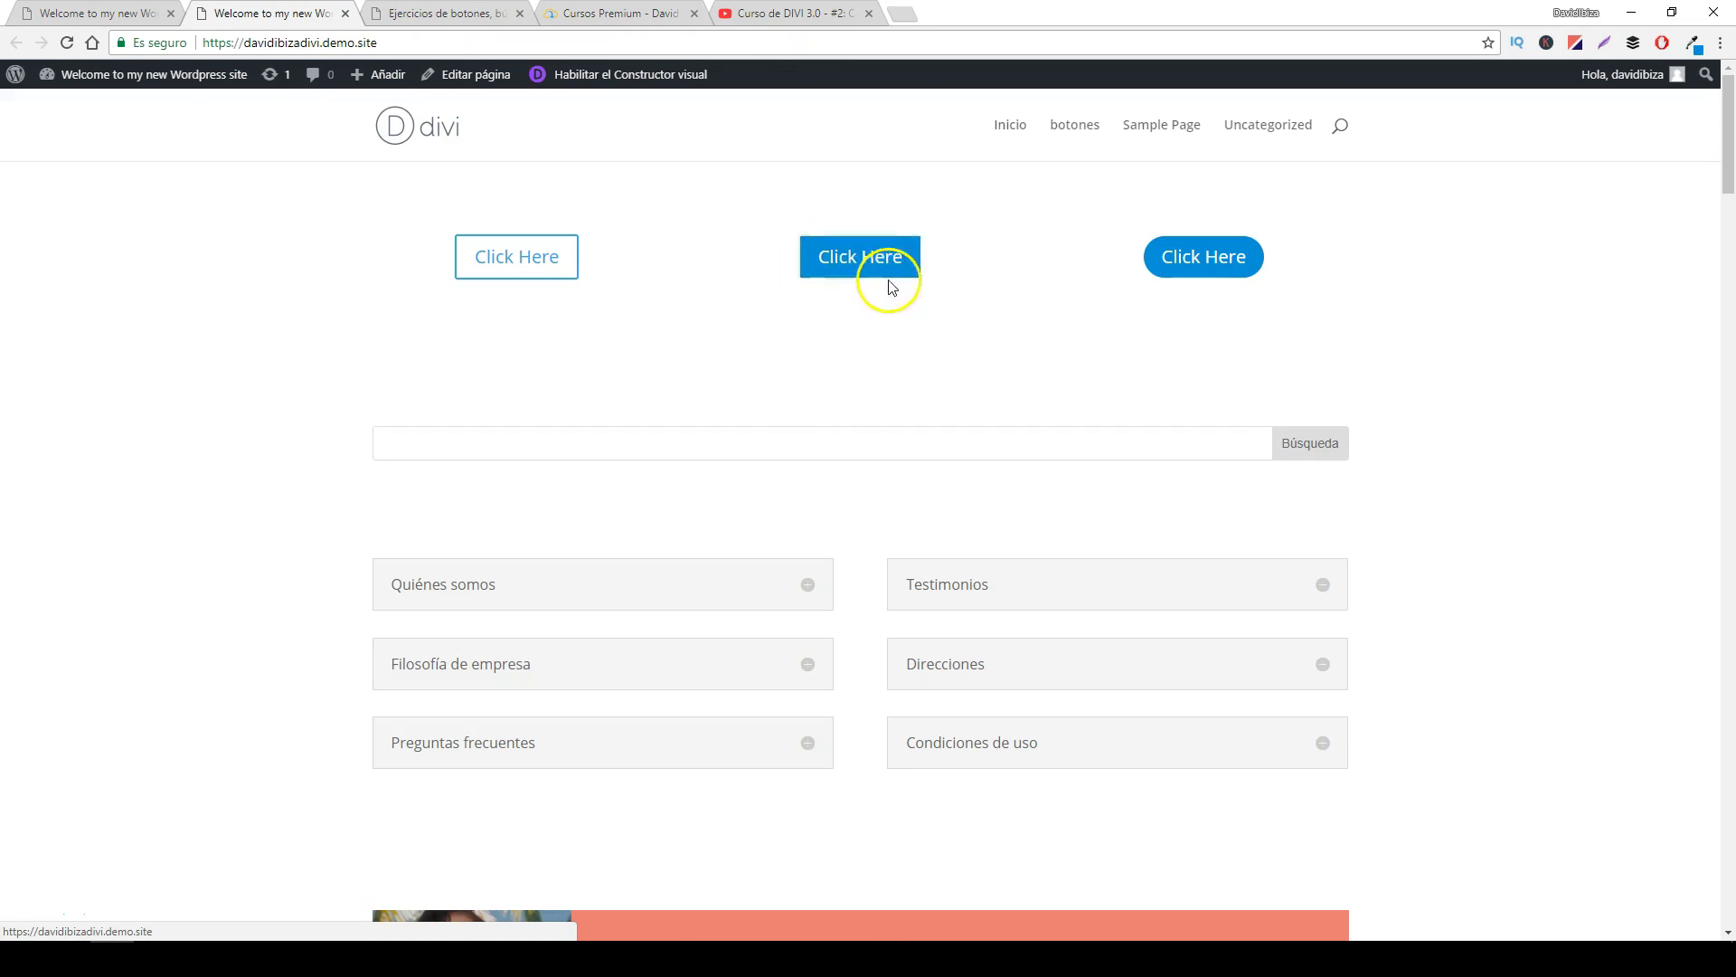
click(460, 13)
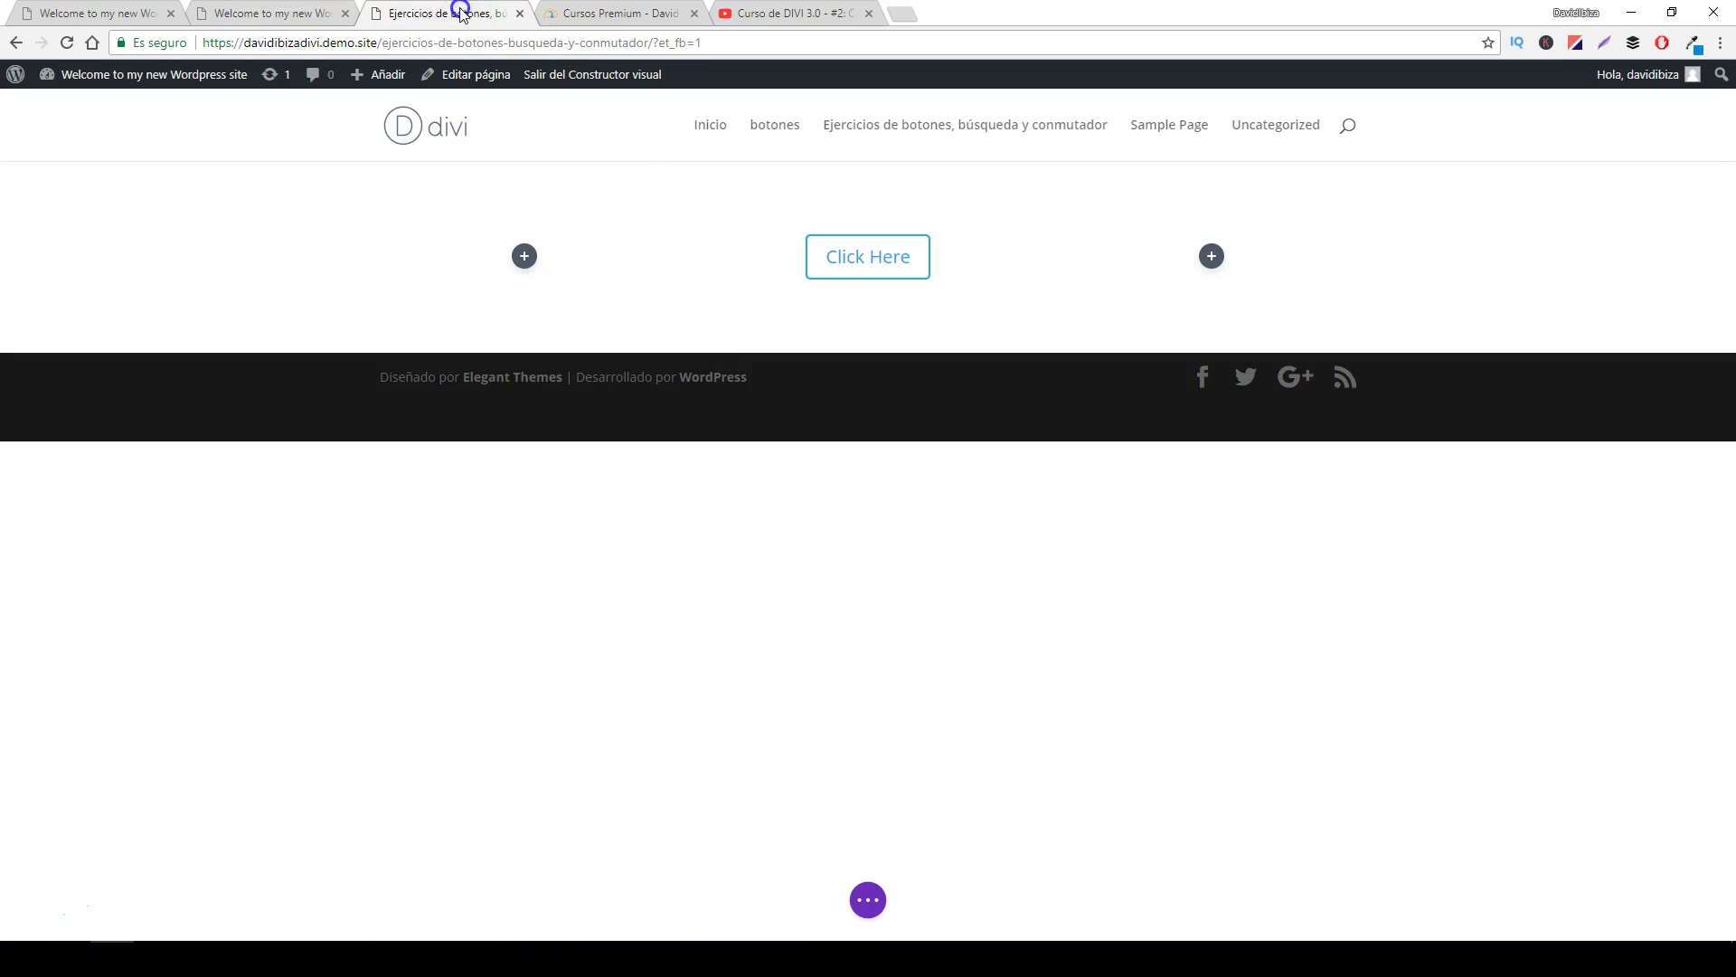
mouse_move(863, 261)
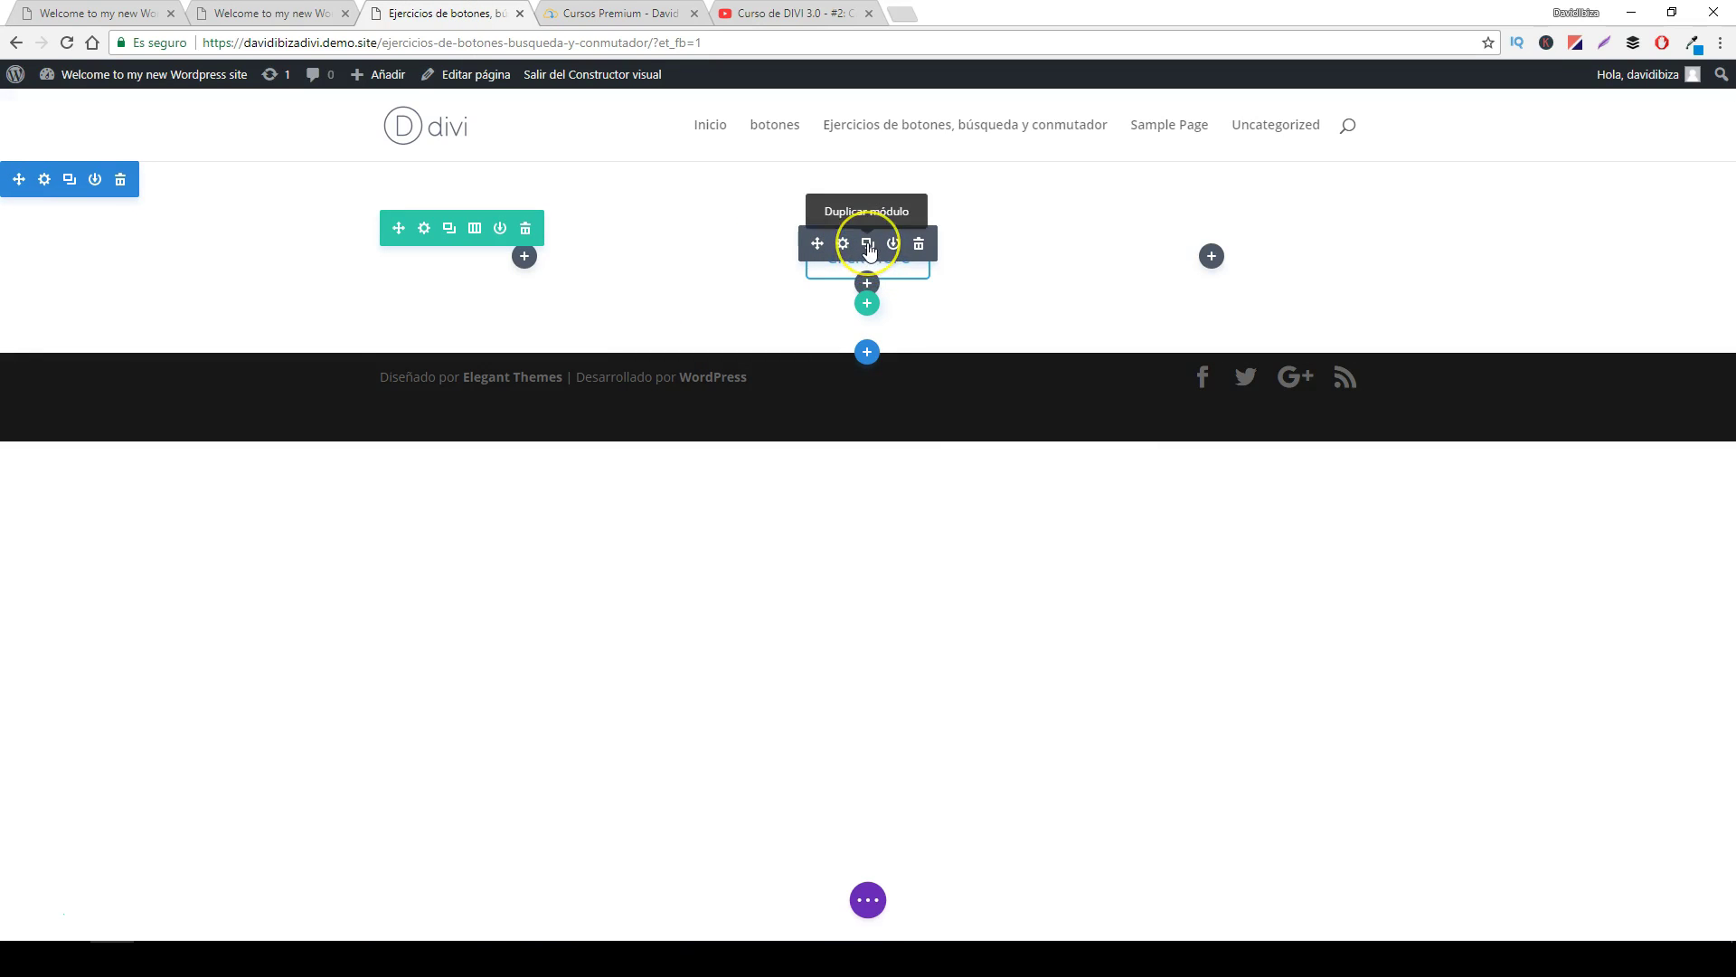
click(867, 244)
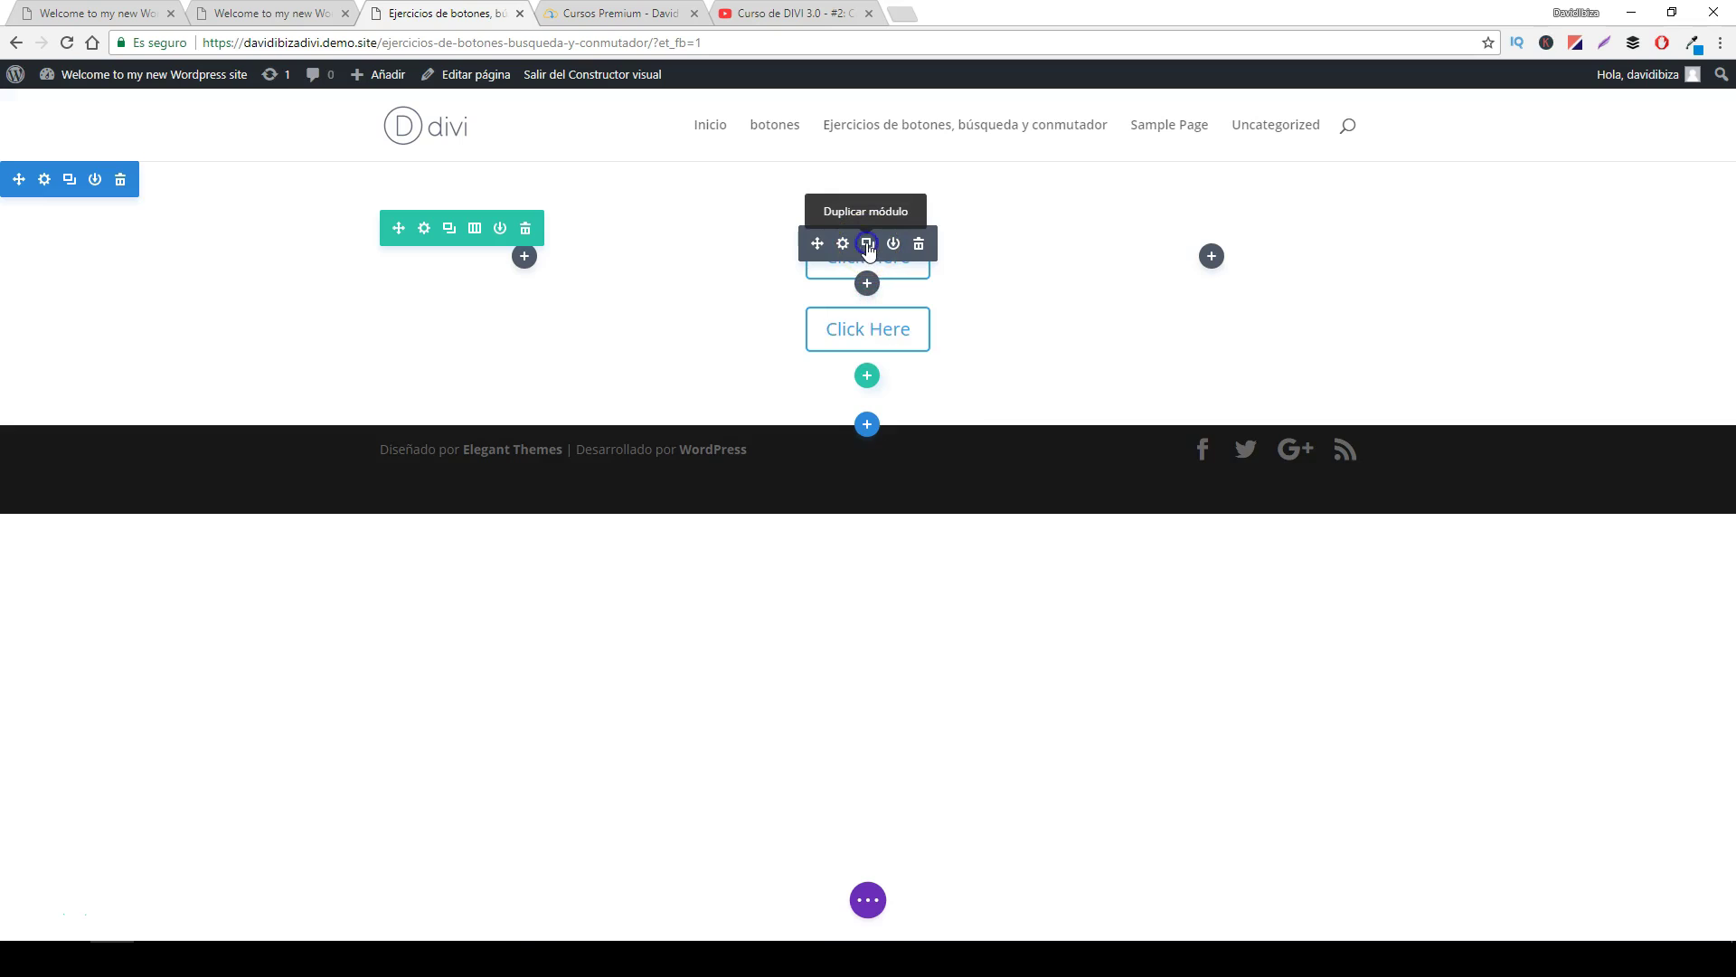
drag(816, 316, 1232, 263)
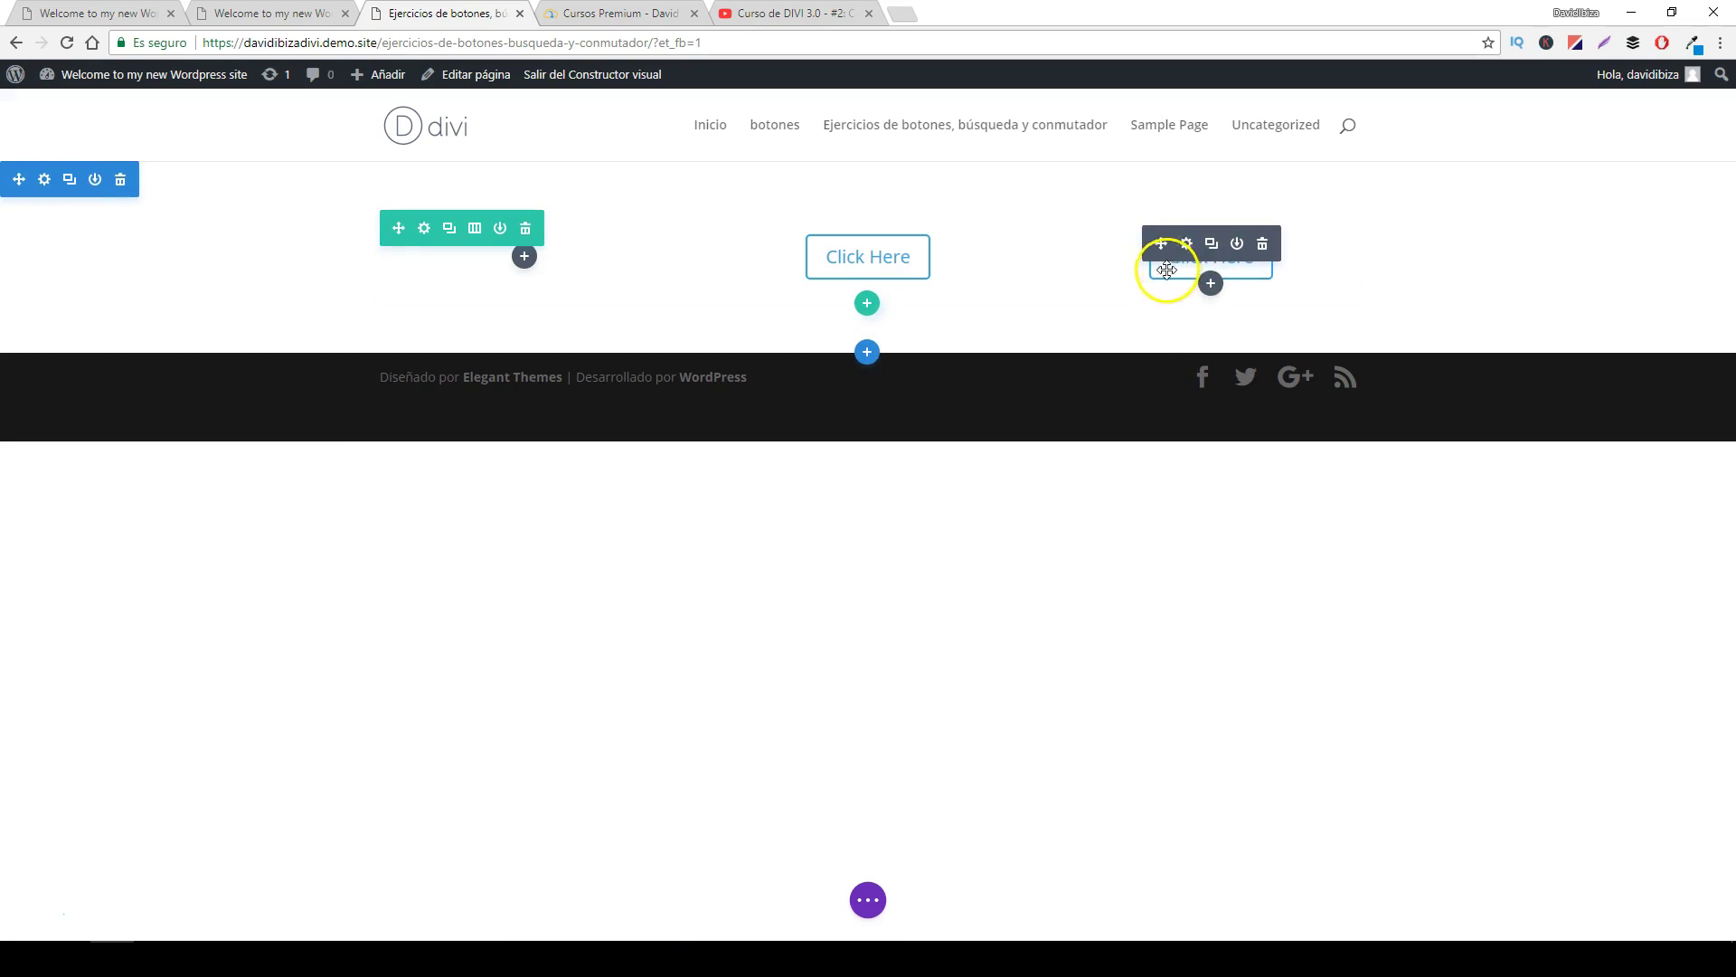
drag(1209, 280, 1130, 249)
- Check the sample buttons on the demo home page, and open the Botón design settings of the practice page's third-column button
click(303, 13)
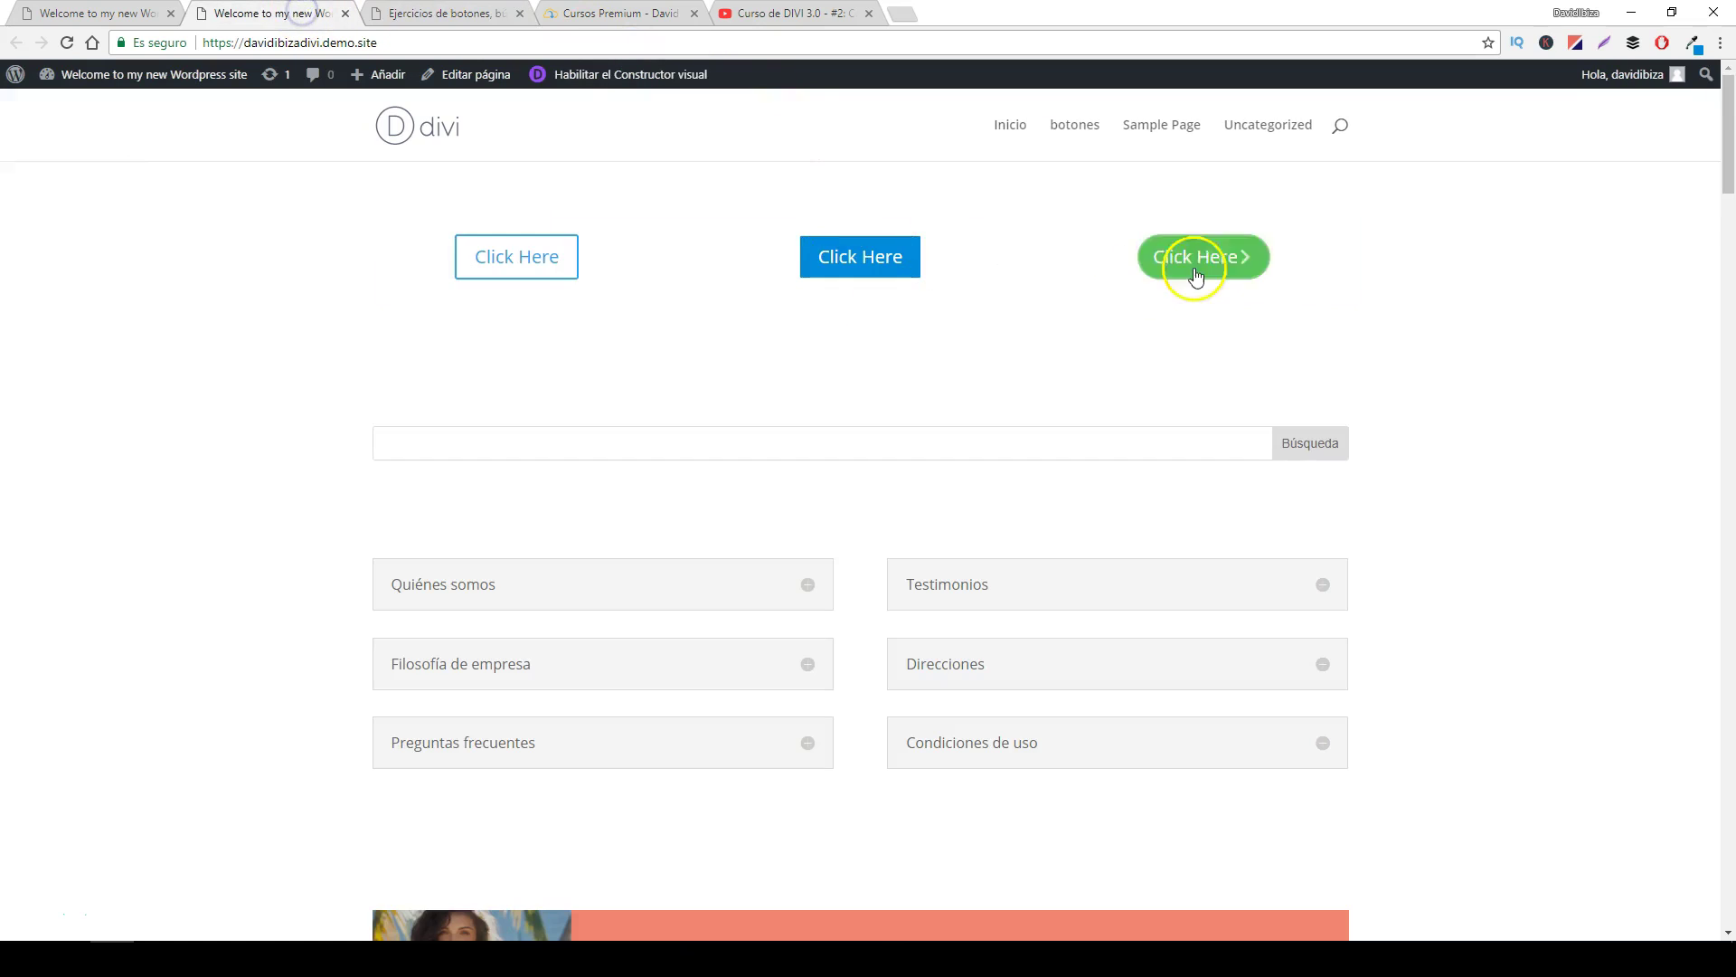
click(484, 17)
mouse_move(1186, 262)
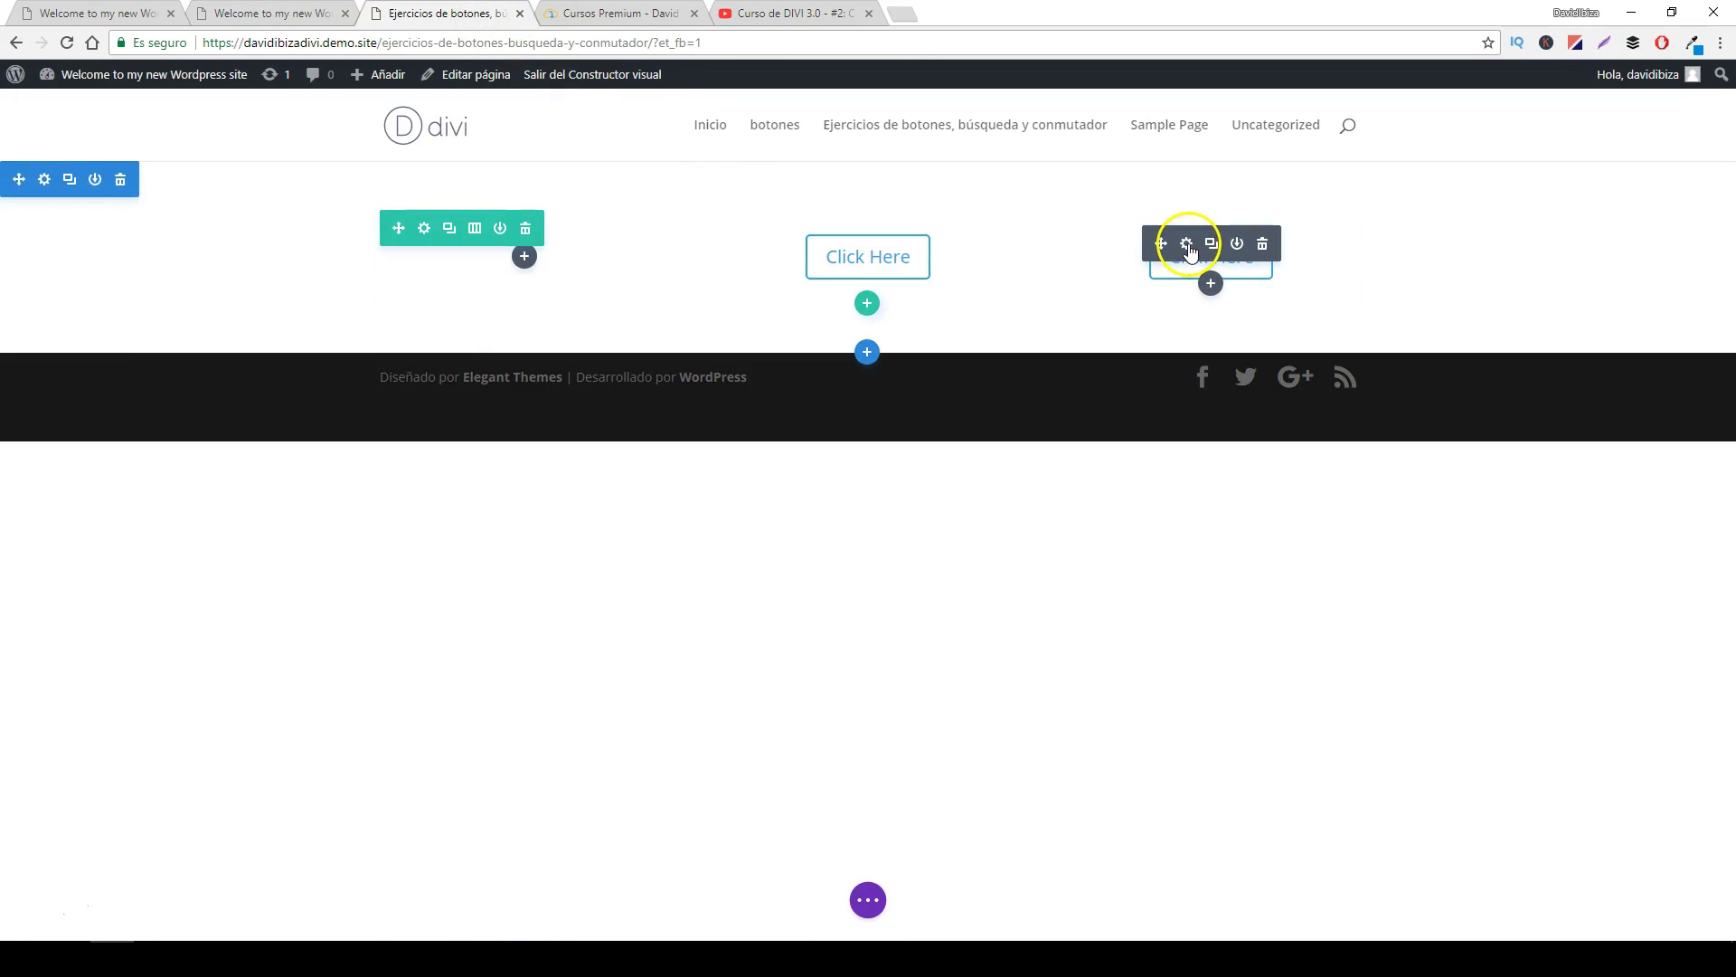
click(1188, 246)
click(195, 181)
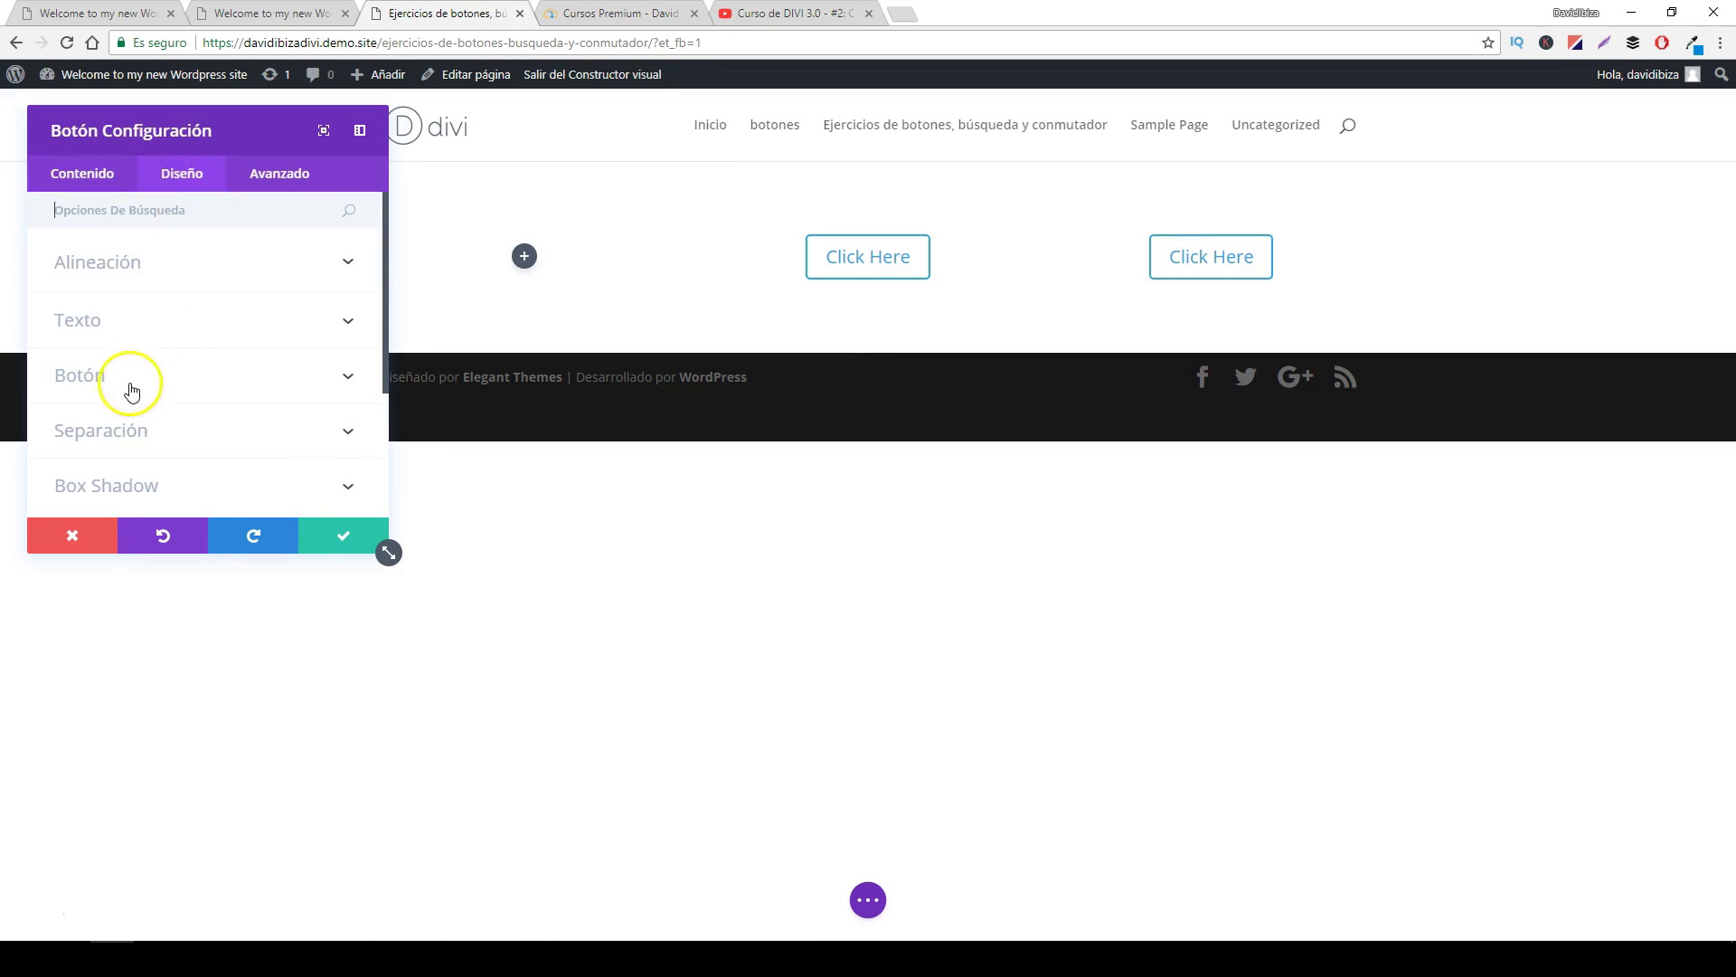
click(167, 378)
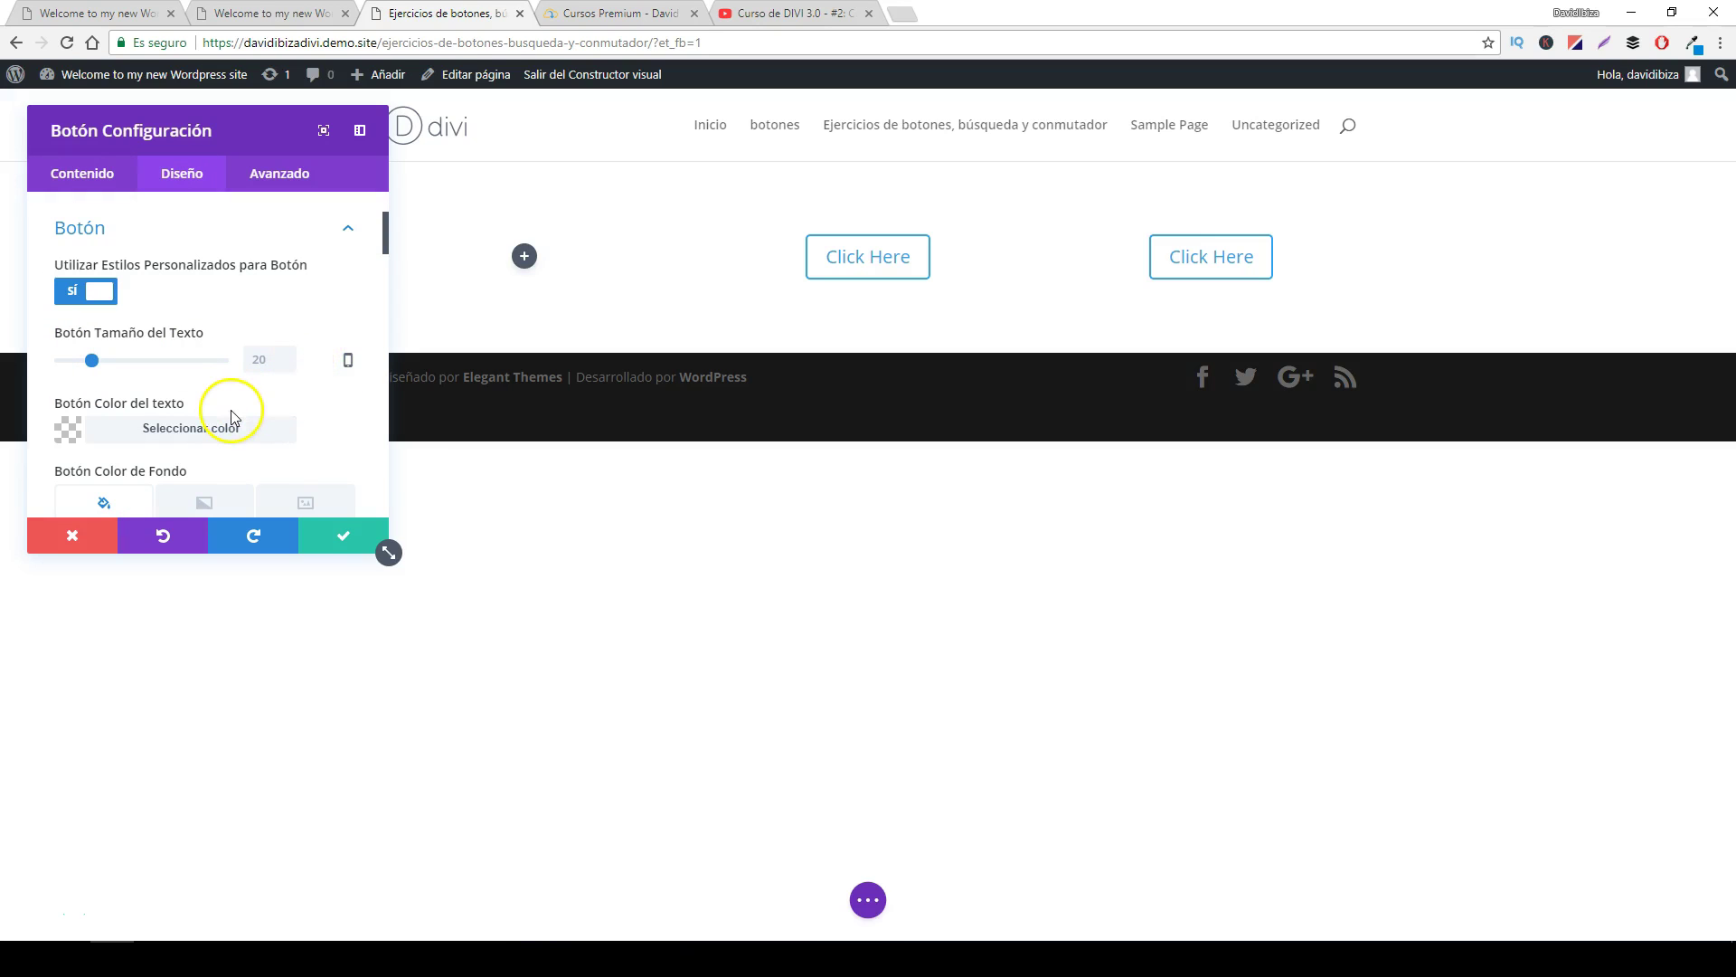
- Set the third-column button's text colour to white #ffffff and save the module
scroll(226, 412, down, 1)
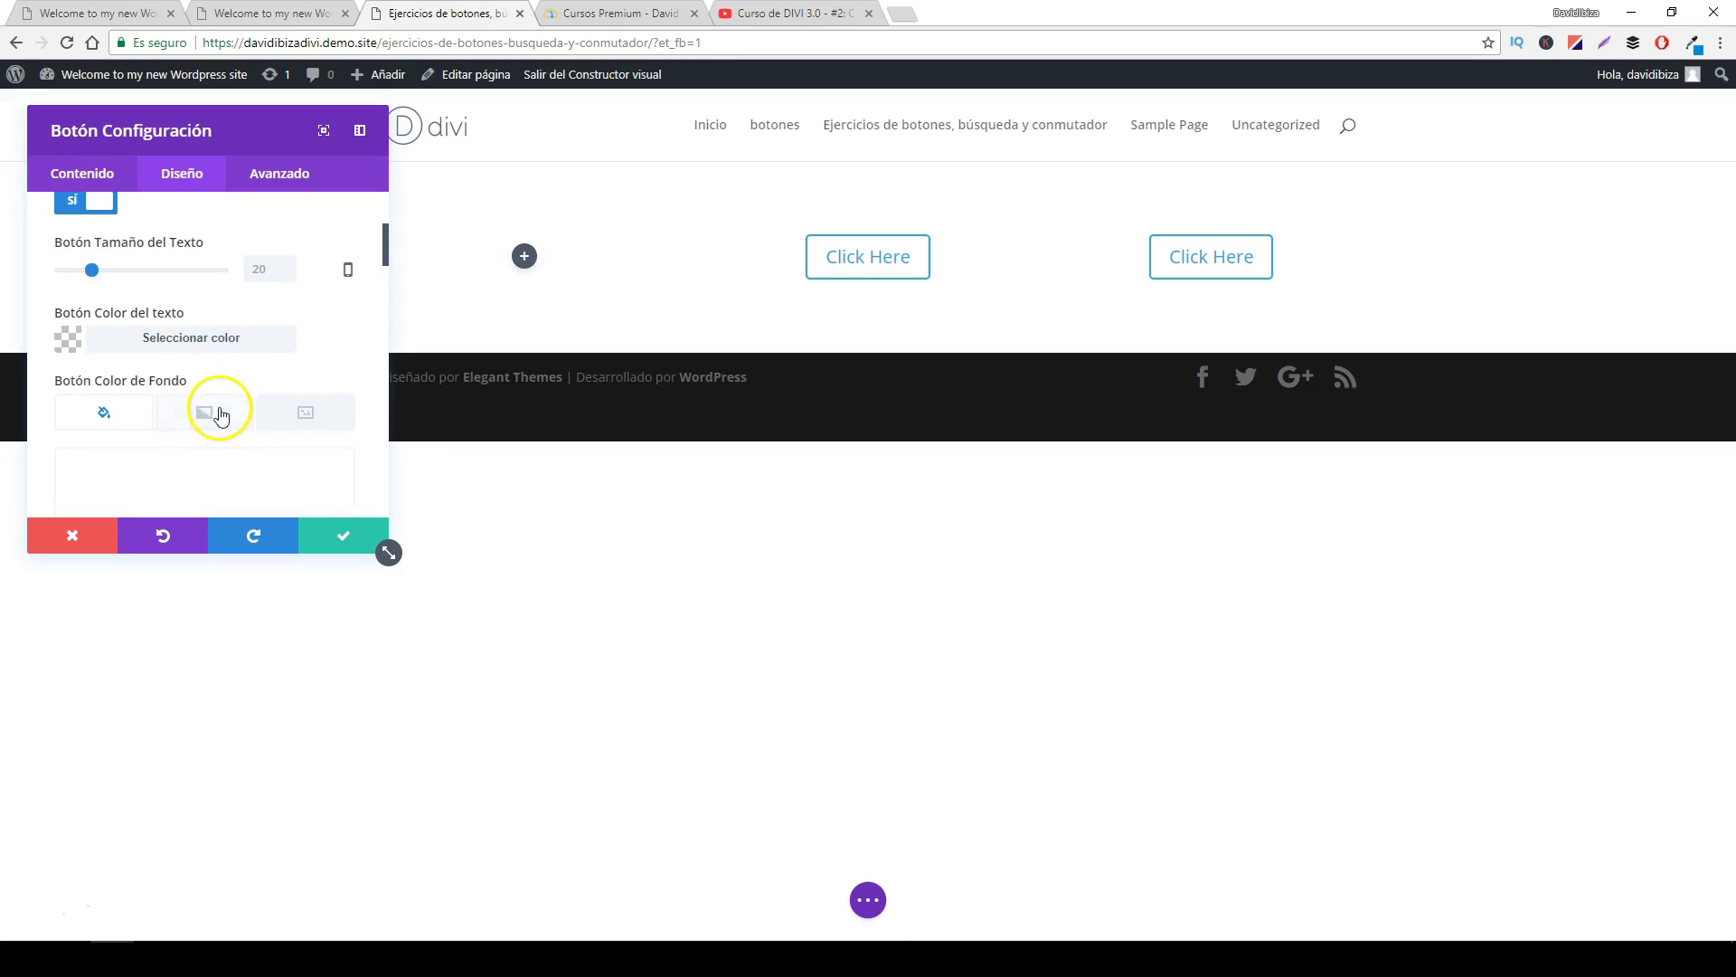
scroll(195, 366, up, 1)
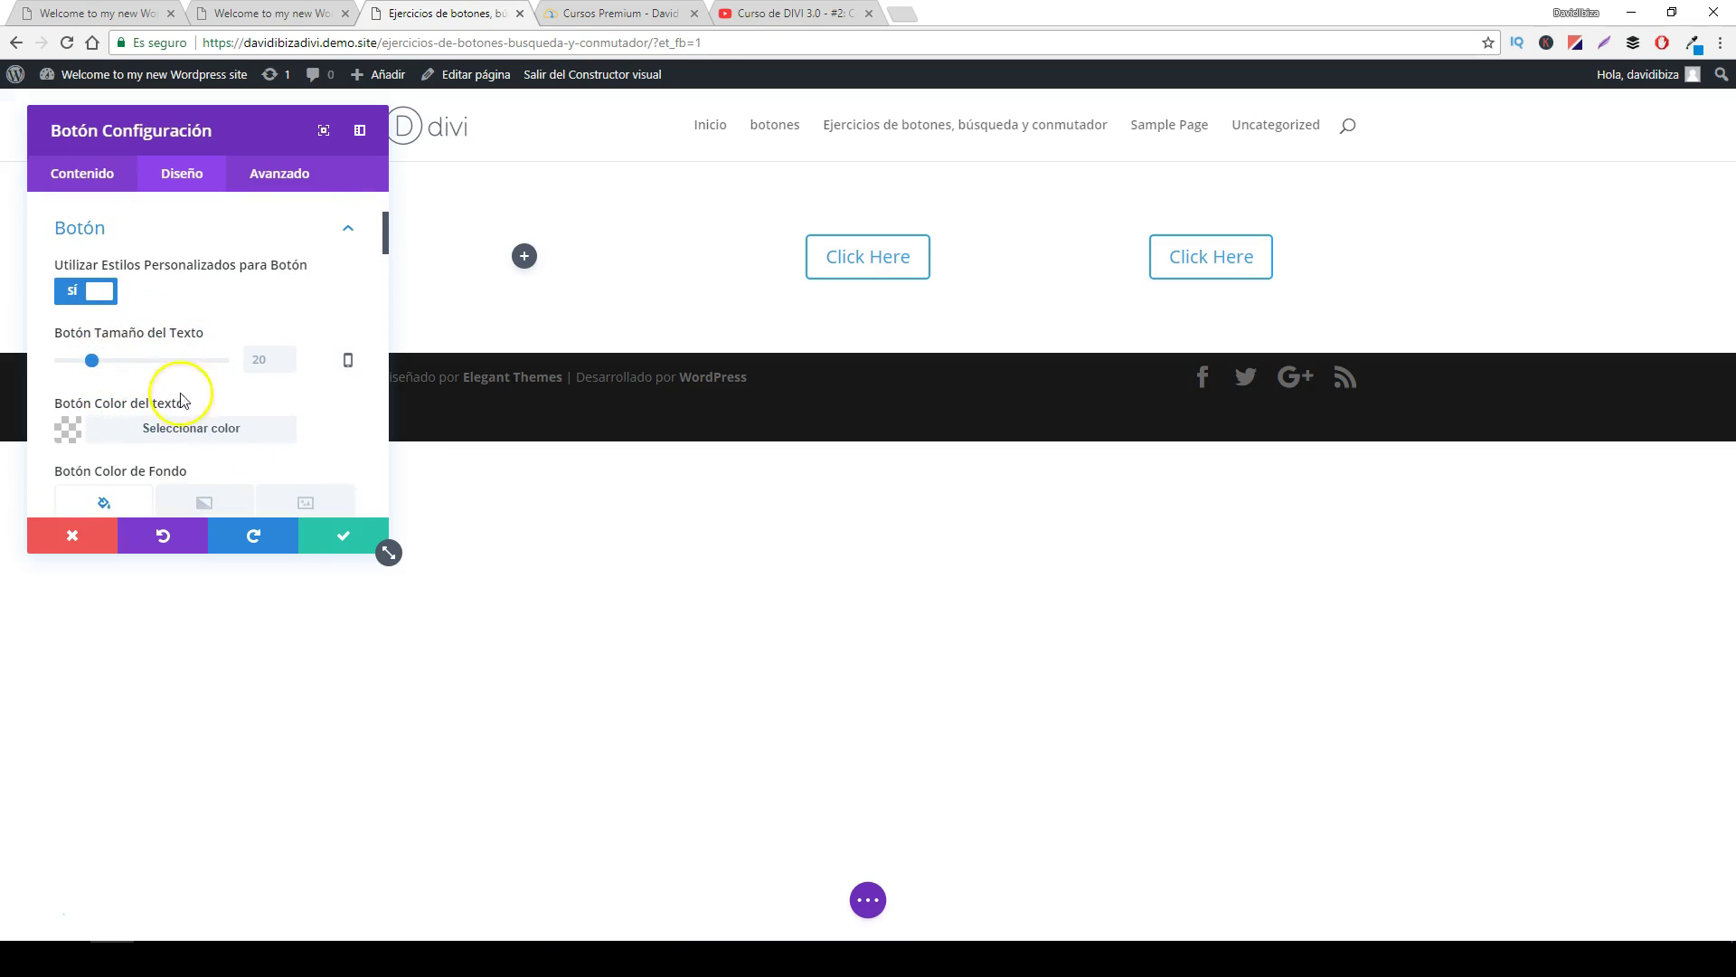
scroll(182, 401, down, 1)
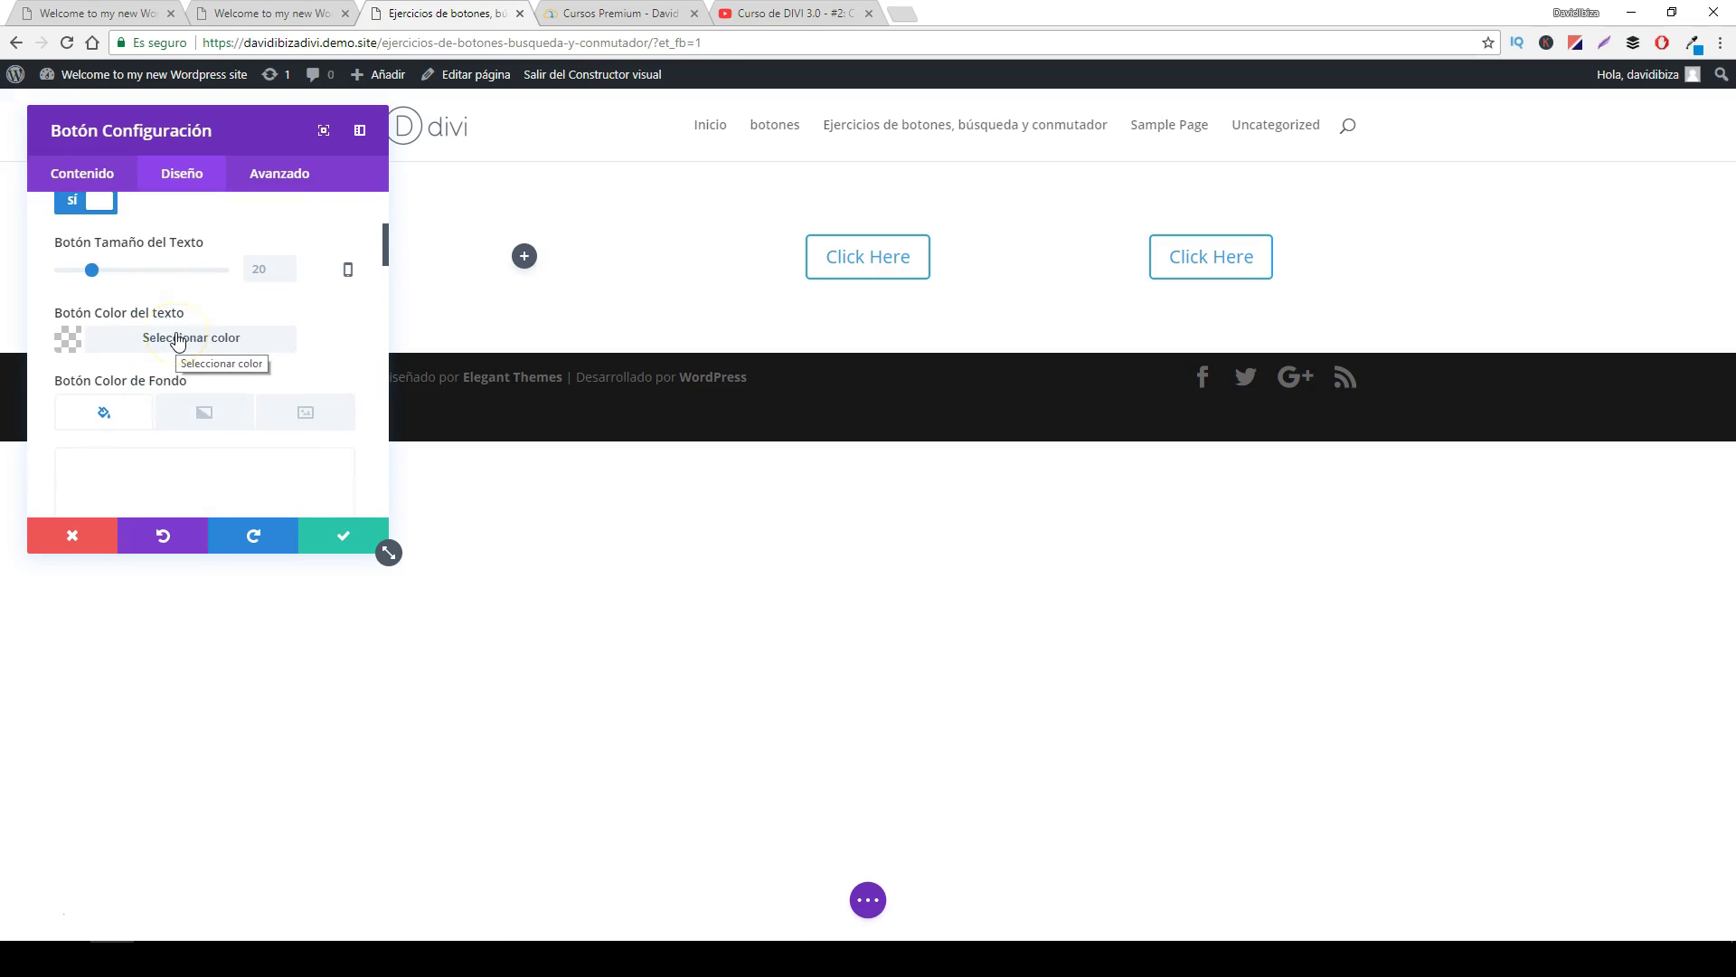
click(180, 341)
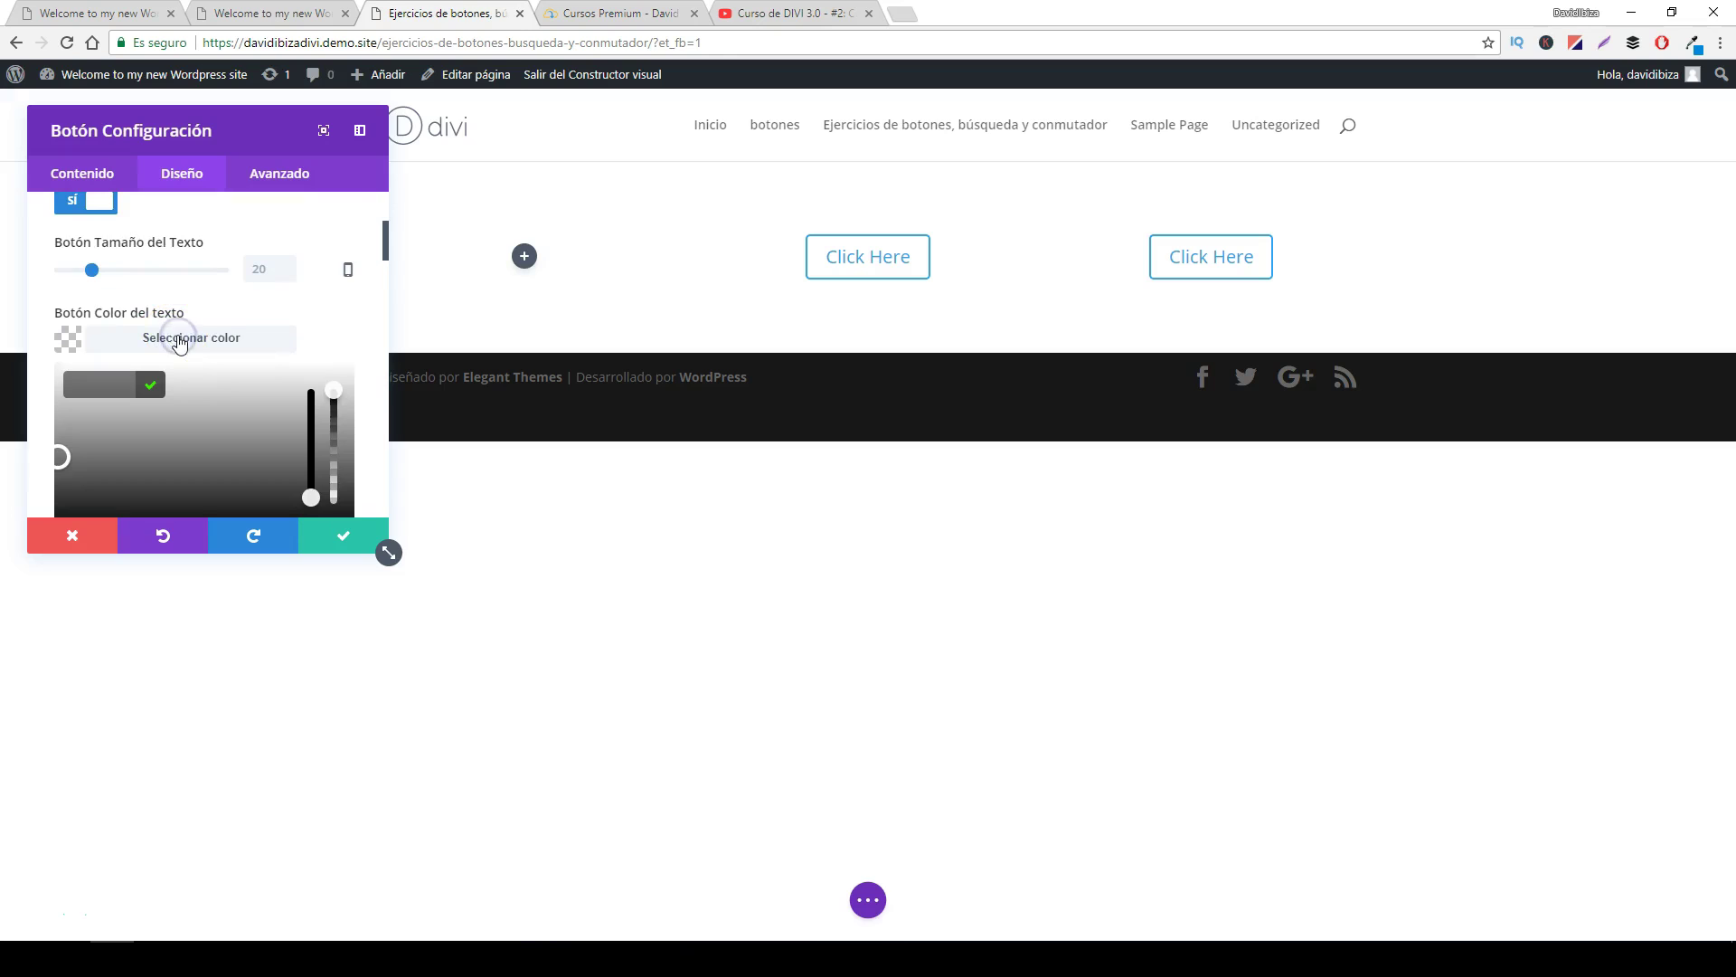
scroll(206, 398, down, 1)
click(115, 445)
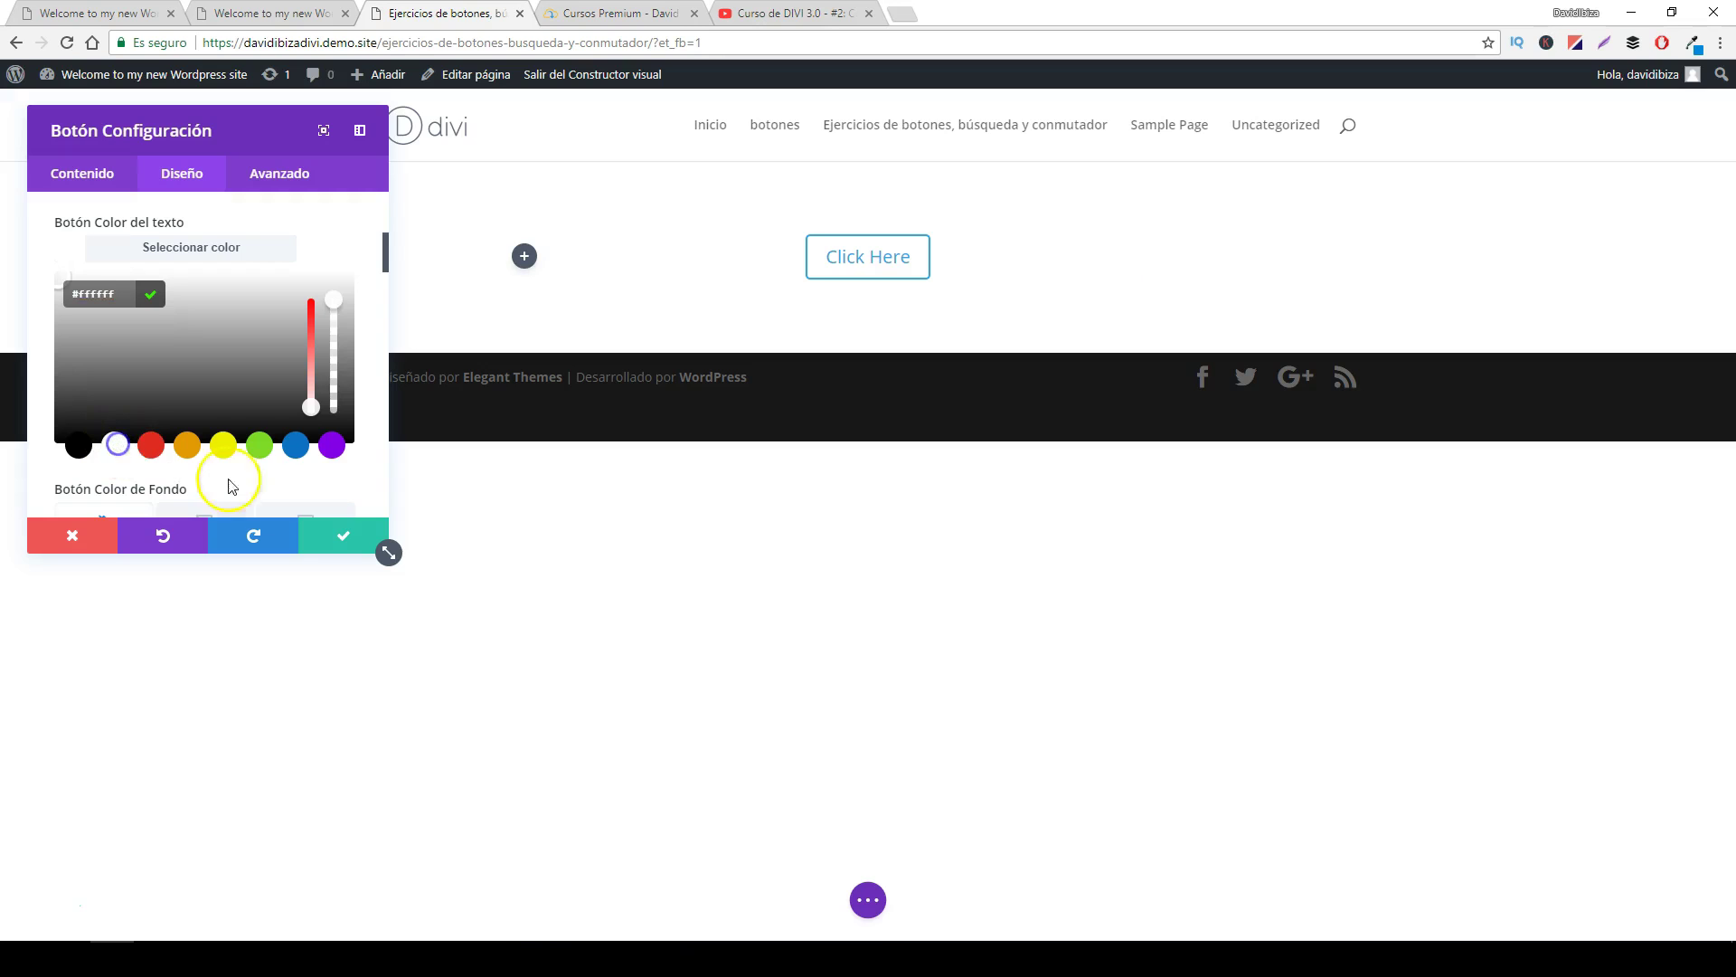
click(344, 535)
- Reopen the third-column button's design settings and set its background colour to blue #0c71c3
drag(217, 259, 1182, 260)
click(1189, 244)
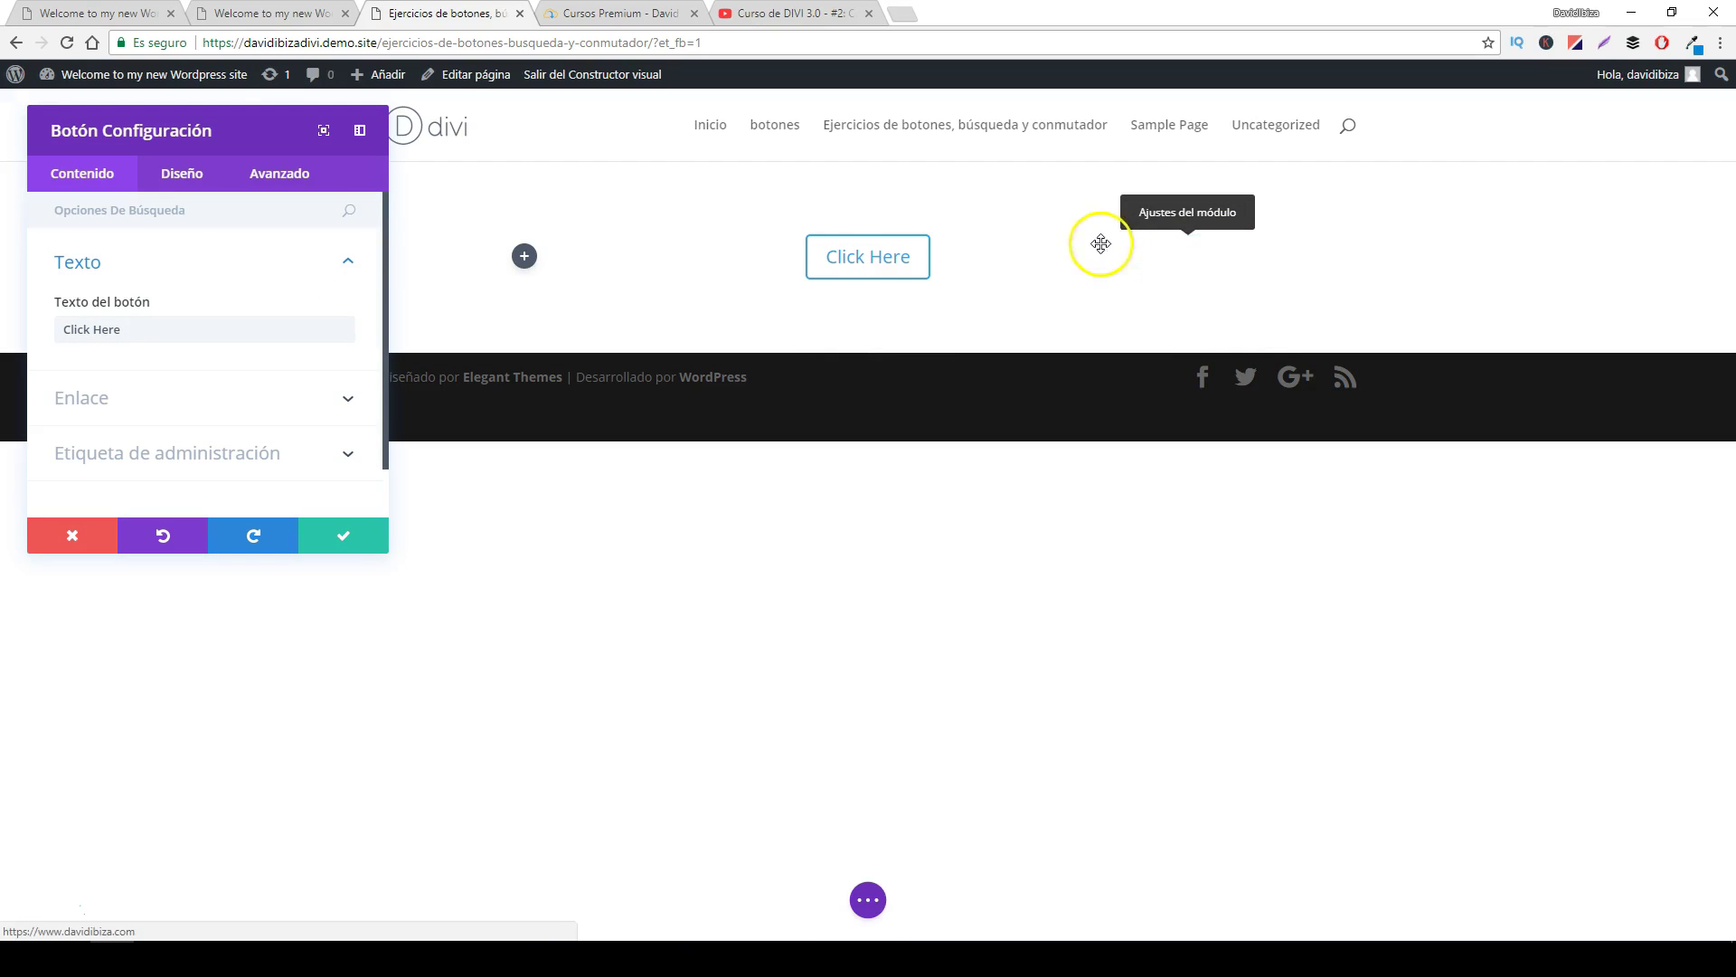
click(182, 173)
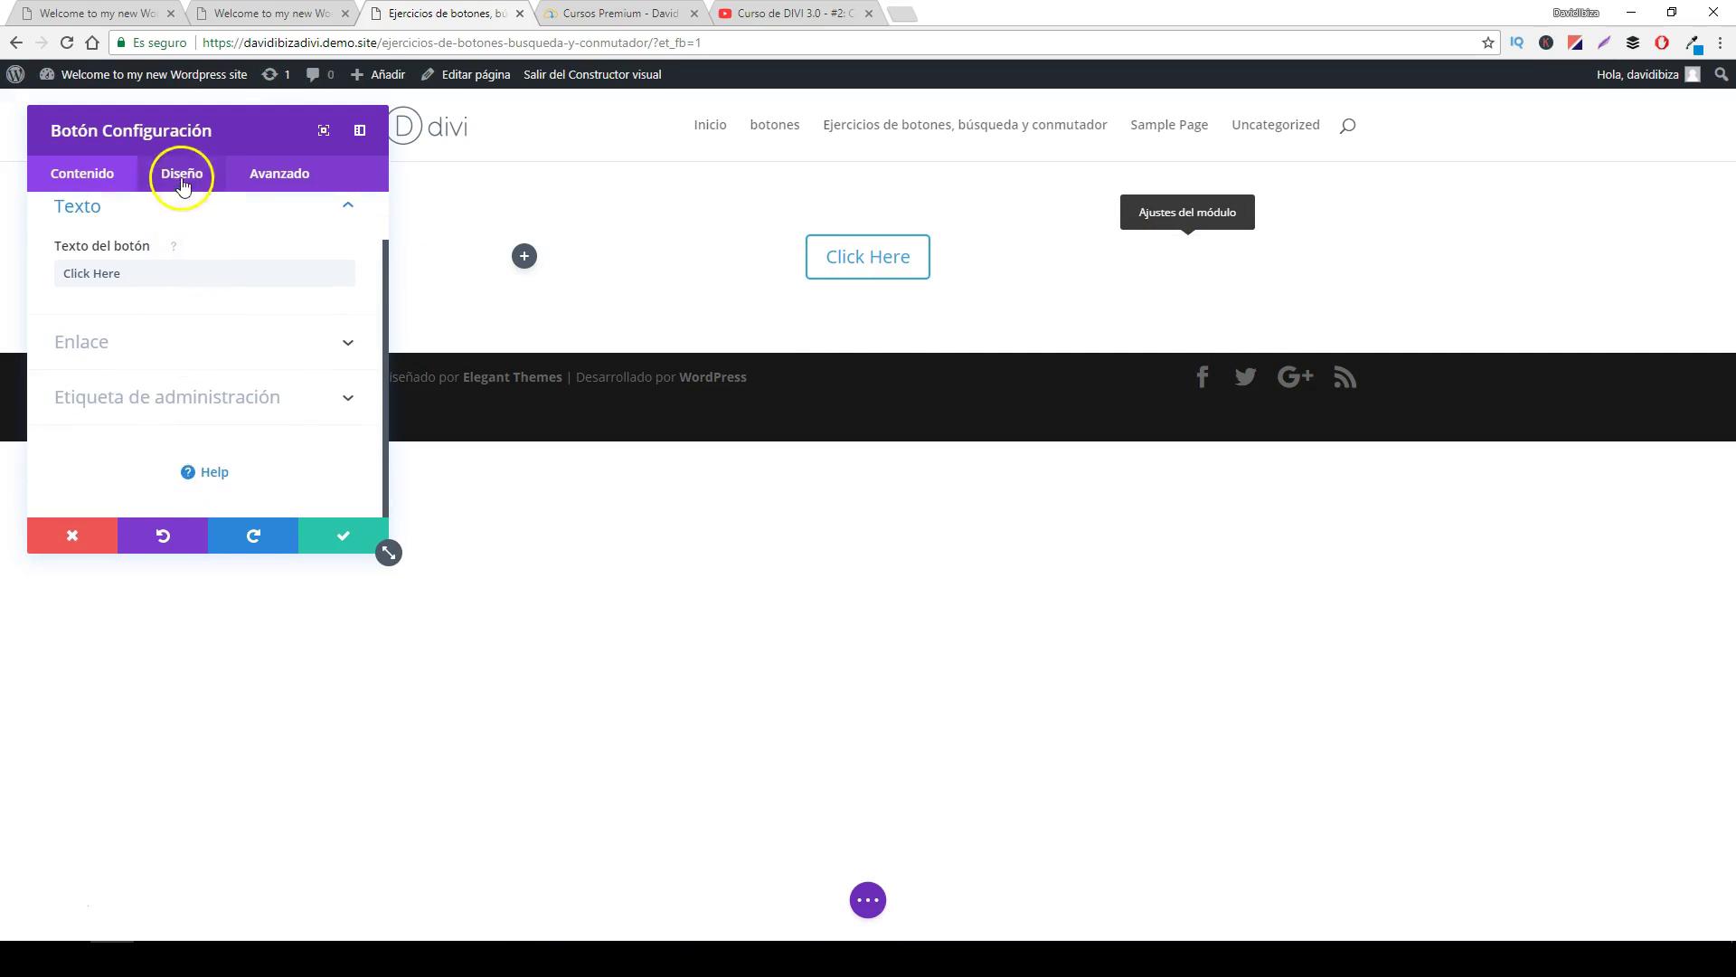
click(113, 379)
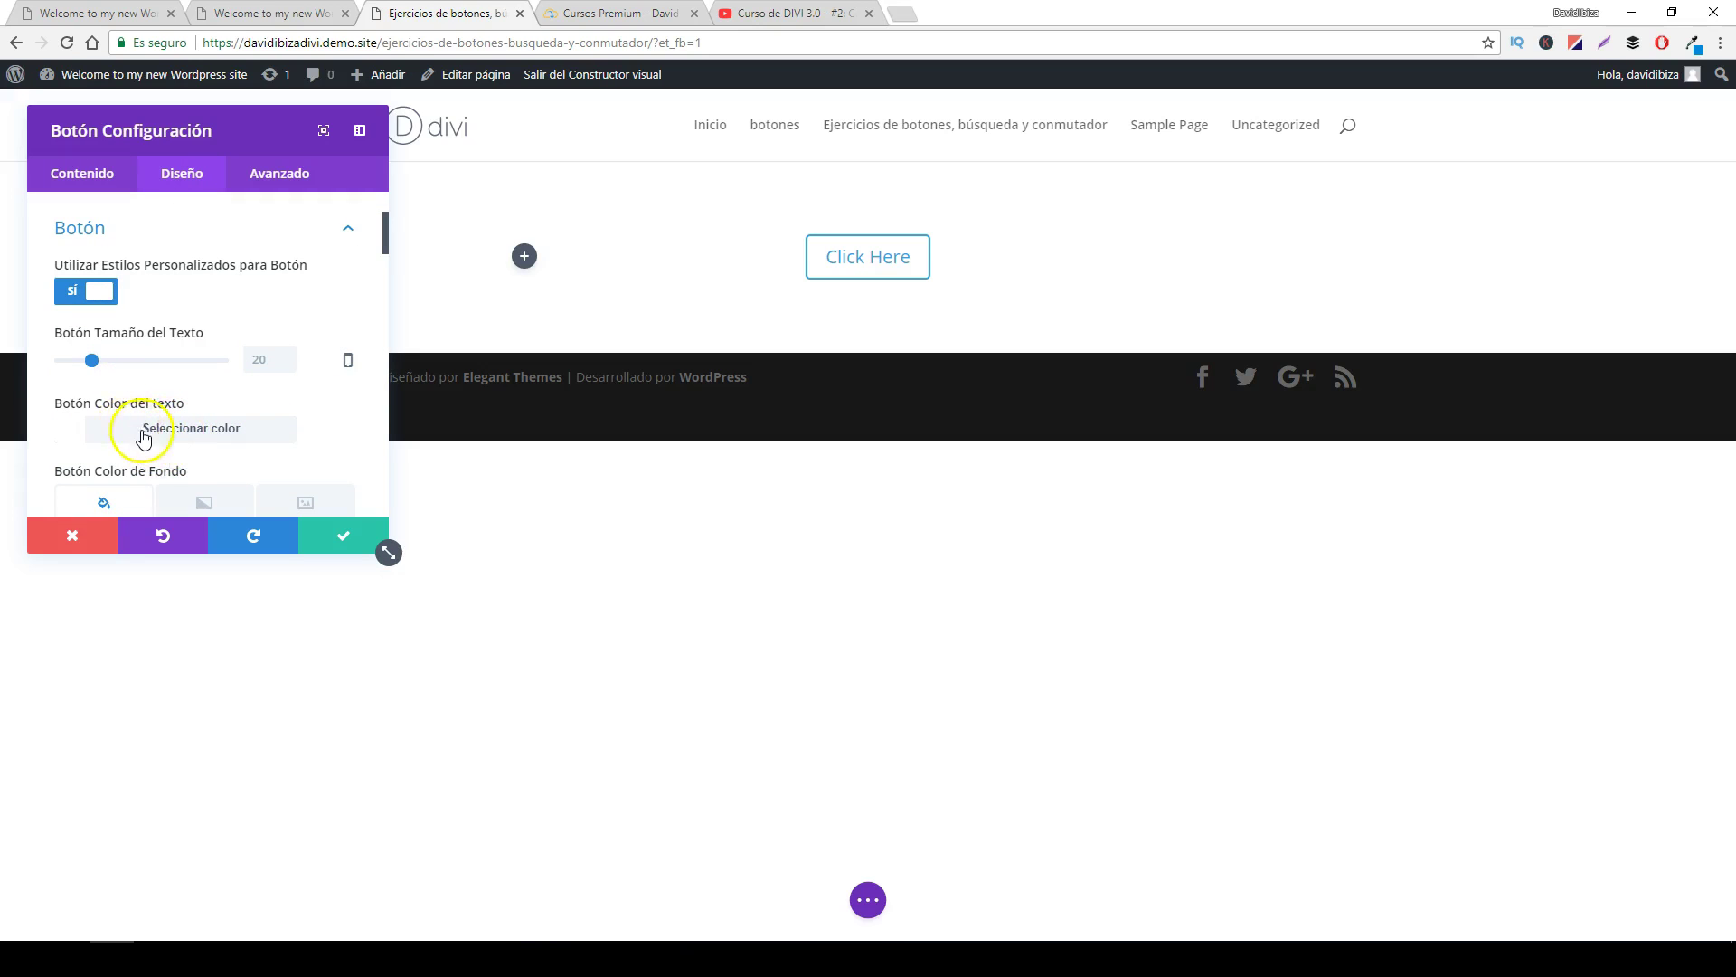
scroll(172, 425, down, 1)
click(203, 346)
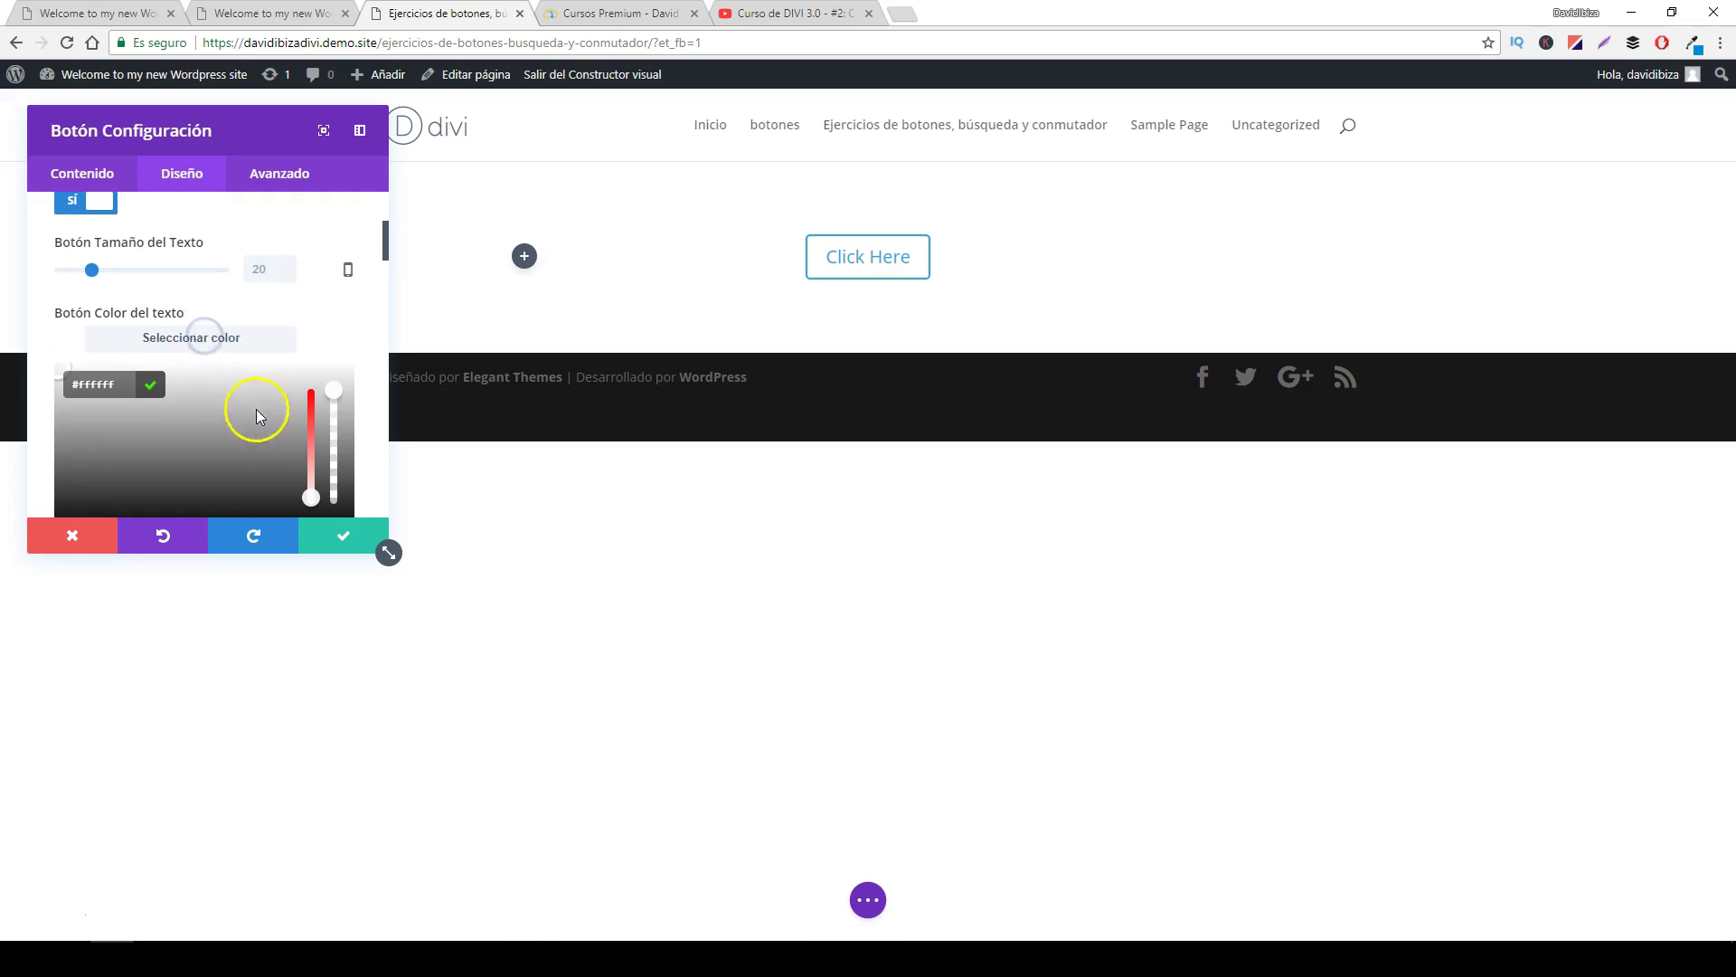
scroll(226, 398, down, 1)
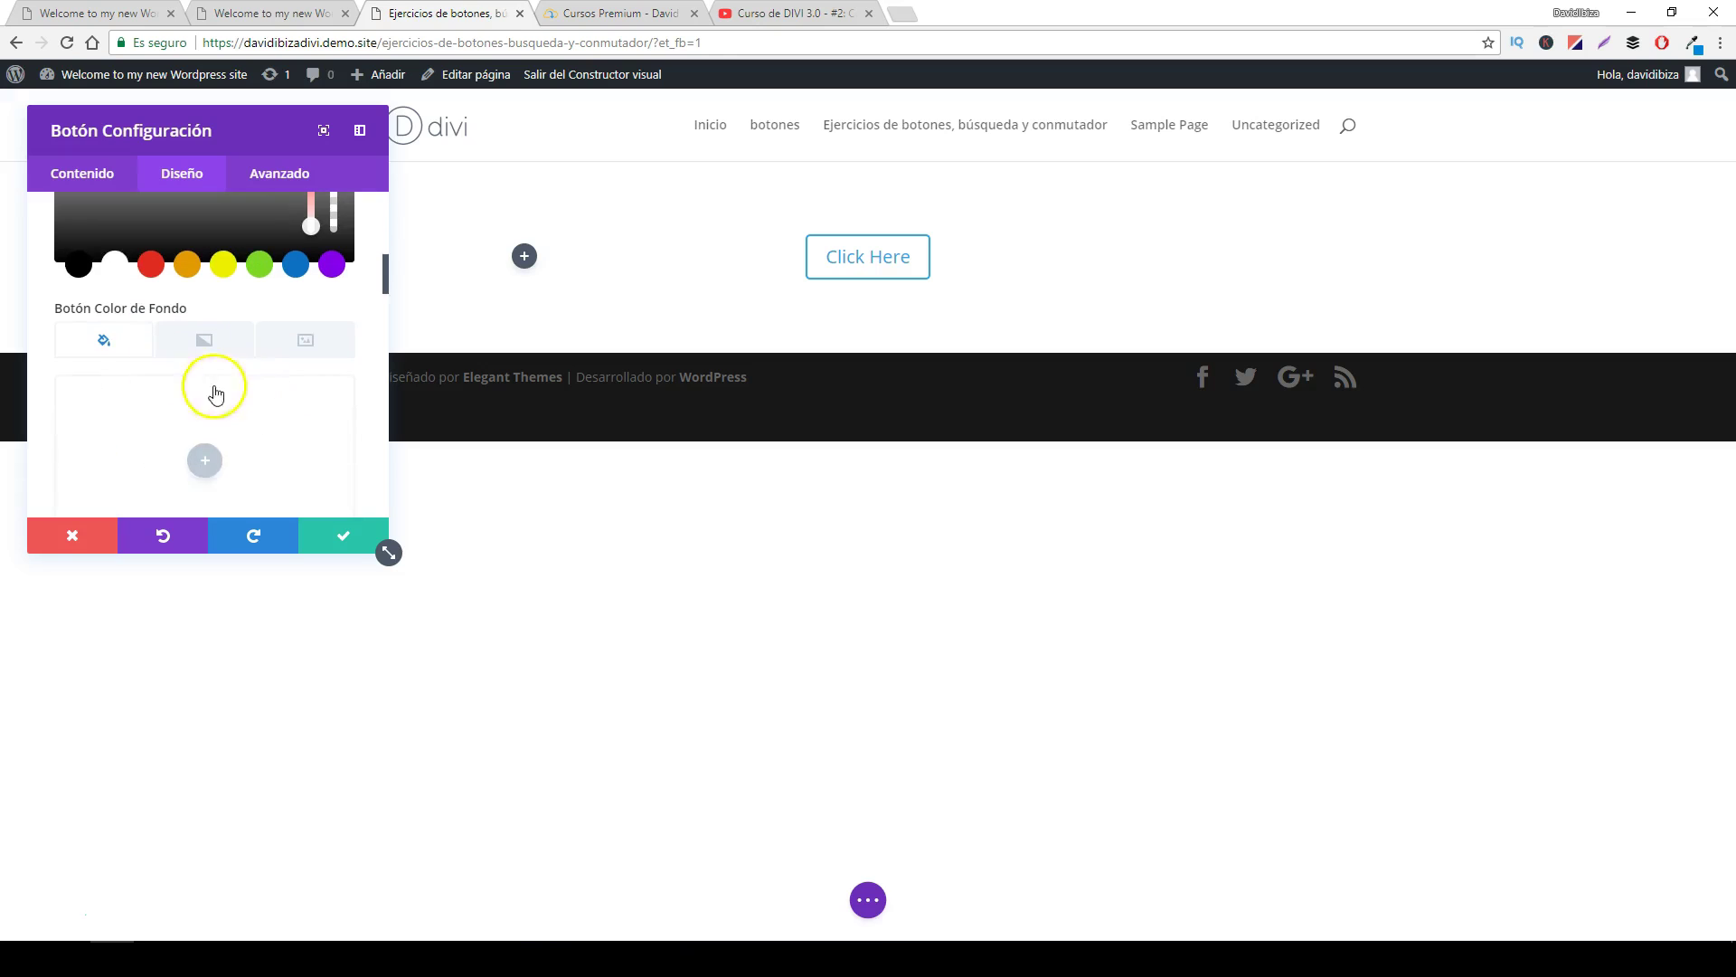
click(115, 265)
scroll(262, 428, down, 3)
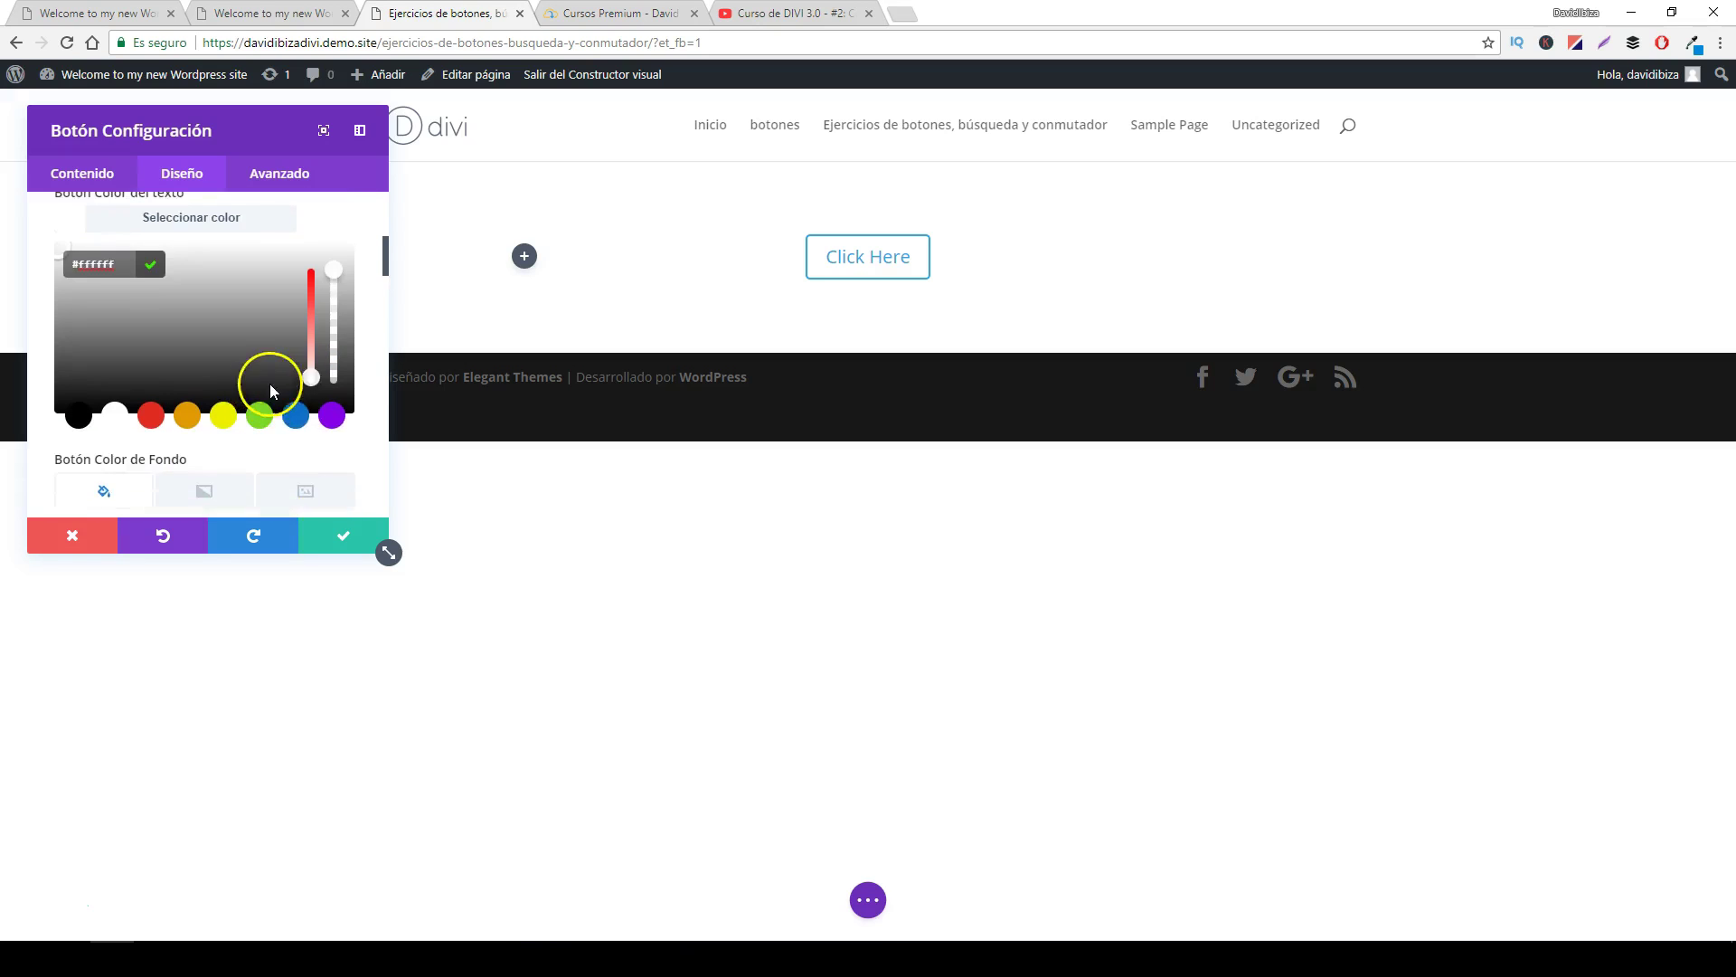
click(204, 432)
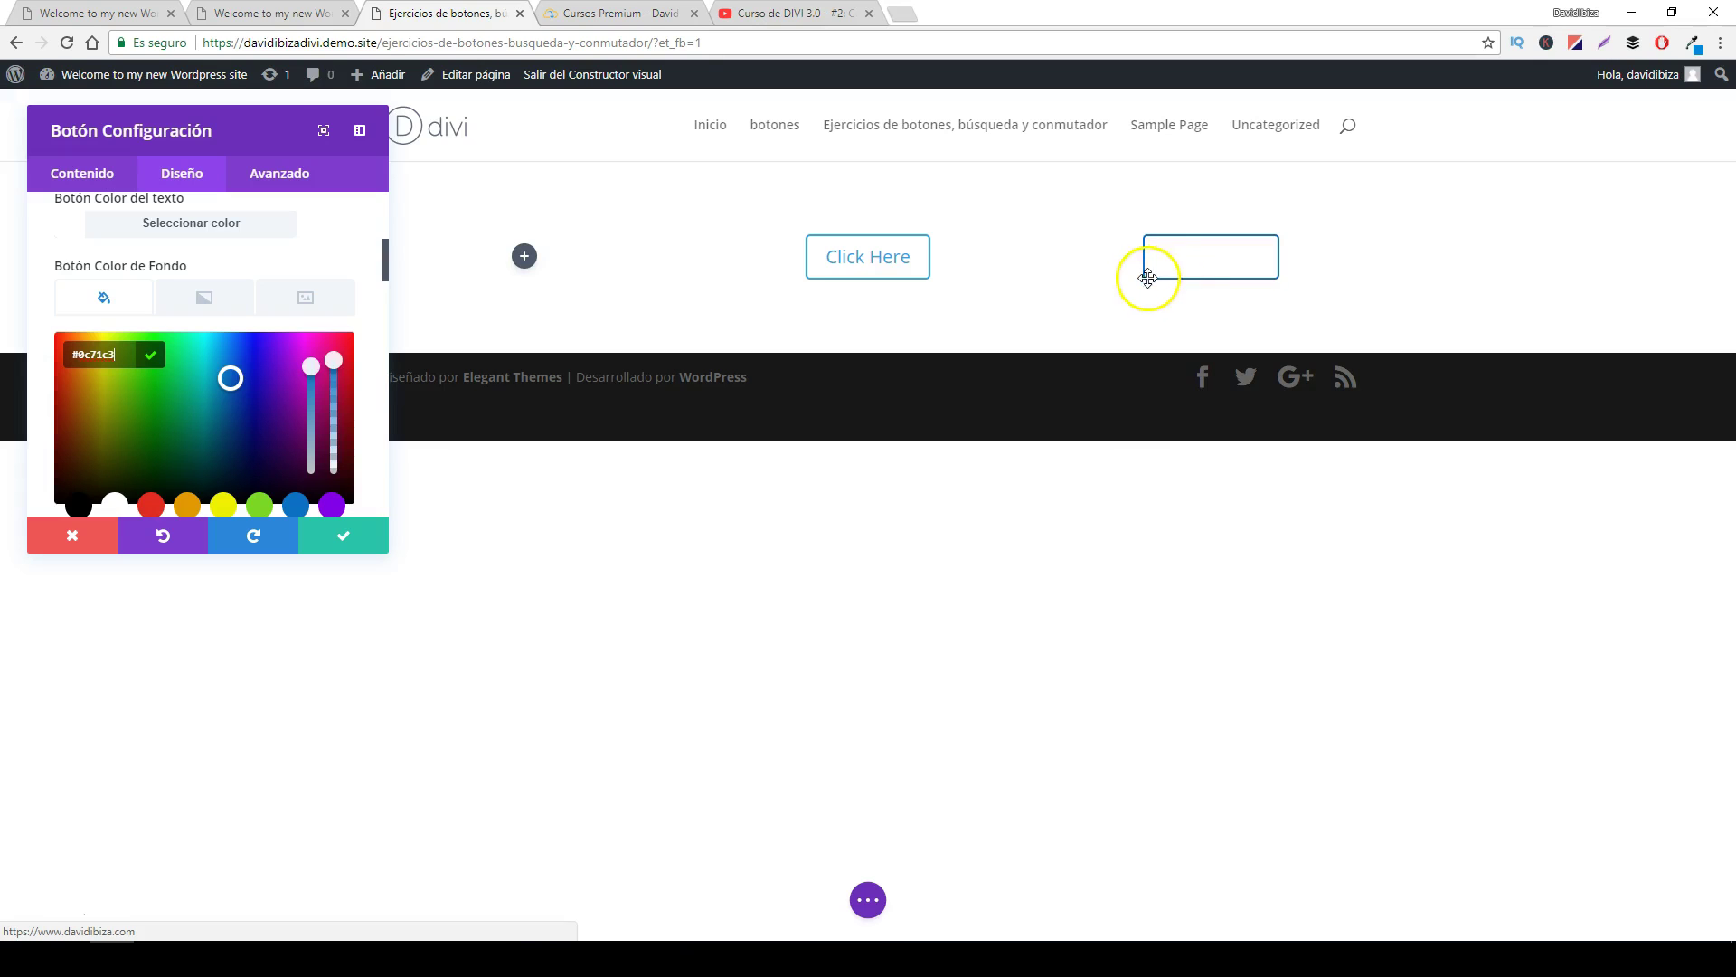
- Set the third-column button's hover text colour to white #ffffff
scroll(347, 353, down, 2)
scroll(347, 353, down, 7)
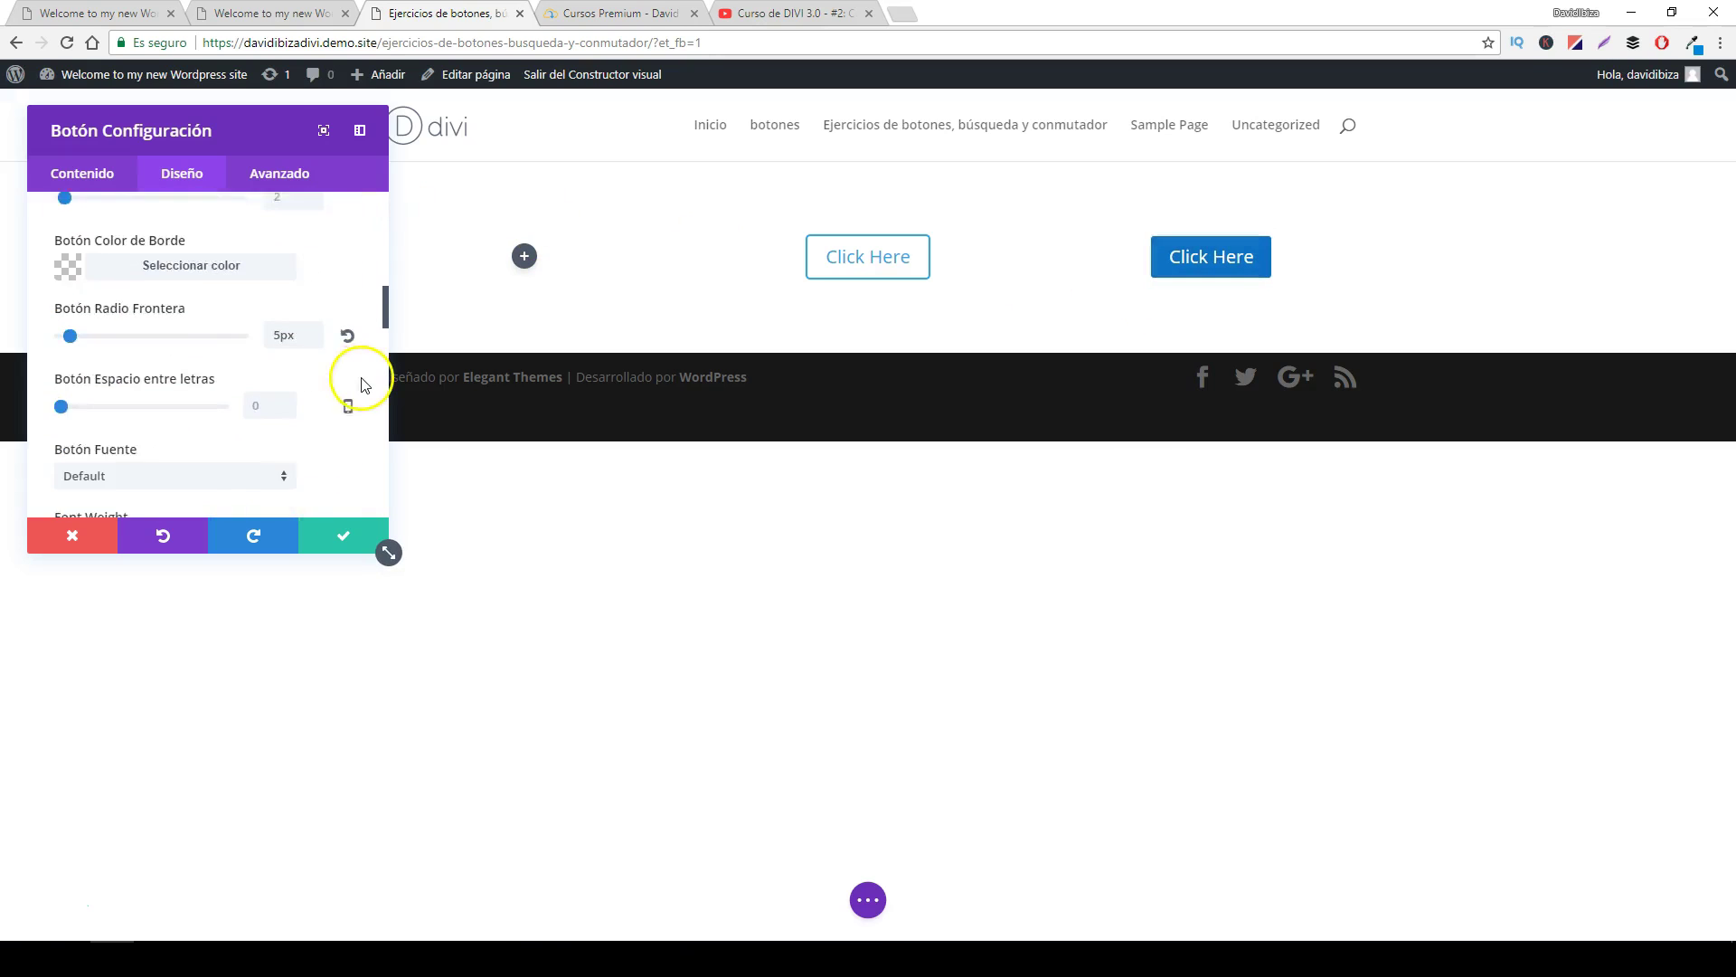
scroll(362, 388, down, 2)
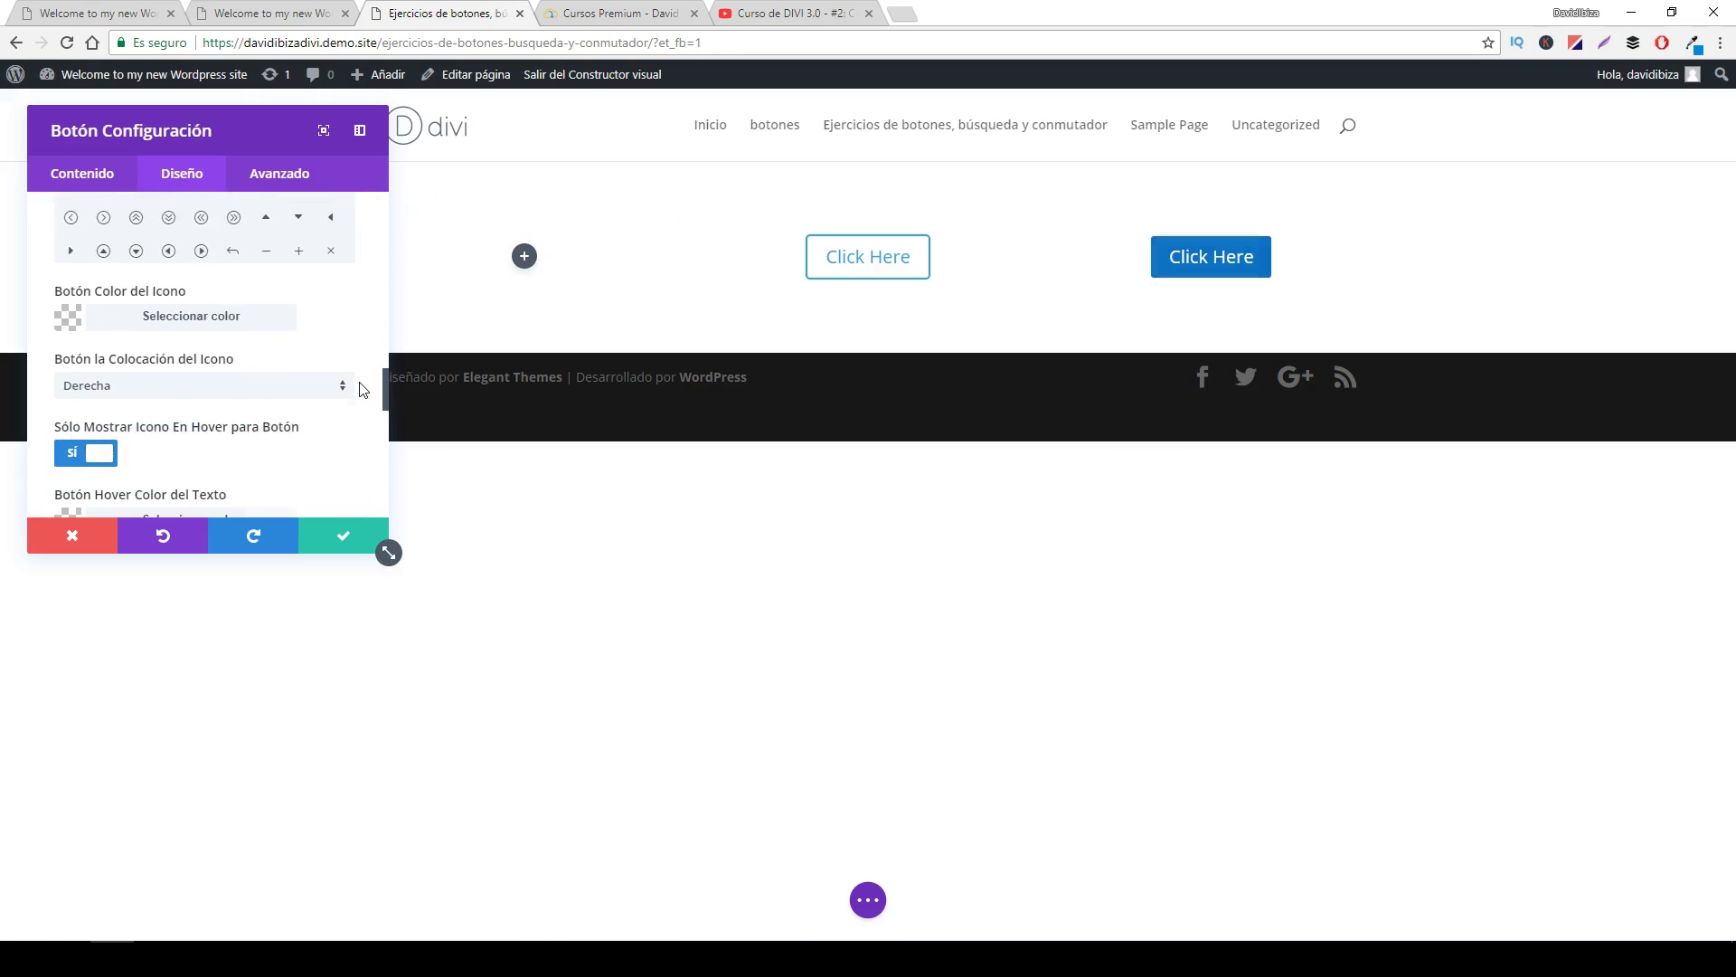
scroll(279, 419, down, 2)
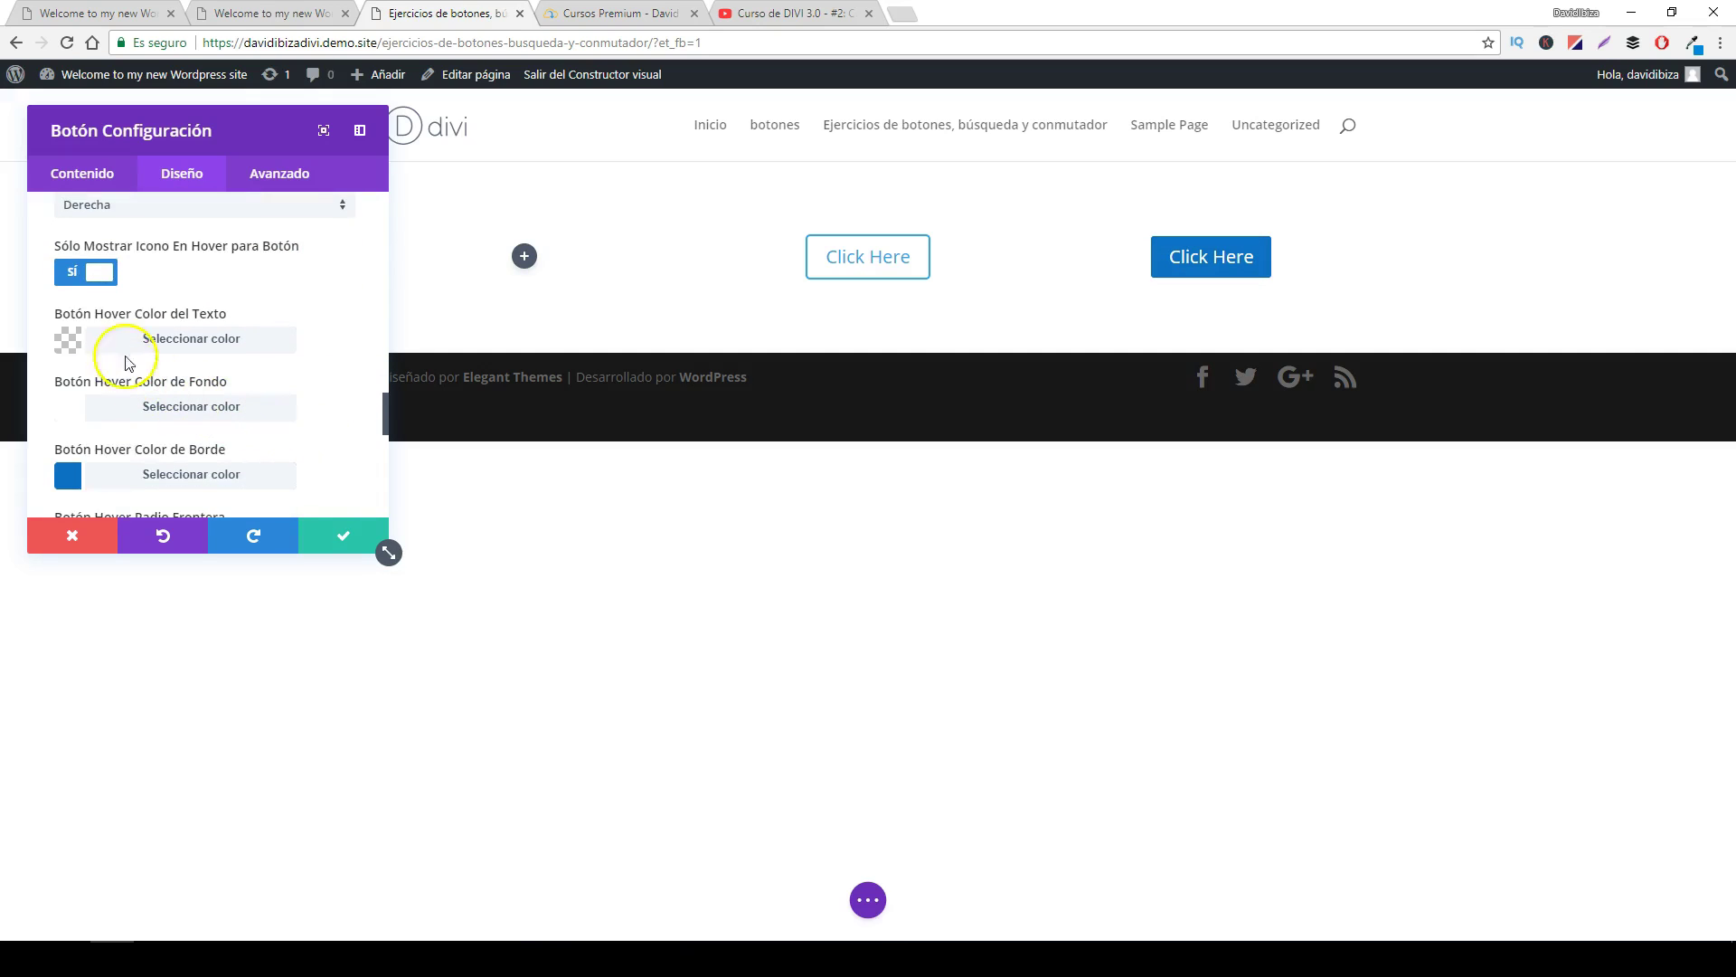
click(199, 340)
scroll(168, 488, down, 2)
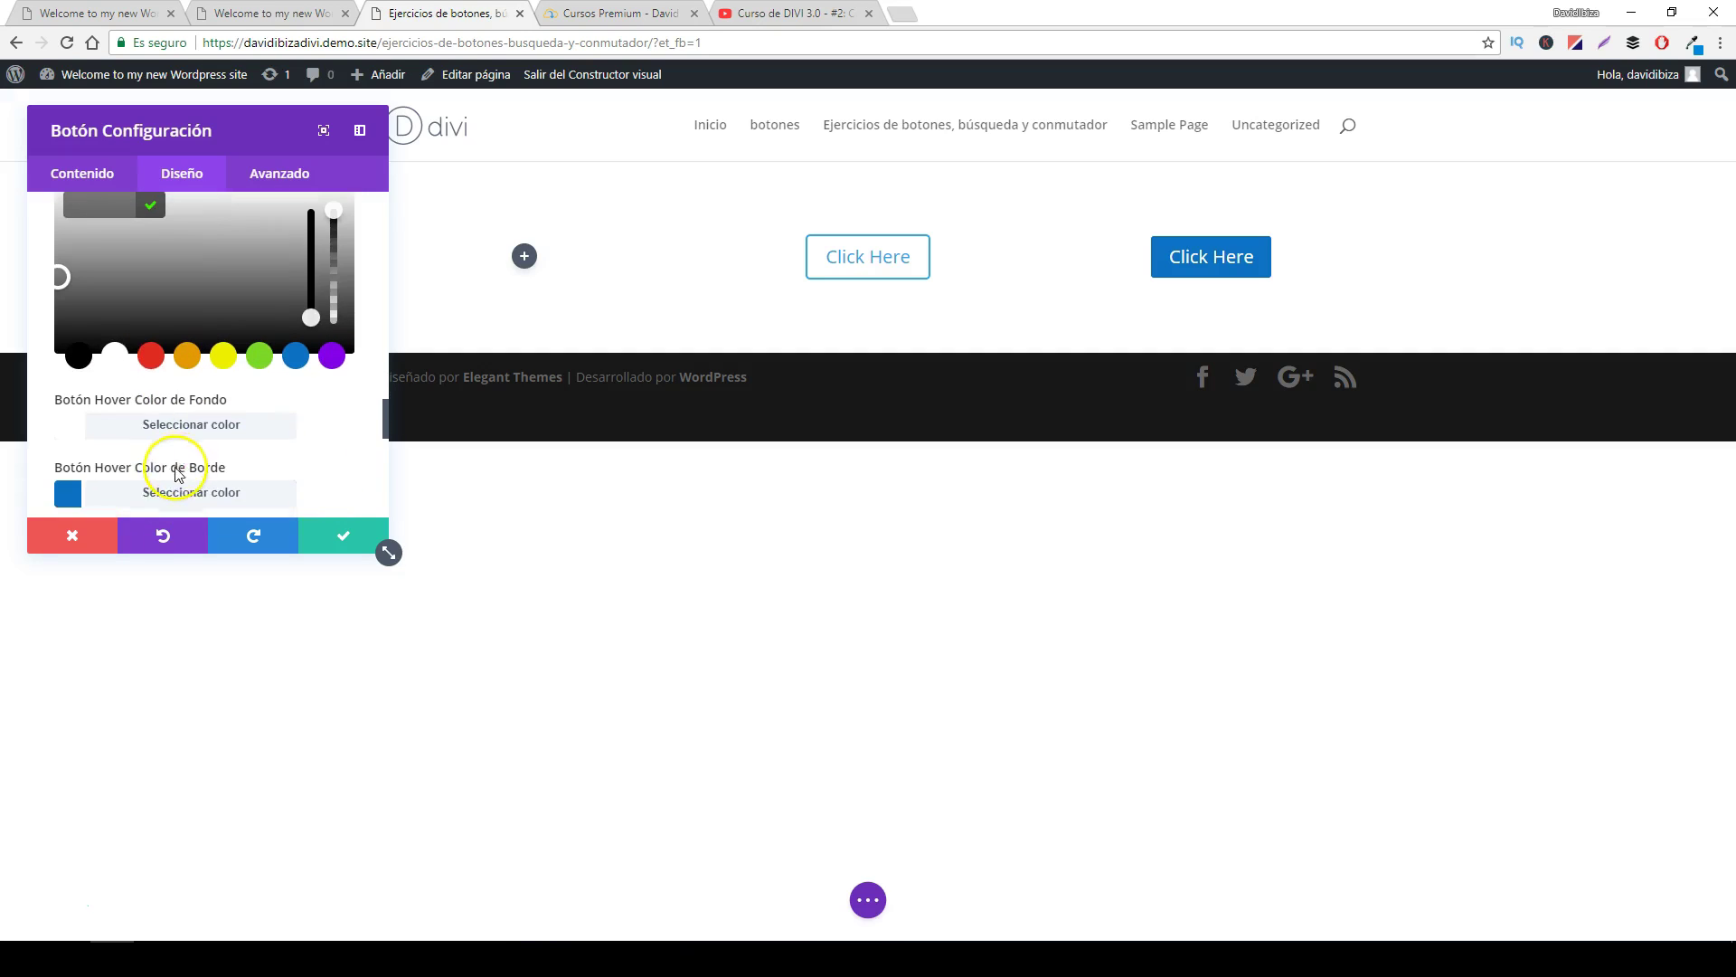
click(118, 360)
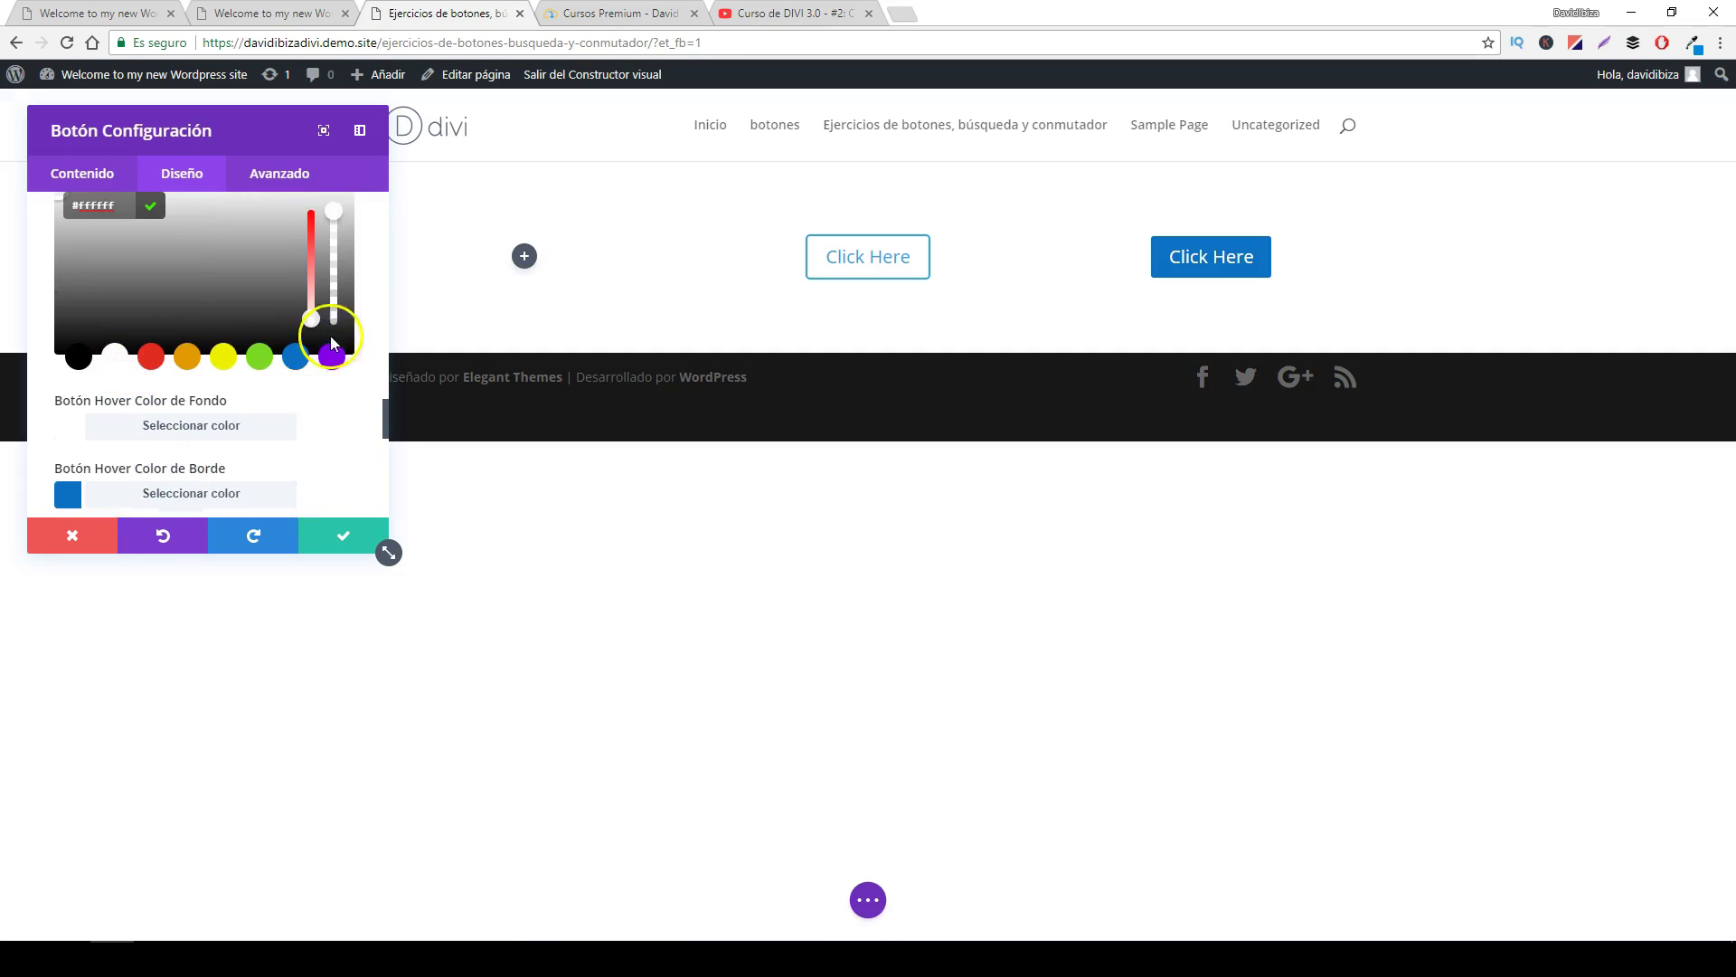
- Set the button's hover background colour to blue #0c71c3, compare it with the demo page's samples, and save the module
scroll(360, 318, down, 1)
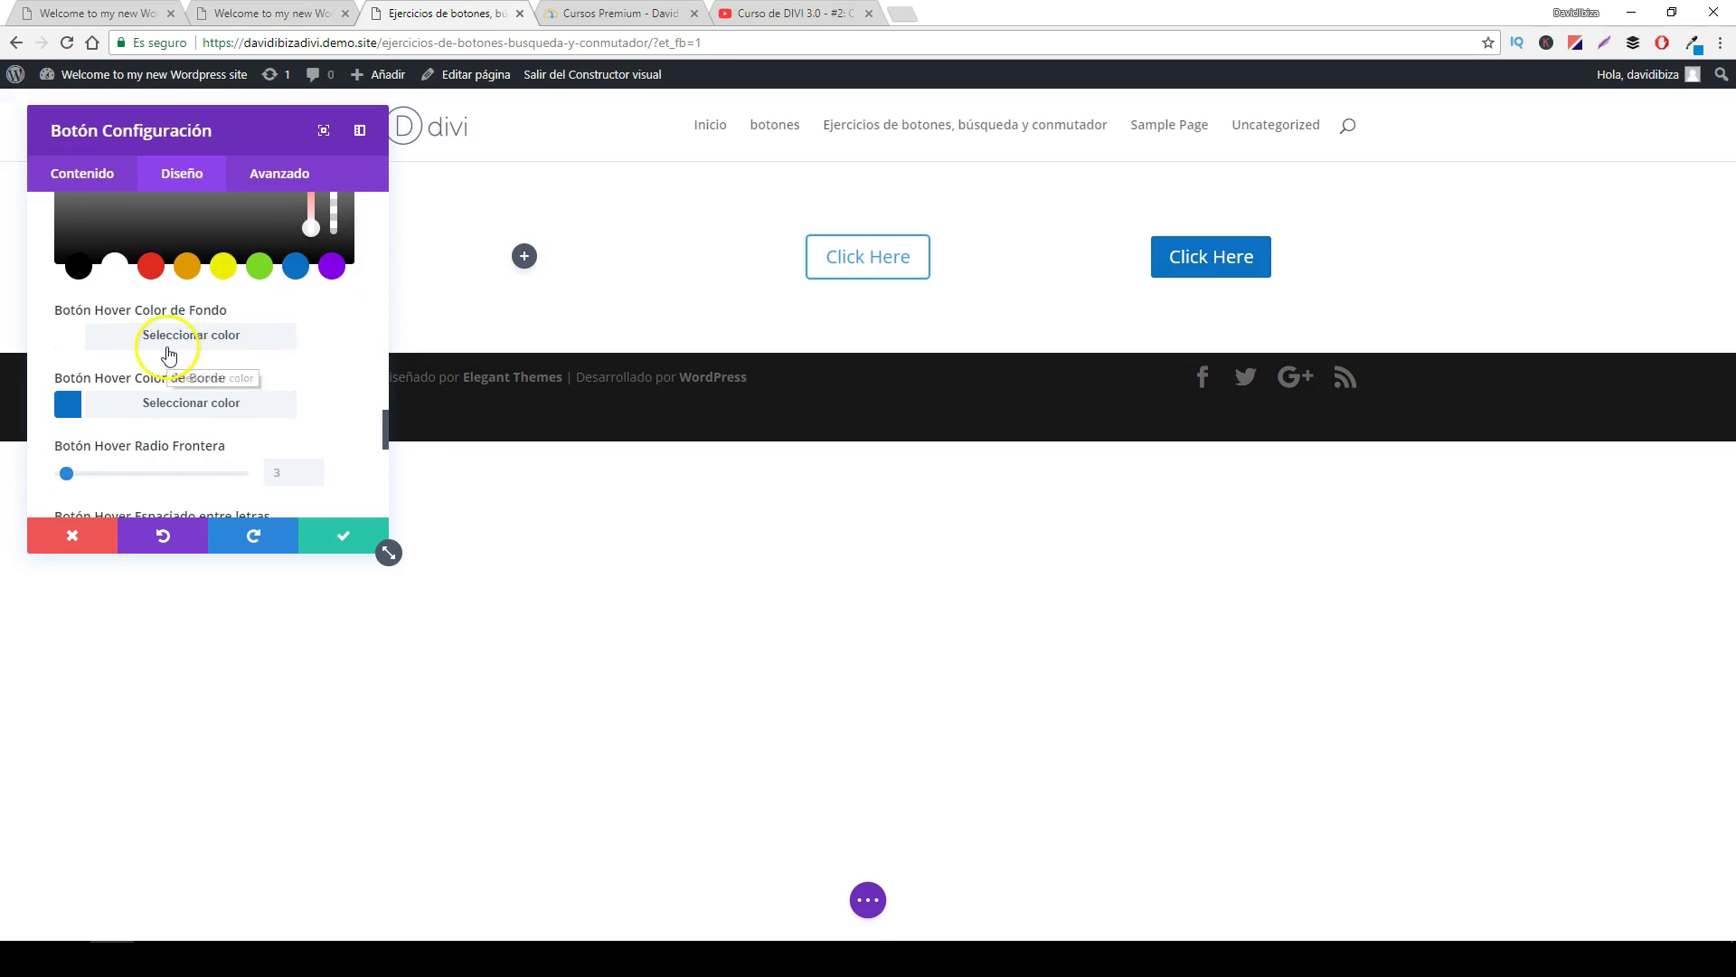
click(217, 344)
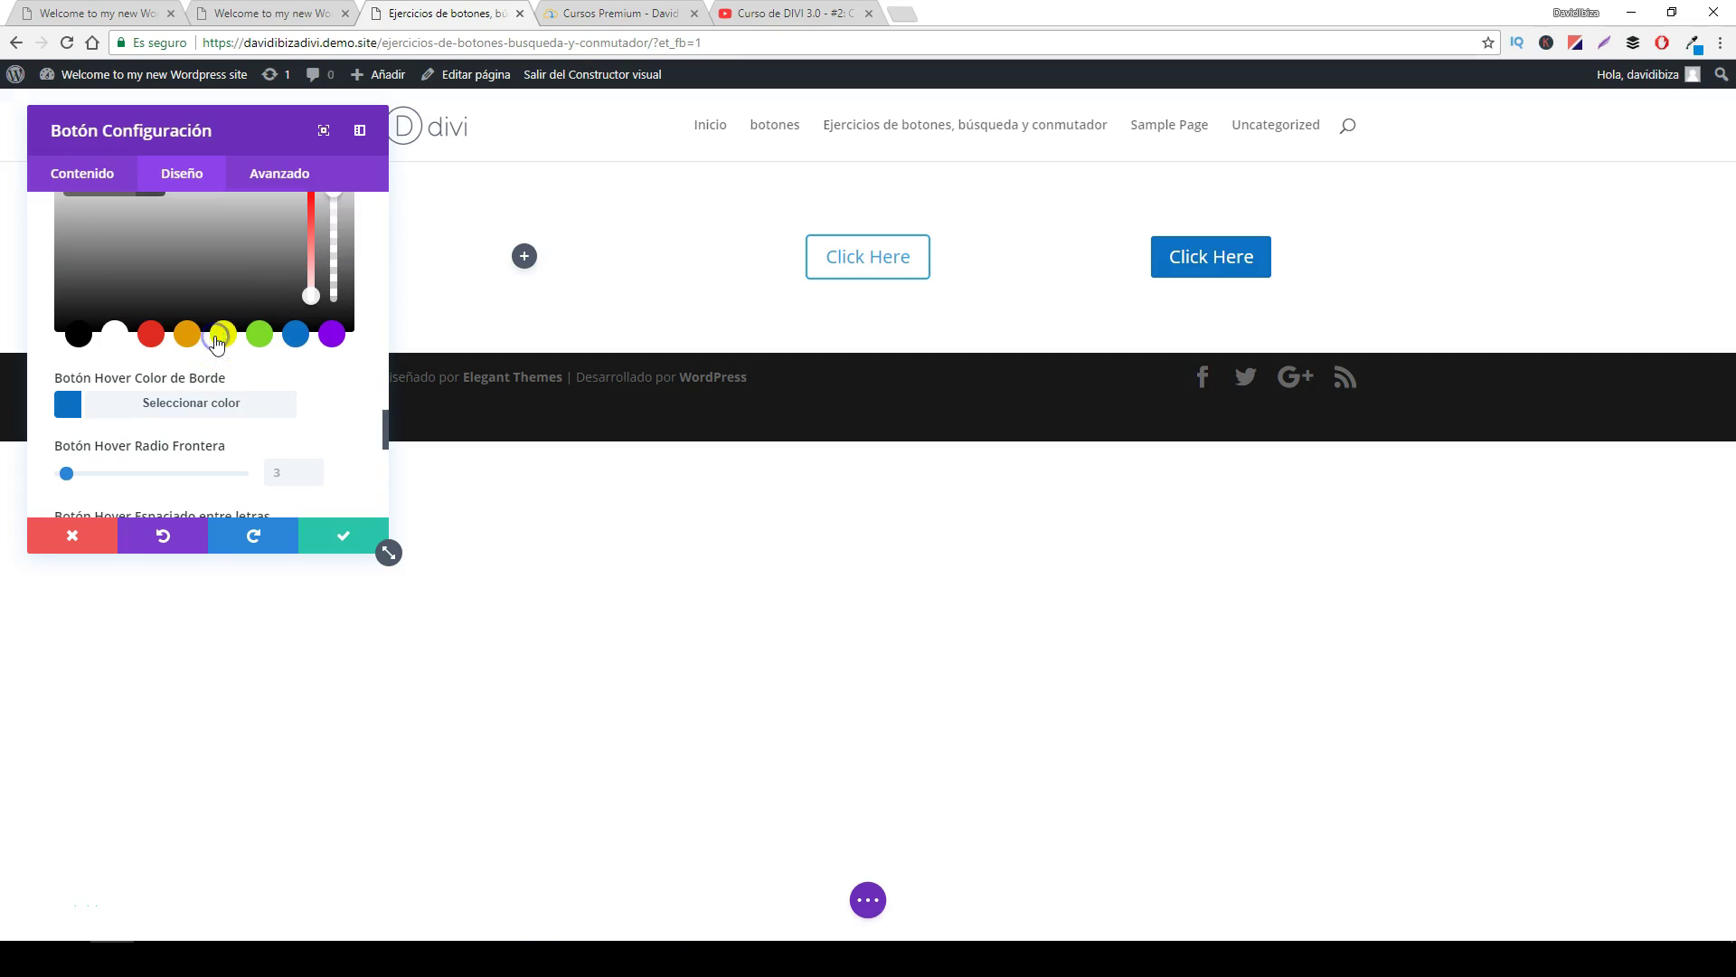
click(296, 334)
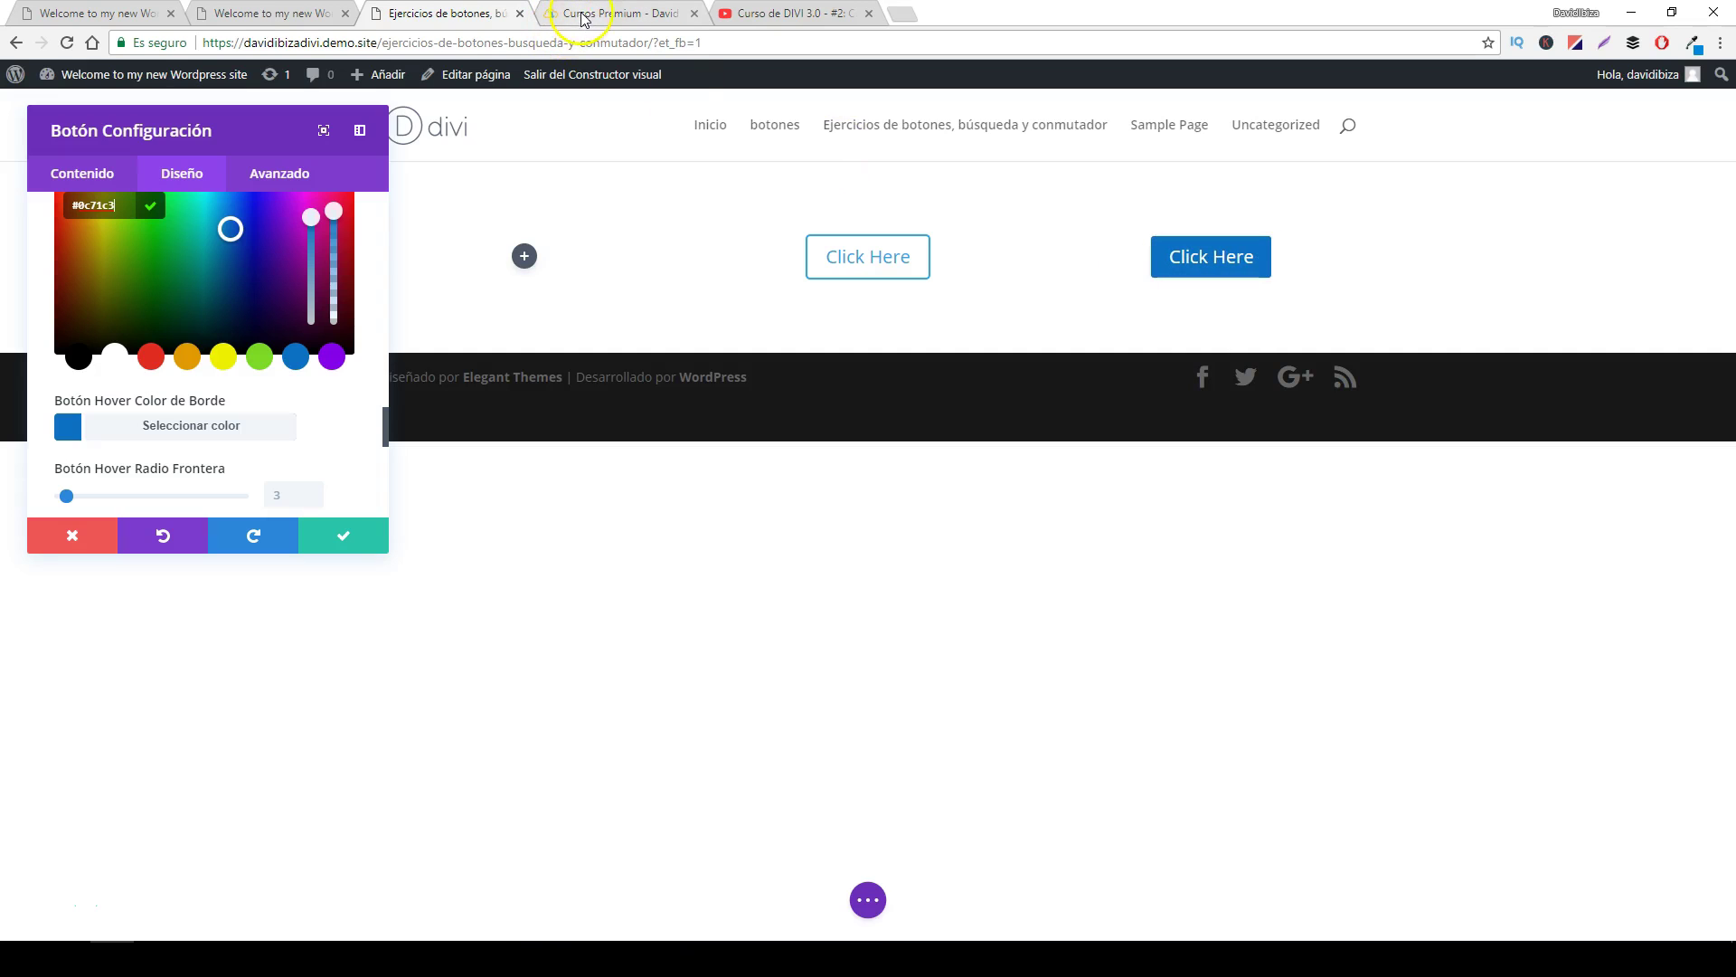
click(286, 18)
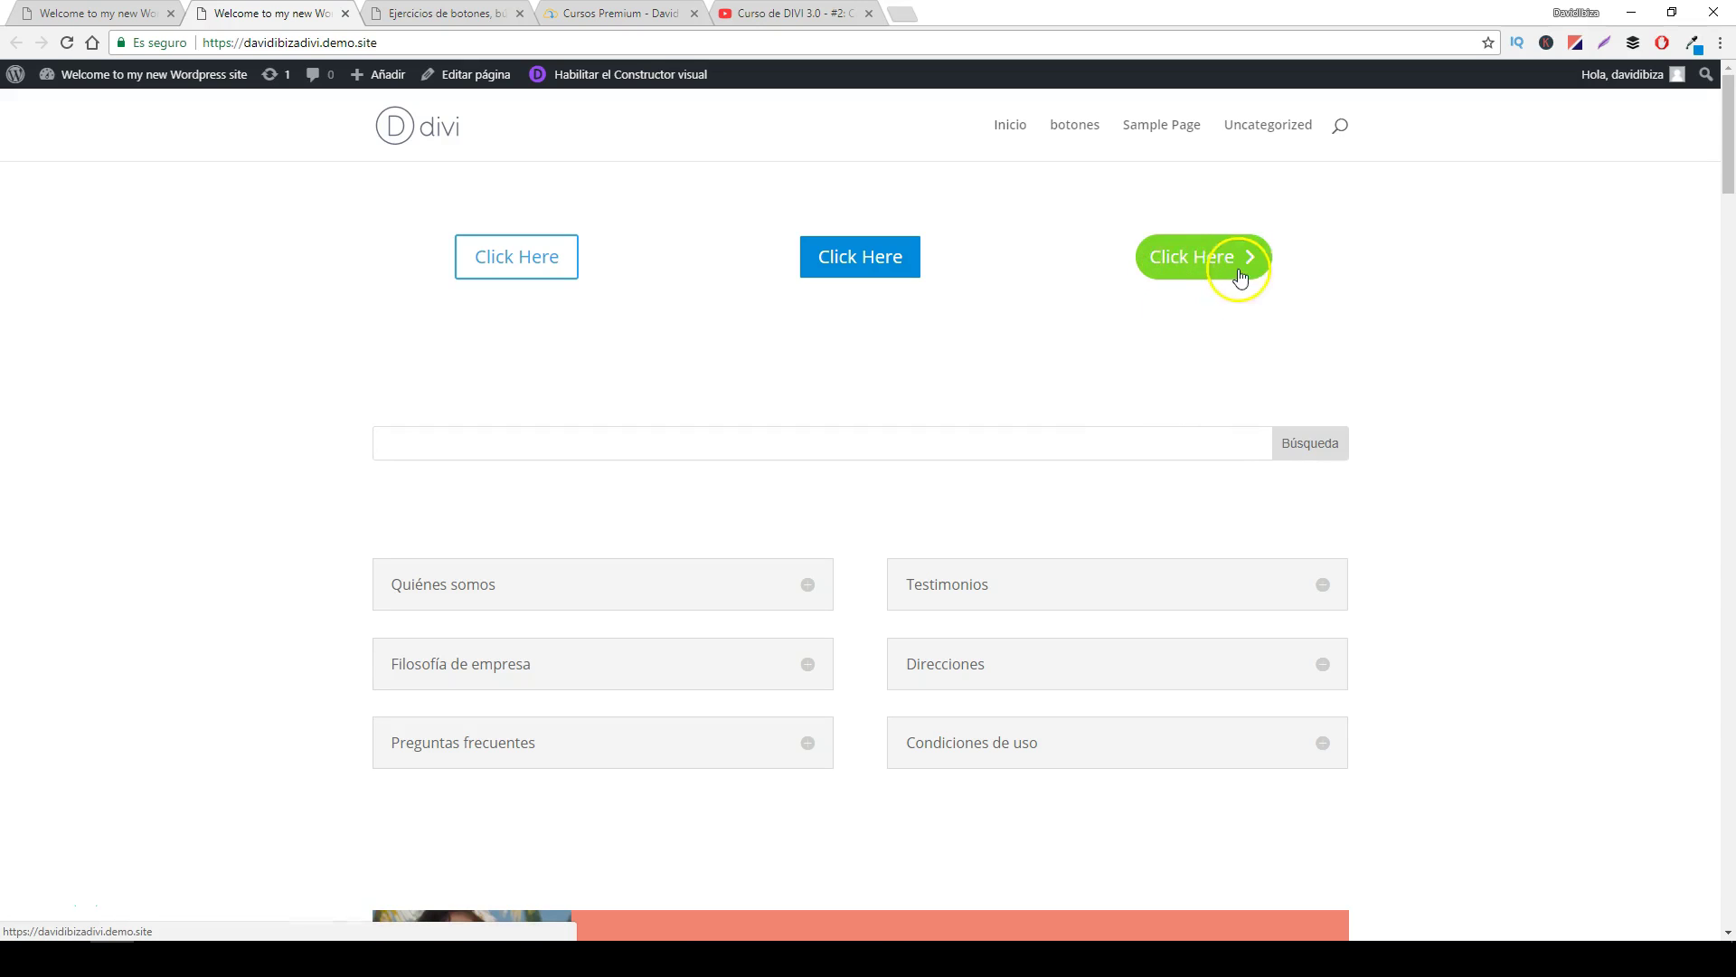
click(431, 15)
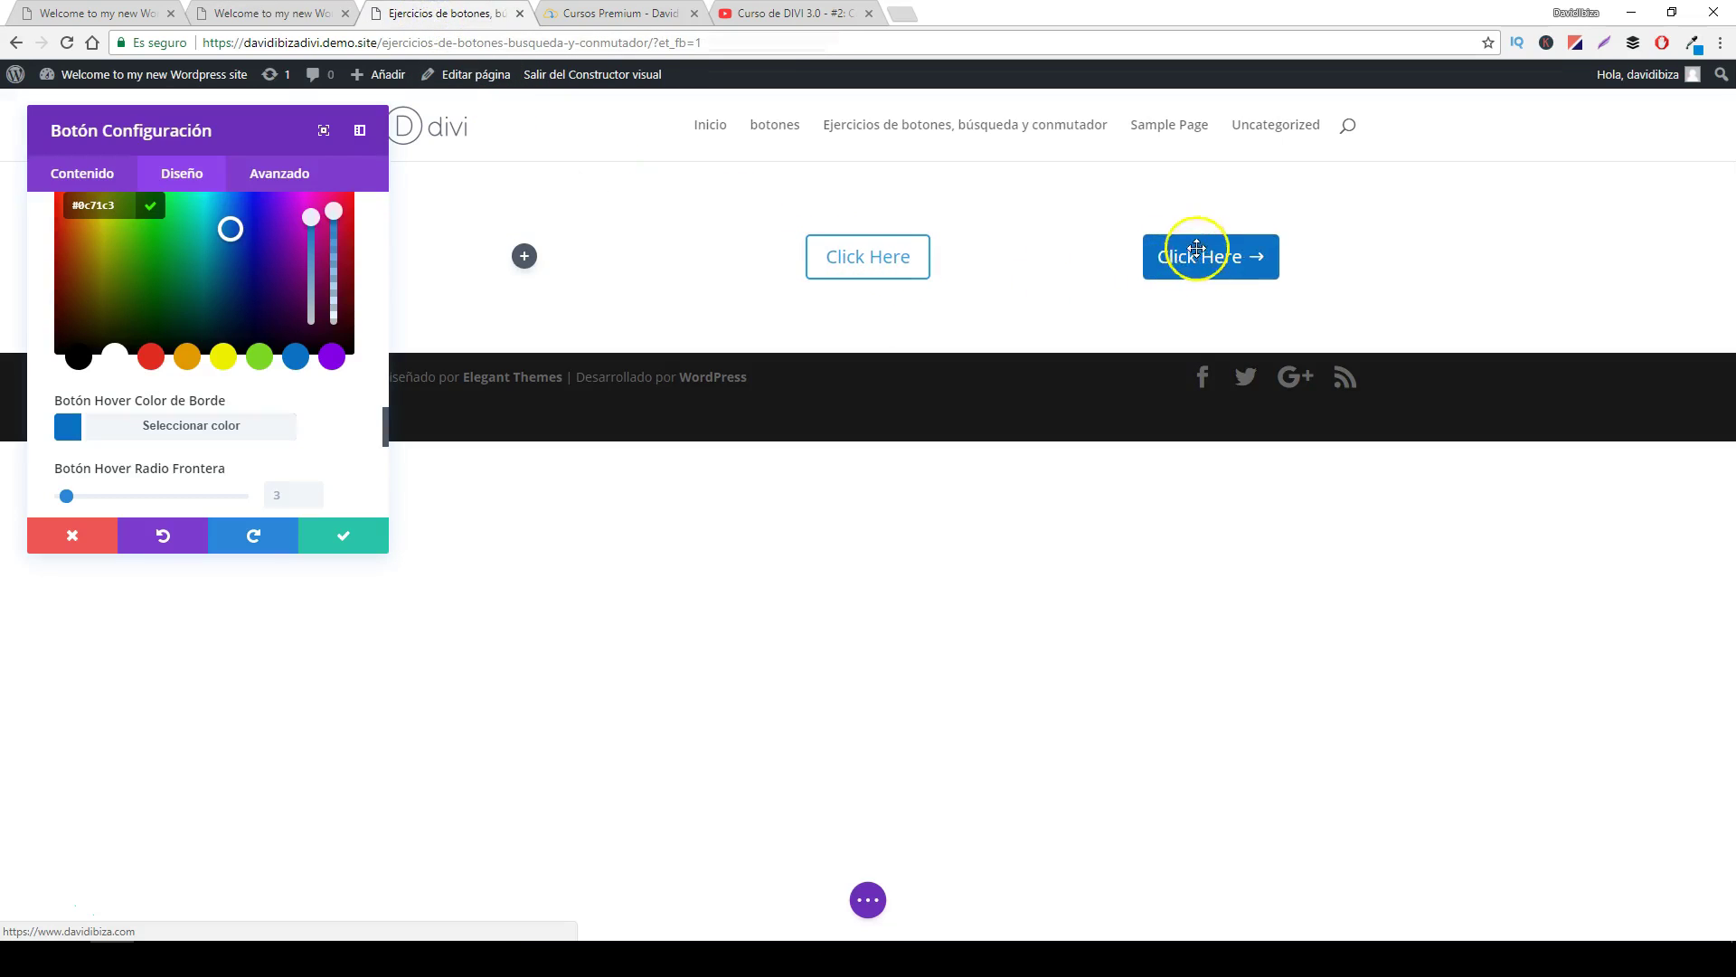
click(360, 535)
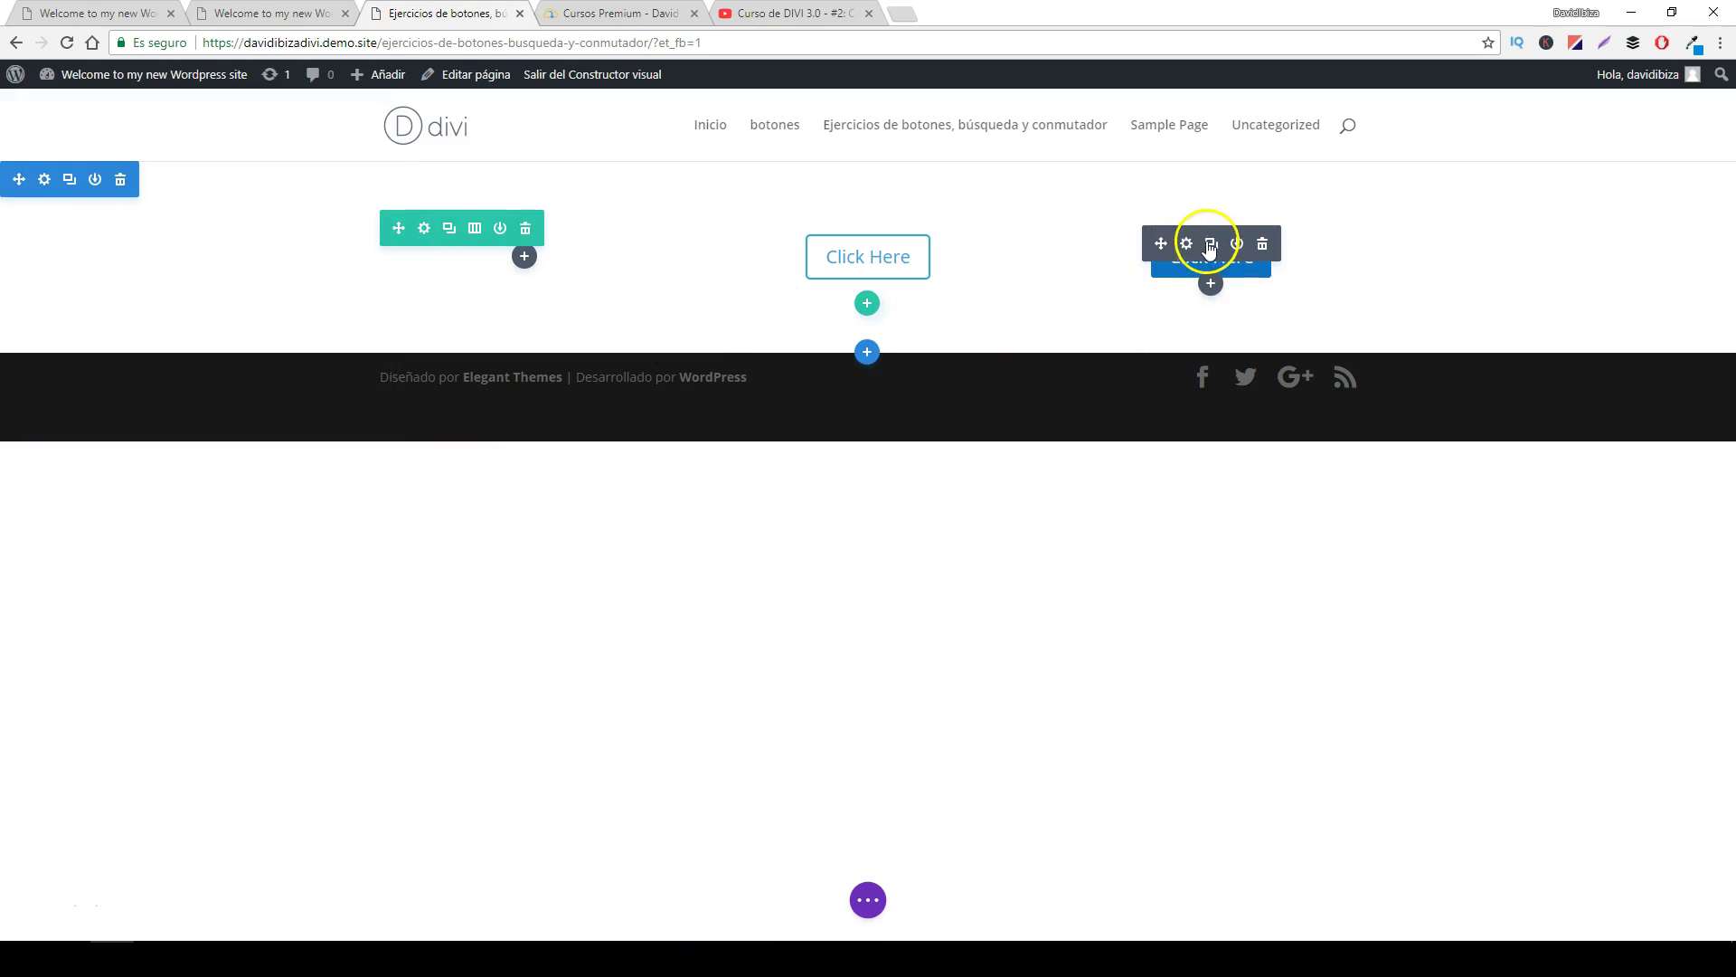
- Duplicate the blue button and rearrange the row with the outlined button in the first column and the blue copy in the middle
click(1211, 244)
drag(1160, 317, 522, 260)
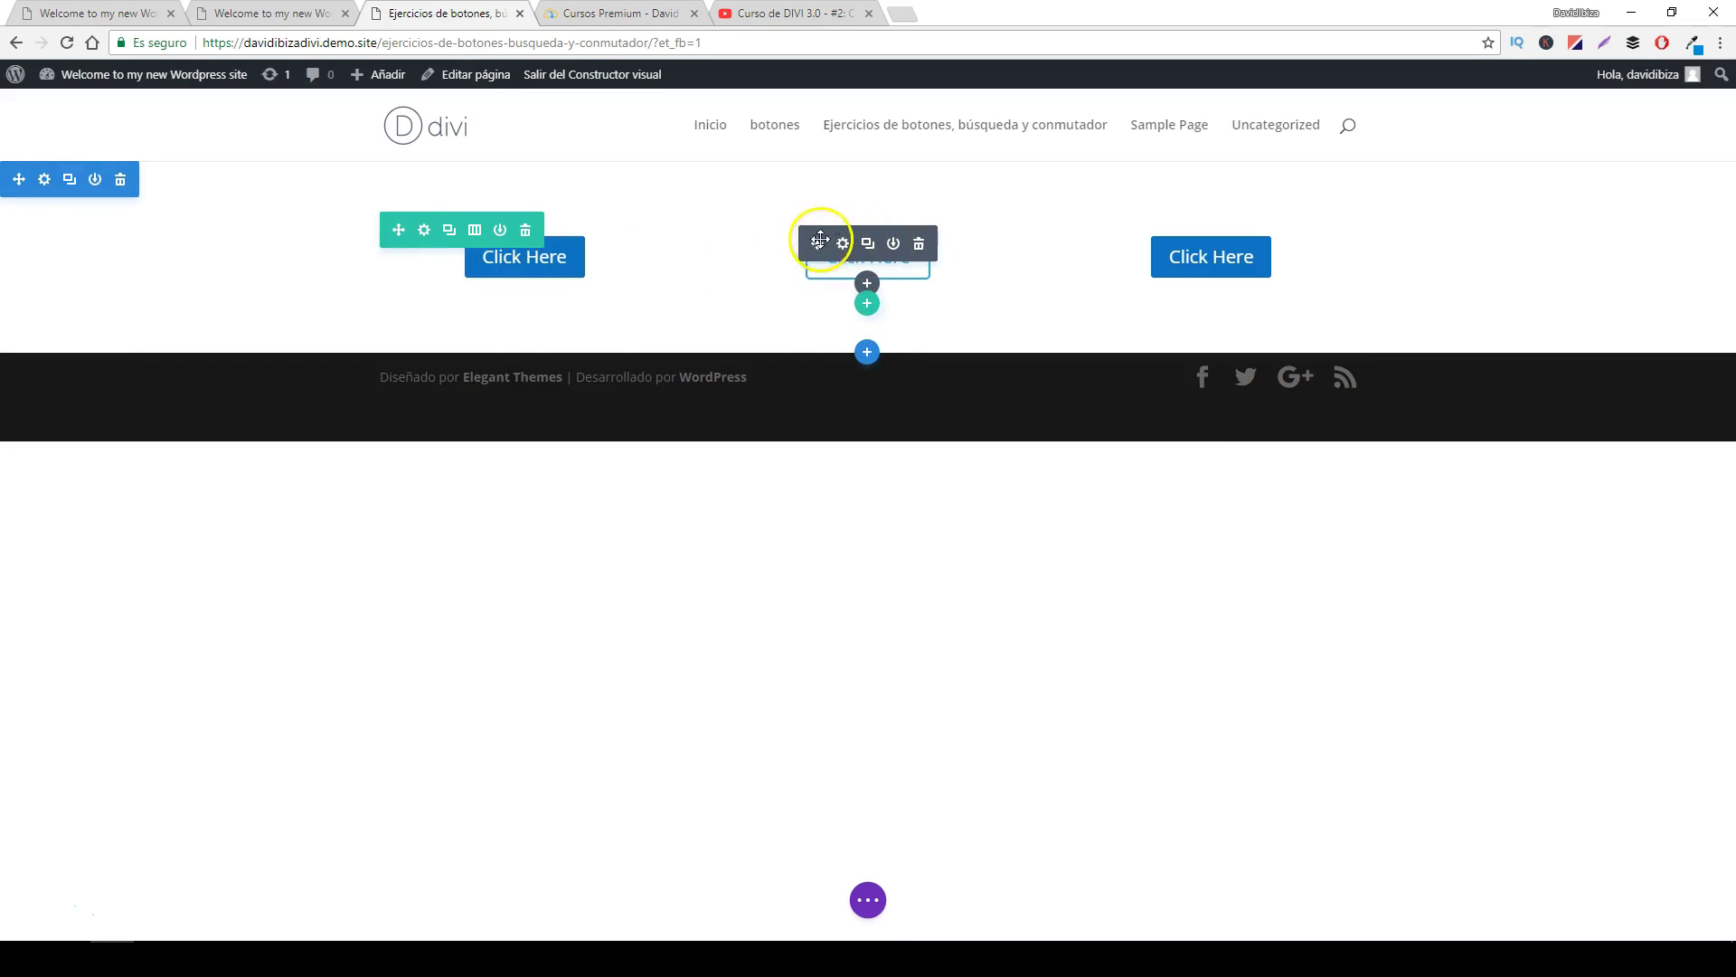
mouse_move(818, 246)
mouse_down()
mouse_move(508, 294)
mouse_move(495, 279)
mouse_move(845, 240)
mouse_up()
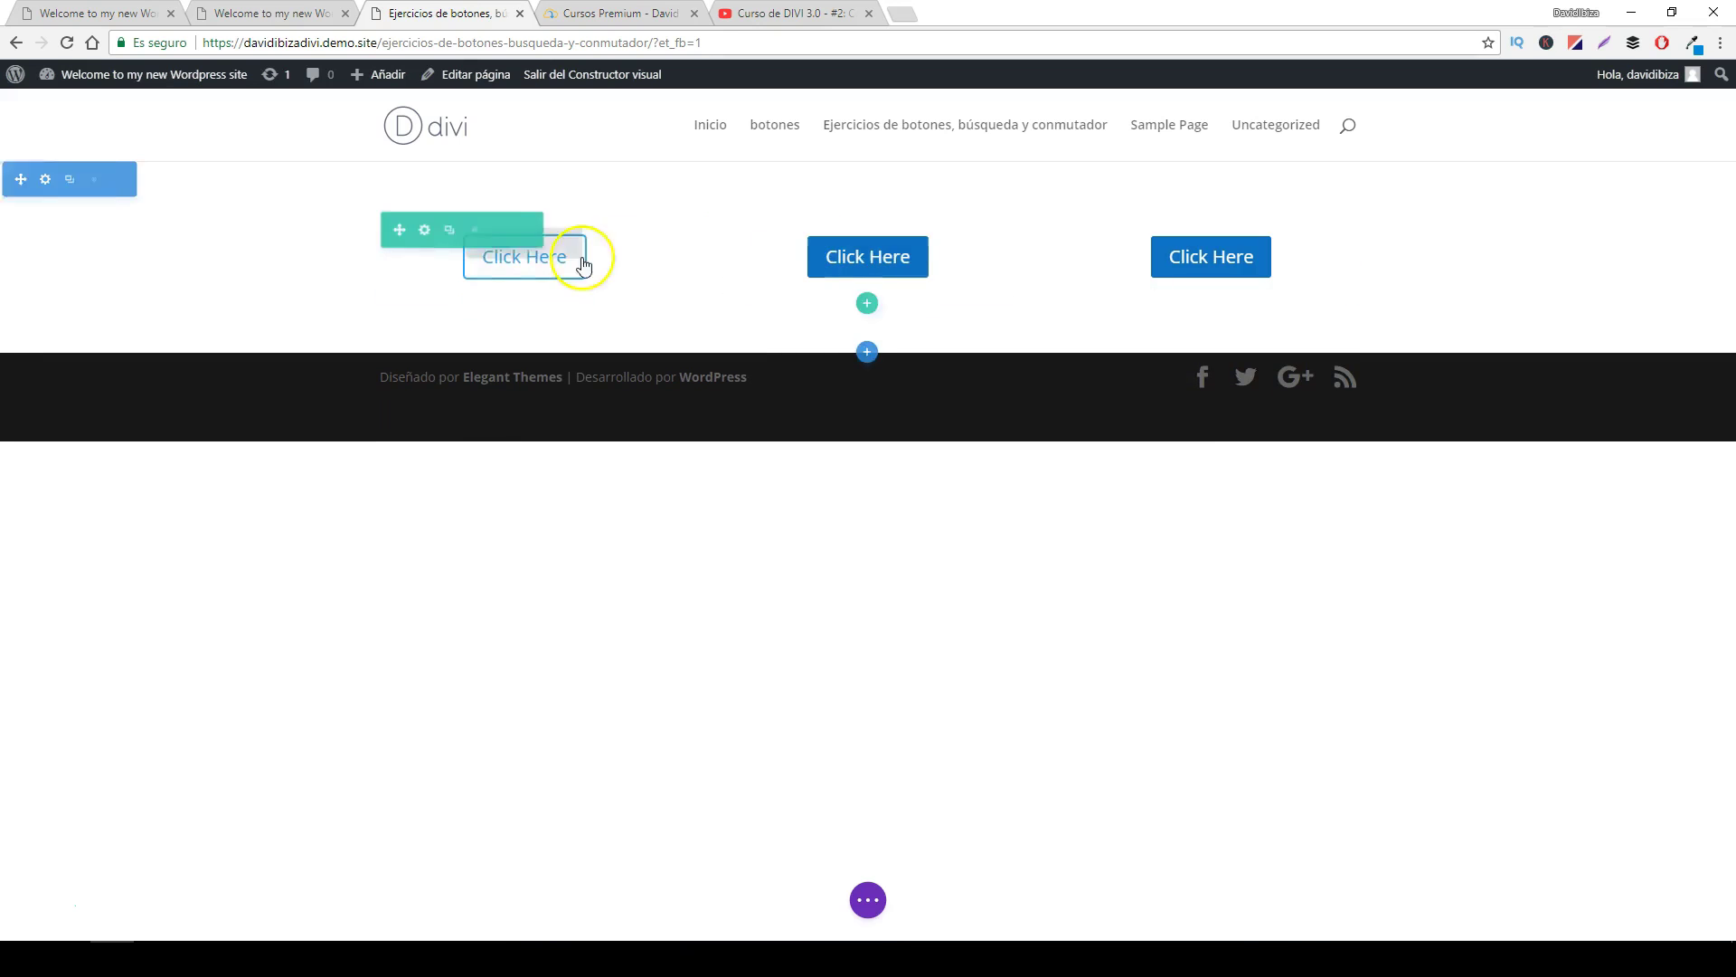
- Reopen the third-column button's design settings and set its border radius to 27px
mouse_move(1167, 256)
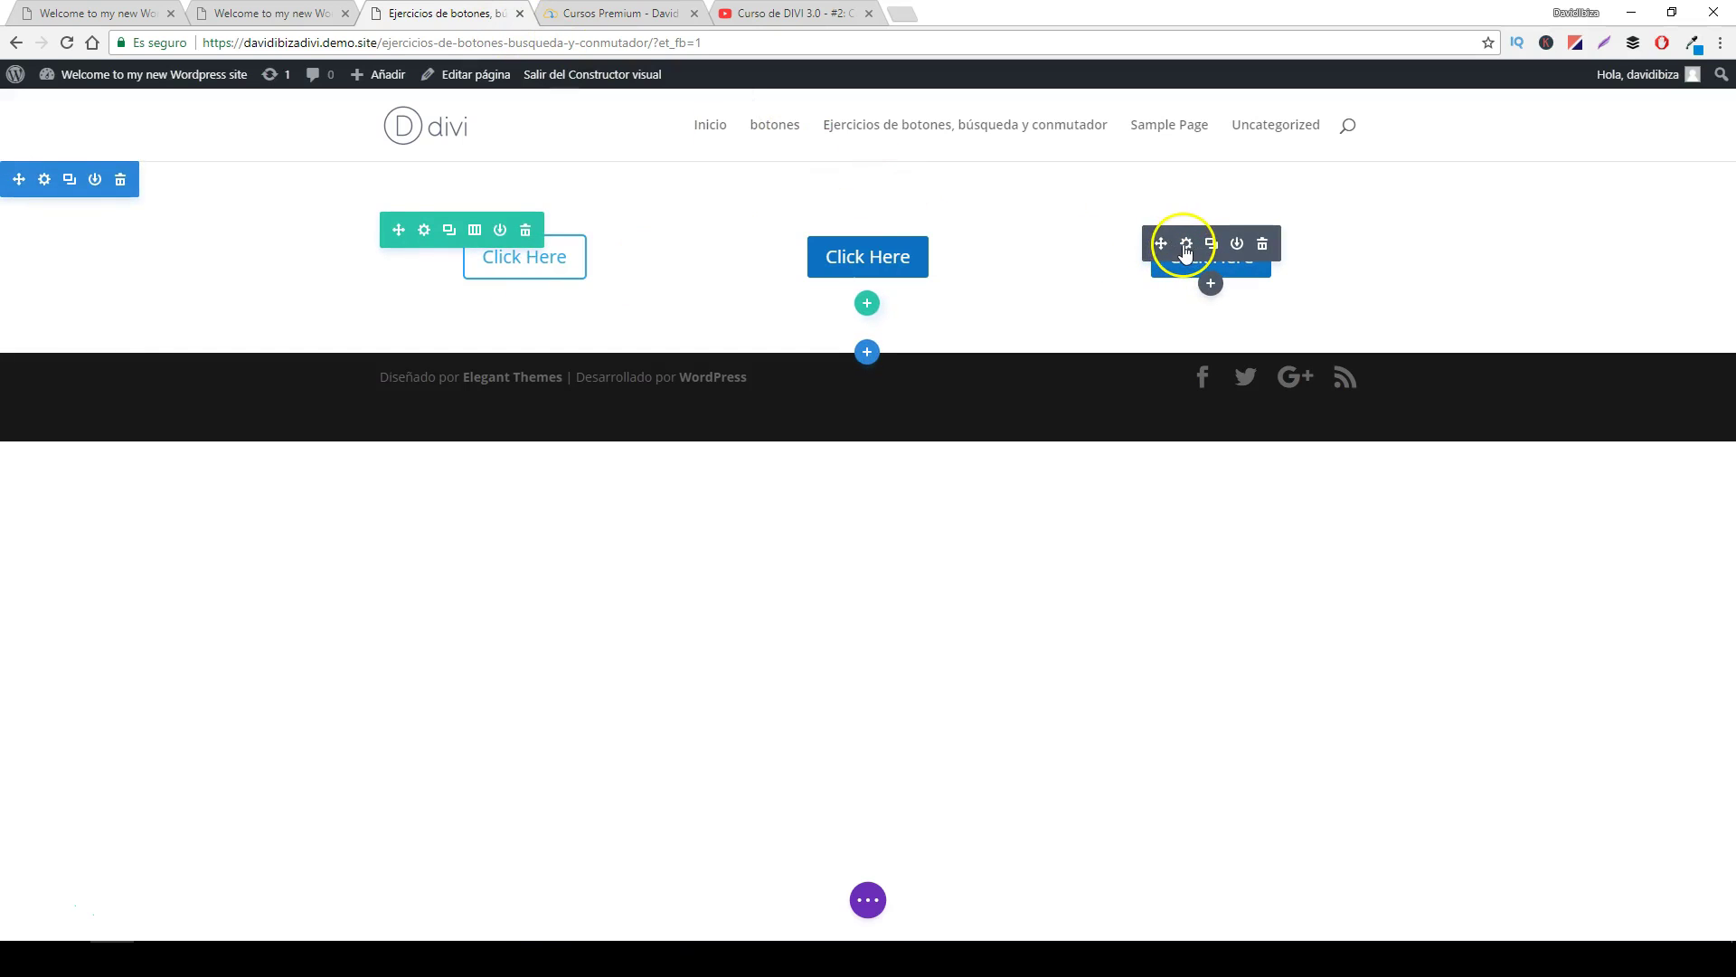
click(1185, 244)
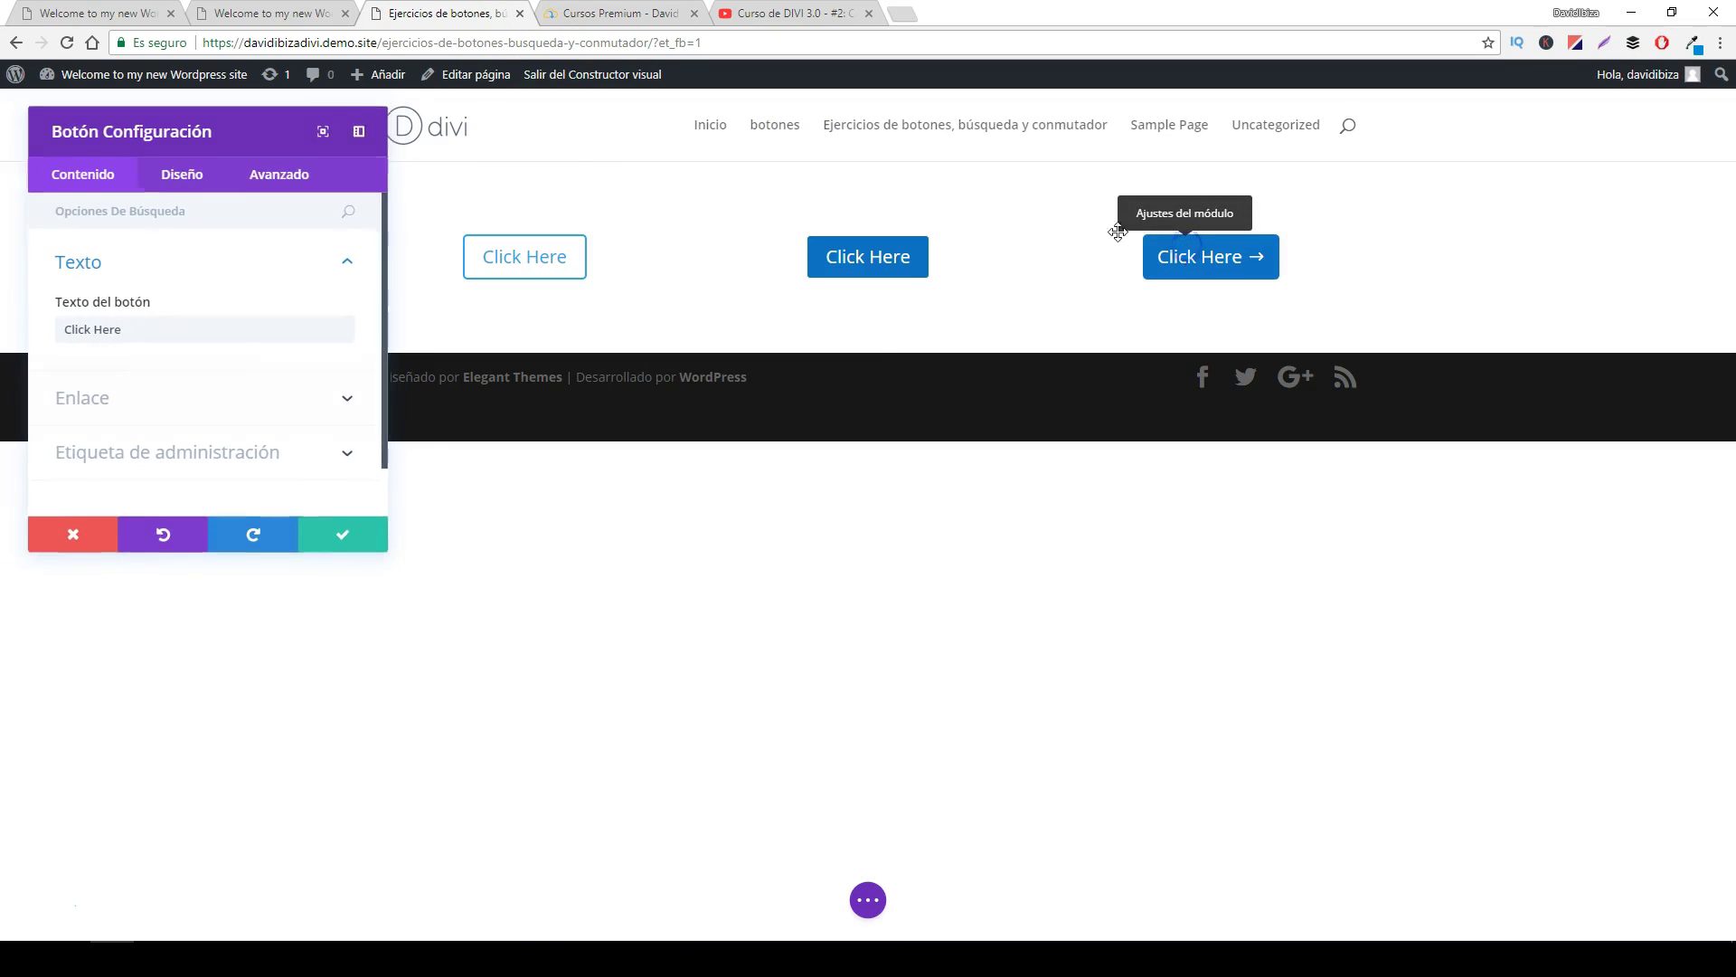
click(184, 175)
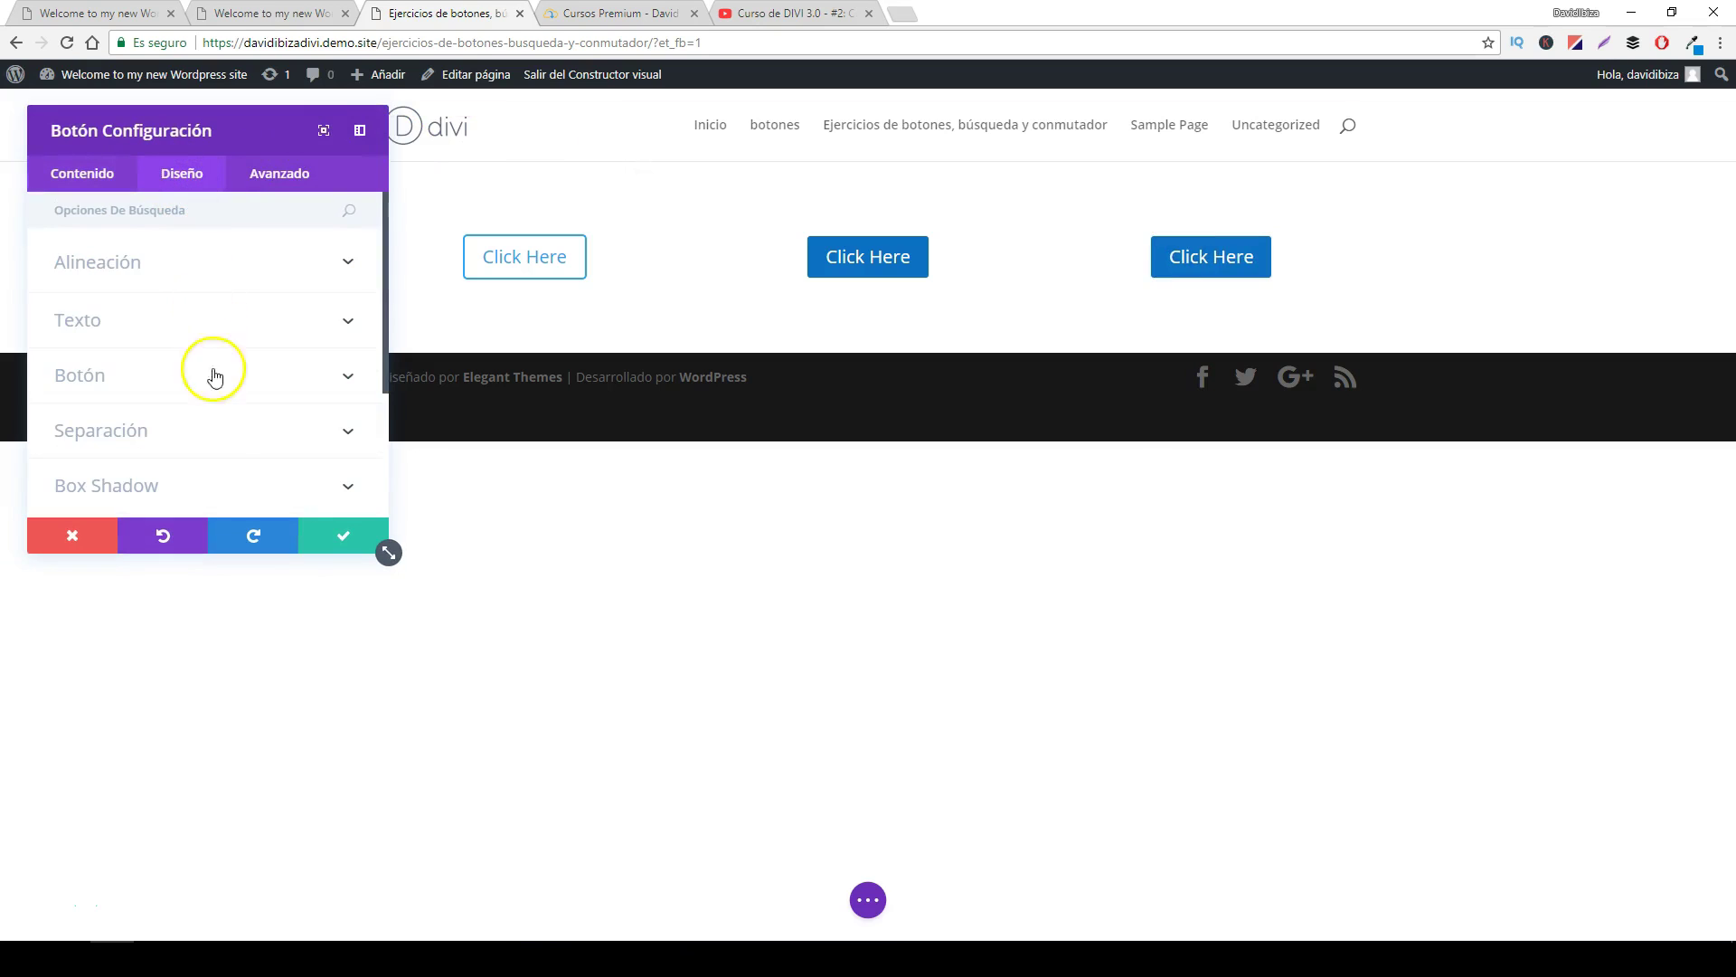
click(167, 382)
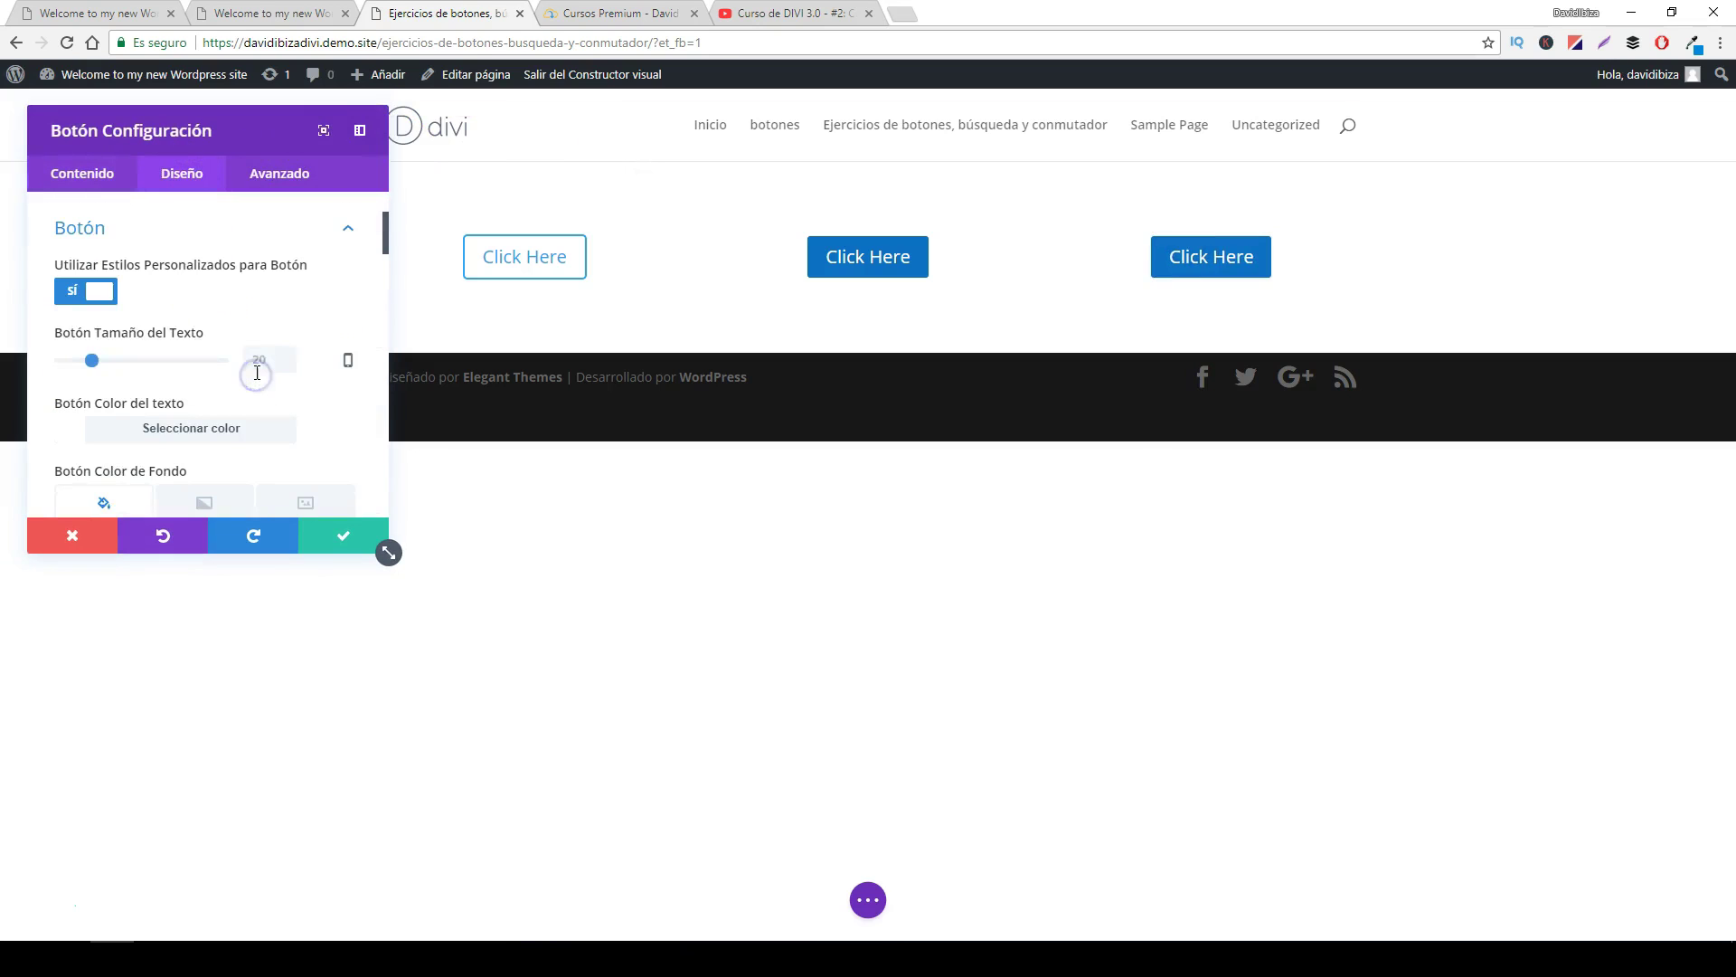
scroll(268, 396, down, 1)
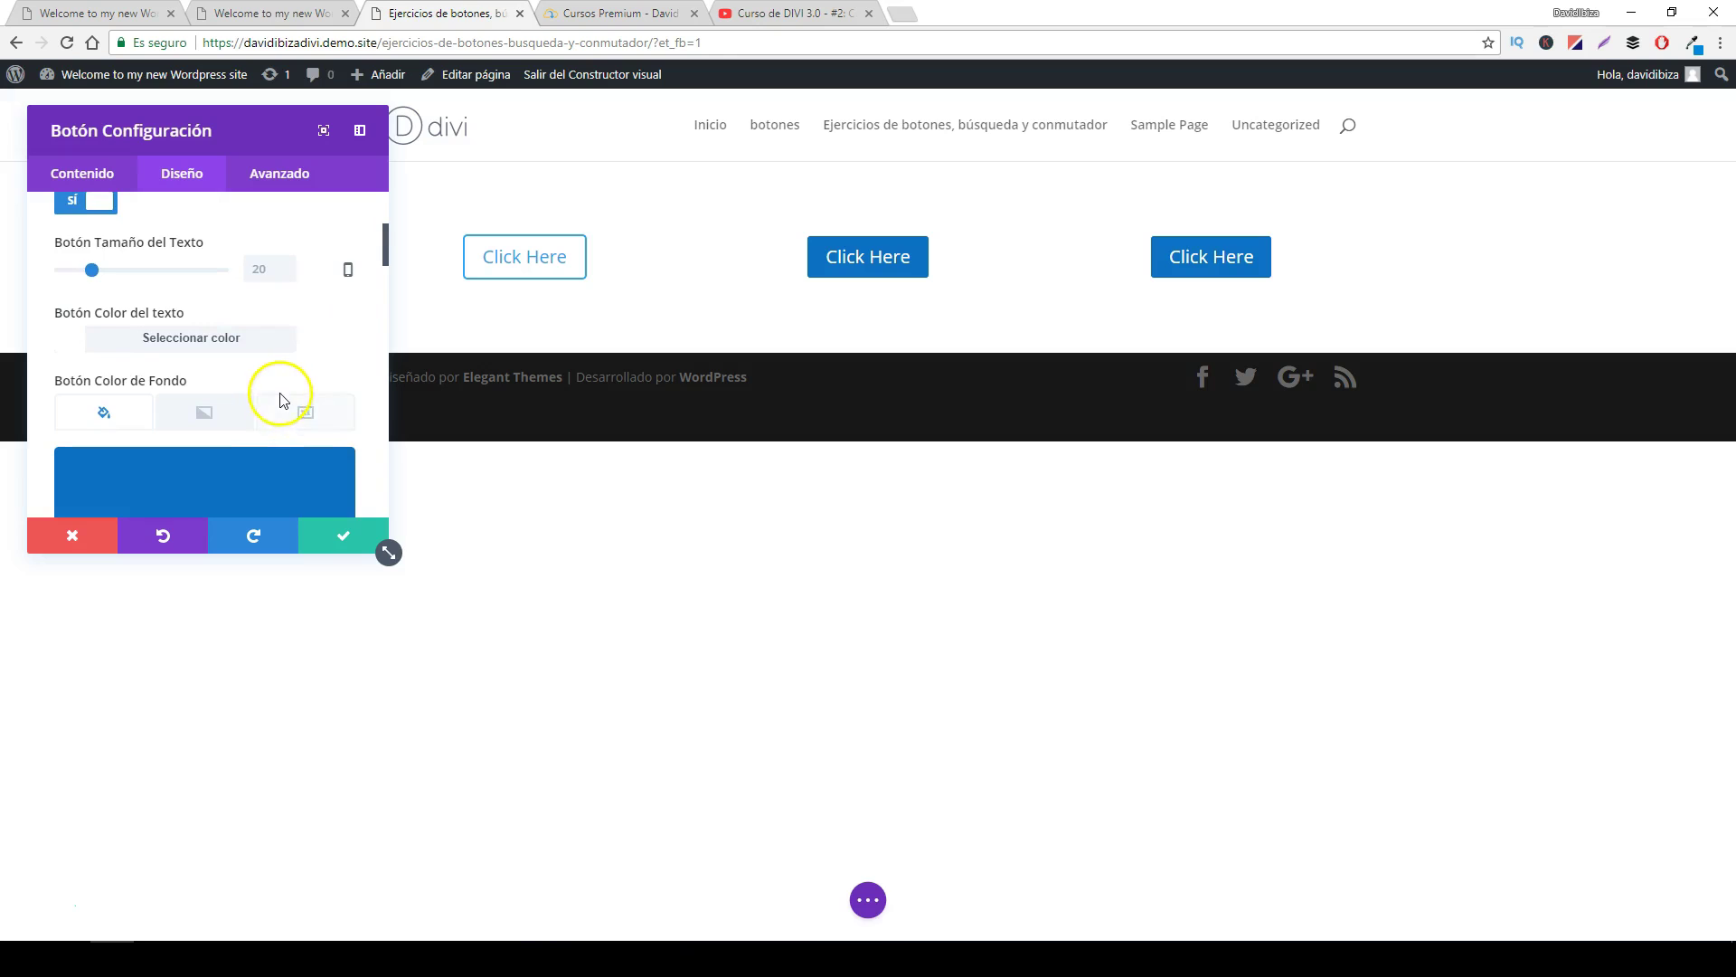
scroll(282, 399, down, 3)
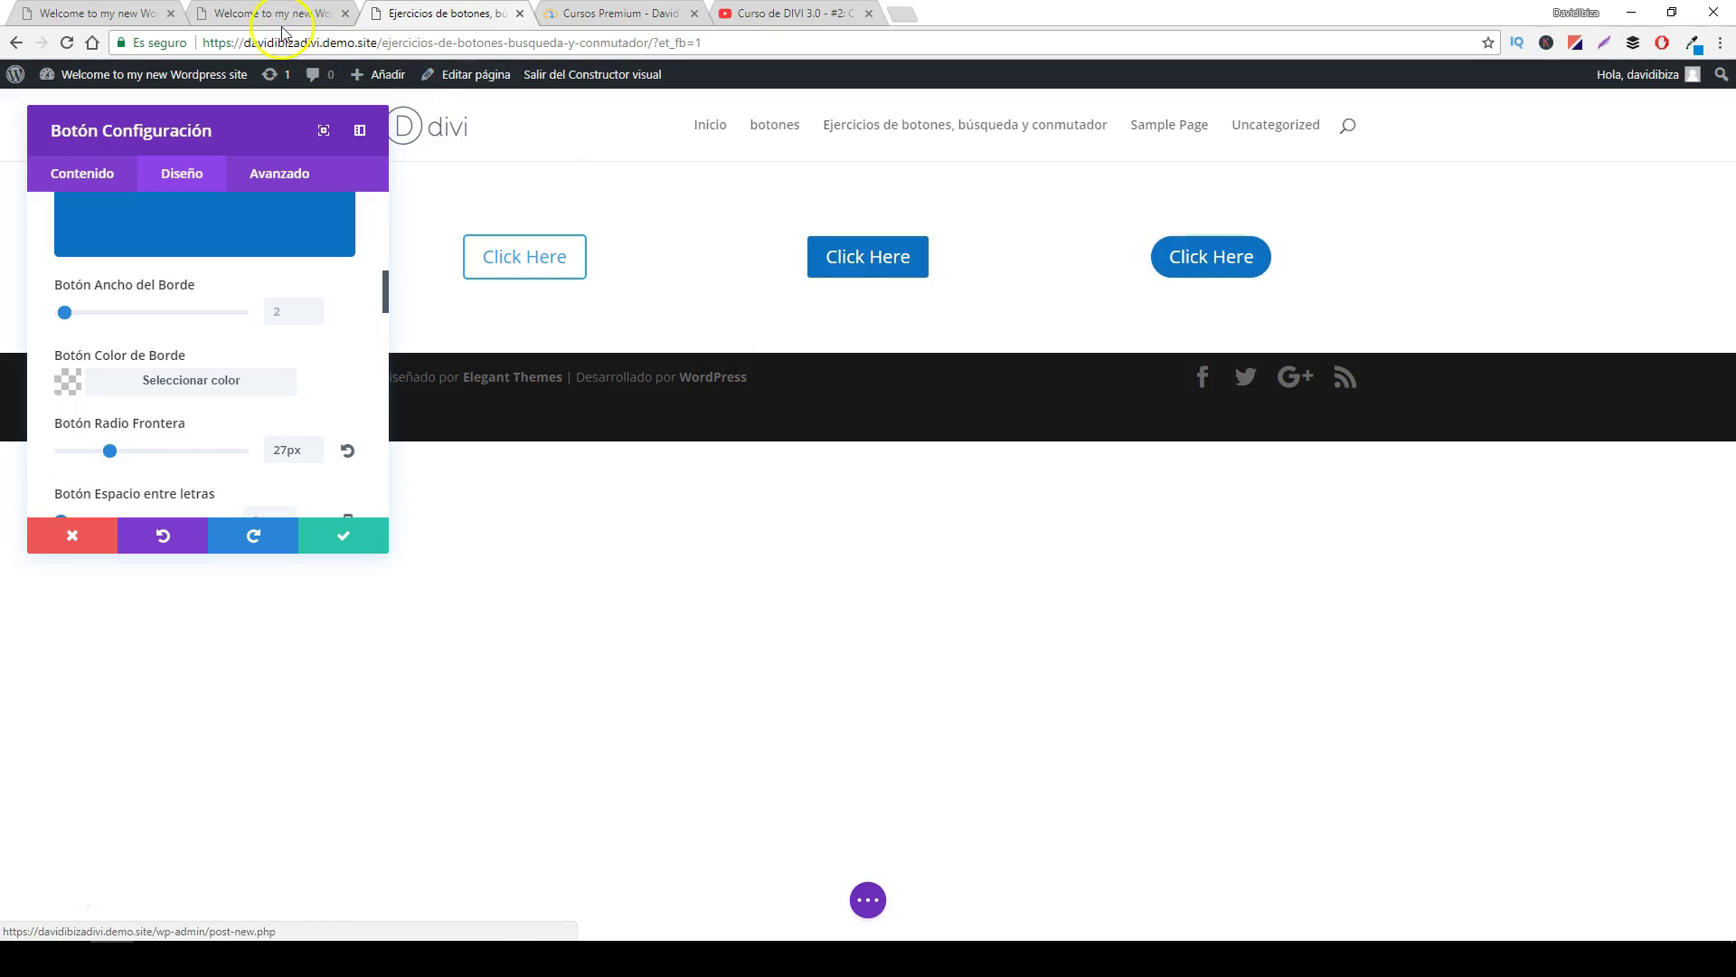
- Check the rounded sample's hover effect on the demo page and set the third-column button's hover background colour to green #7cda24
click(133, 18)
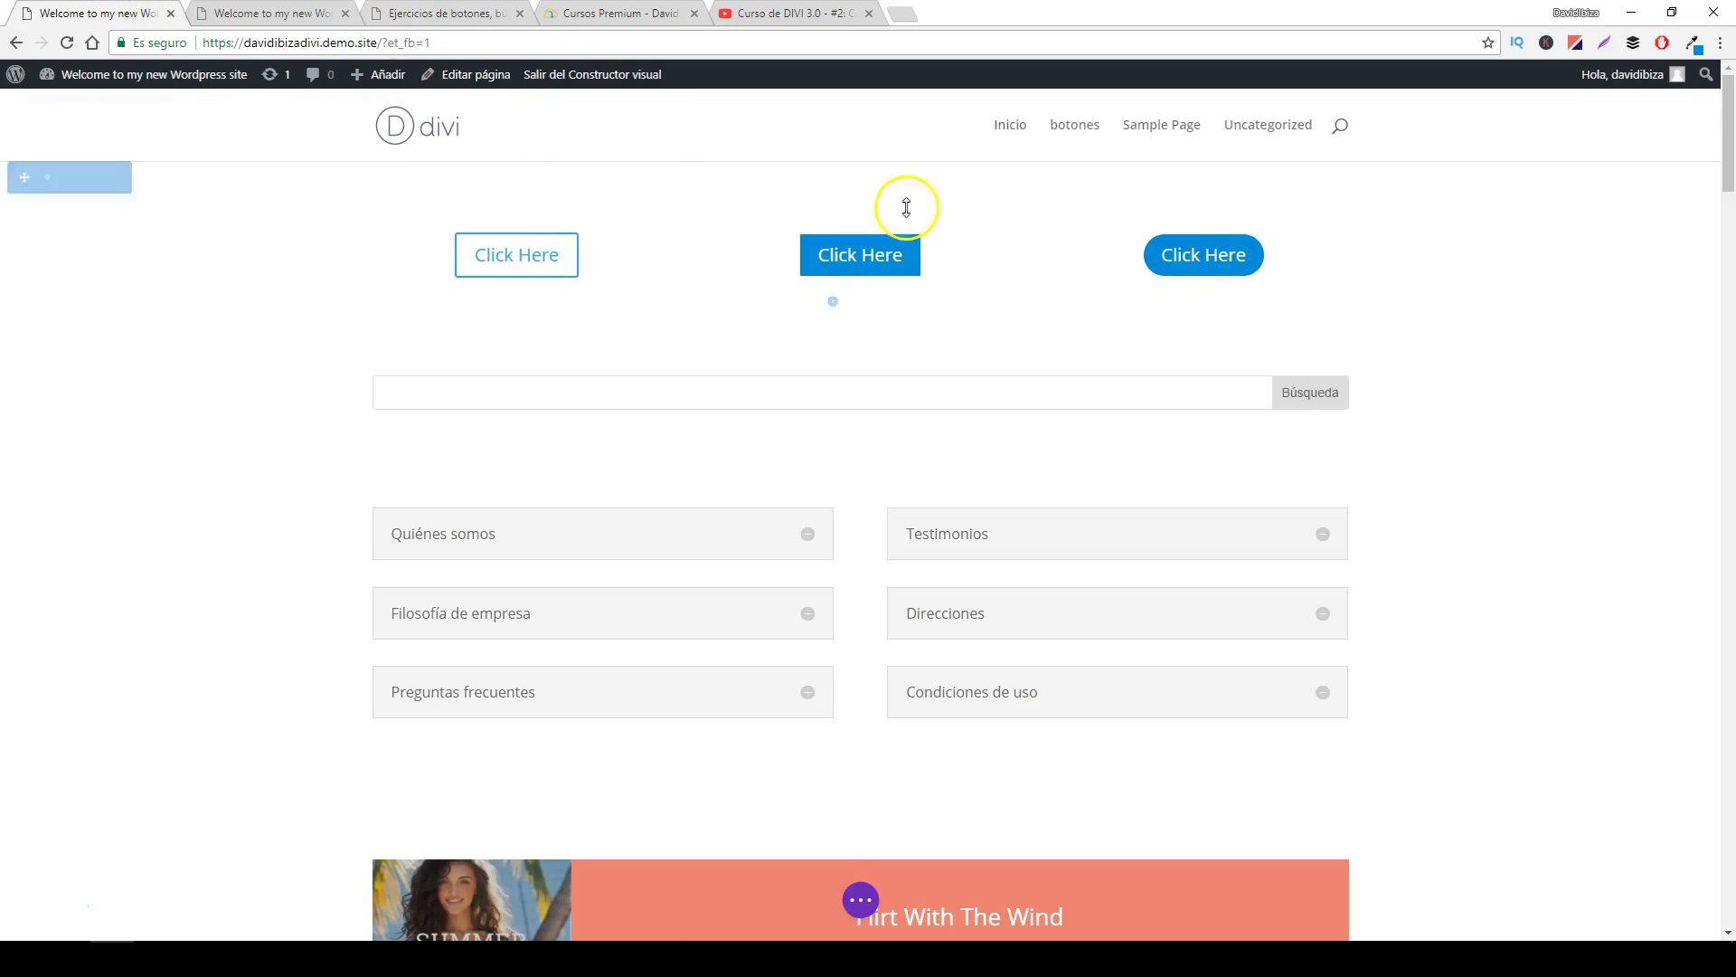
click(272, 14)
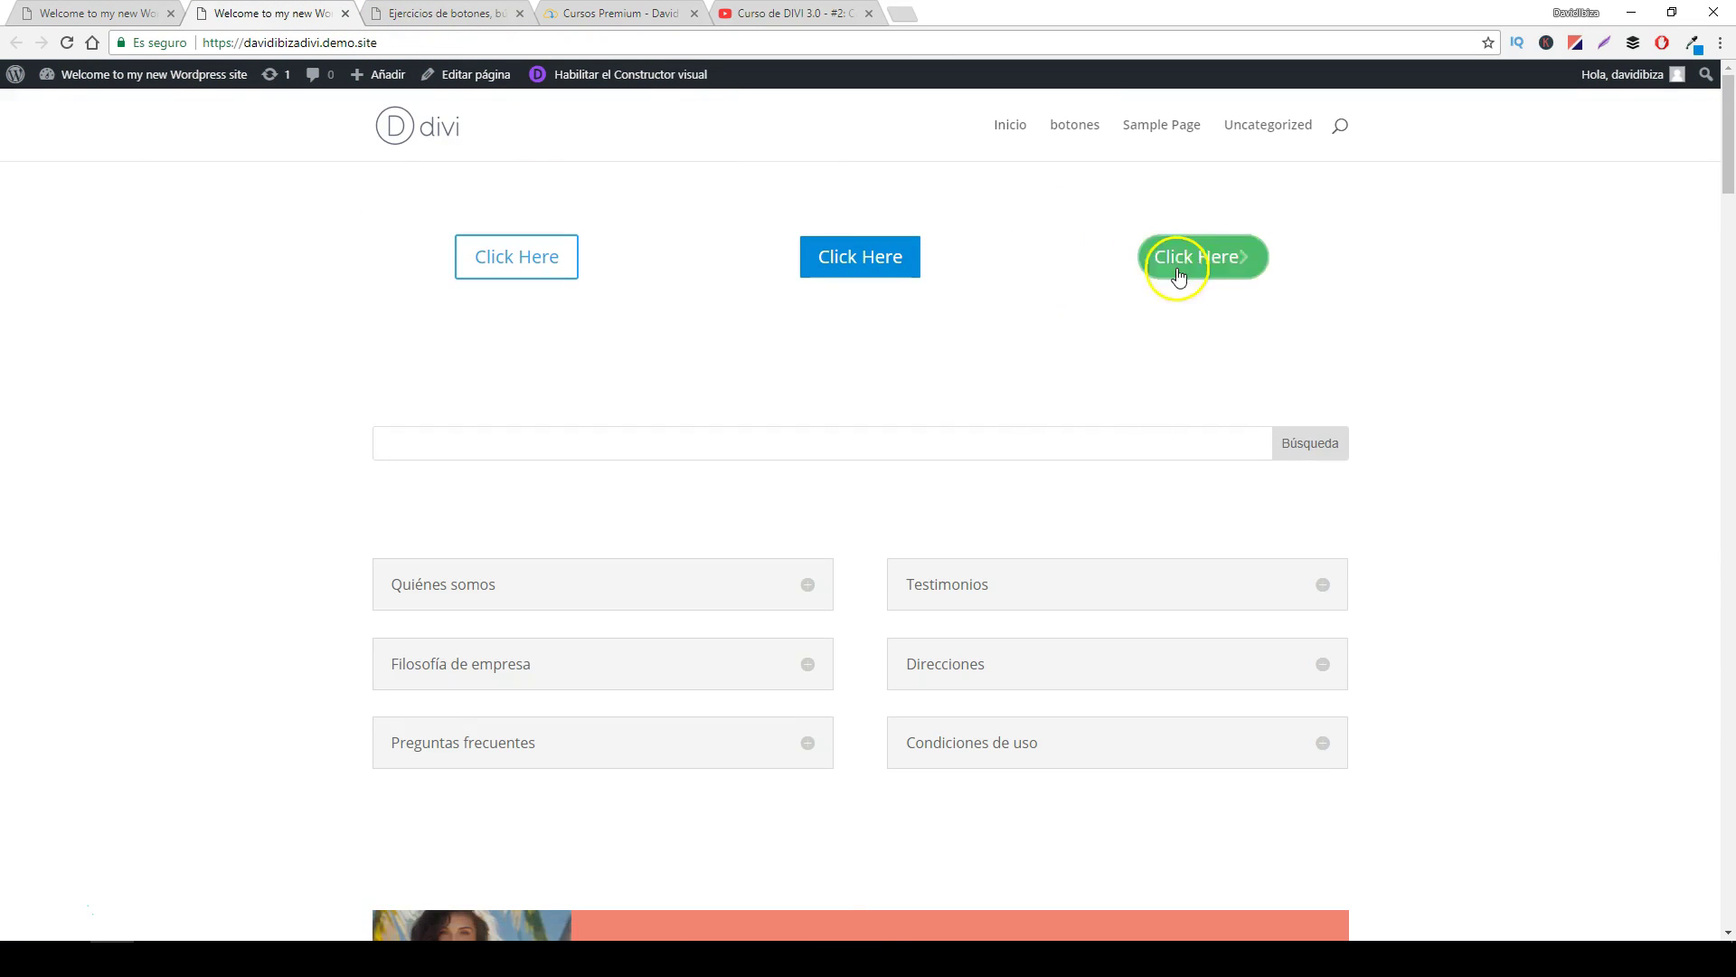
click(443, 15)
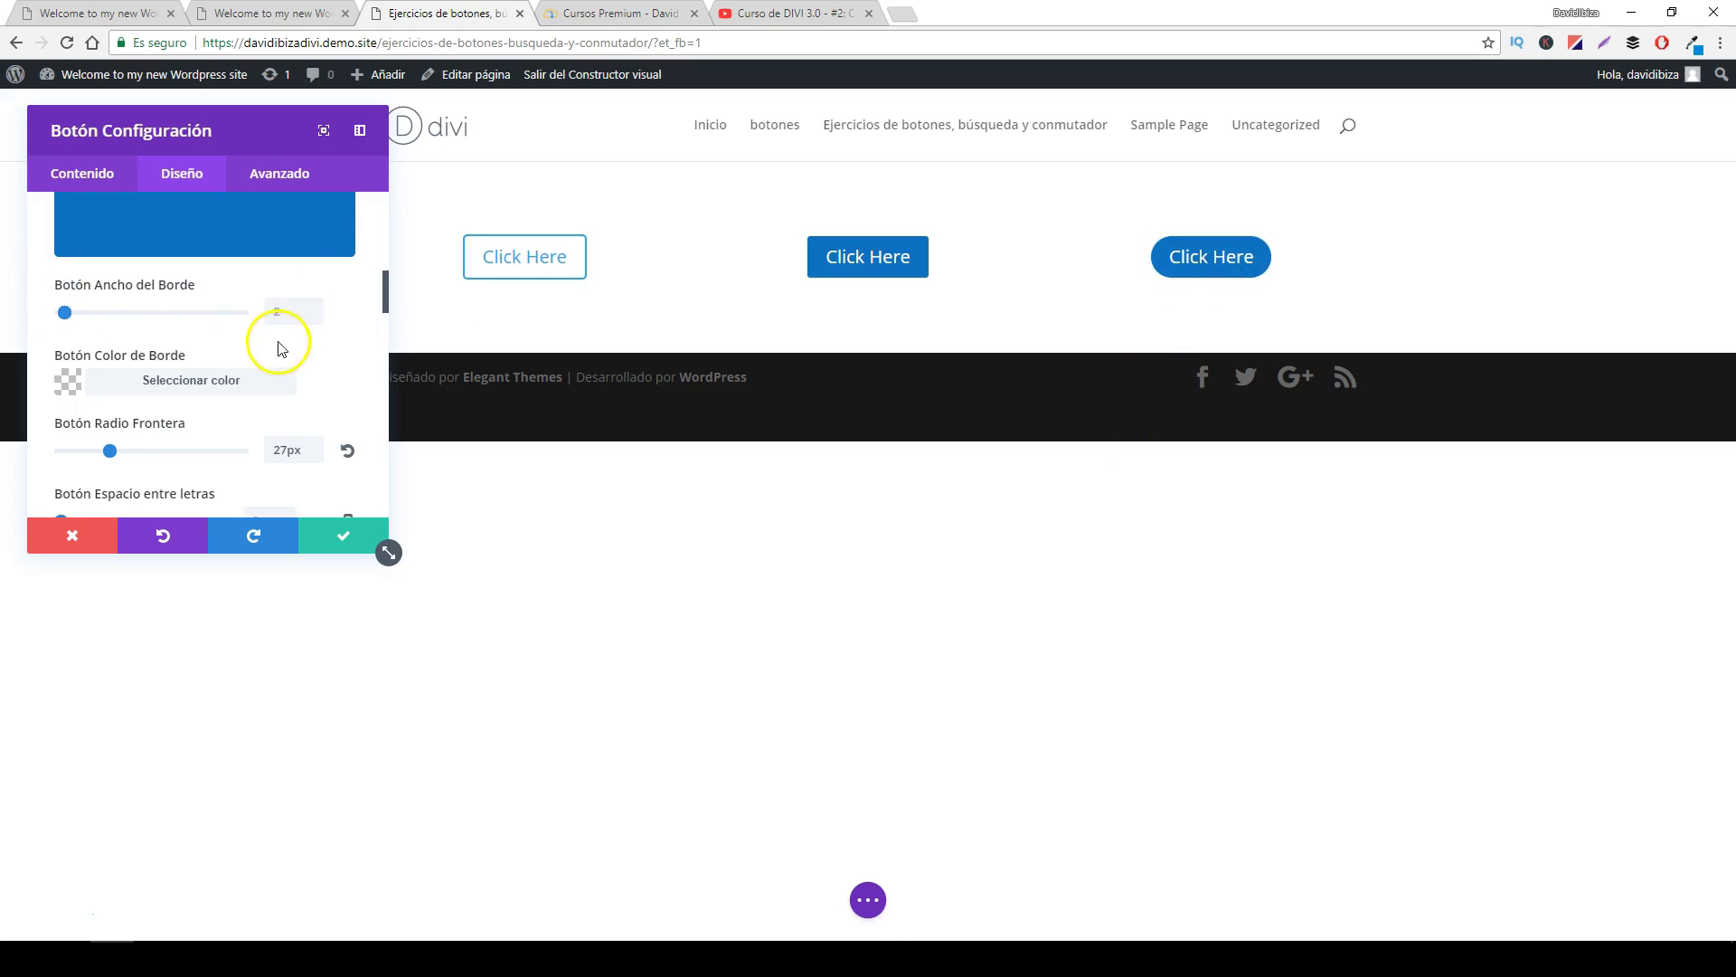
scroll(371, 329, down, 6)
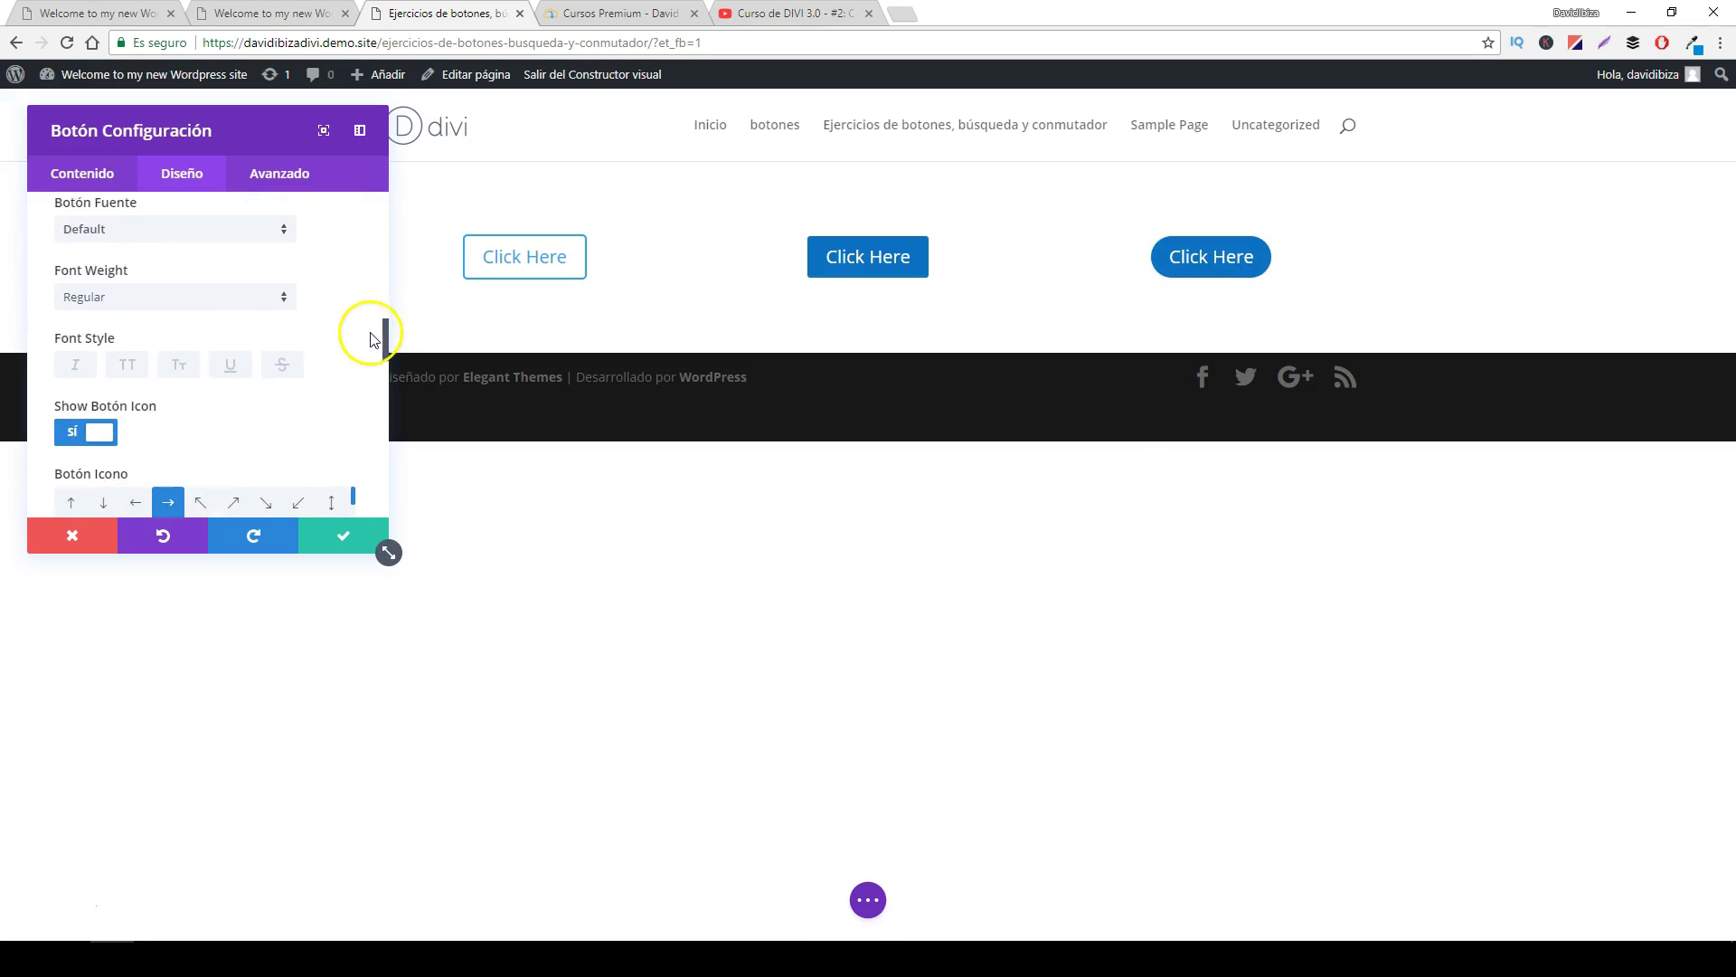
scroll(377, 366, down, 1)
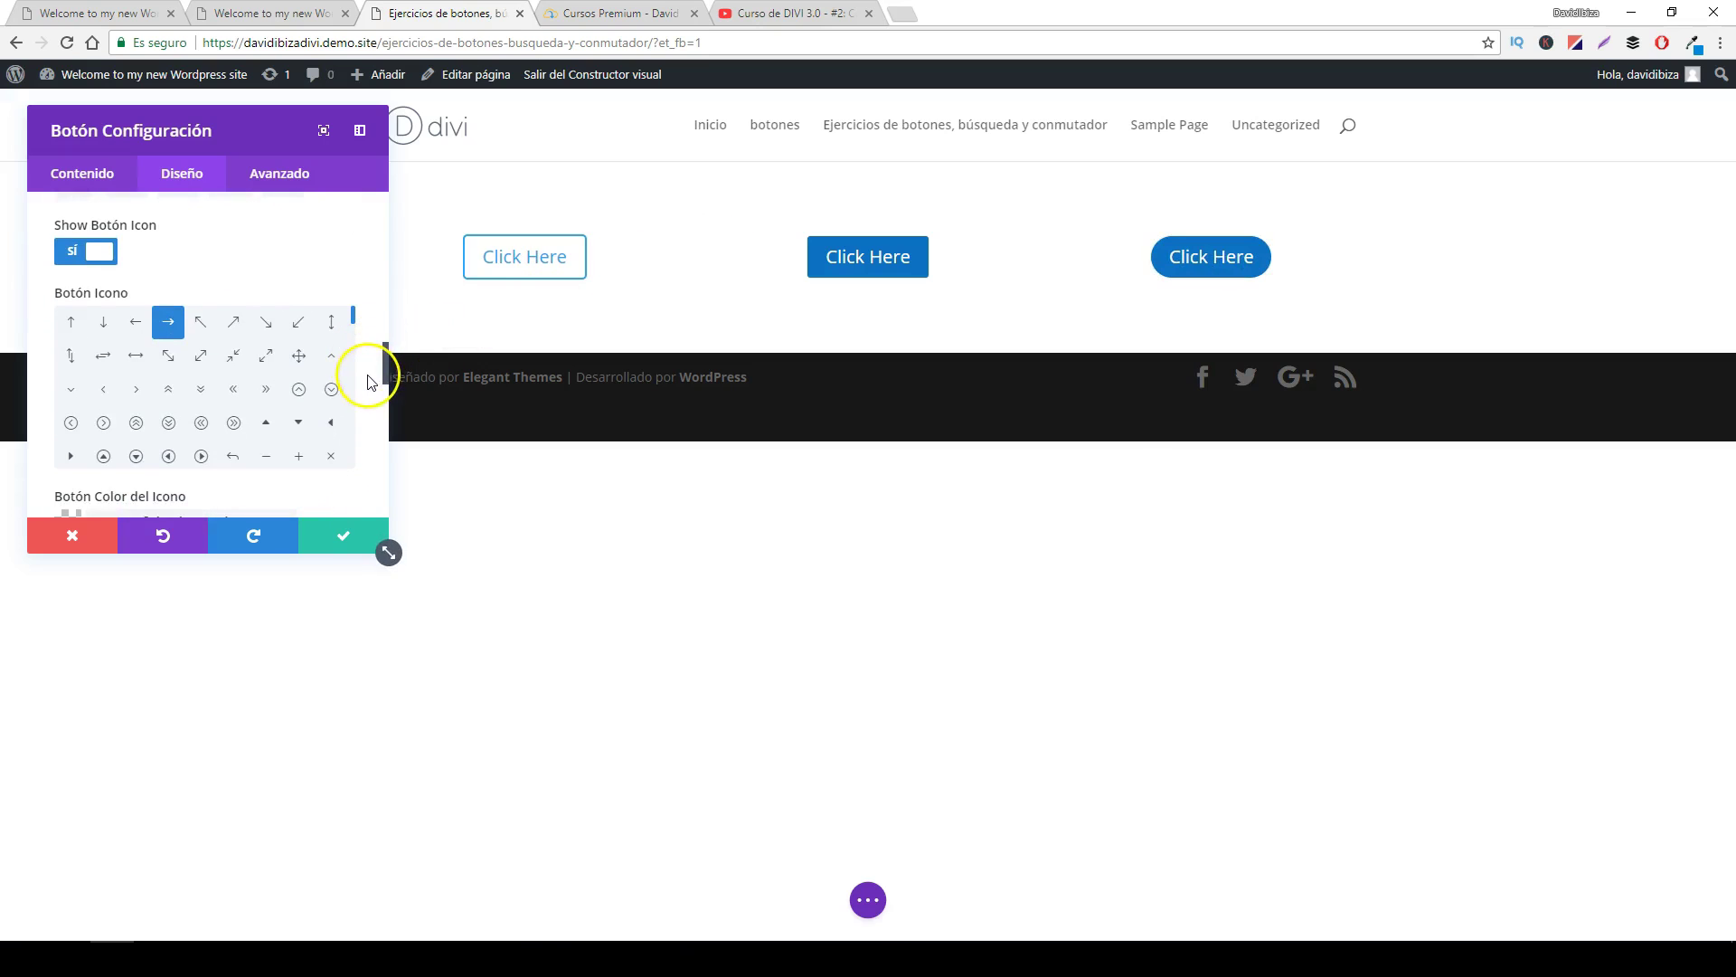
scroll(371, 381, down, 2)
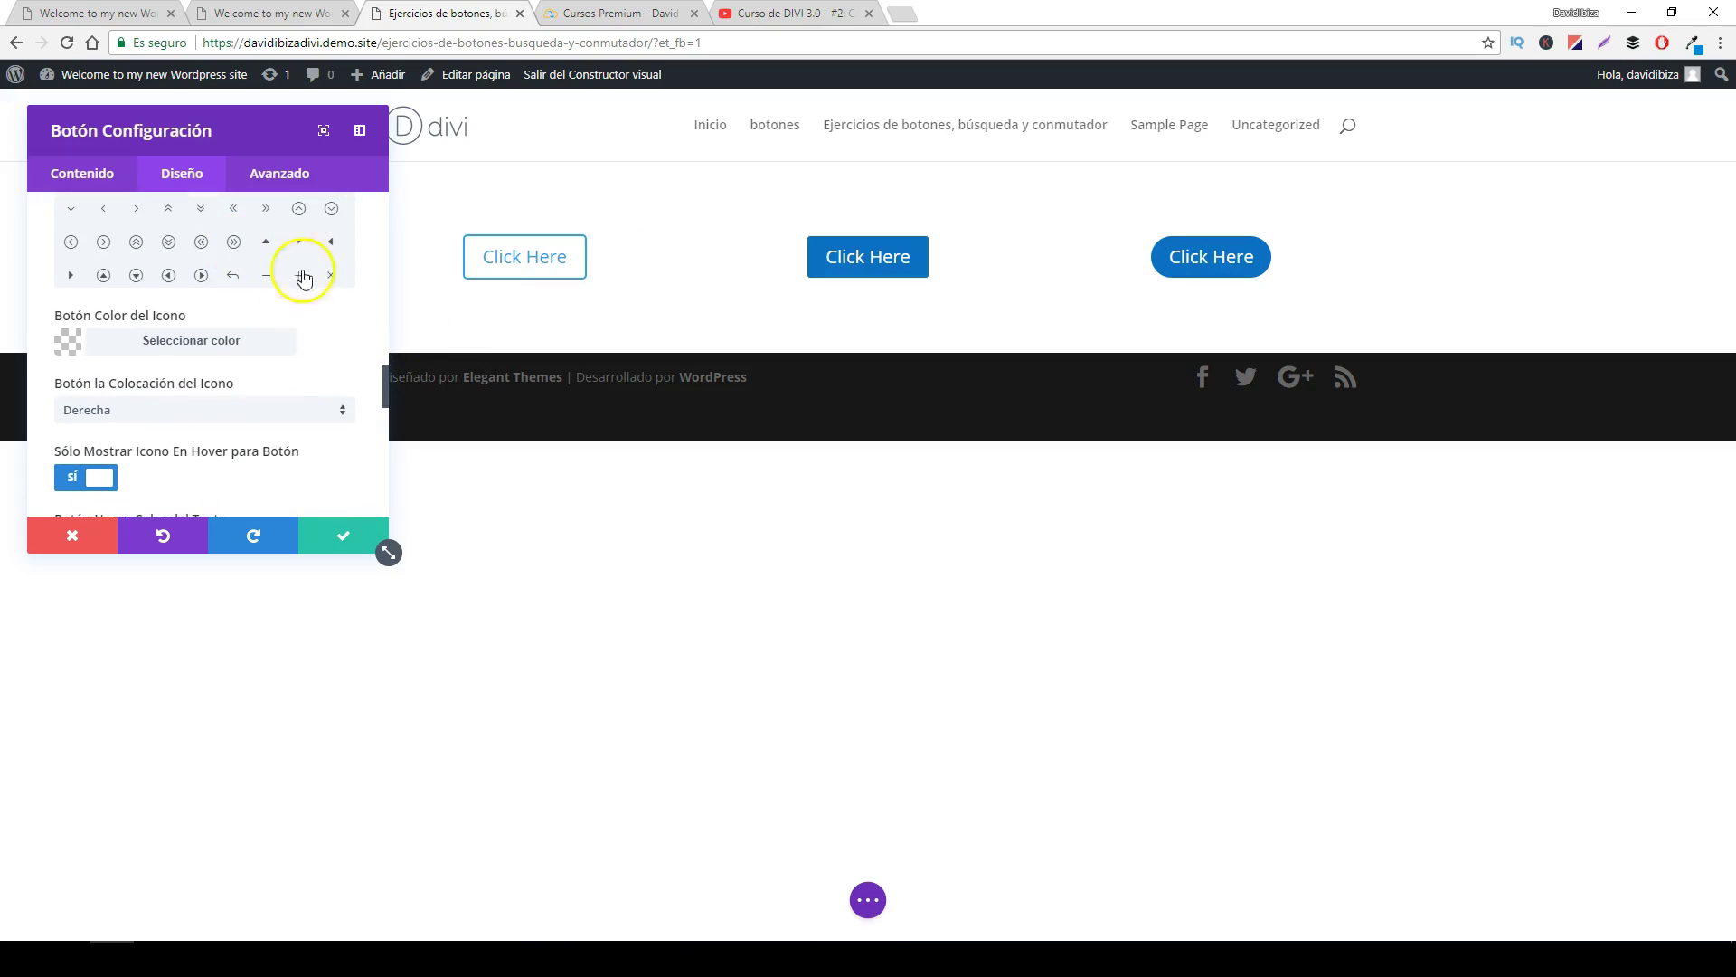
scroll(312, 399, down, 1)
scroll(310, 392, down, 1)
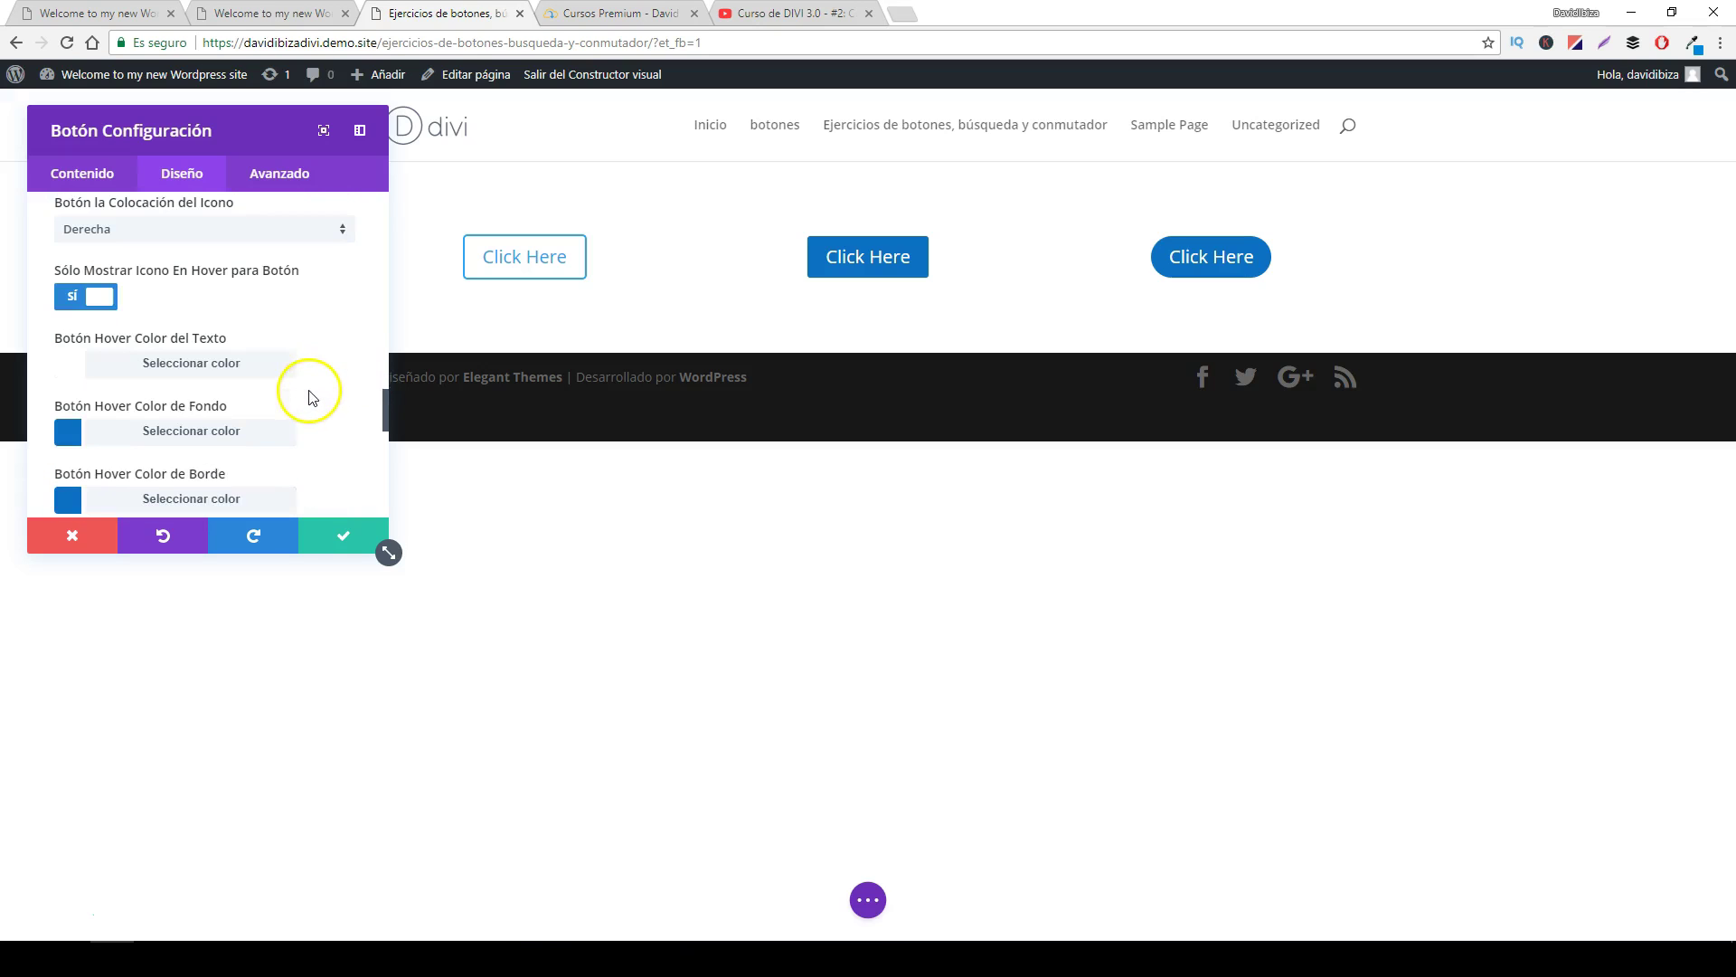
click(155, 441)
scroll(267, 448, down, 2)
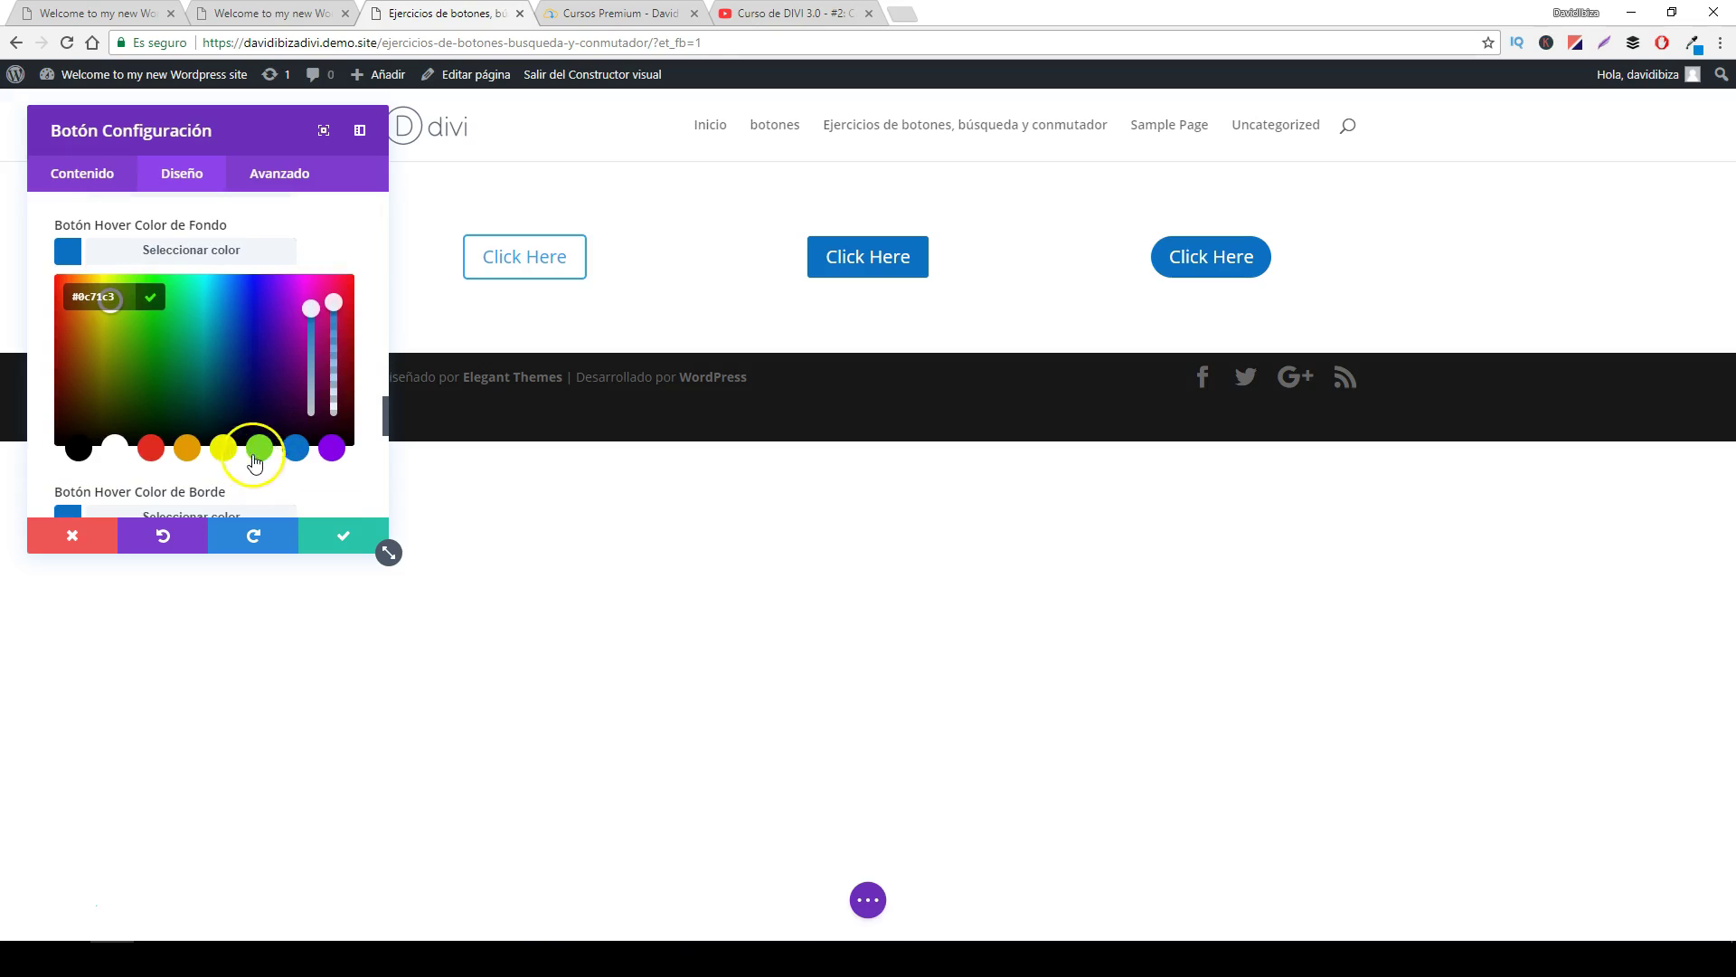
click(259, 449)
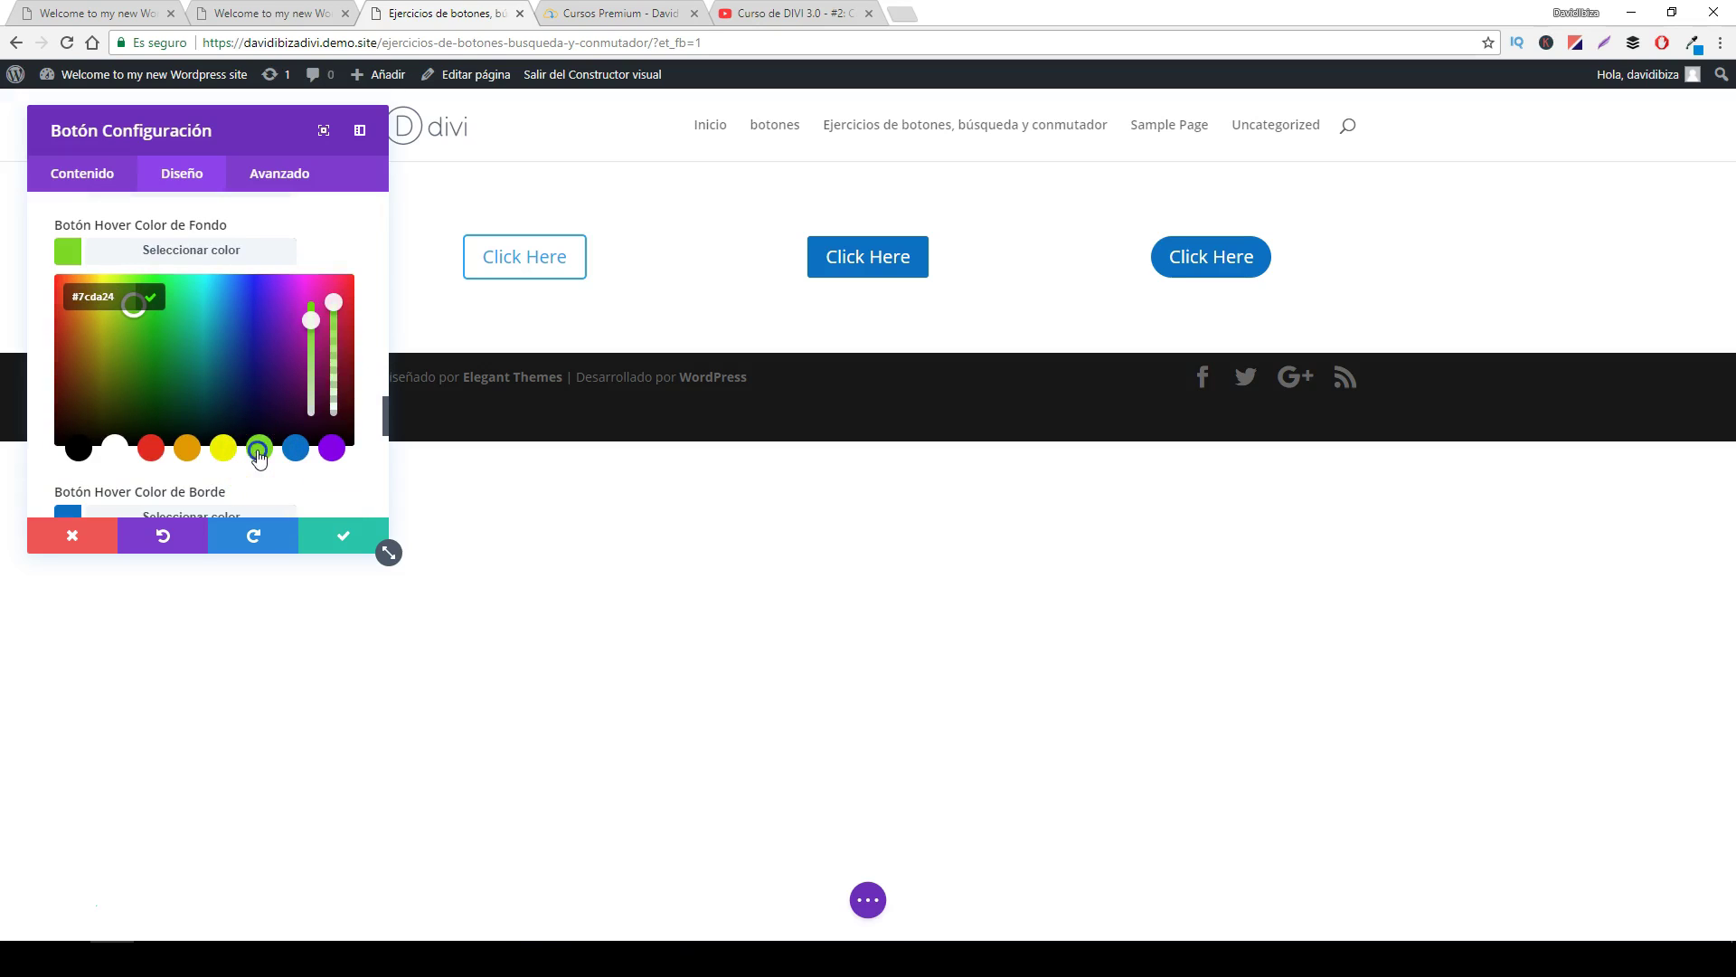
click(1164, 269)
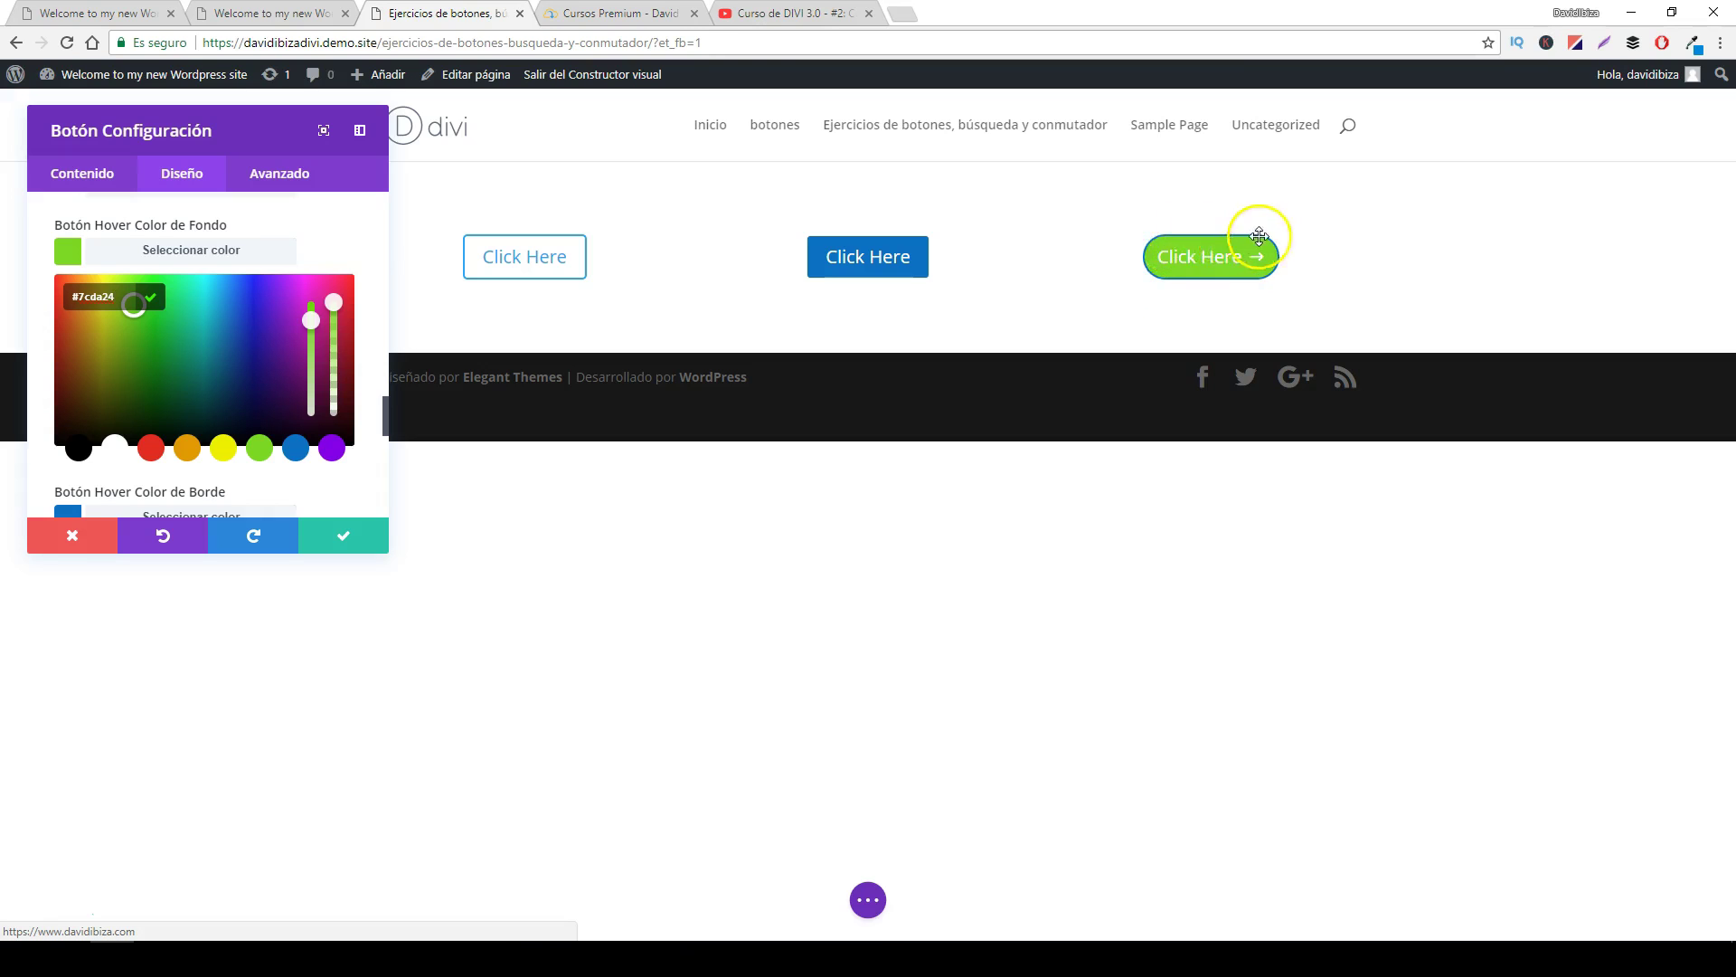
- Compare with the demo page's rounded button, set the third-column button's hover border colour to green #7cda24, and save the module
click(622, 16)
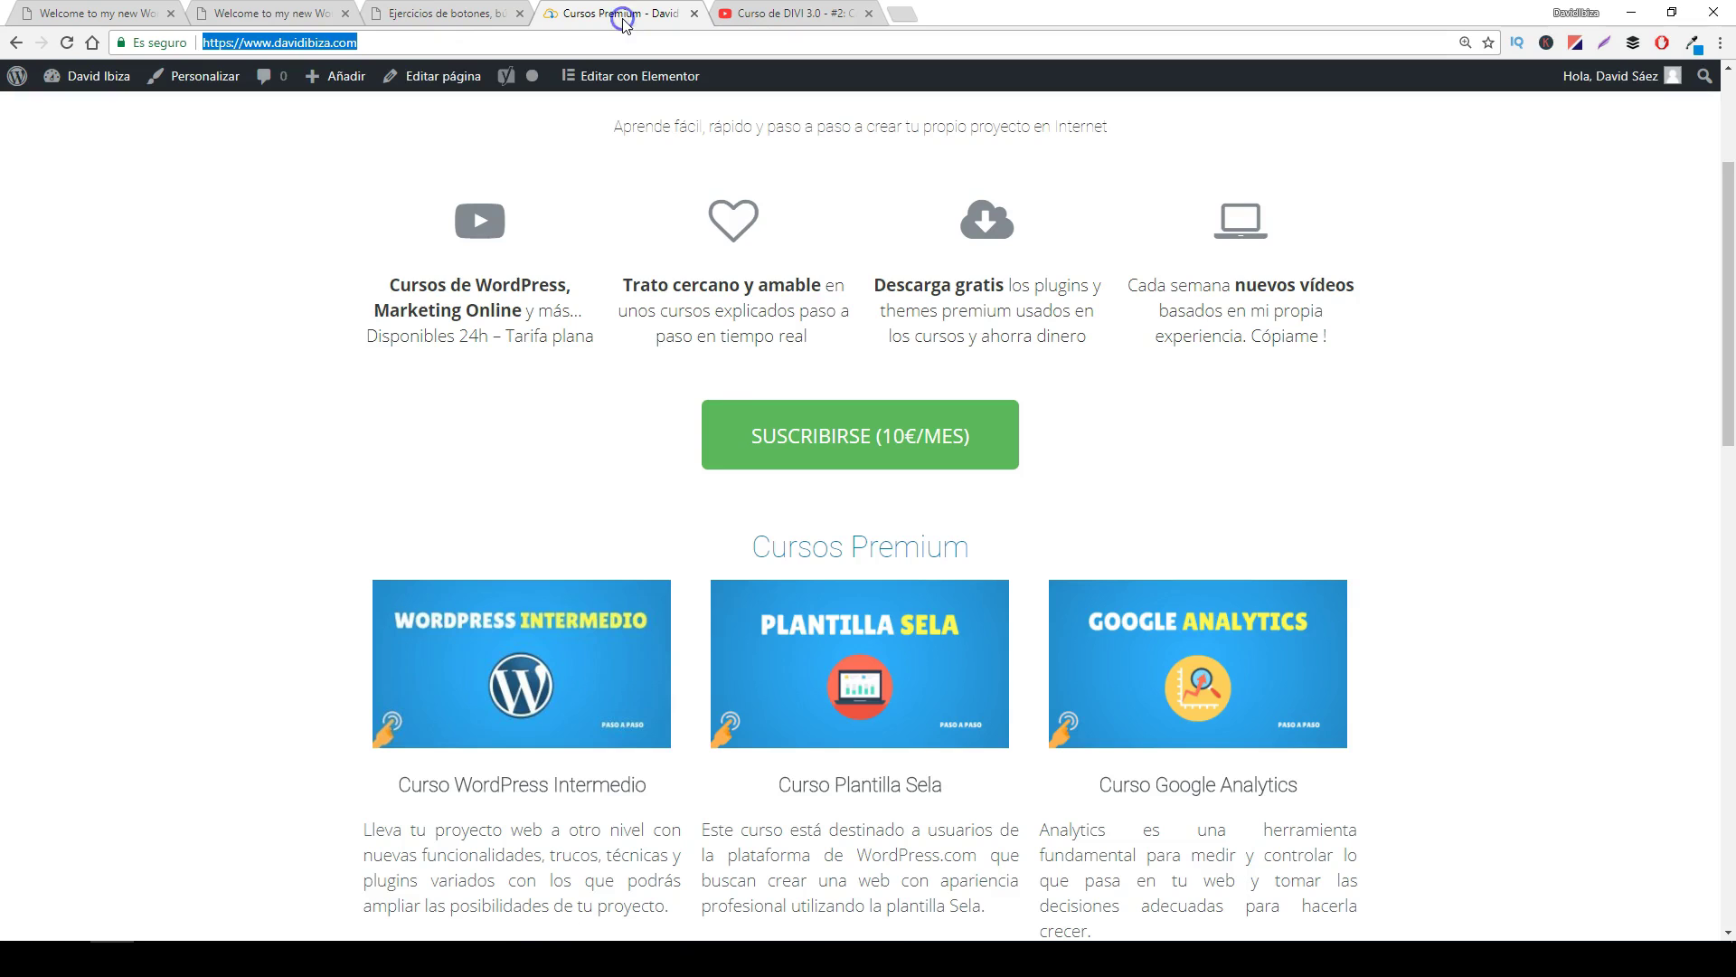
click(321, 16)
click(1162, 235)
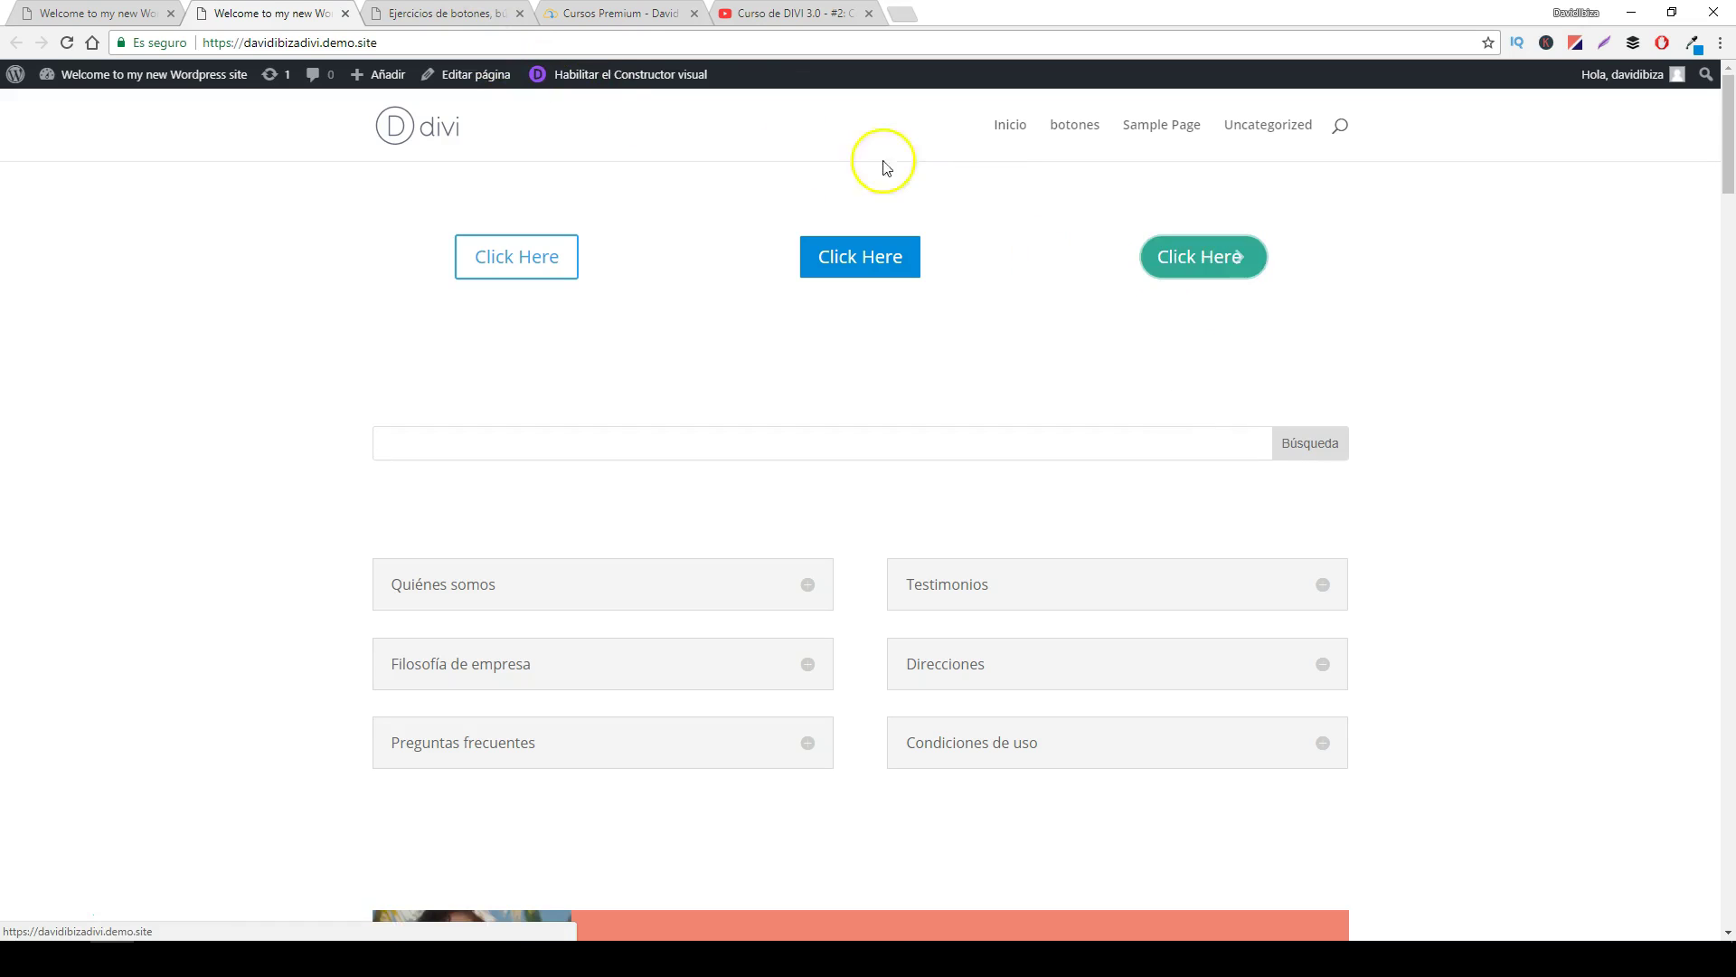
click(461, 15)
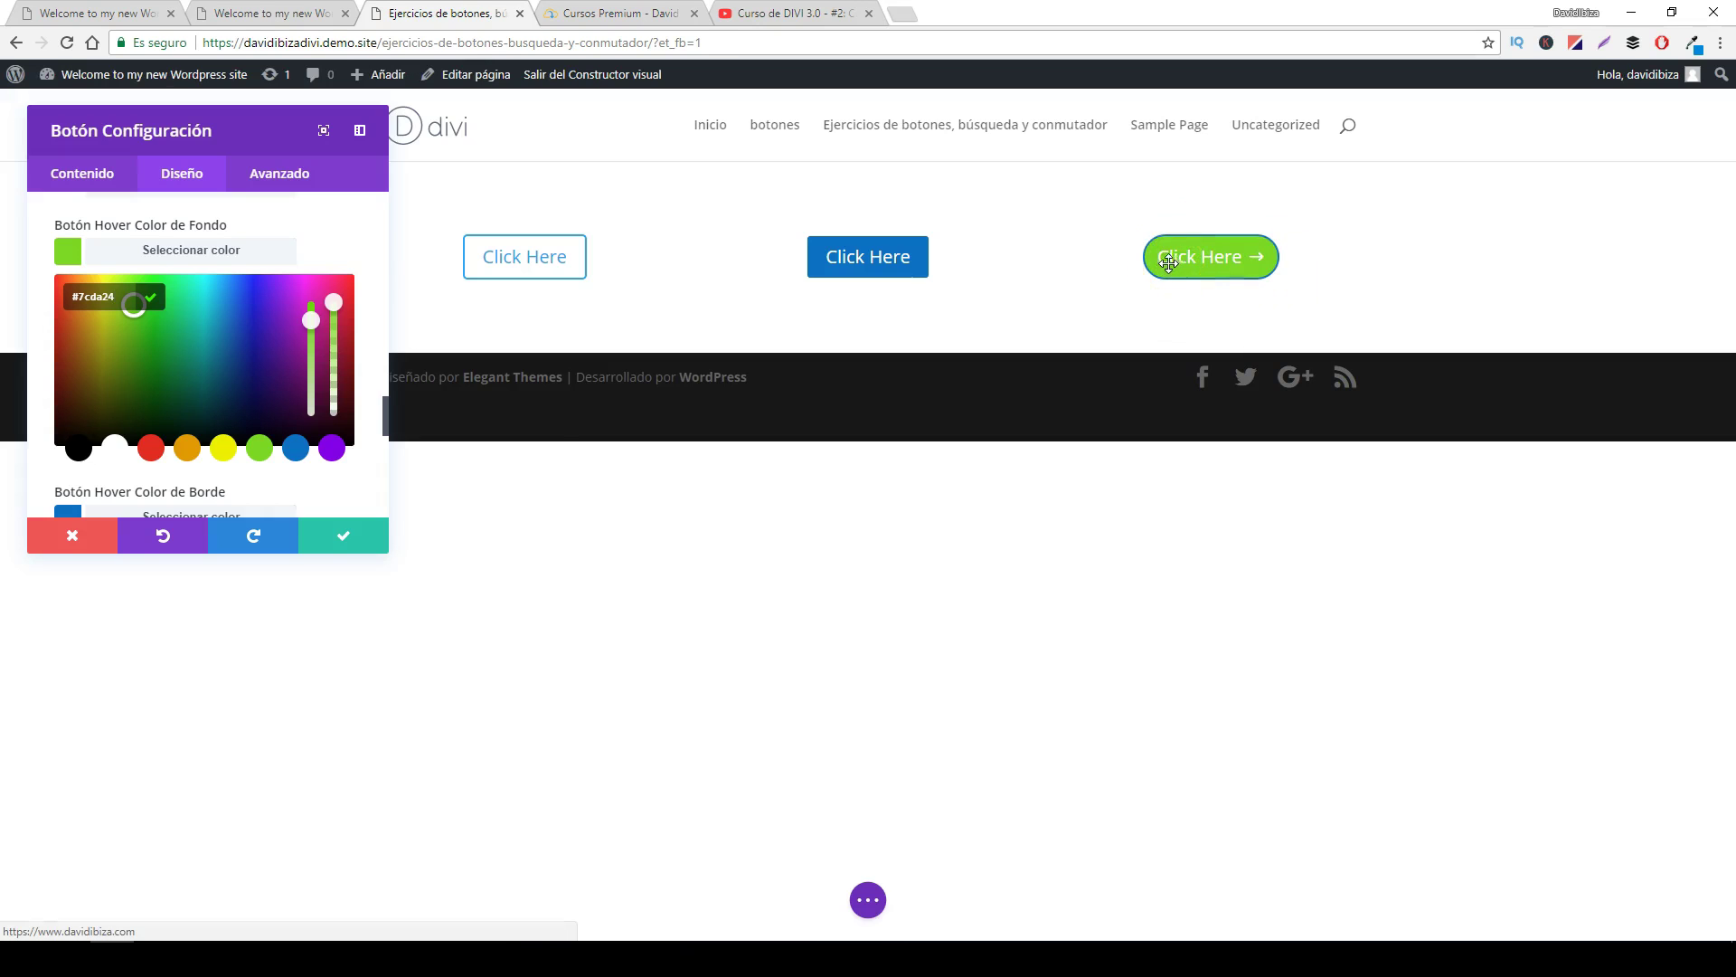
click(337, 419)
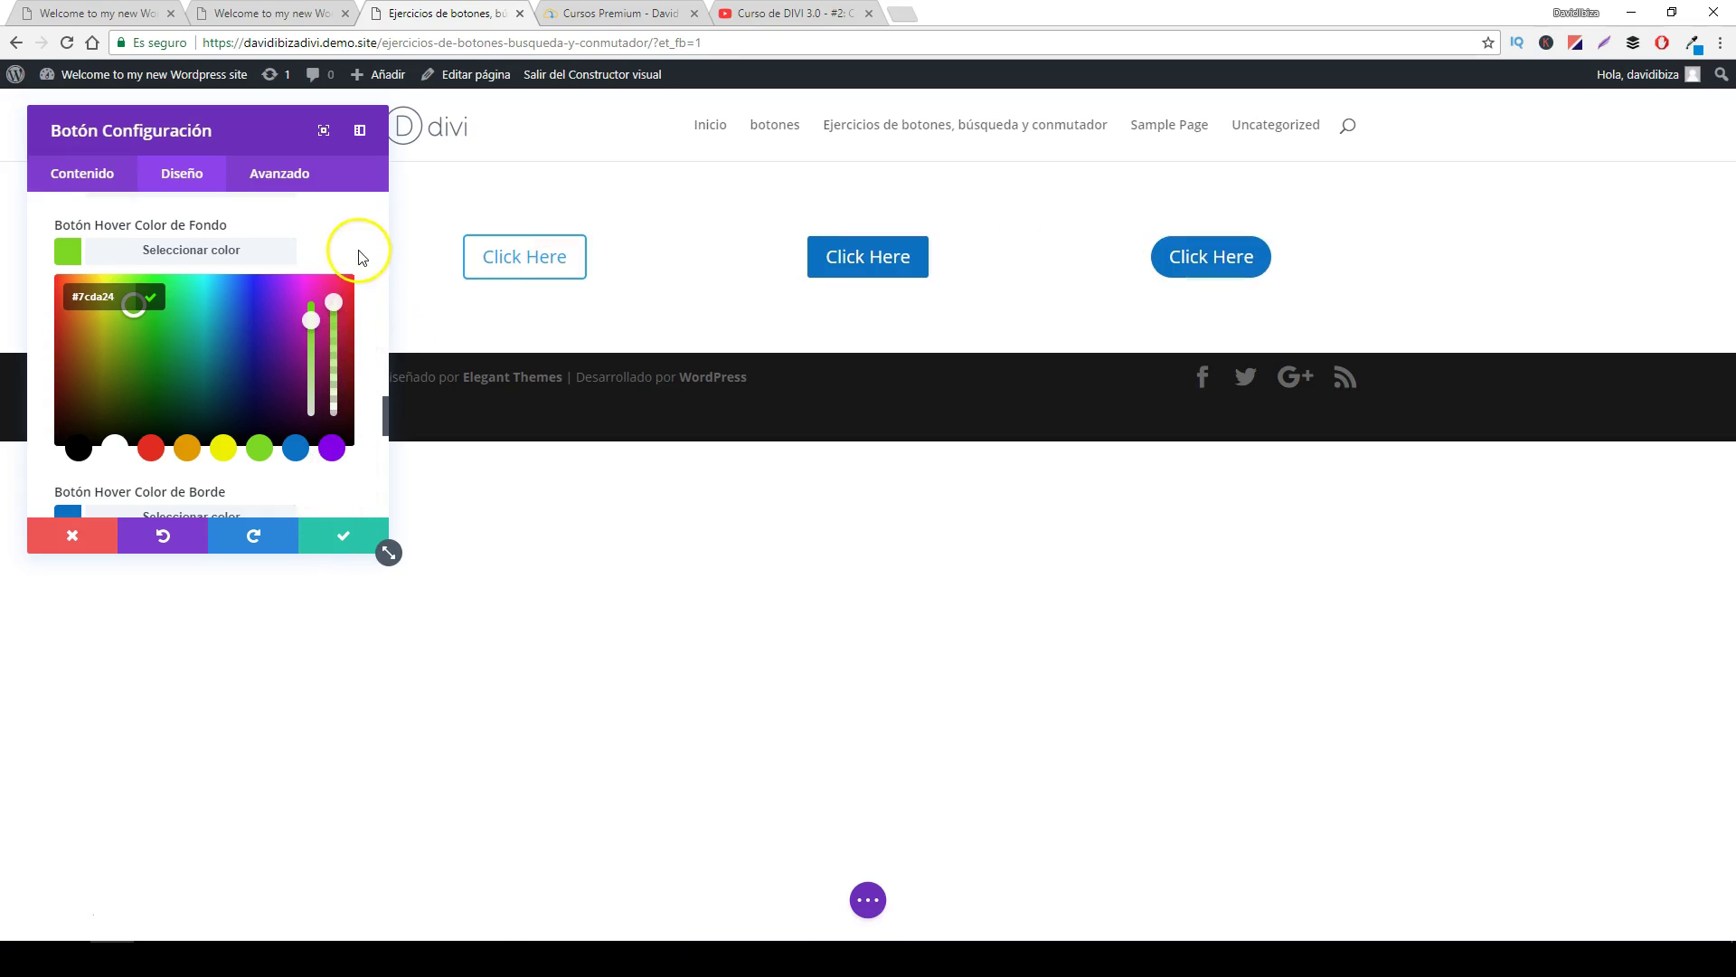
scroll(349, 276, down, 2)
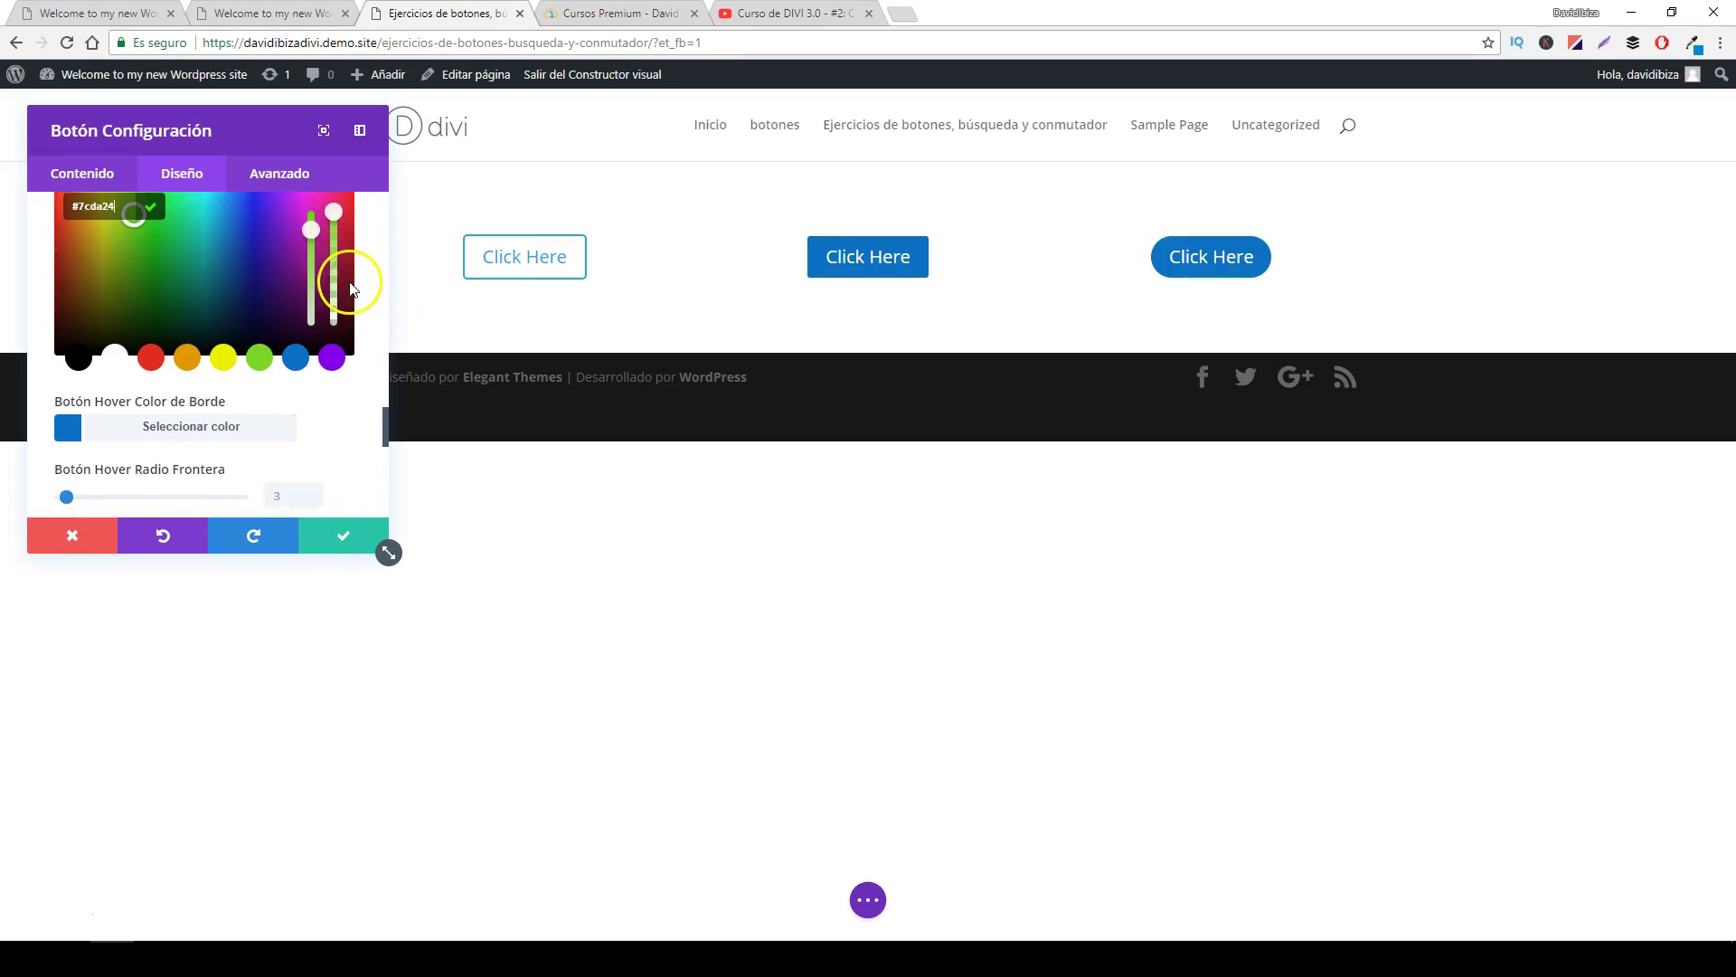
scroll(349, 276, down, 2)
scroll(286, 427, down, 2)
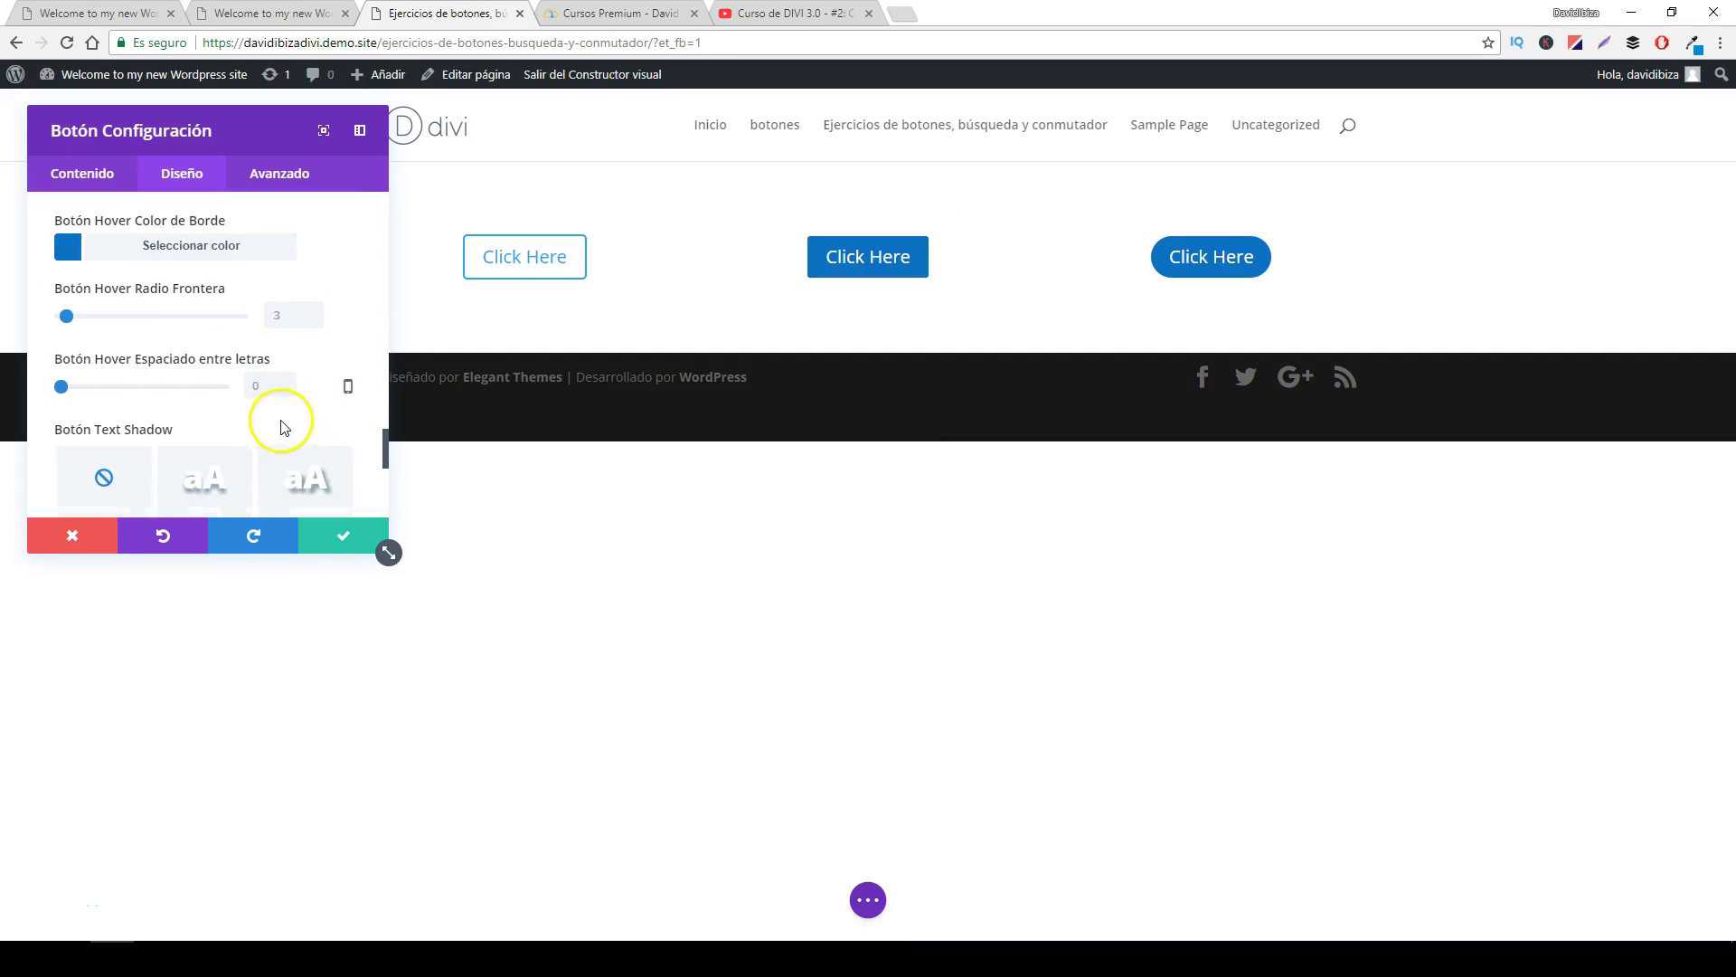
click(188, 248)
click(259, 249)
scroll(259, 251, up, 3)
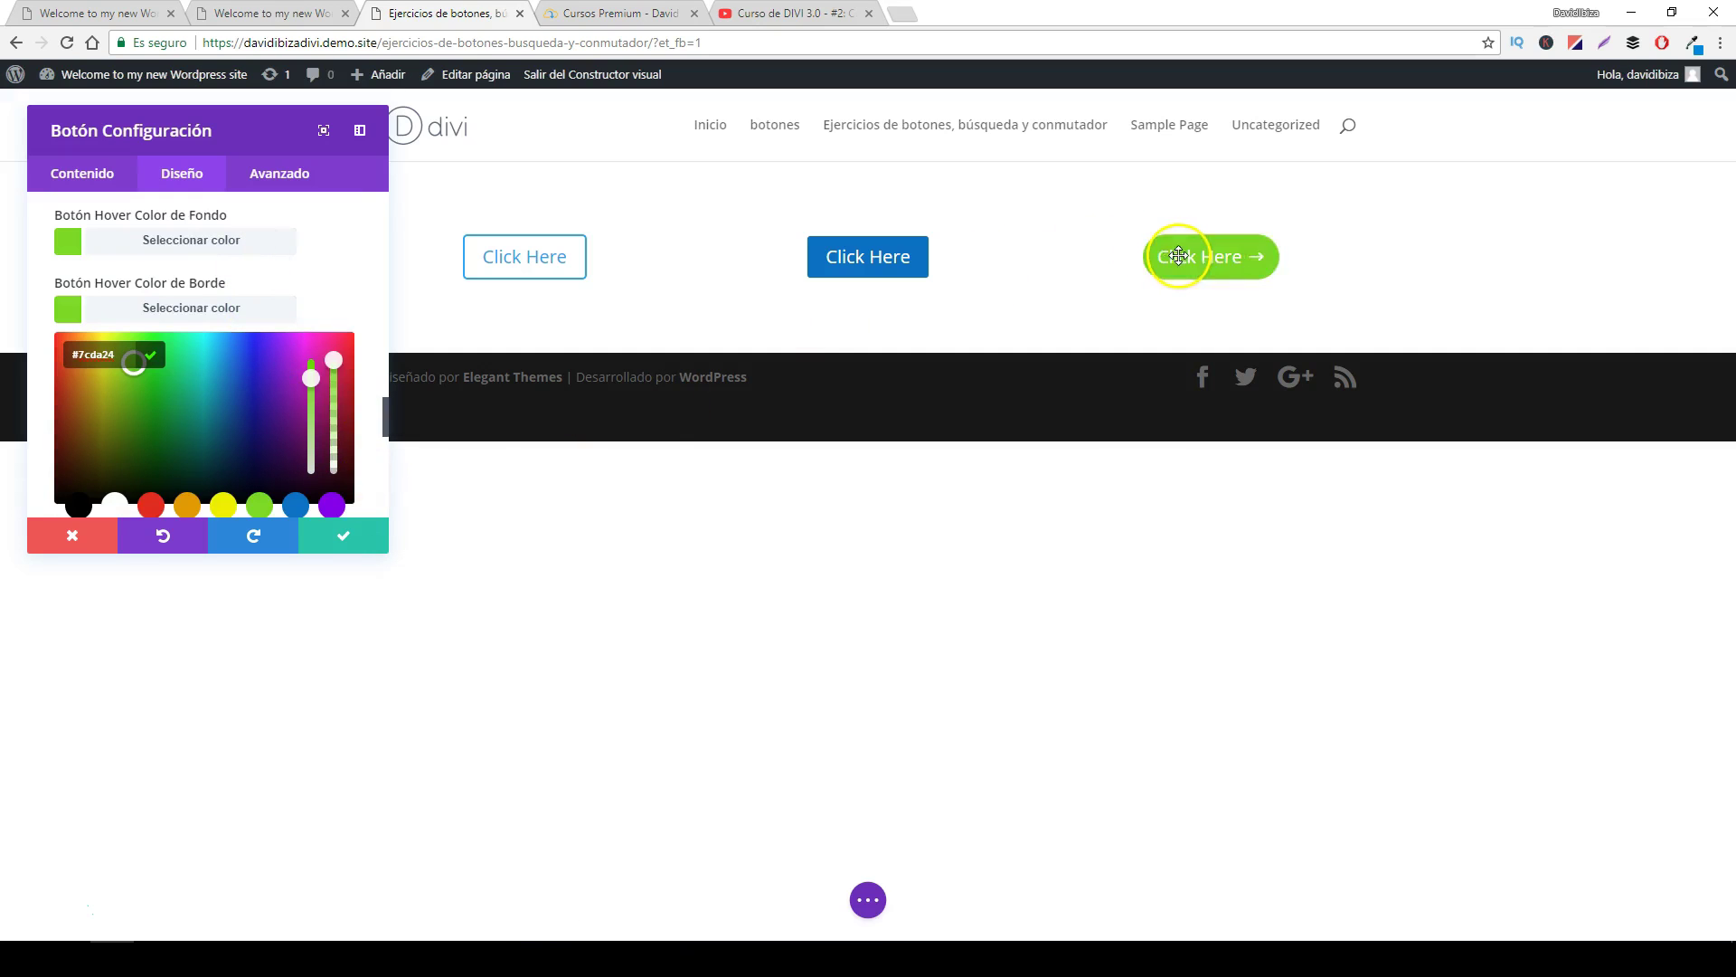
click(343, 537)
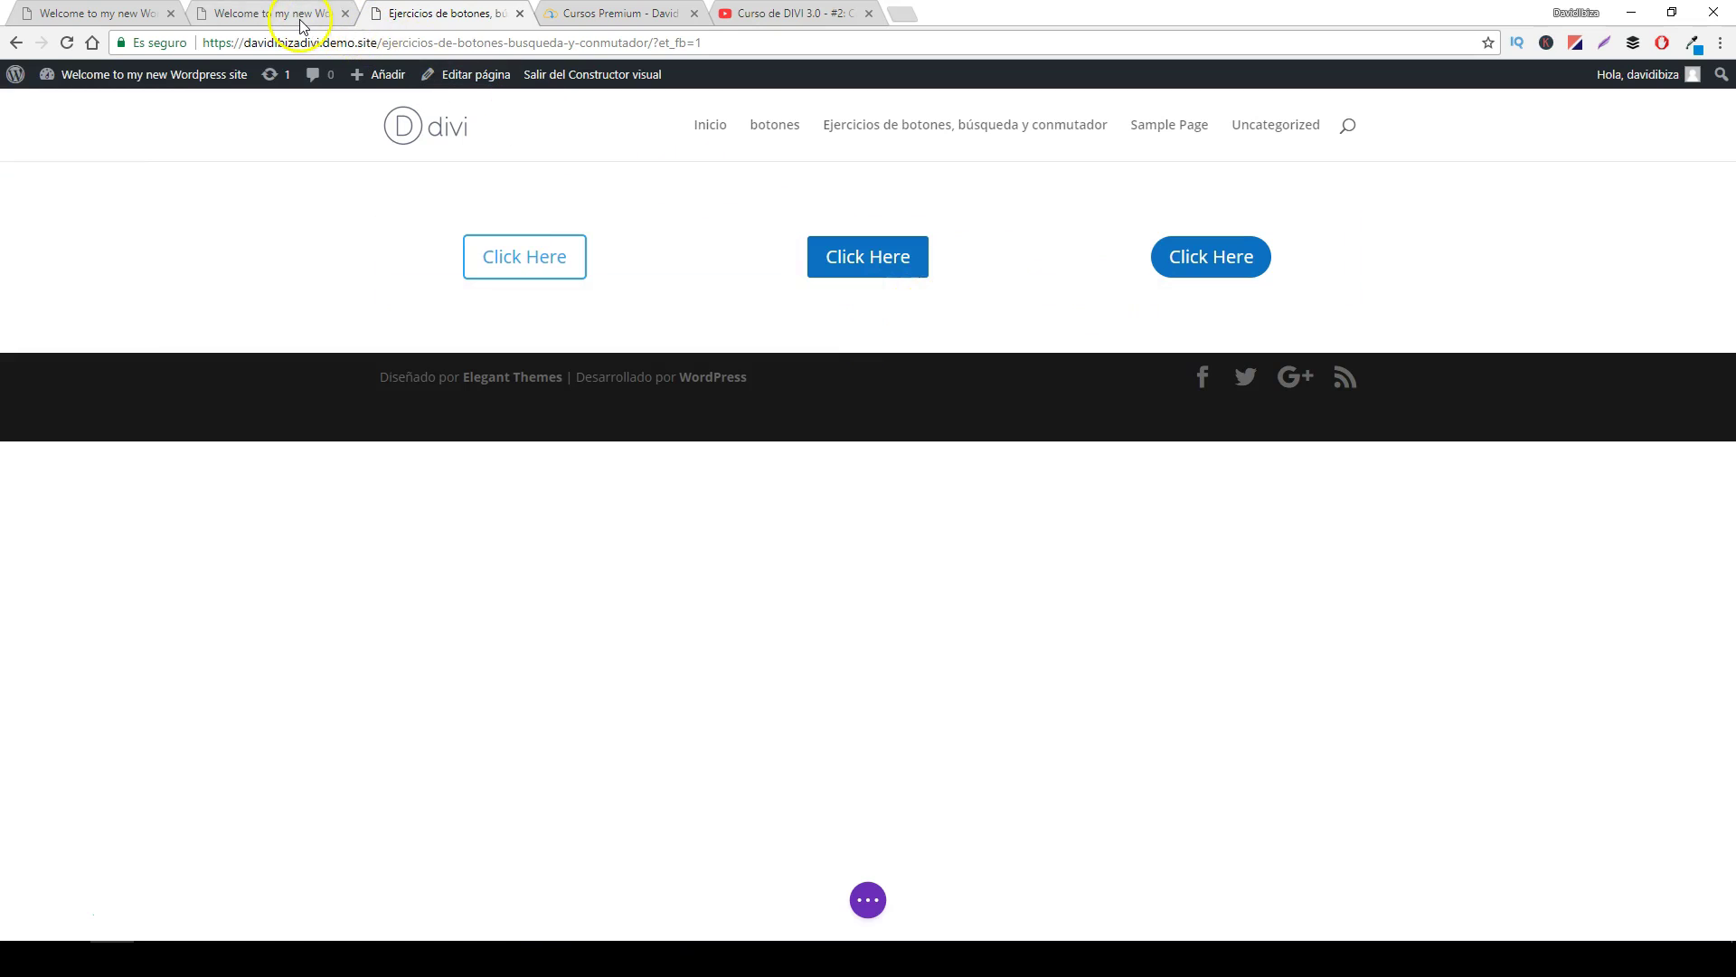
- Review the demo page's search bar, and add a regular section with a one-column row and a Búsqueda module below the practice buttons
click(135, 15)
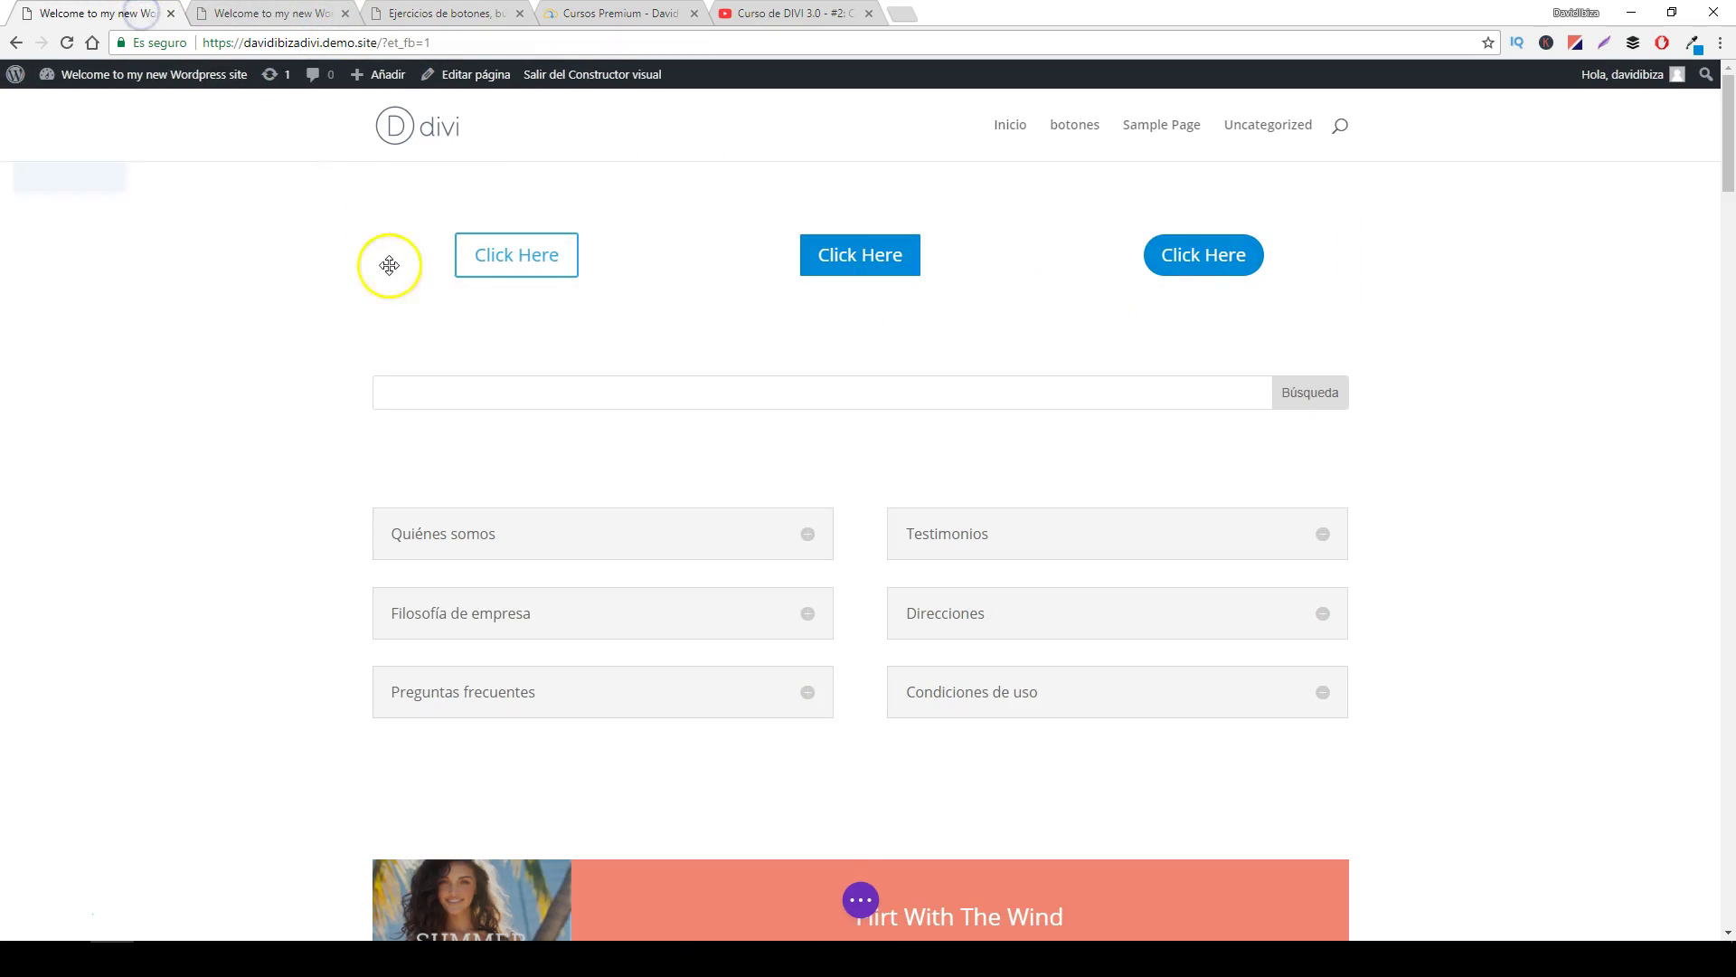
drag(545, 405, 914, 388)
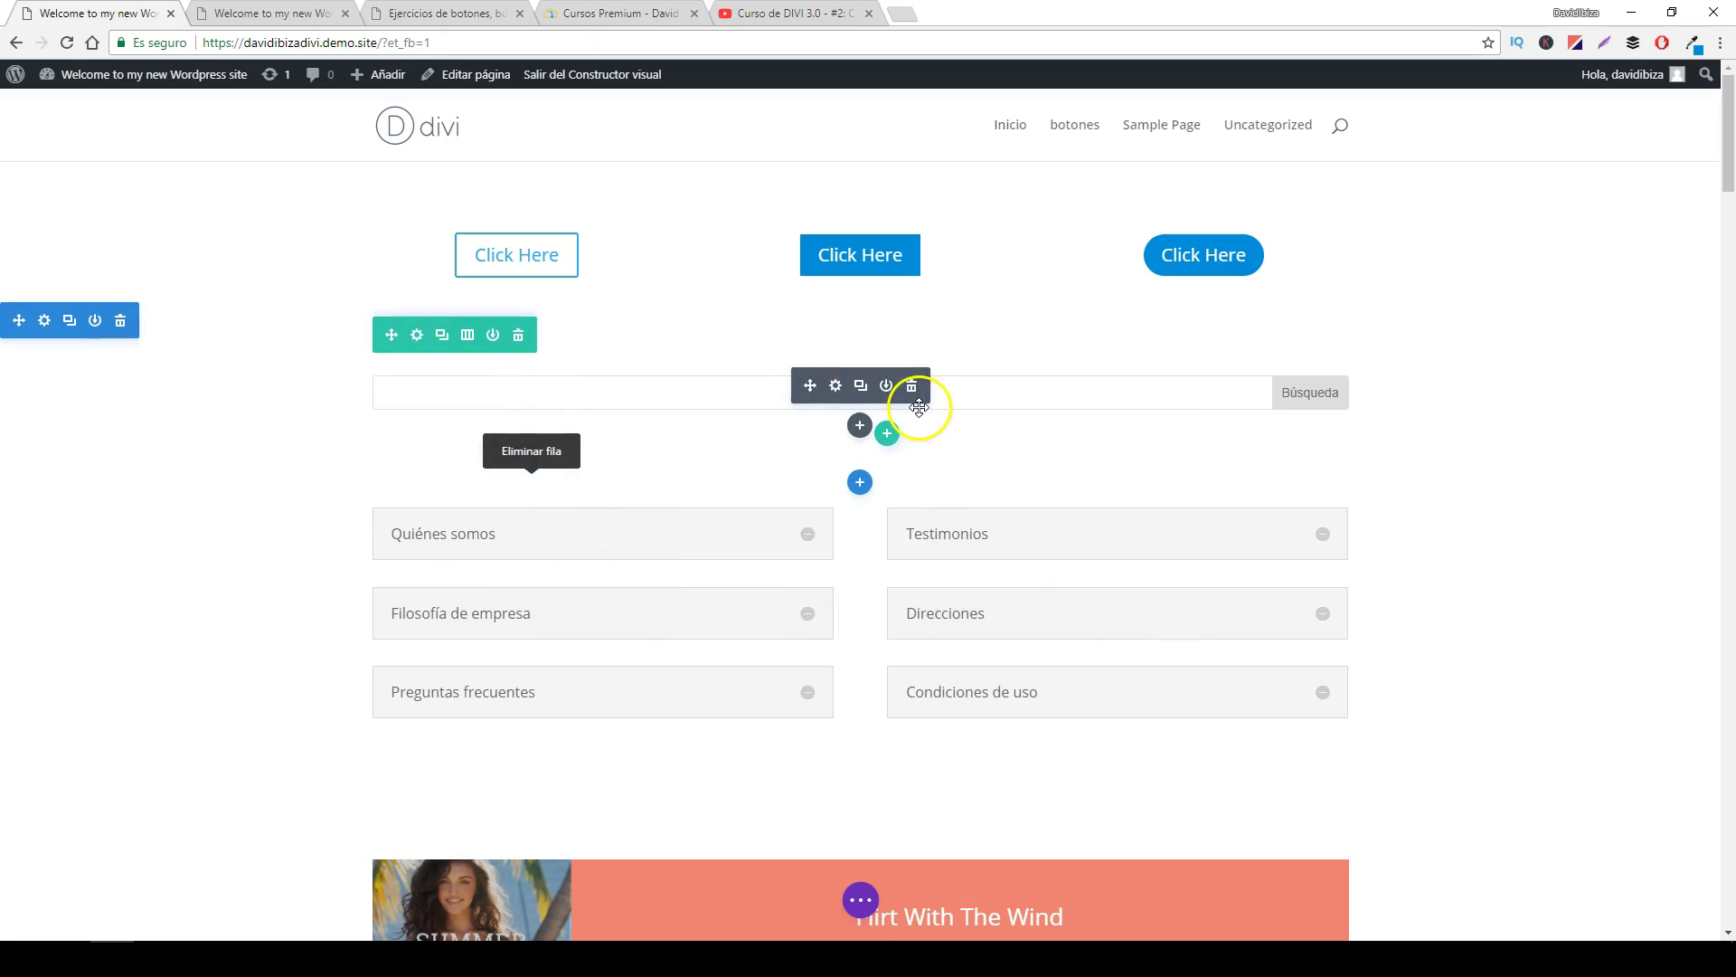
click(254, 14)
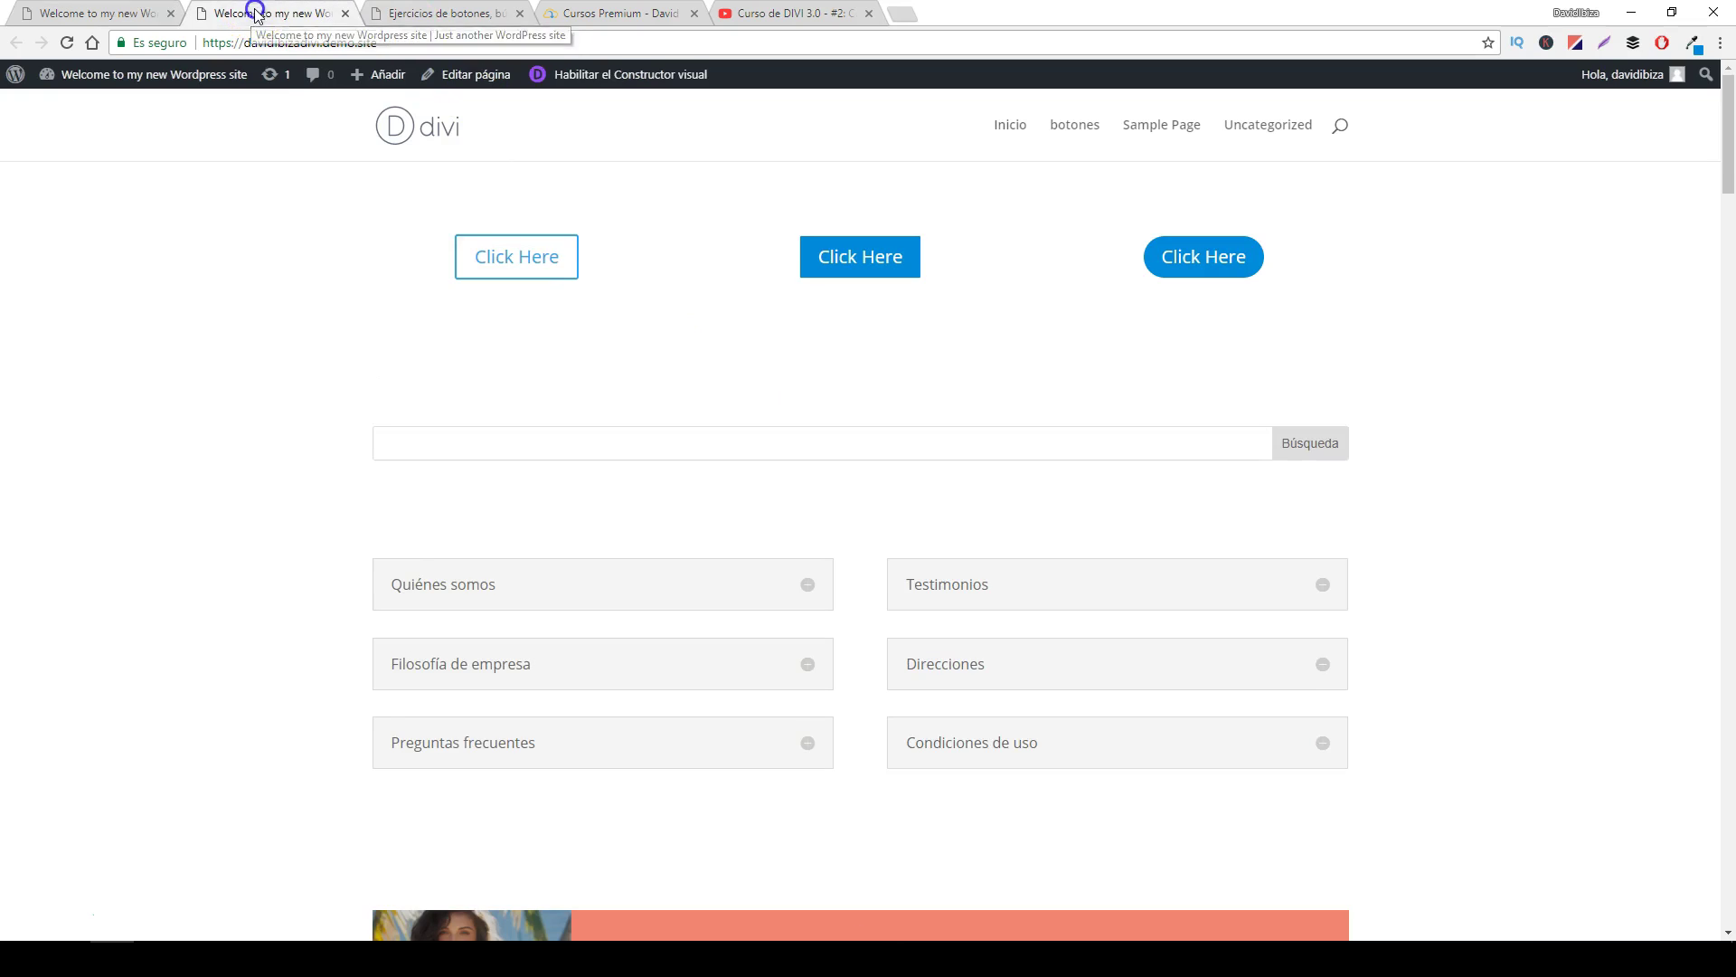
click(416, 15)
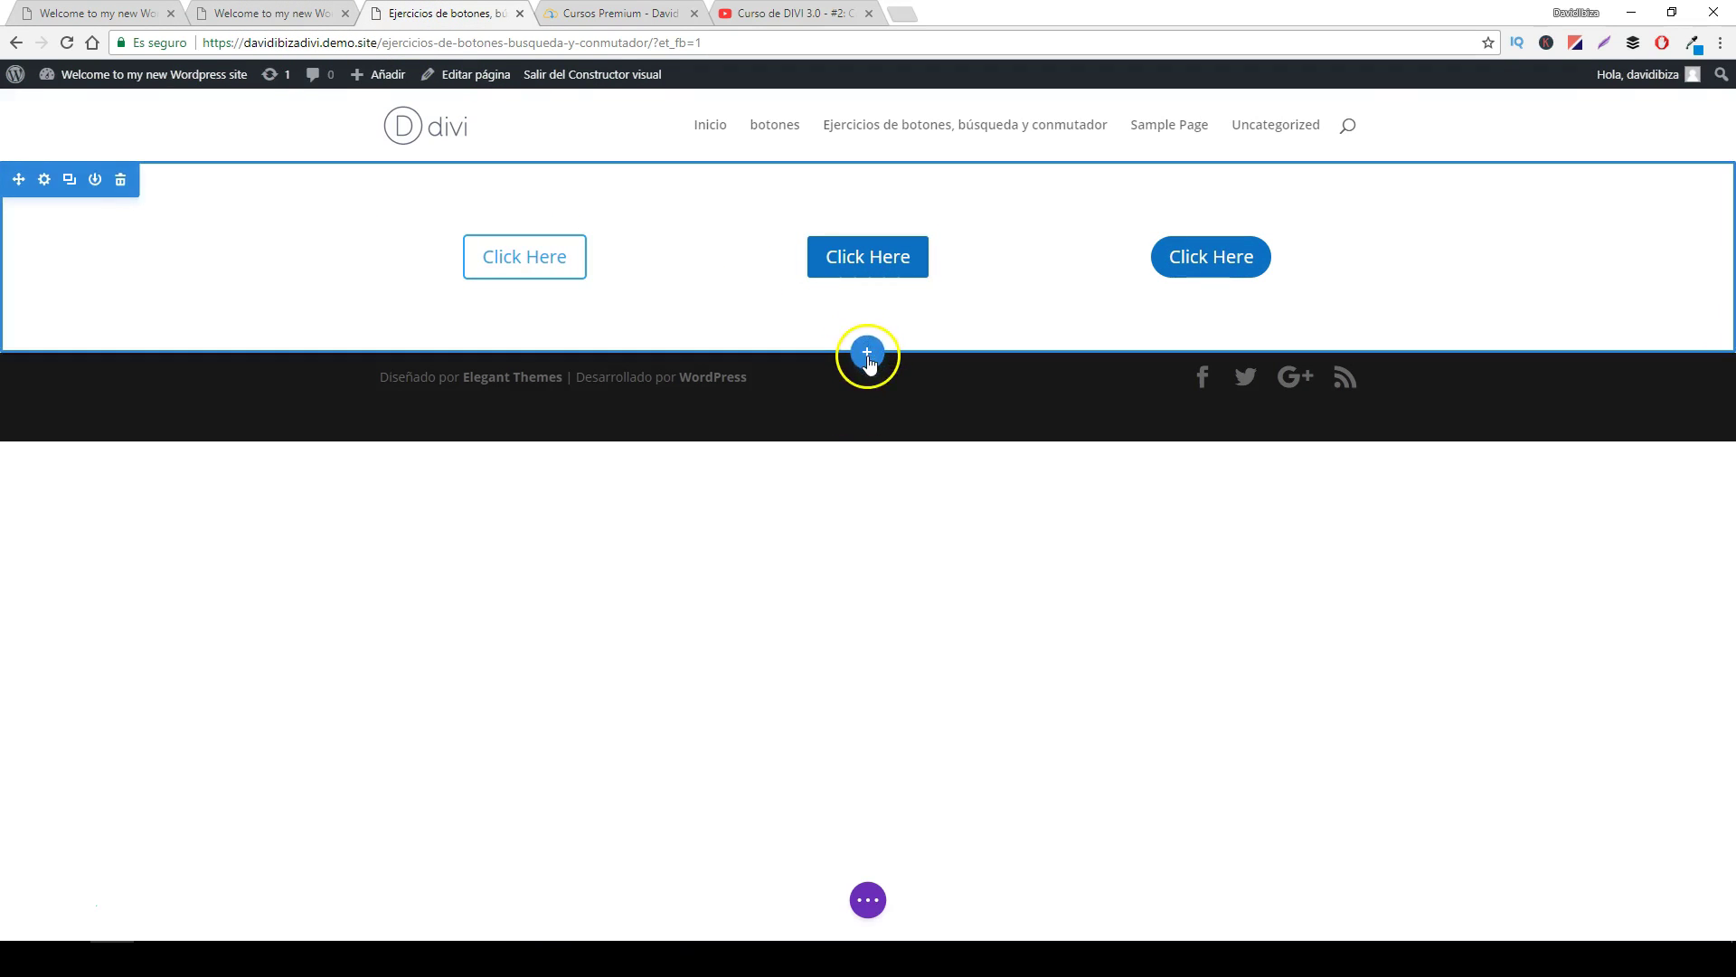
click(867, 360)
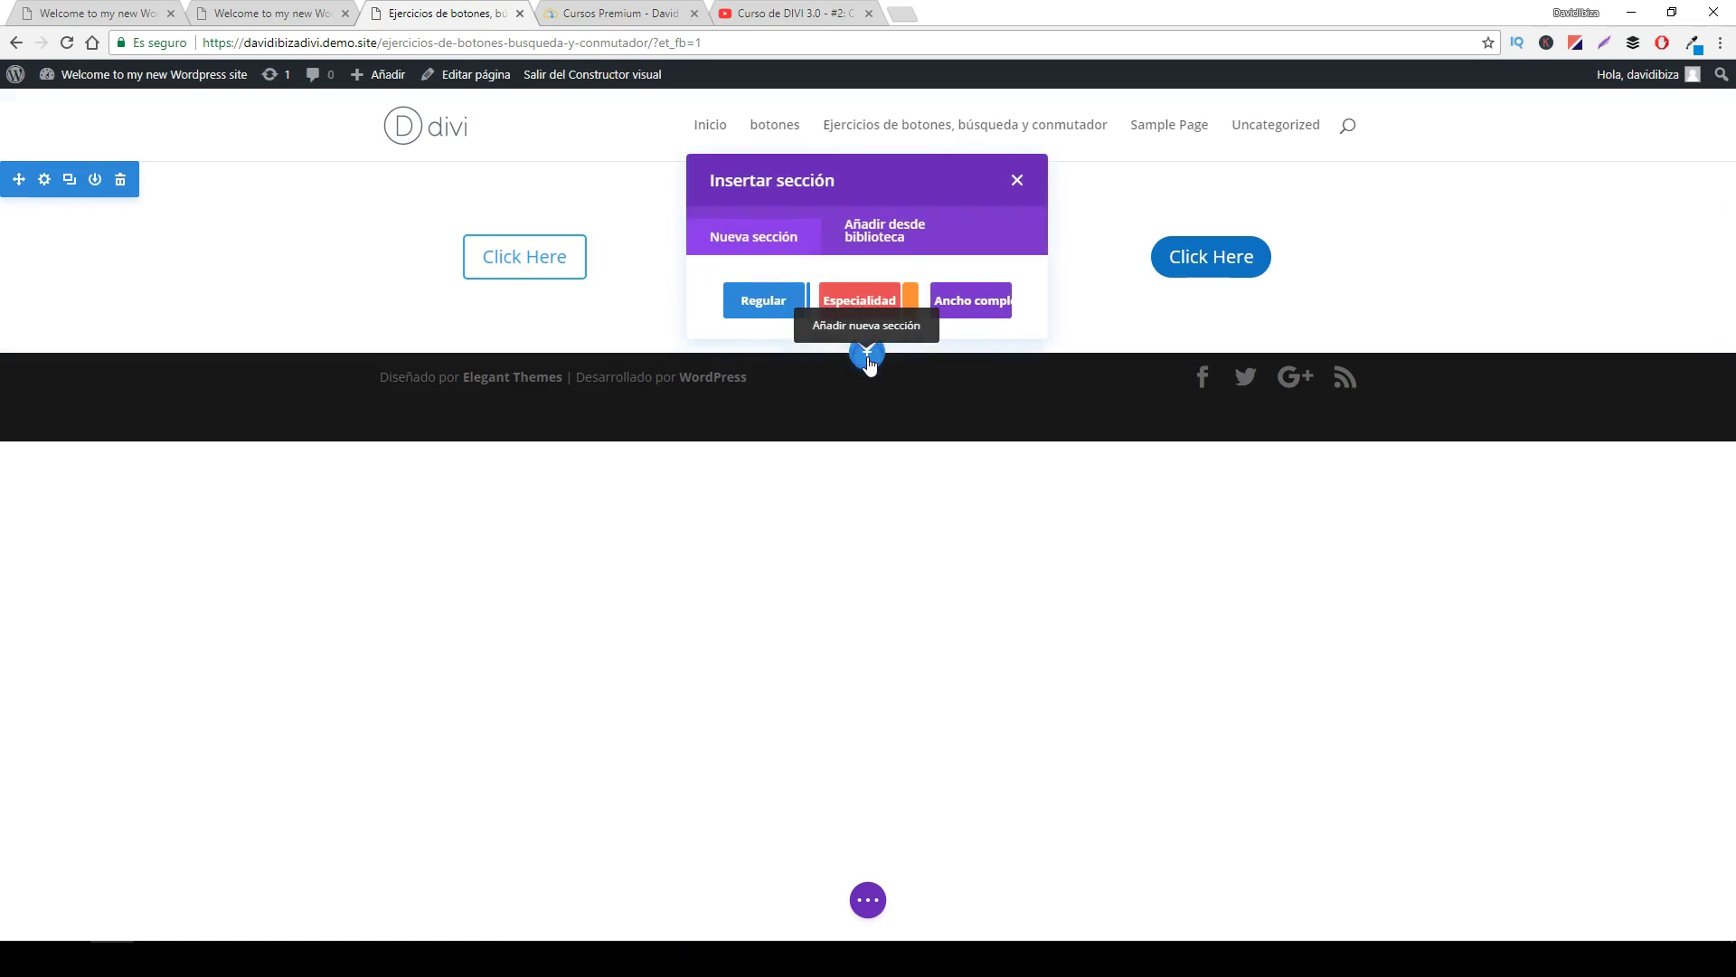
click(770, 312)
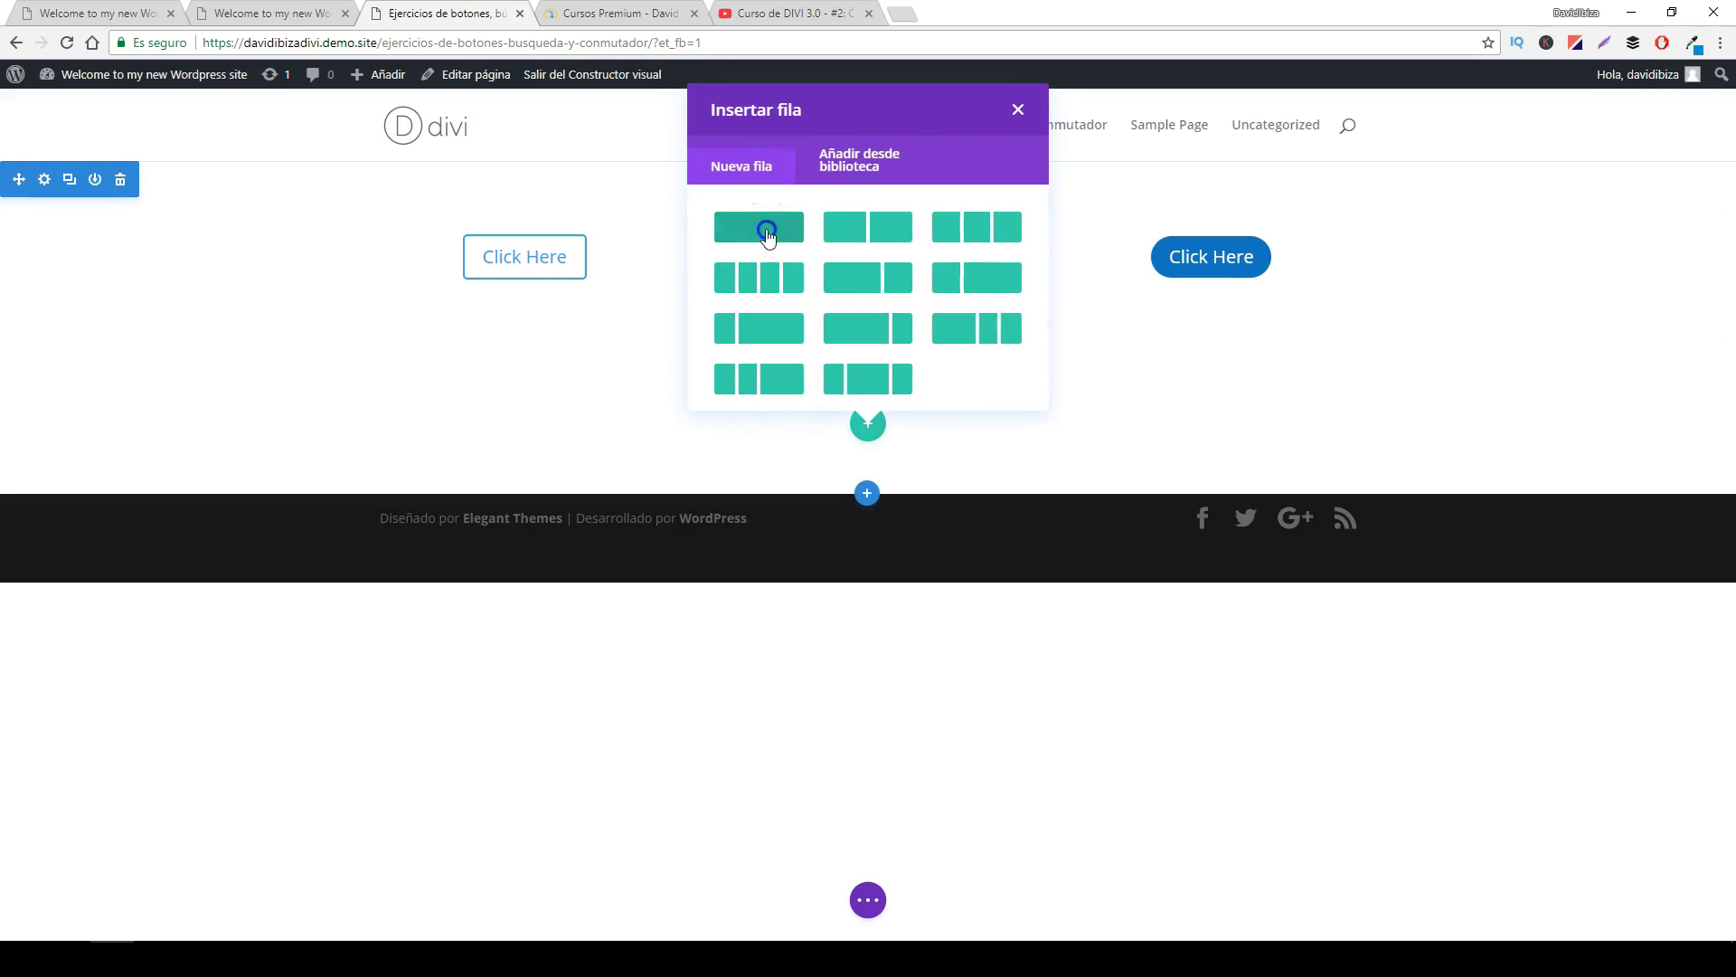
click(768, 229)
drag(1040, 245, 1030, 264)
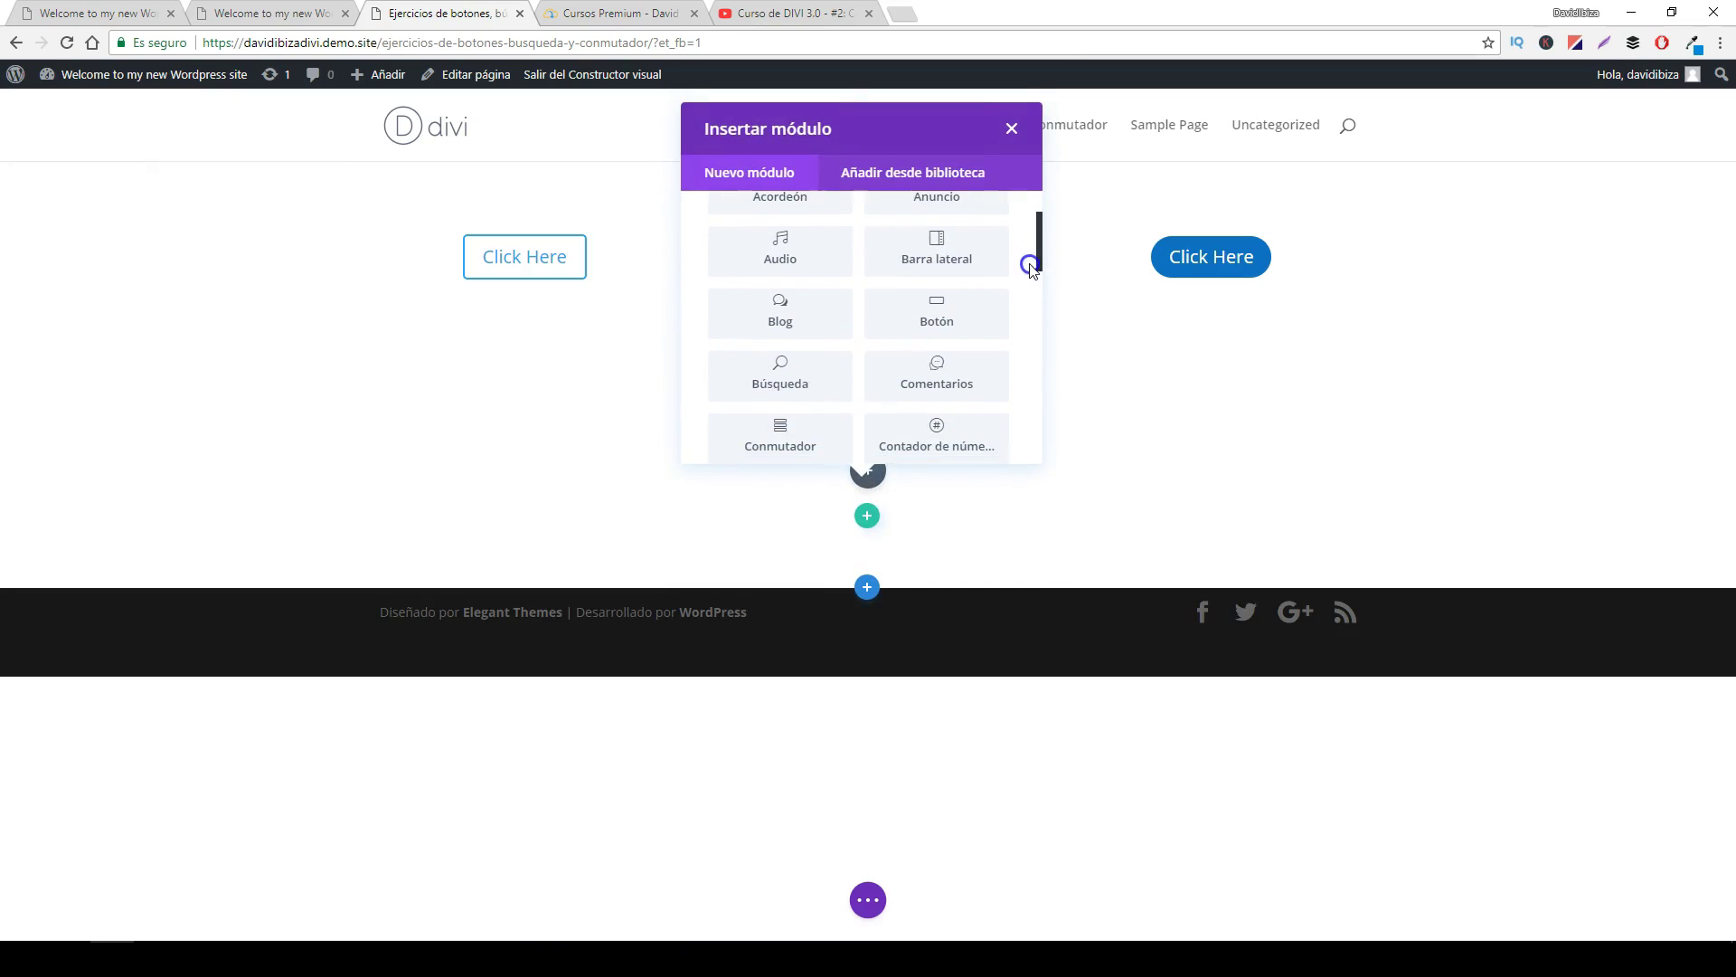
click(782, 384)
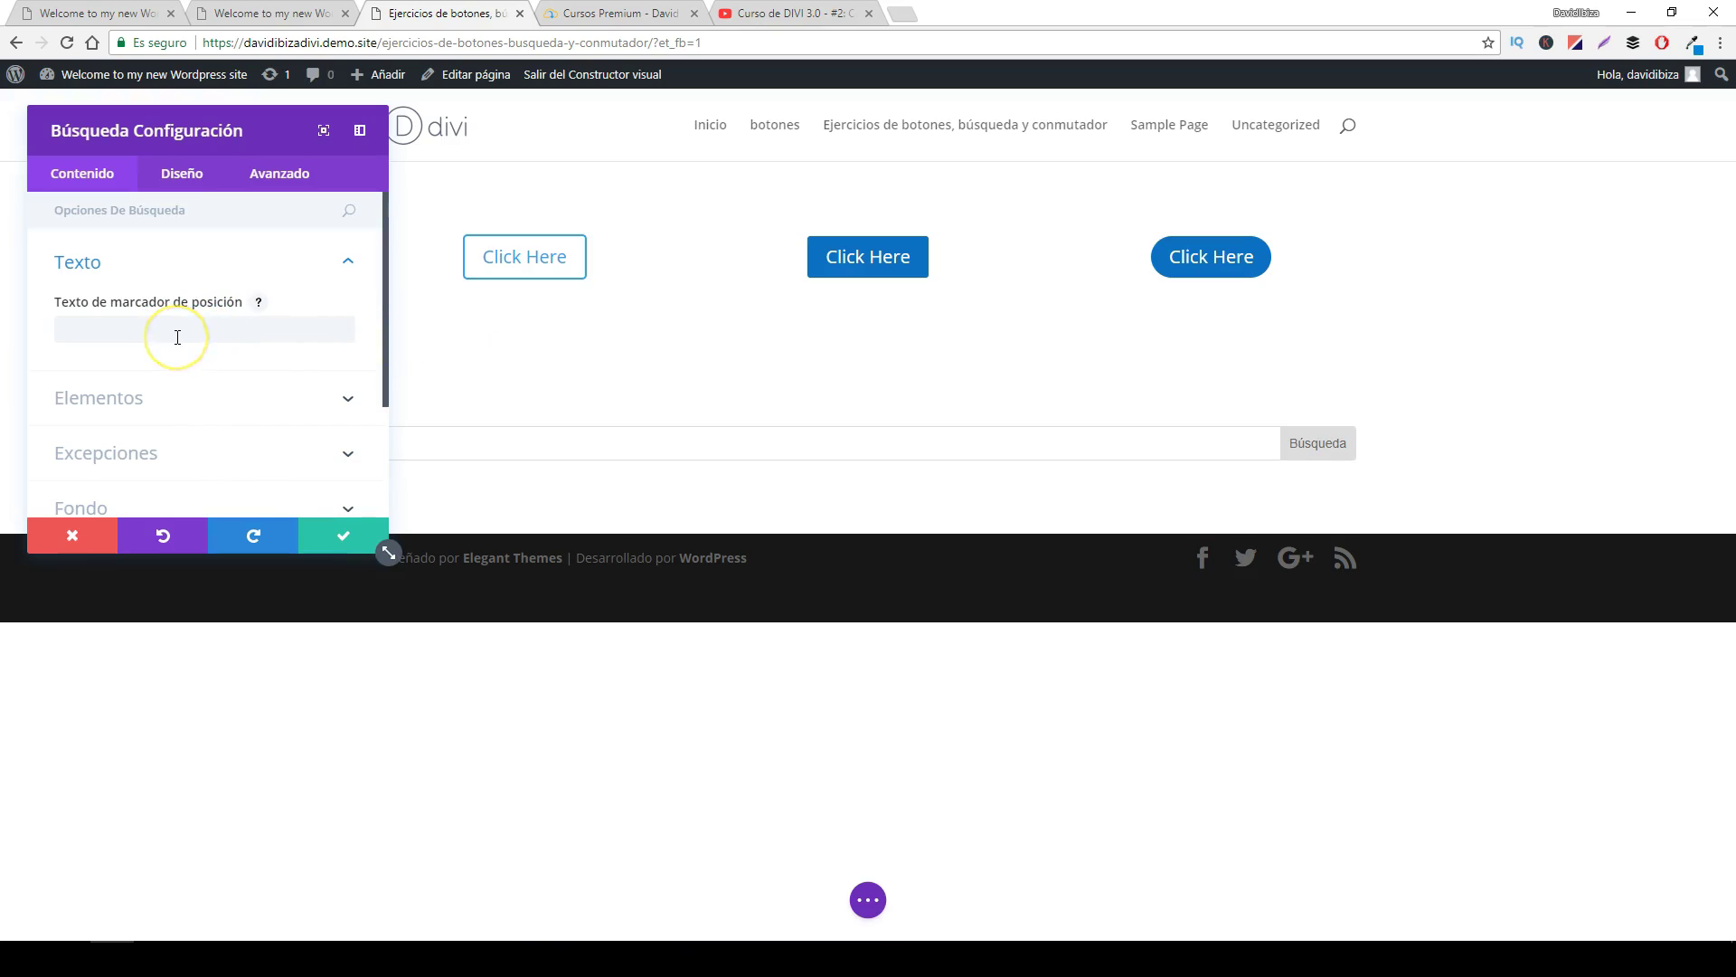
- Set the search module's placeholder text to "Escribe tu búsqueda aquí" and move the settings window clear of the search bar's text and button
click(176, 338)
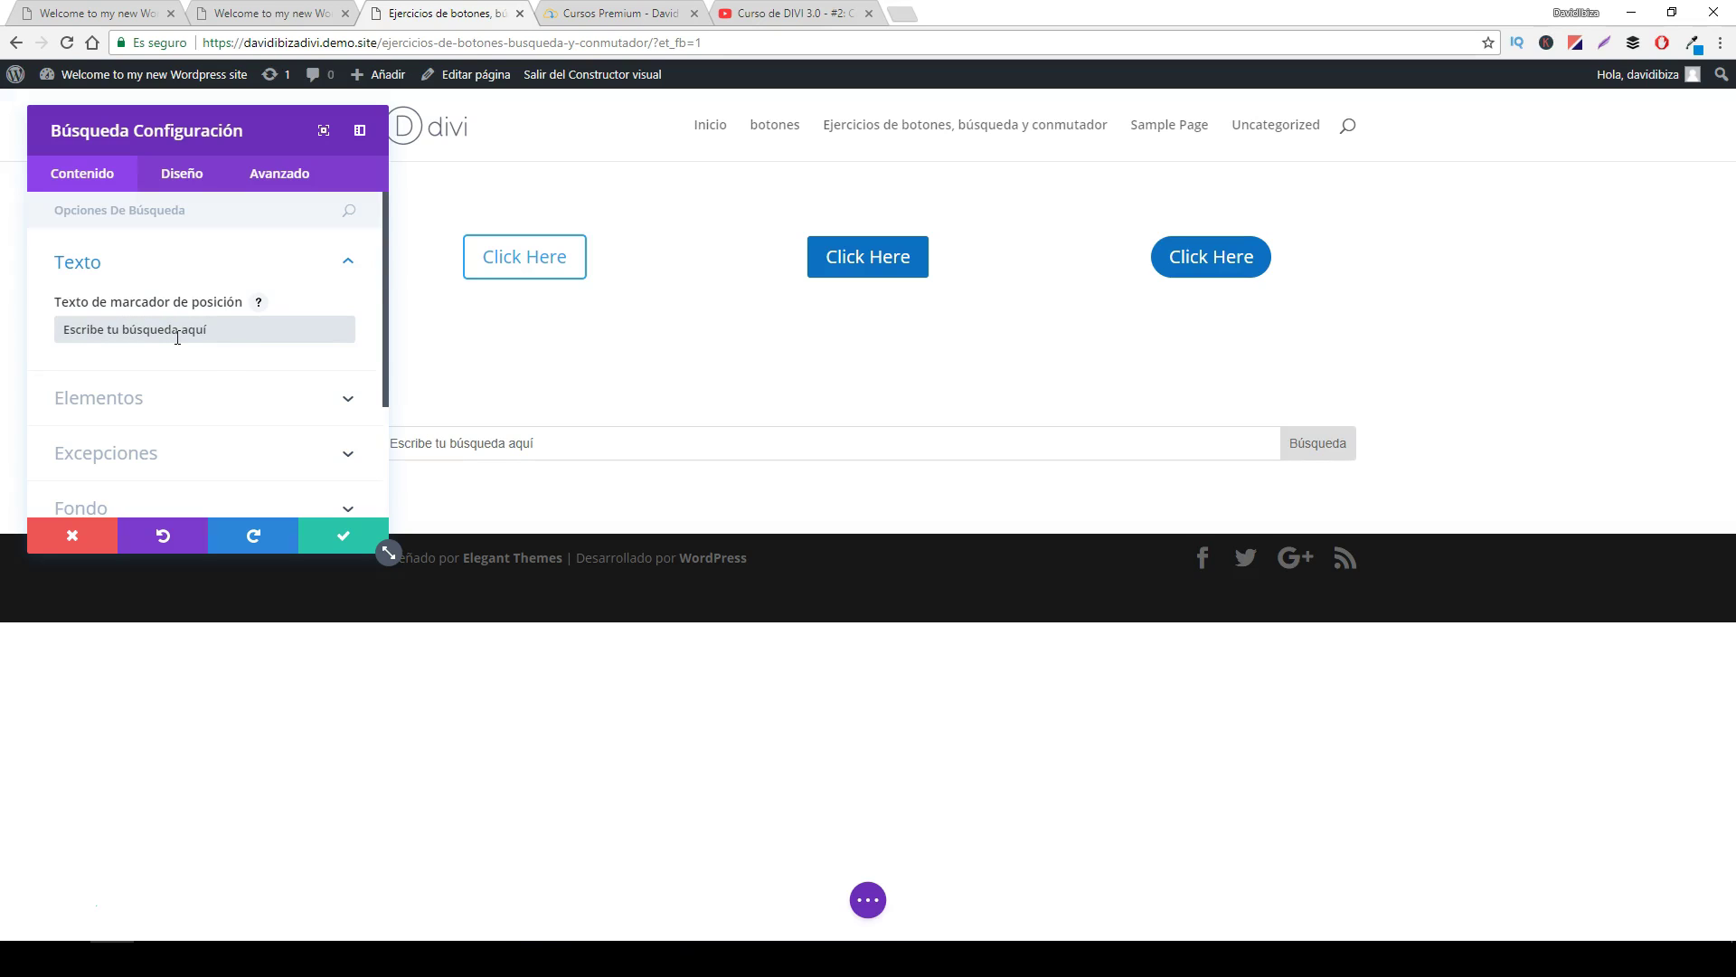
key(ctrl+plus)
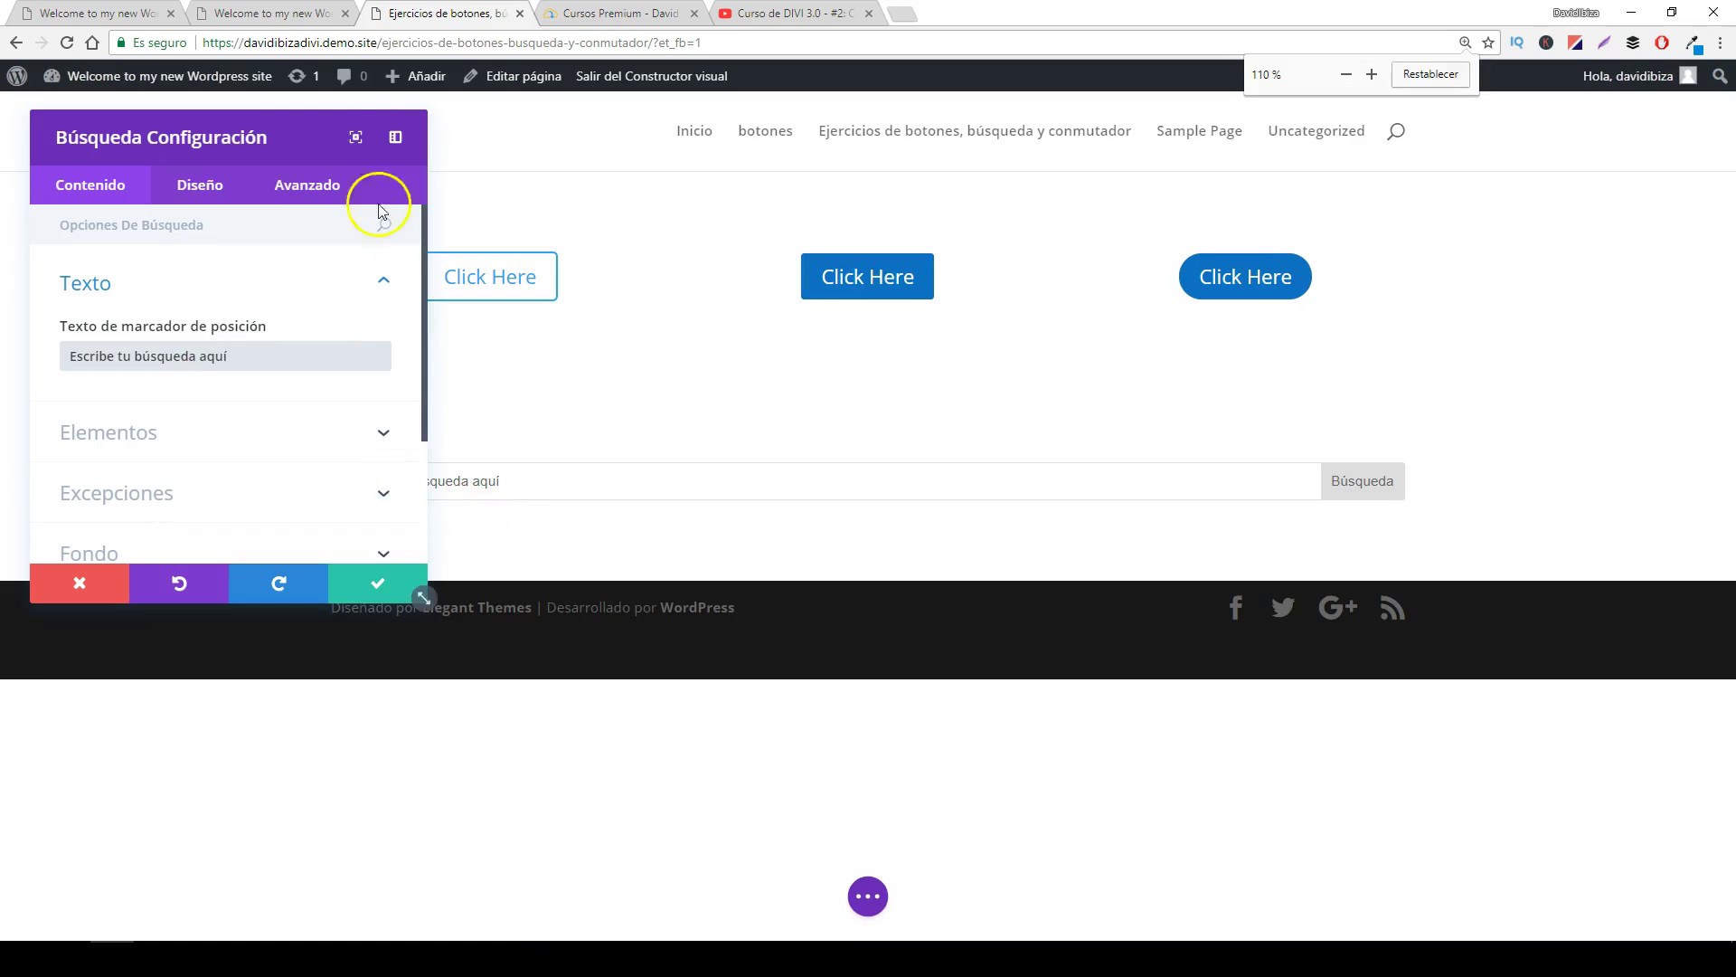
drag(299, 131, 1266, 350)
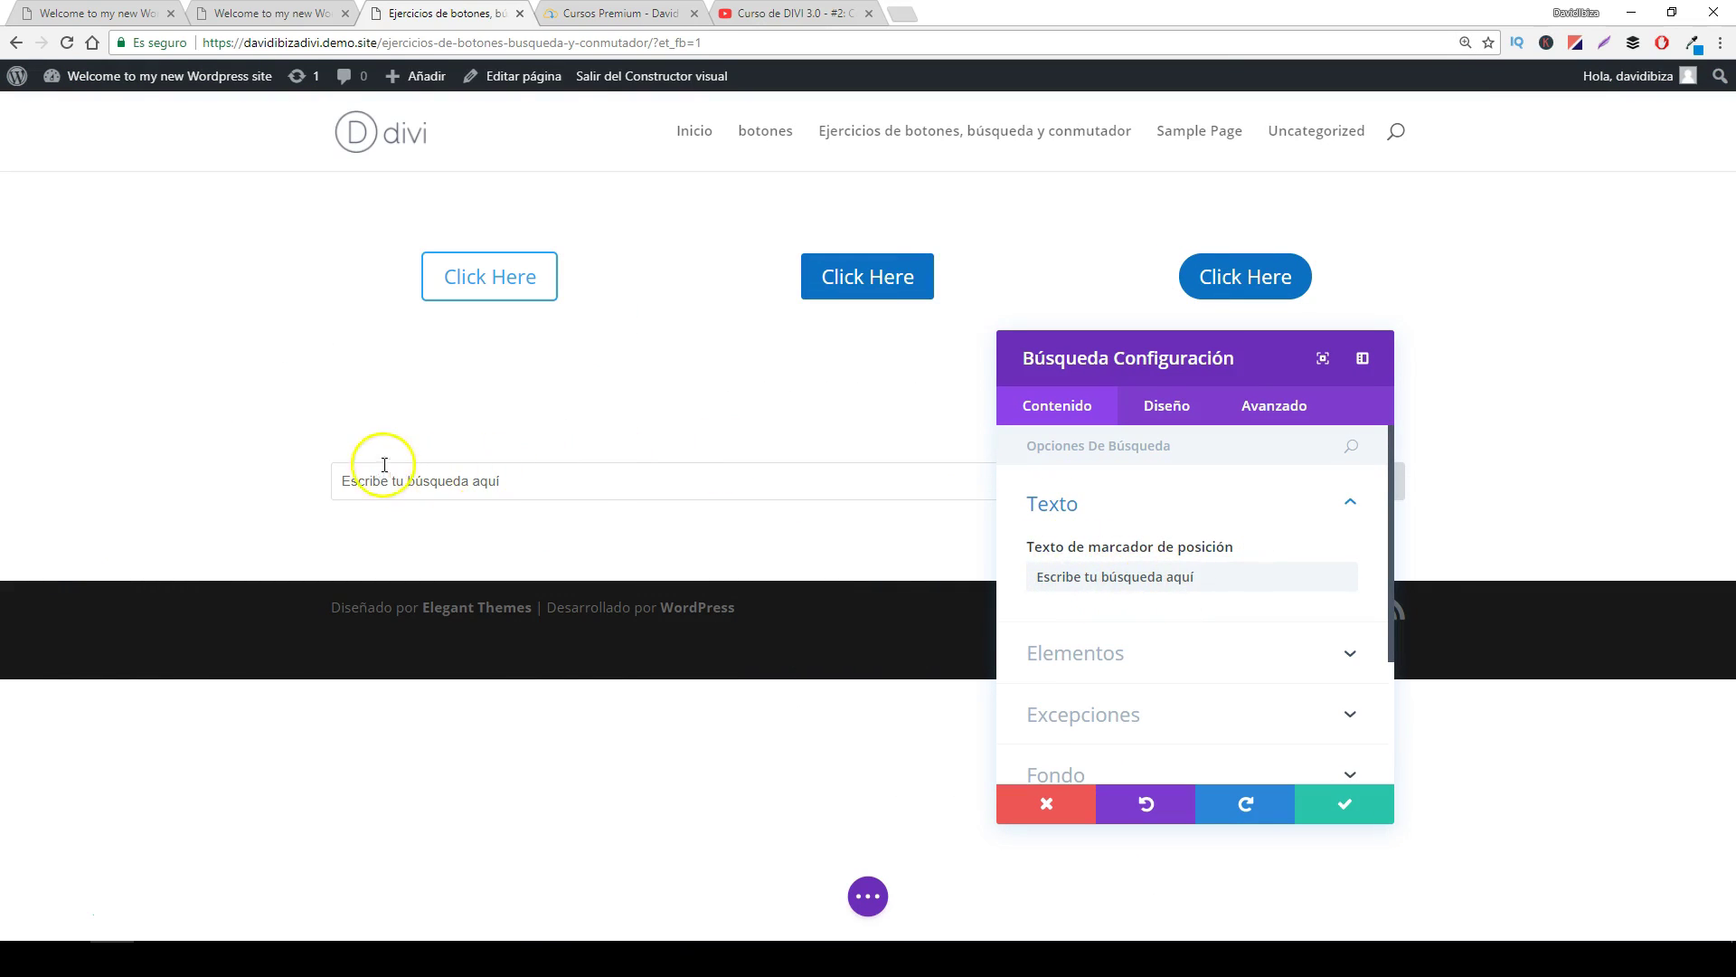
drag(1145, 356, 201, 148)
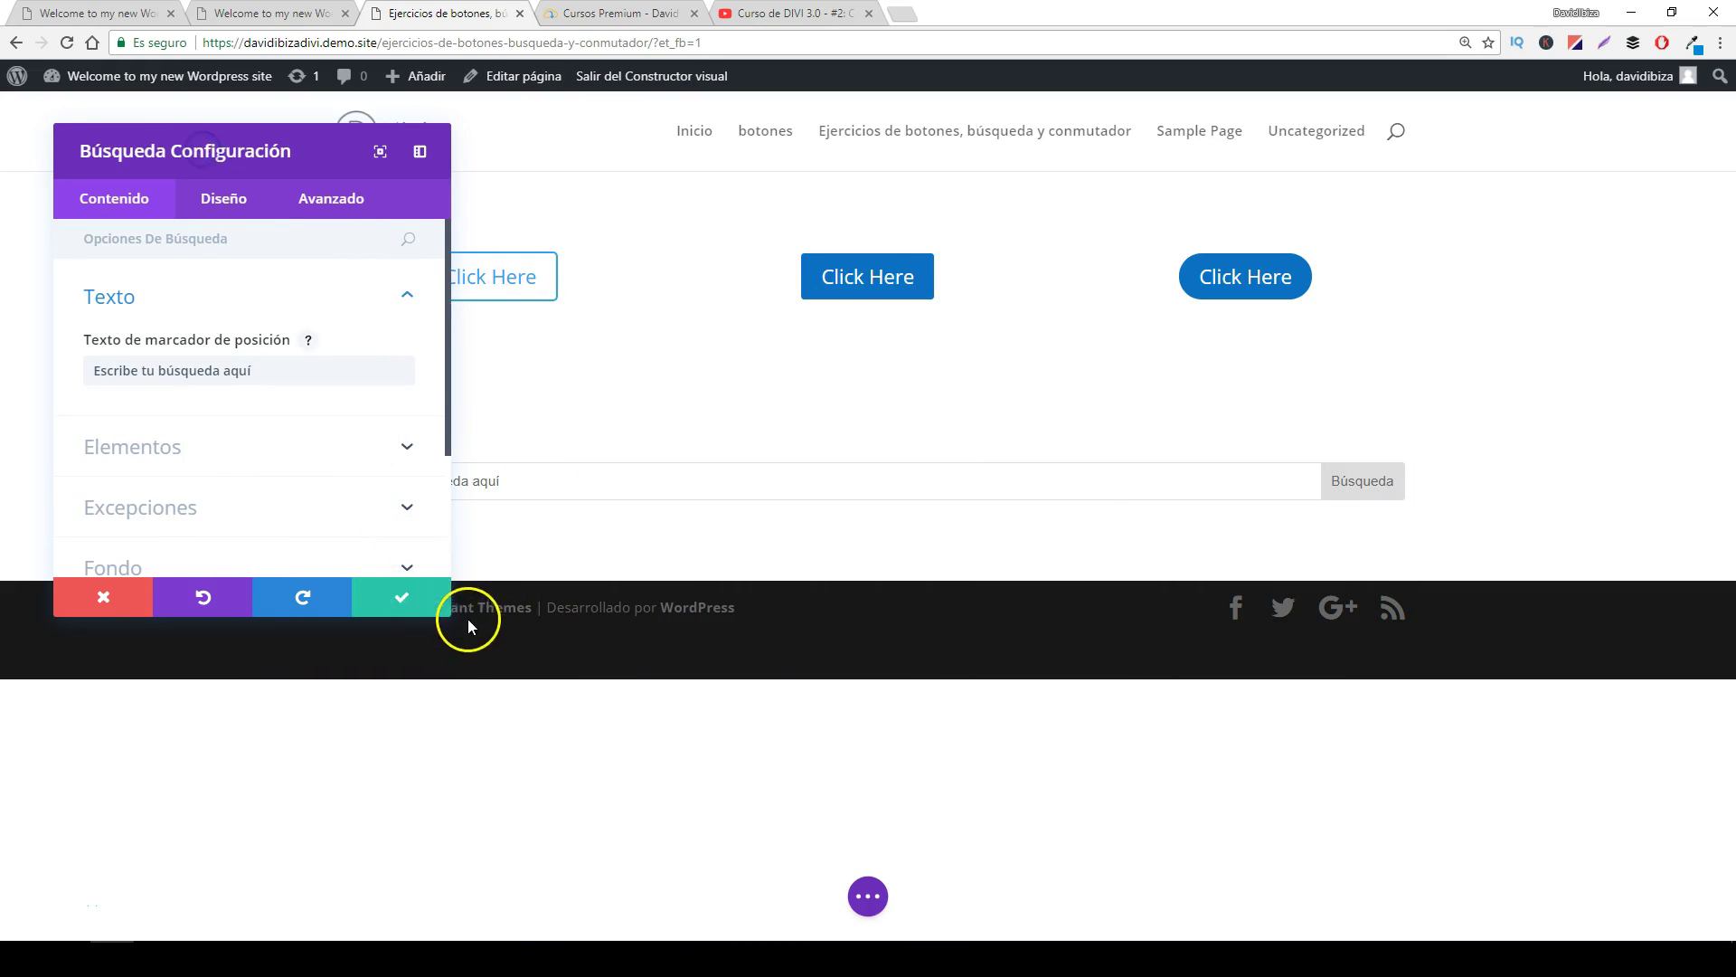
drag(450, 615, 451, 597)
drag(310, 175, 953, 226)
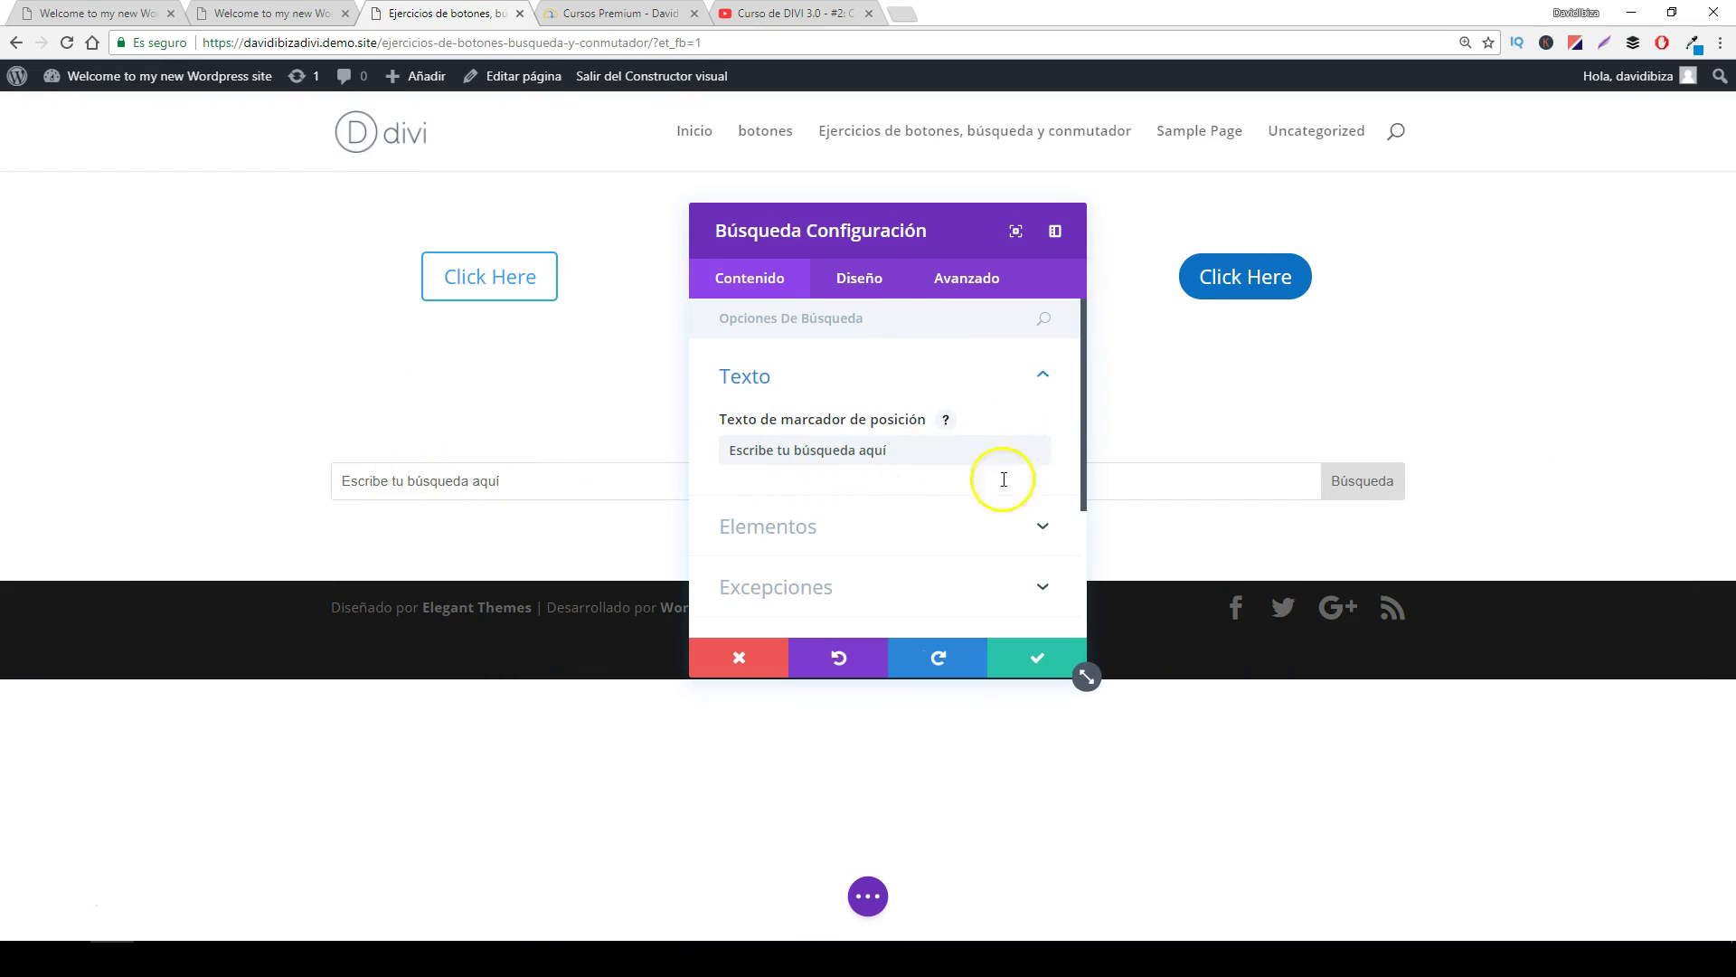
- Switch the search module's Show Button option off and back on to compare the search bar with and without its button
scroll(1008, 483, down, 1)
click(1038, 436)
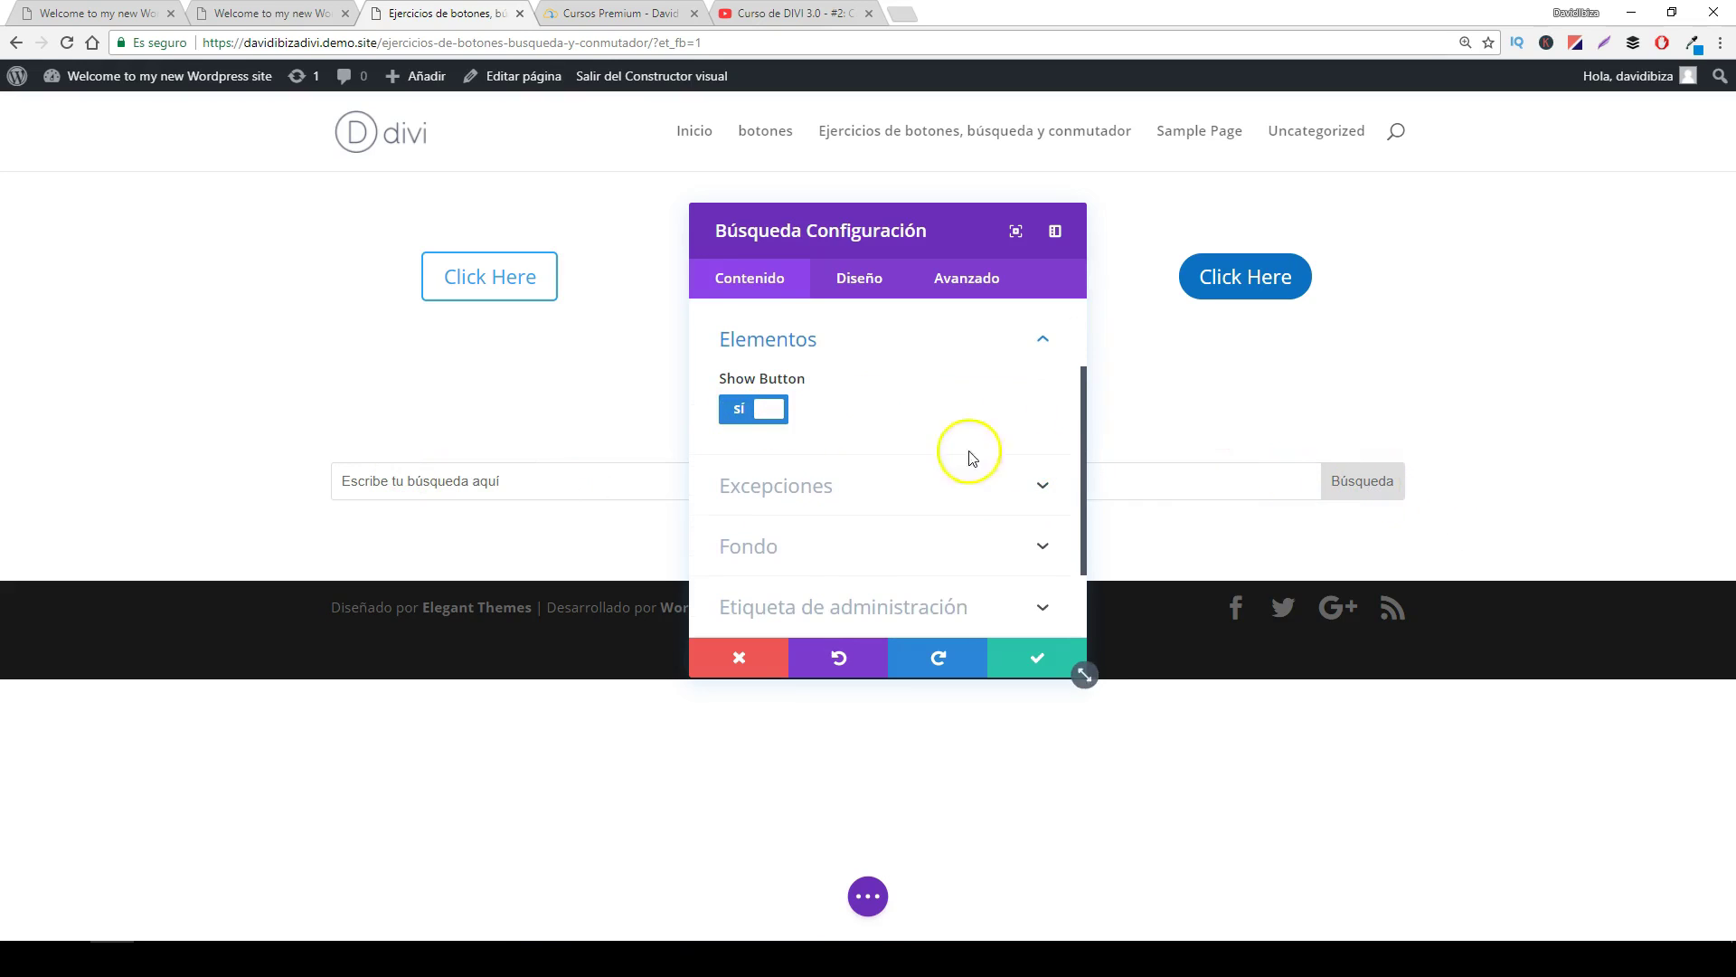
click(743, 412)
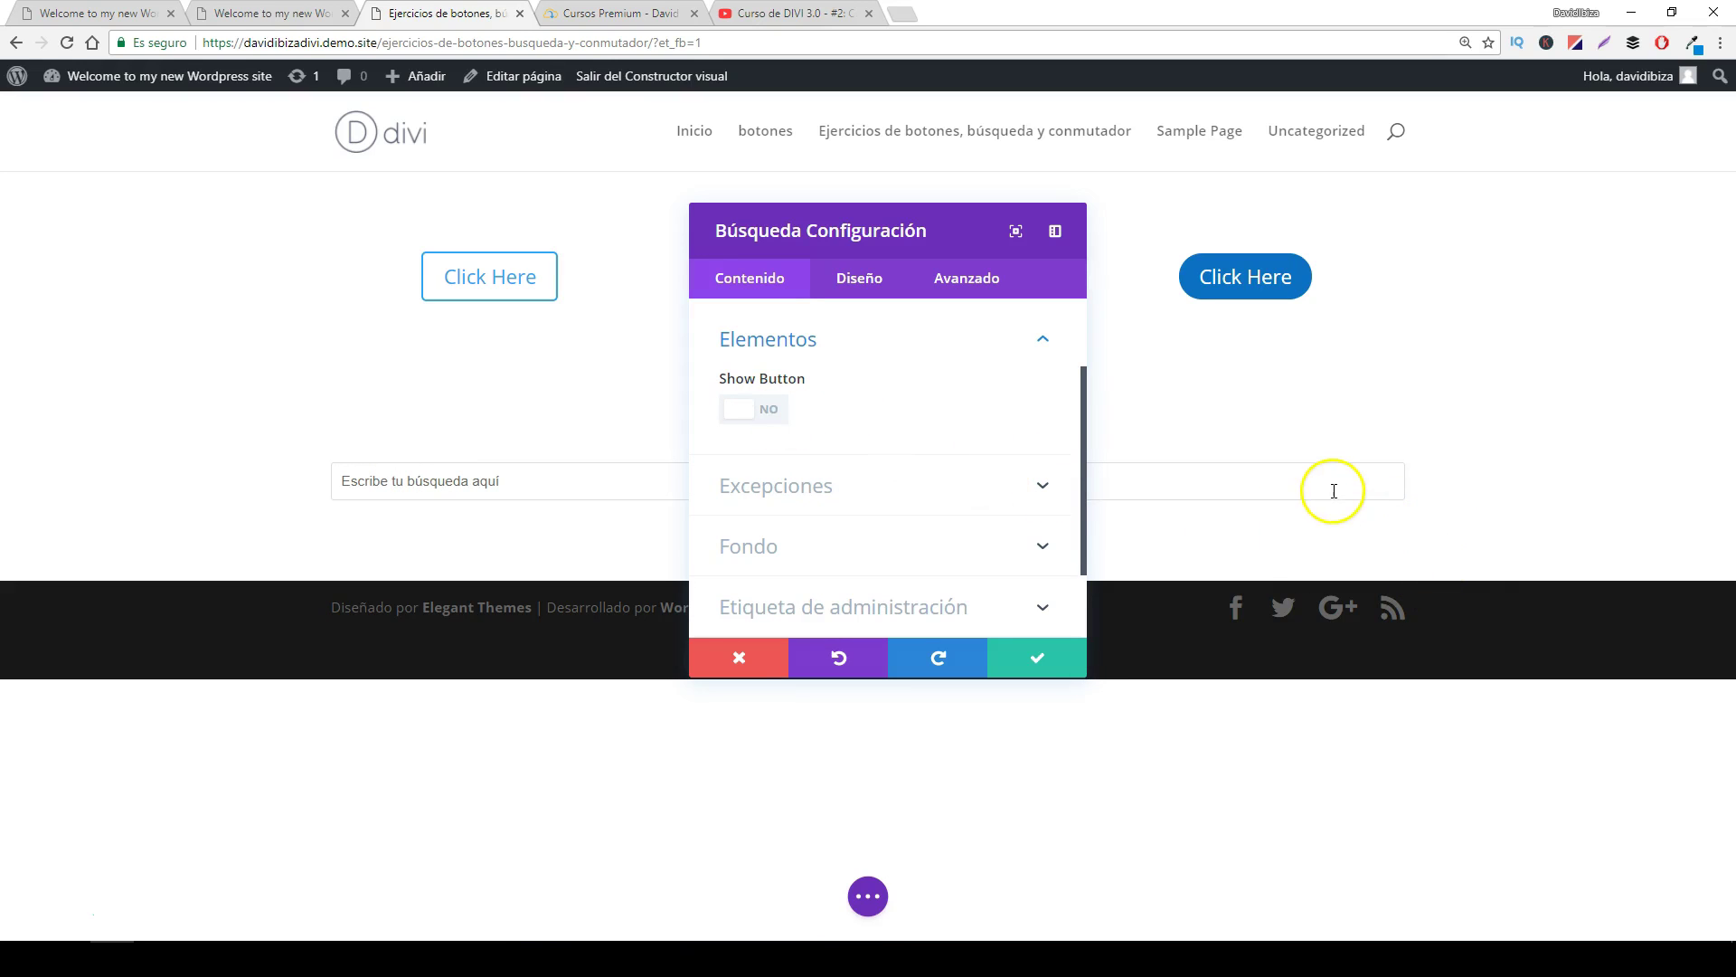
click(781, 414)
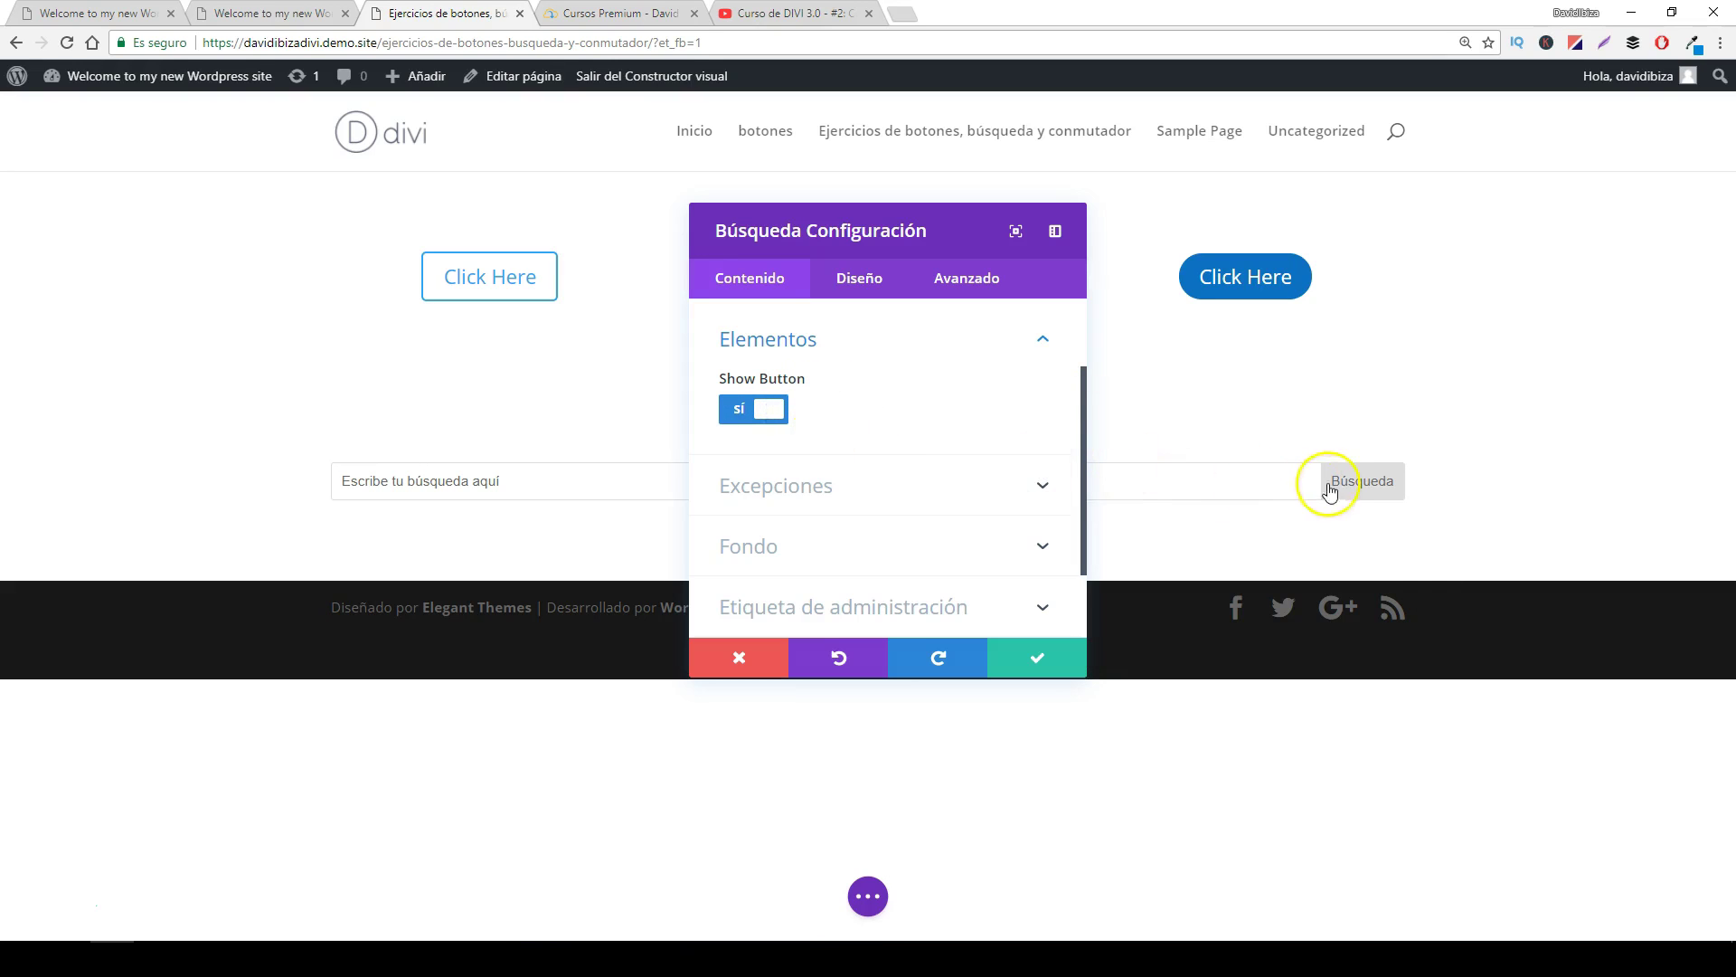
- Review the search module's exclusion options and try grey, yellow #edf000 and green #7cda24 as its background colour
click(812, 489)
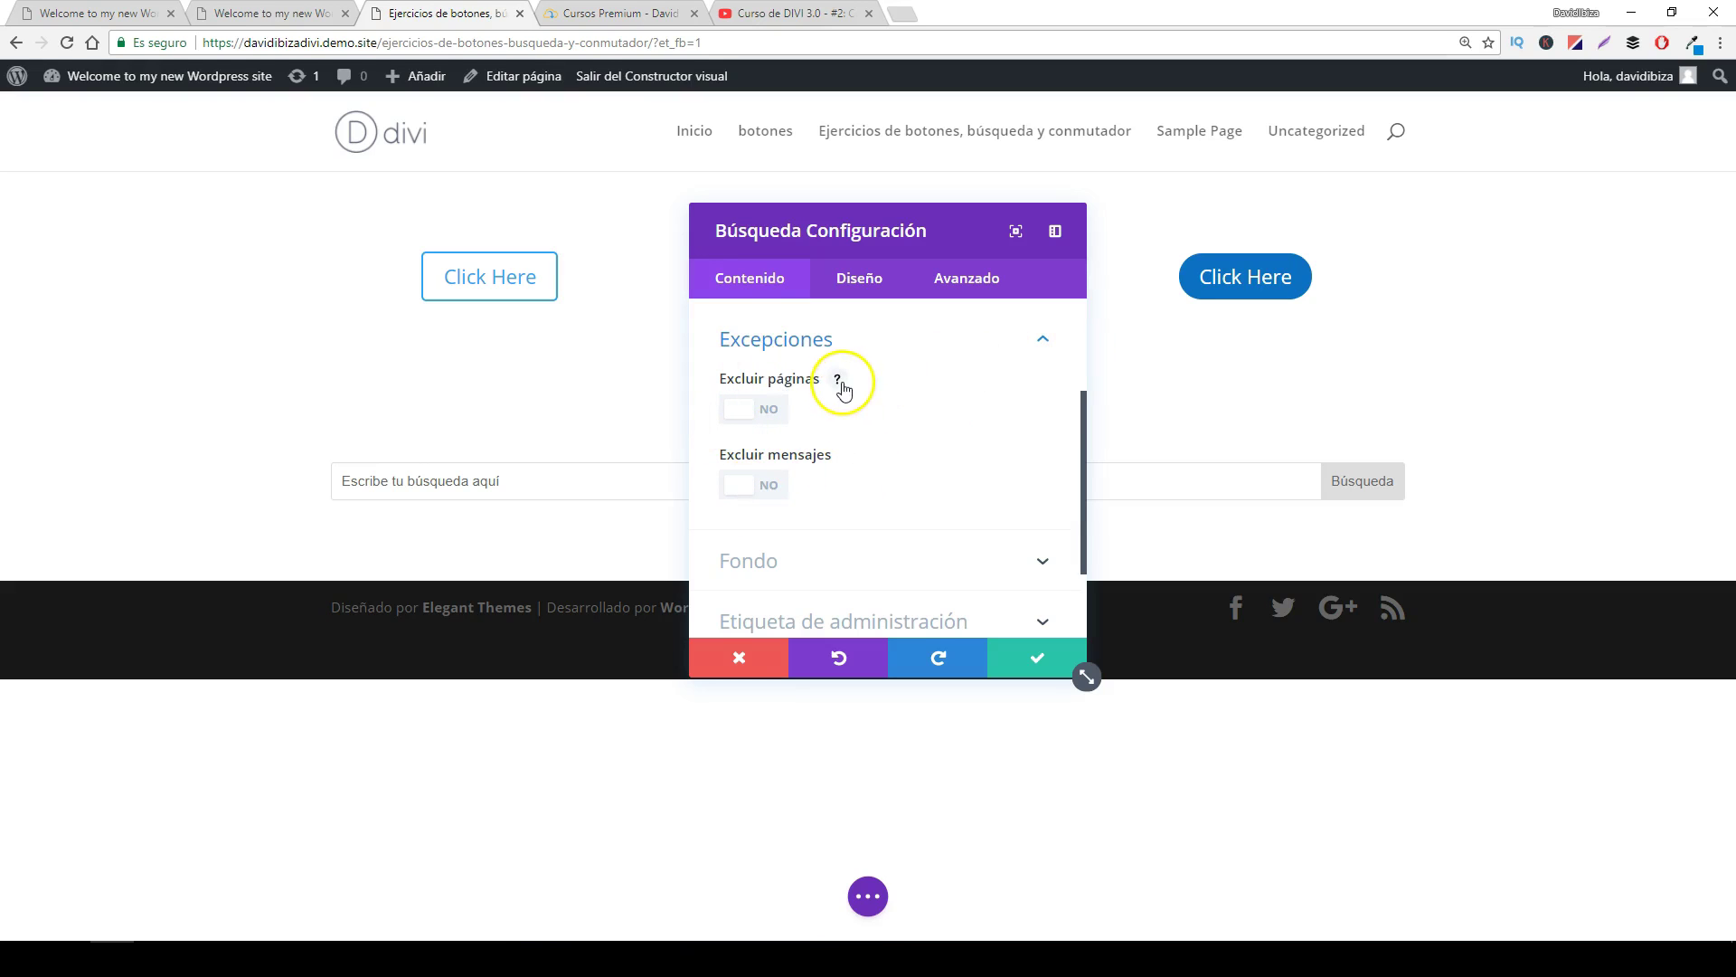
click(1042, 341)
click(962, 467)
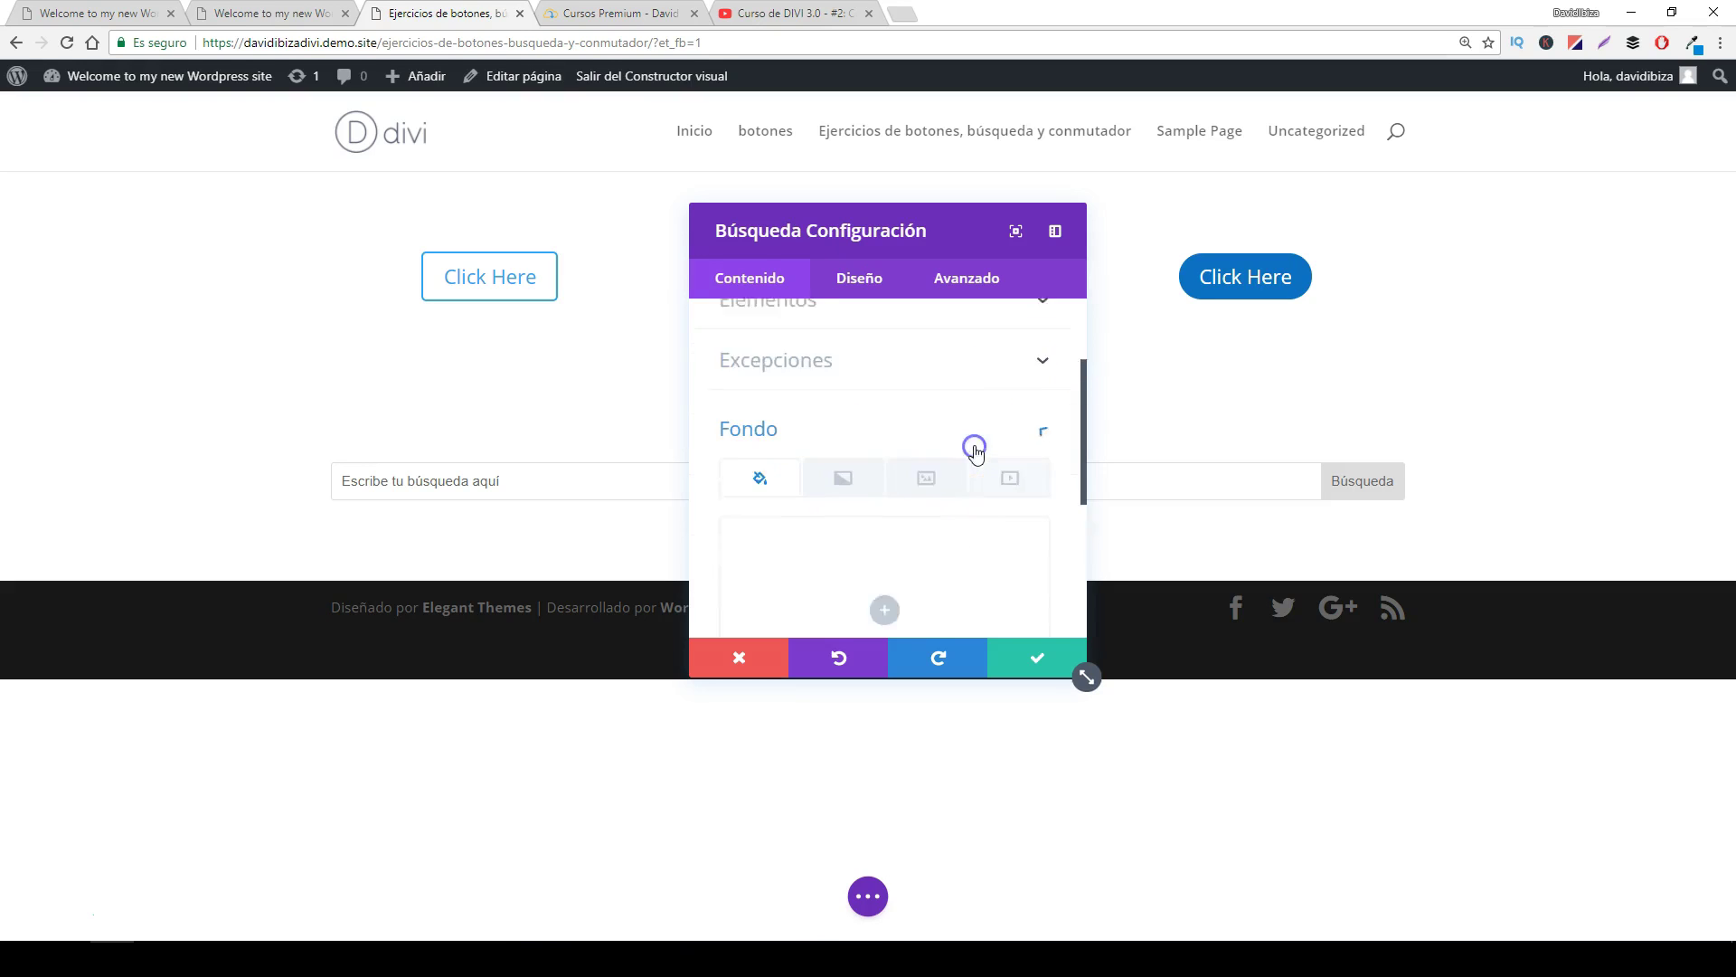
click(883, 522)
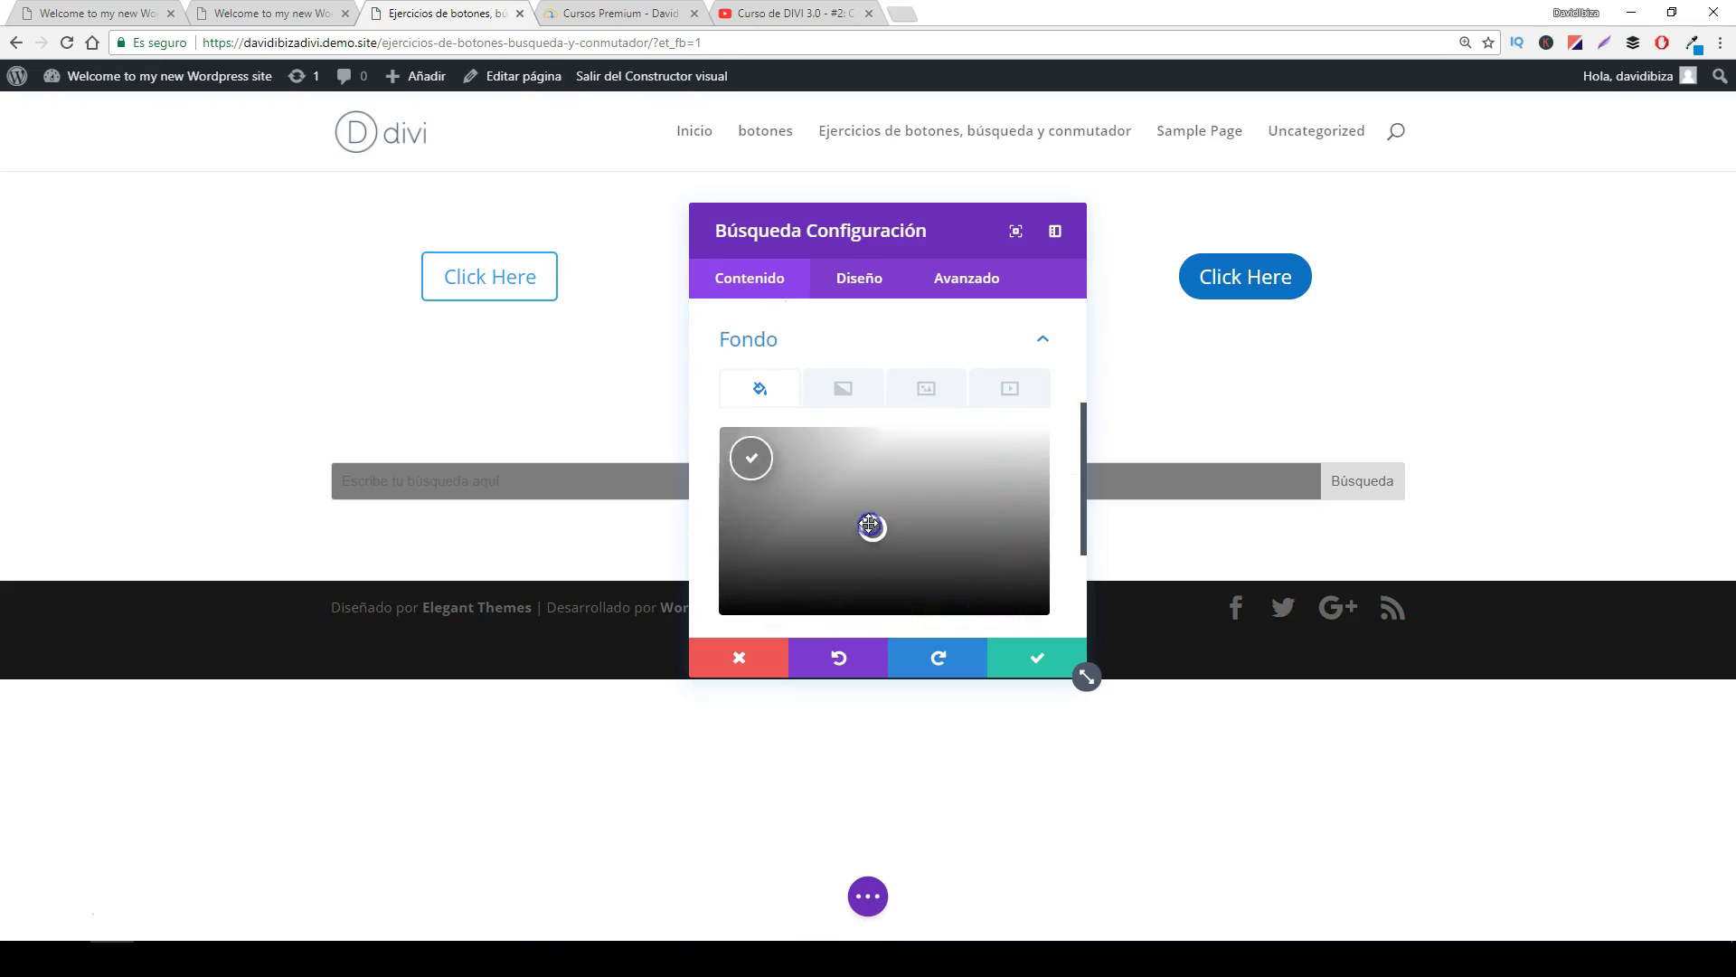
mouse_move(883, 533)
mouse_down()
mouse_move(912, 517)
mouse_move(885, 534)
mouse_up()
scroll(885, 533, down, 1)
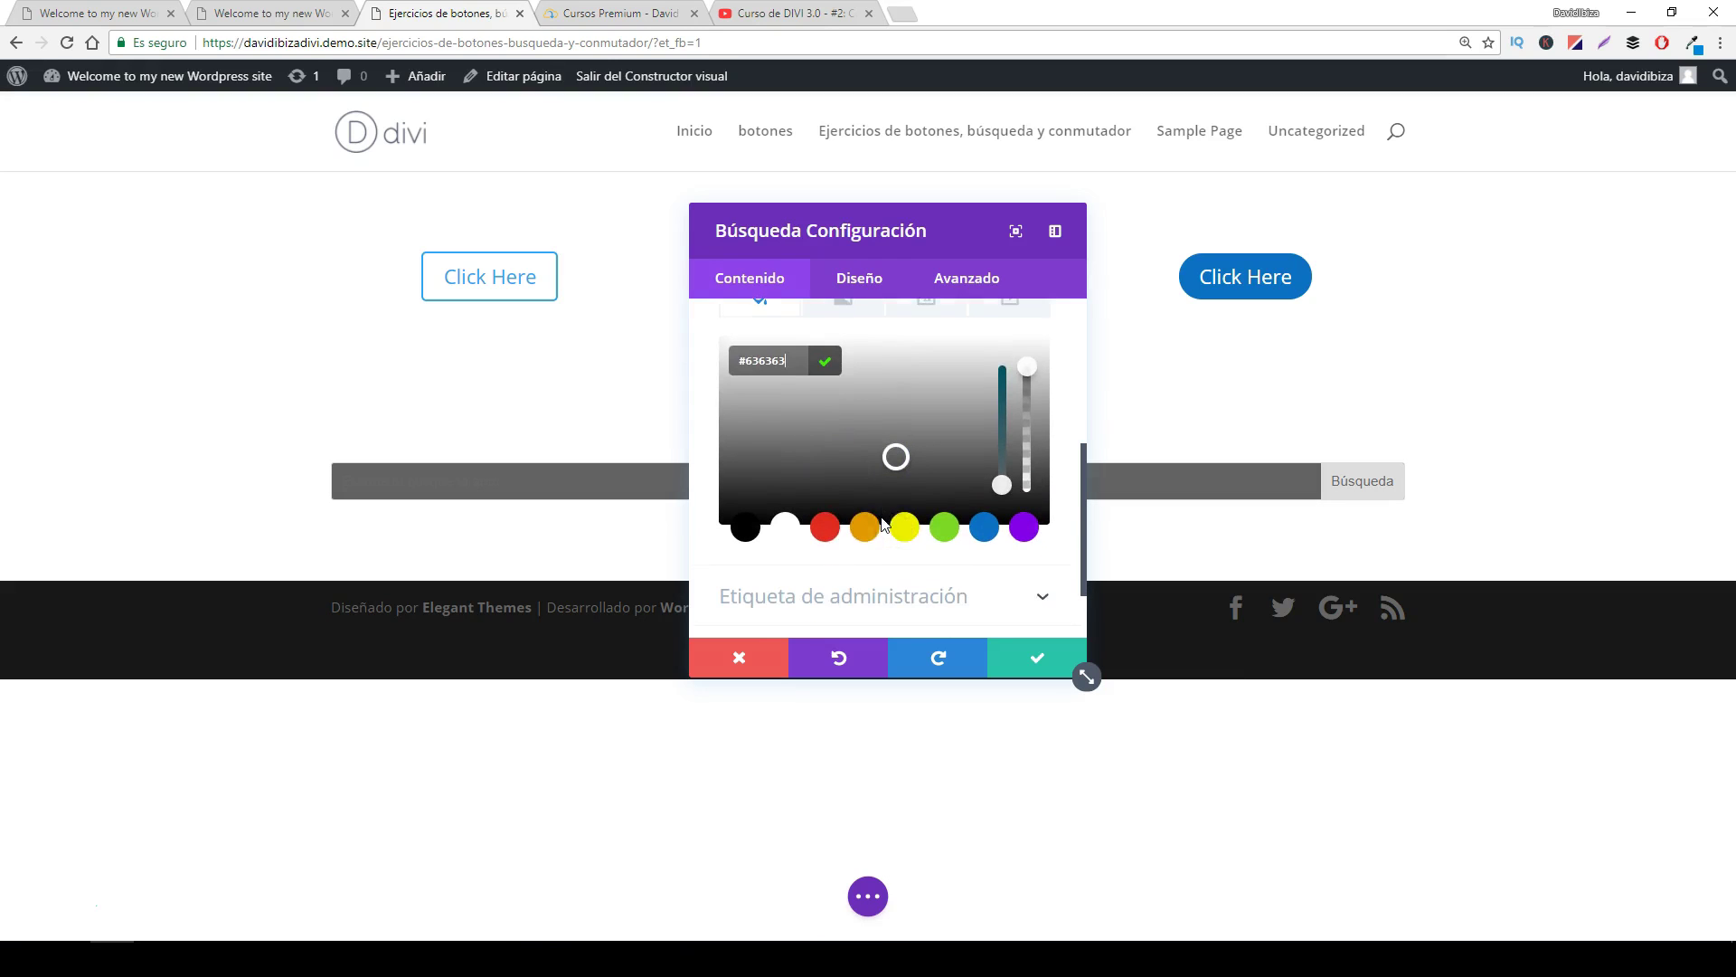
click(864, 528)
click(904, 528)
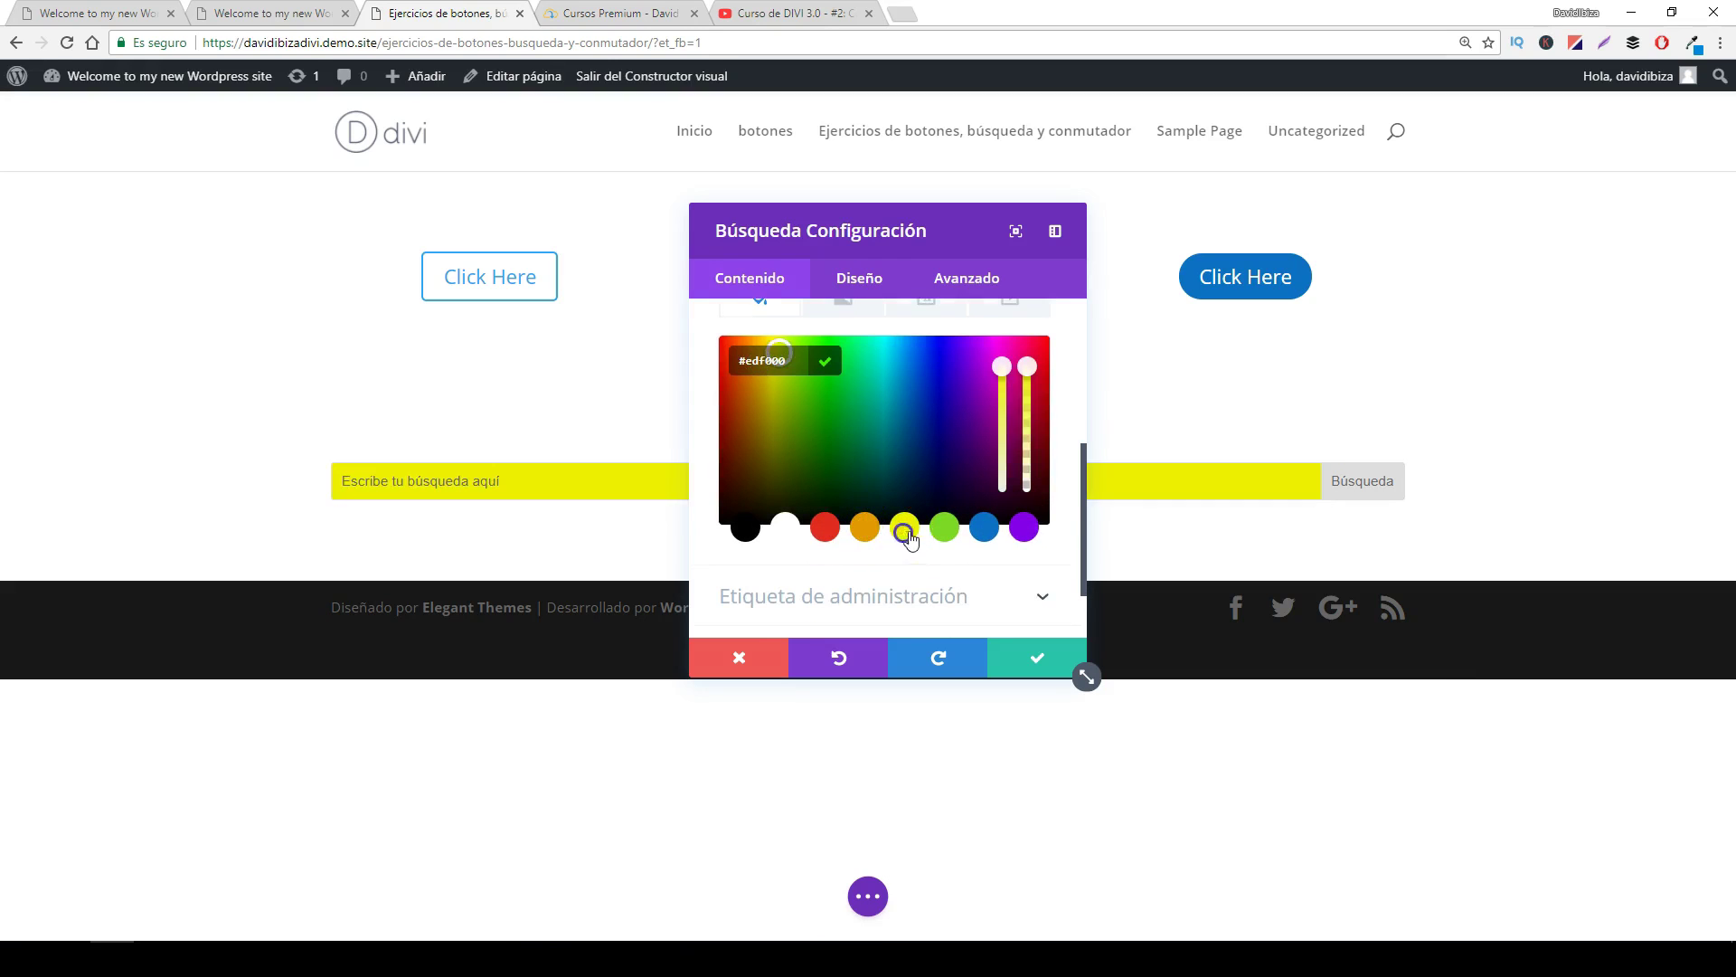
click(944, 530)
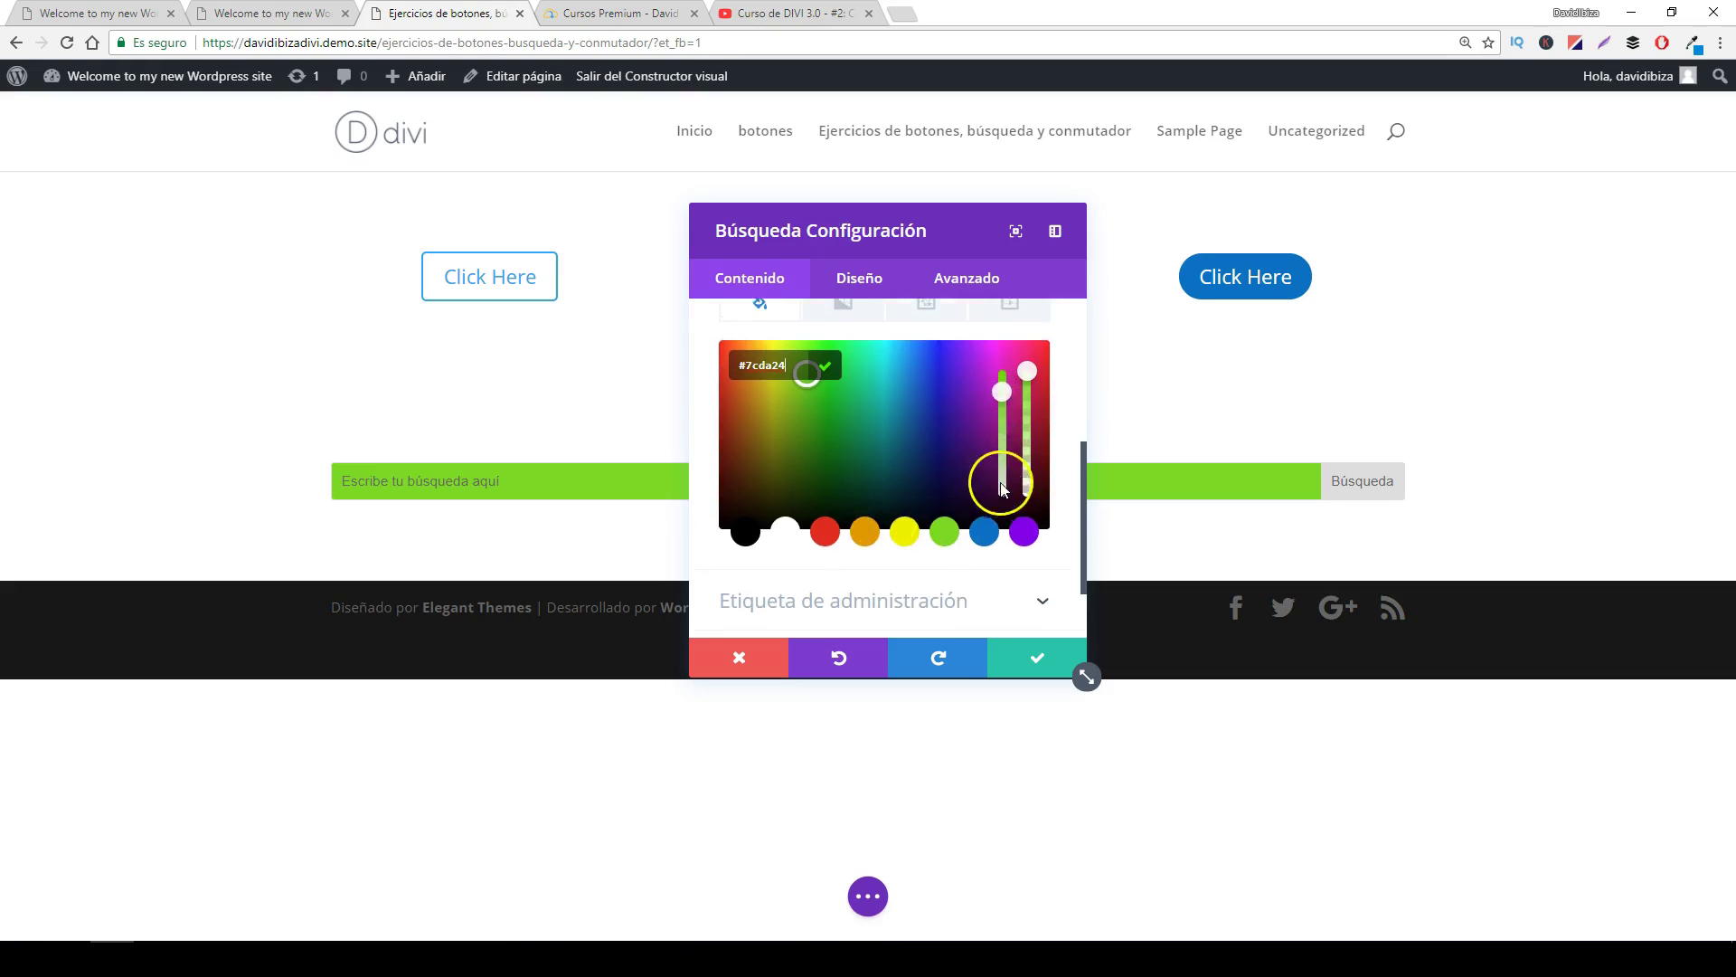
- Remove the background colour from the search module
scroll(1022, 506, up, 2)
click(1033, 560)
click(1063, 525)
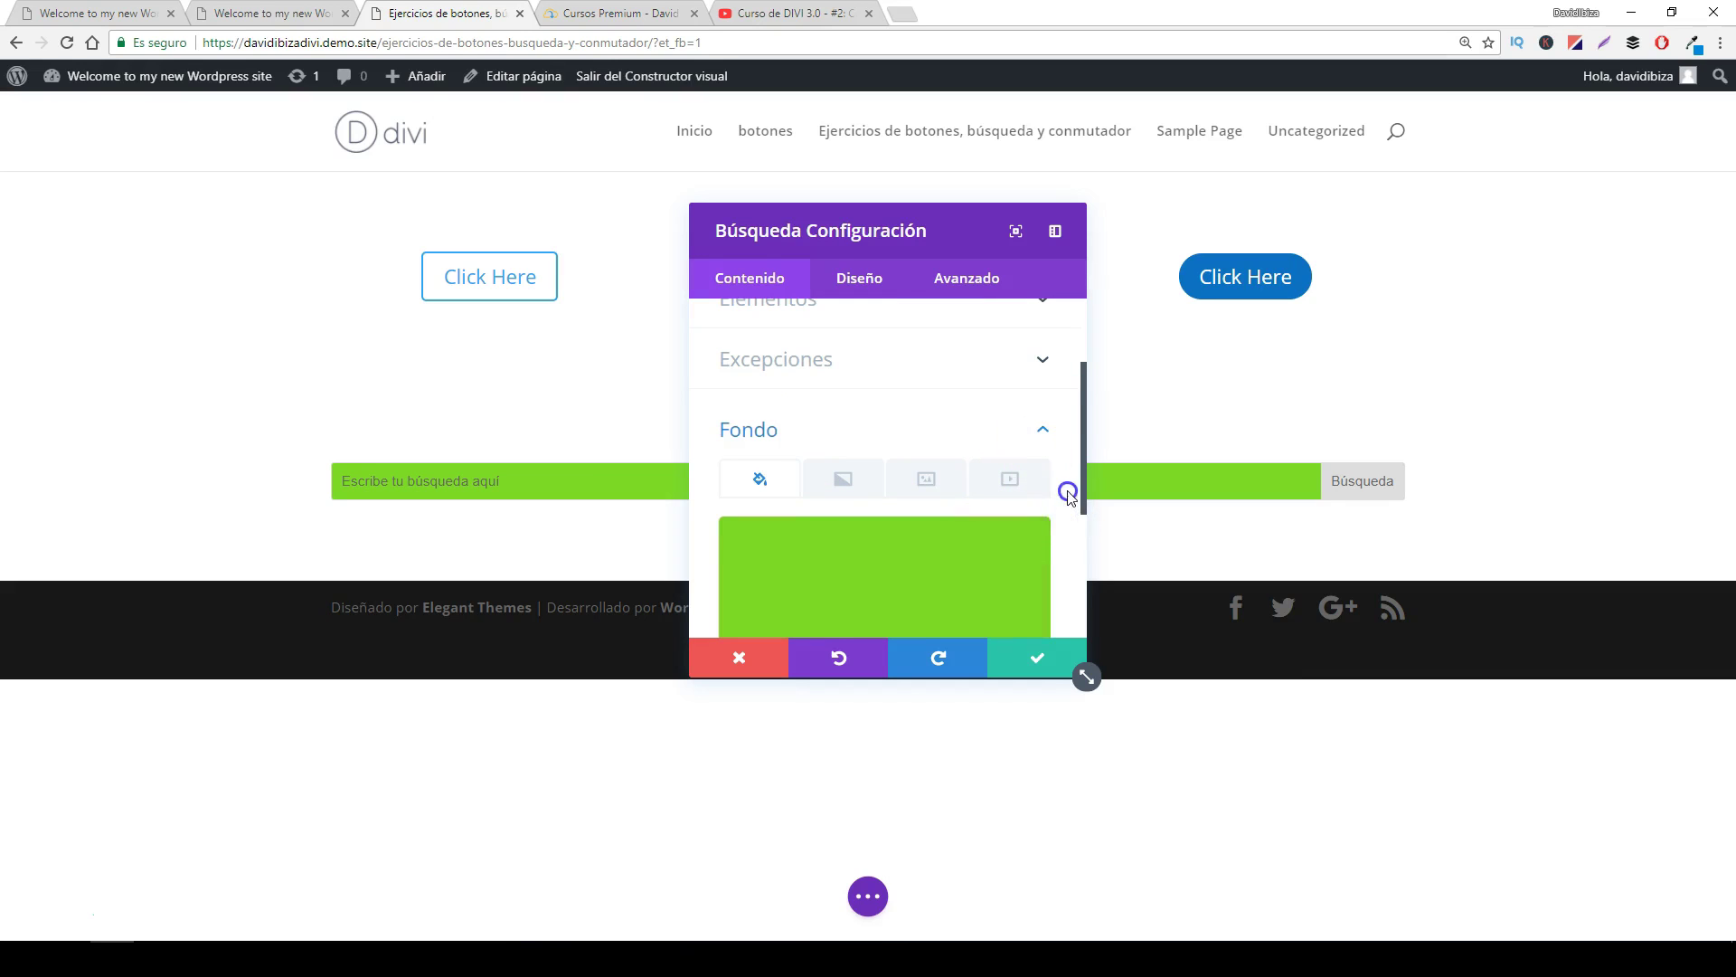
mouse_move(1016, 534)
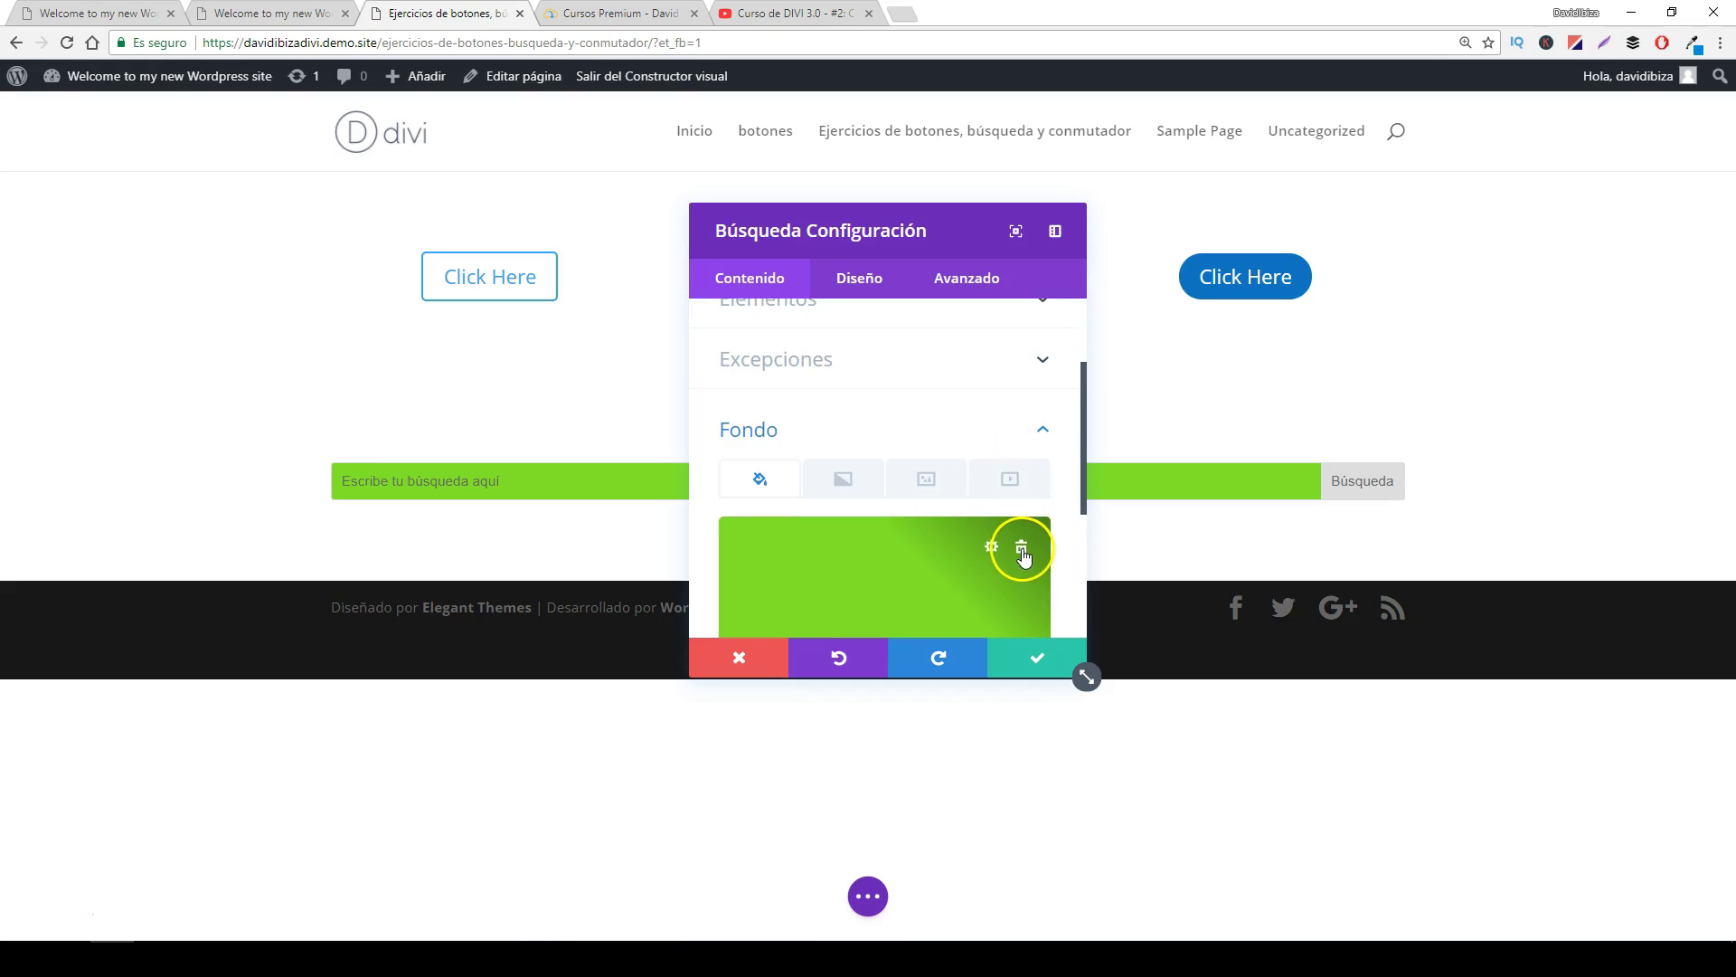
scroll(1029, 480, down, 1)
click(1022, 463)
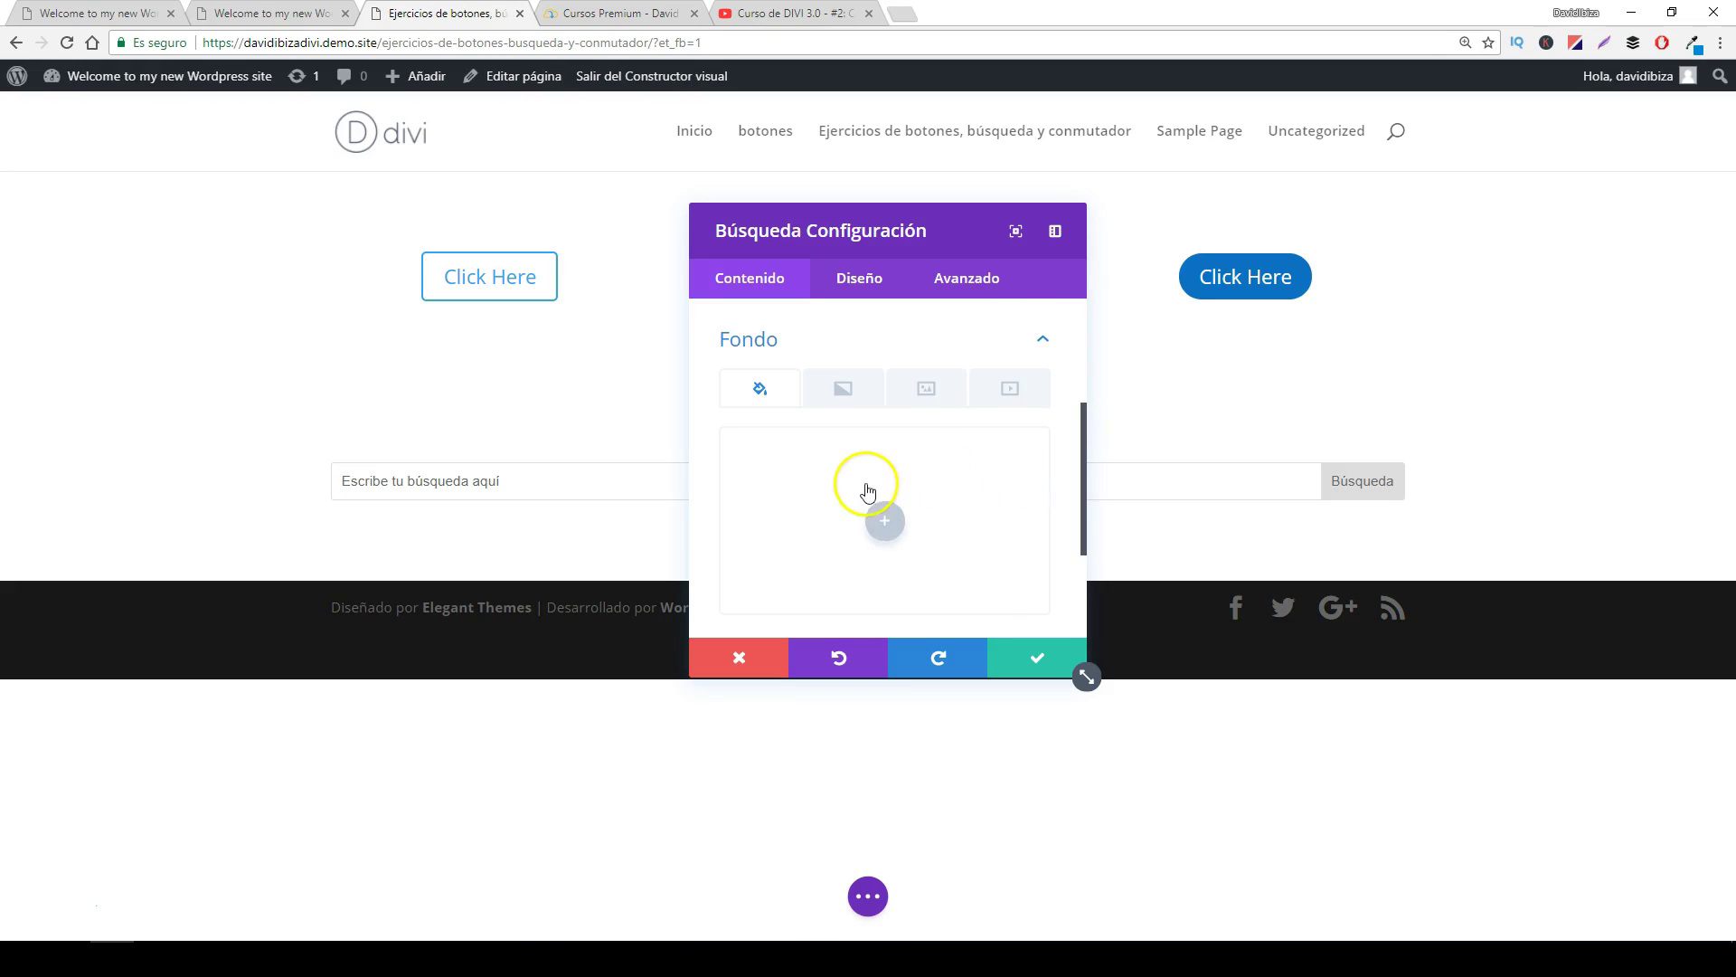
- Check the search module's administration label and save the module
scroll(976, 470, down, 2)
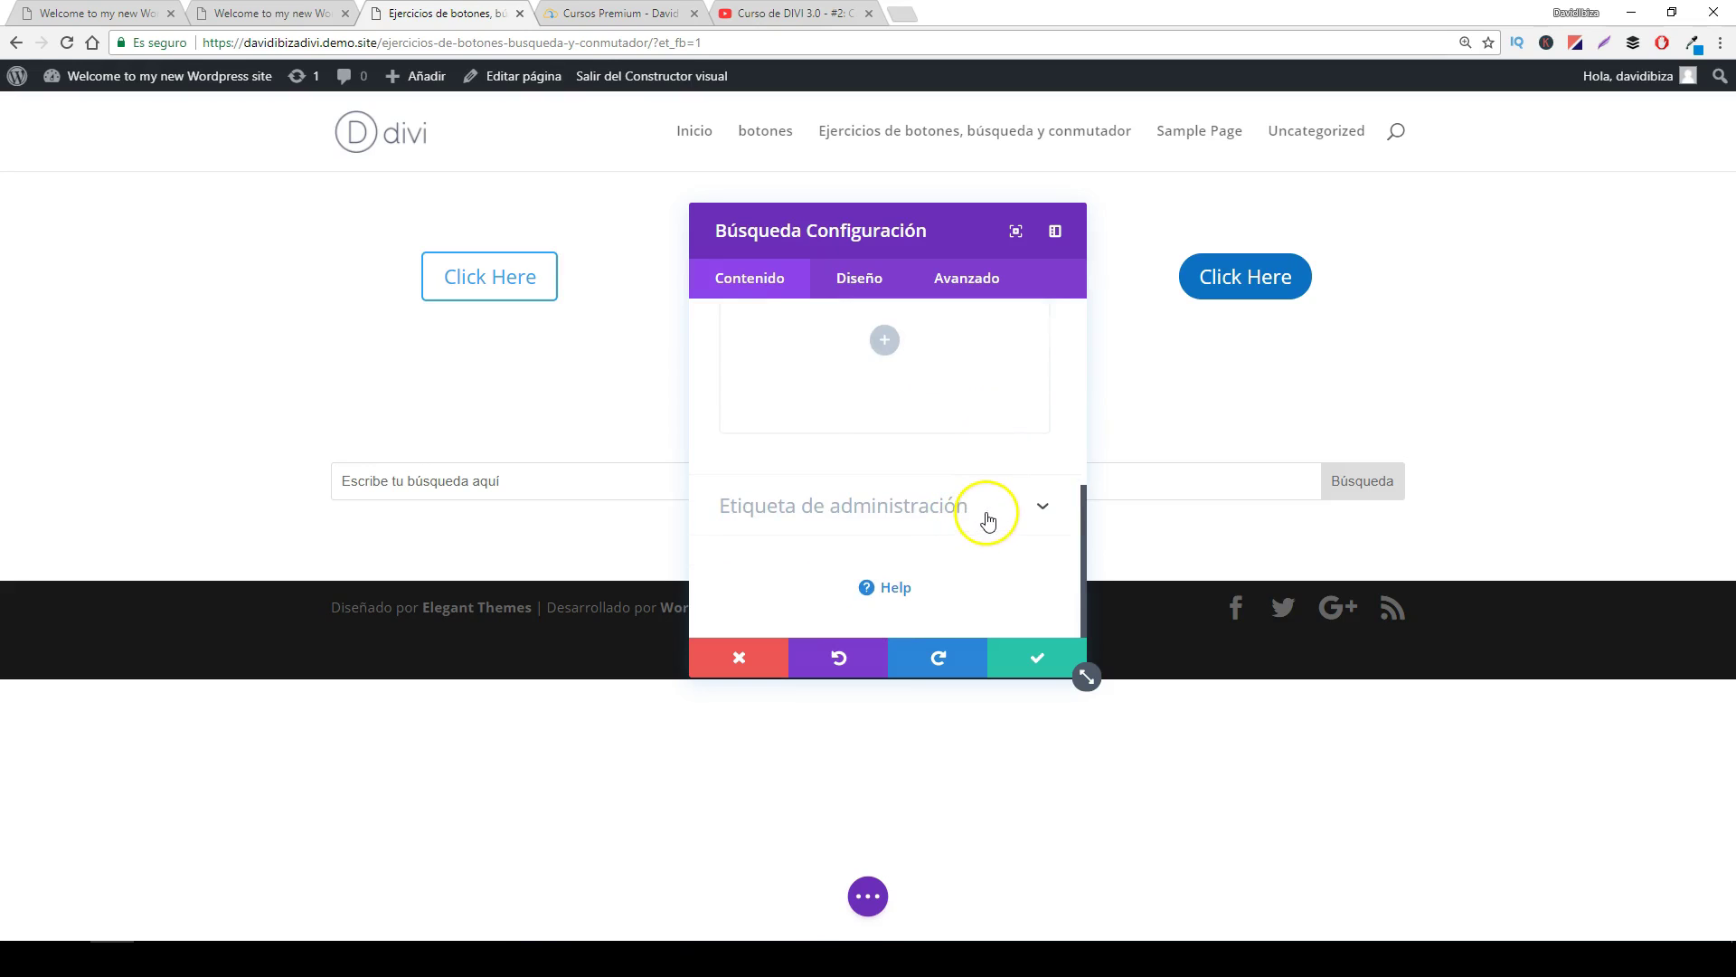
click(987, 520)
click(816, 491)
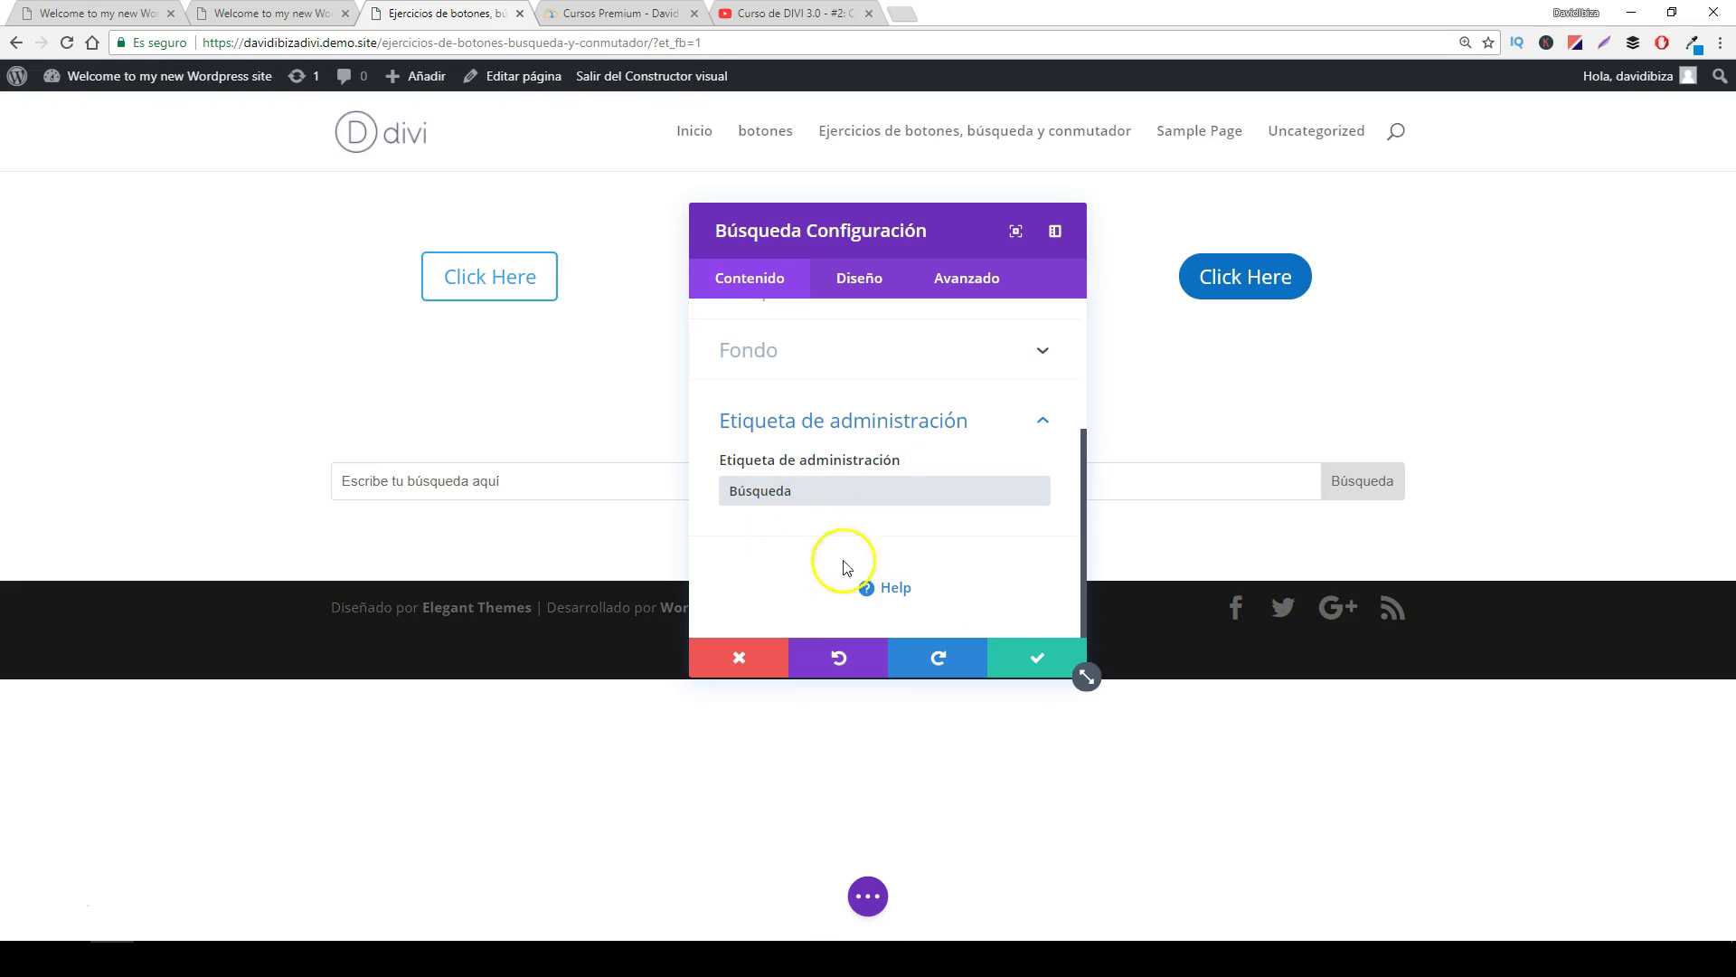
click(1035, 665)
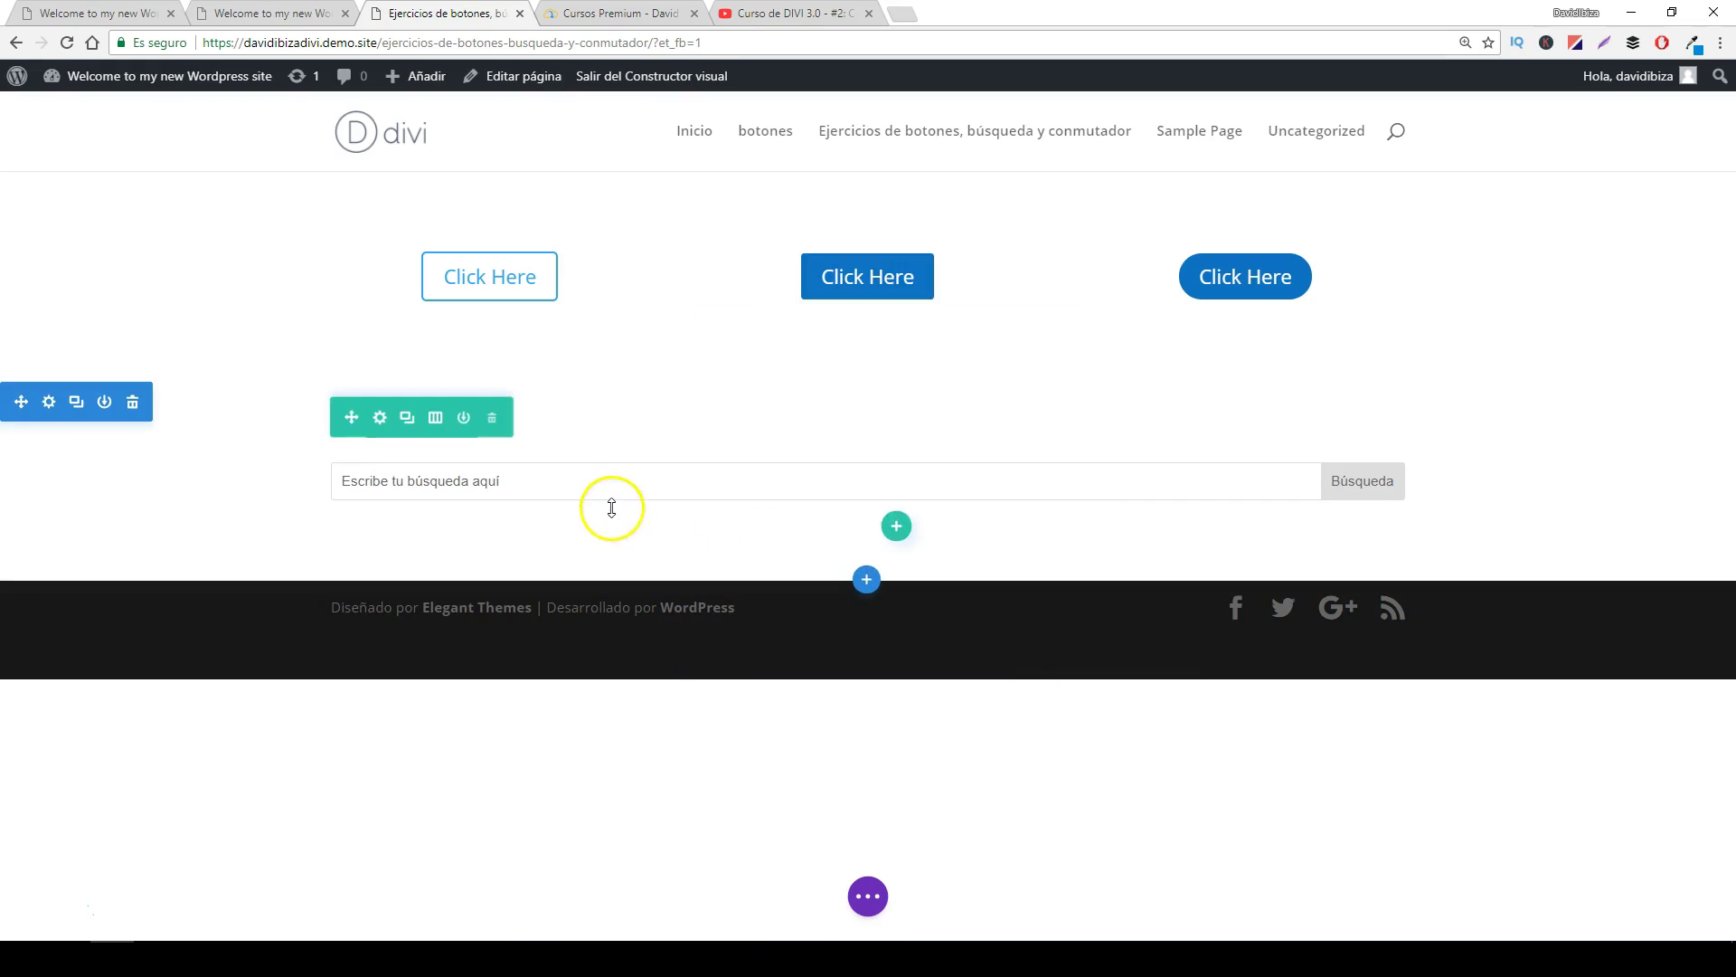
- Reopen the search module's settings, look over its content sections and bring up its design options
click(839, 473)
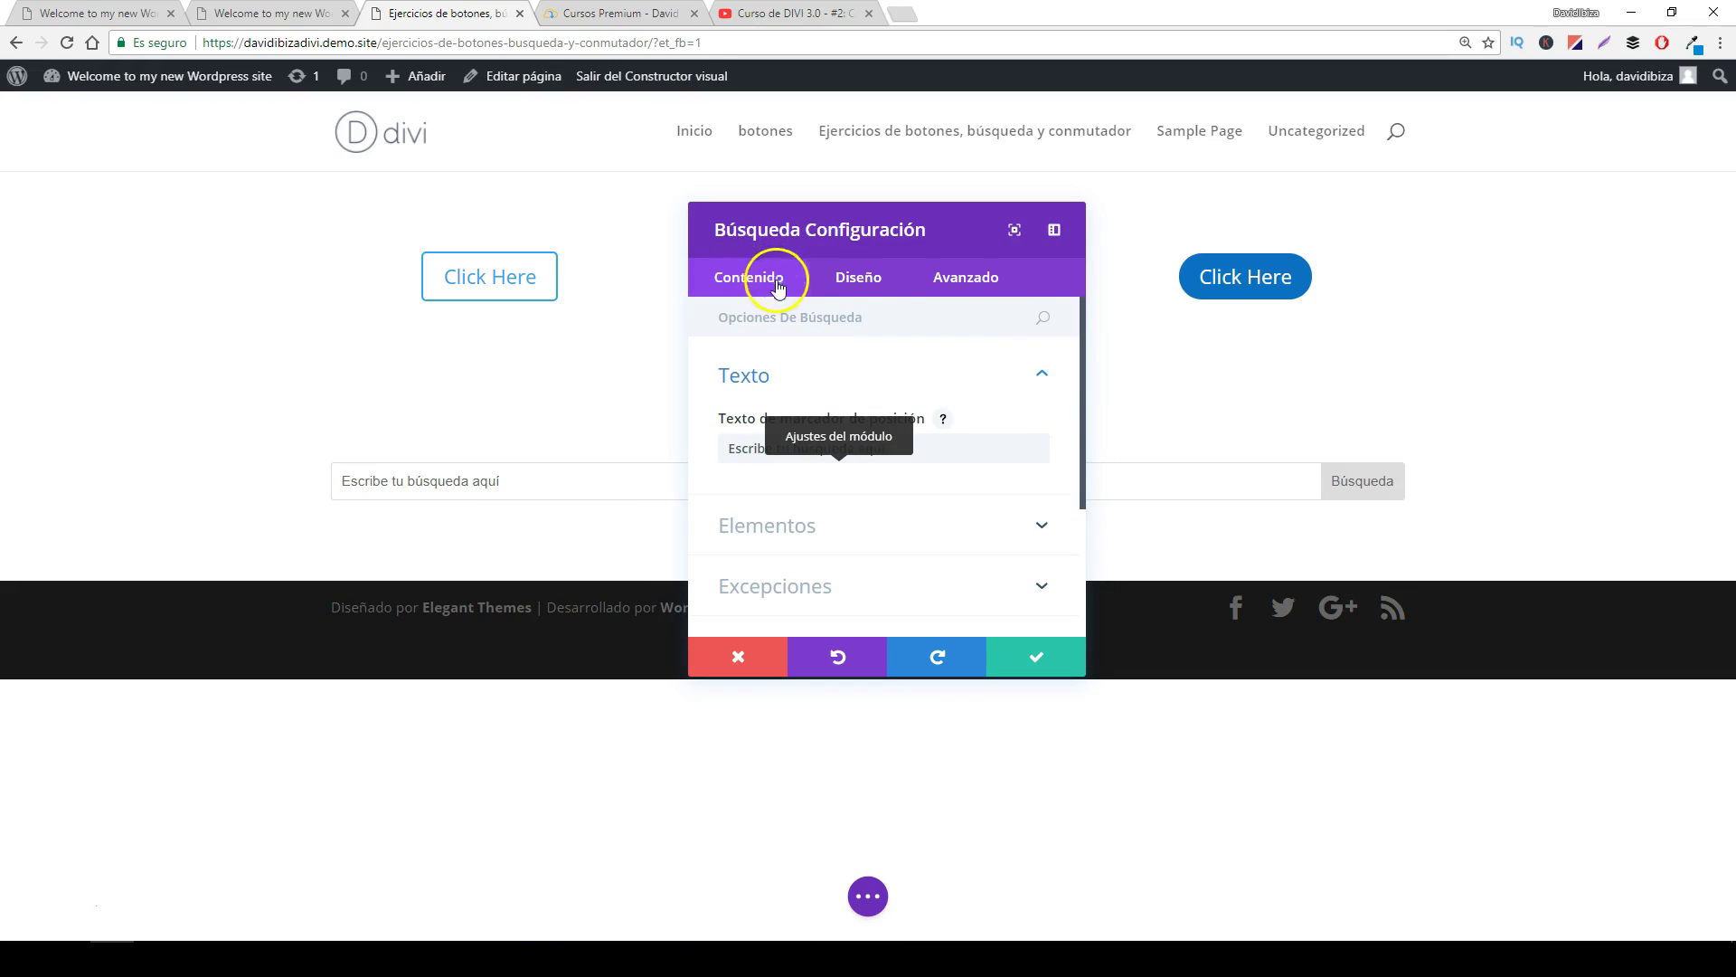
click(1040, 374)
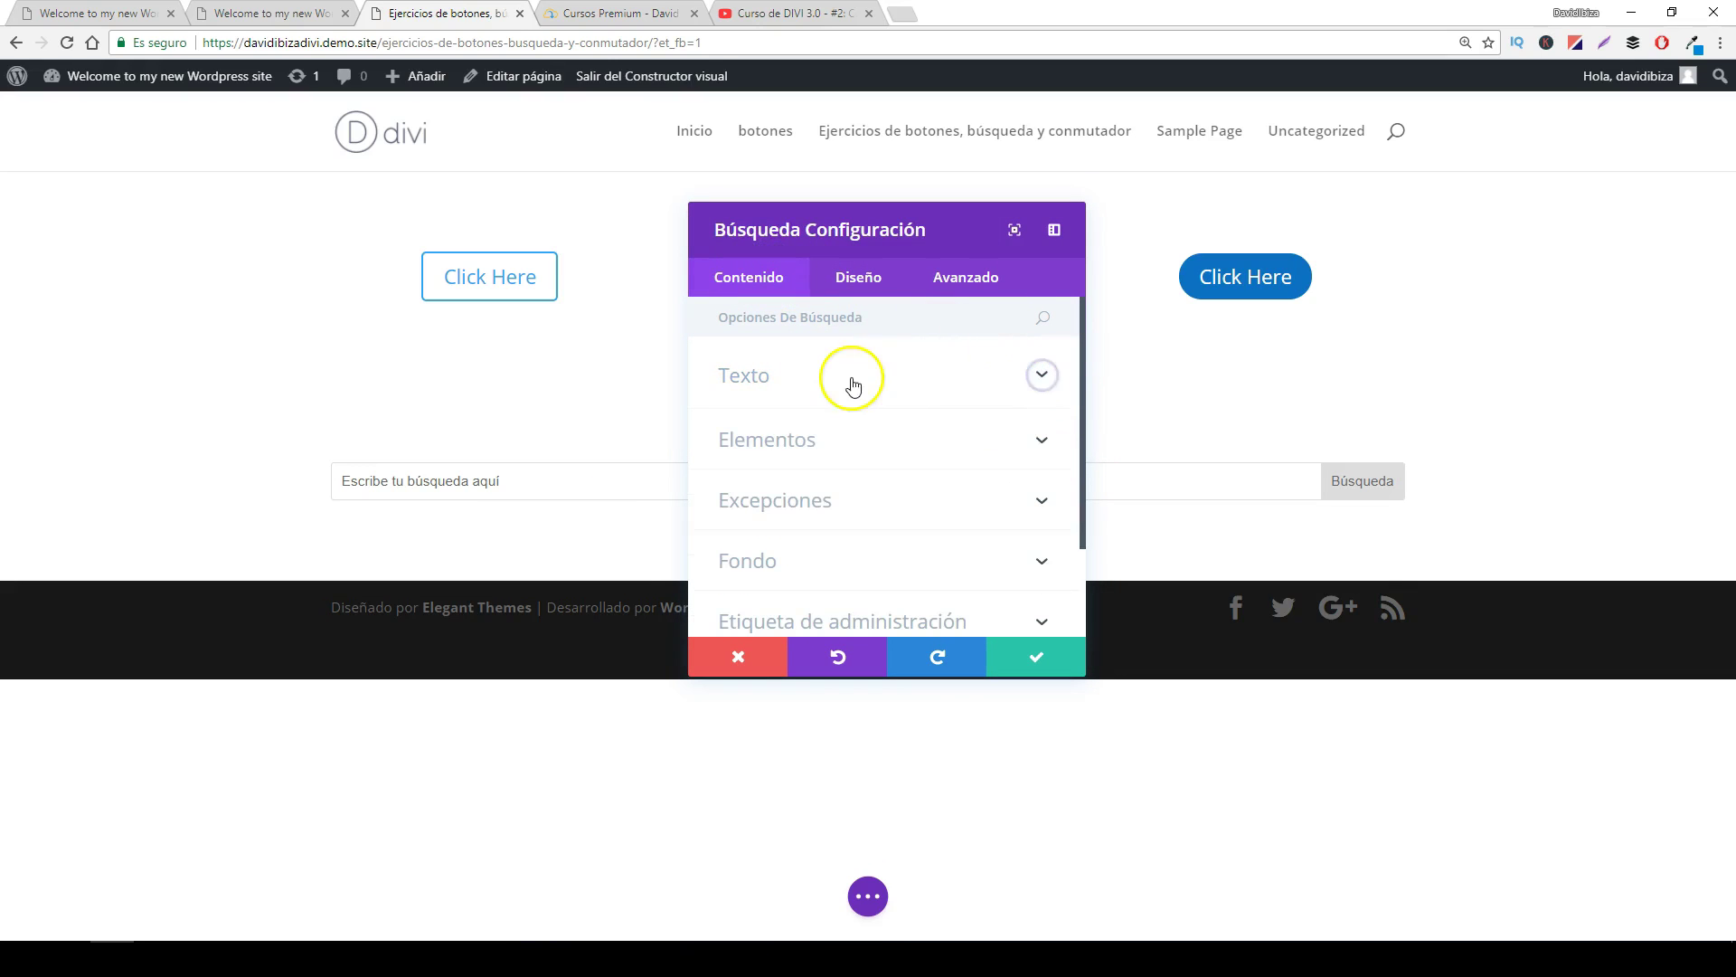
scroll(912, 551, down, 1)
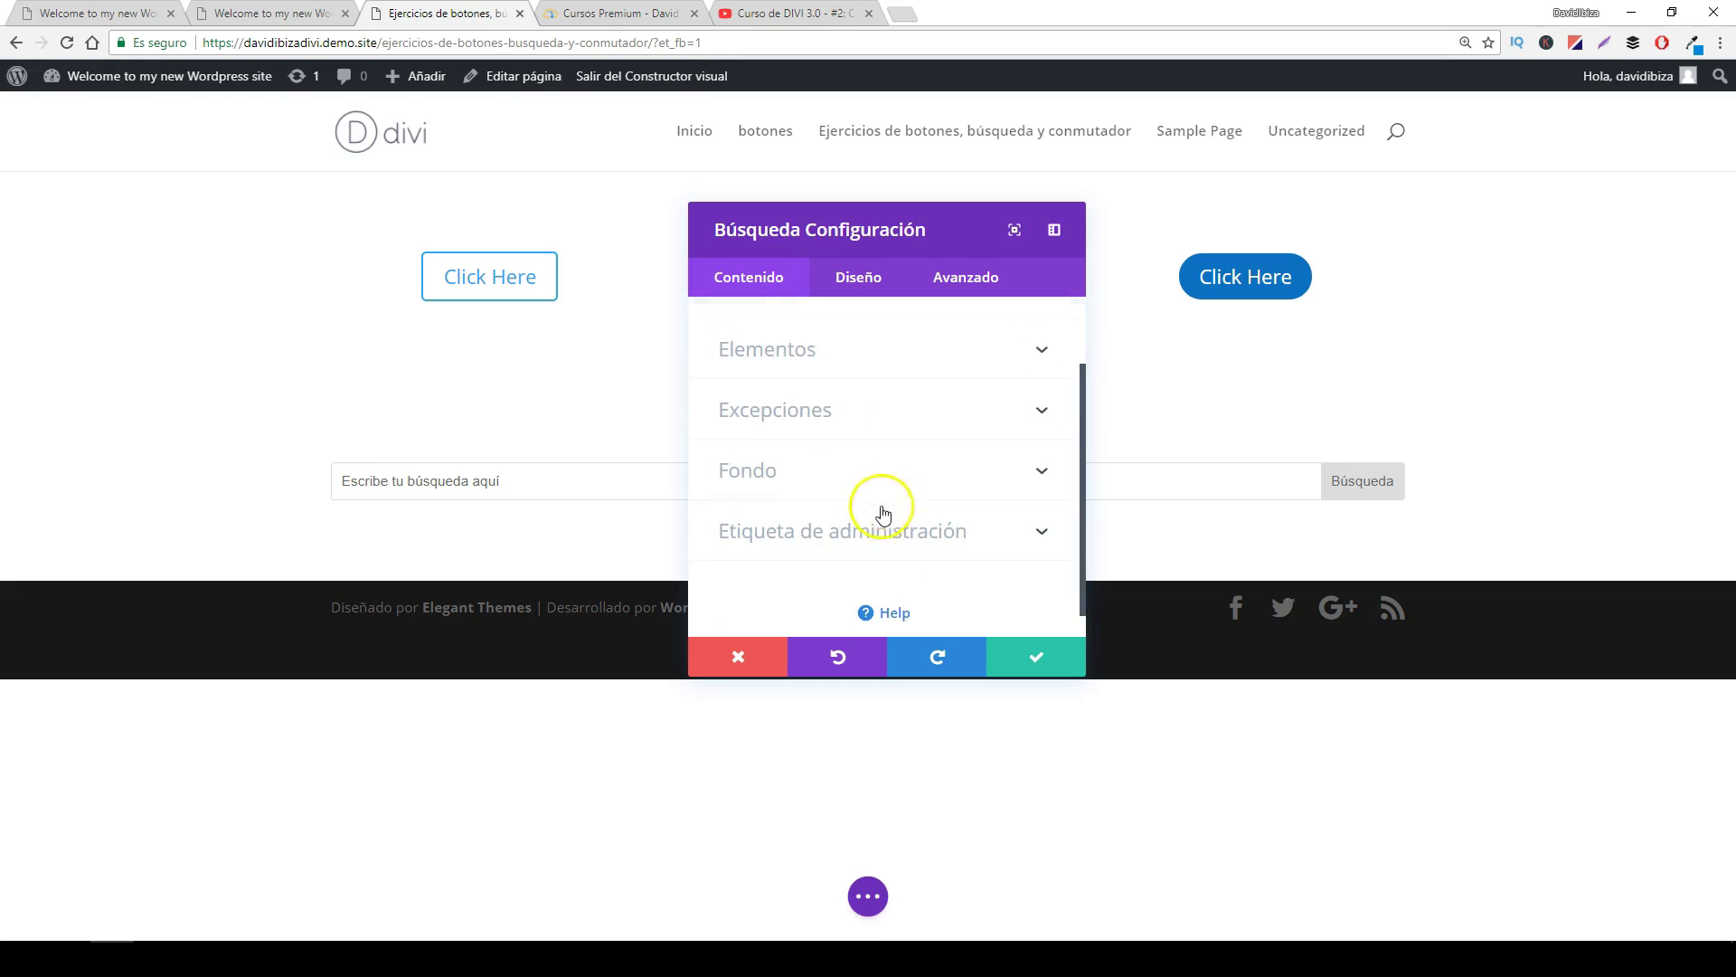
scroll(875, 514, up, 1)
click(870, 289)
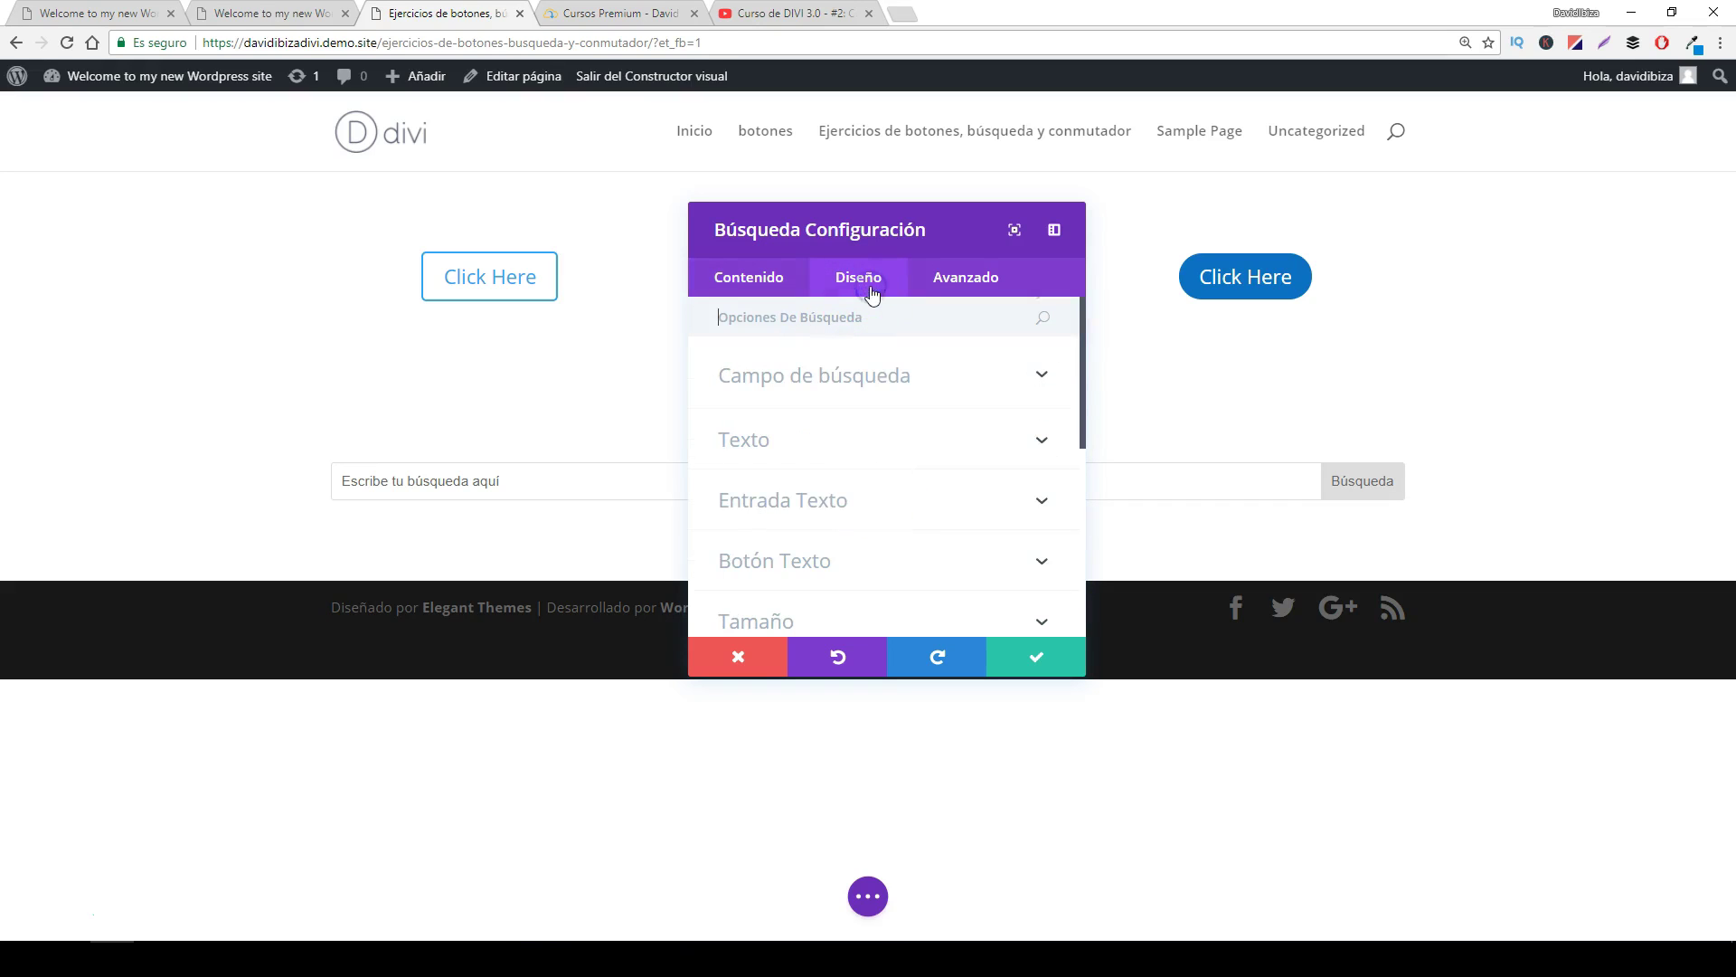
- Try red #e02b20 as the search field's placeholder colour and settle on black #000000
click(948, 383)
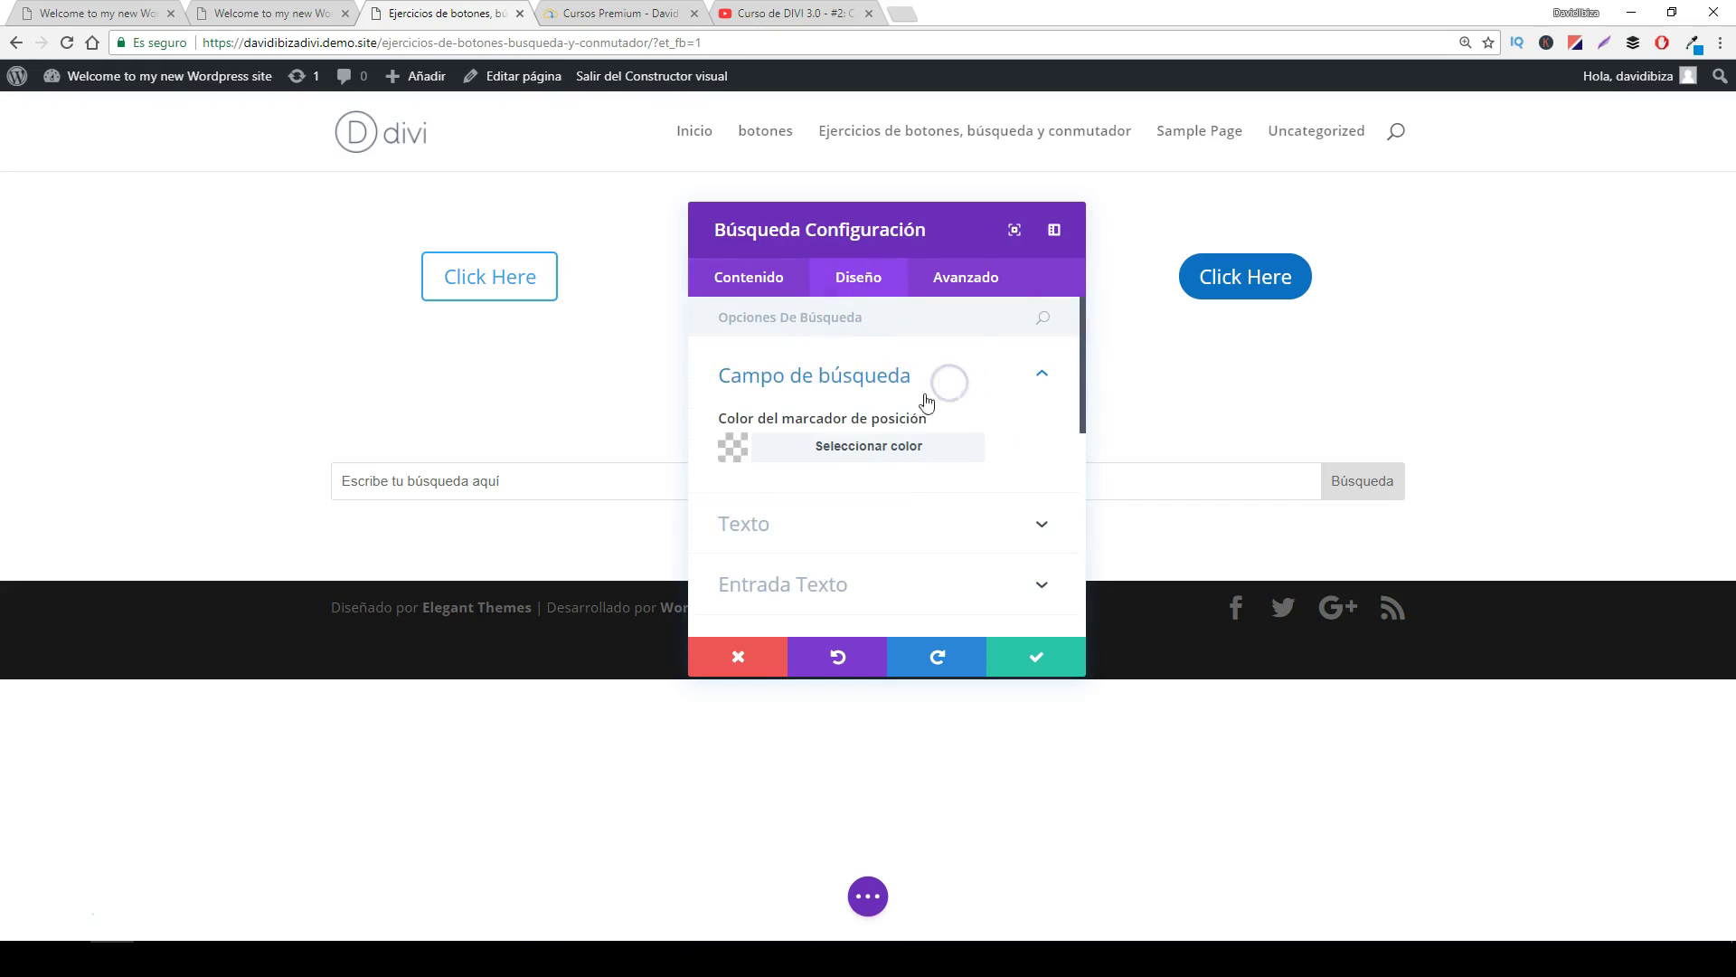
click(863, 446)
click(851, 550)
mouse_move(872, 531)
mouse_down()
mouse_move(787, 566)
mouse_move(855, 555)
mouse_up()
scroll(860, 548, down, 1)
click(824, 573)
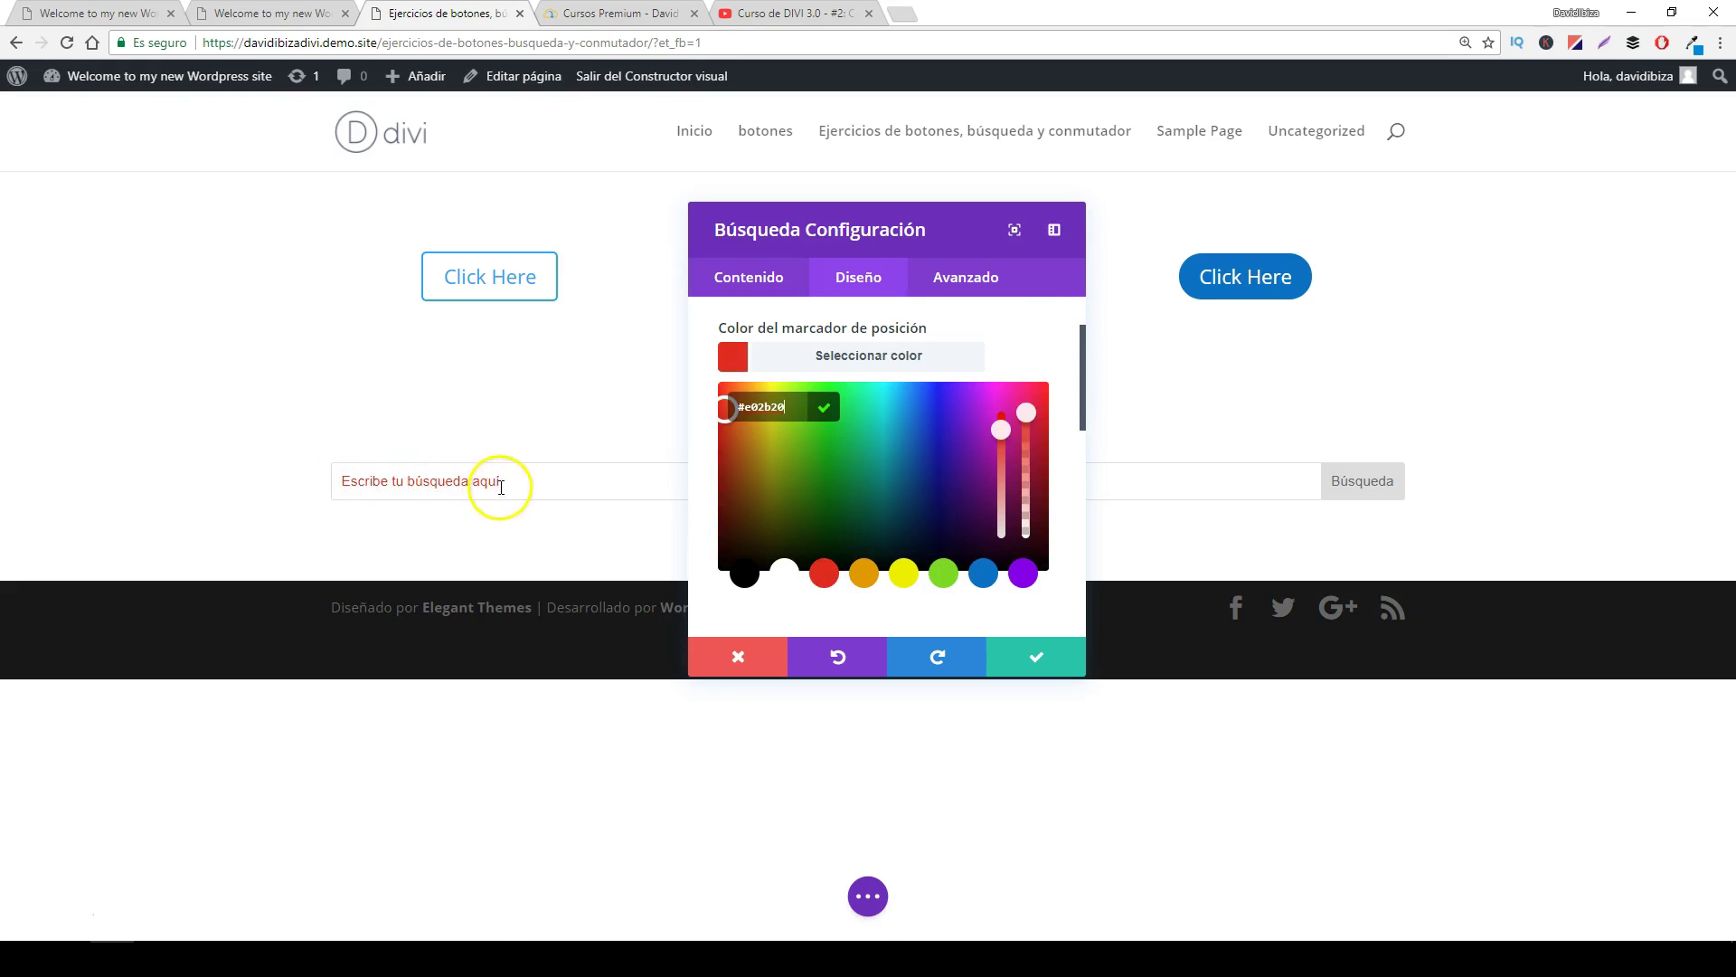
scroll(968, 362, up, 1)
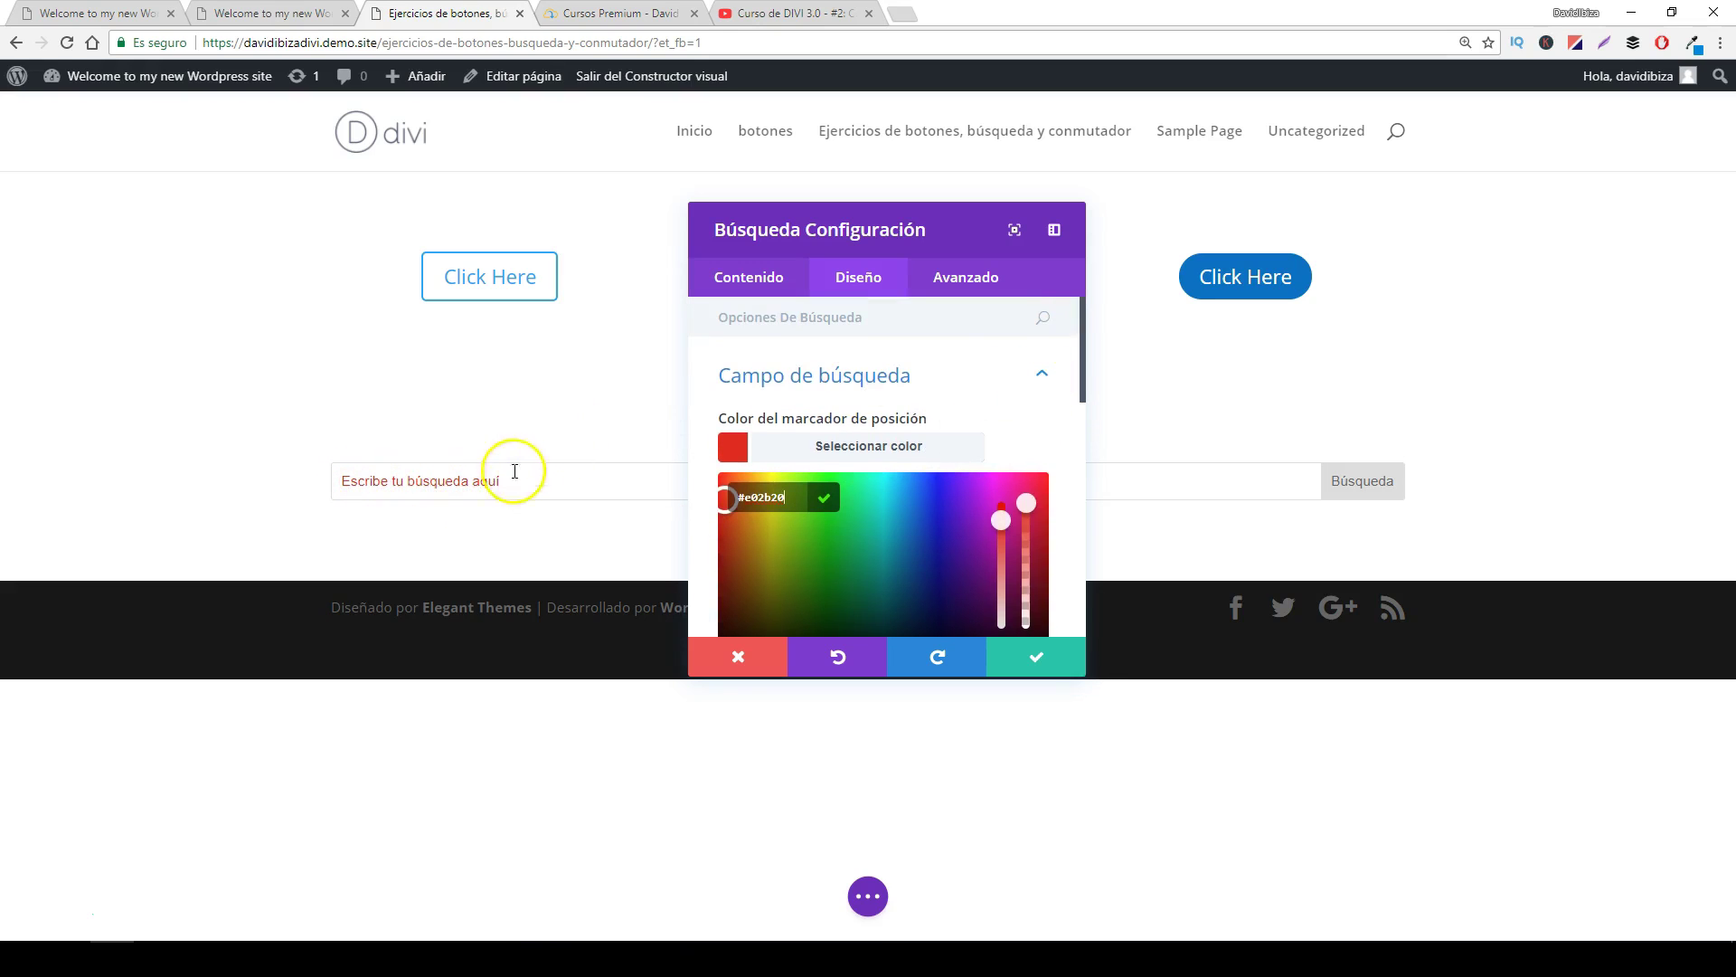
scroll(887, 520, down, 2)
click(904, 484)
click(947, 493)
click(739, 486)
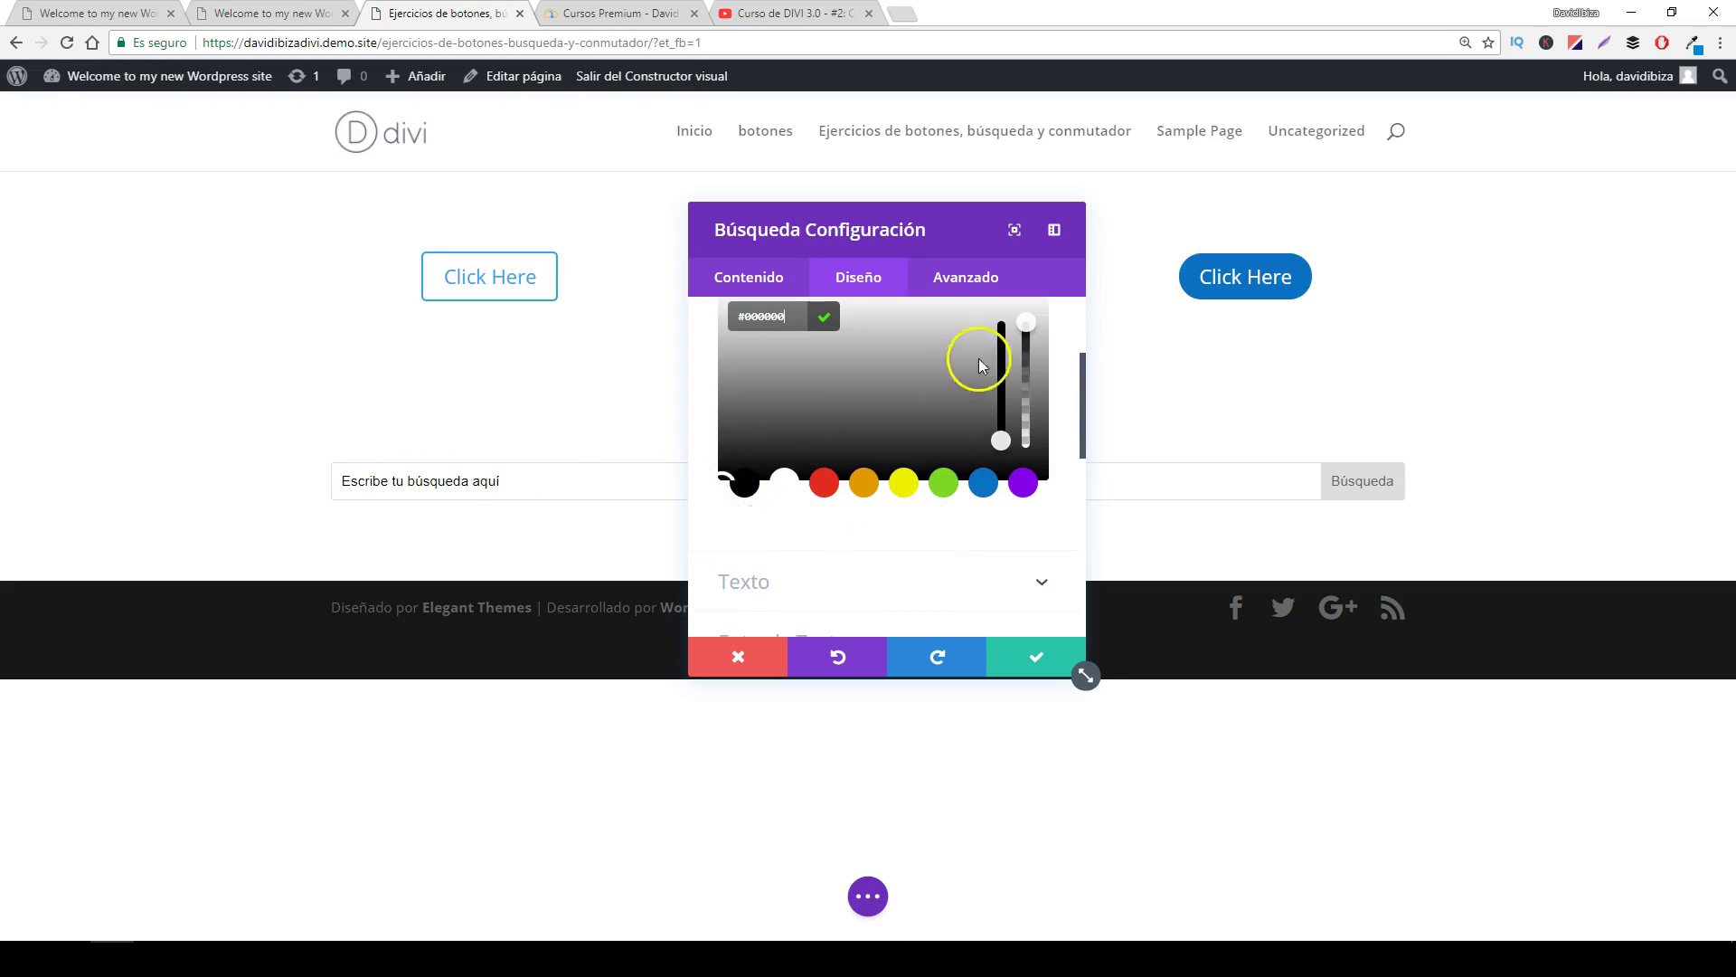
scroll(1038, 378, up, 1)
scroll(1038, 378, up, 2)
click(1044, 376)
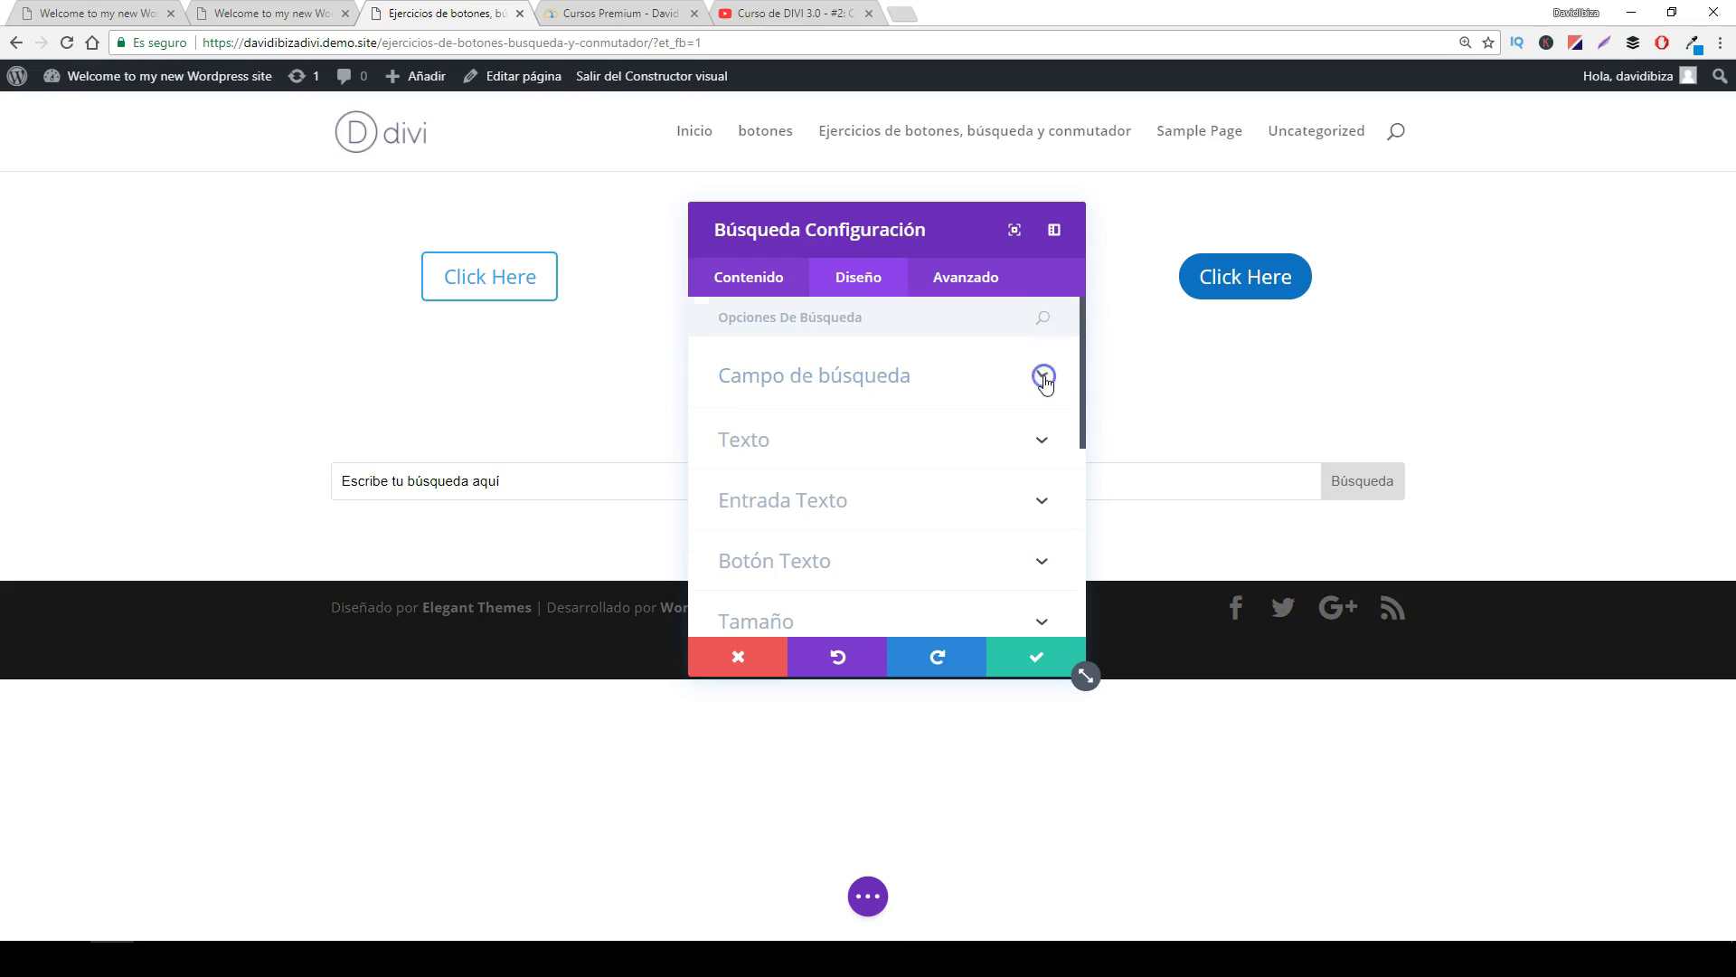
- Try the centre and right text orientations with the settings window moved clear of the search text, and settle on left orientation
click(1038, 439)
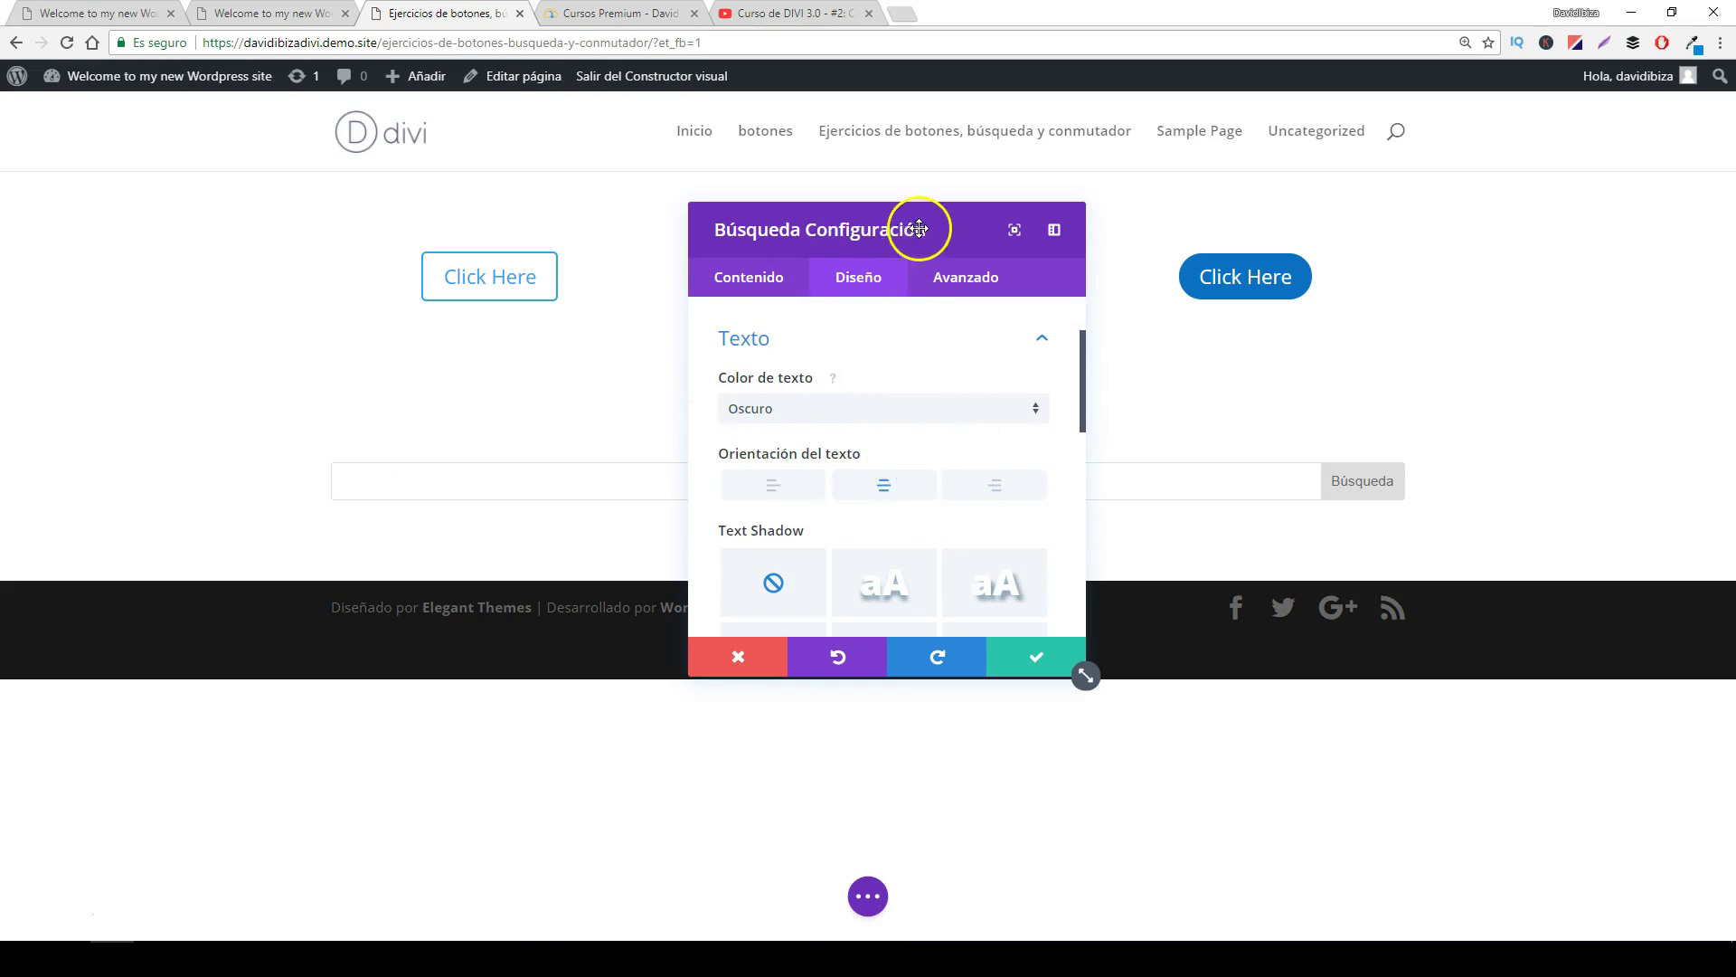
drag(919, 225, 291, 197)
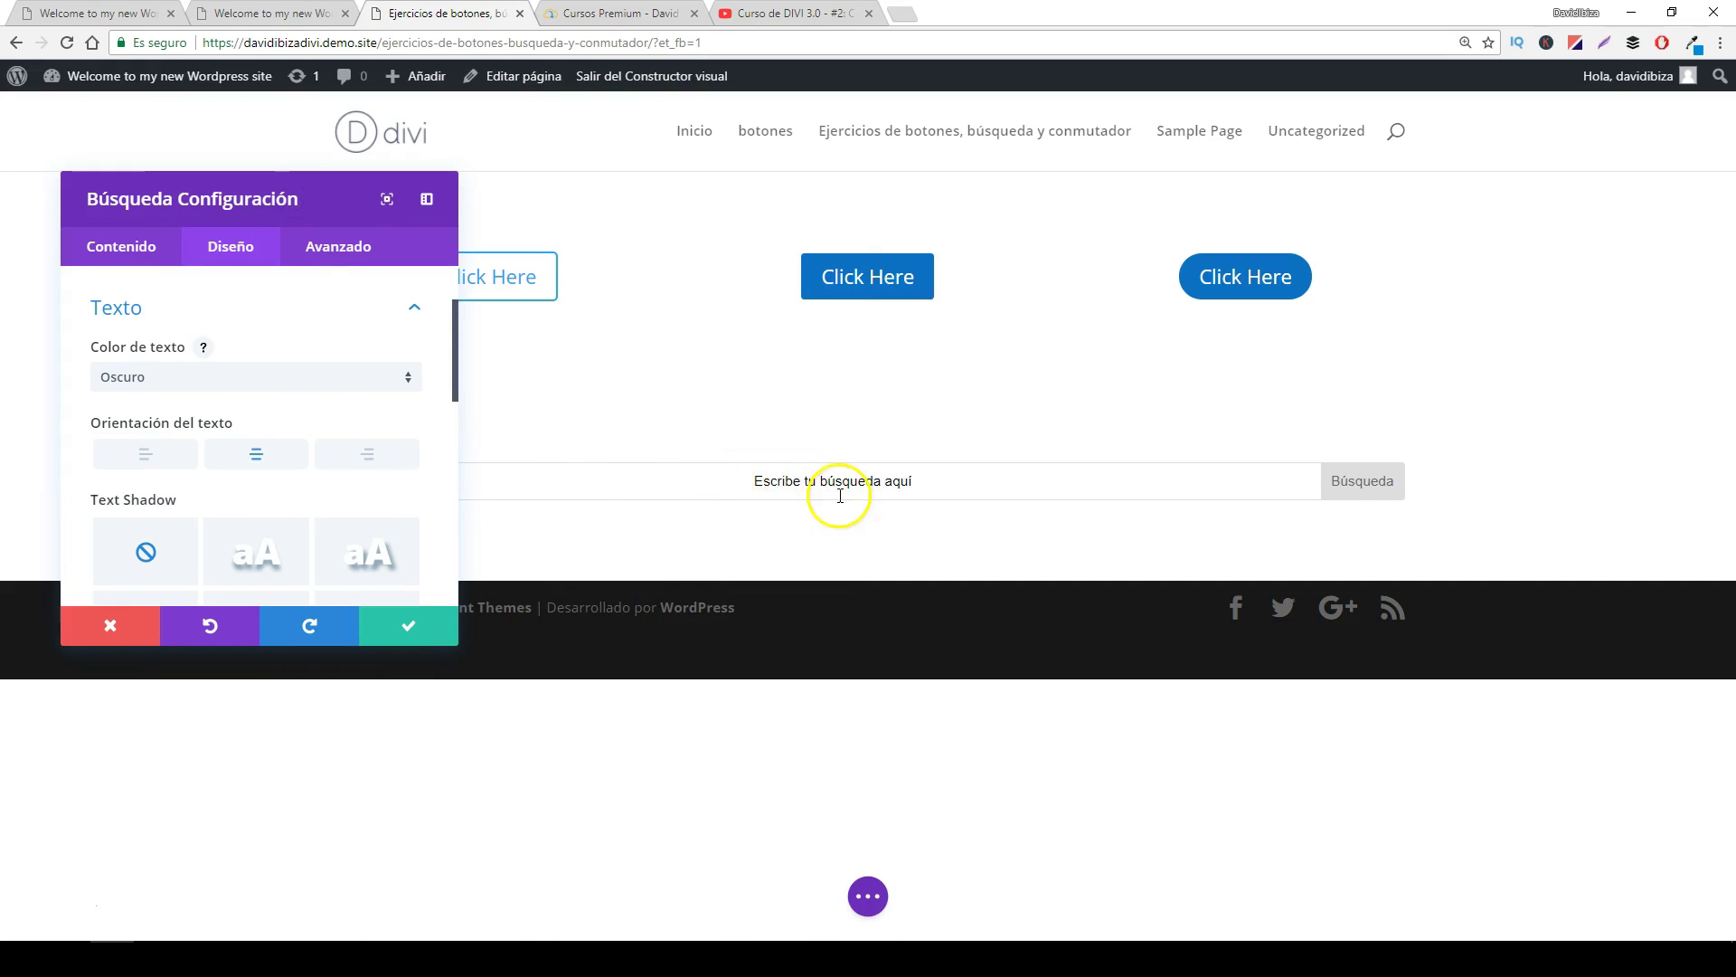
click(367, 461)
click(147, 454)
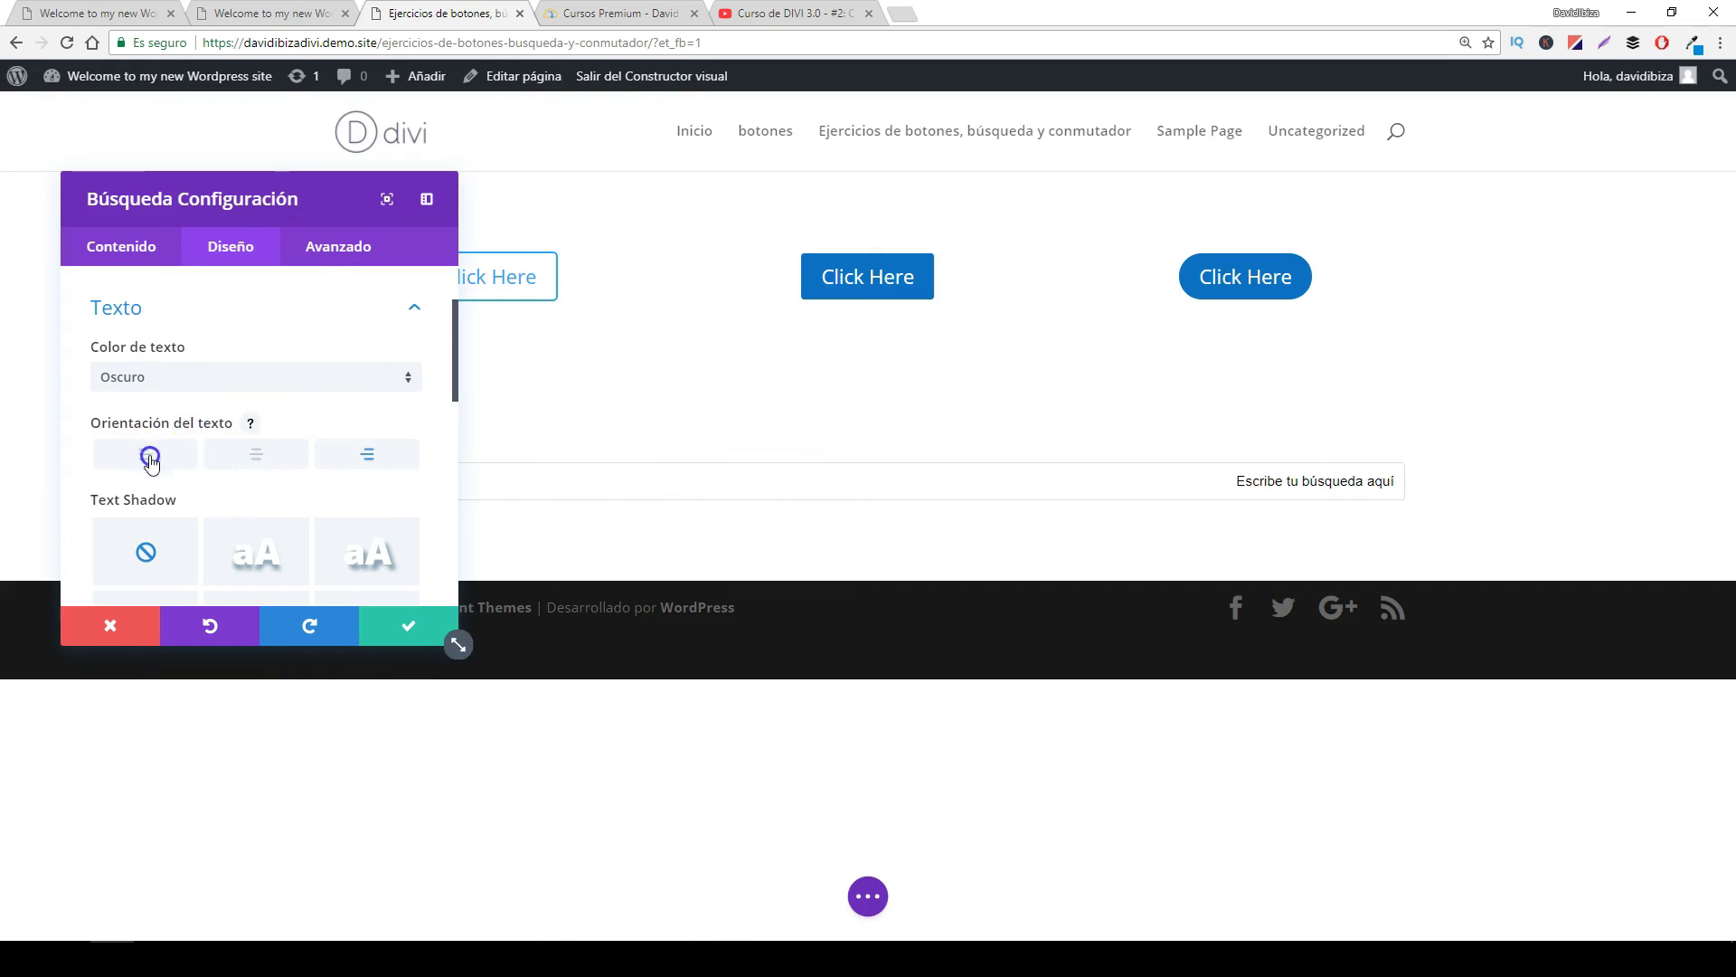
drag(325, 203, 931, 382)
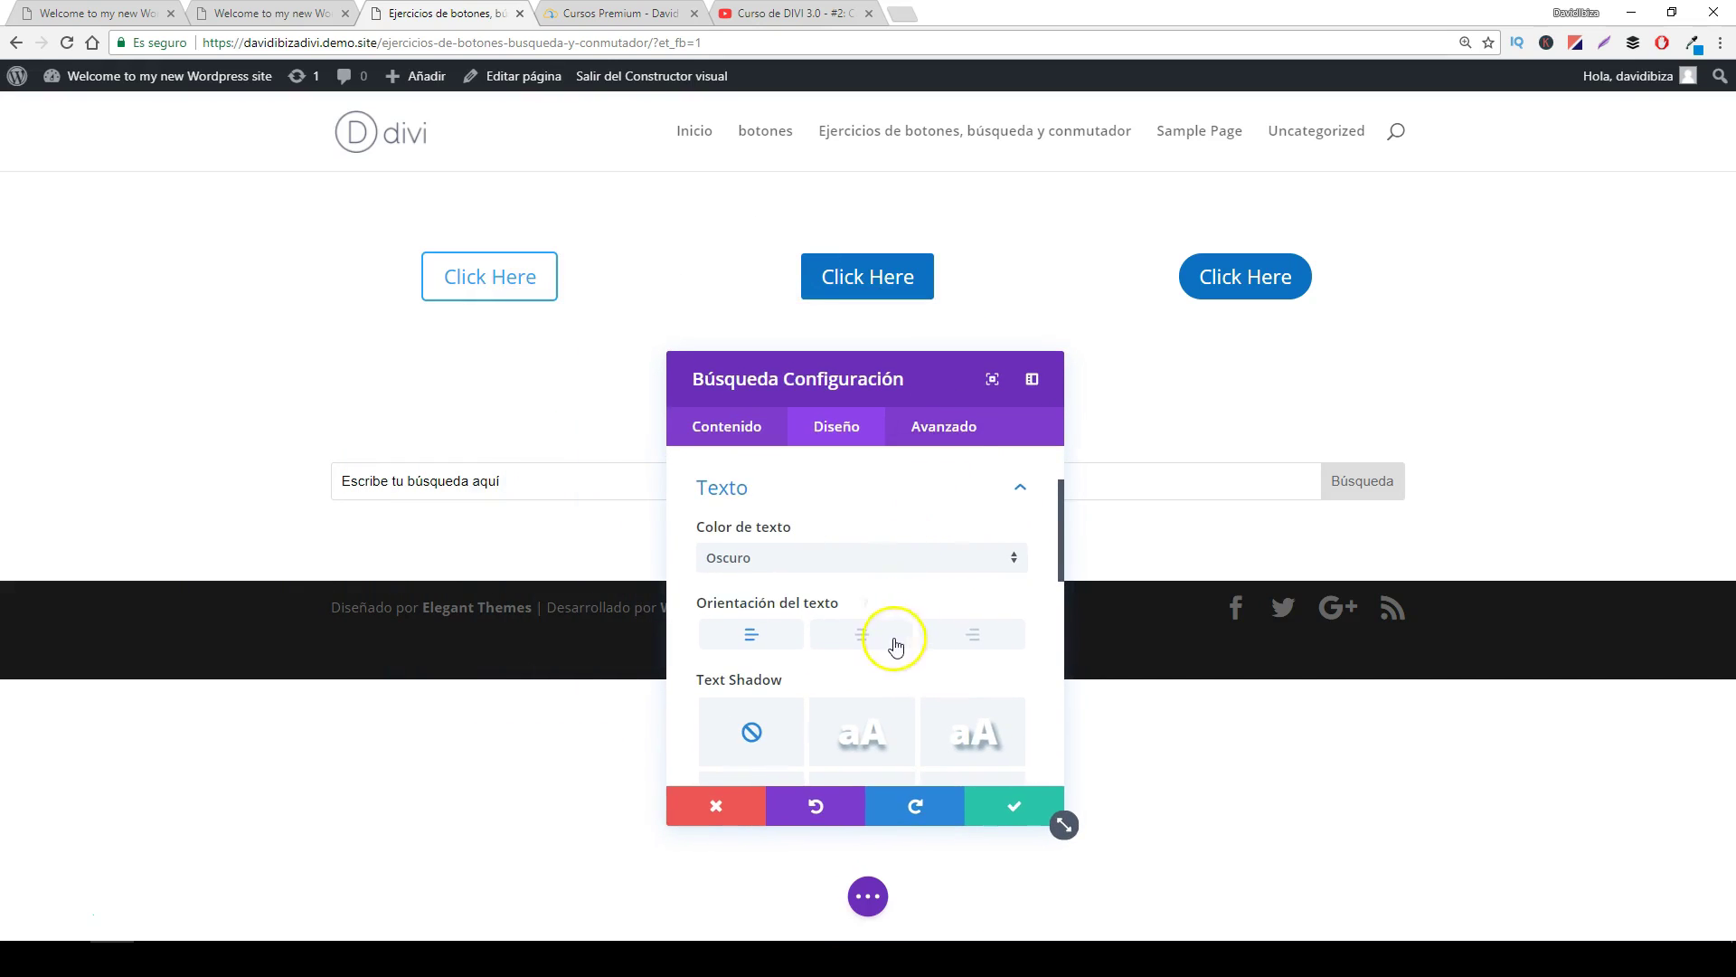
- Examine the search module's text shadow presets and its input text options for font, alignment, size and colour
scroll(873, 650, down, 1)
scroll(872, 646, down, 3)
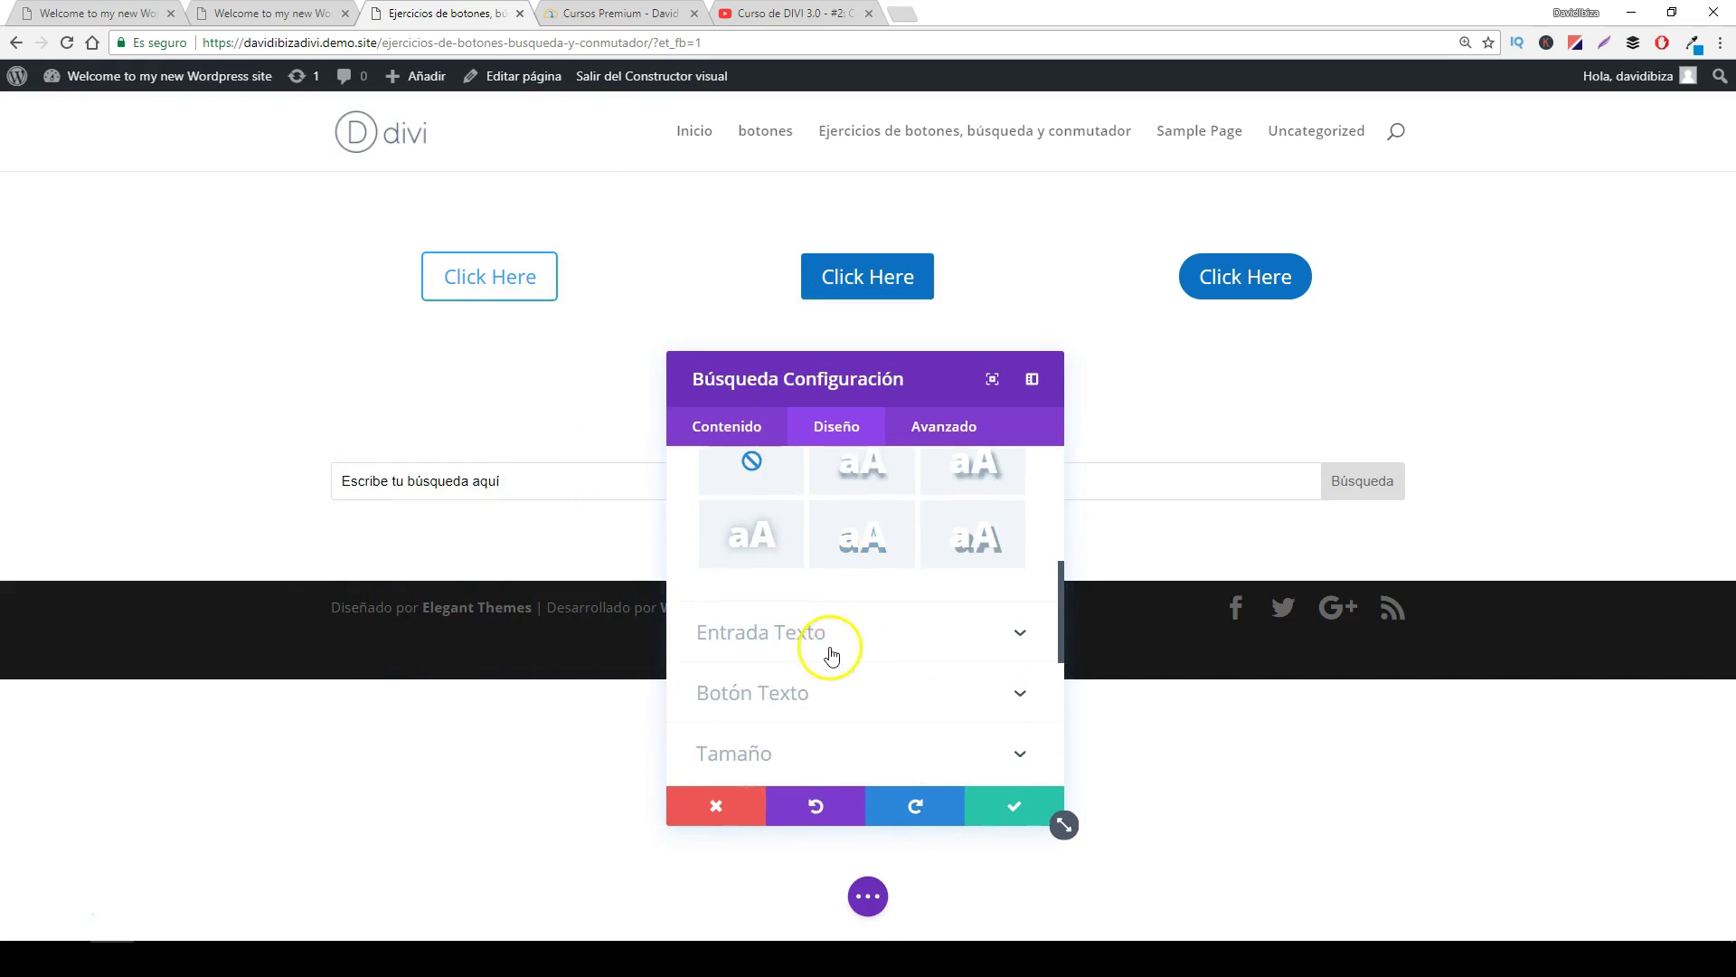
click(841, 542)
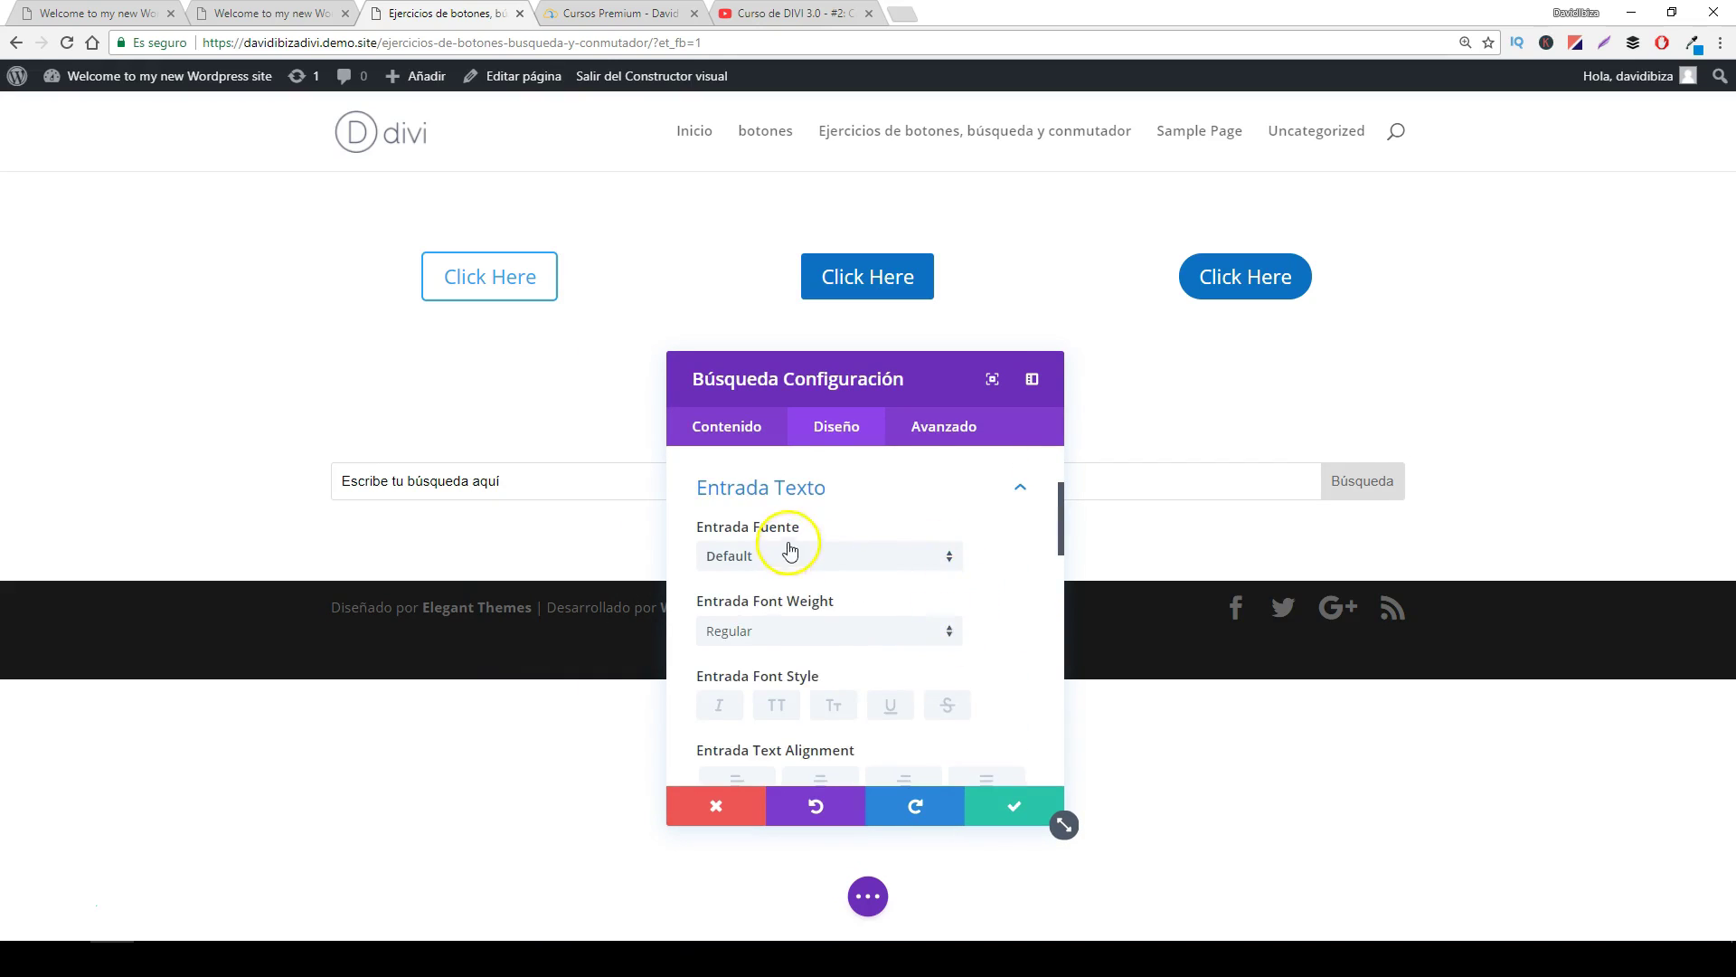
scroll(823, 616, down, 2)
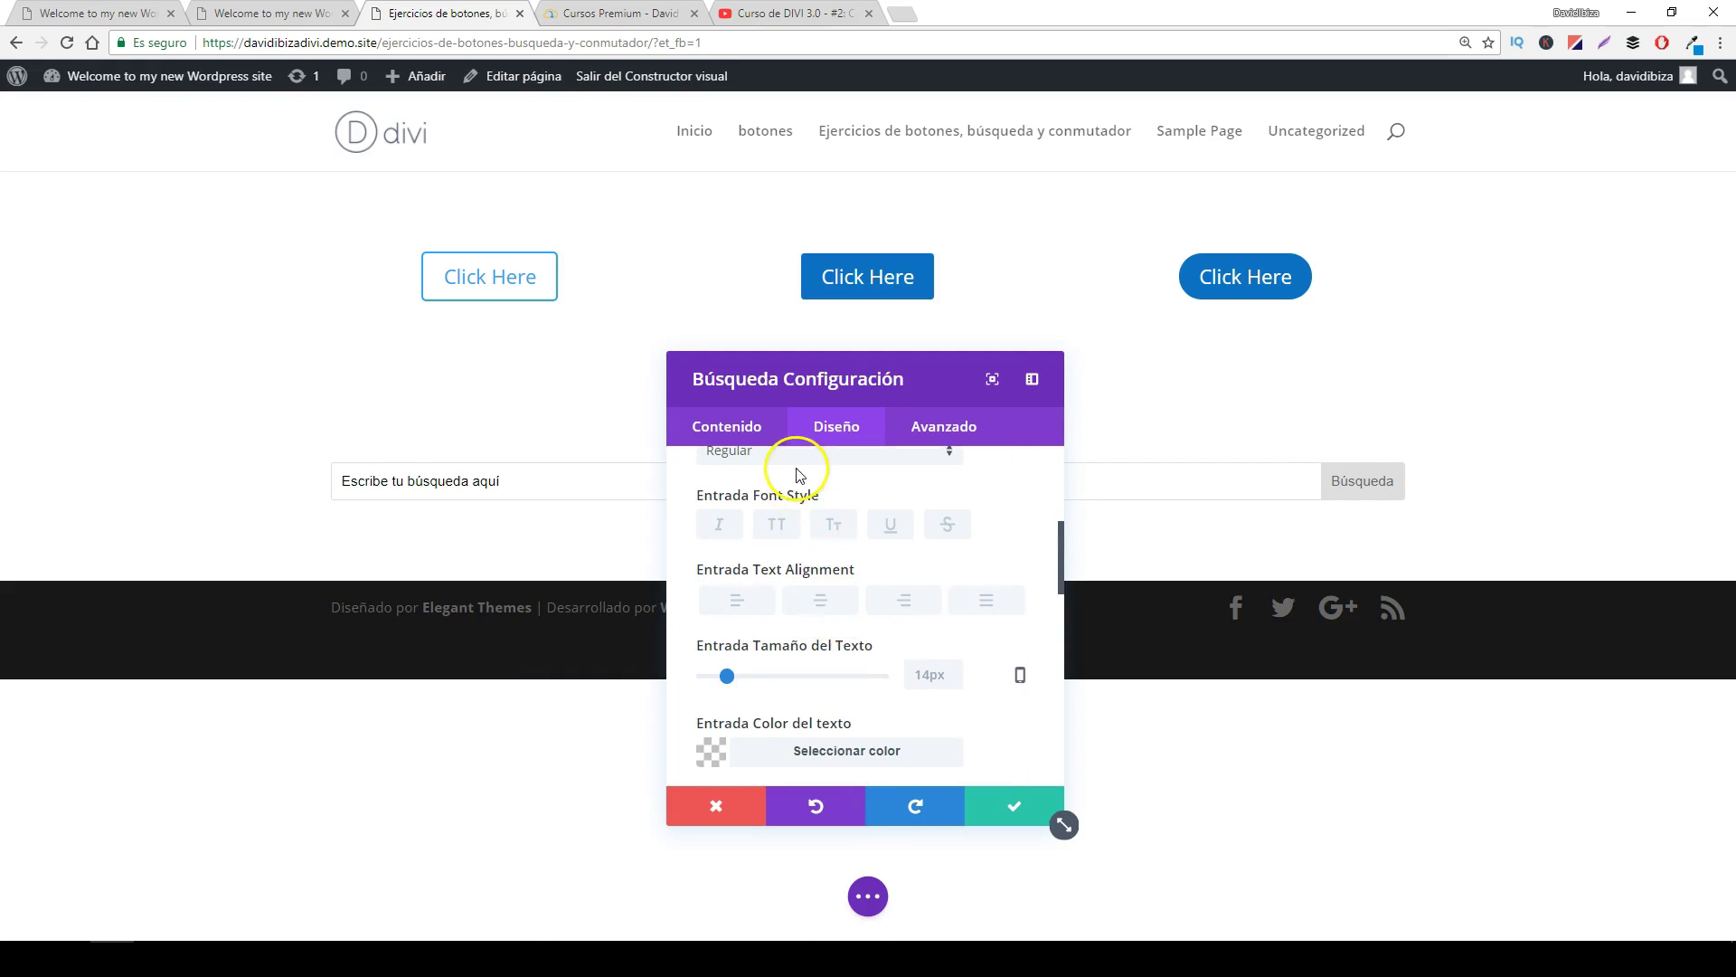
scroll(846, 665, down, 1)
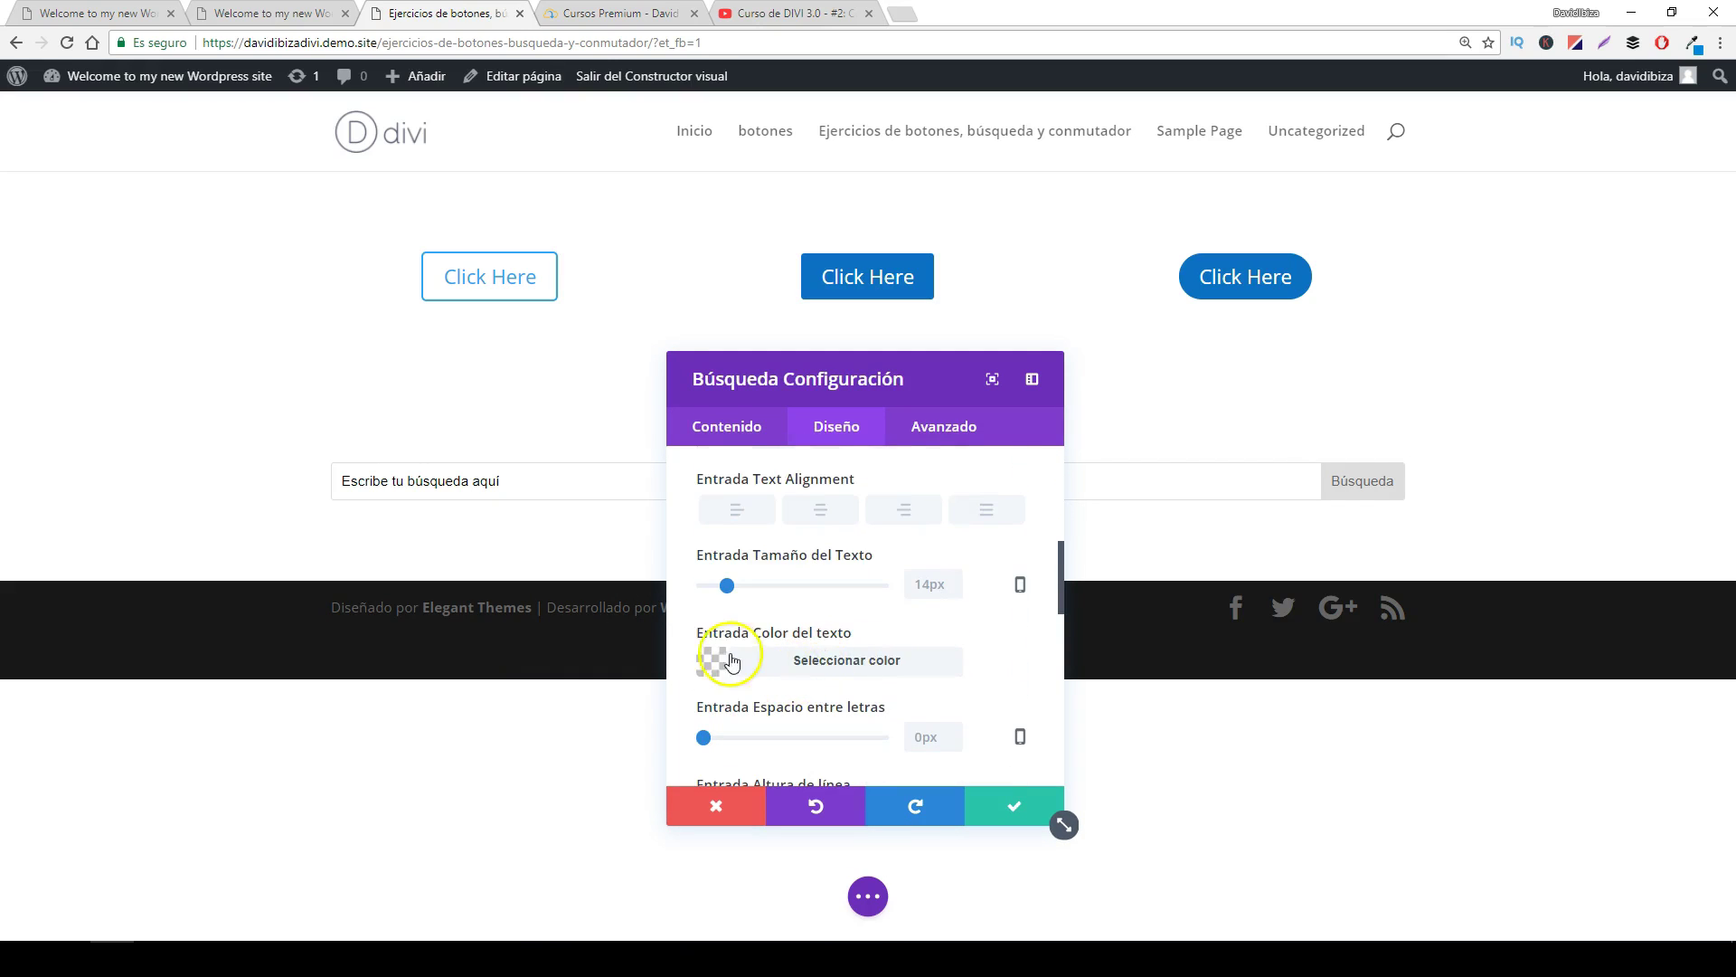
scroll(1015, 579, up, 4)
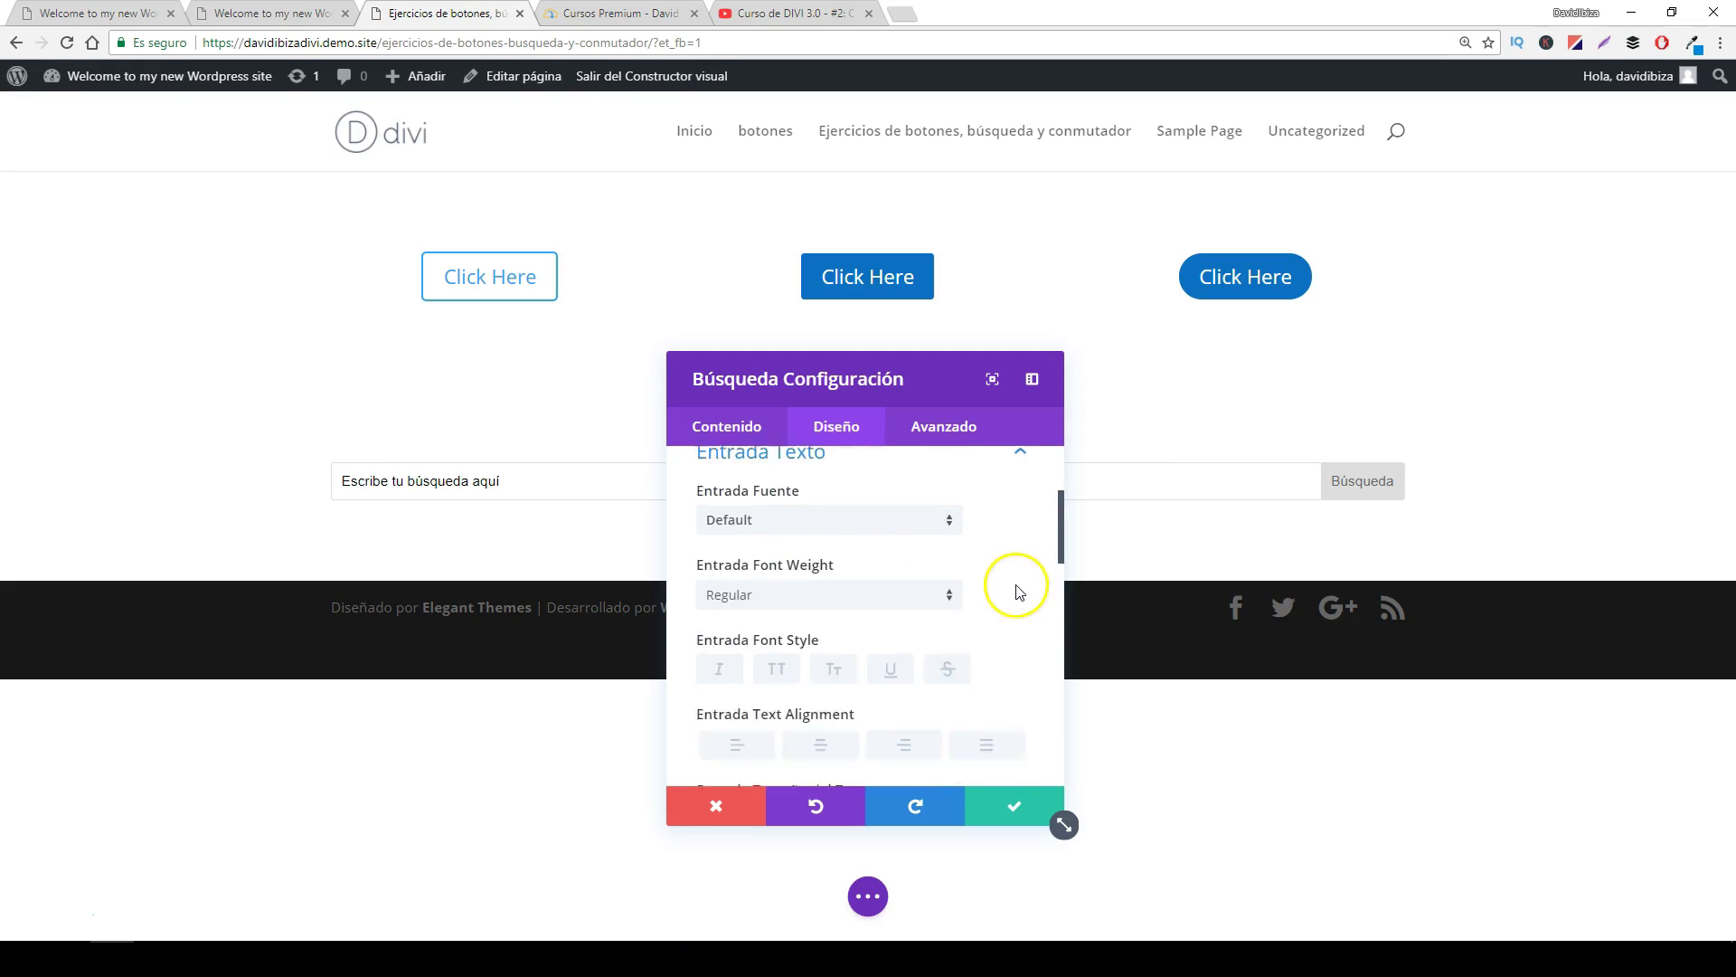
click(1020, 578)
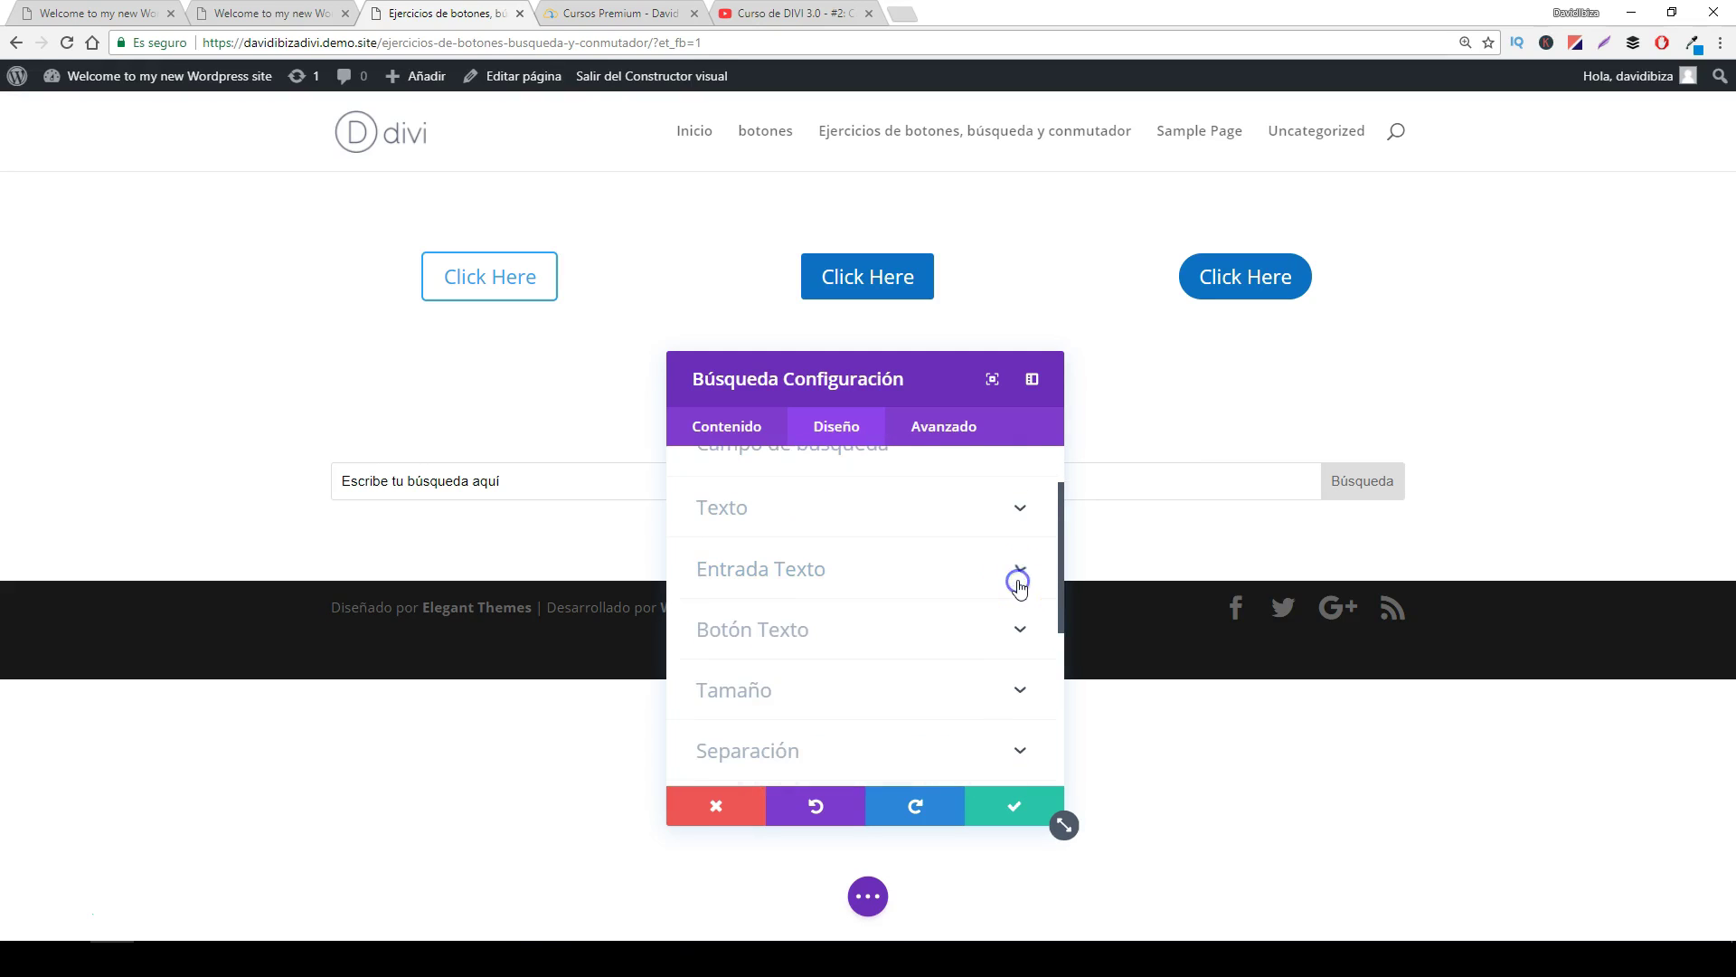
- Try orange #e09900 and yellow #edf000 for the search button and border colour, and settle on blue #0c71c3
click(760, 631)
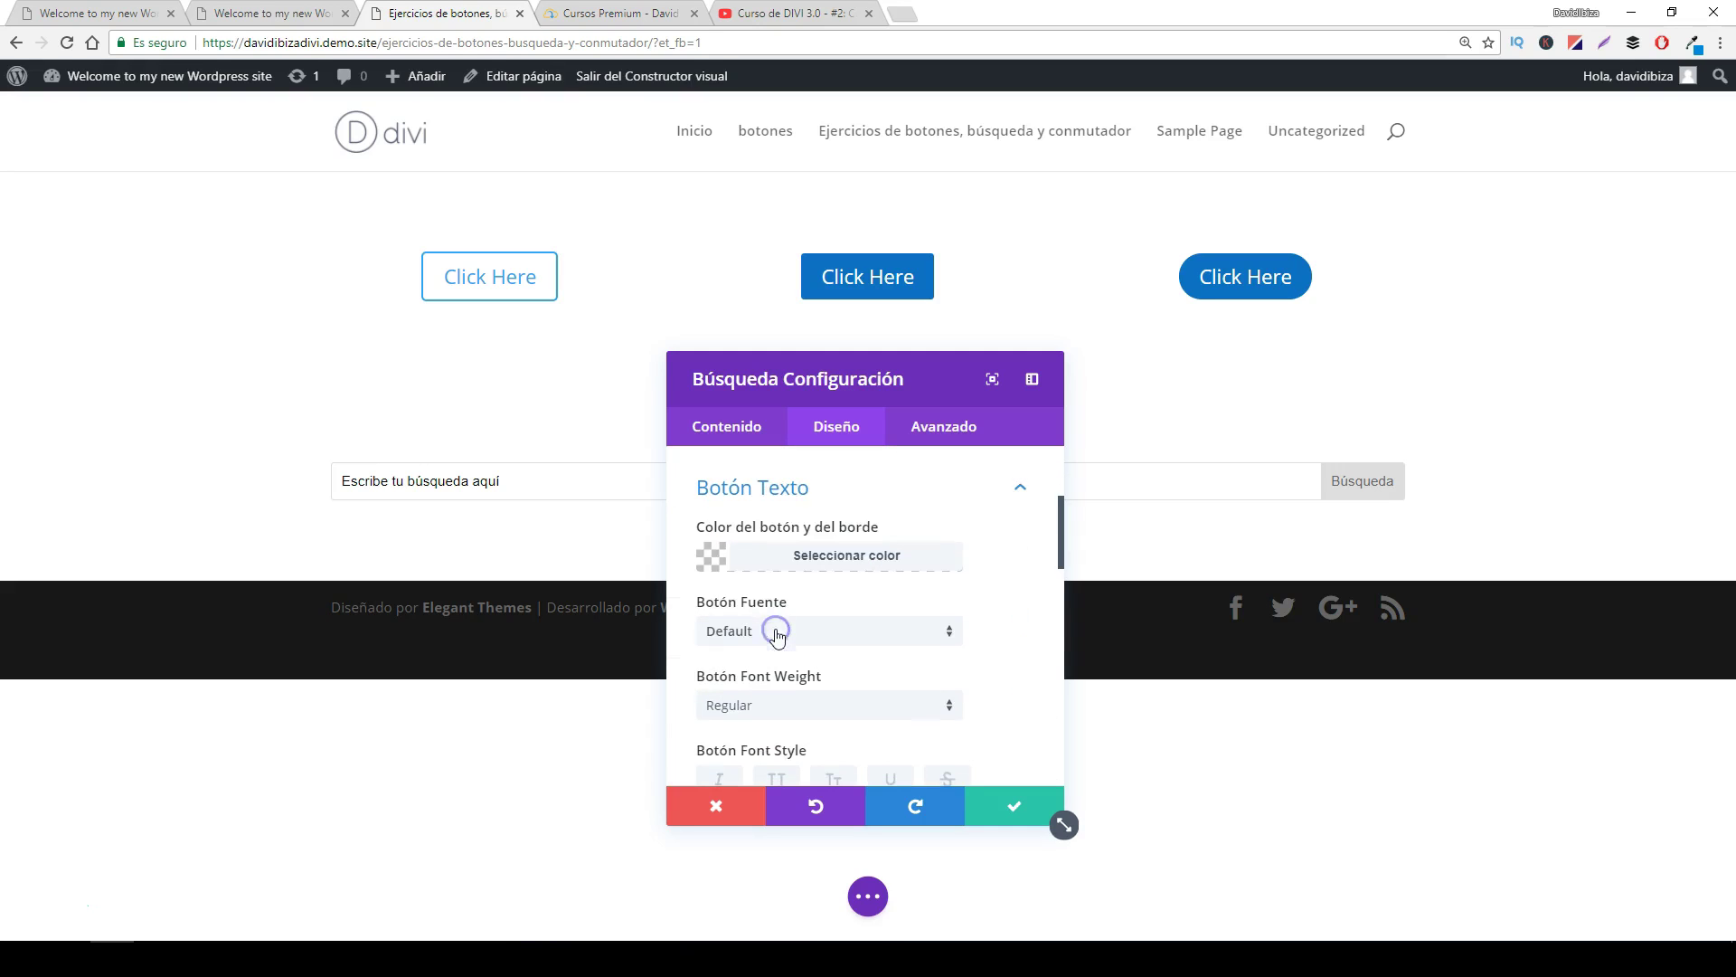
click(844, 561)
click(841, 774)
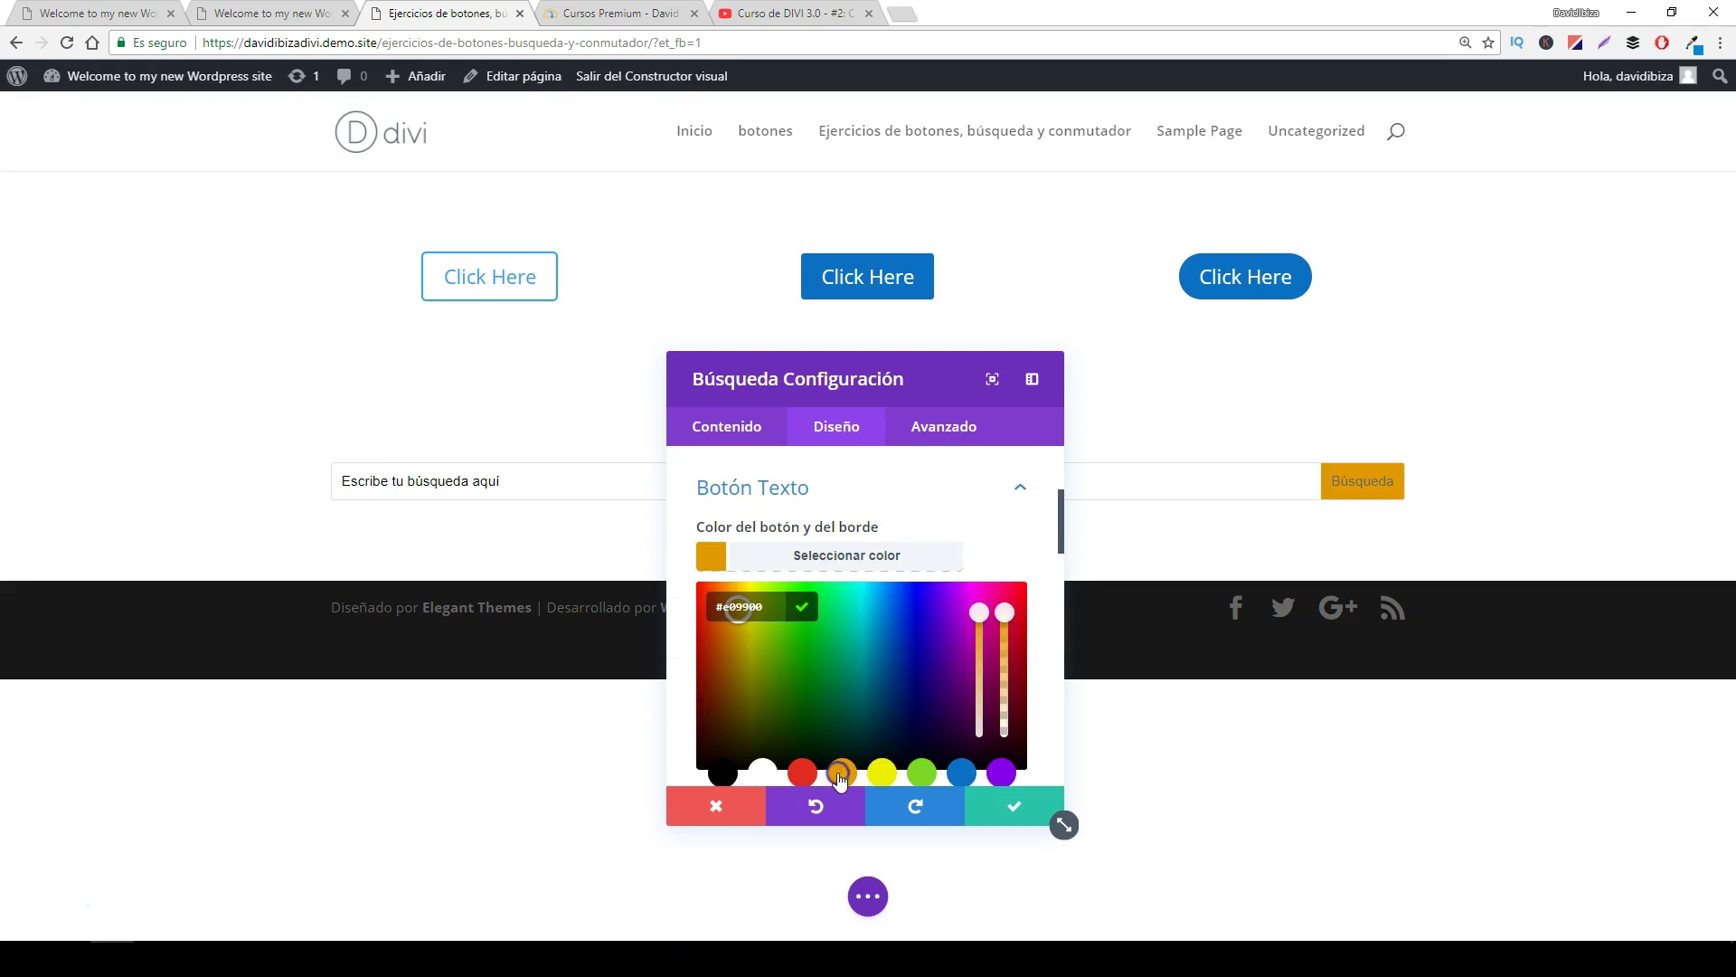
click(878, 772)
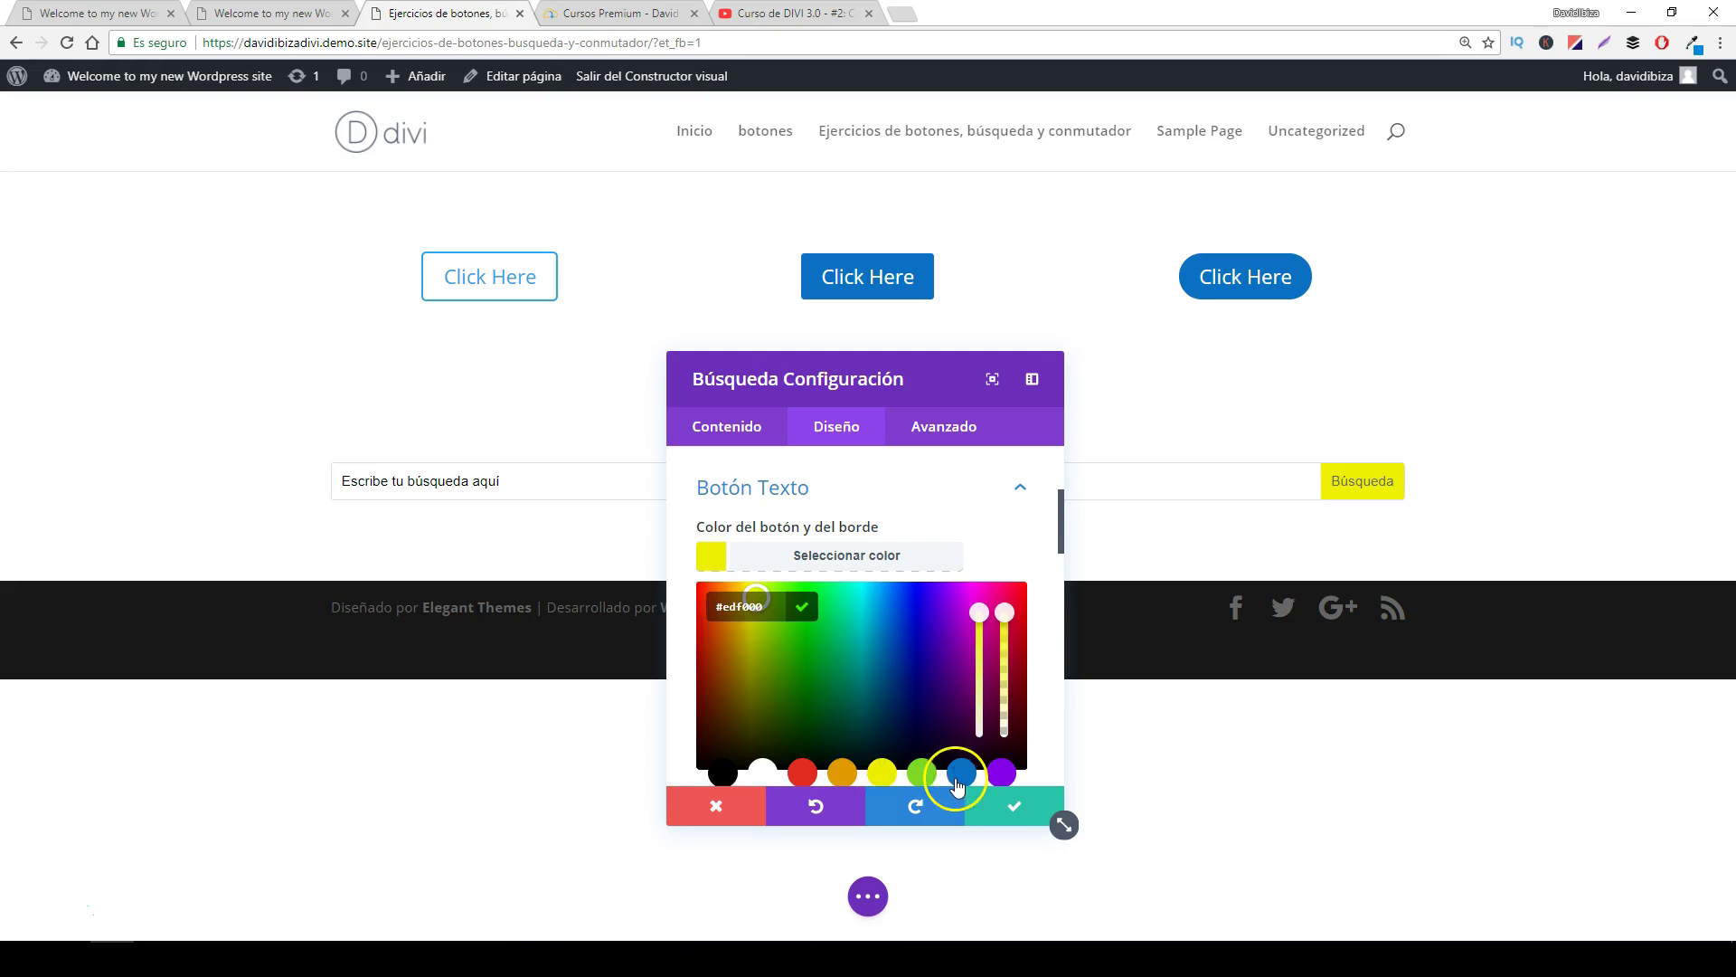
click(960, 780)
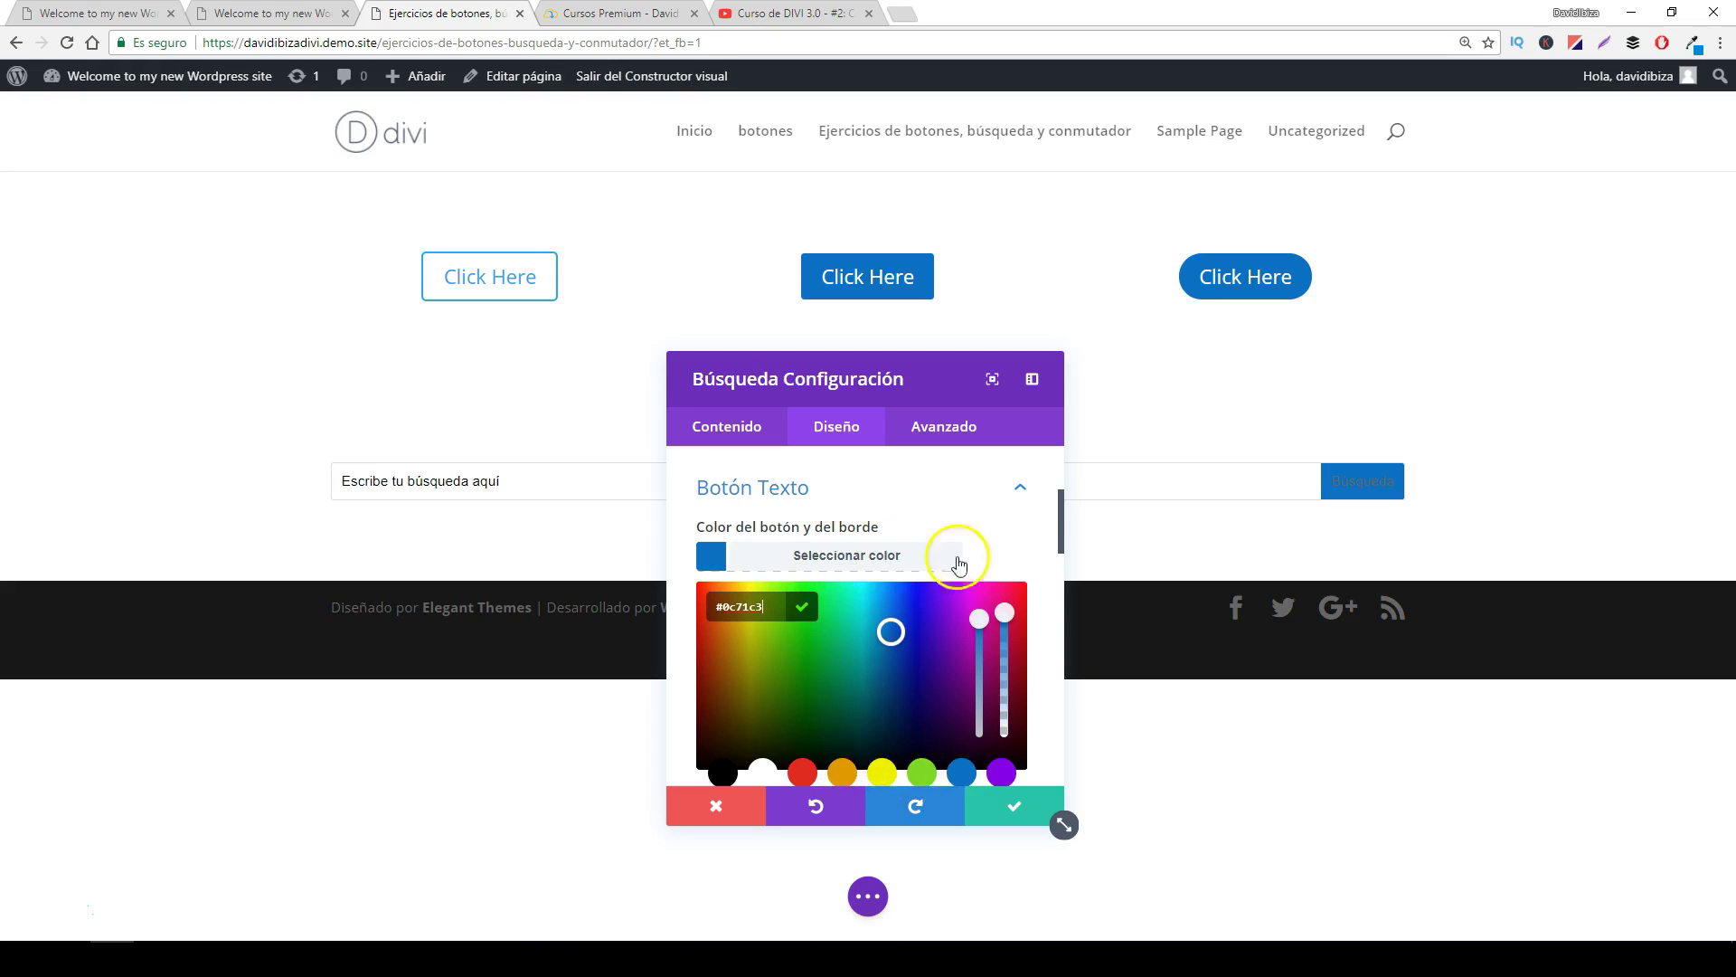
- Try white #ffffff as the search button and border colour, and undo the recent colour changes
scroll(987, 566, down, 2)
scroll(950, 592, down, 1)
scroll(946, 601, up, 4)
scroll(868, 678, down, 1)
scroll(796, 696, down, 1)
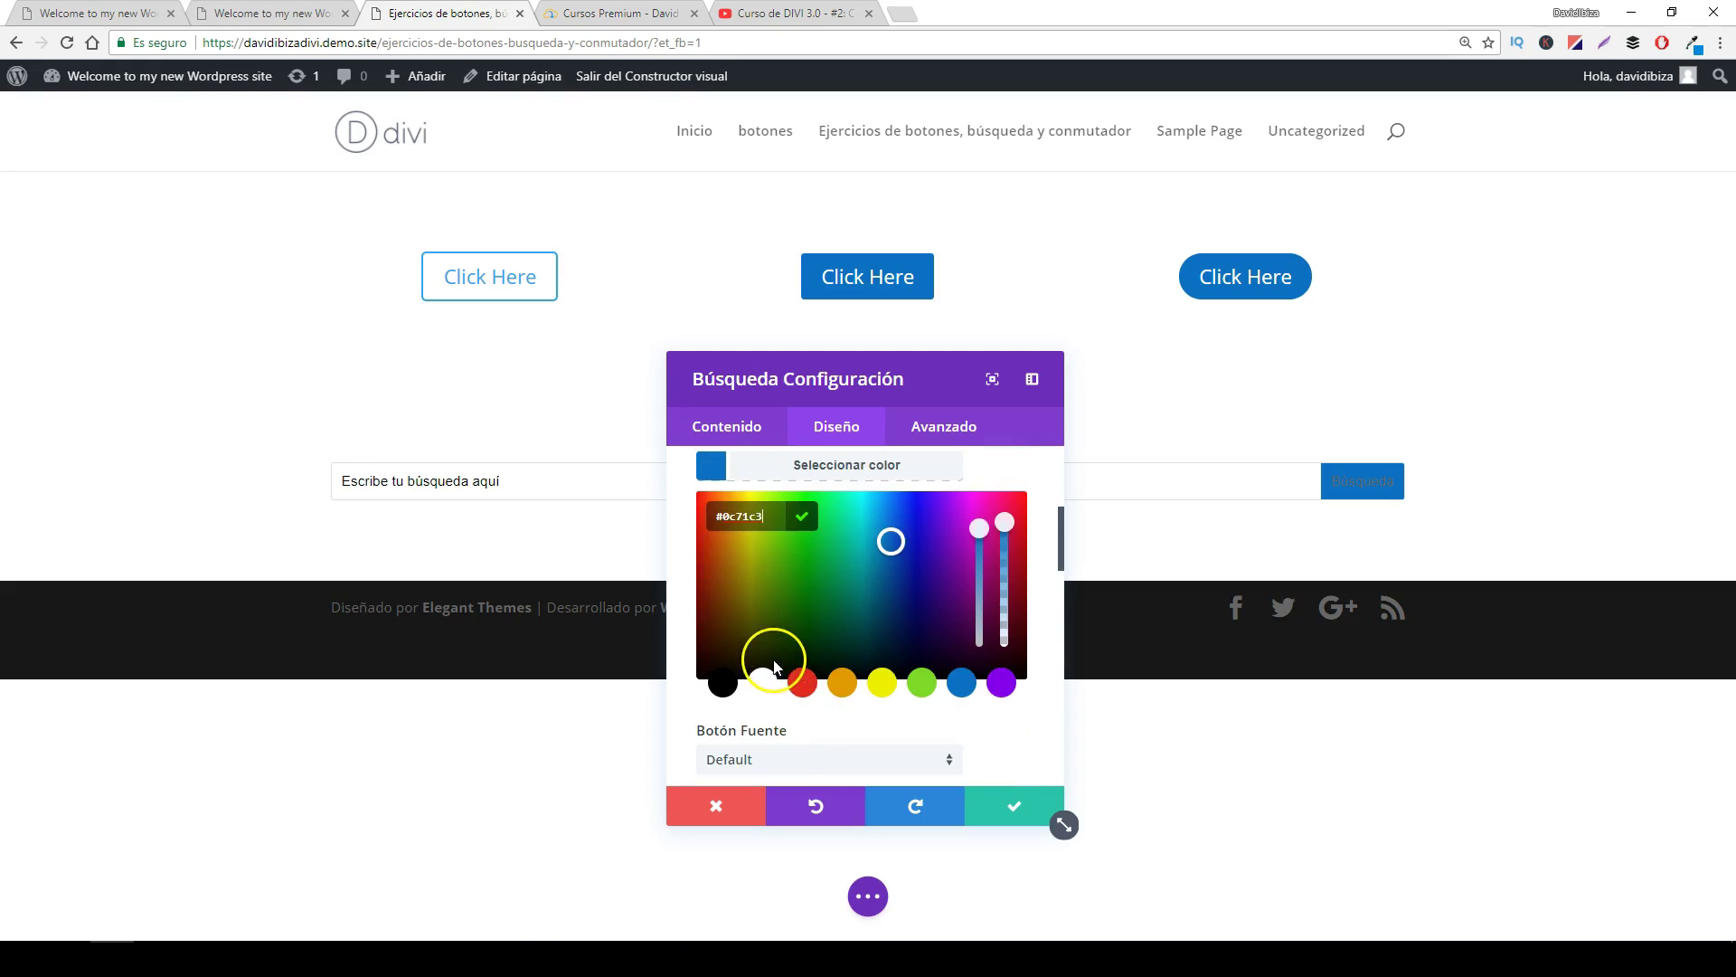
click(762, 681)
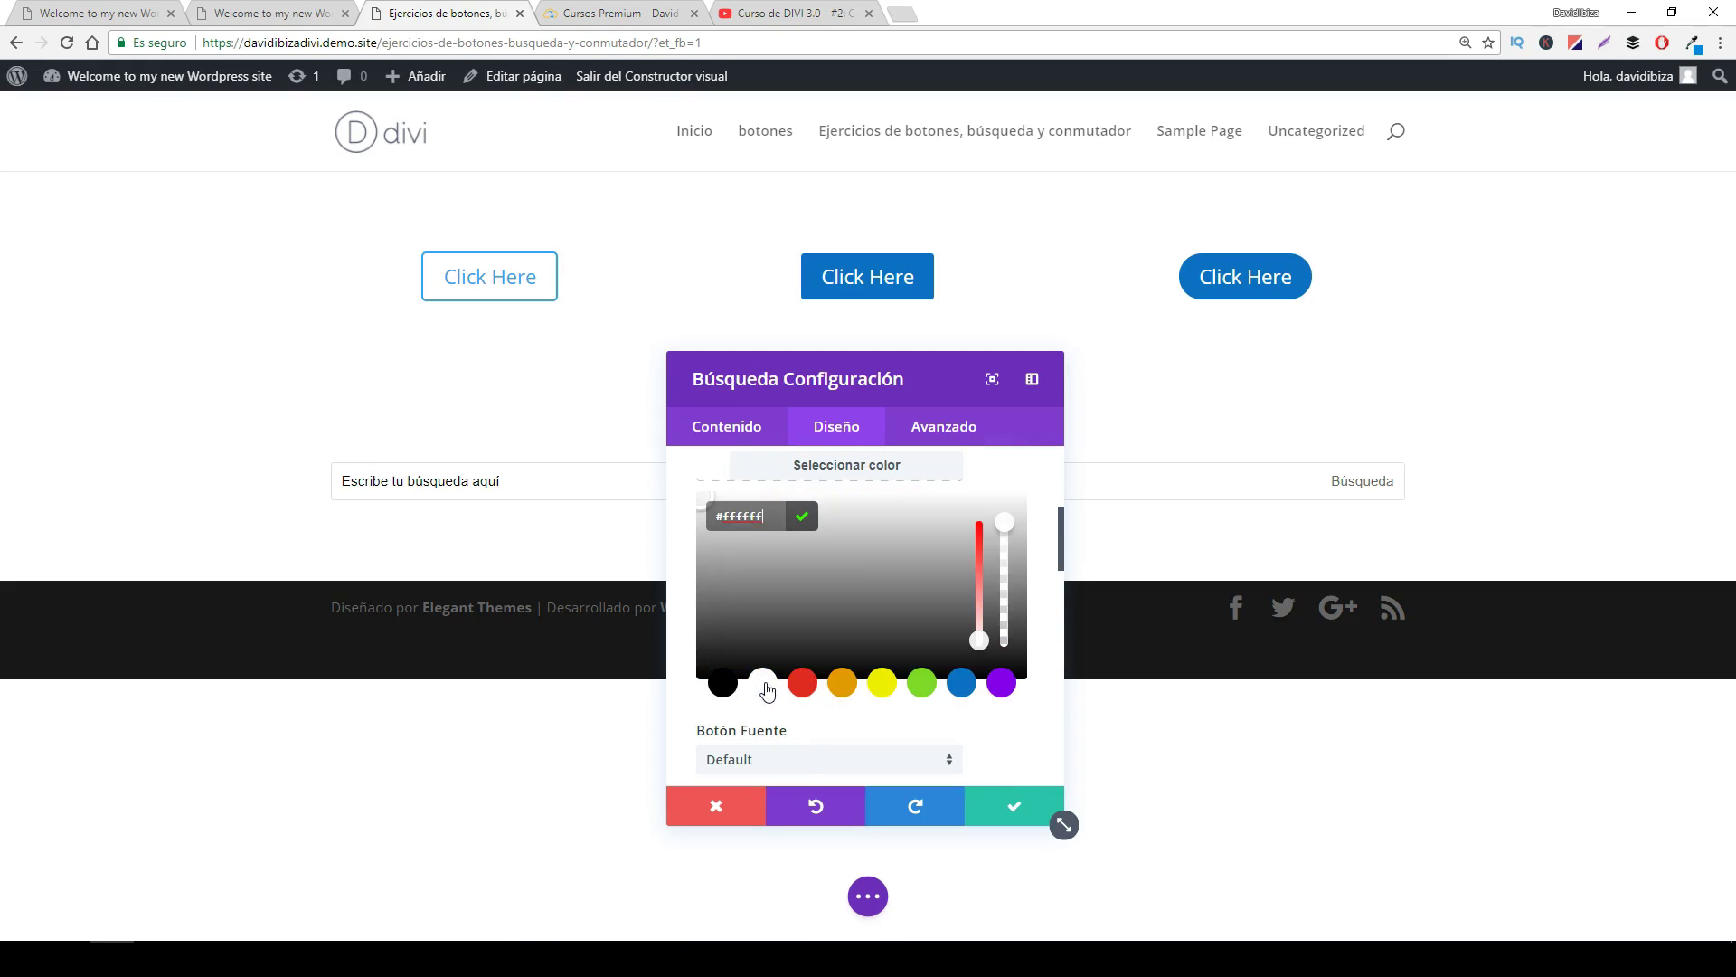
click(814, 805)
click(813, 806)
click(814, 806)
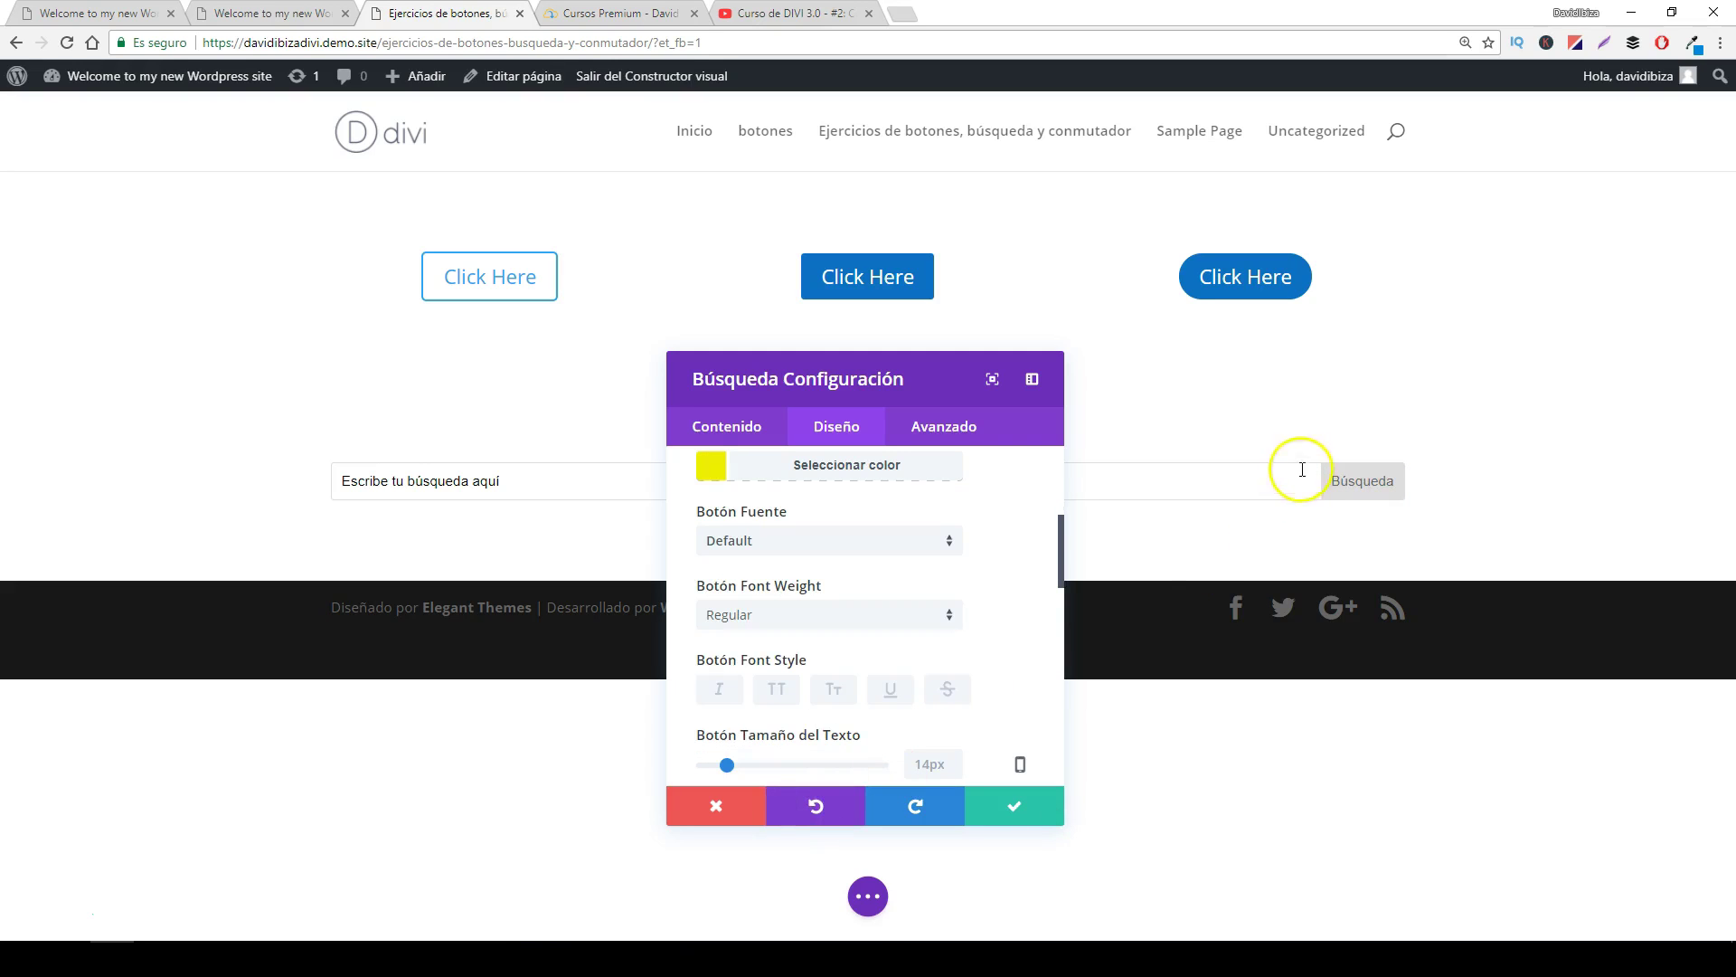
- Try a text size of 15px for the search button and reset it to the default
scroll(990, 630, down, 1)
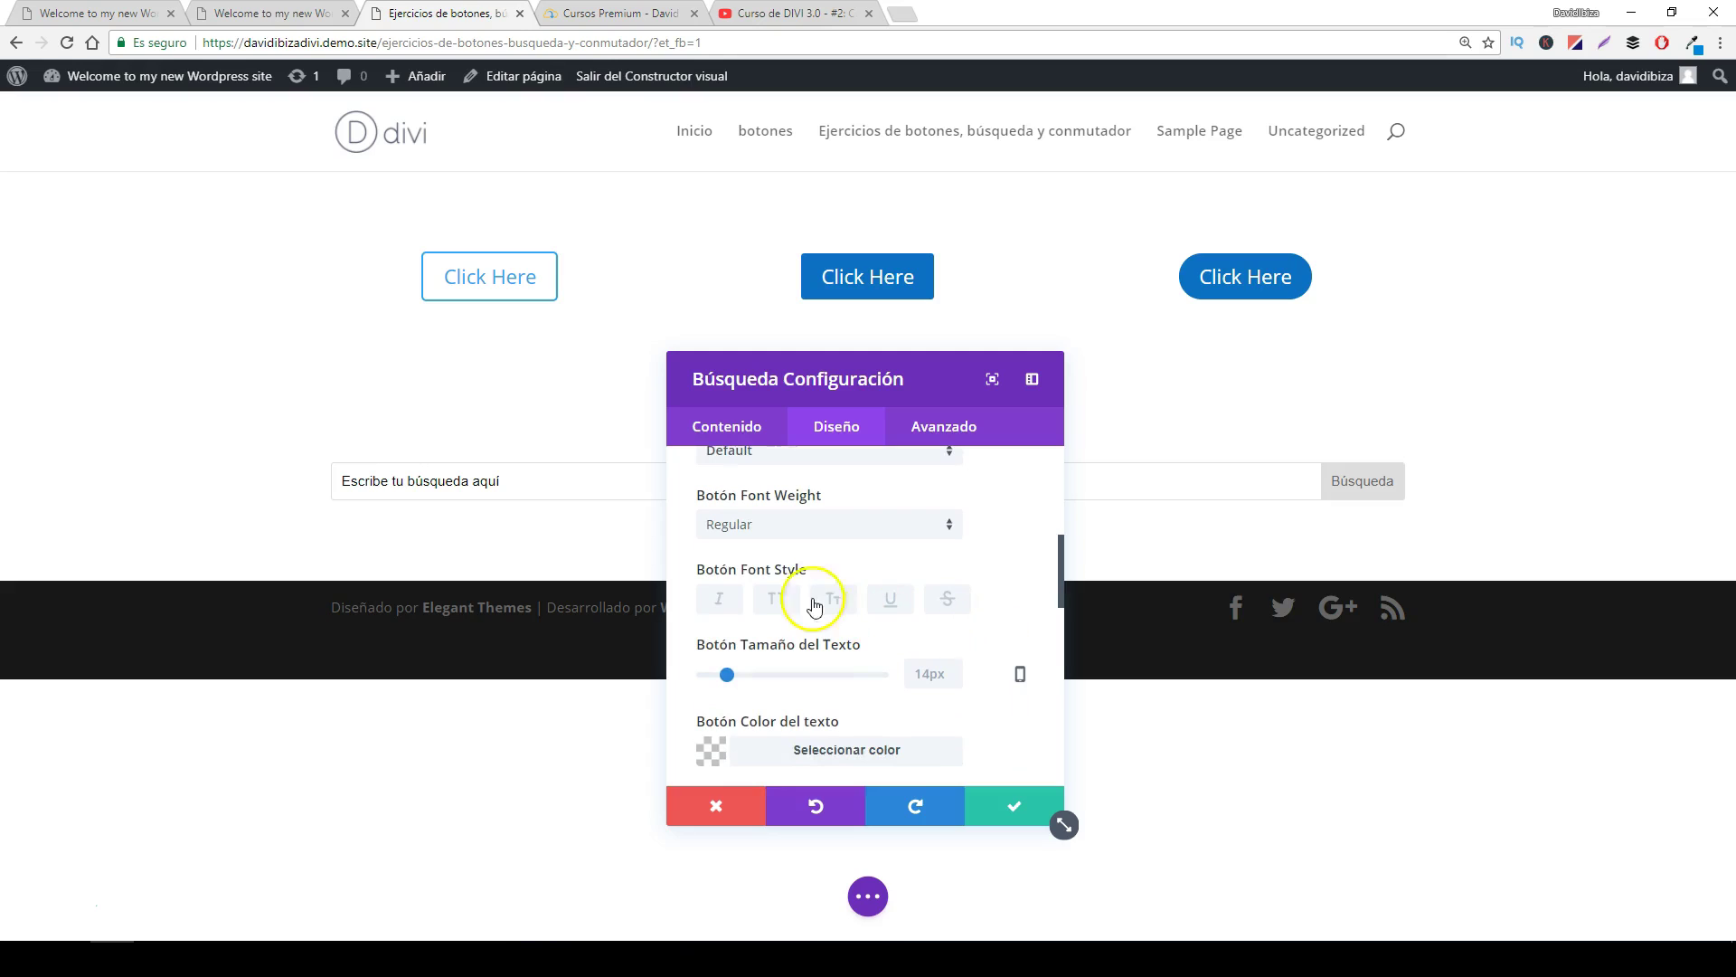
click(730, 676)
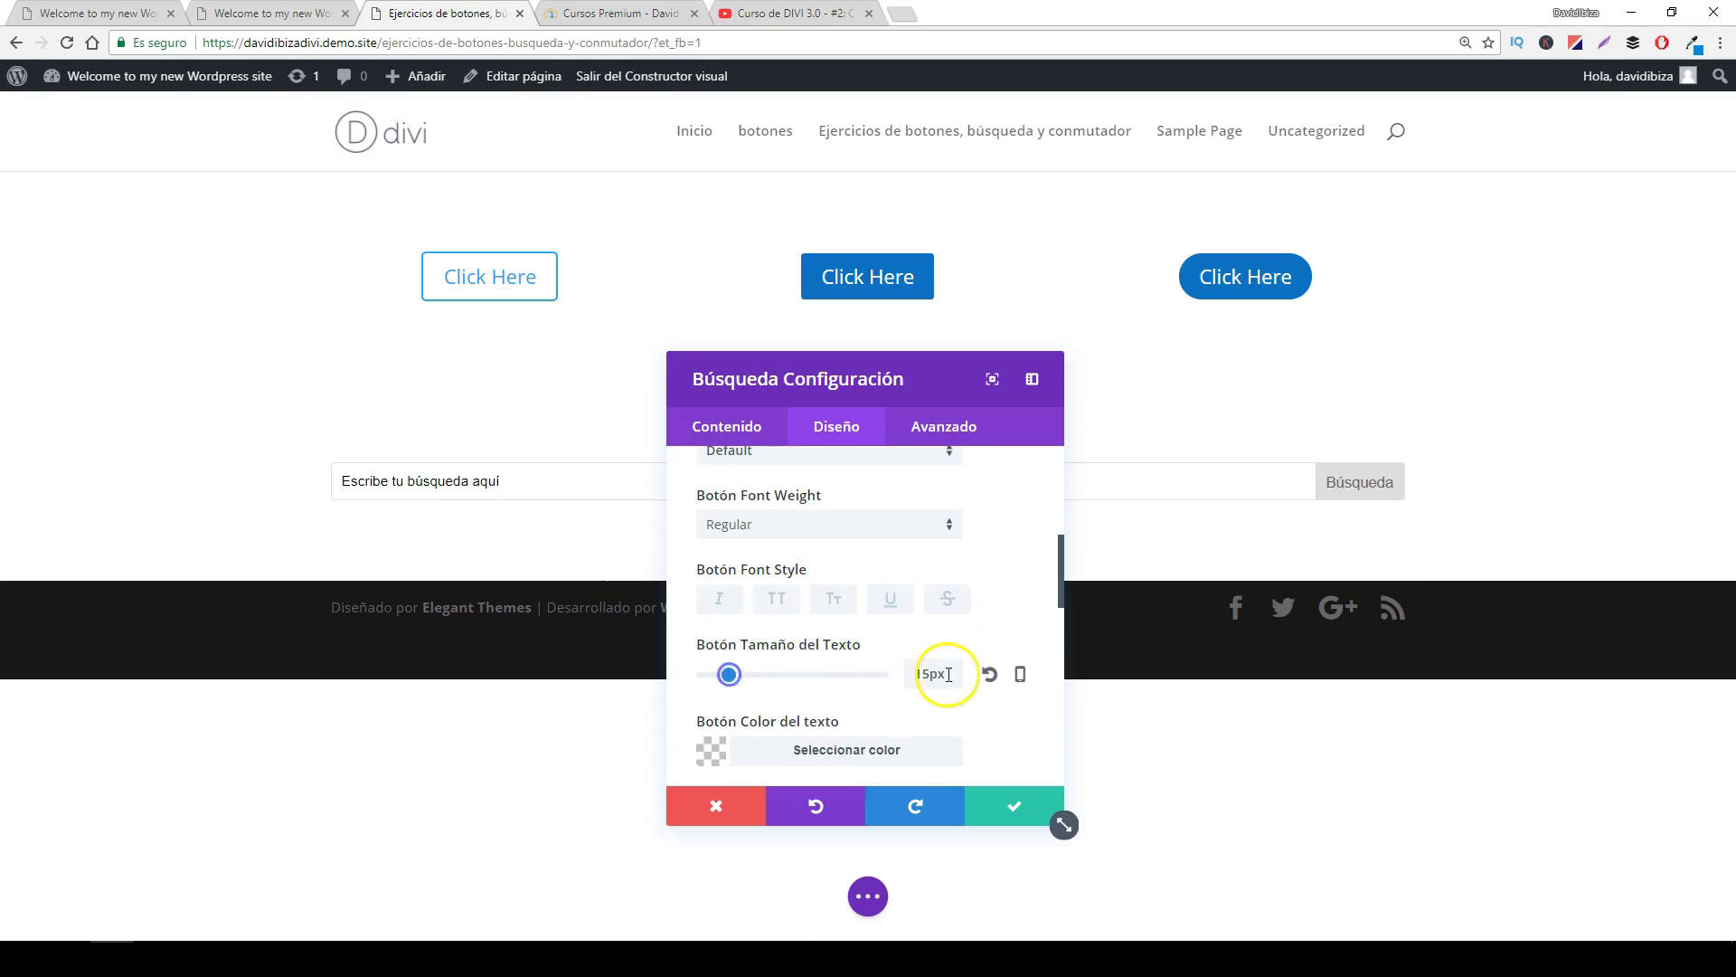
click(990, 674)
- Examine the search button's text colour, letter spacing, line height and text shadow options, and collapse the button text settings
scroll(914, 633, down, 1)
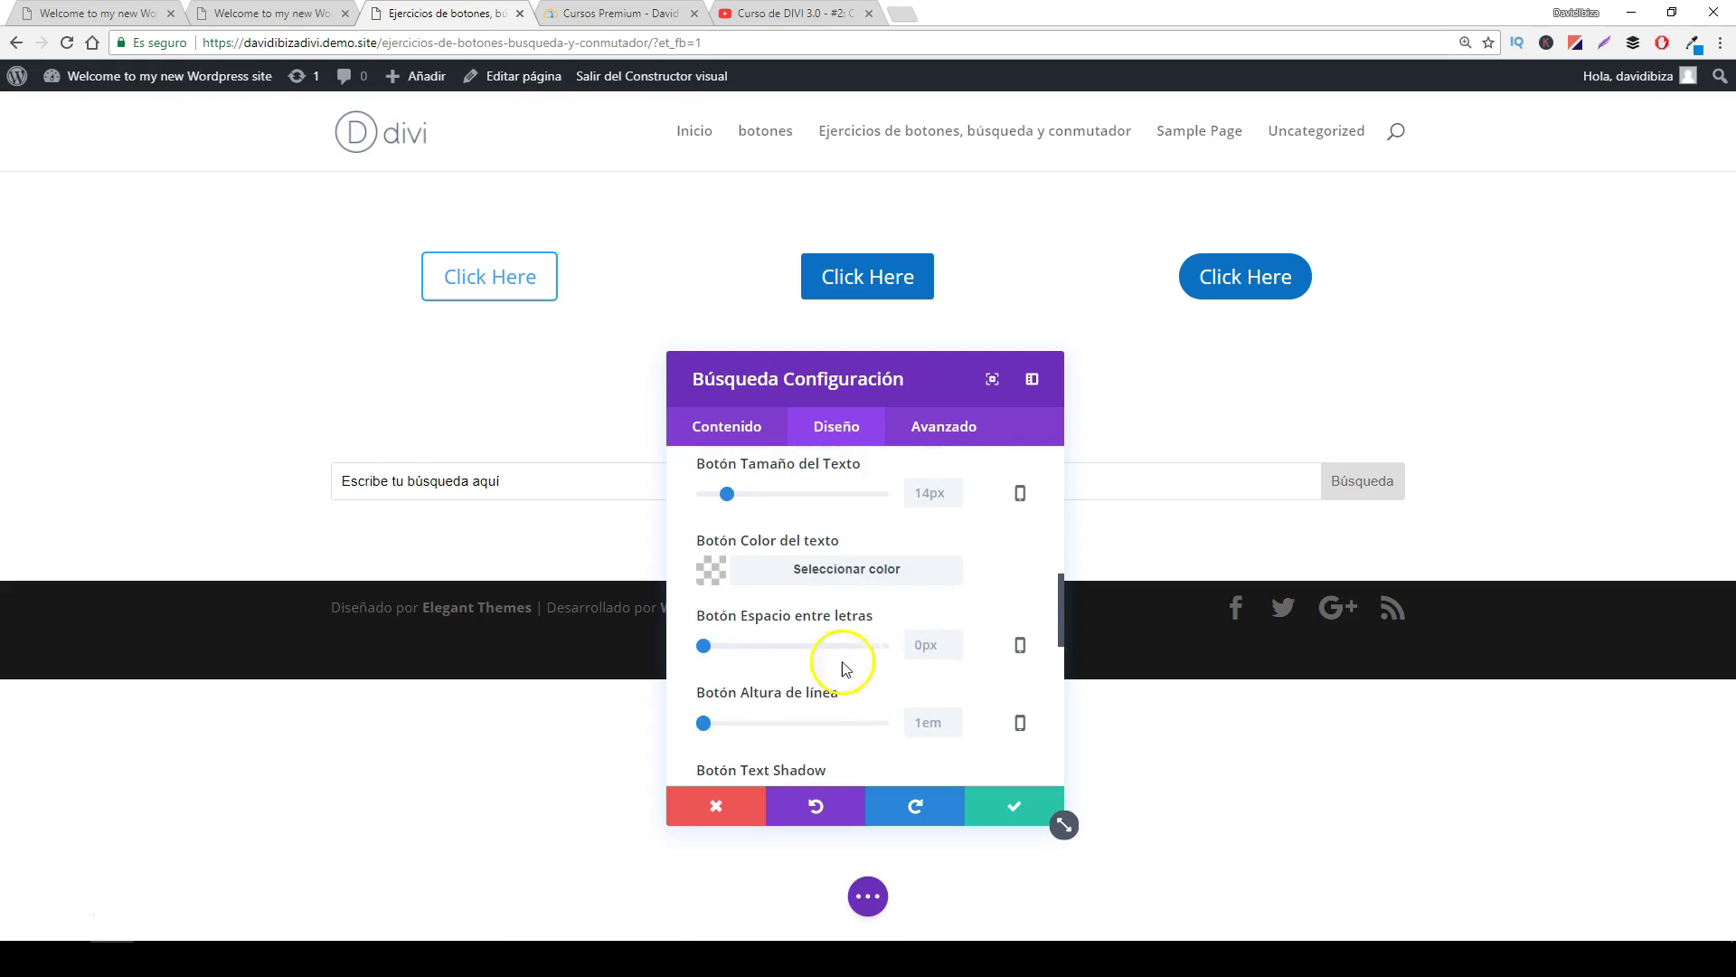
scroll(768, 666, down, 2)
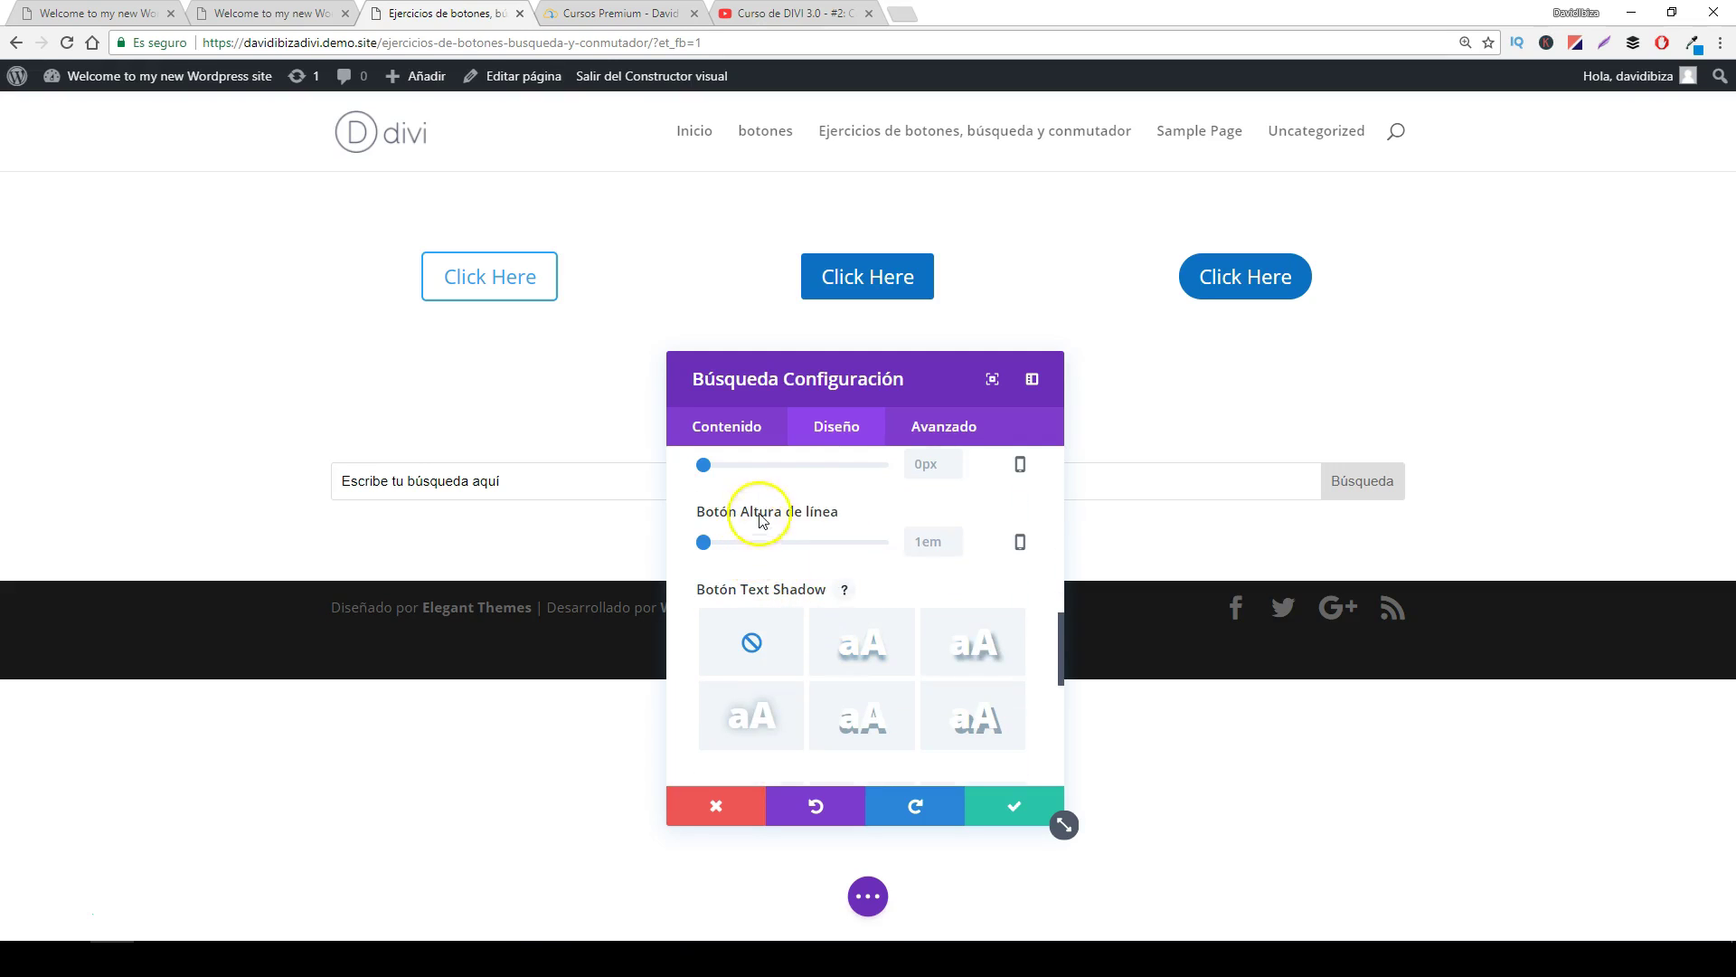
scroll(953, 627, up, 6)
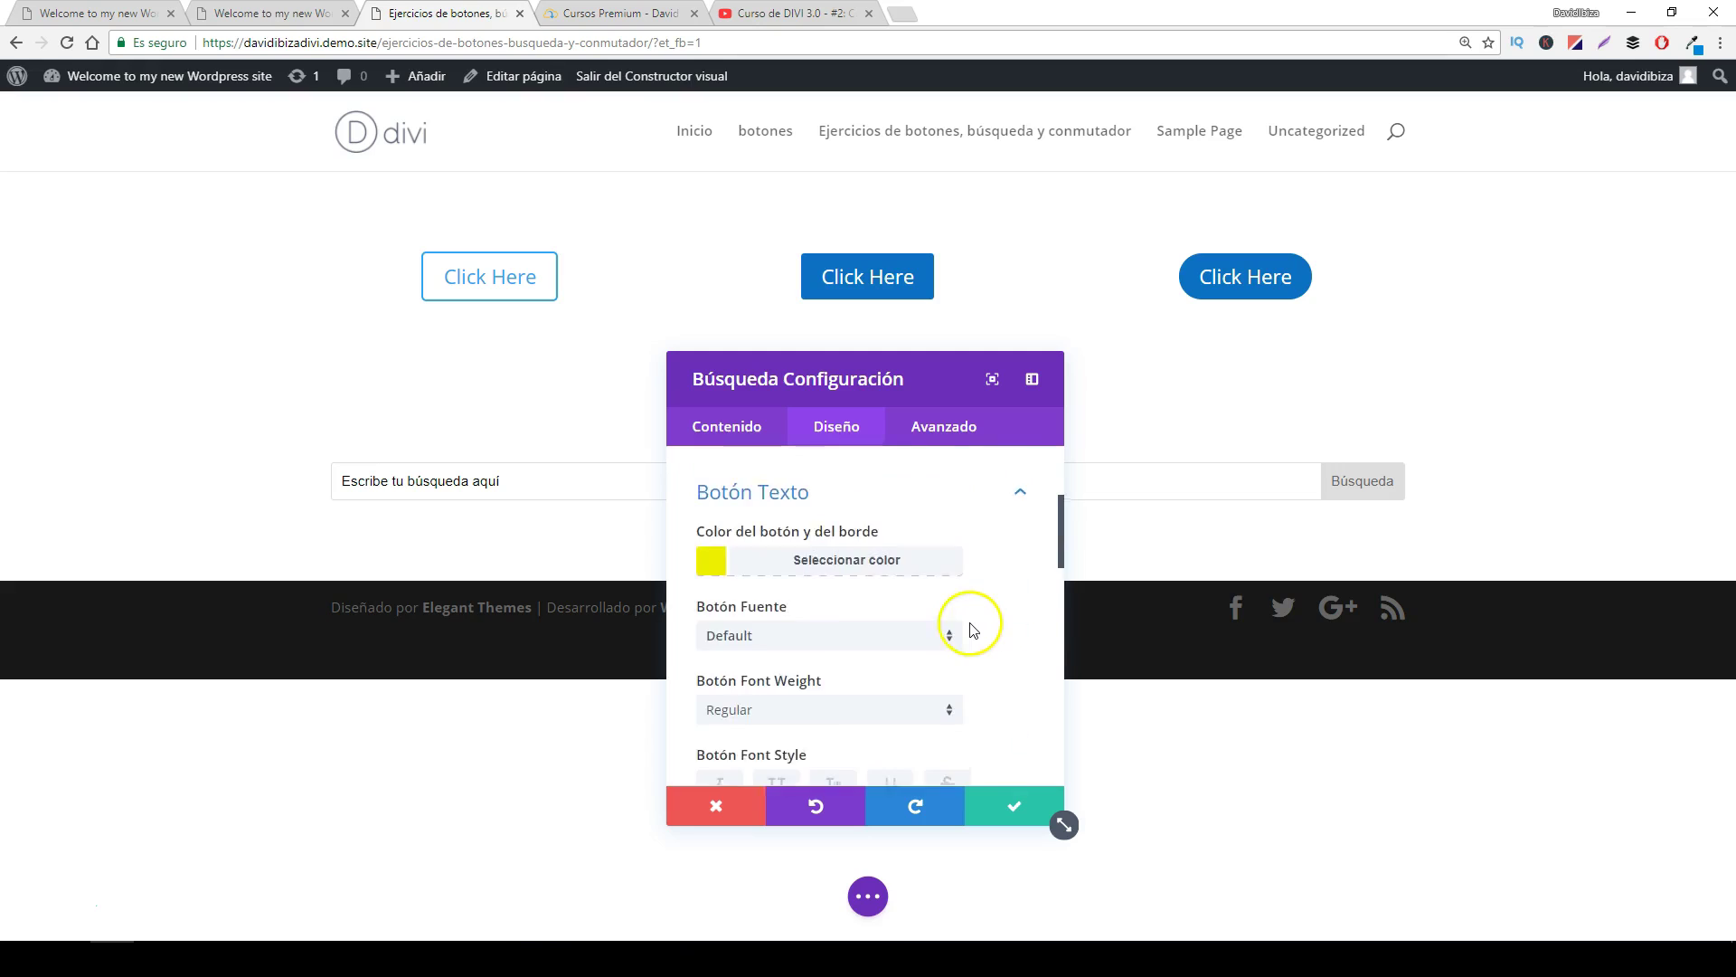
scroll(972, 630, up, 2)
click(1021, 673)
- Try 10px rounded corners in the search module's border settings and settle on 5px for all four corners
scroll(915, 690, down, 1)
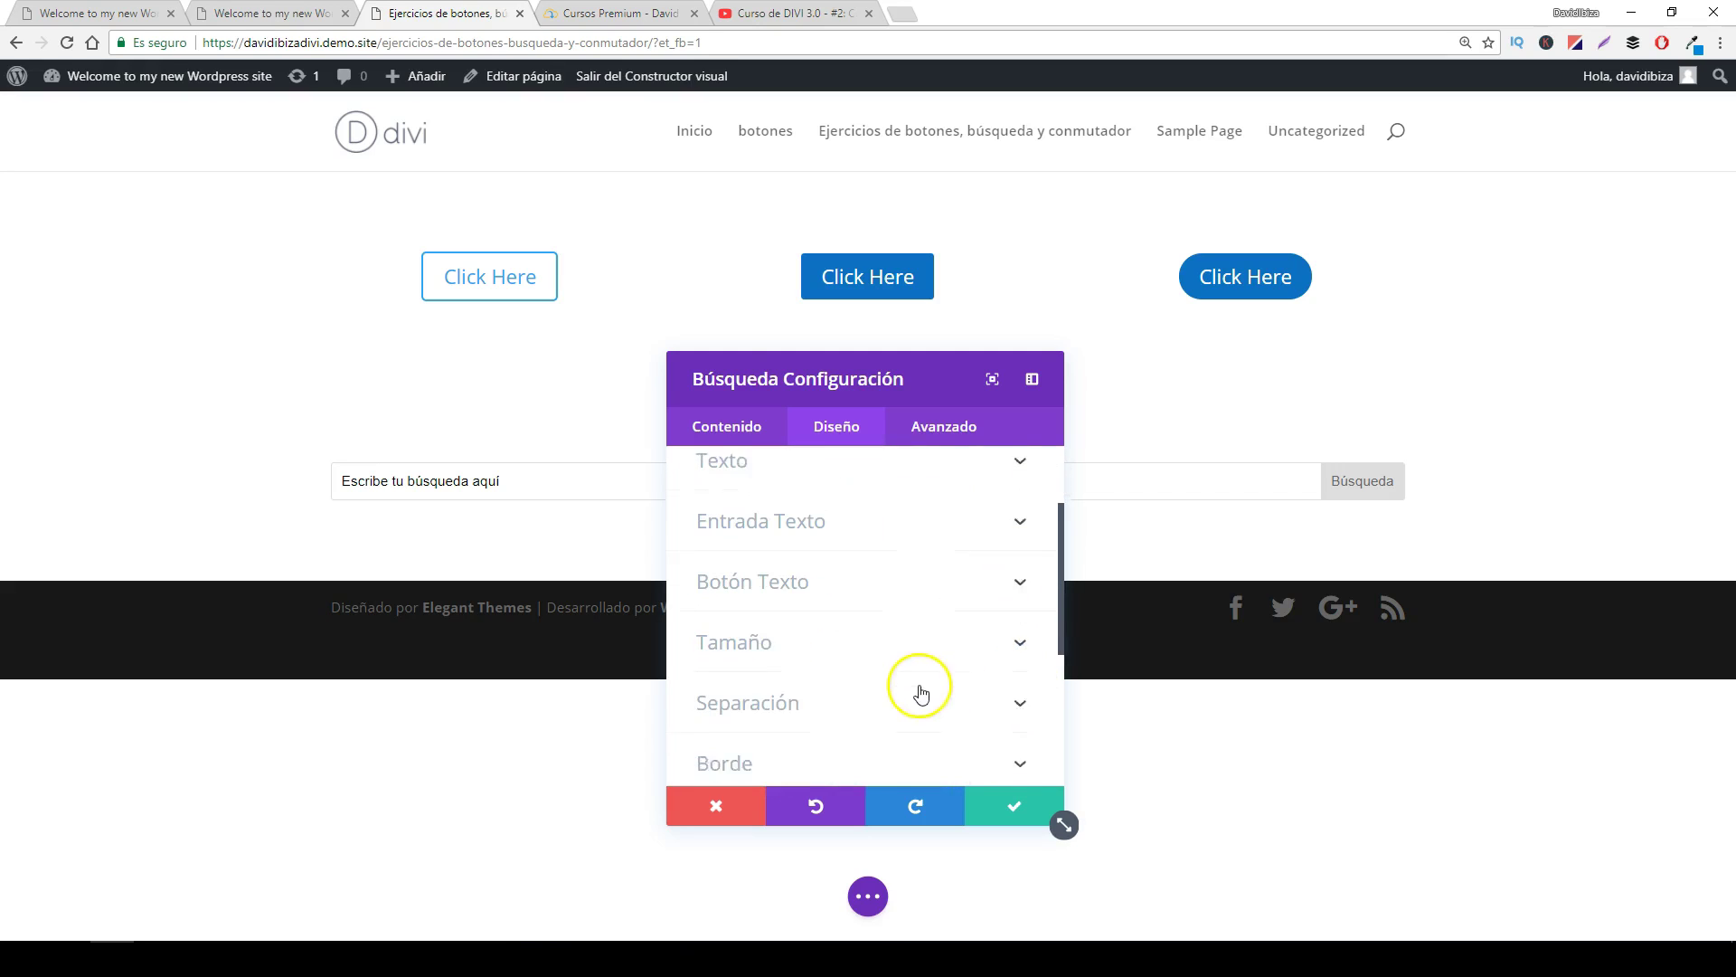
scroll(846, 669, down, 1)
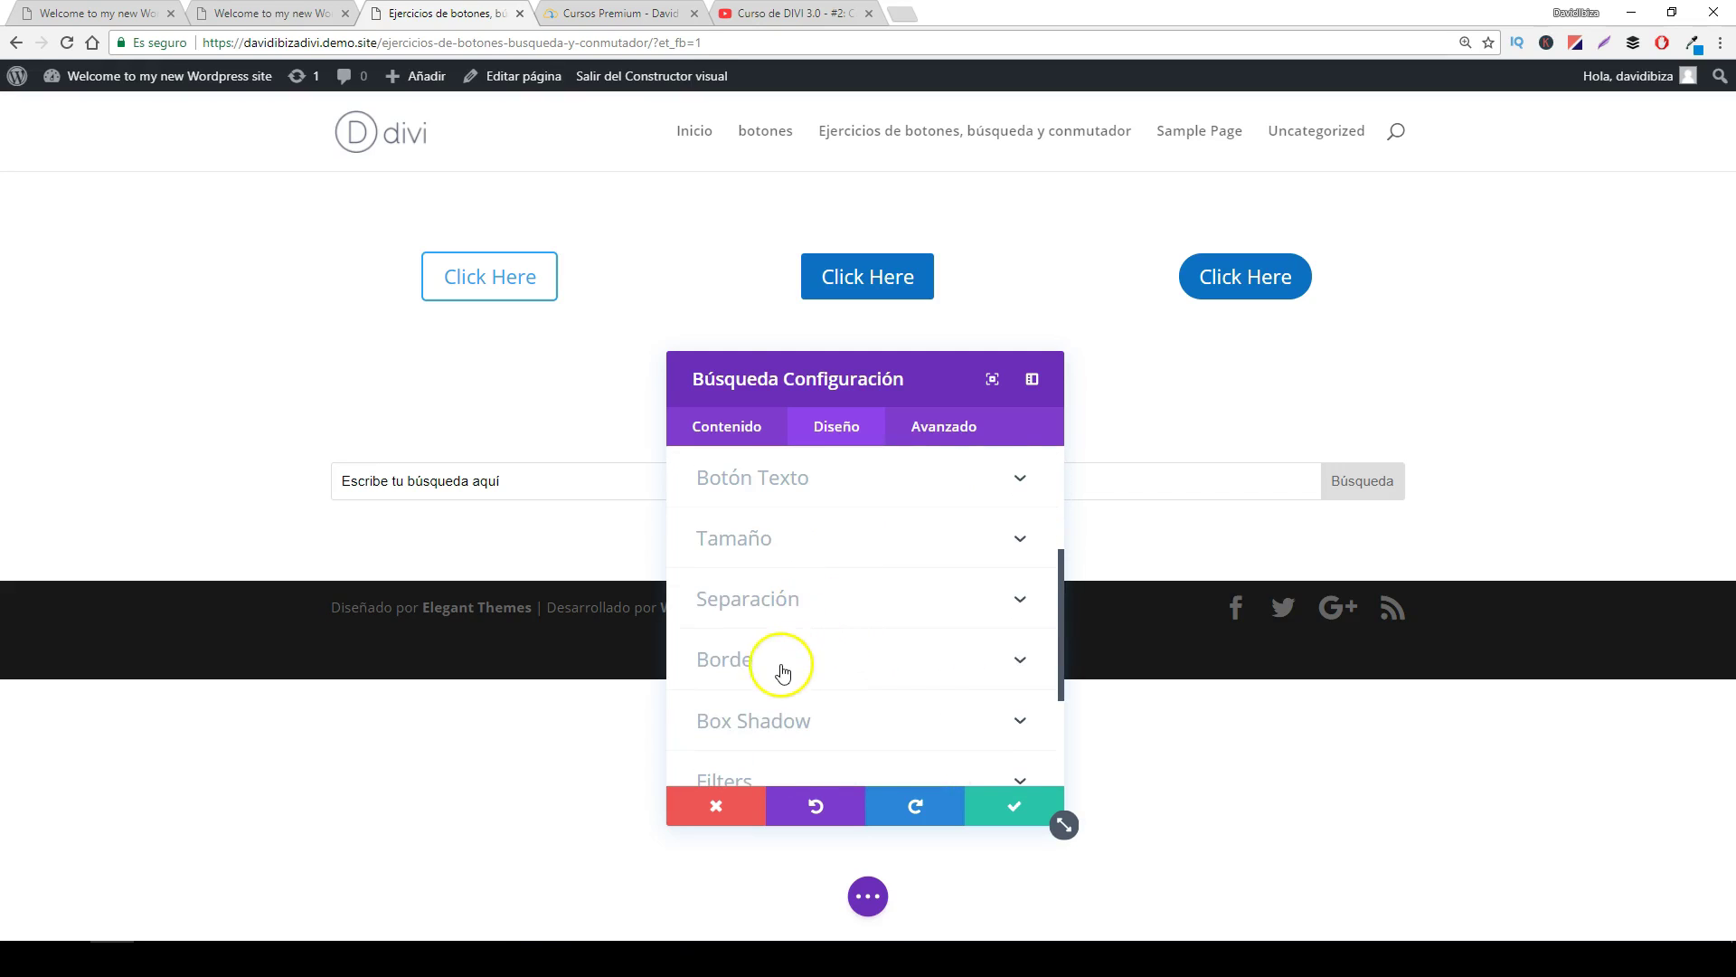
scroll(826, 683, down, 1)
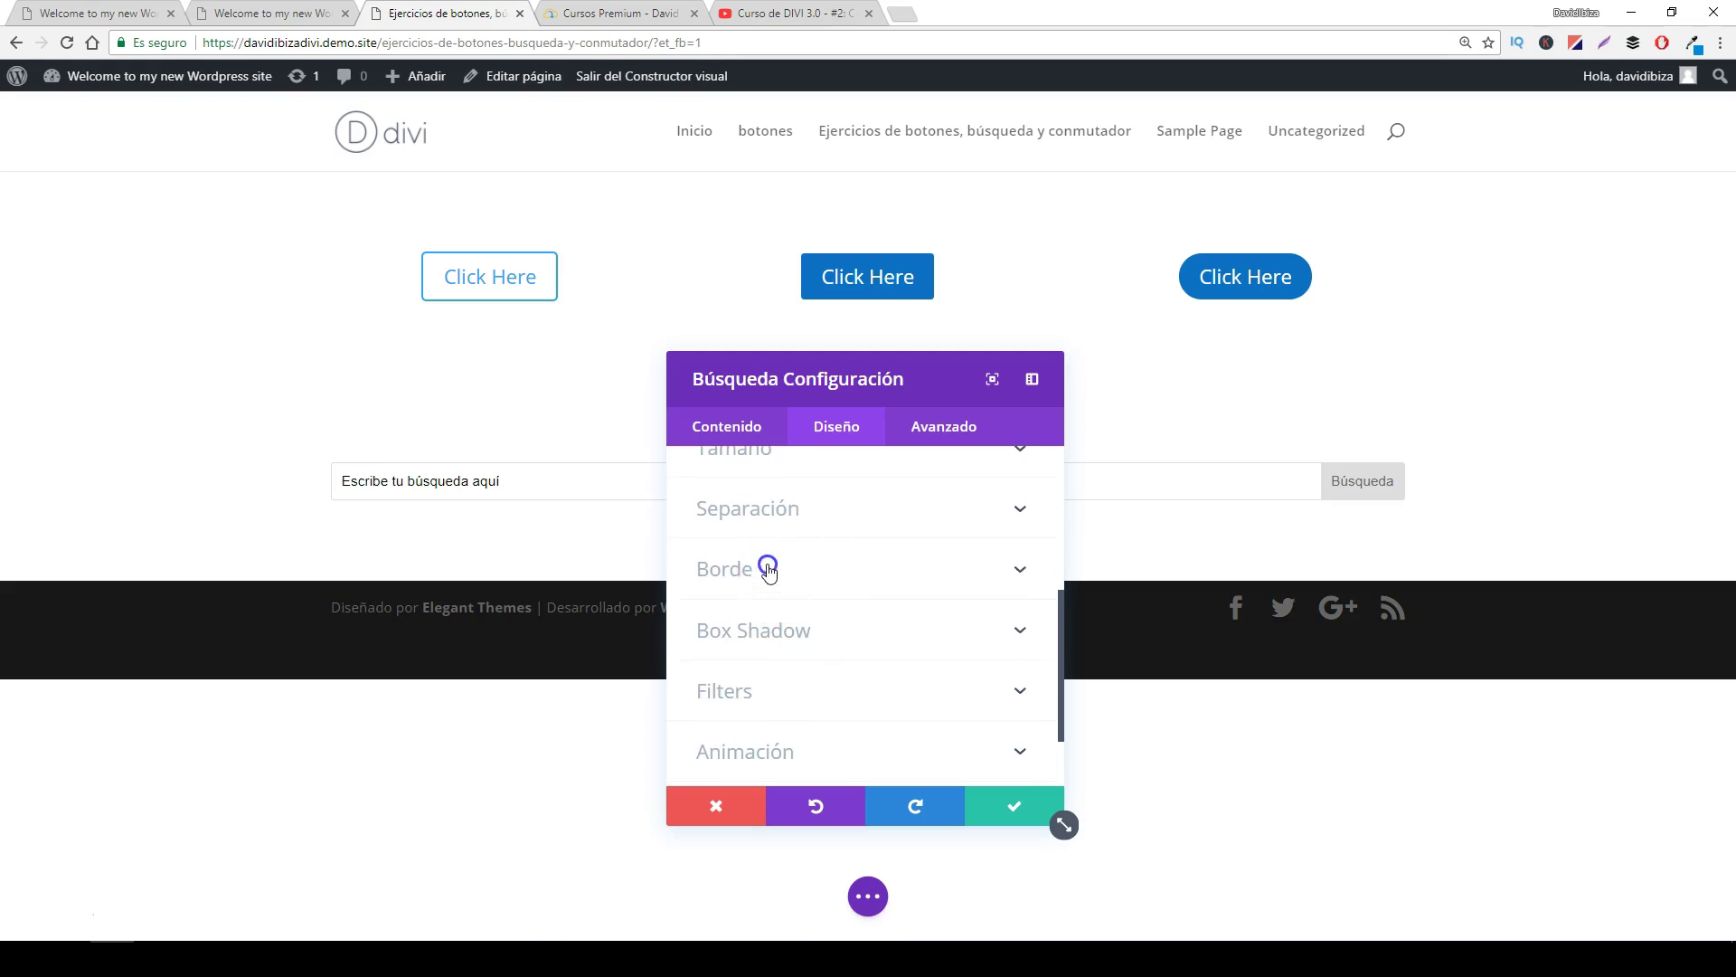
click(768, 570)
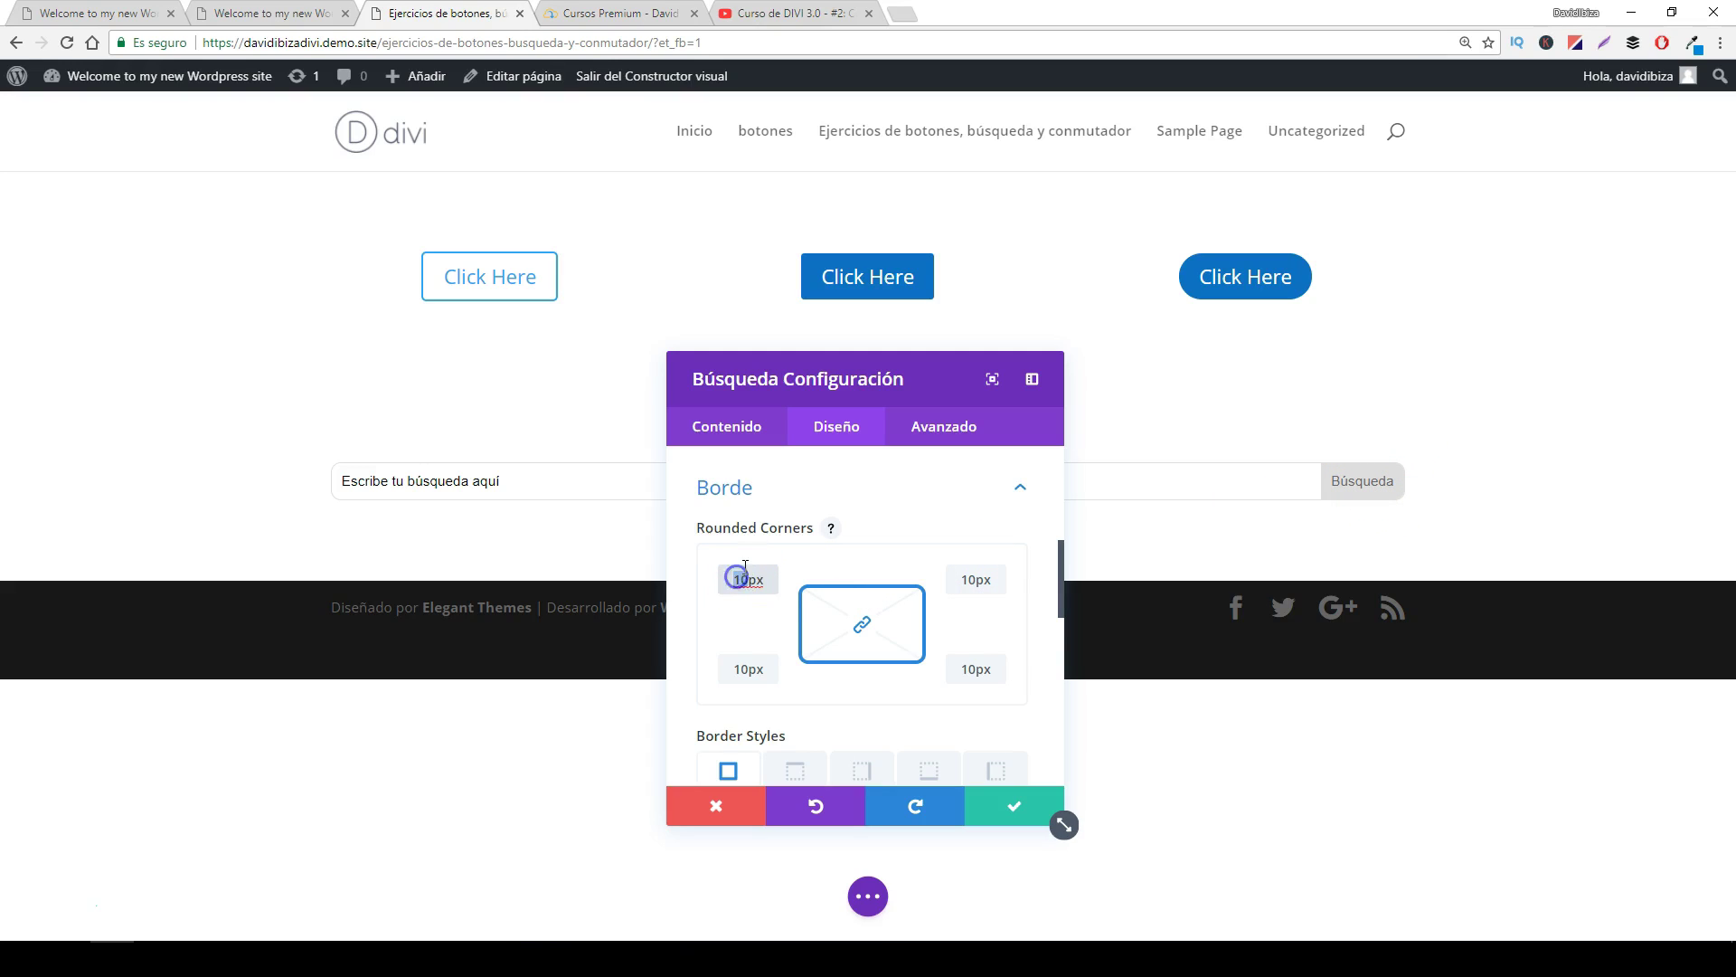
click(968, 579)
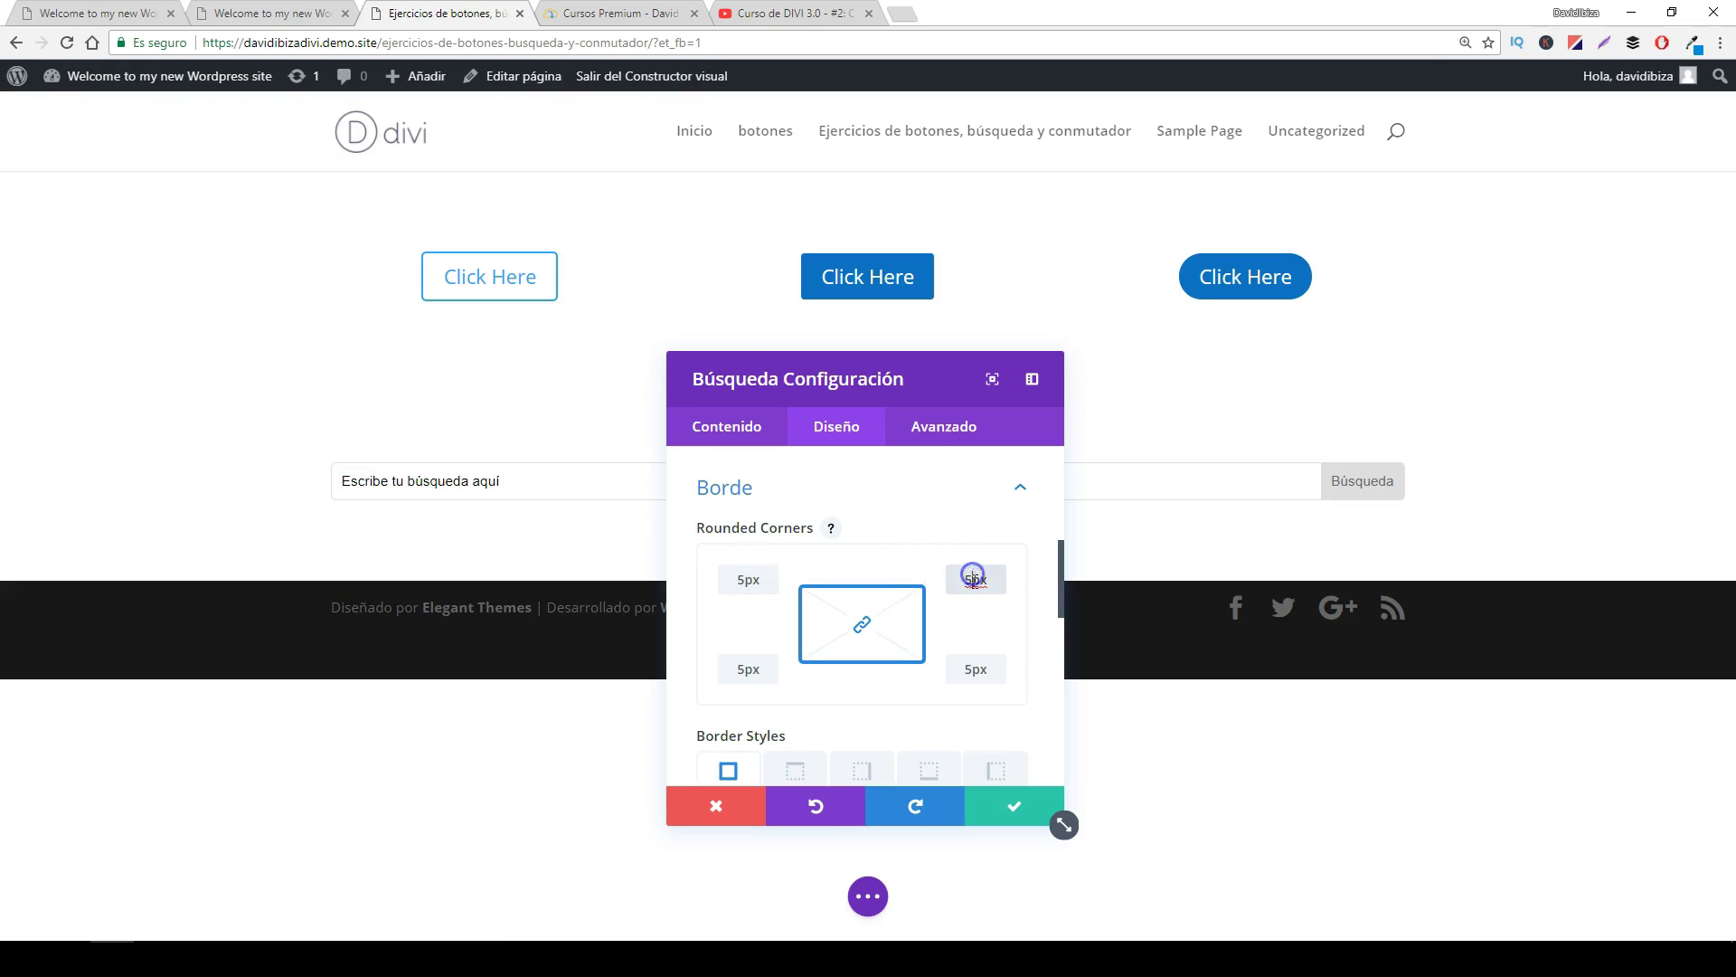
click(1019, 487)
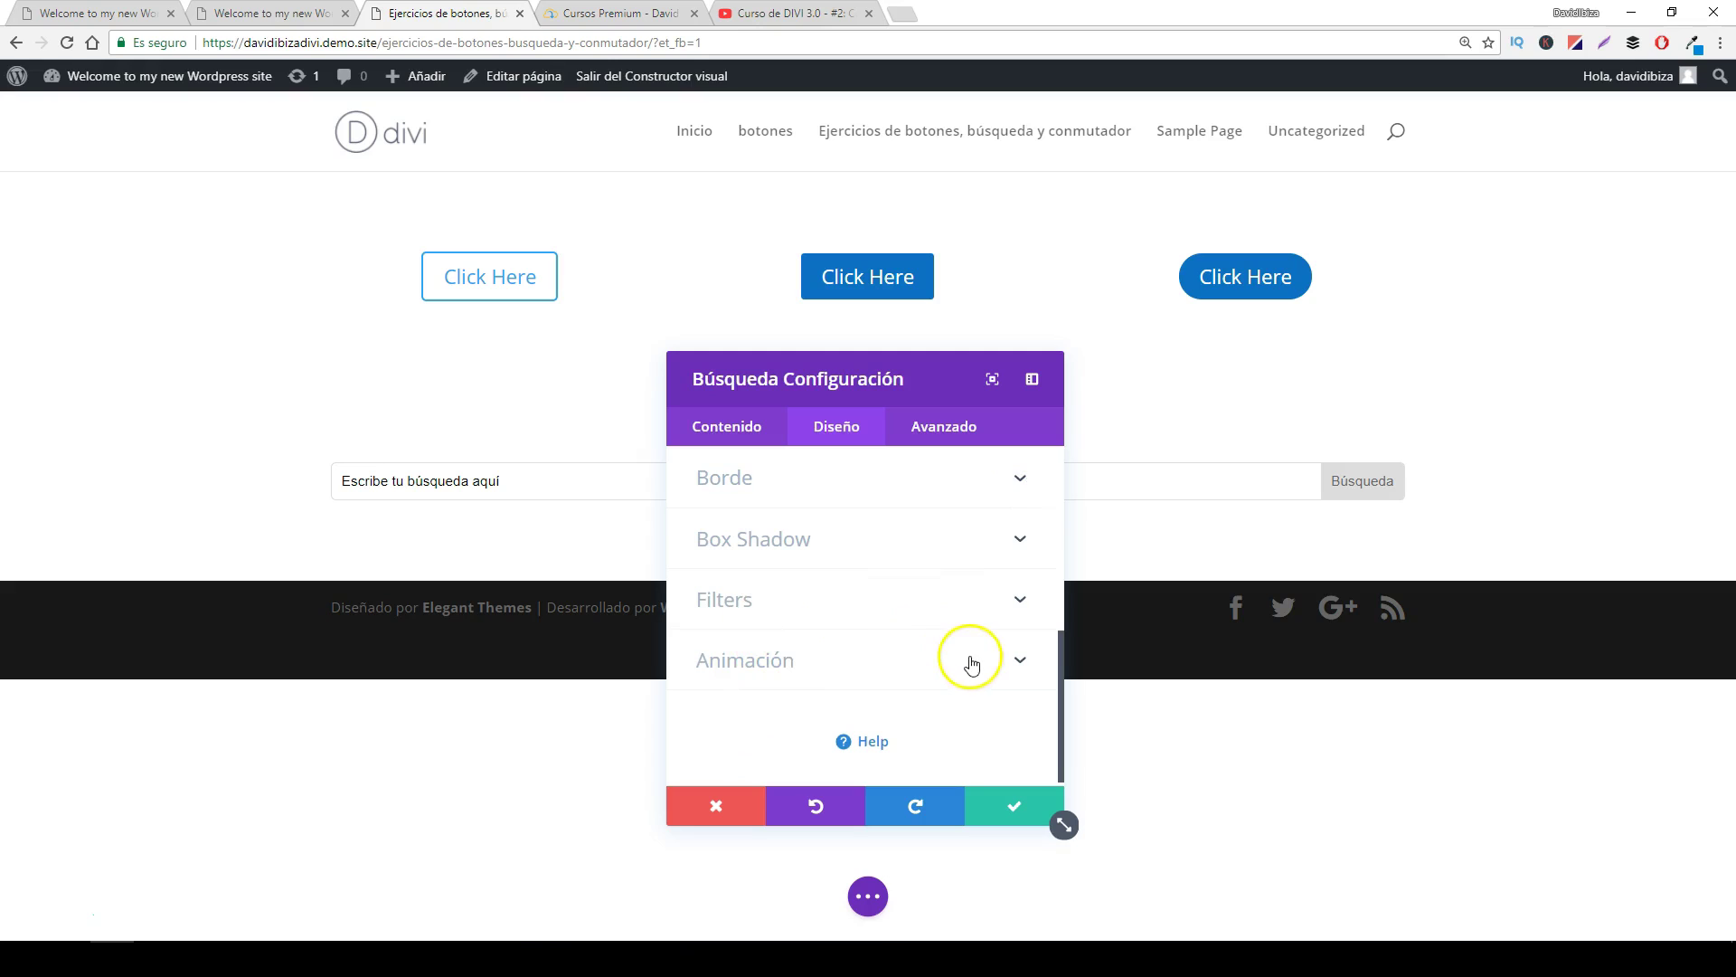
- Try the Desvanecer animation on the search module, return it to None, and save the module after checking its advanced options
click(989, 684)
click(820, 584)
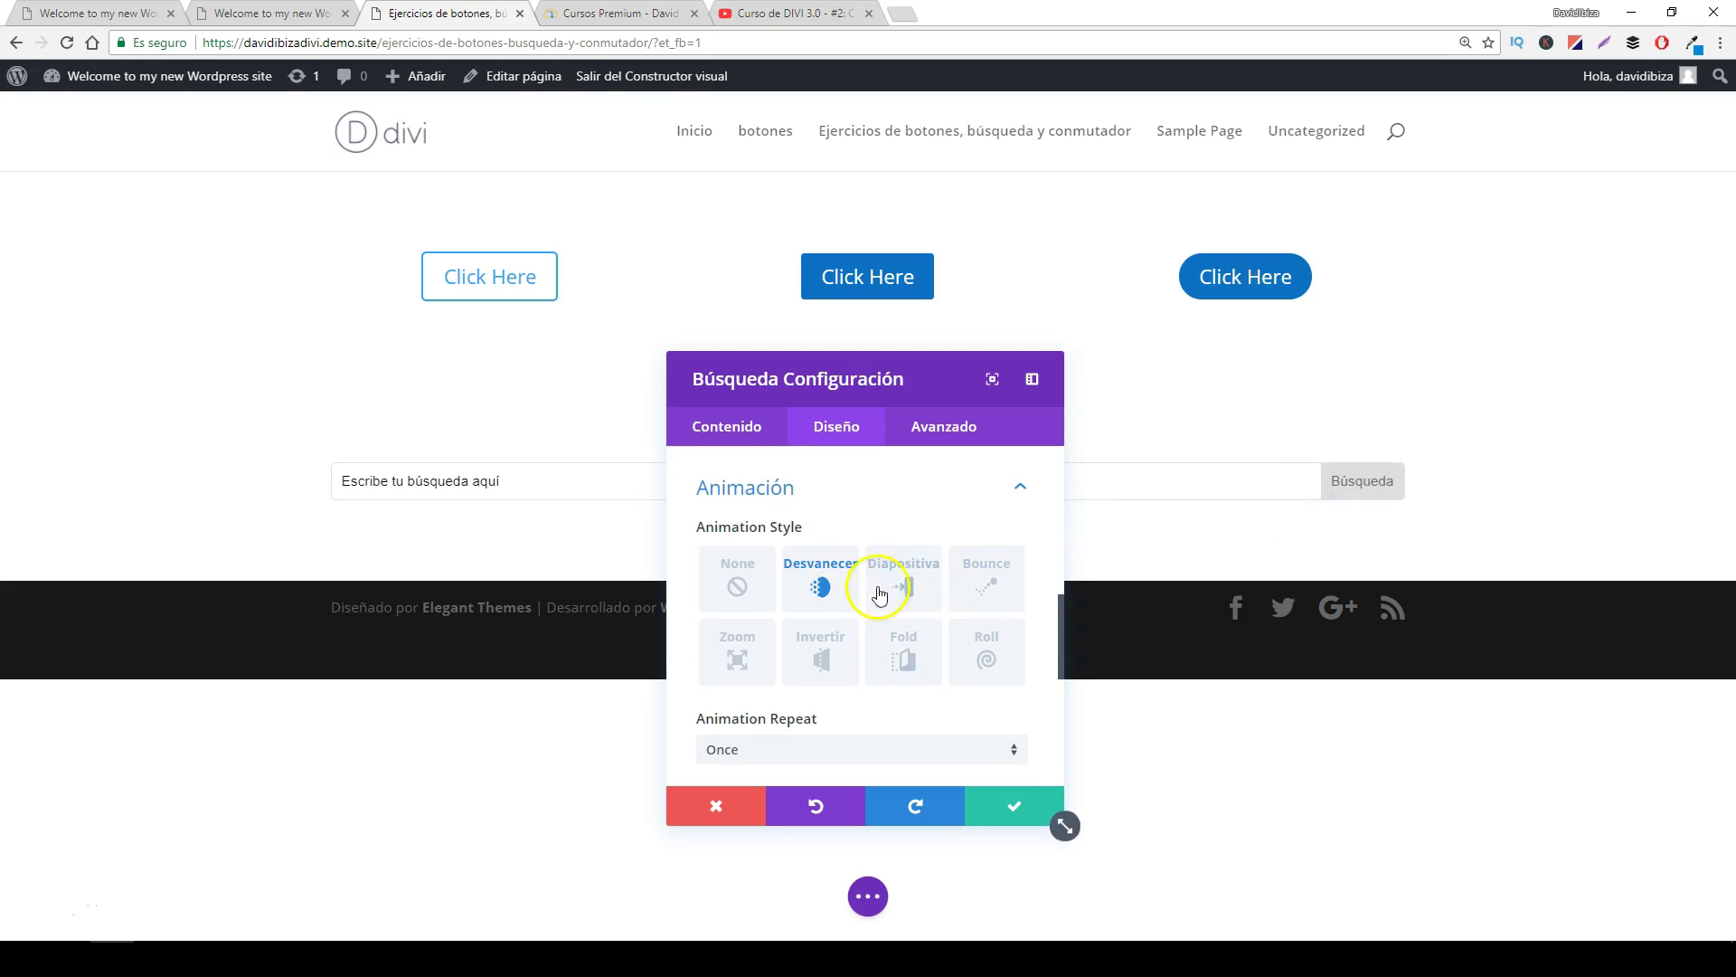
click(767, 586)
click(936, 427)
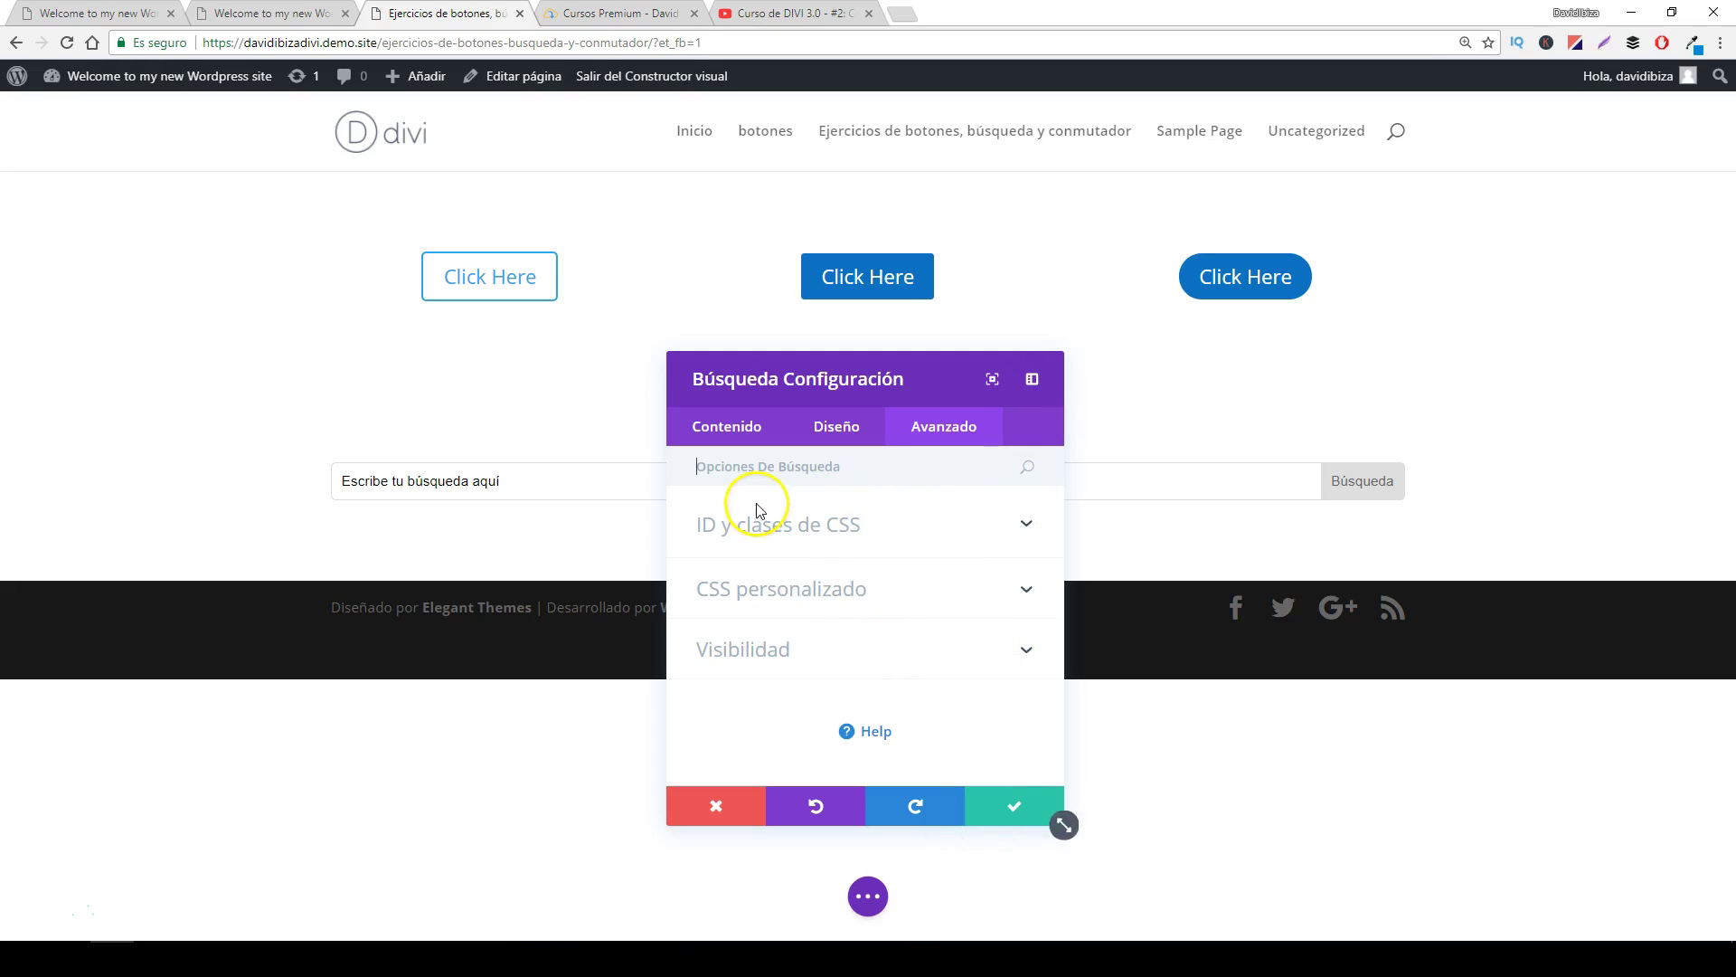
click(1015, 807)
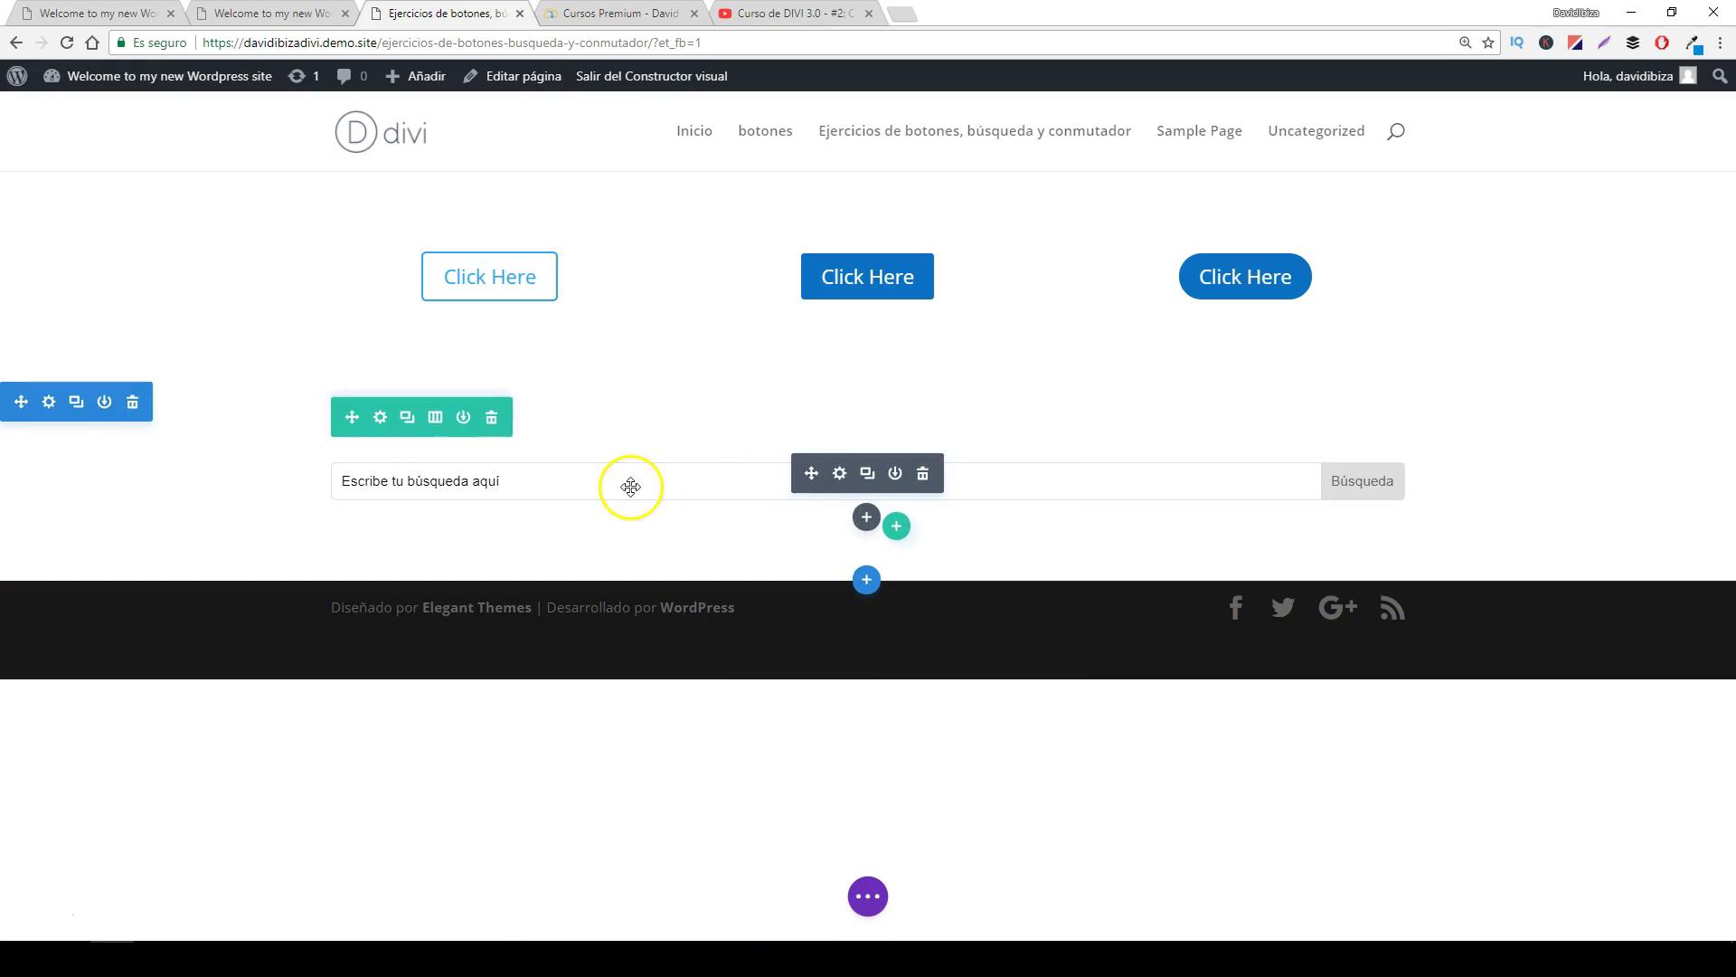
- Check the example page's toggle layout and insert a regular section with a two-column row below the search section
click(102, 12)
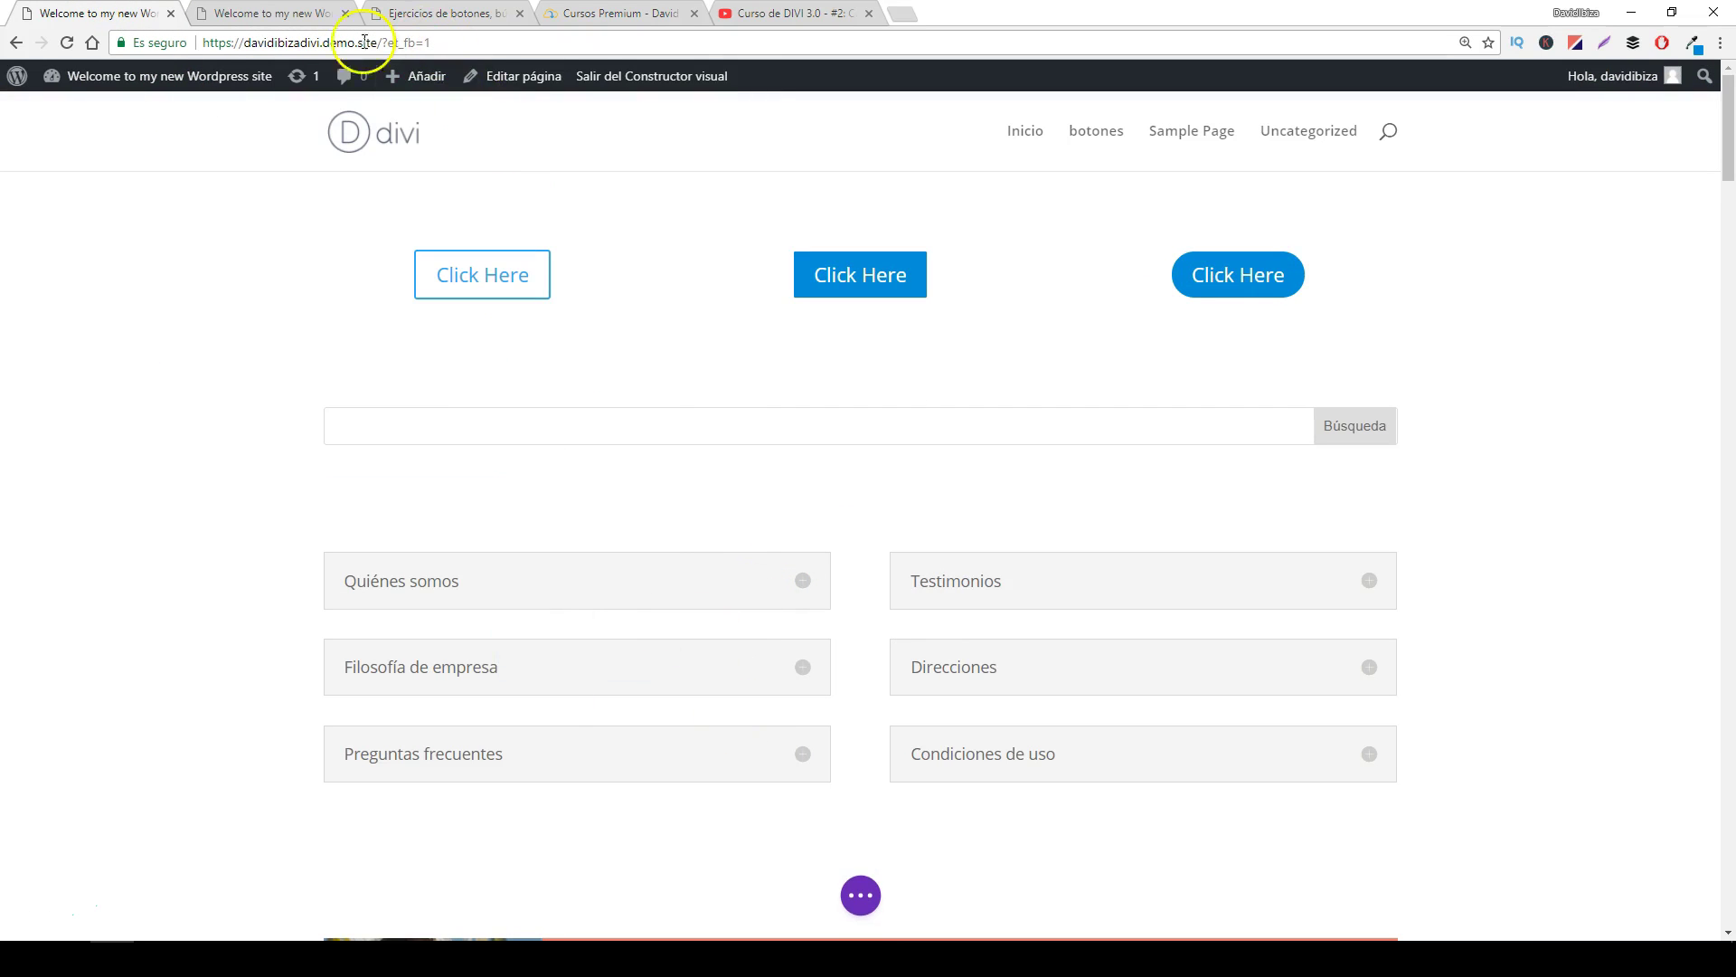
click(293, 19)
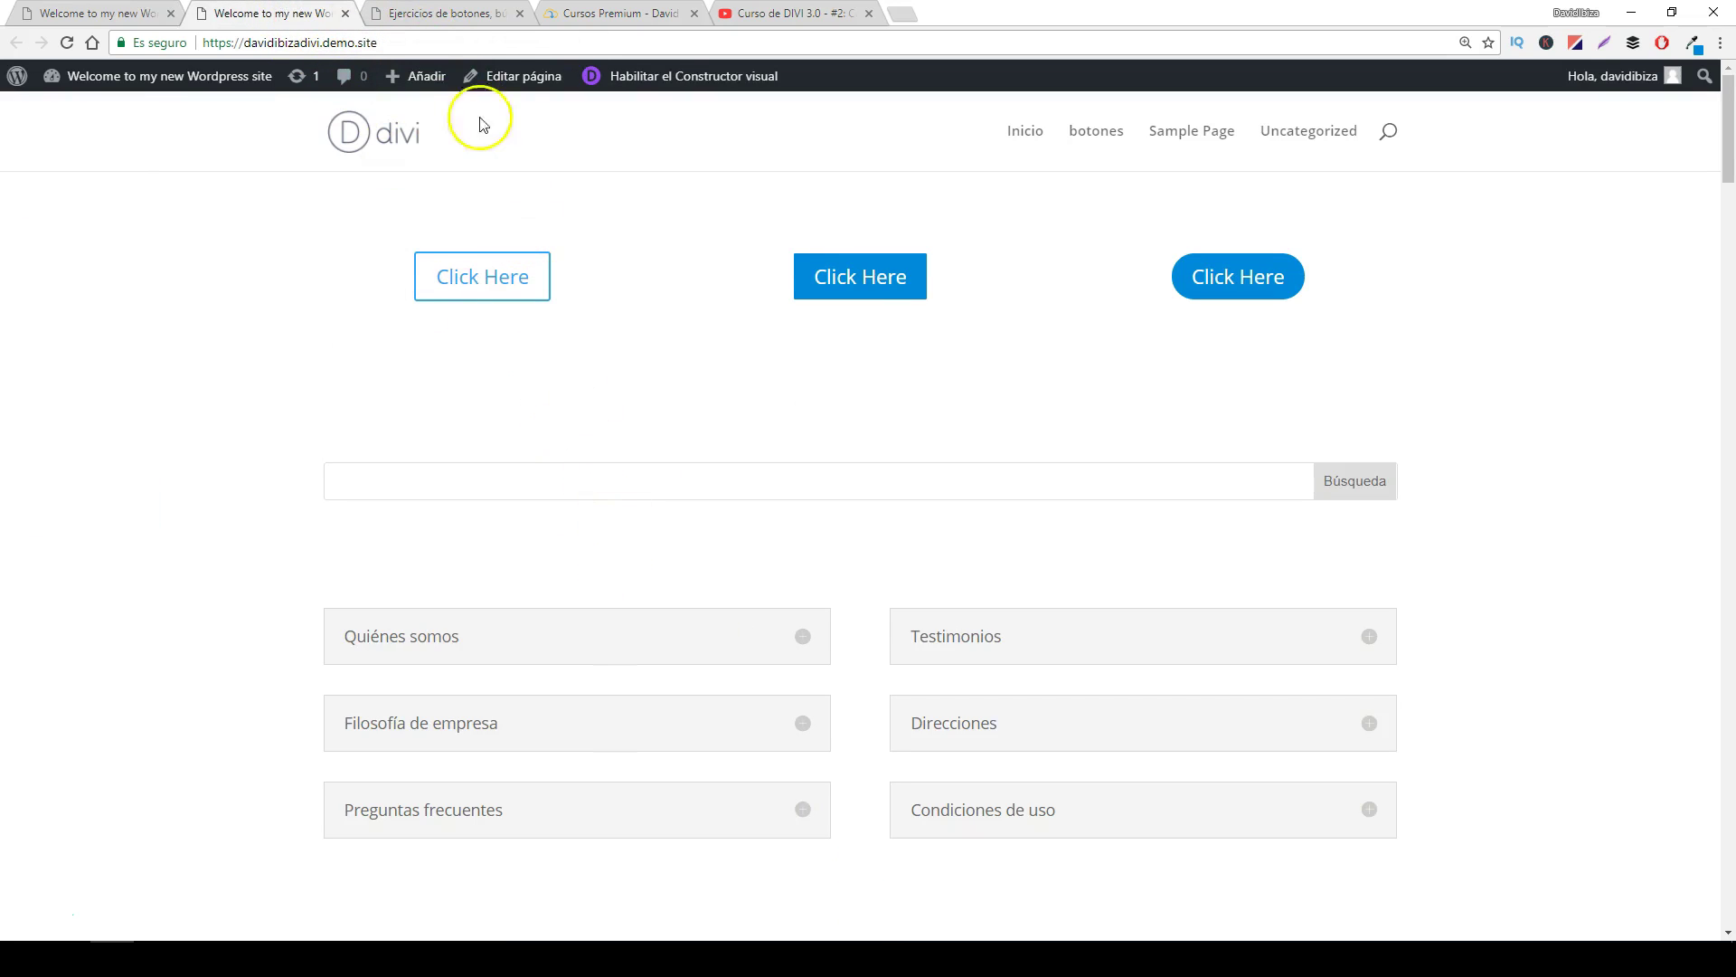
click(452, 22)
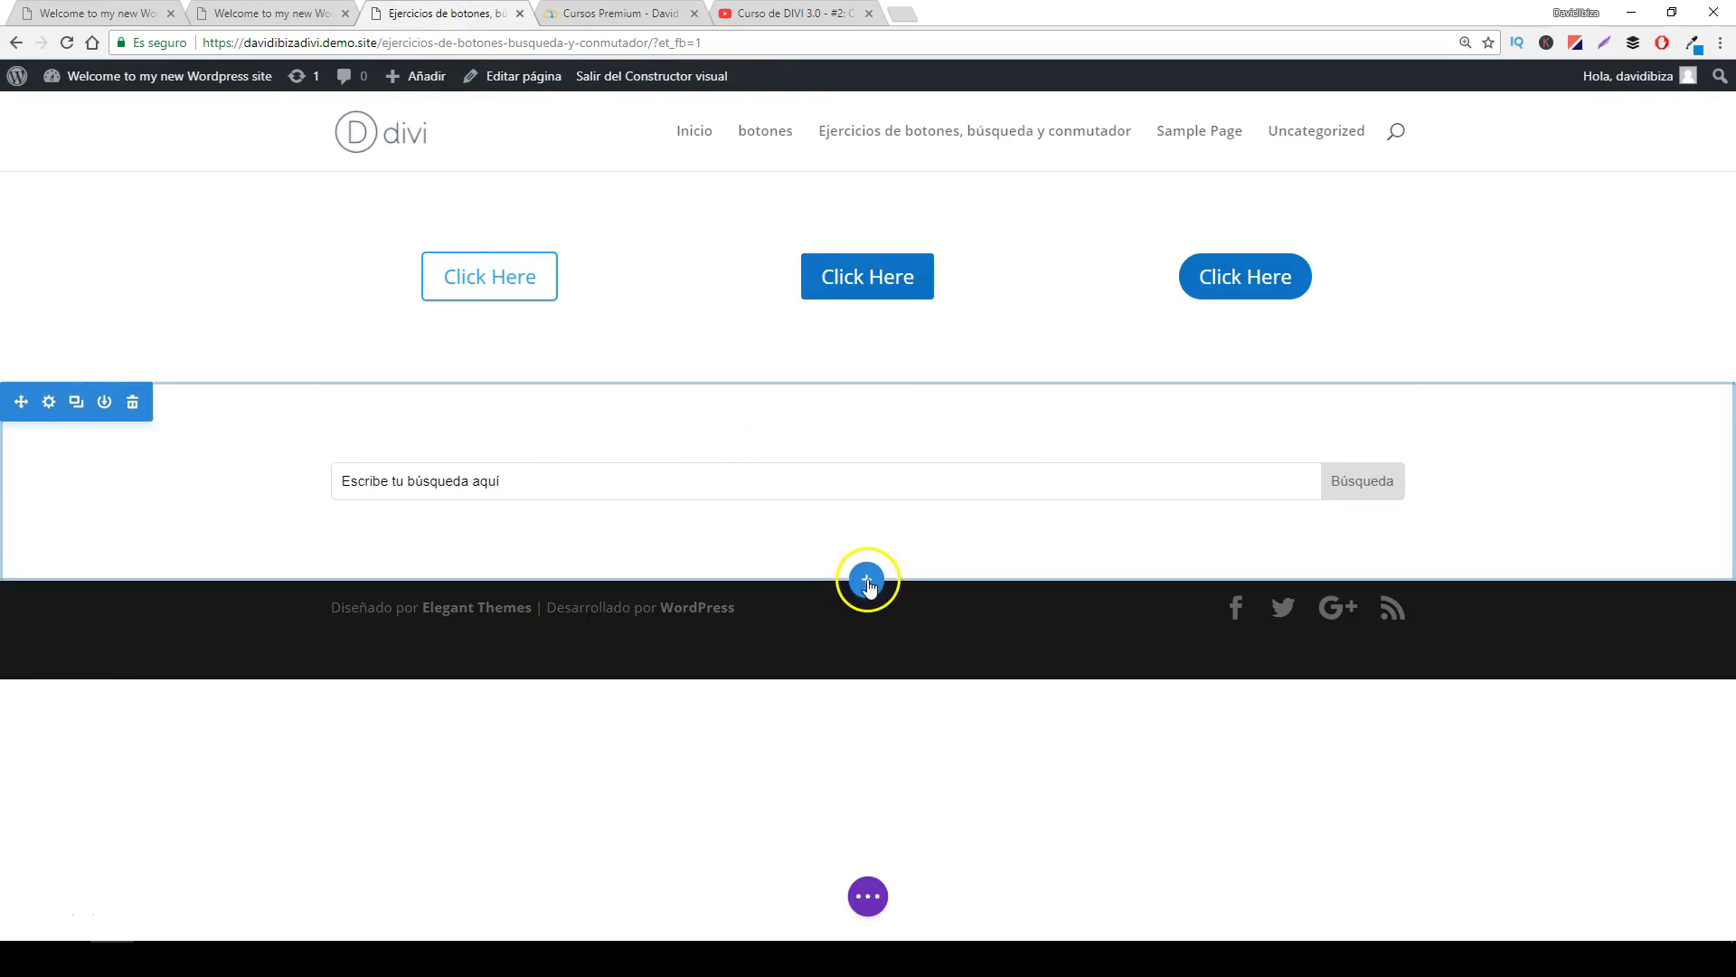
click(865, 584)
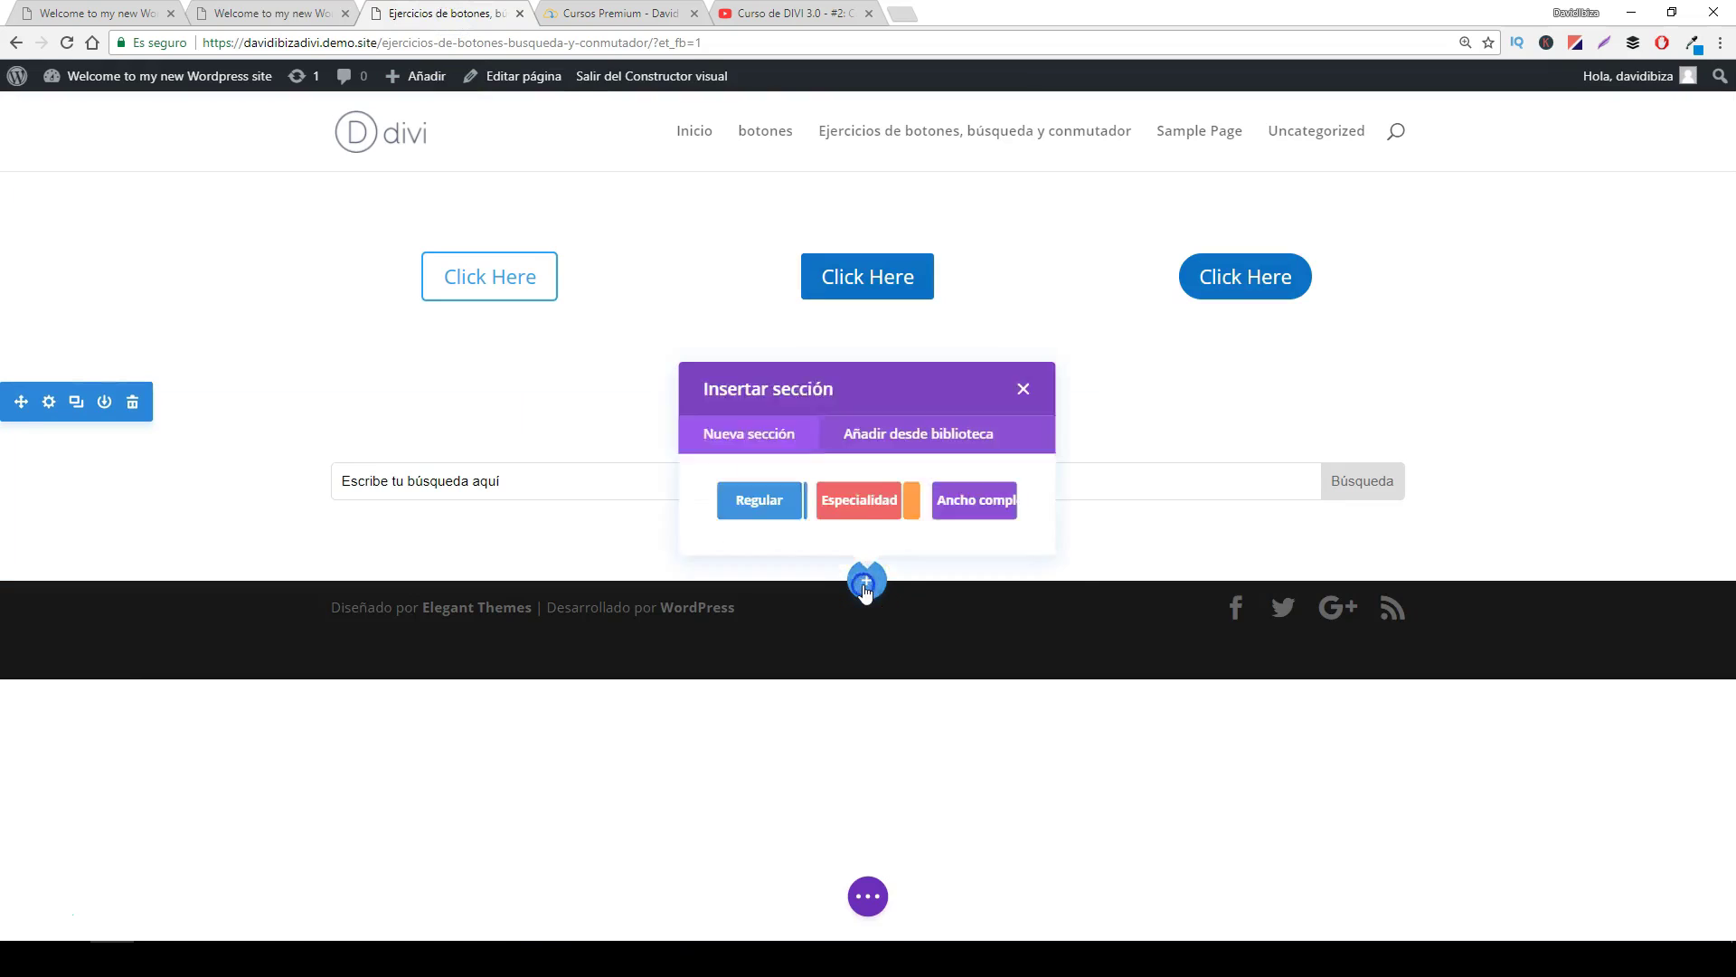
click(740, 517)
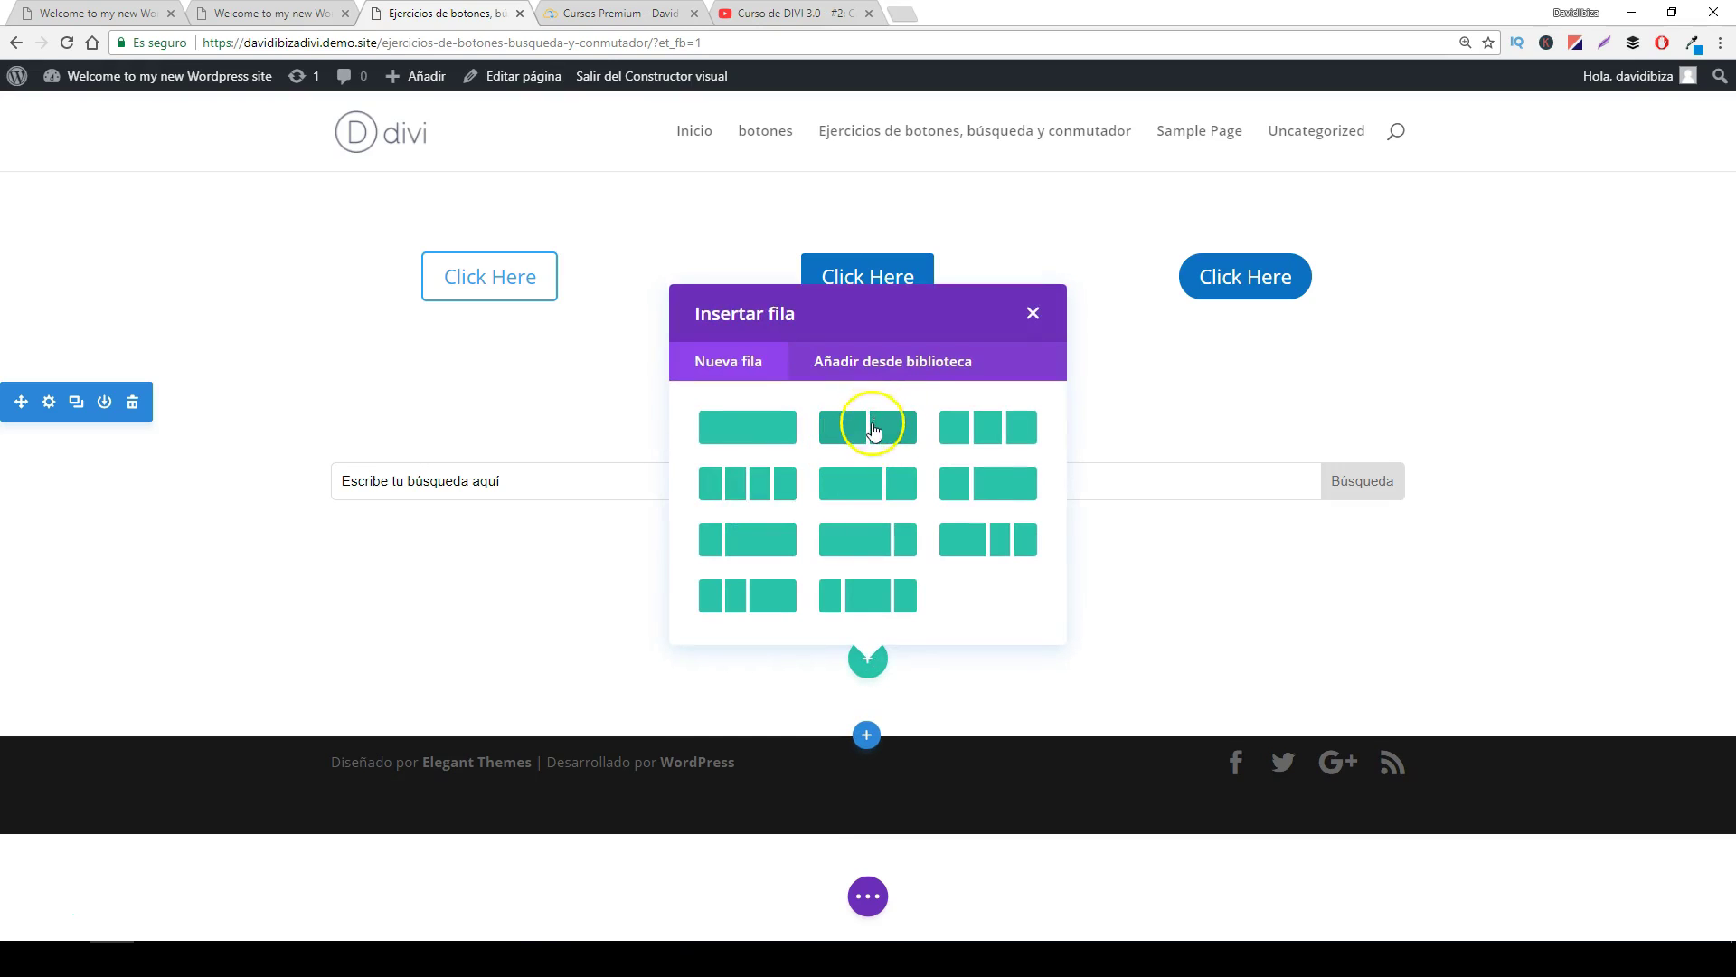
click(872, 429)
- Add a toggle (Conmutador) module to the new row's first column and title it "Quiénes somos"
scroll(734, 491, down, 2)
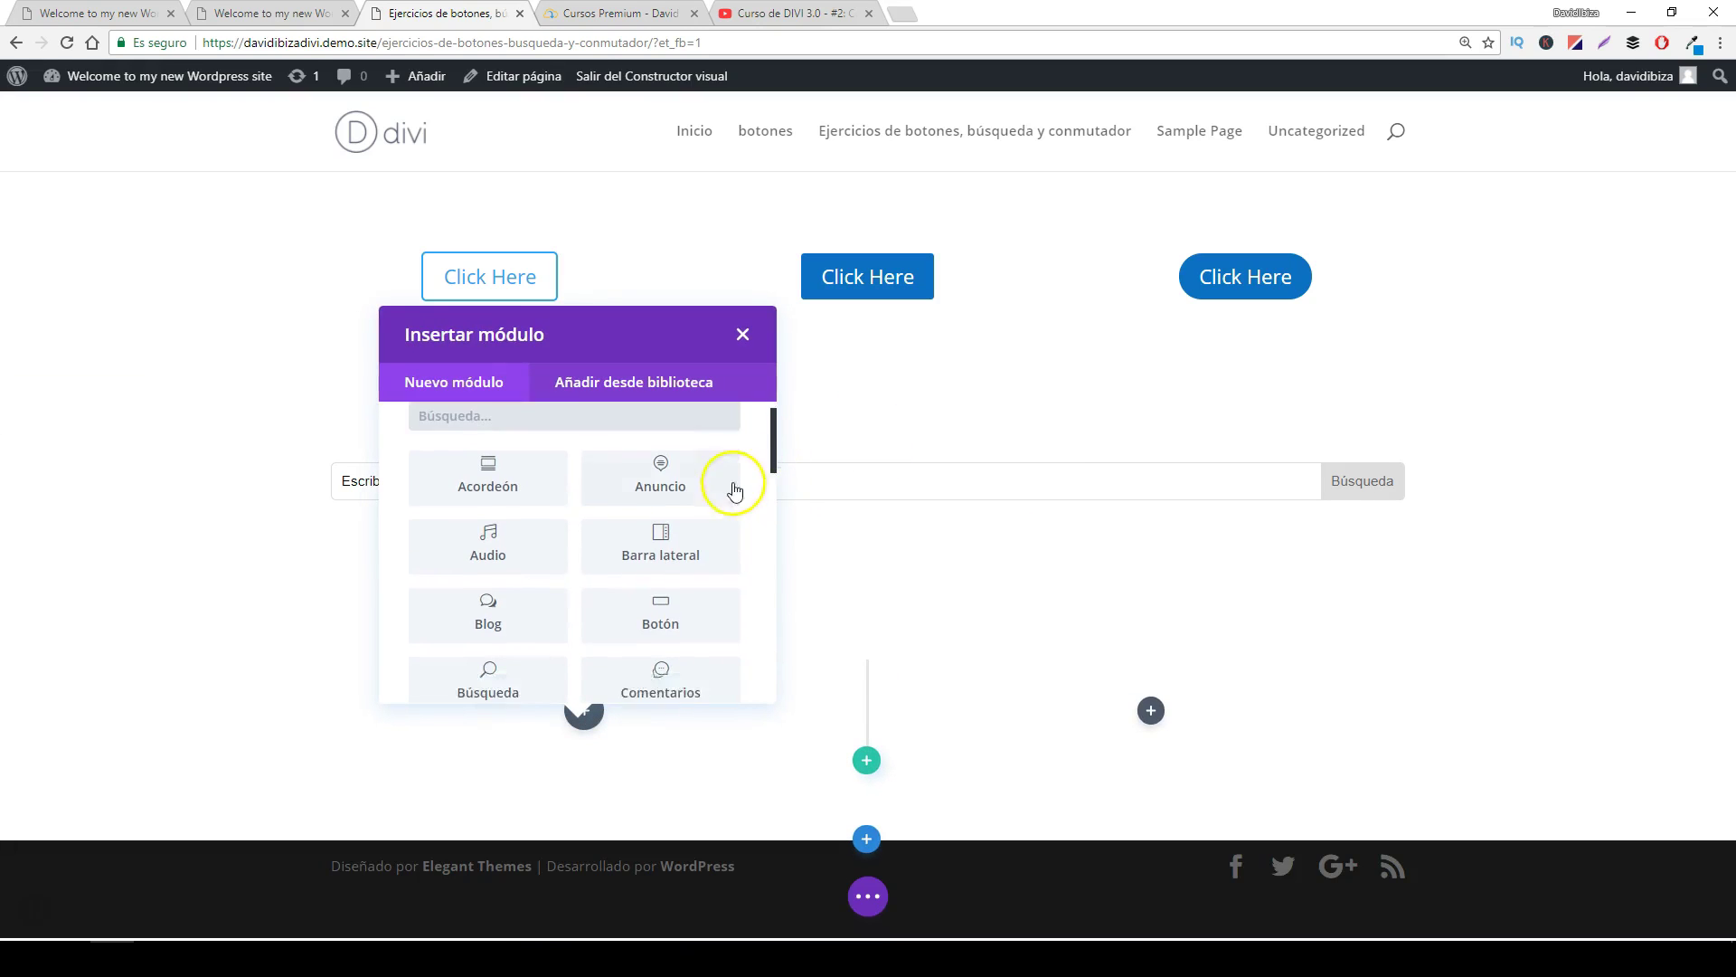
scroll(734, 491, down, 2)
click(495, 602)
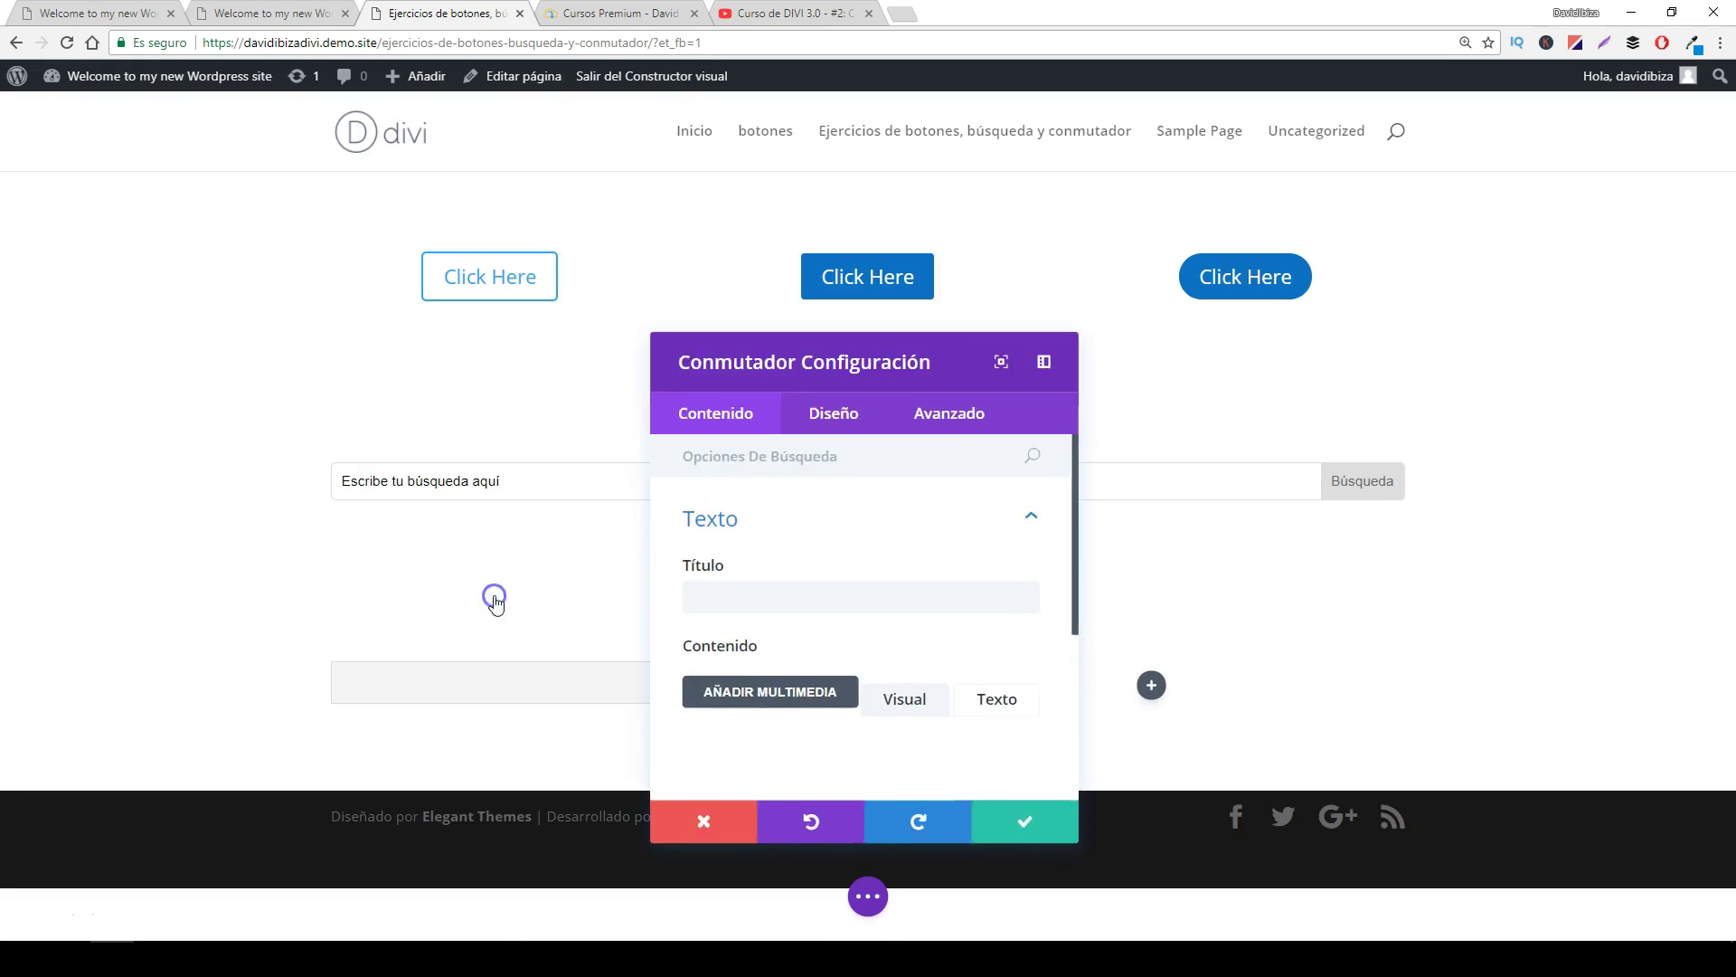
click(804, 601)
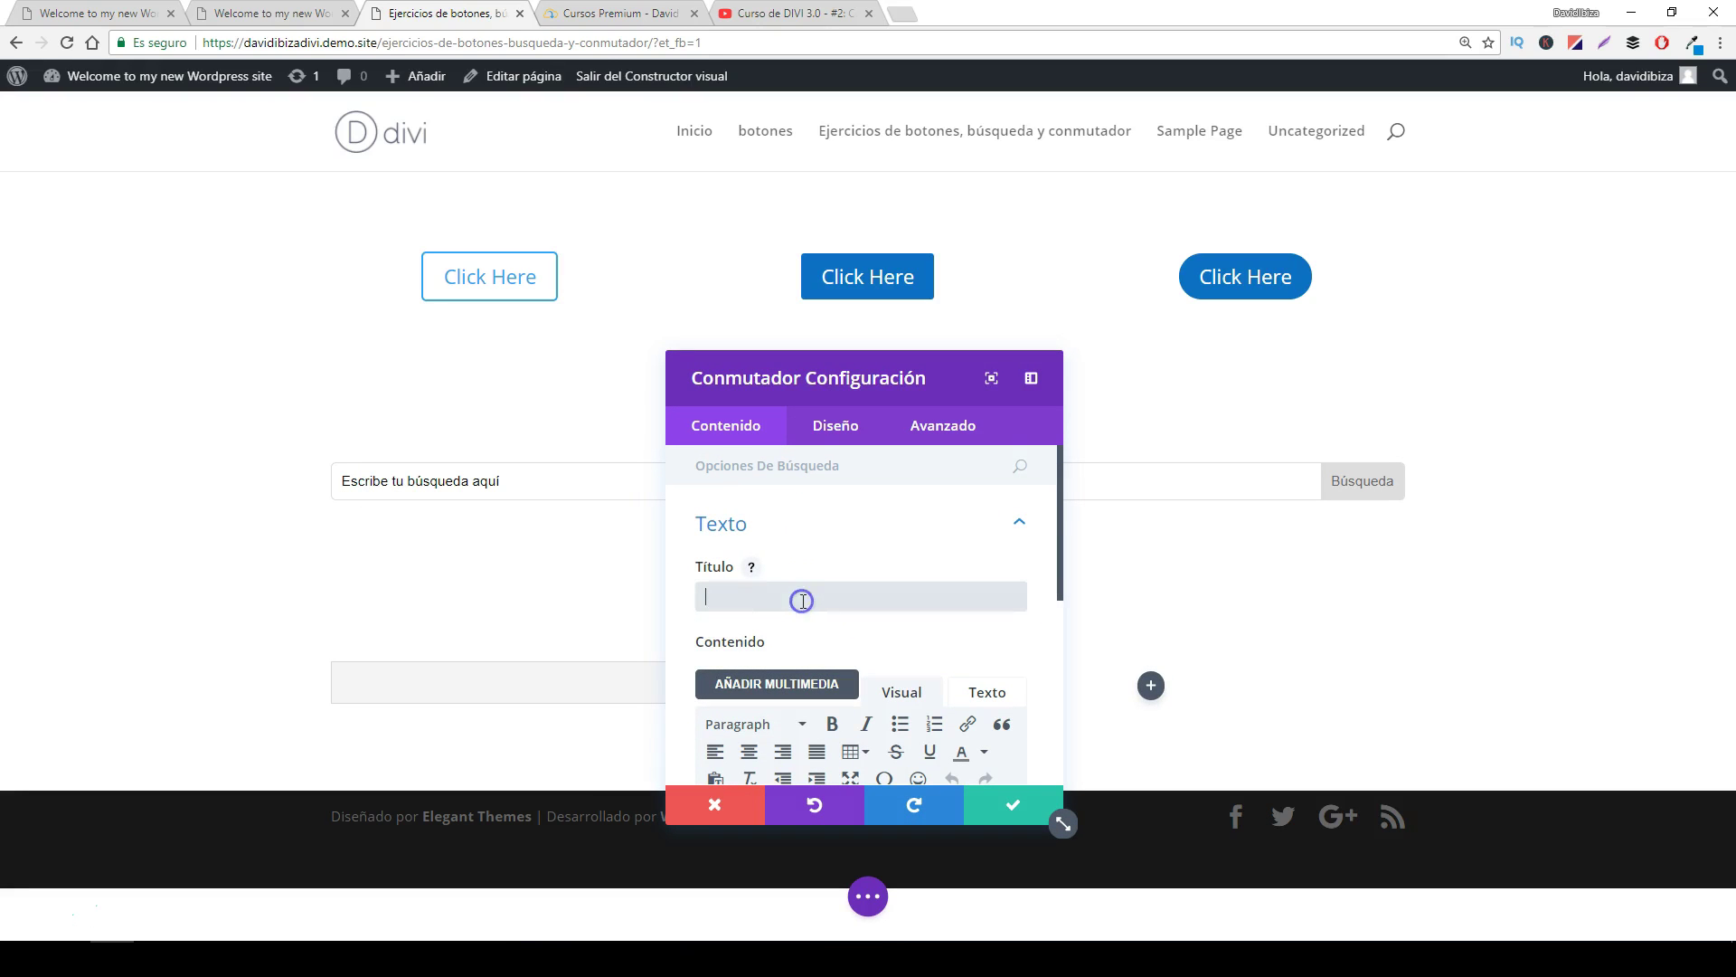
click(291, 14)
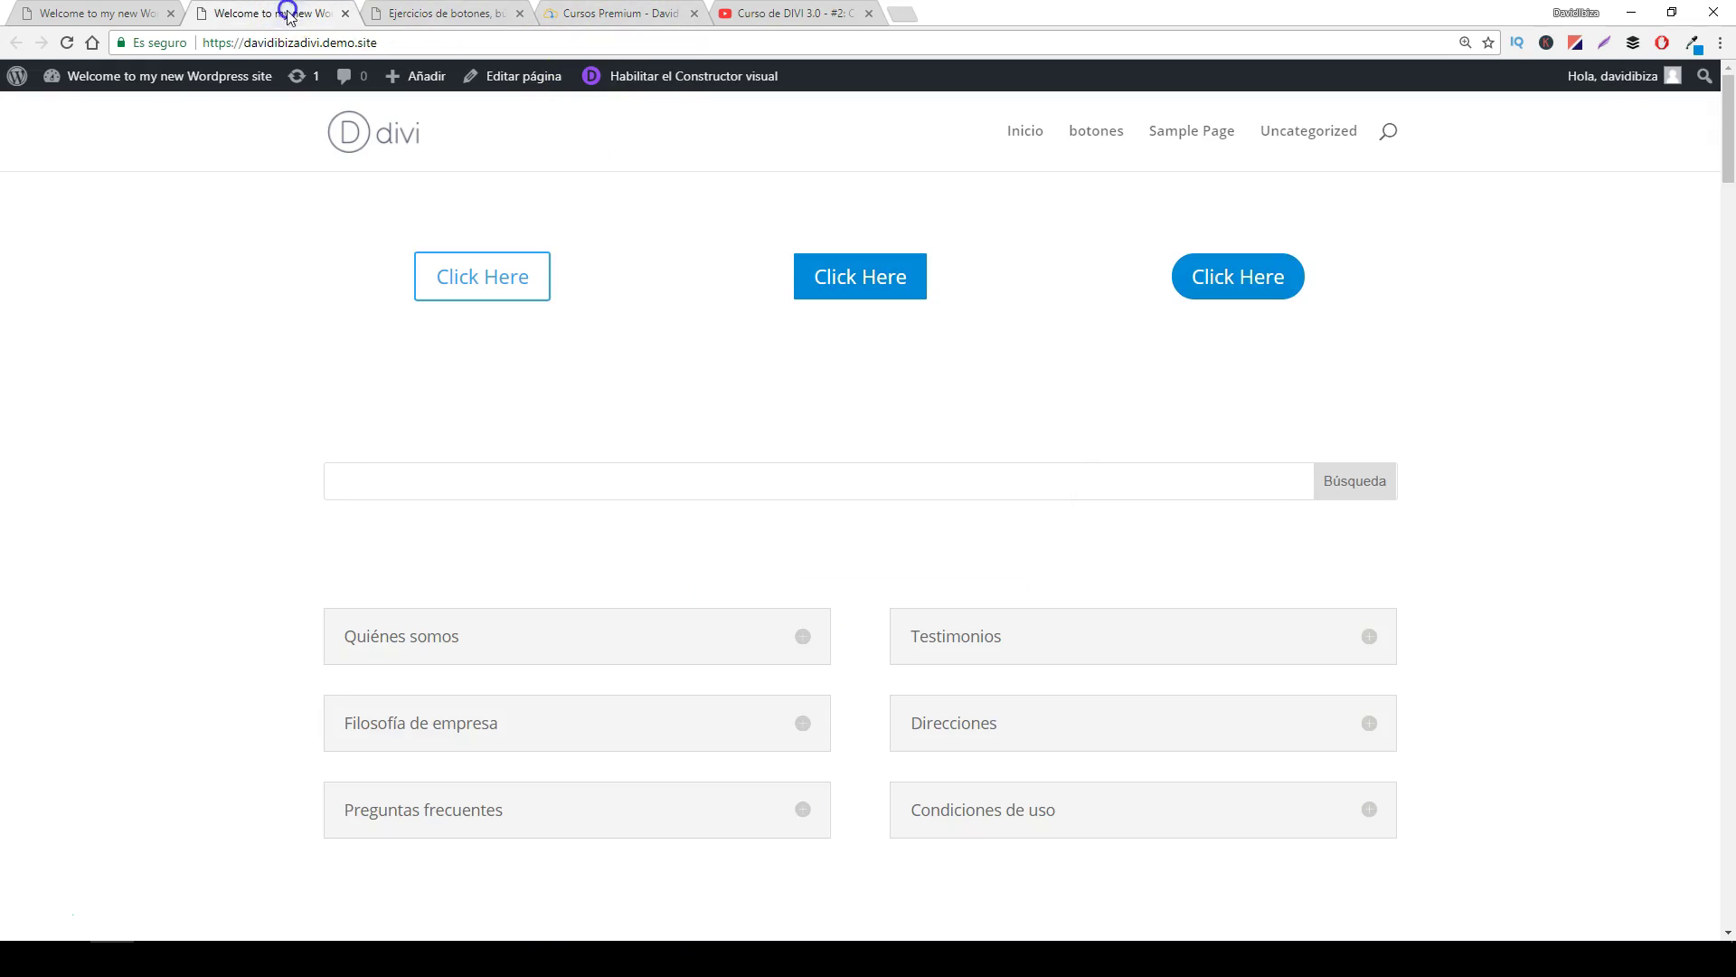
click(421, 16)
text(Qu)
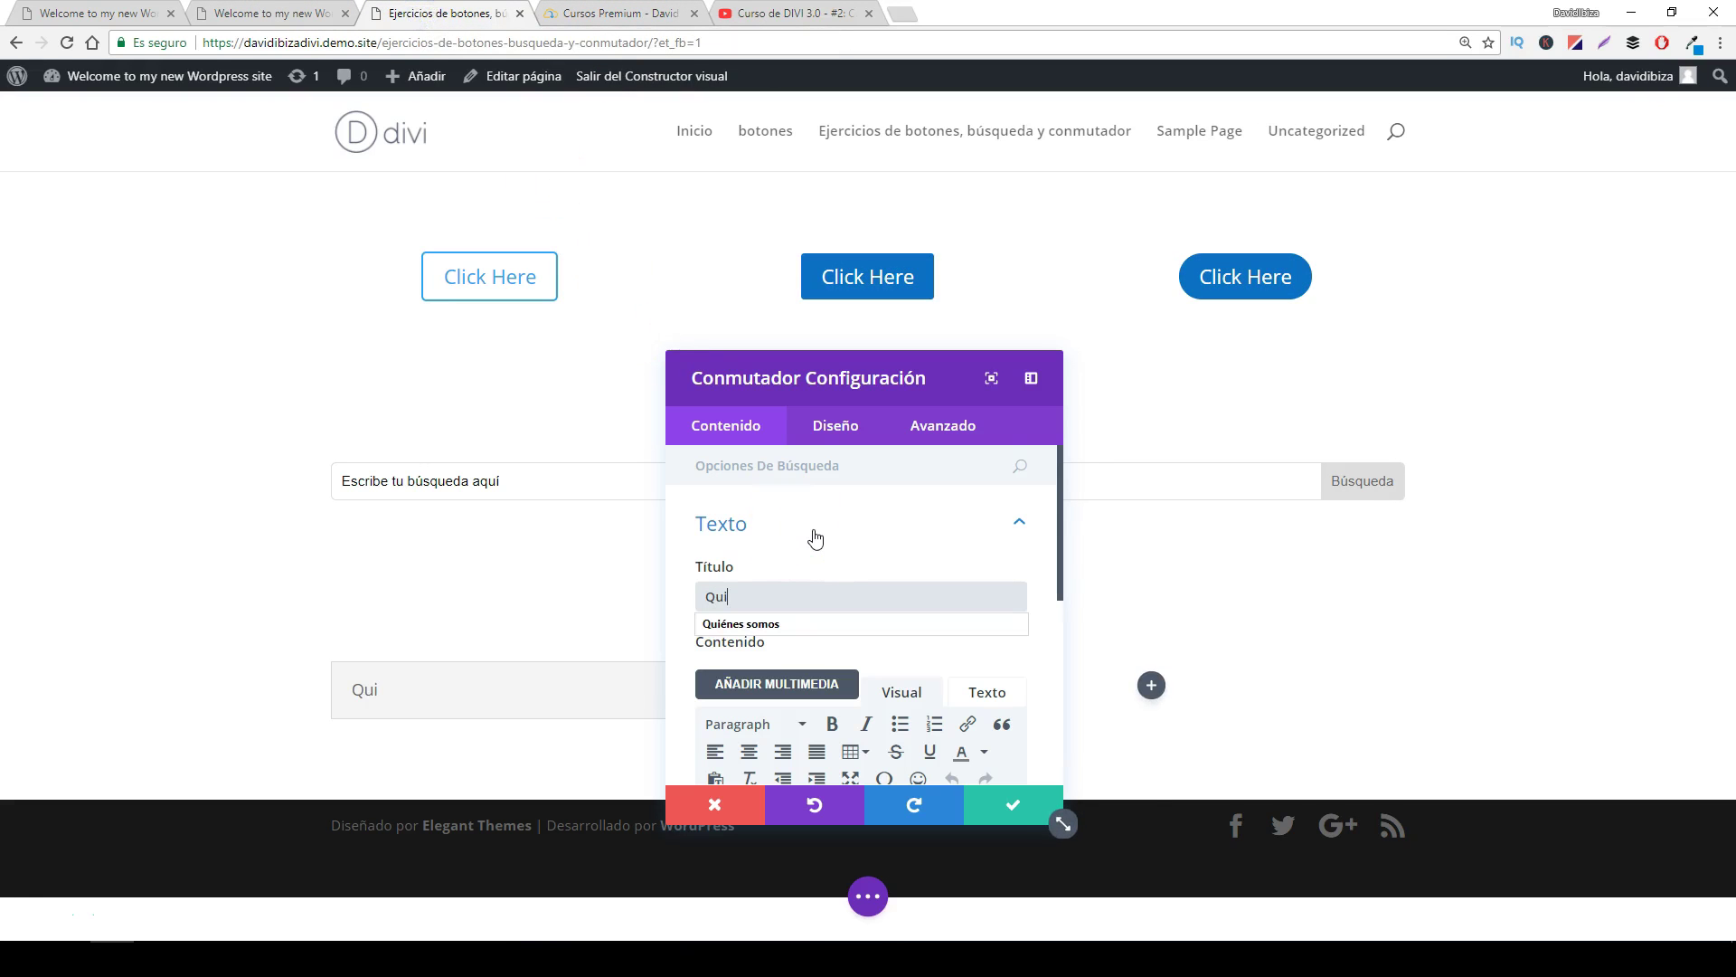
text(i)
key(Down)
key(Return)
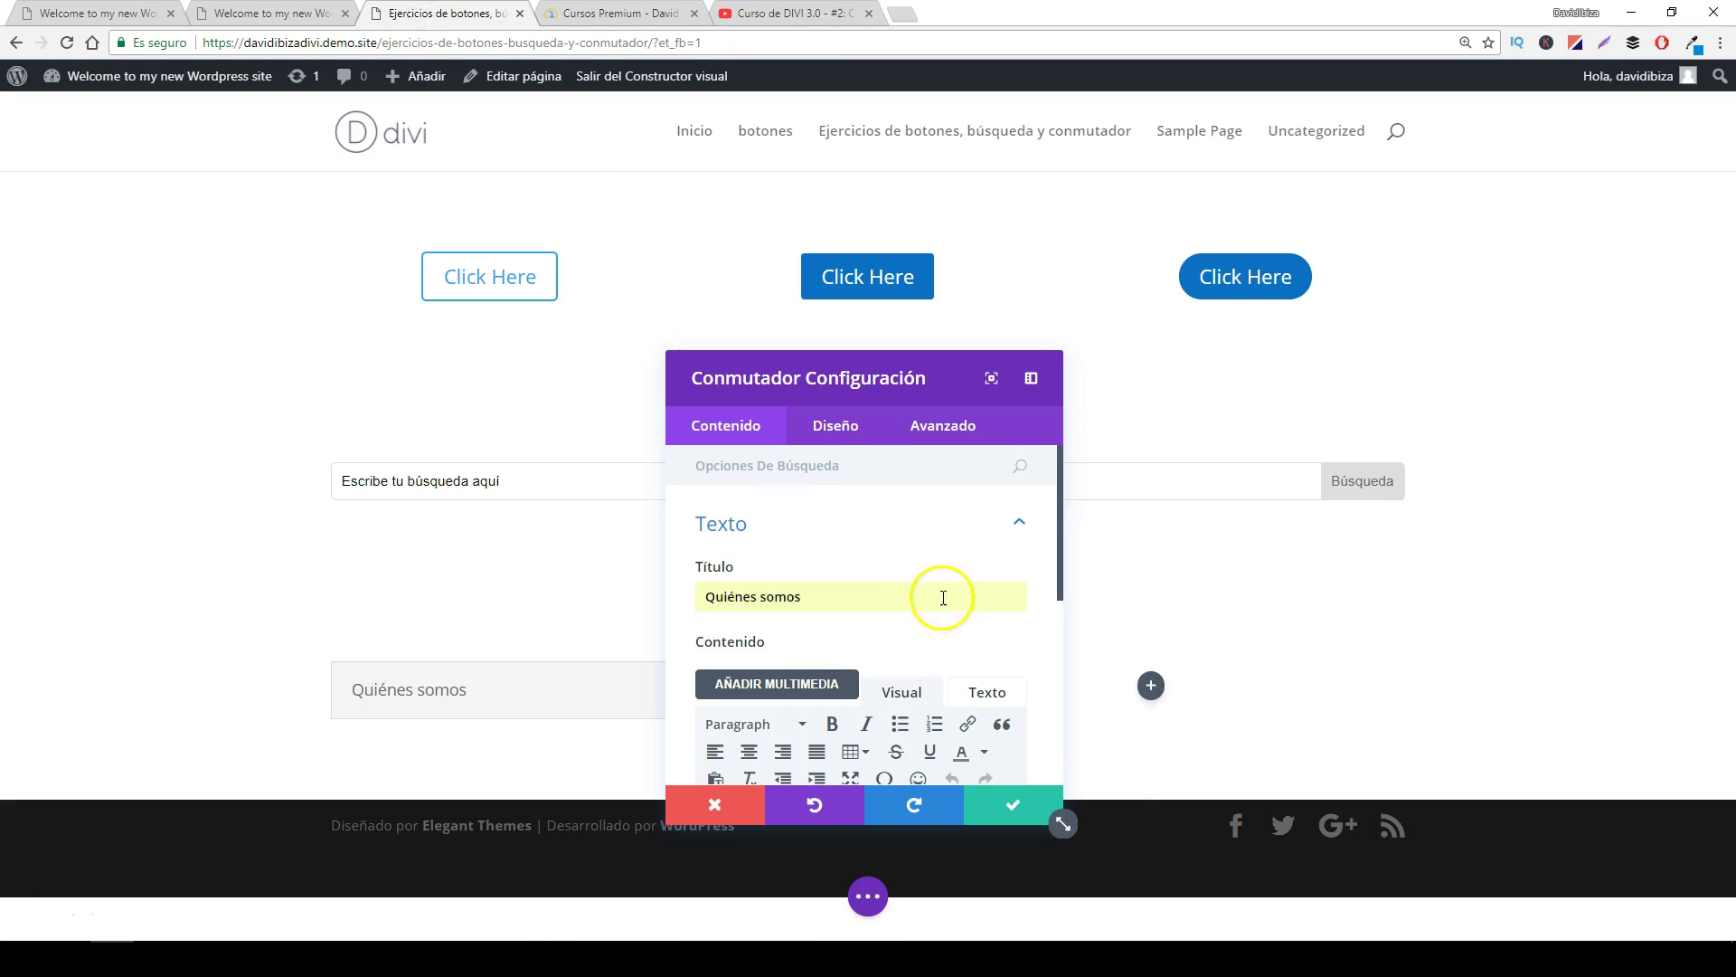
- Fill the toggle's content with the "Qué es Lorem Ipsum?" filler text, save the module and expand the toggle on the page
scroll(923, 604, down, 3)
click(800, 652)
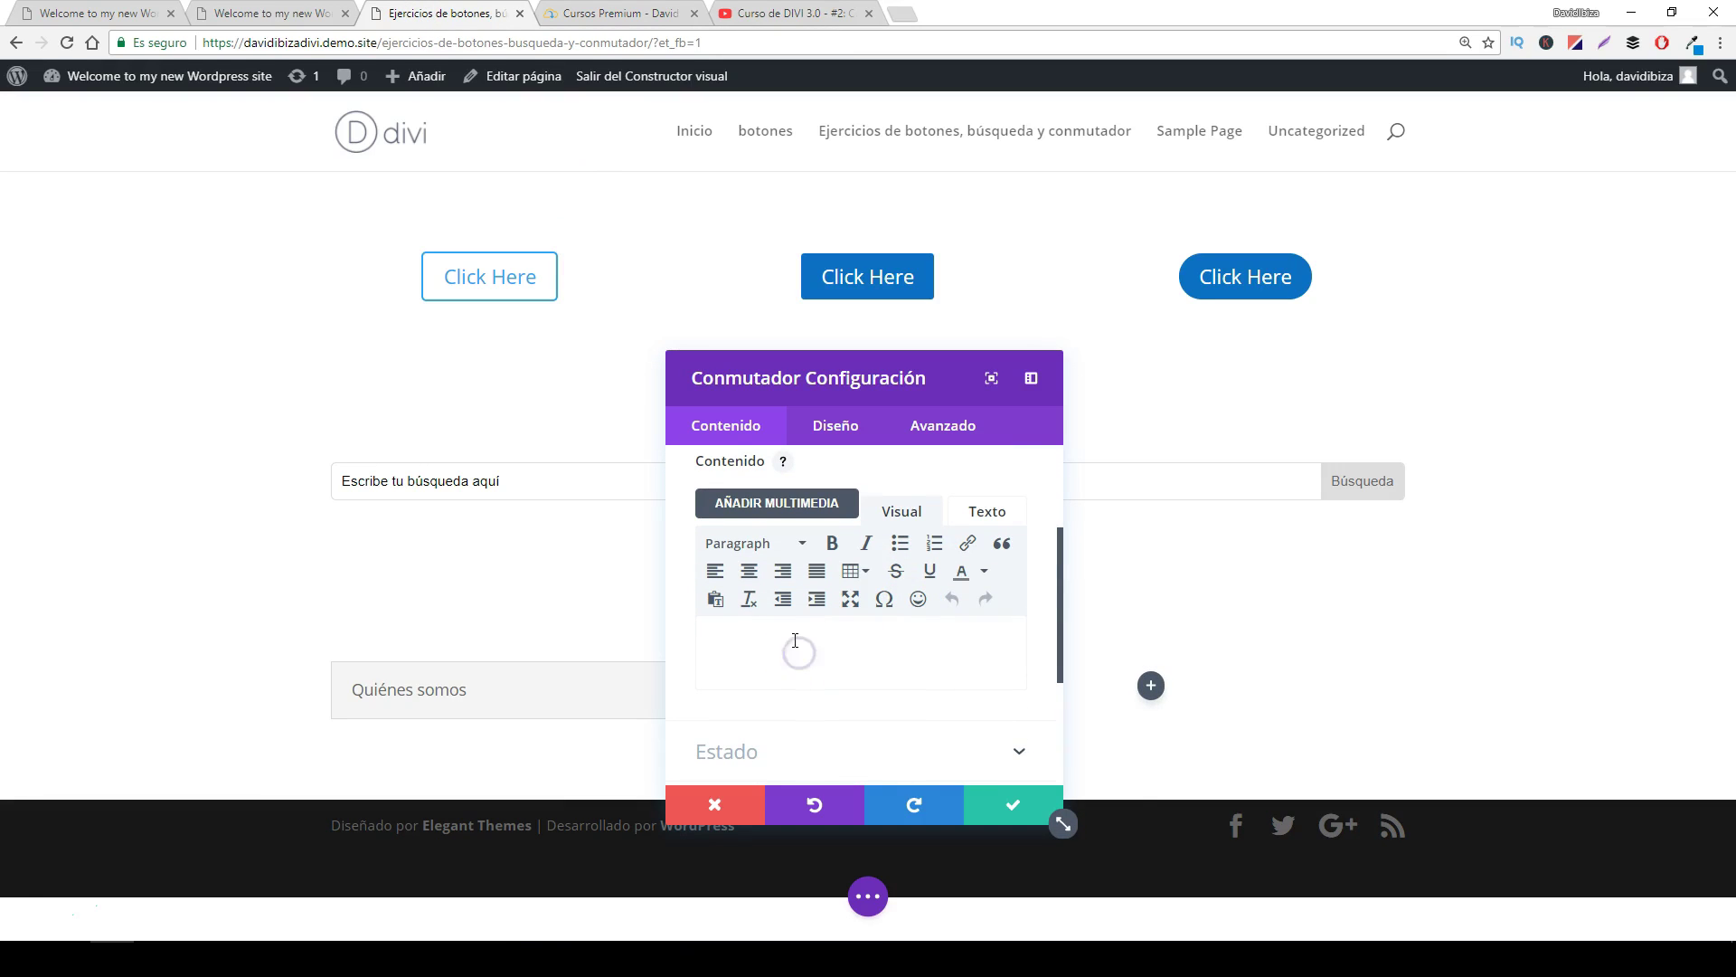
text(1lorem)
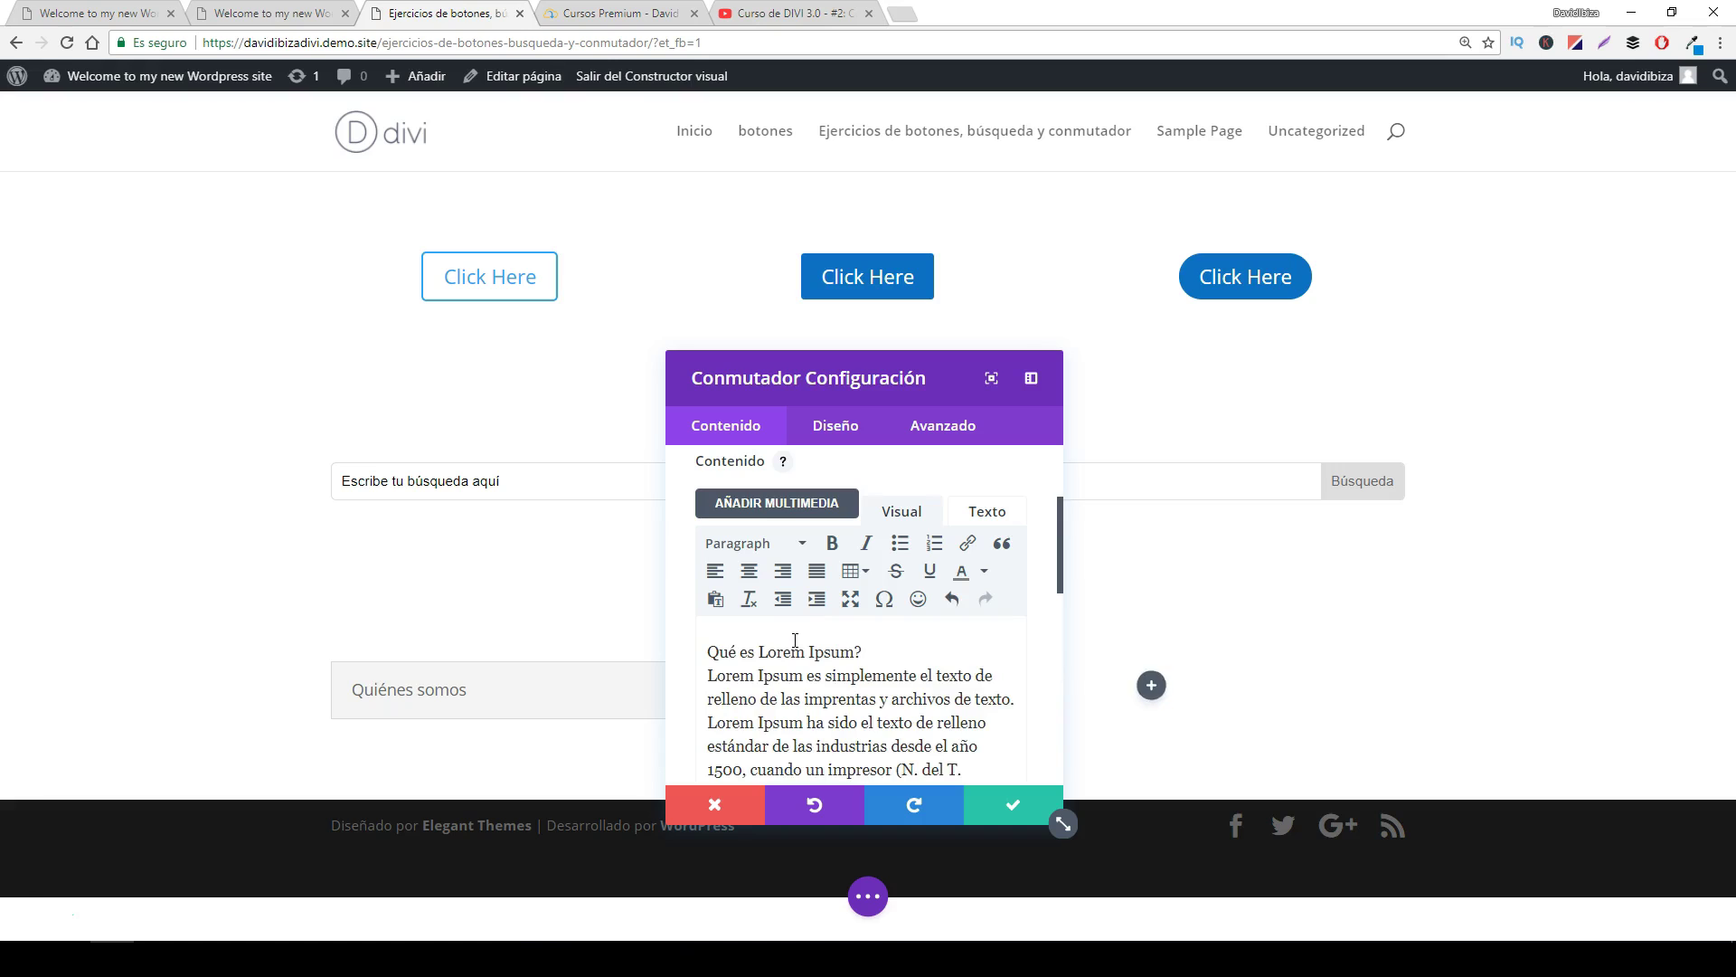
scroll(804, 647, down, 1)
click(815, 653)
scroll(817, 653, down, 1)
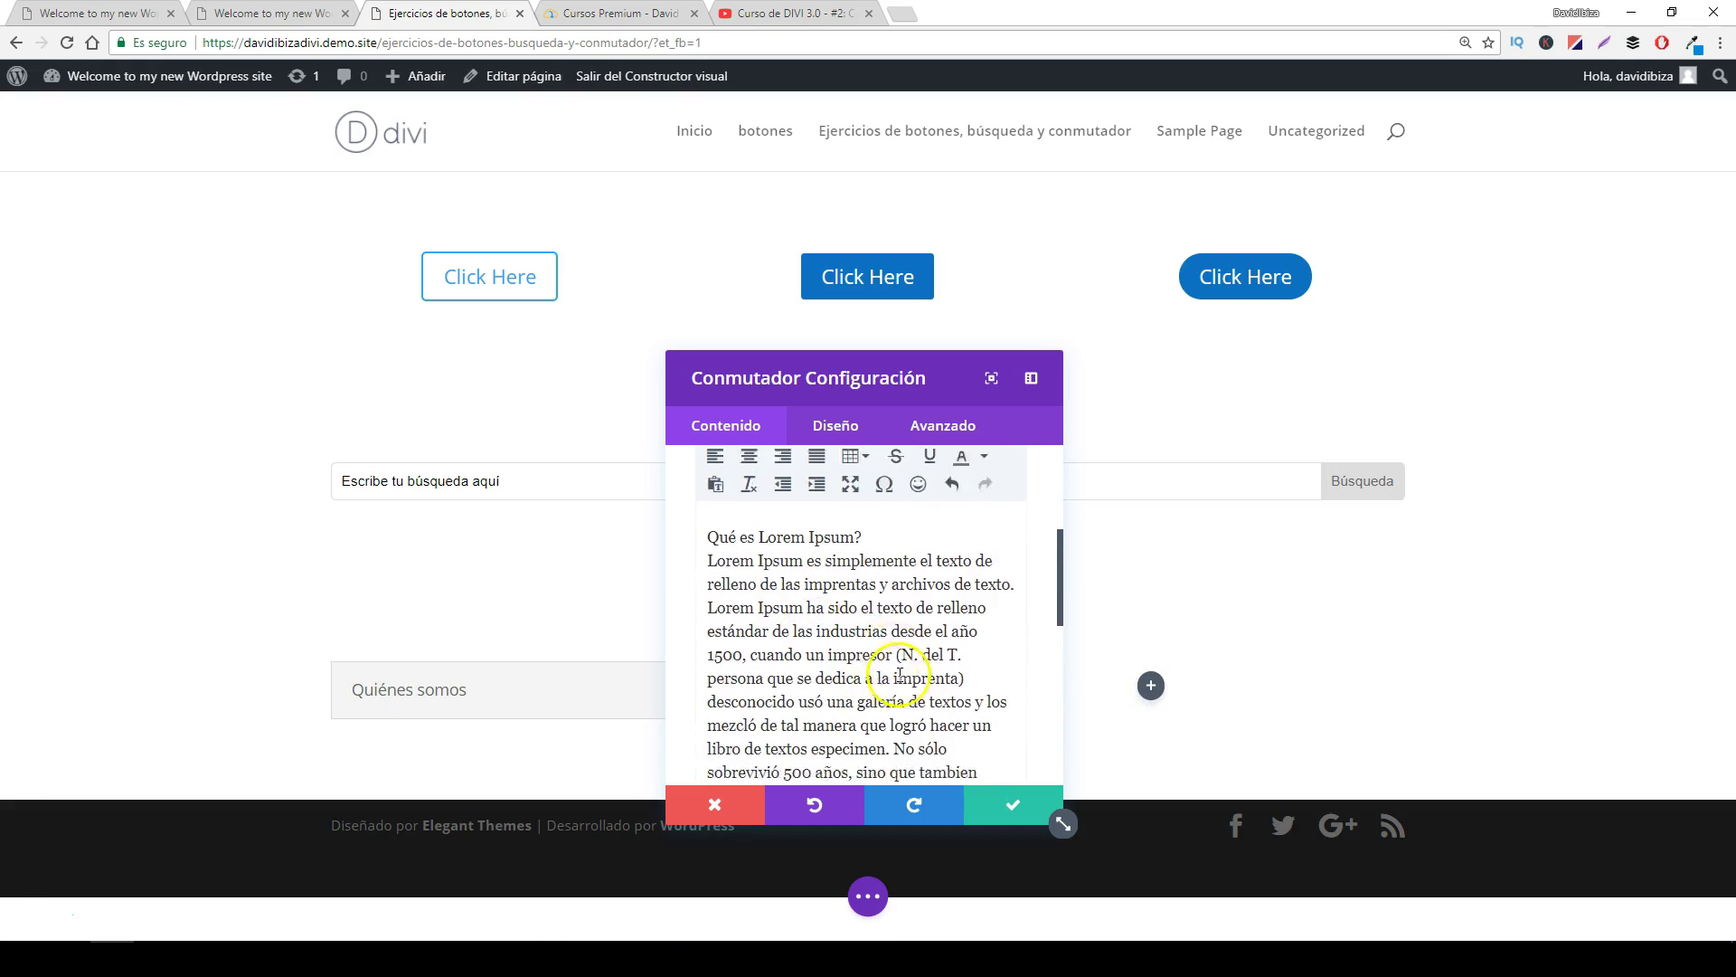
scroll(914, 597, down, 4)
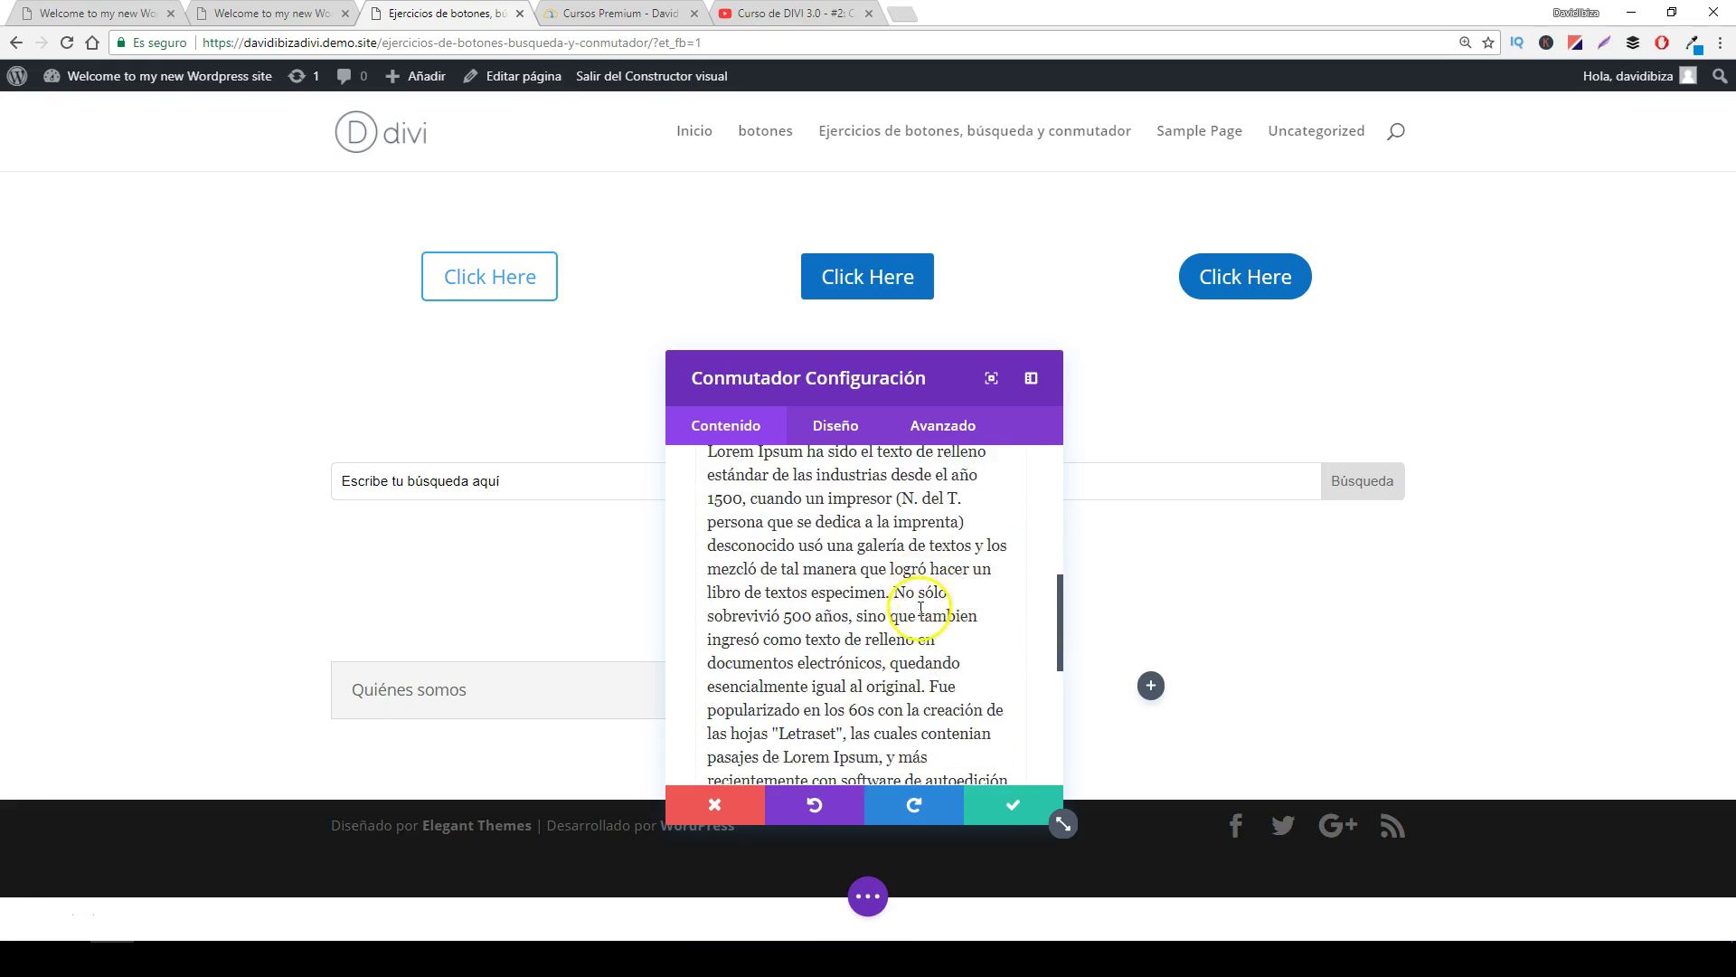
scroll(905, 581, up, 5)
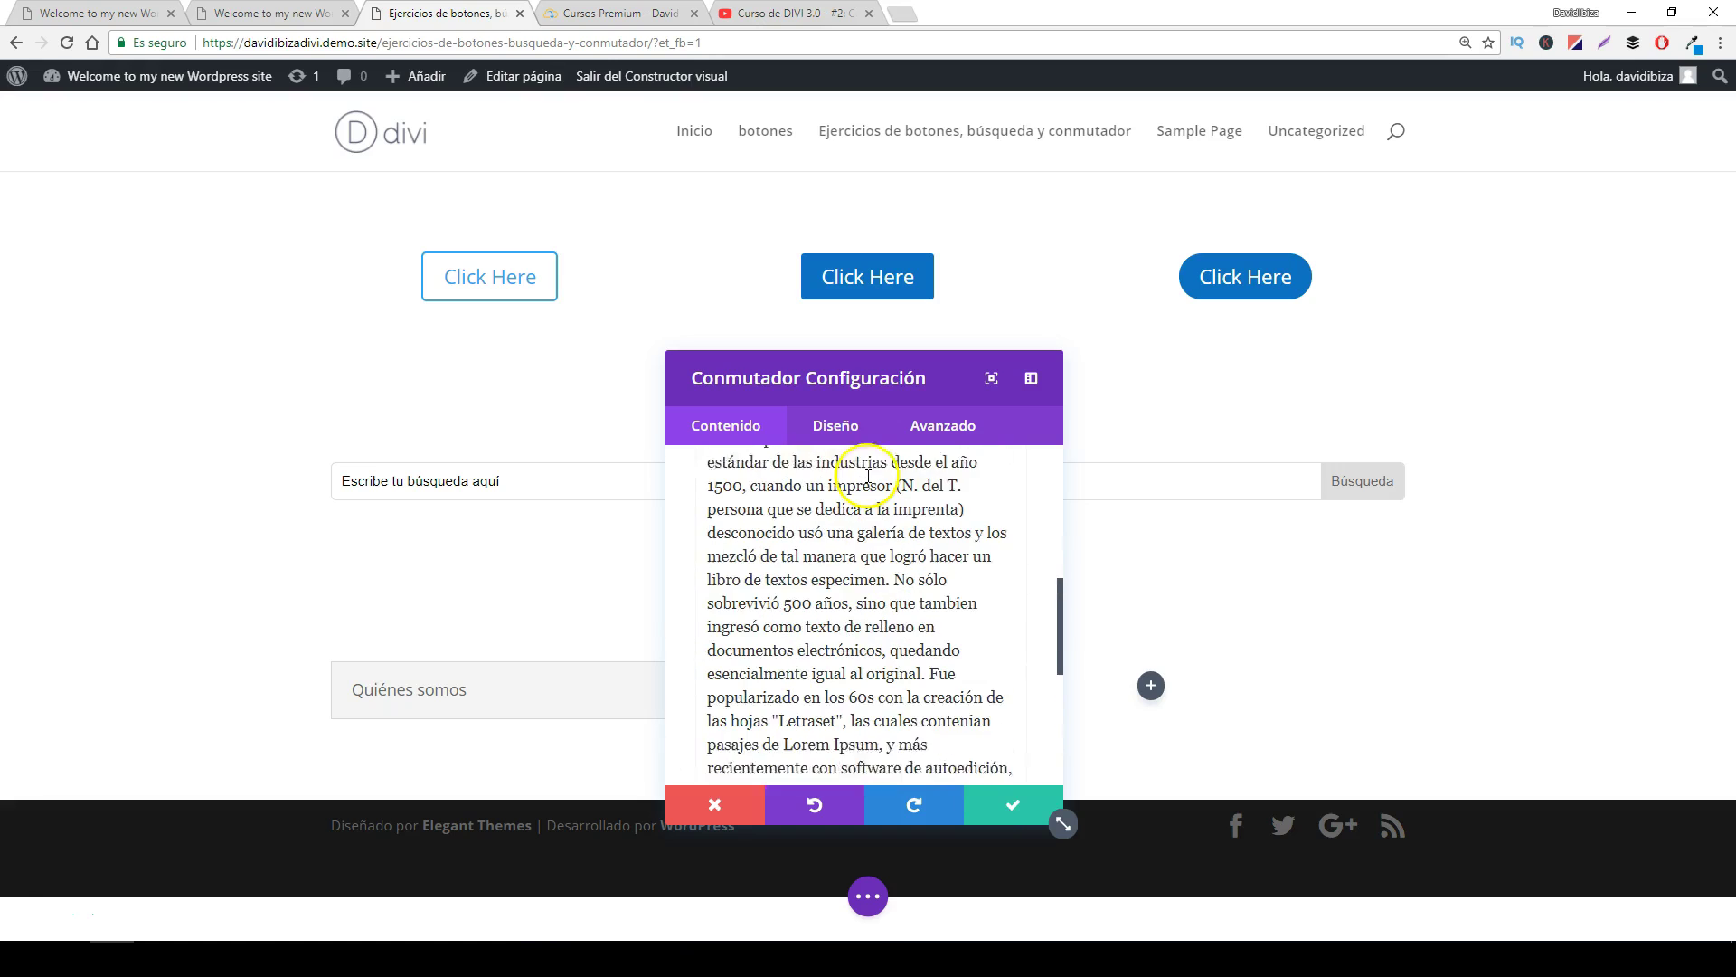
click(977, 802)
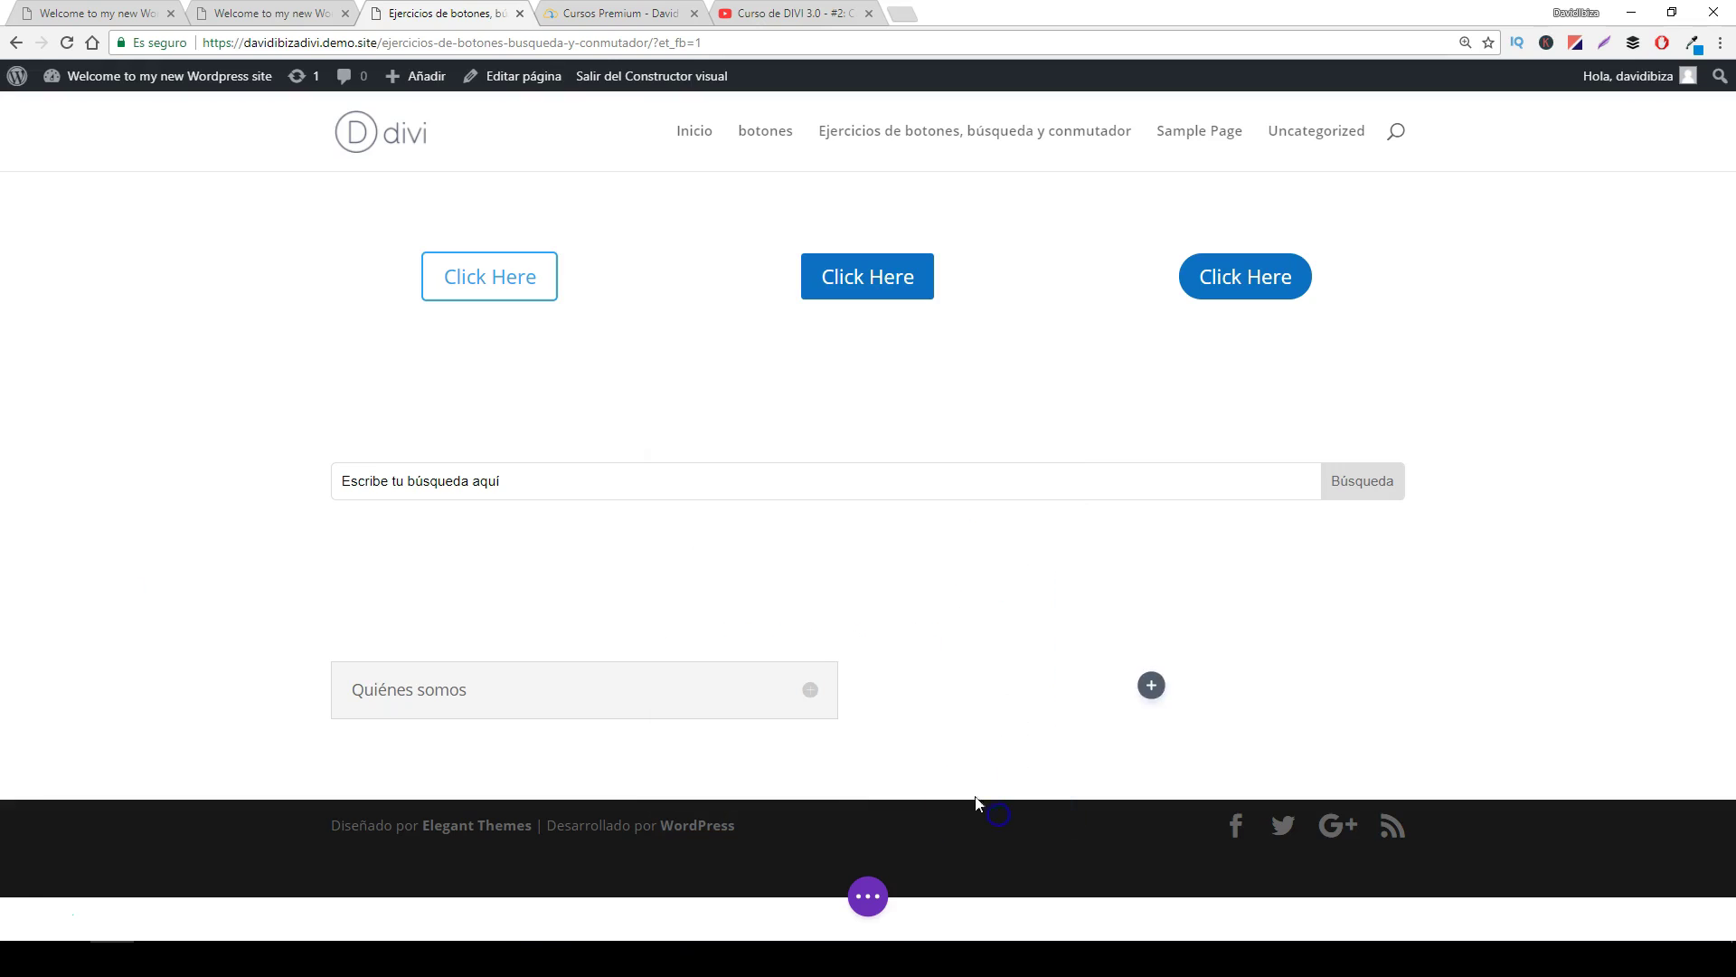
click(810, 700)
click(804, 698)
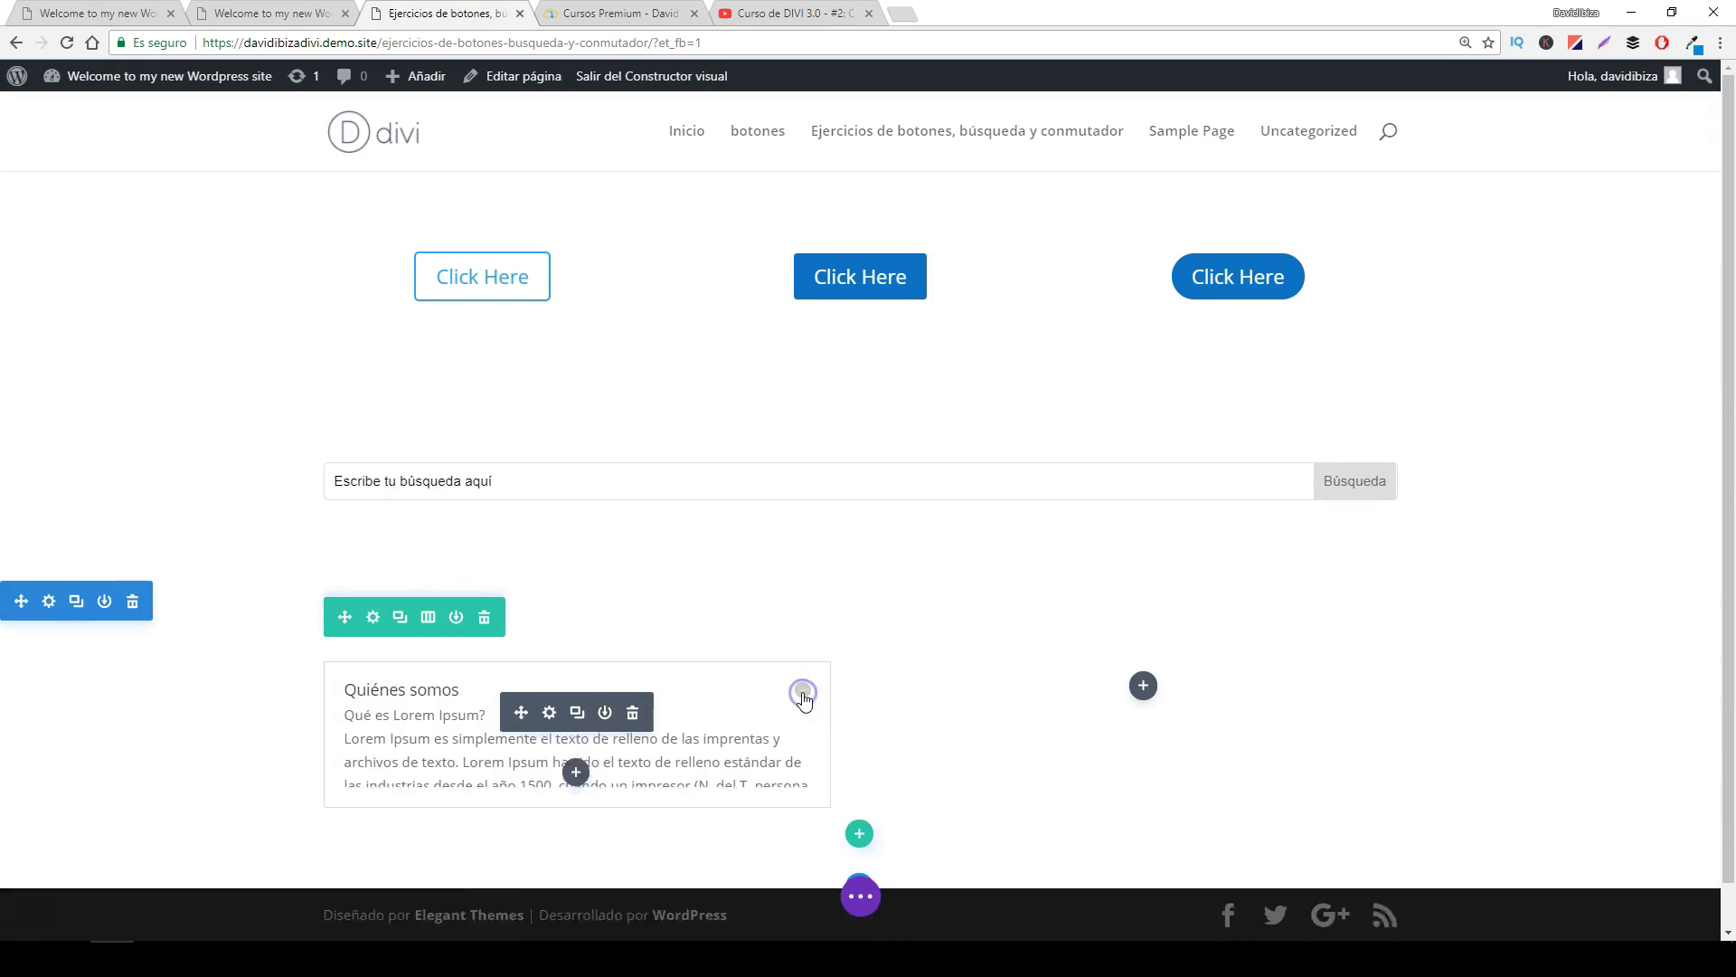
- Collapse the "Quiénes somos" toggle and duplicate it three times in the first column
click(806, 698)
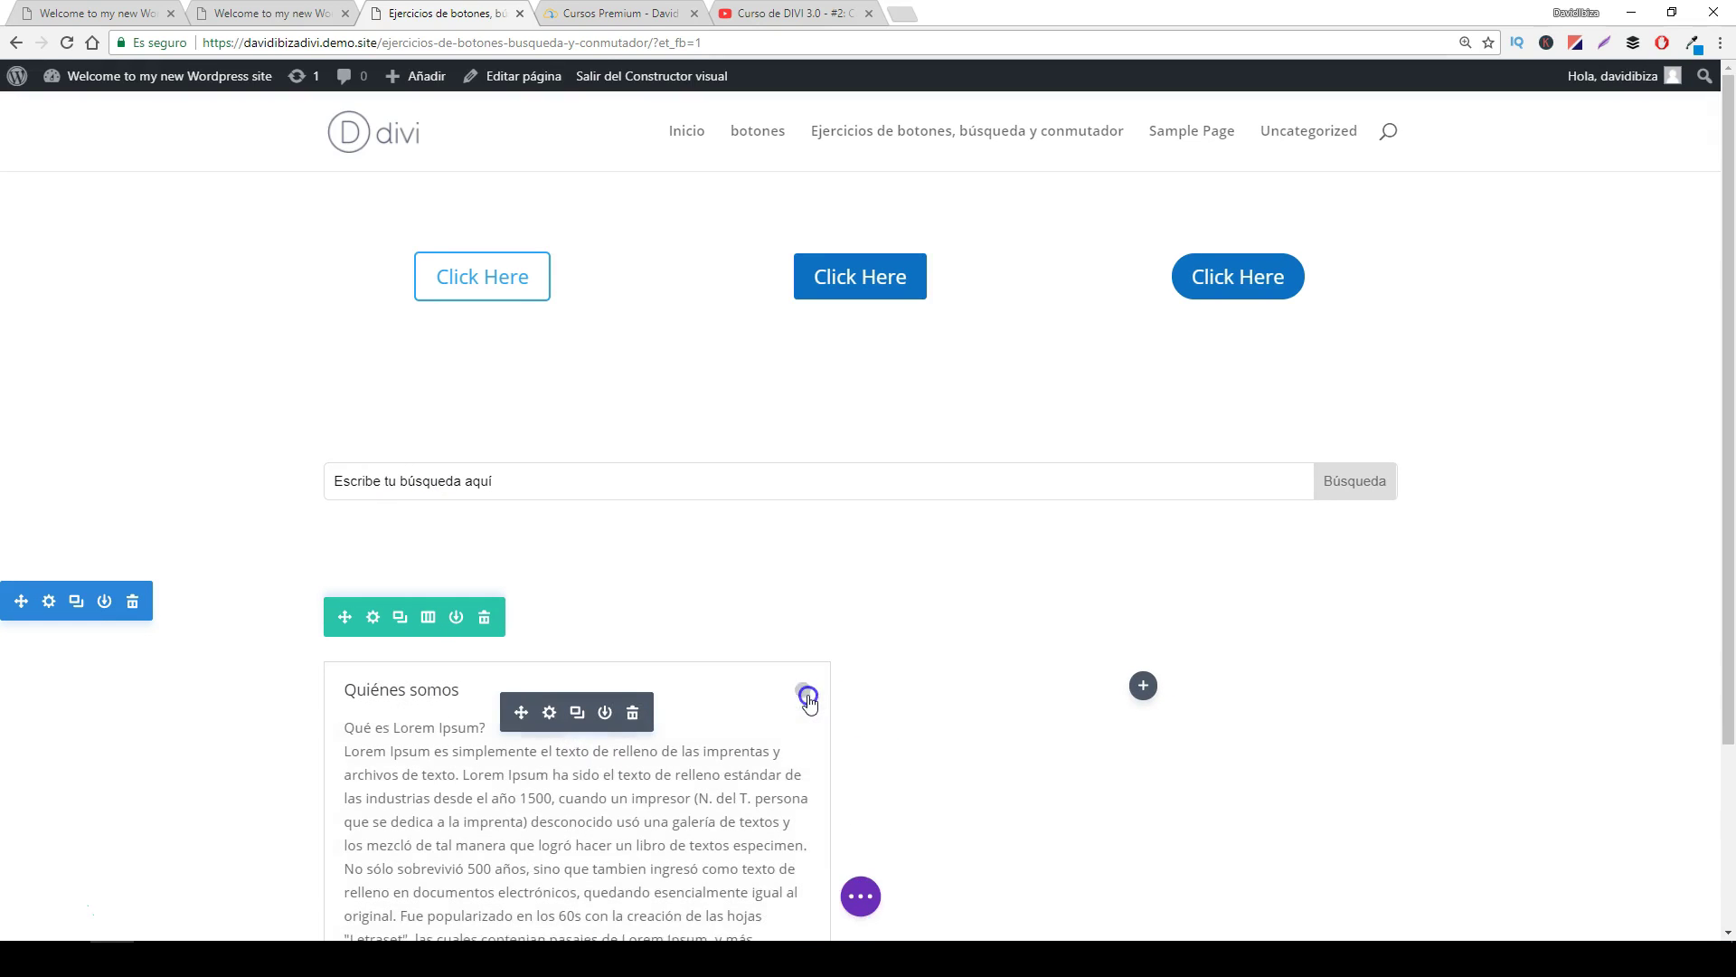
click(805, 698)
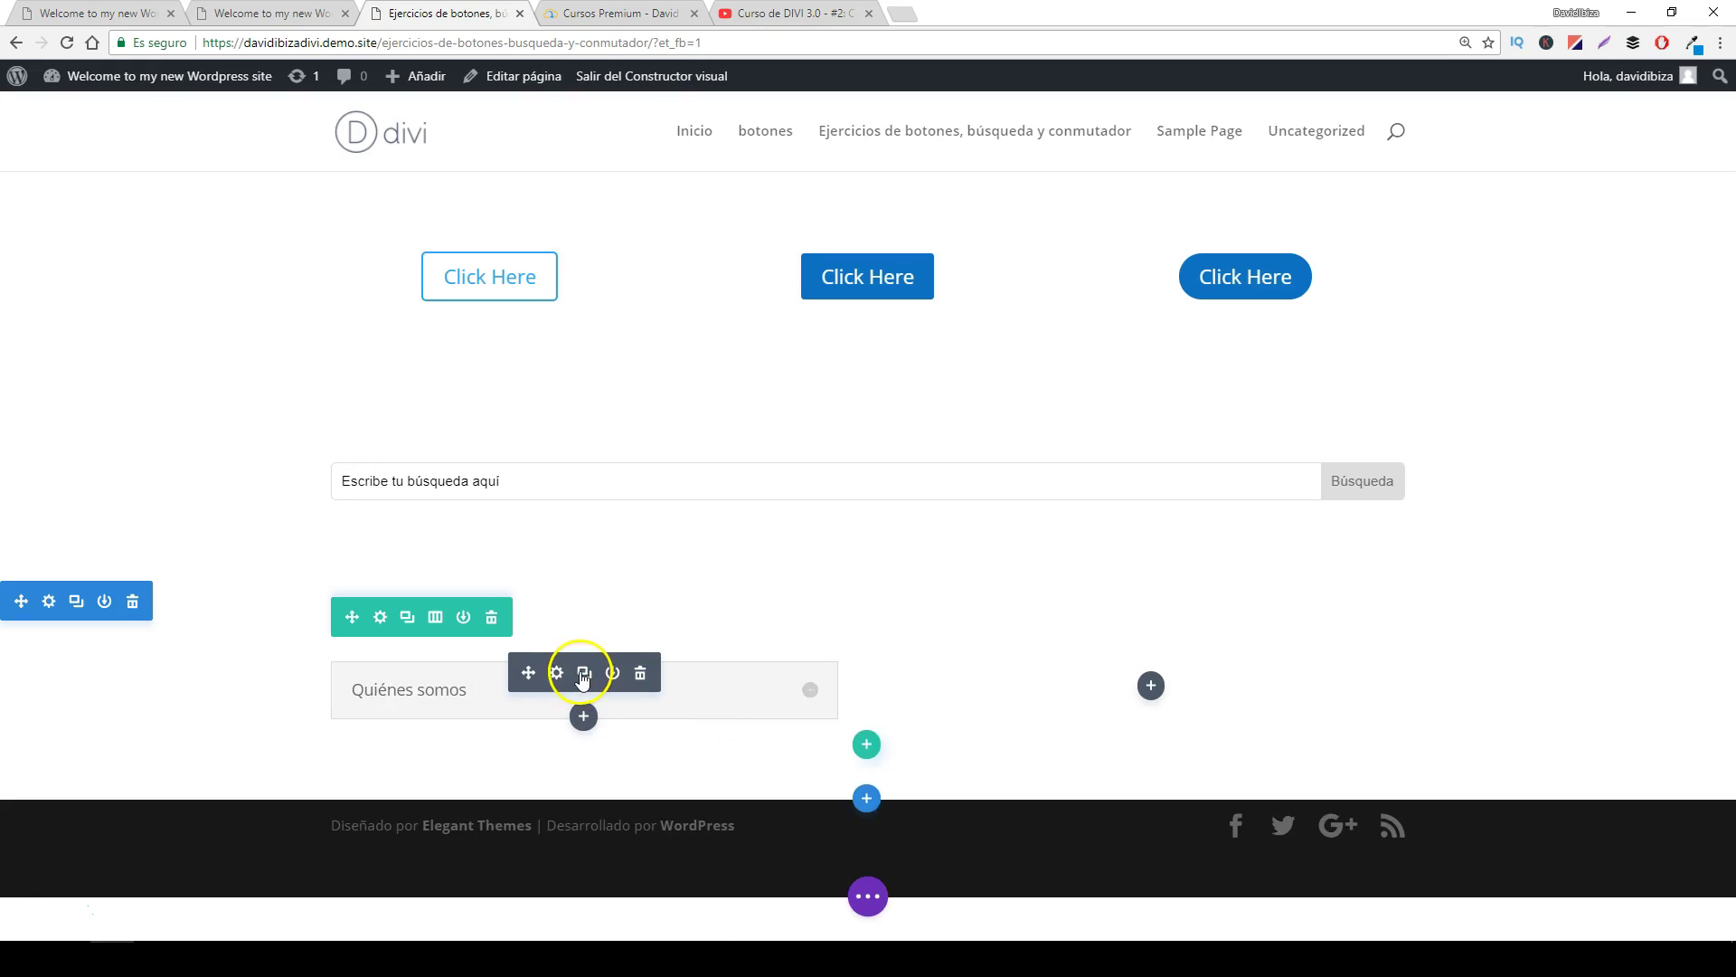
click(582, 678)
click(583, 679)
click(582, 678)
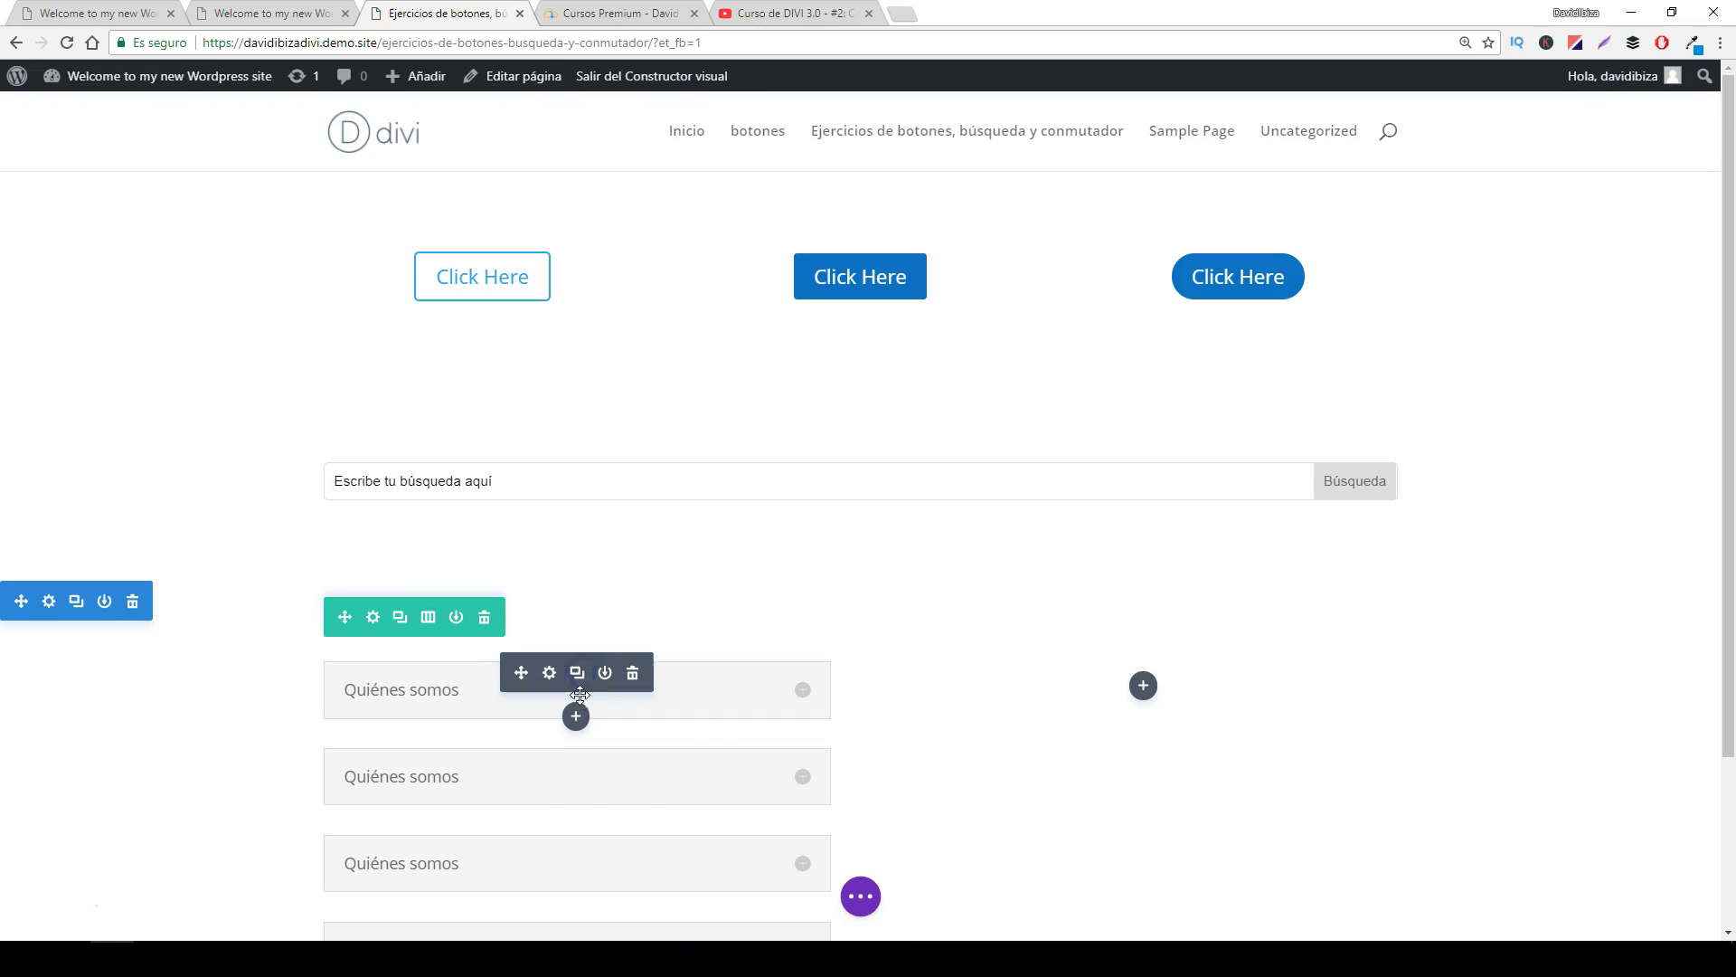
- Move one toggle copy into the empty second column and duplicate it twice there
drag(521, 672, 1167, 696)
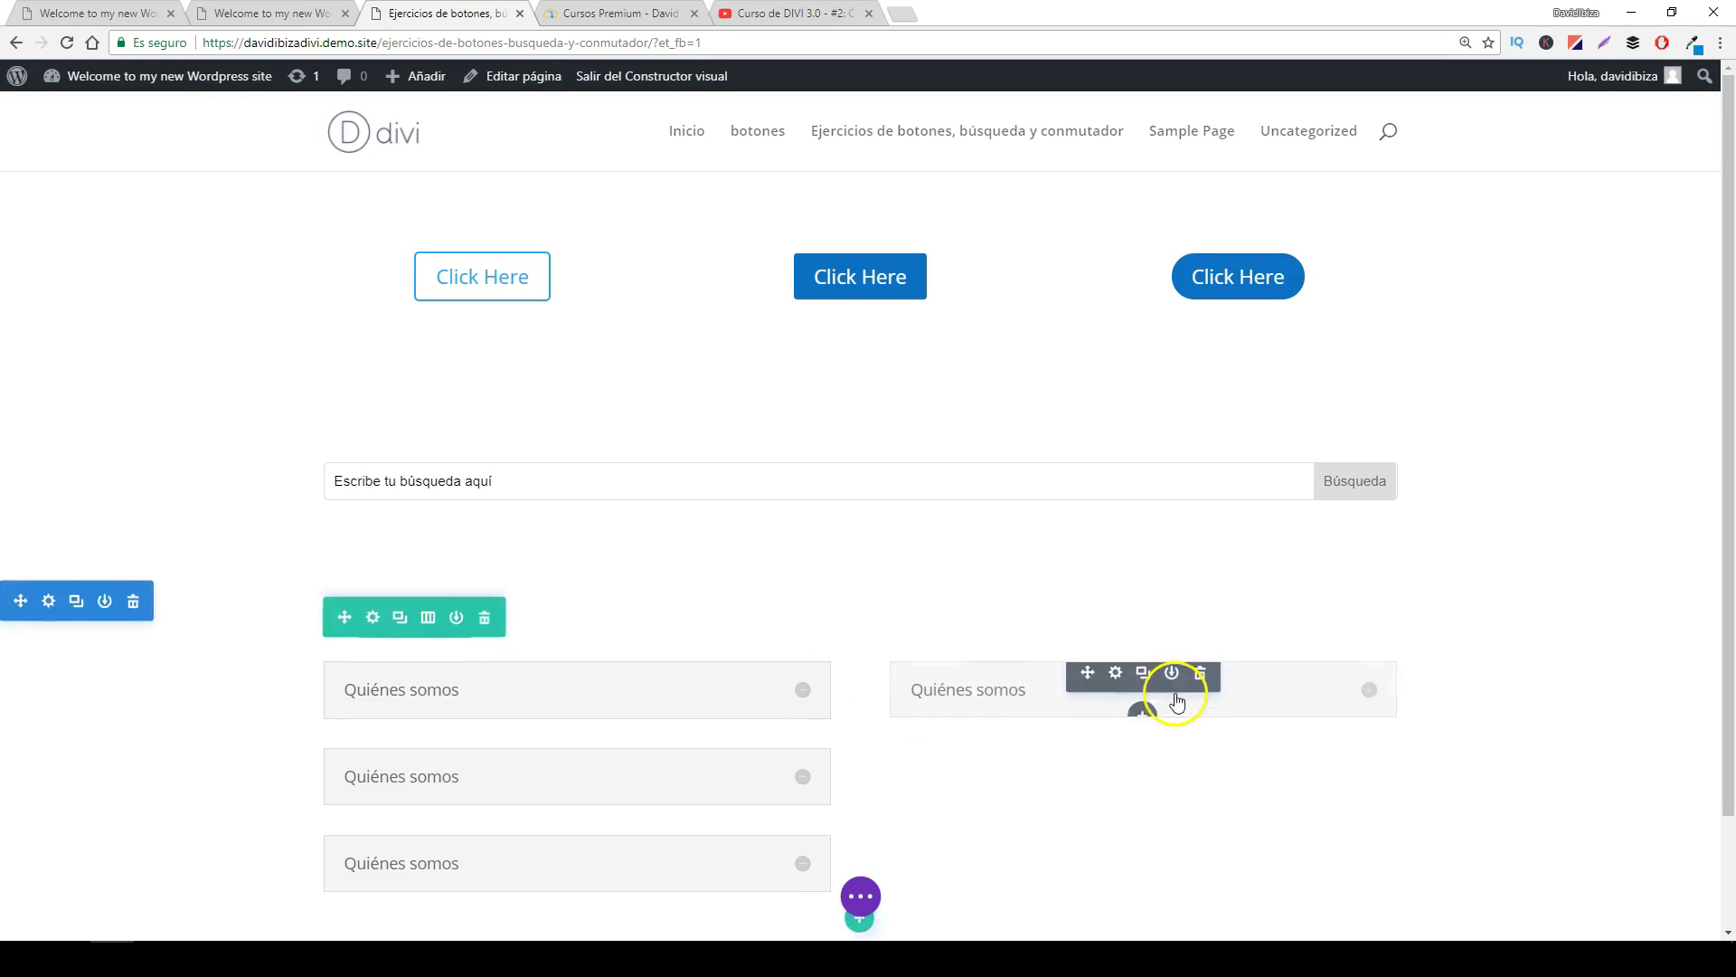
scroll(1194, 760, down, 1)
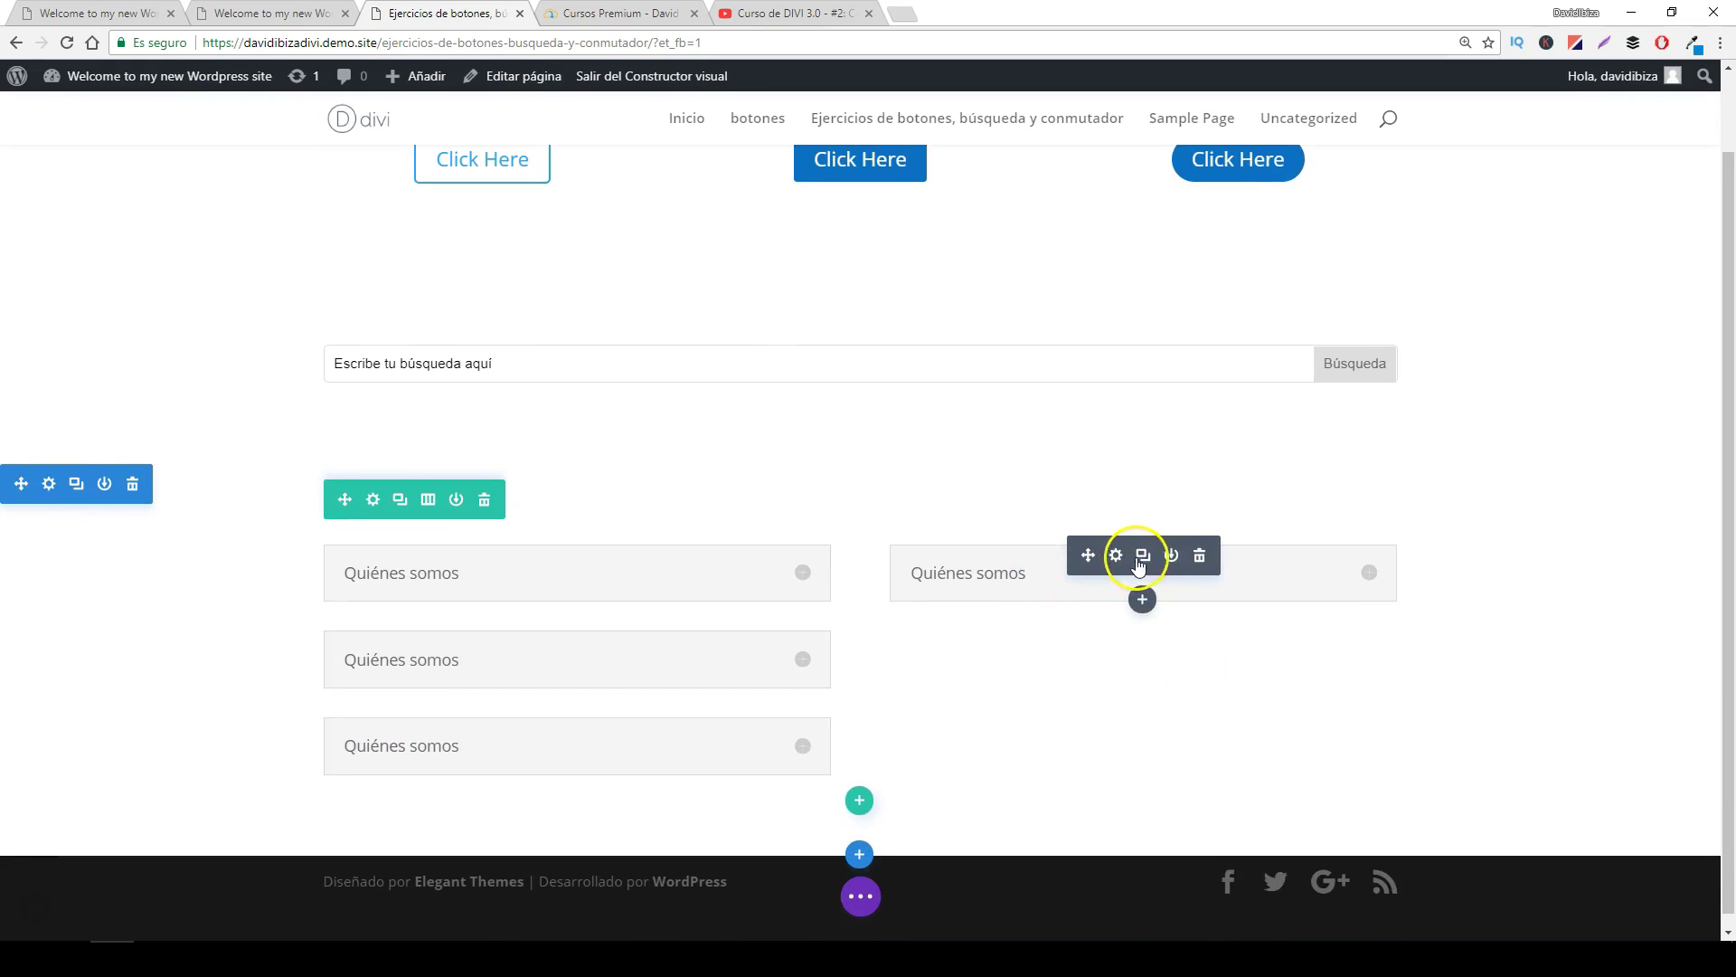
click(1141, 559)
click(1142, 559)
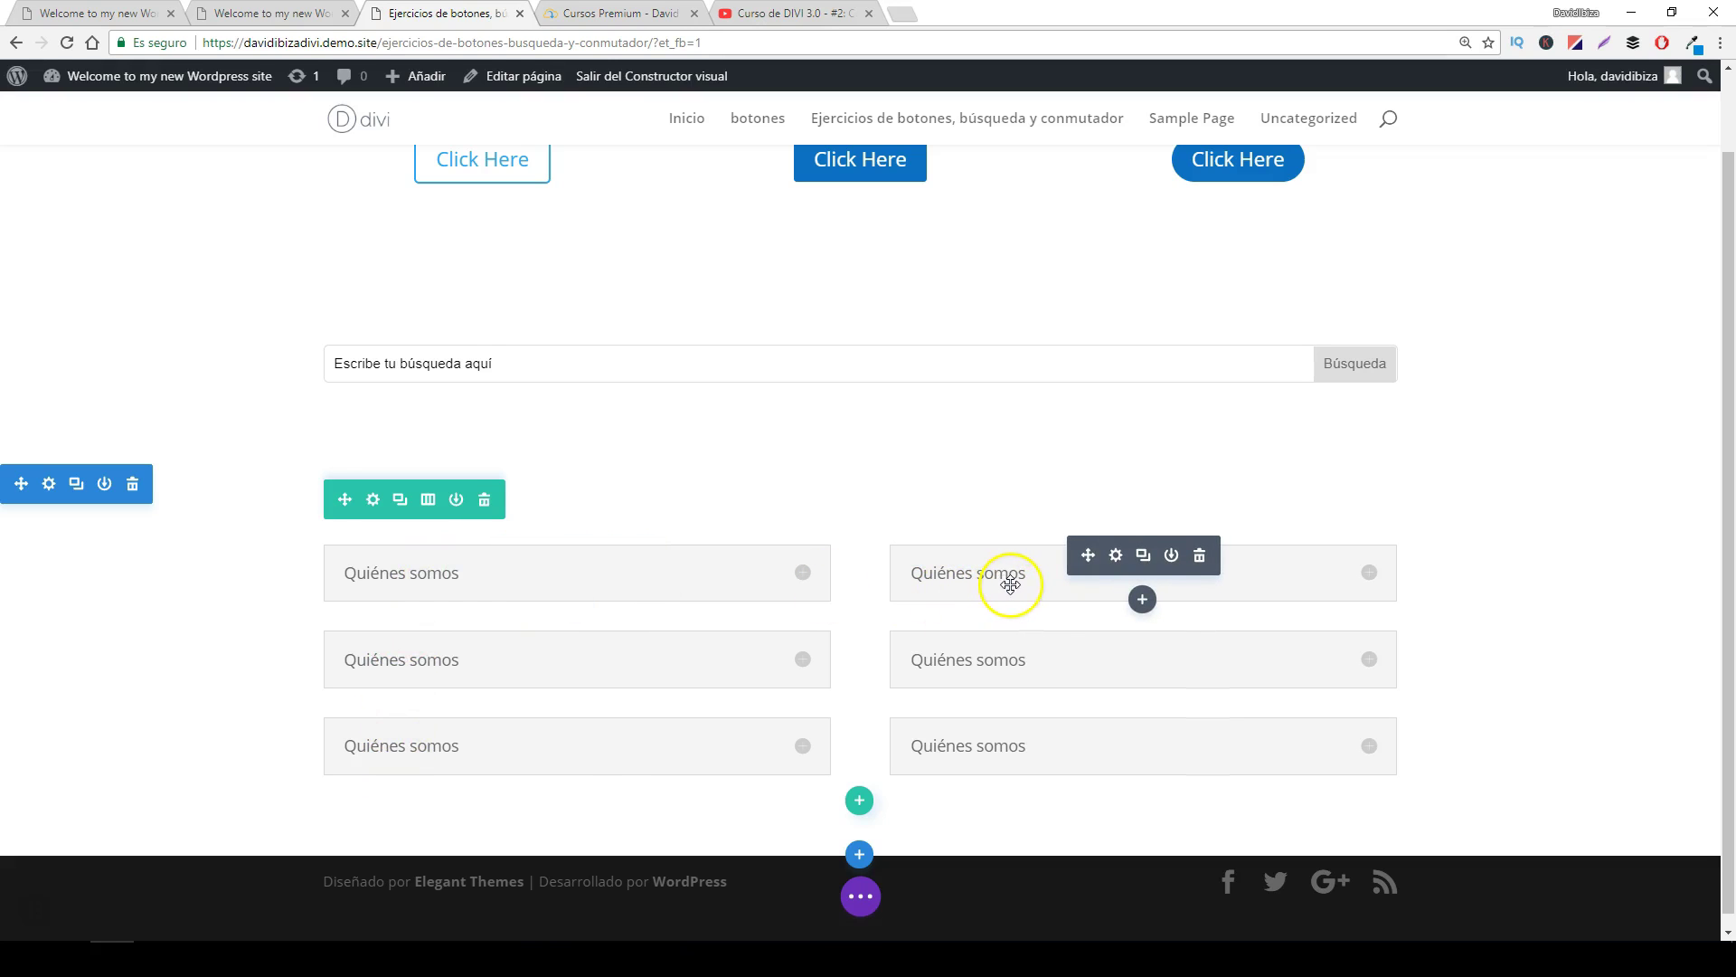
- Open the settings of the second column's first toggle and expand its Estado options
click(1119, 556)
scroll(927, 586, down, 5)
scroll(927, 586, down, 5)
scroll(823, 561, up, 2)
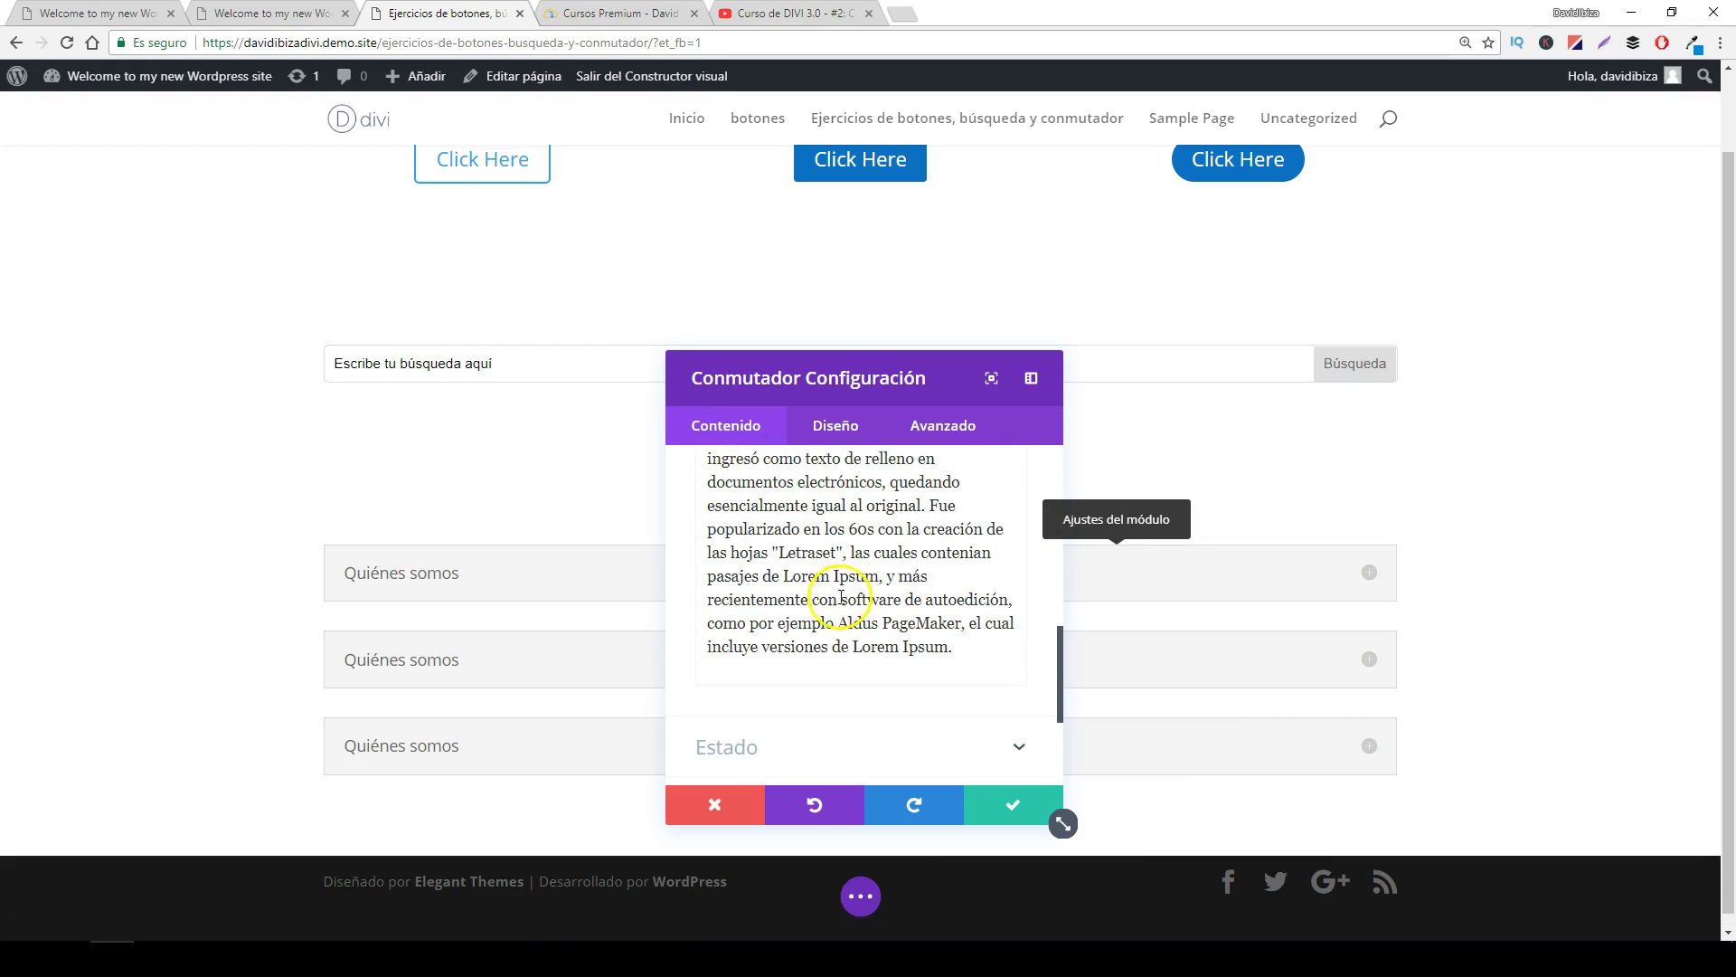
scroll(874, 589, down, 2)
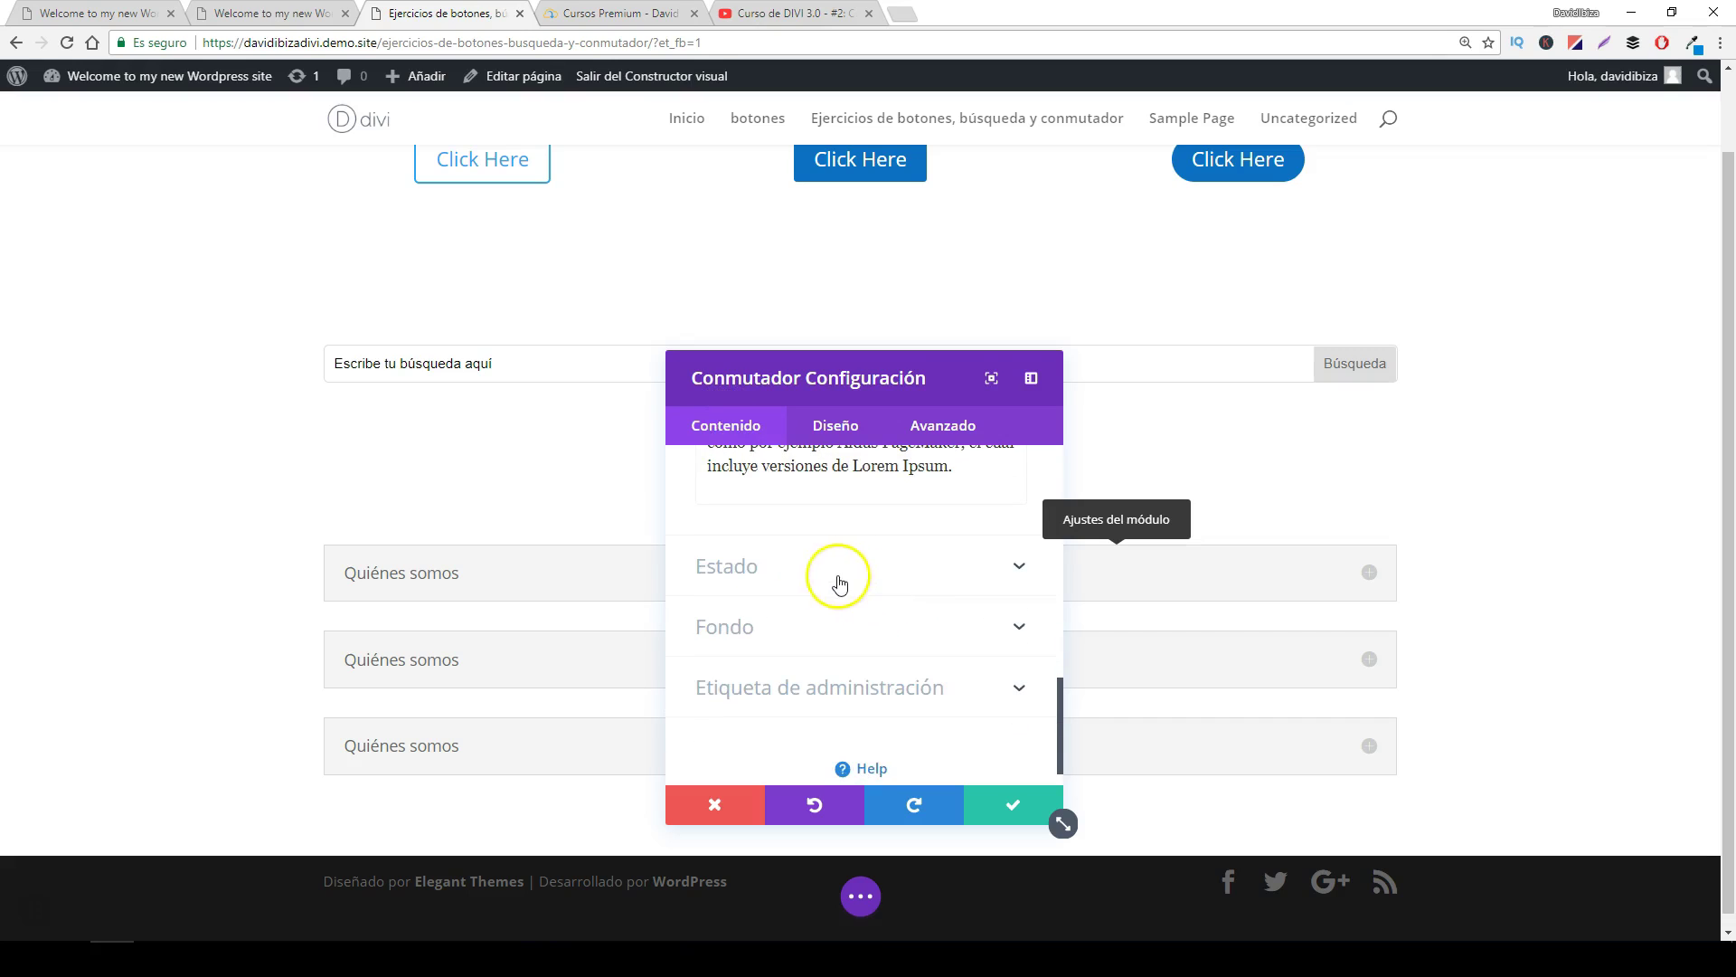
click(1016, 567)
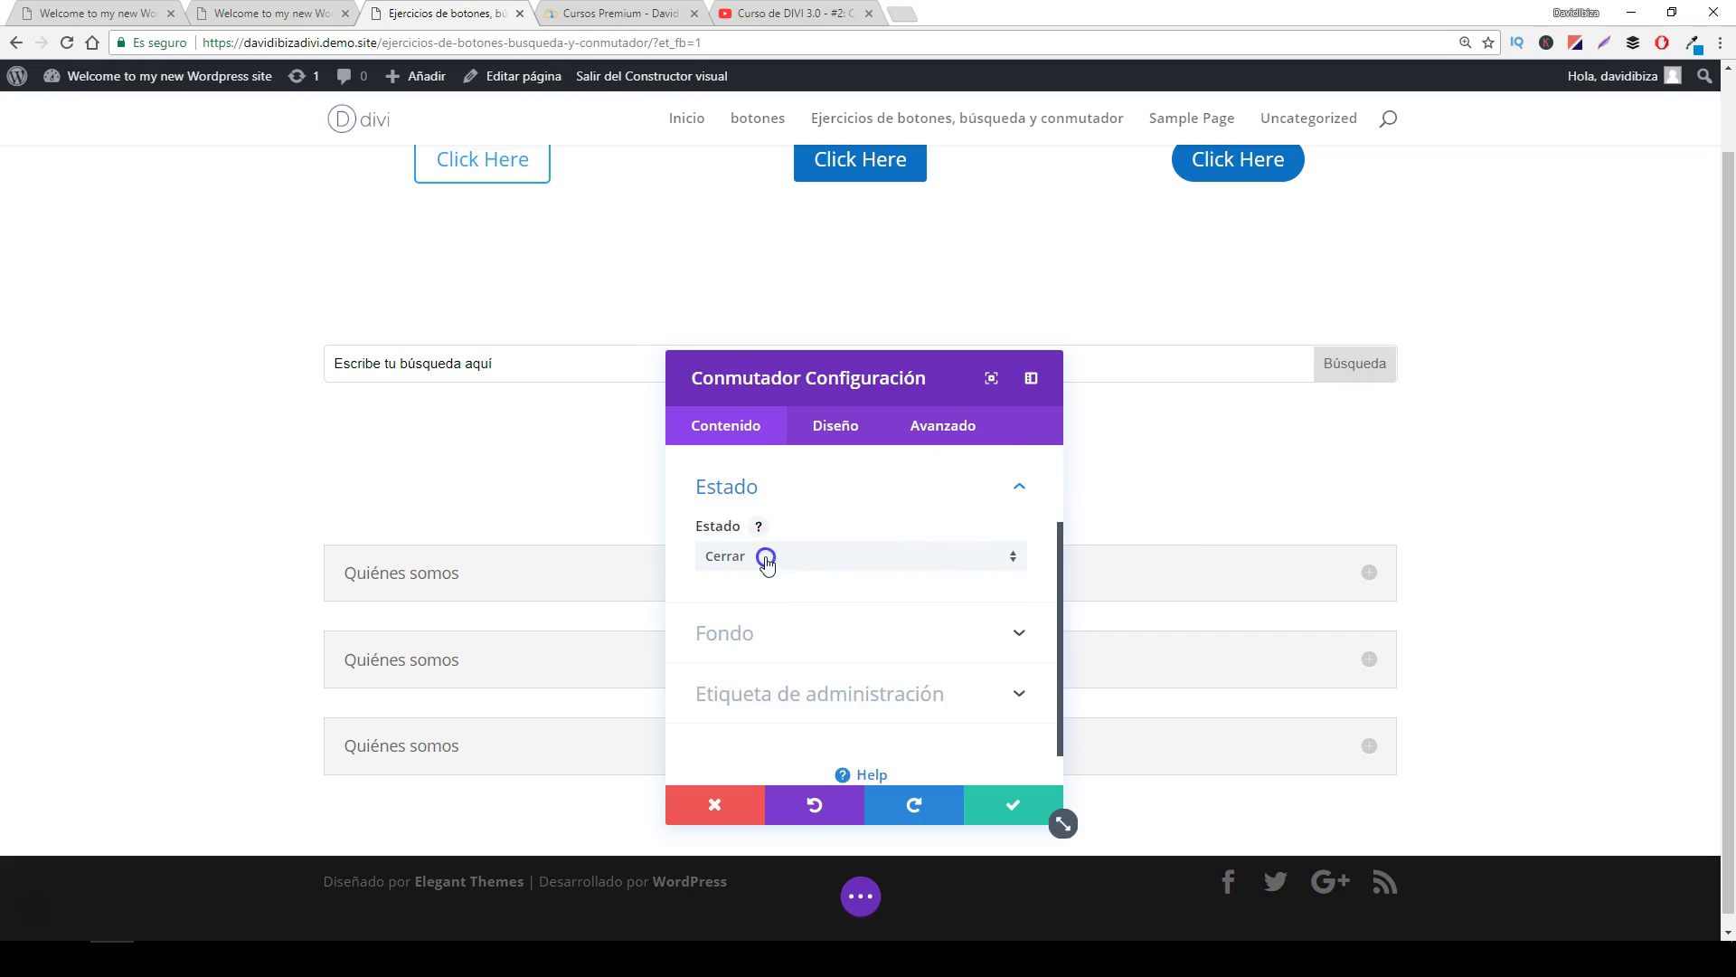
- Try the Abrir state on the second column's first toggle and return it to Cerrar
click(766, 559)
click(760, 604)
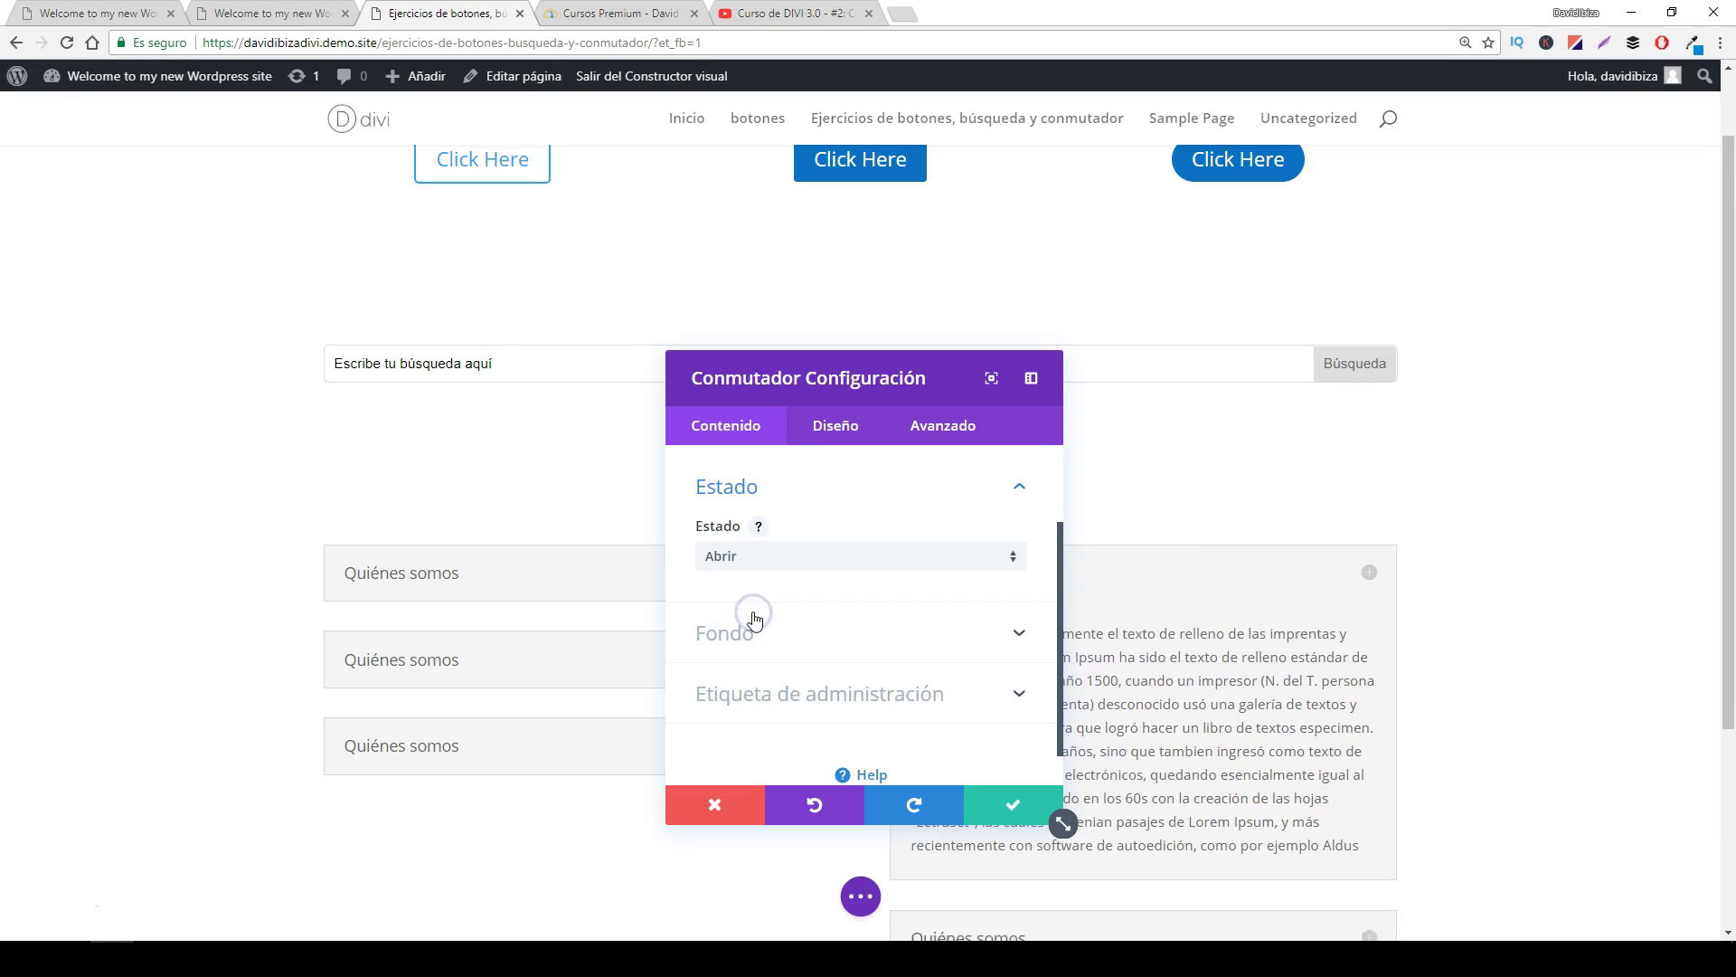
click(782, 568)
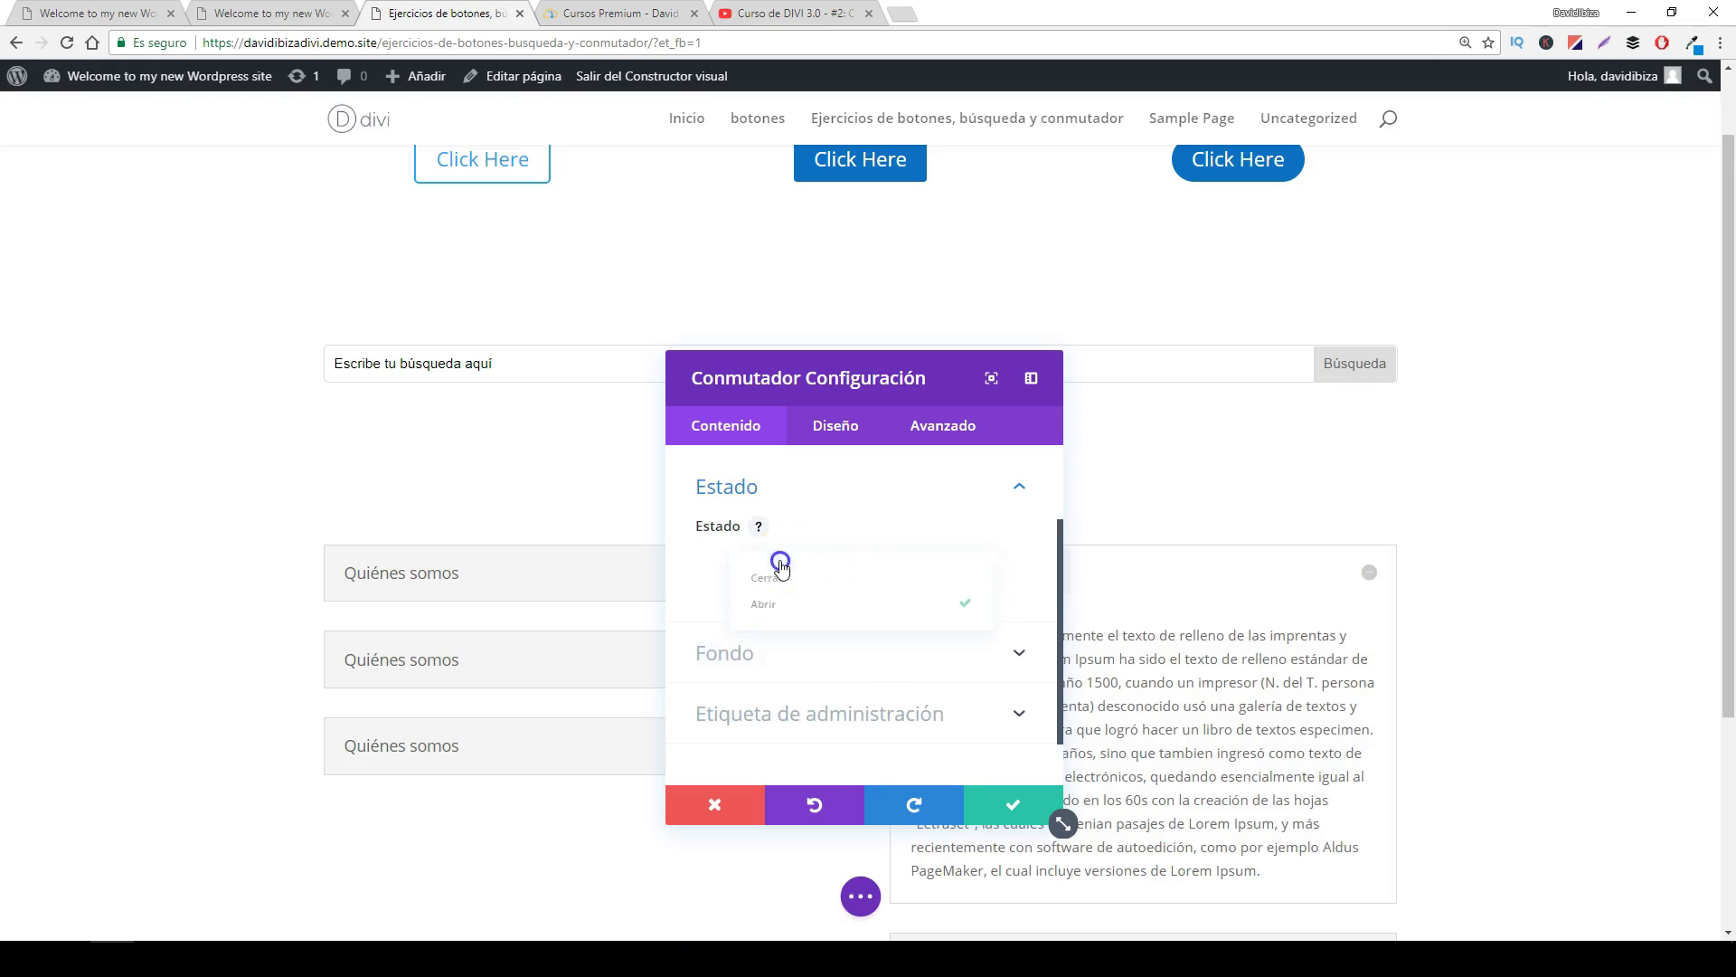
click(775, 573)
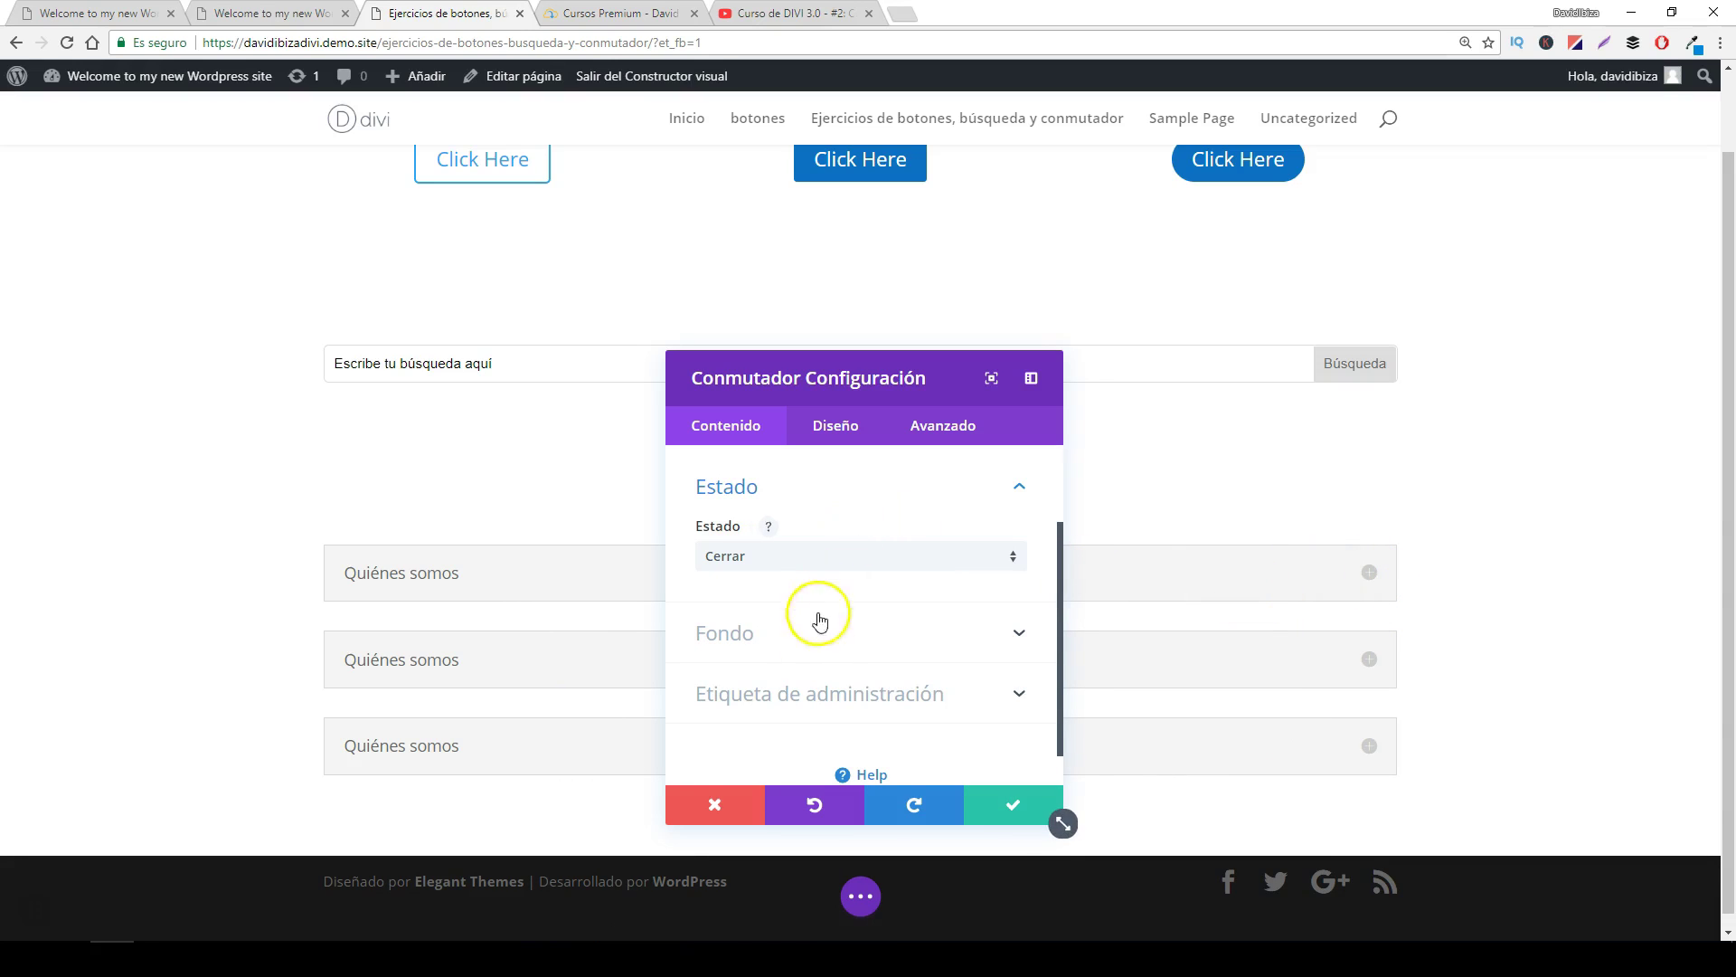
- Try an orange #e09900 background colour on the toggle, remove it and collapse the Fondo options
click(805, 644)
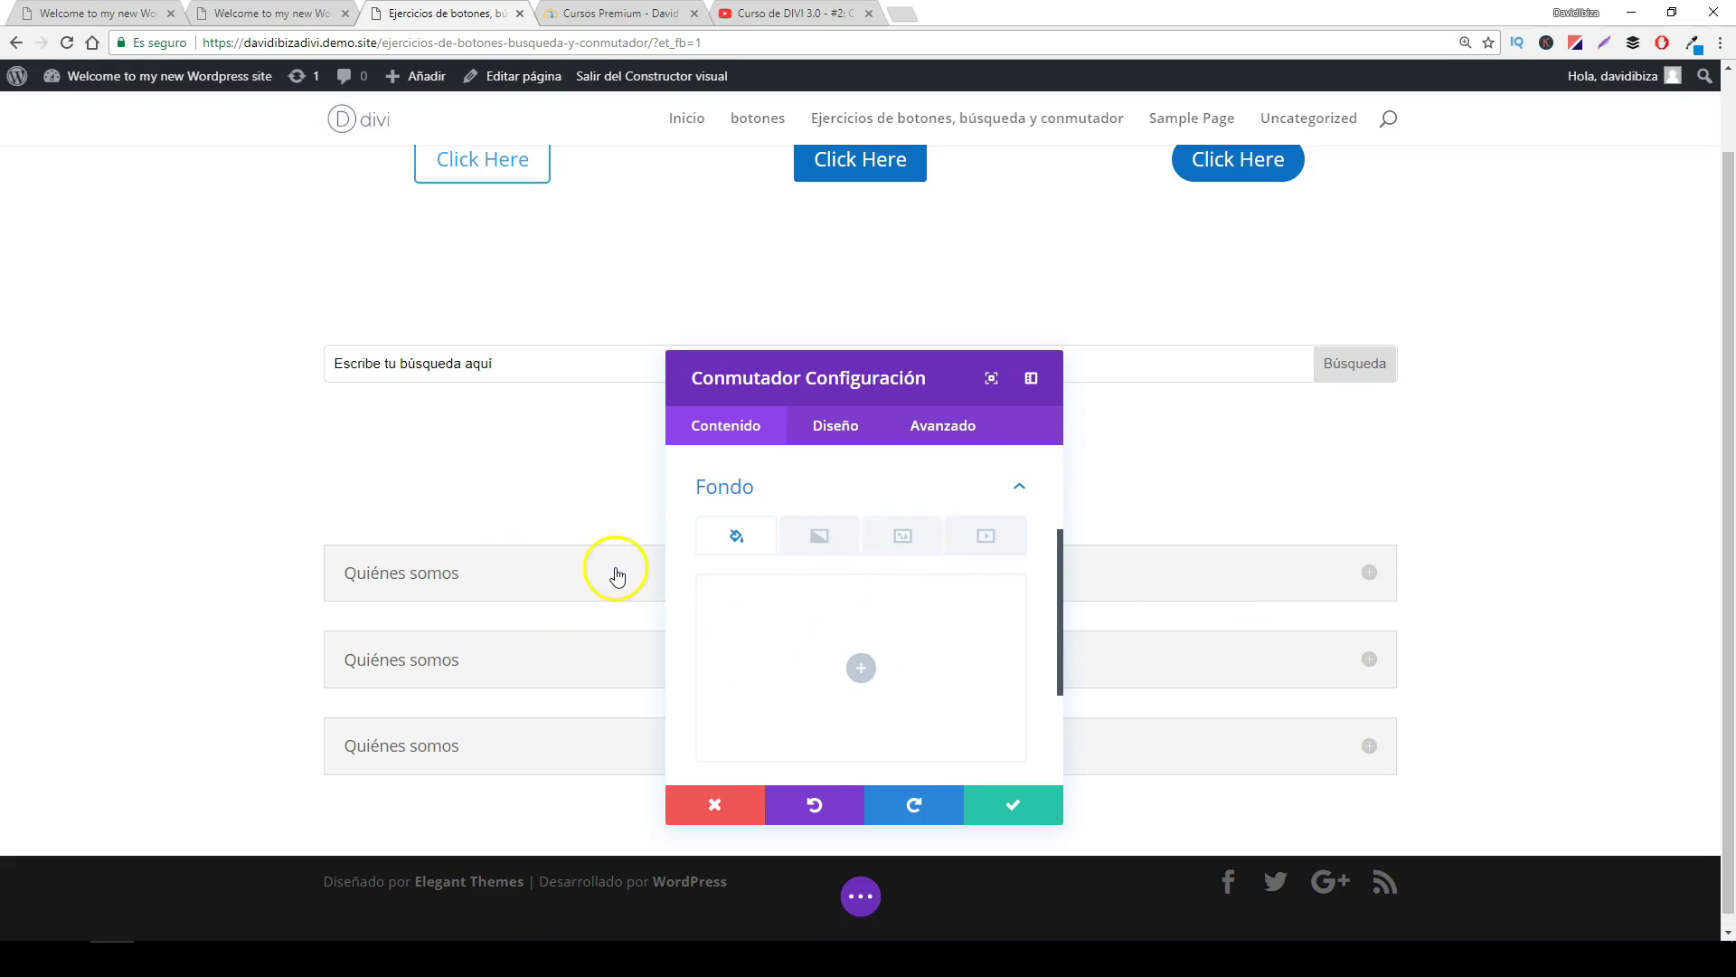
click(864, 673)
click(843, 766)
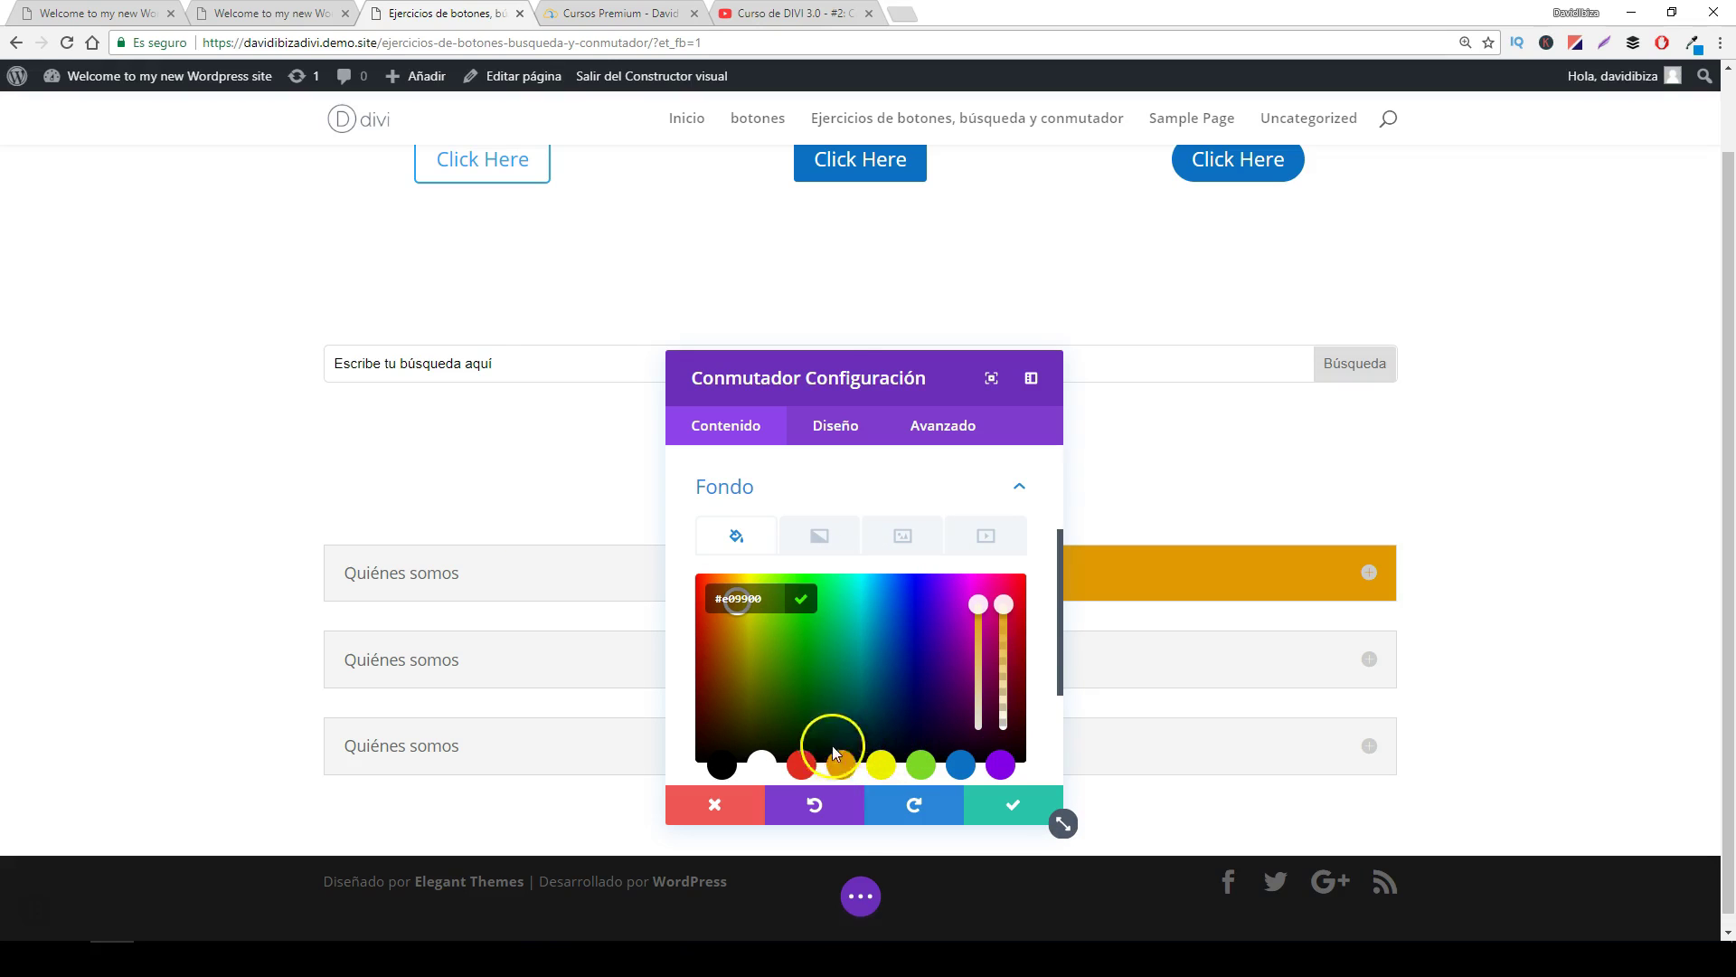
drag(826, 376, 551, 359)
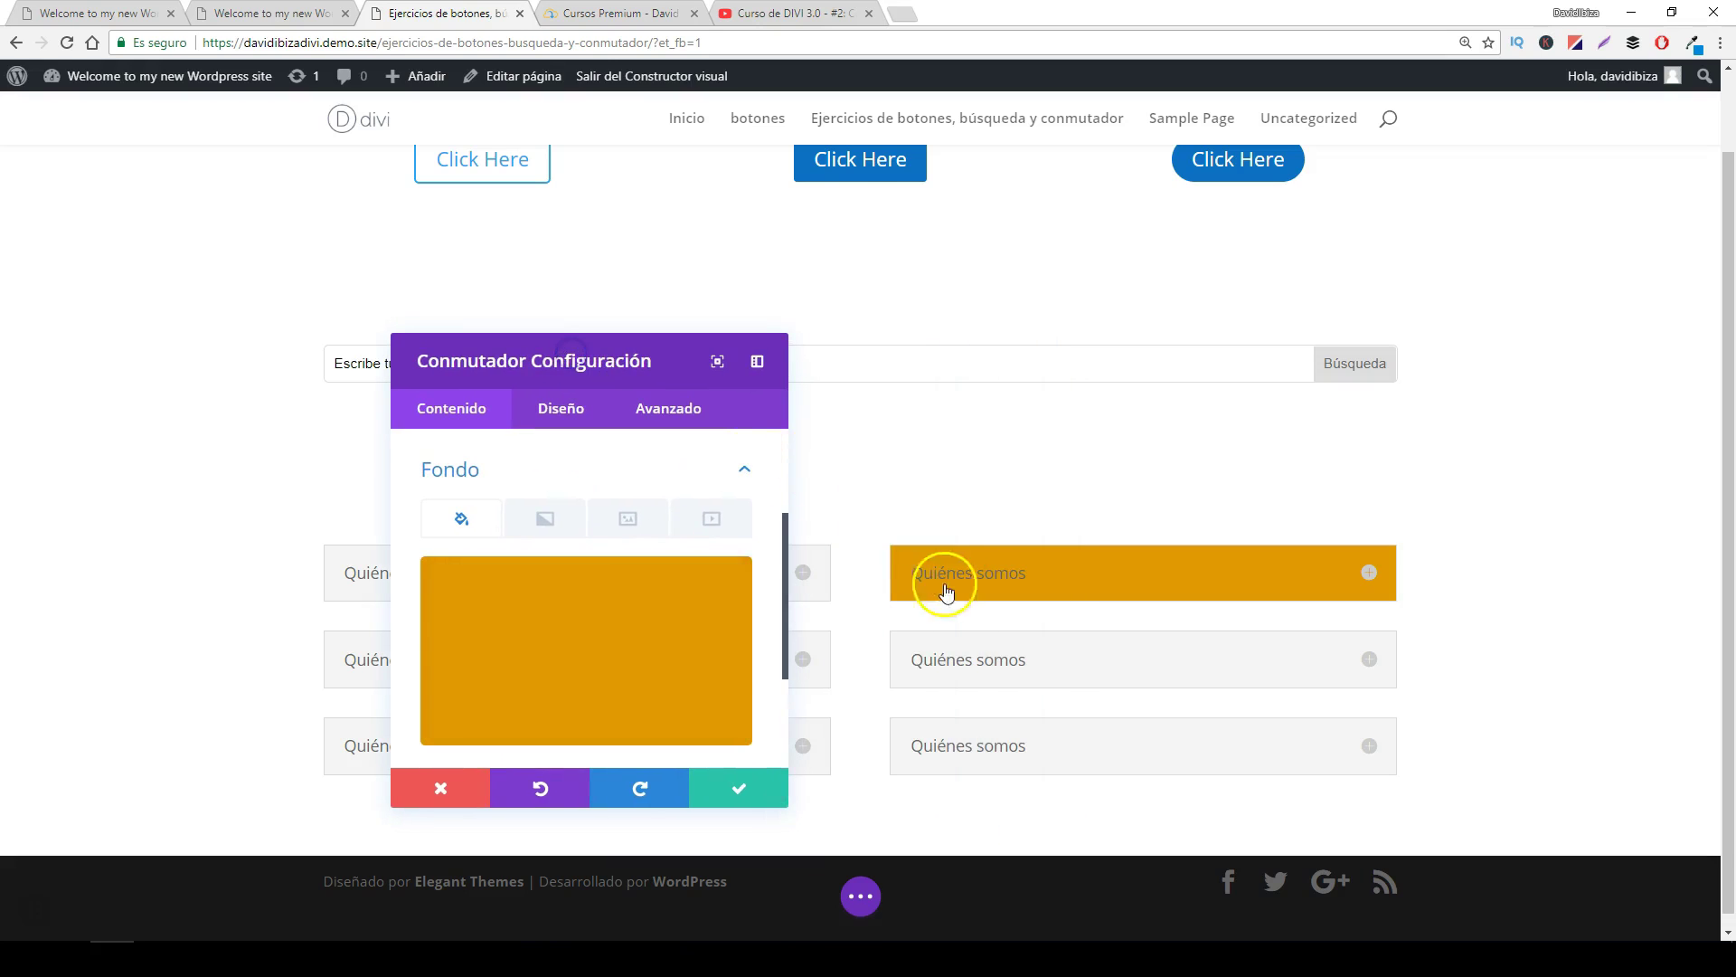
scroll(644, 694, down, 2)
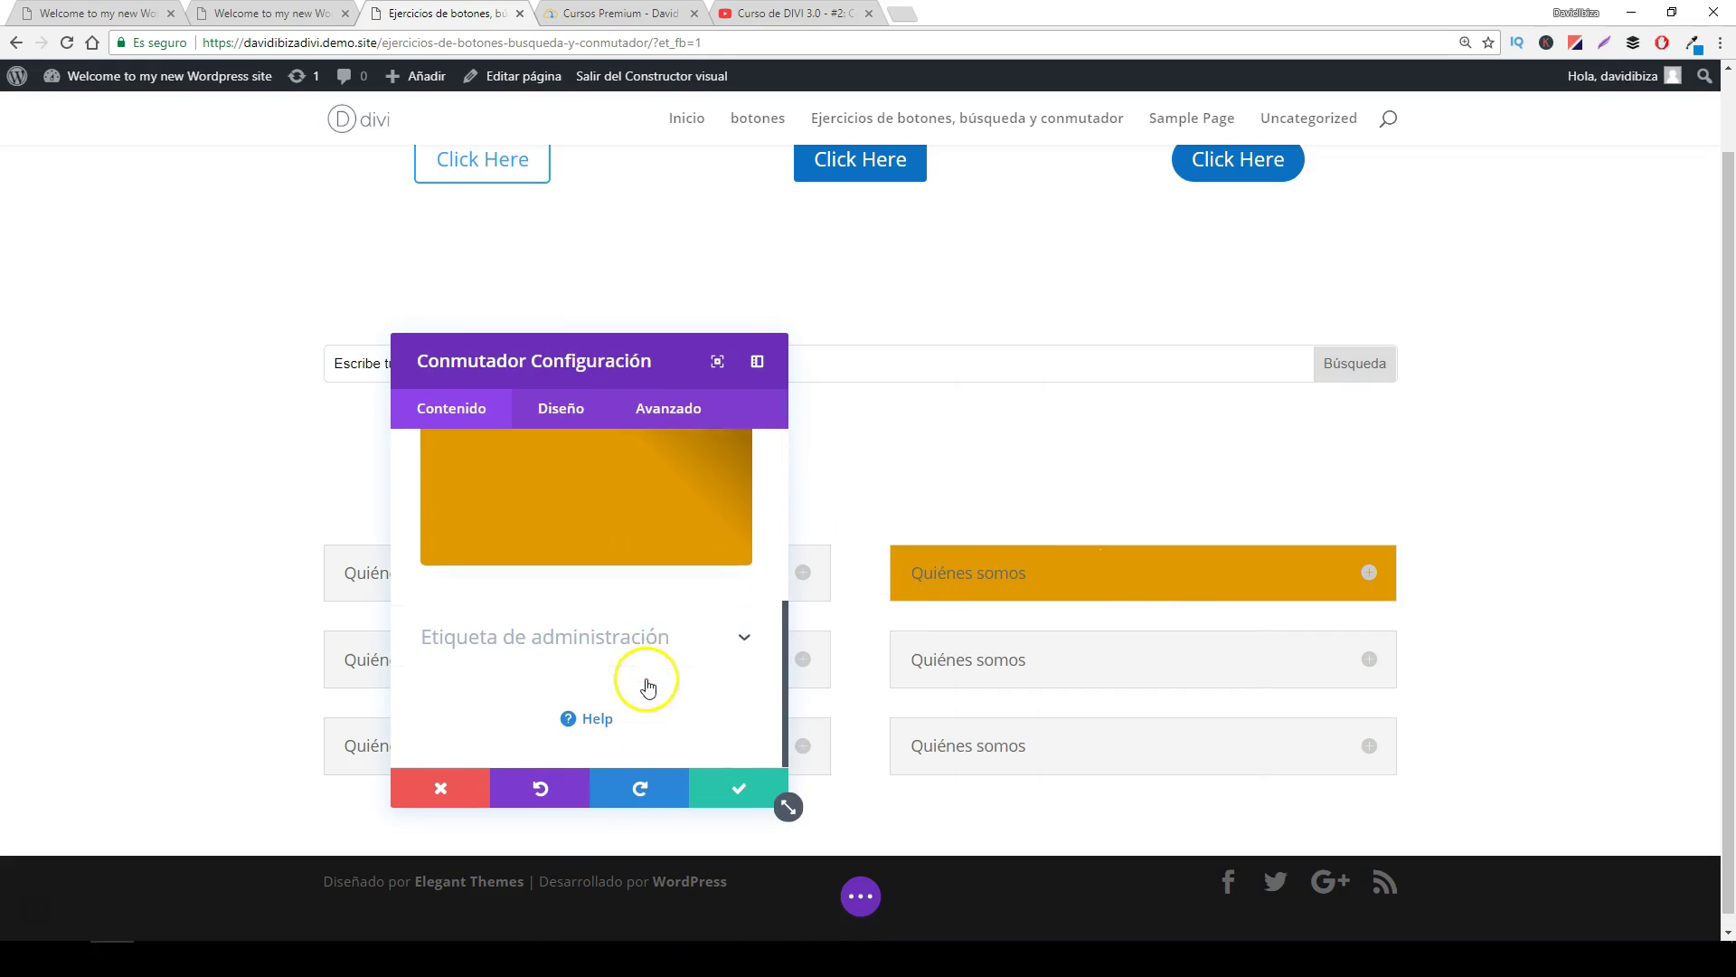
click(593, 507)
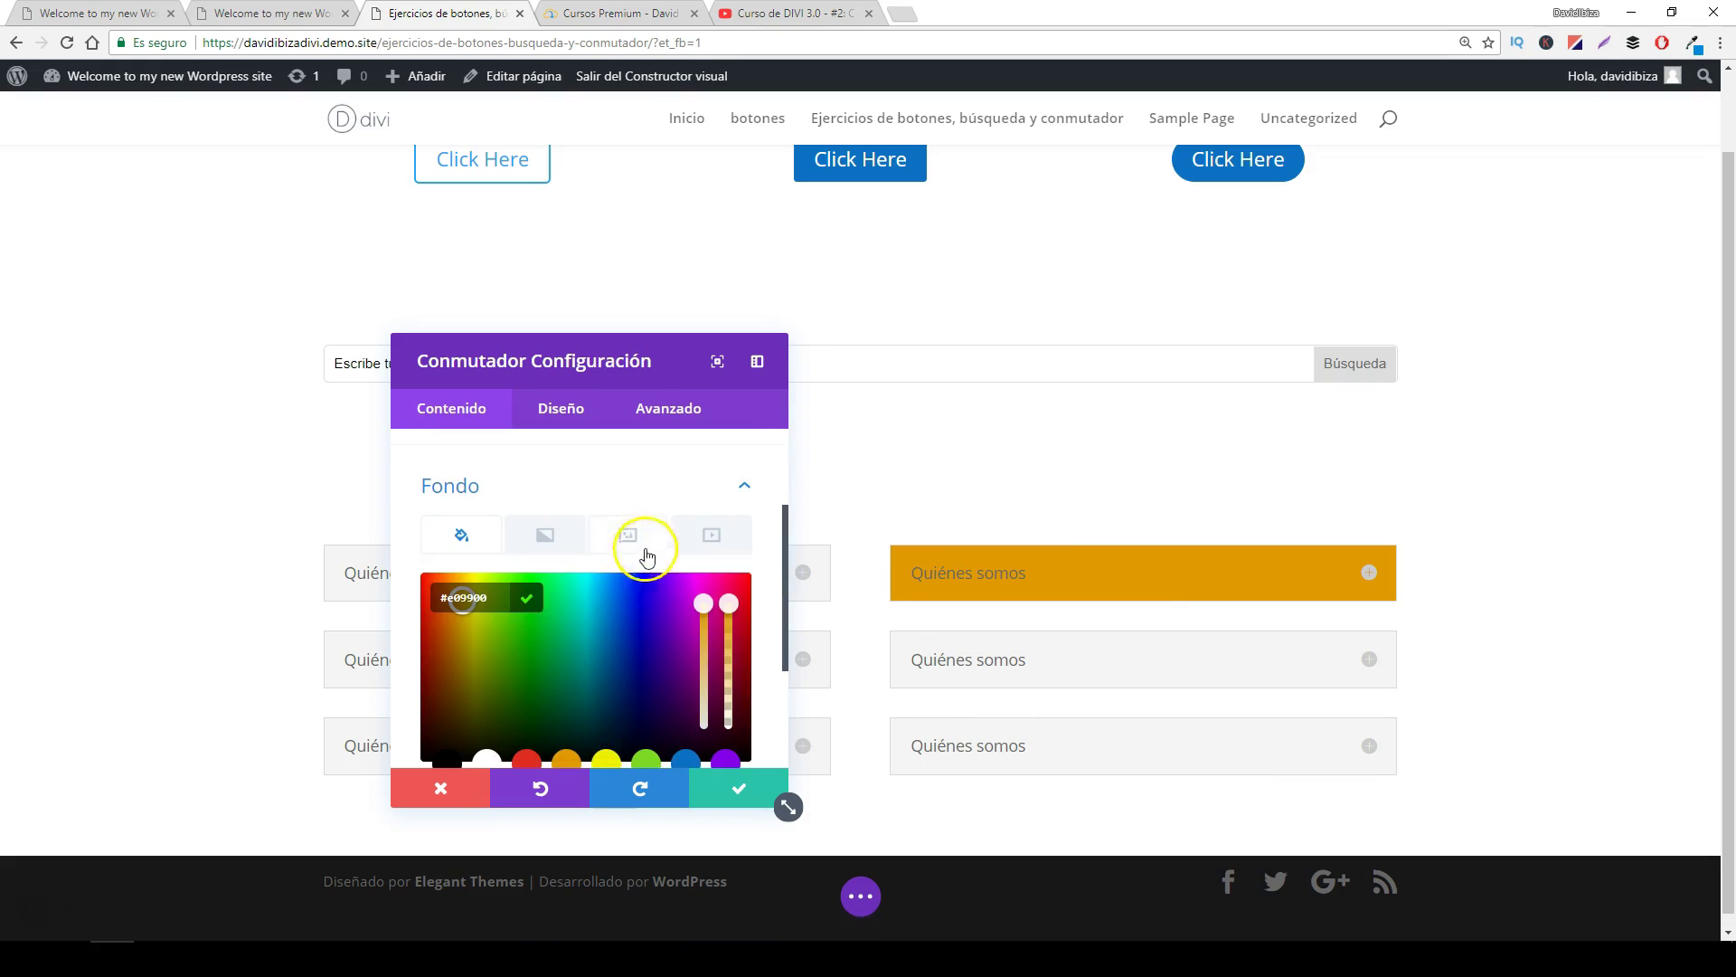
scroll(666, 624, down, 2)
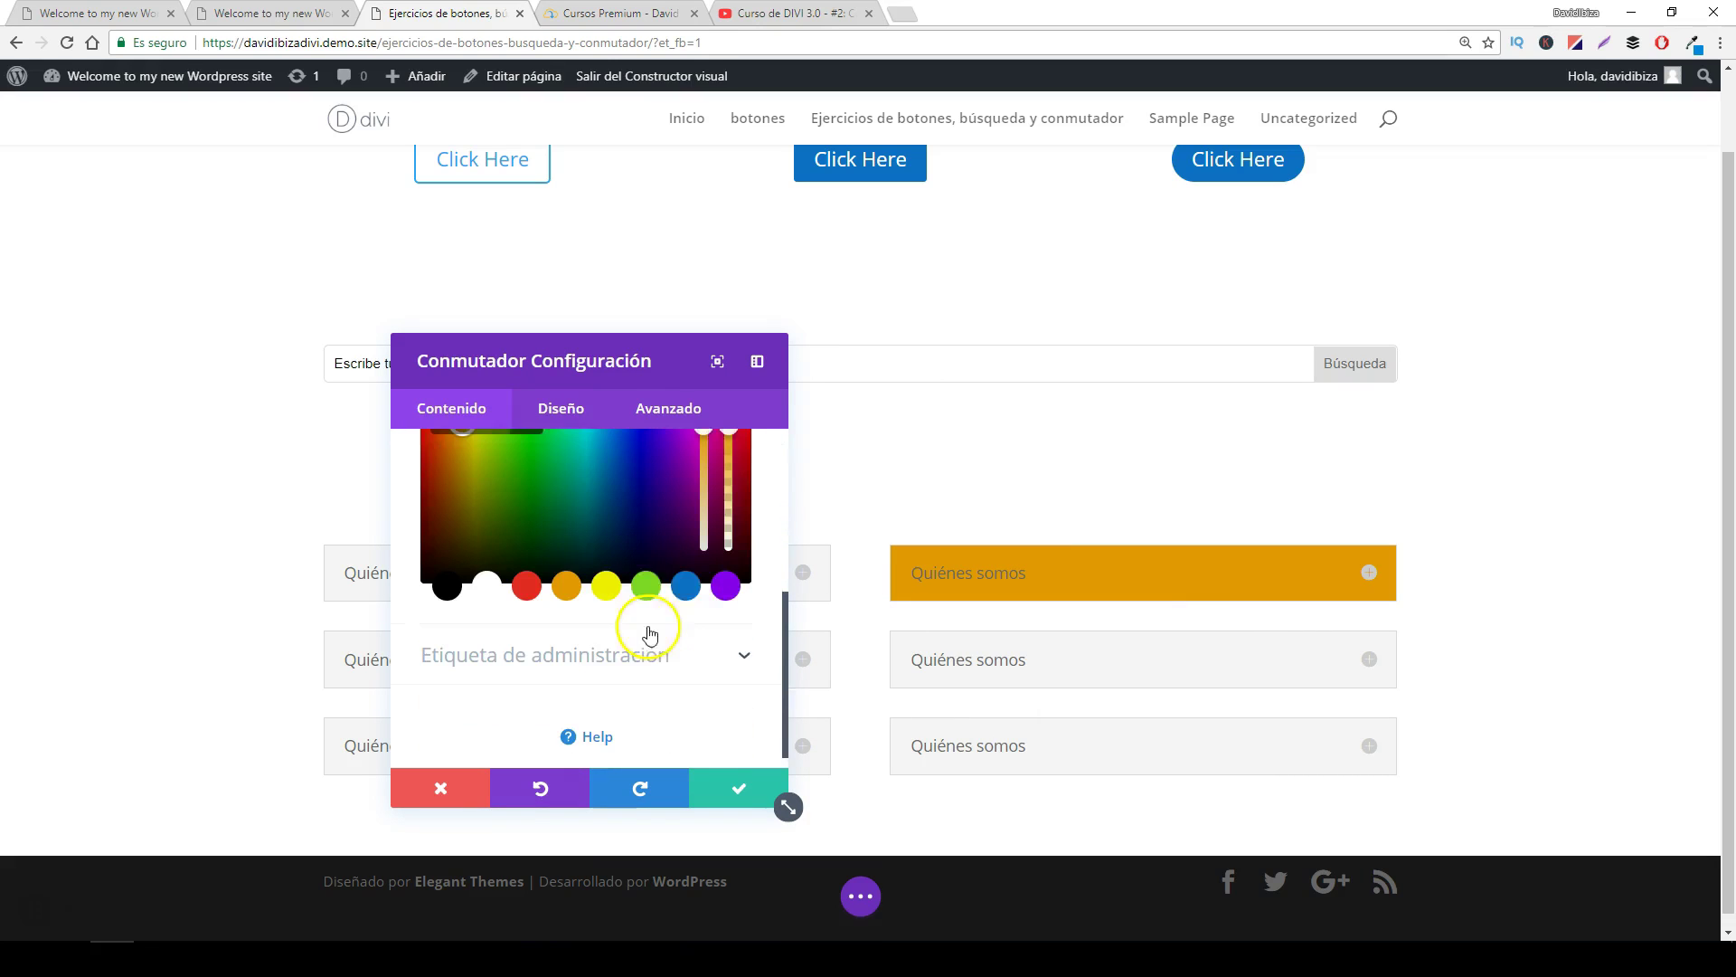
click(769, 513)
scroll(750, 534, up, 1)
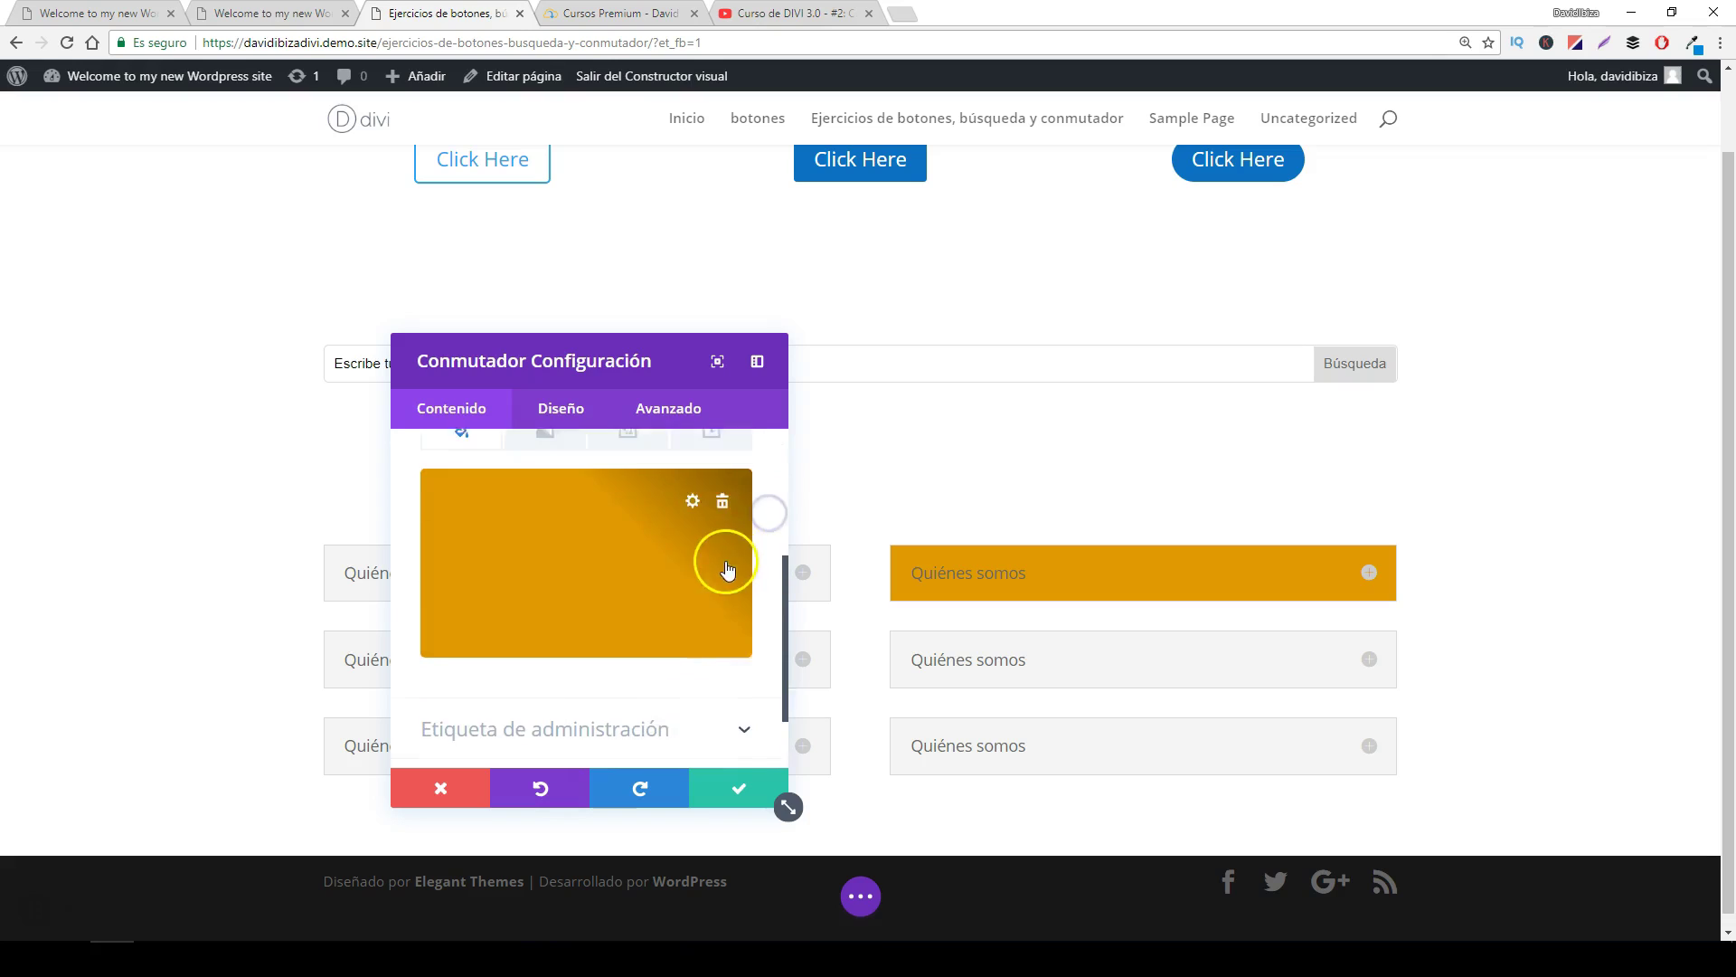
click(723, 516)
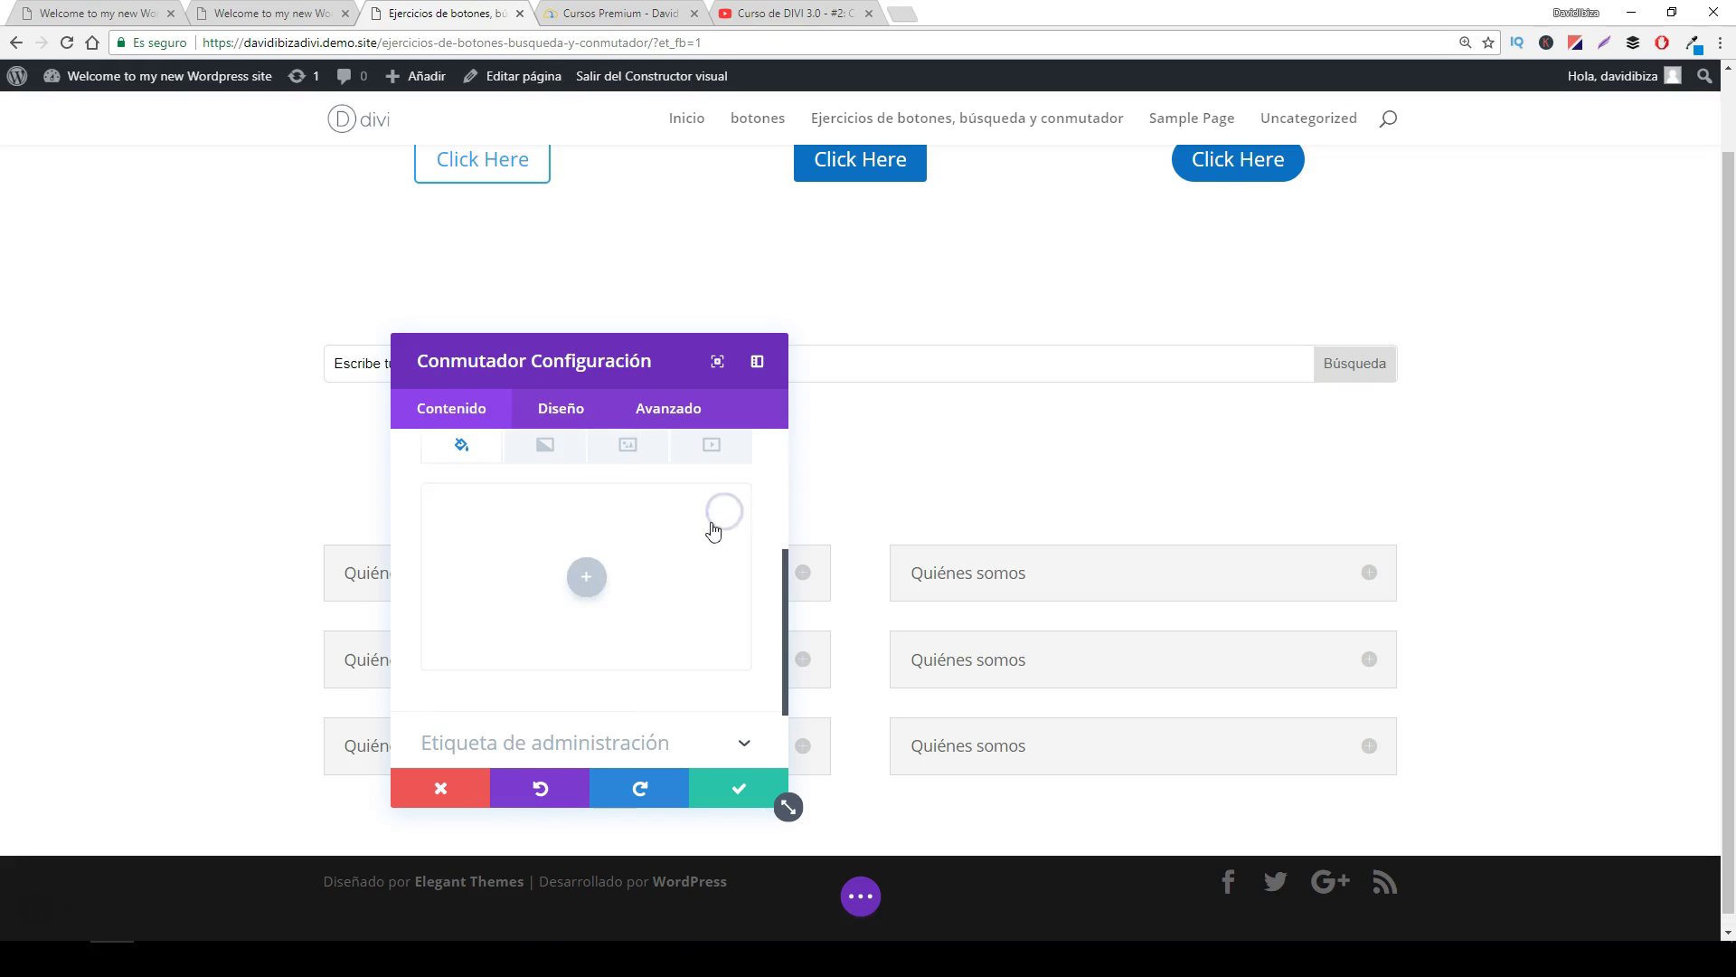
scroll(670, 609, down, 1)
scroll(612, 542, down, 1)
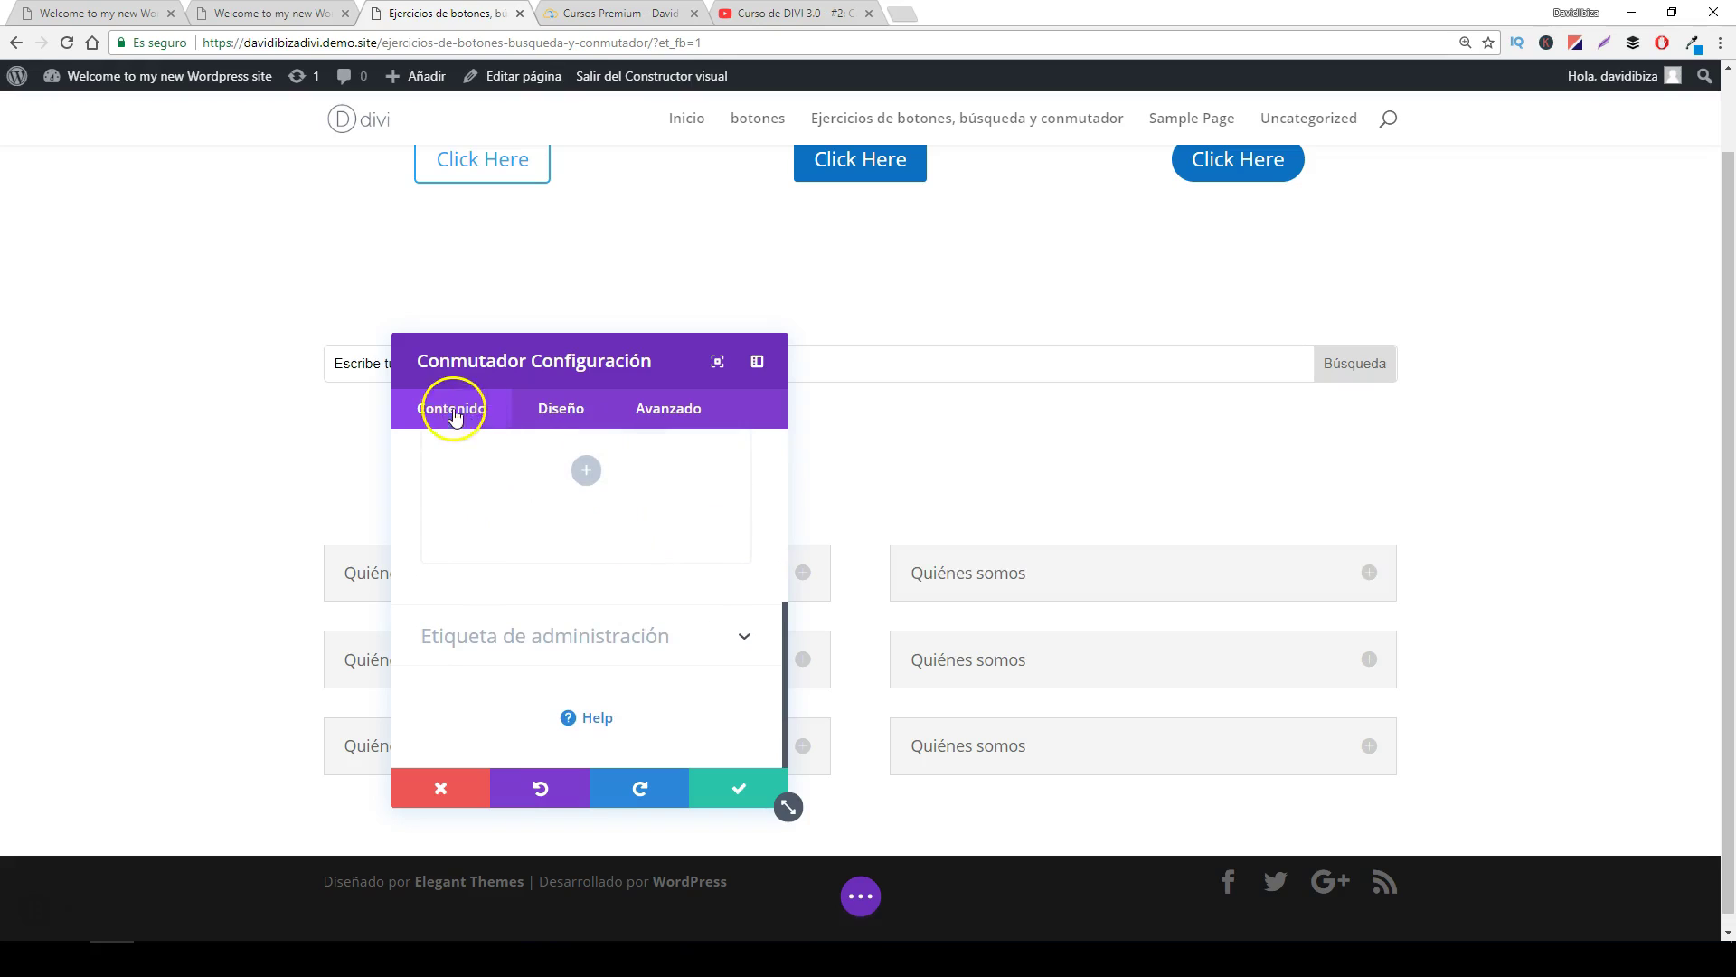
scroll(666, 574, up, 3)
click(742, 642)
- Check the icon colour option in the toggle's design settings and expand the Conmutador colour options
click(558, 409)
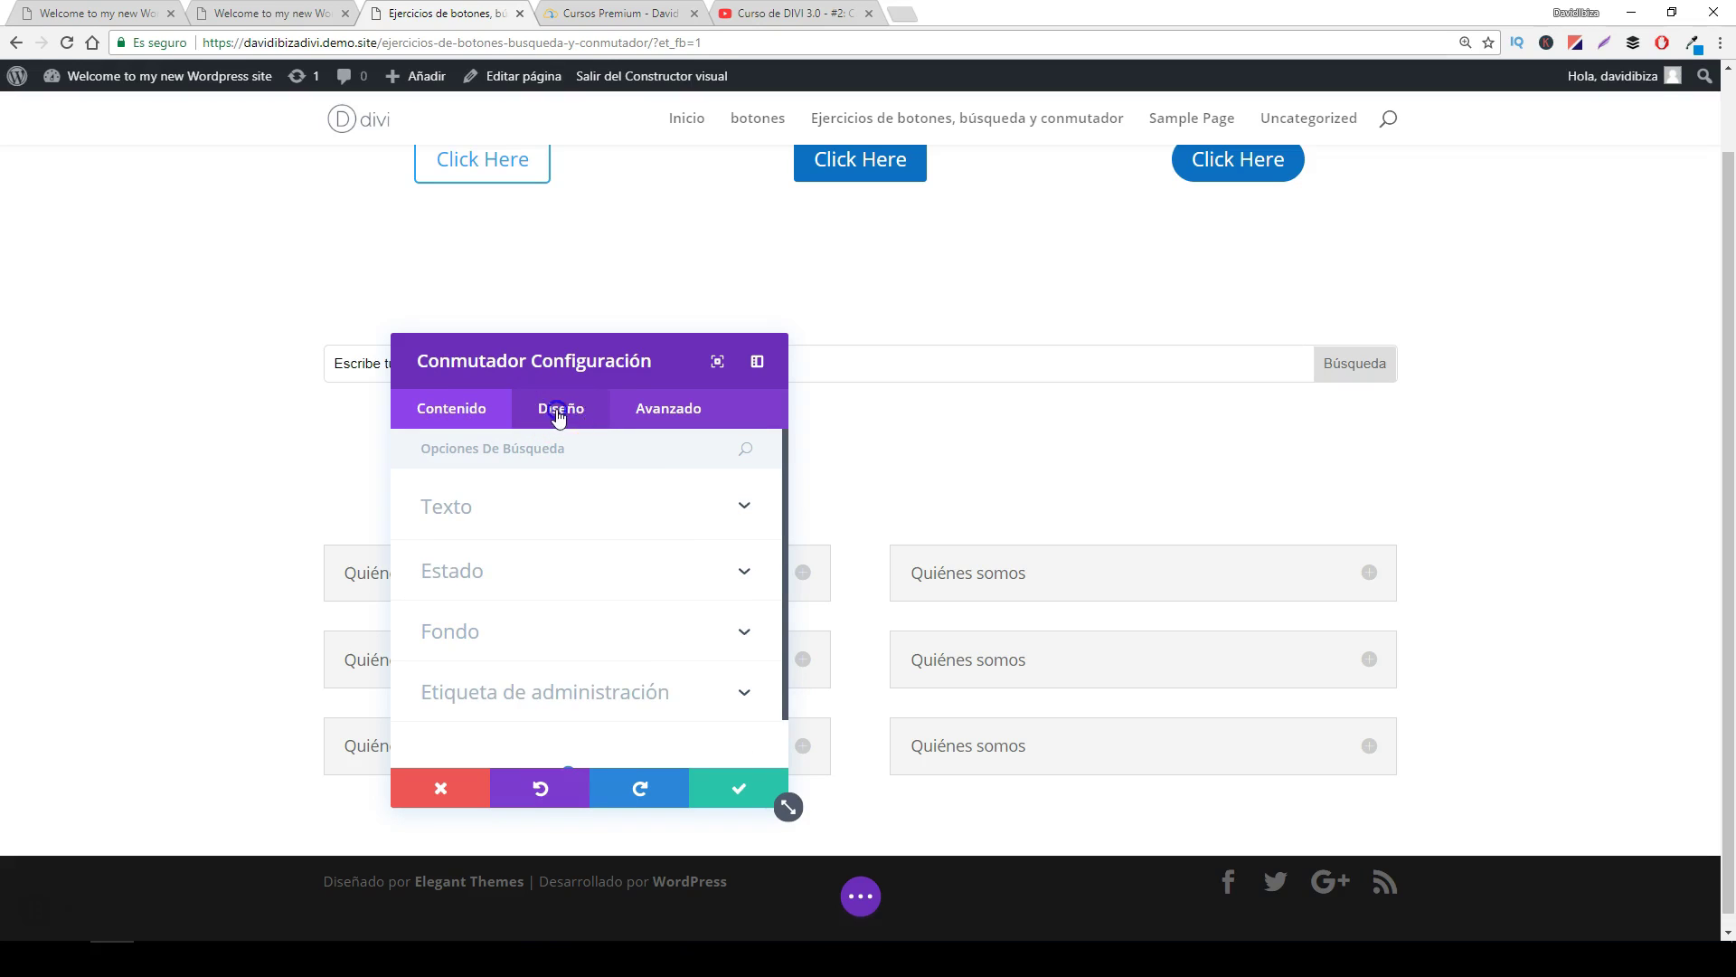
scroll(638, 520, down, 1)
scroll(651, 517, up, 1)
click(744, 509)
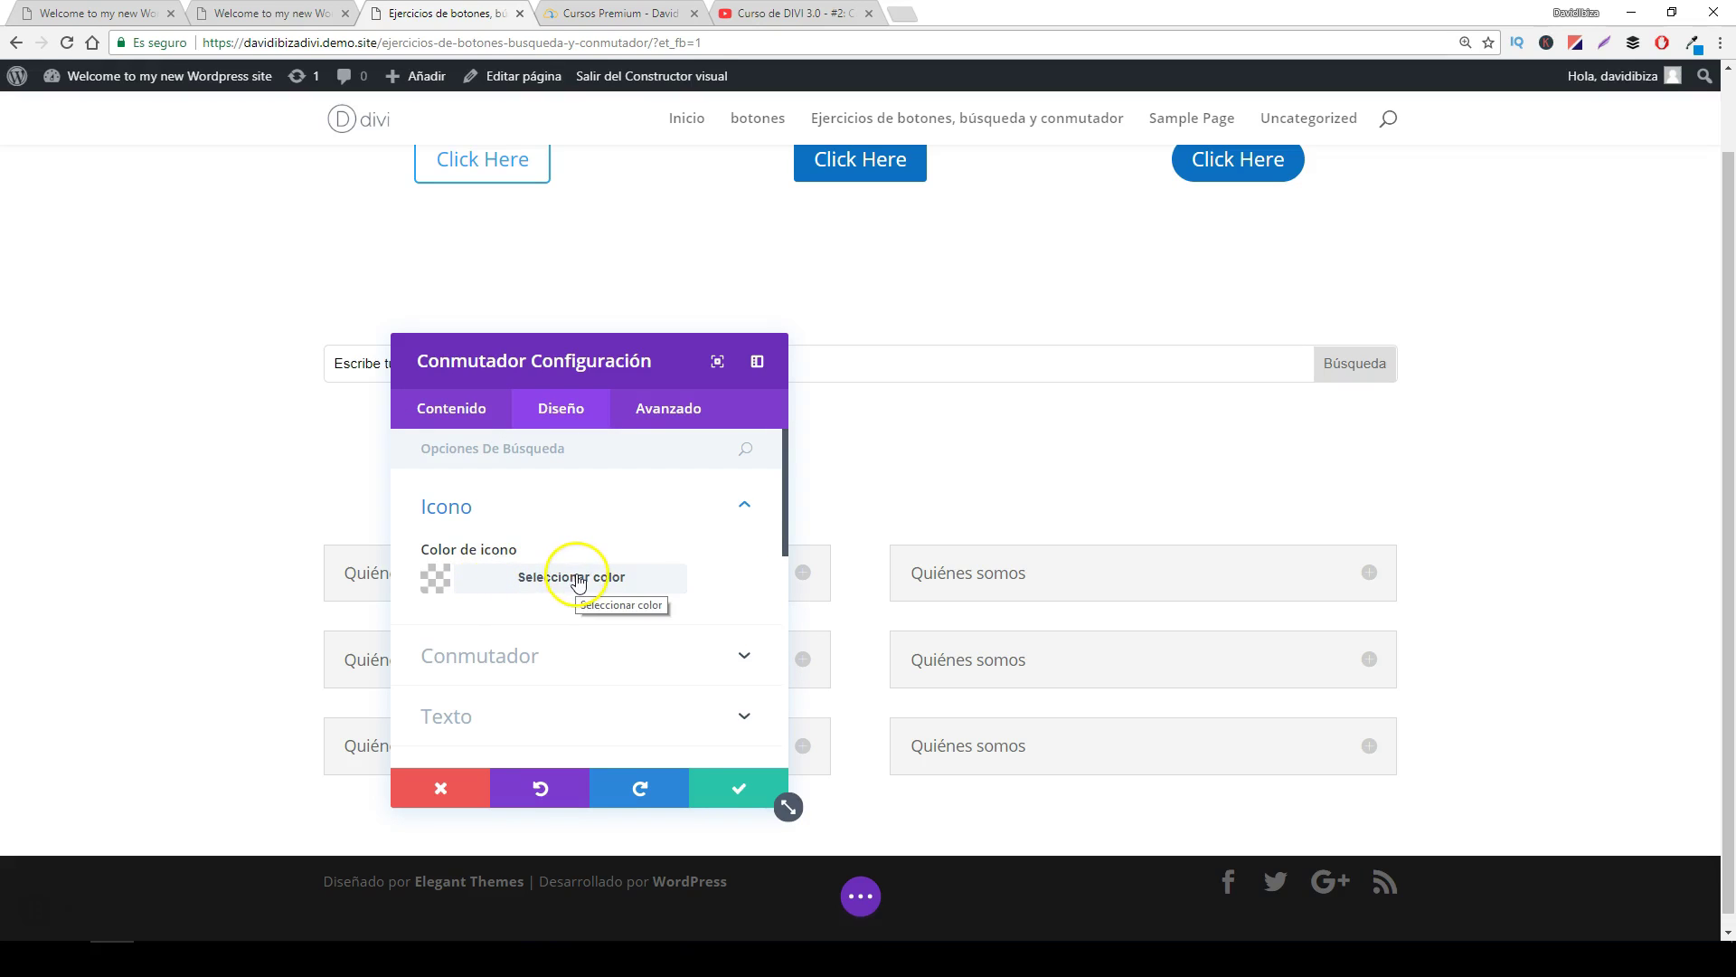
click(745, 505)
click(747, 573)
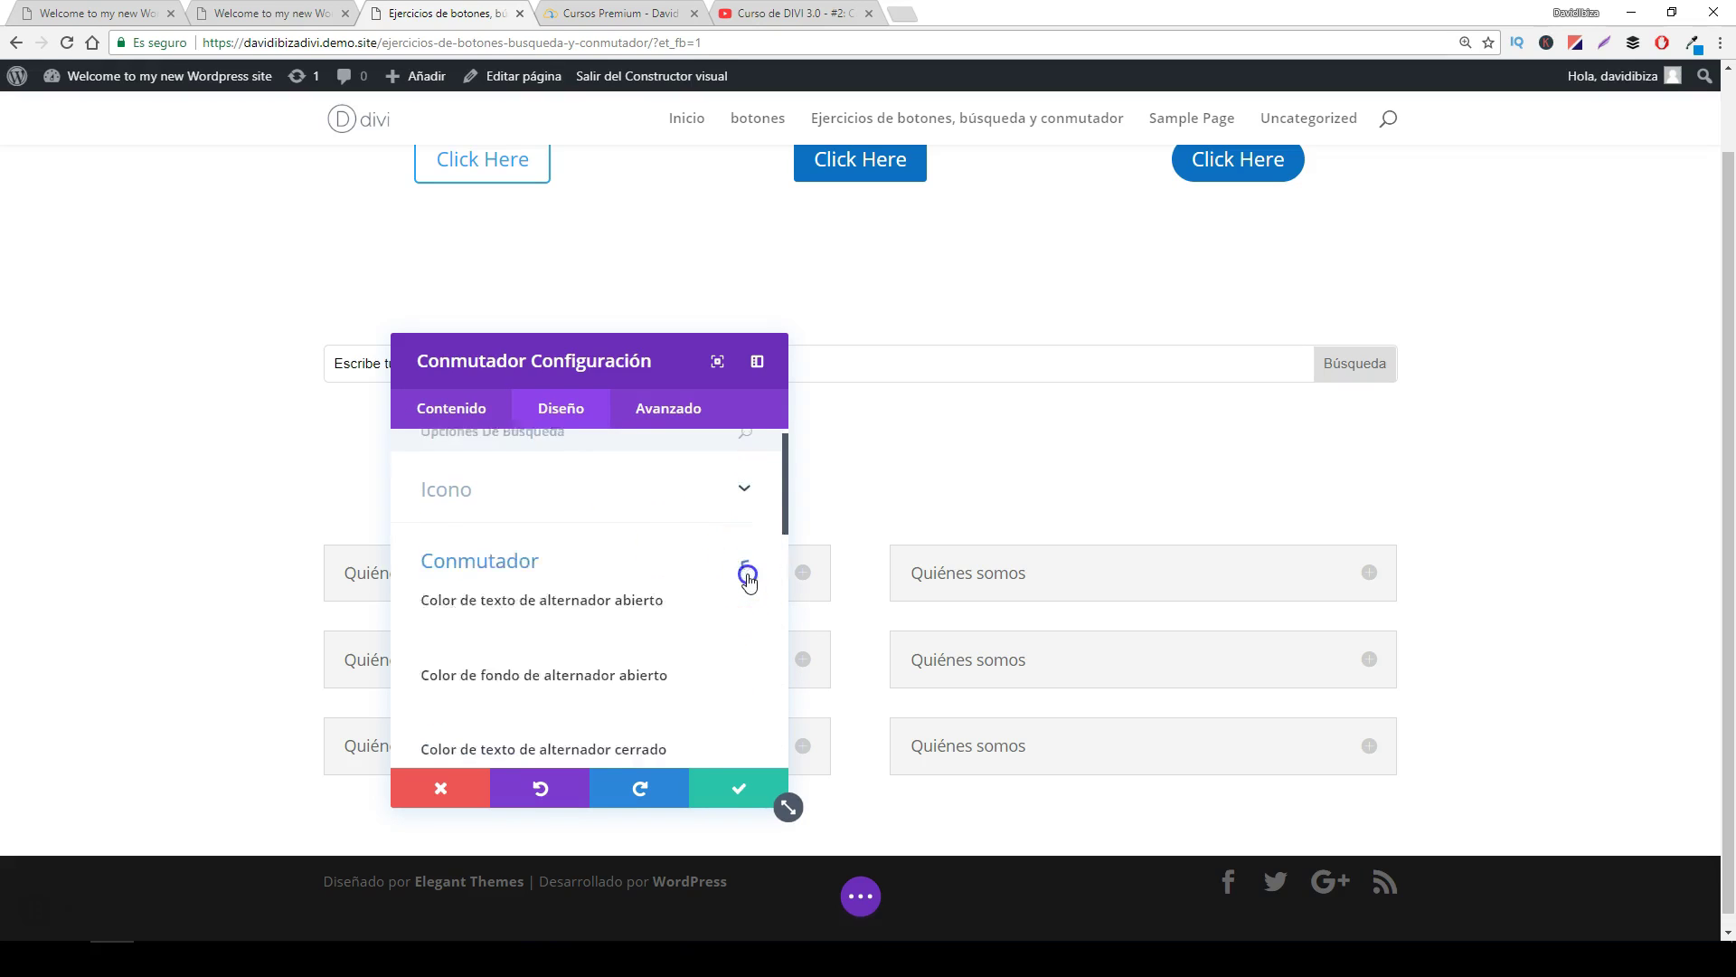
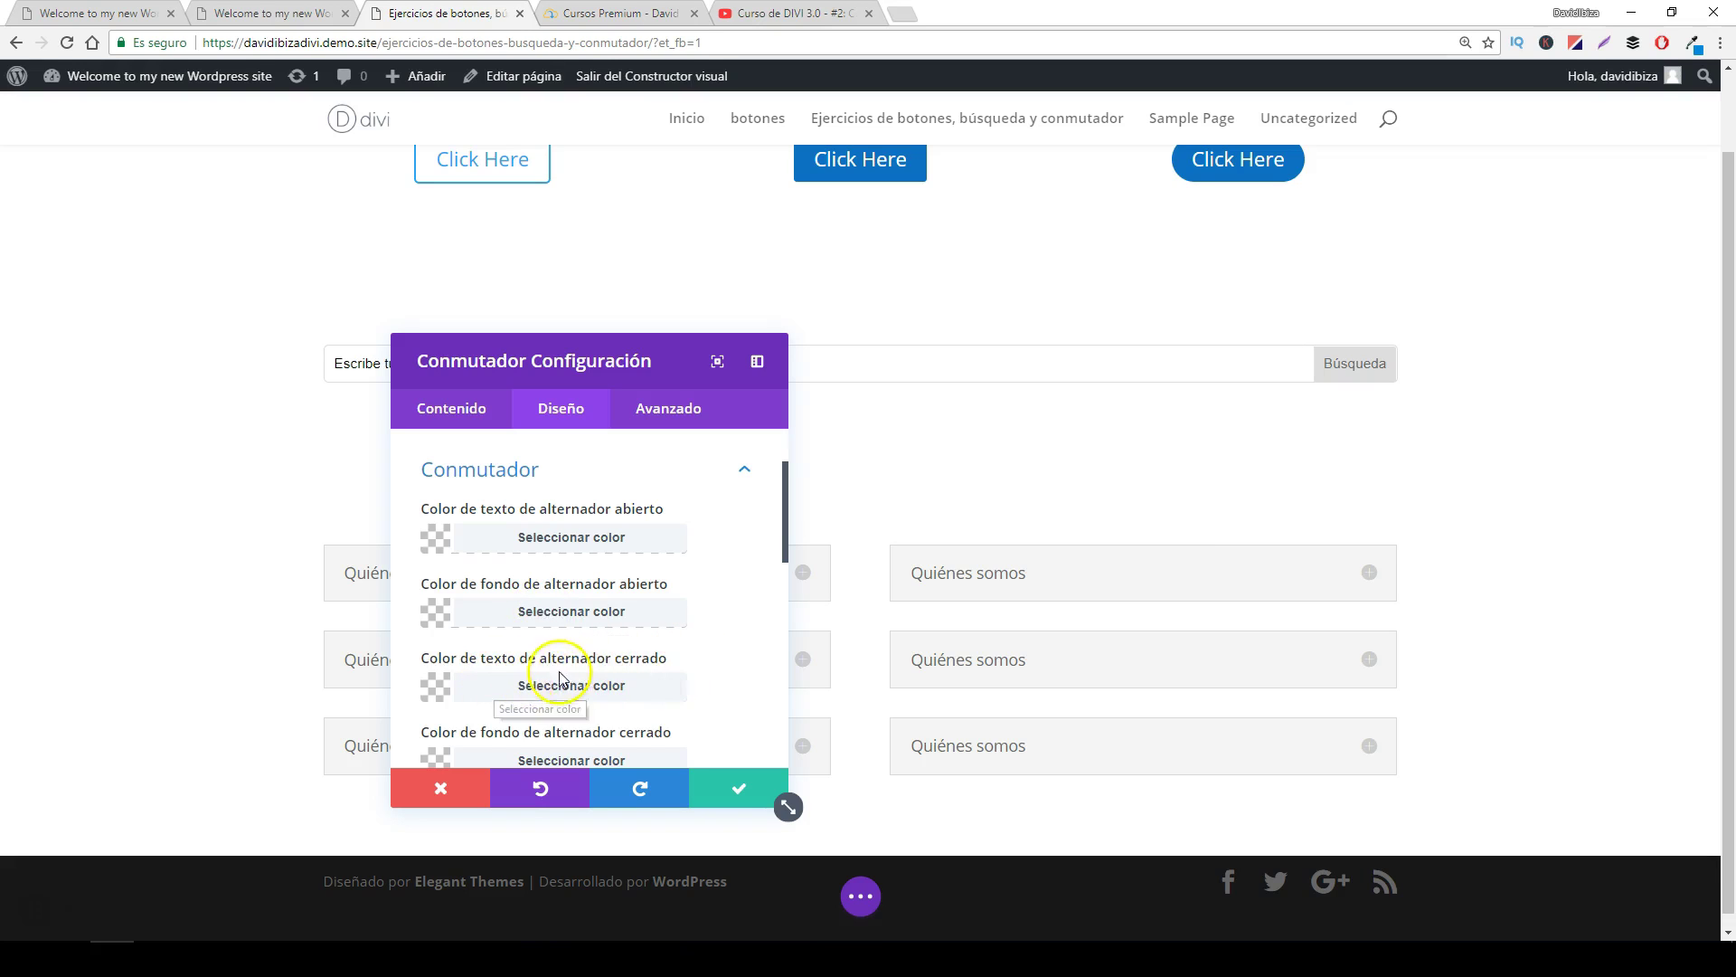
- Try yellow and blue for the closed toggle's text colour and set it to red #e02b20
click(522, 683)
scroll(606, 705, down, 2)
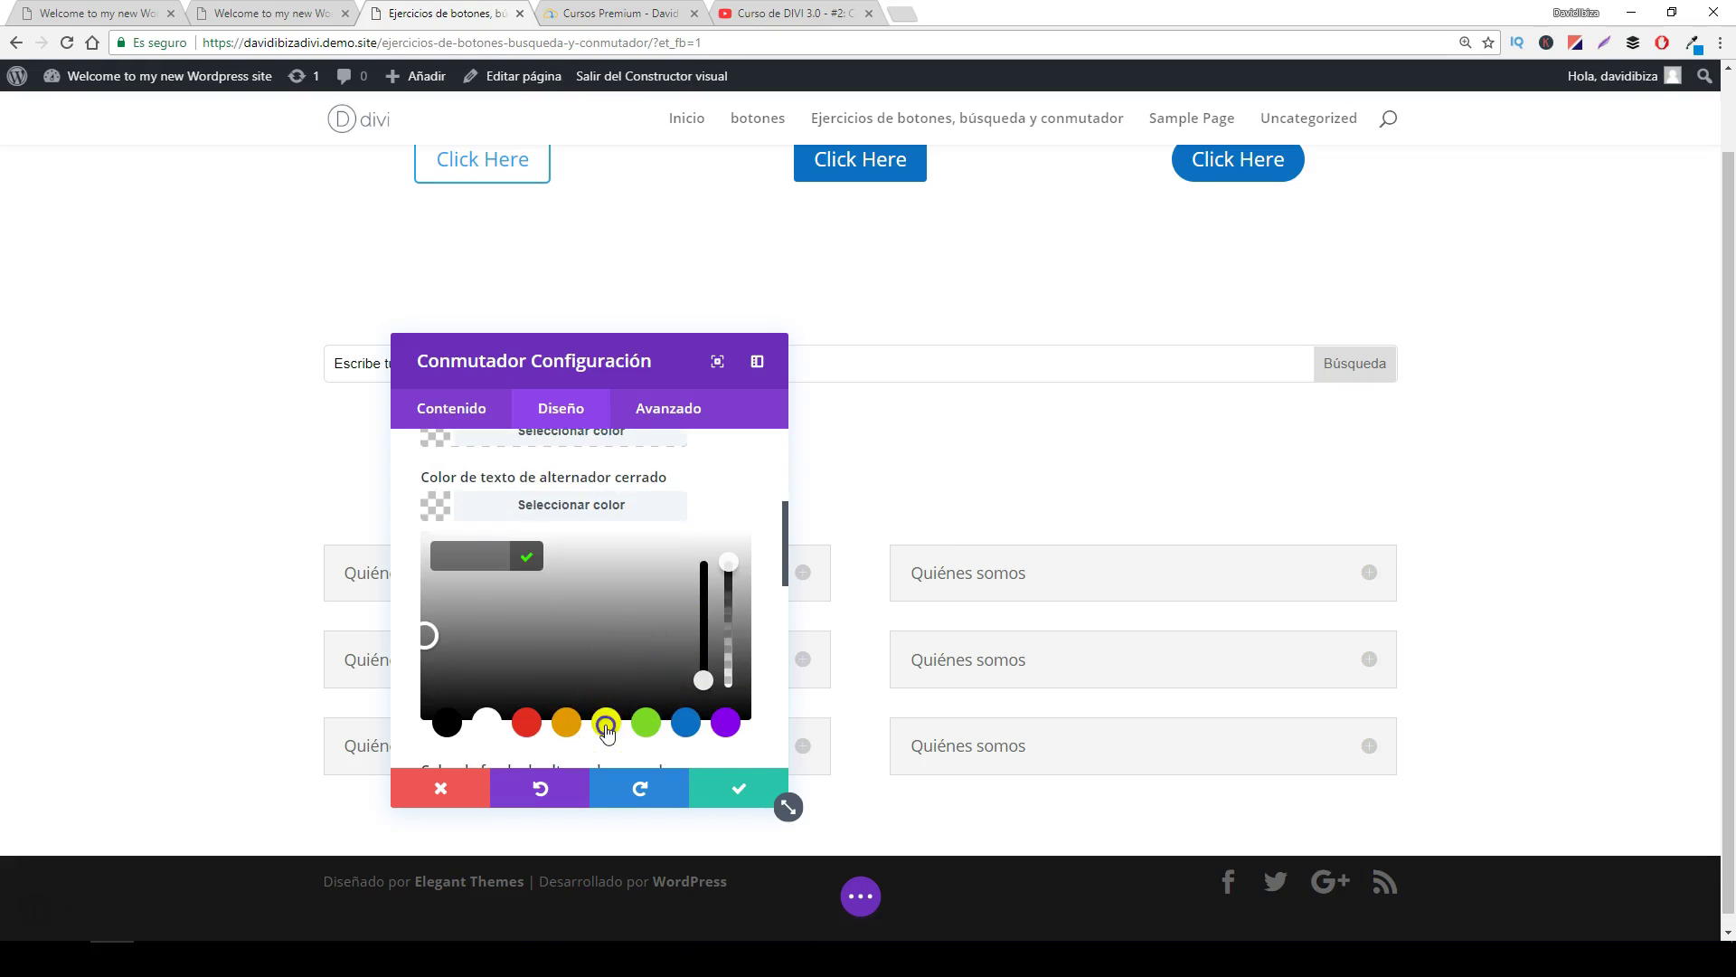
click(606, 728)
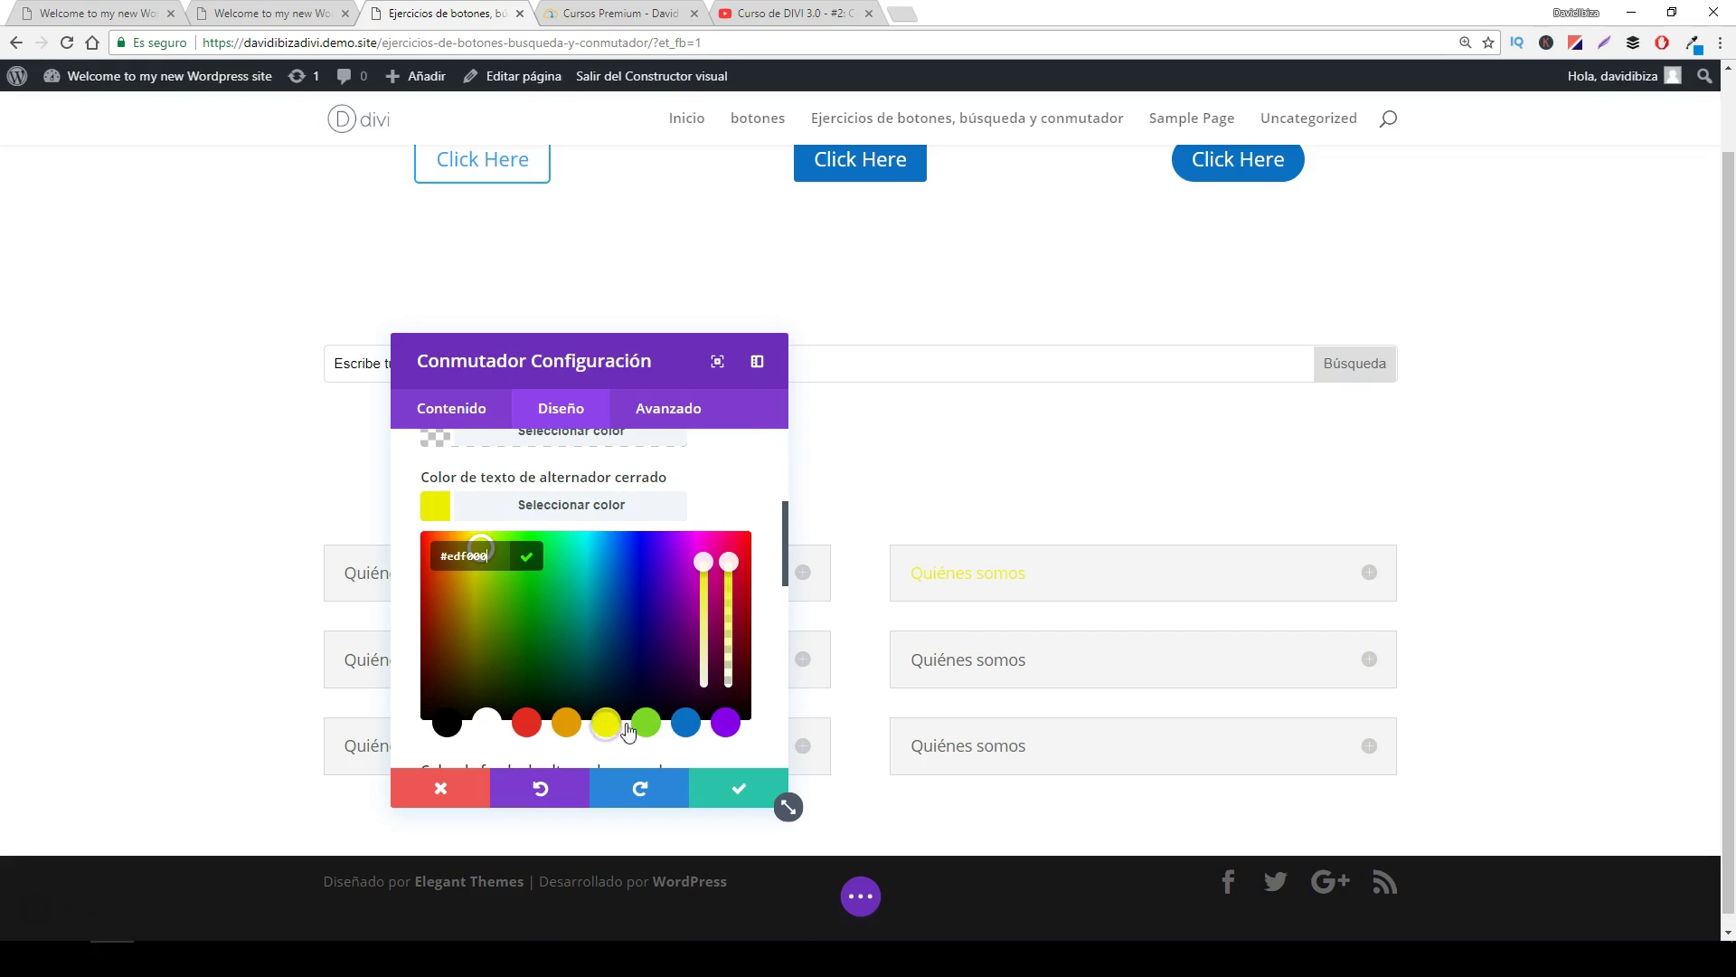
click(689, 728)
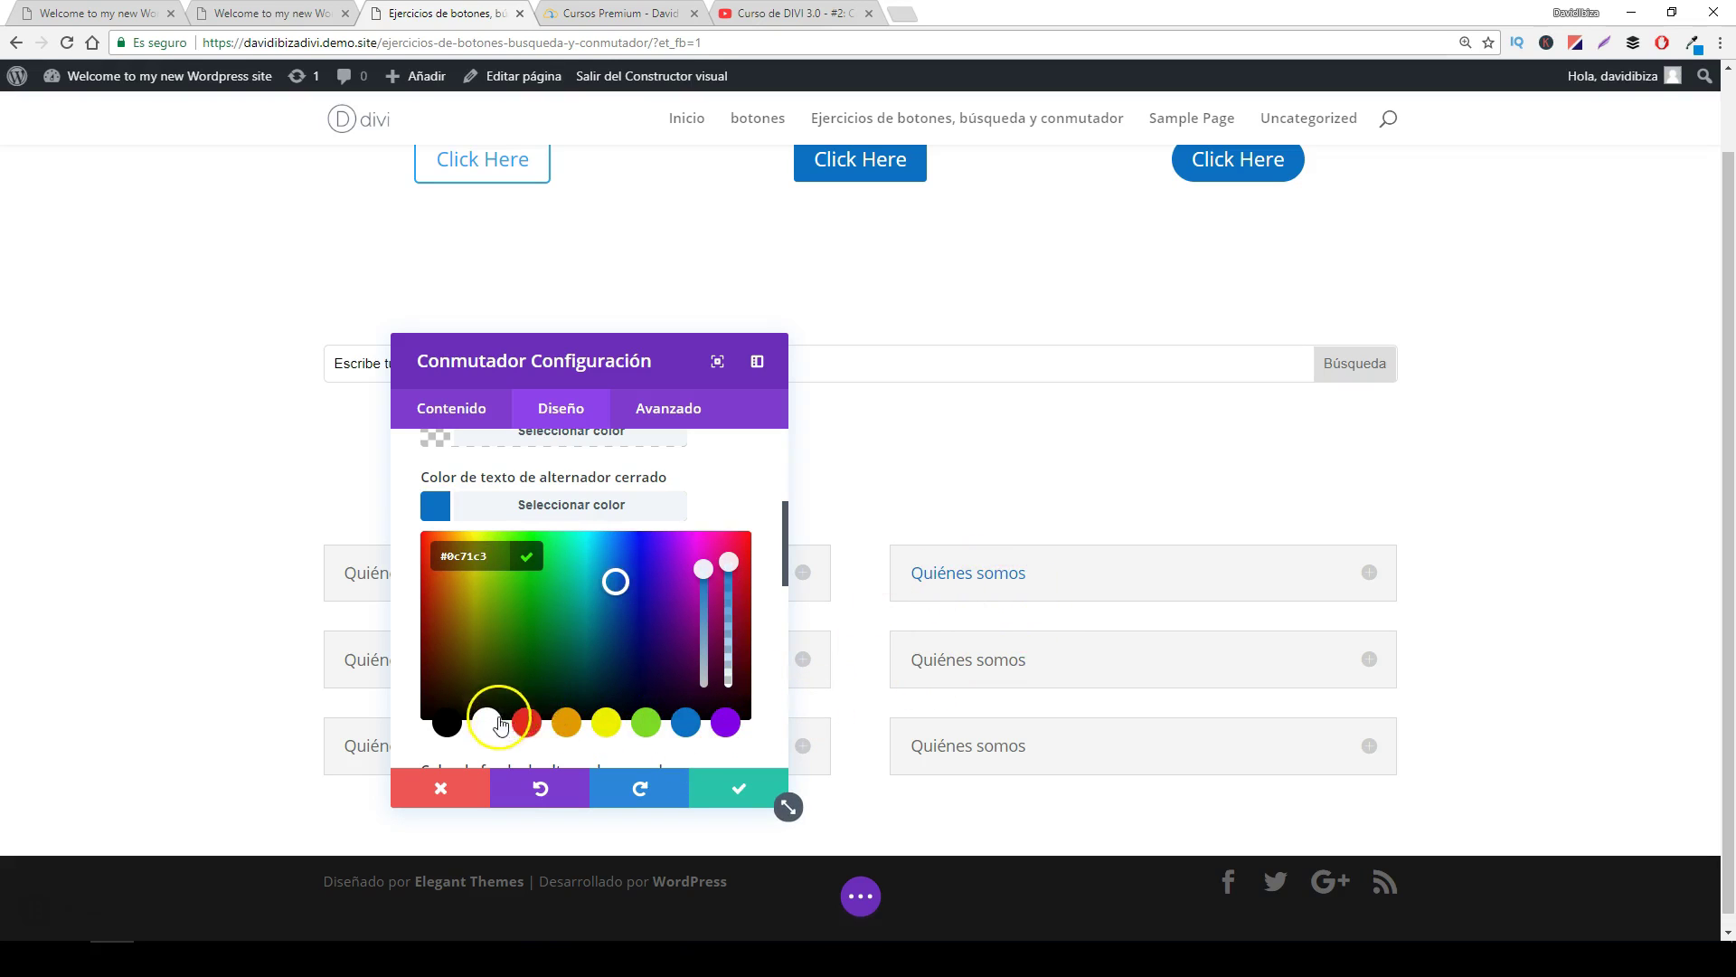
click(526, 722)
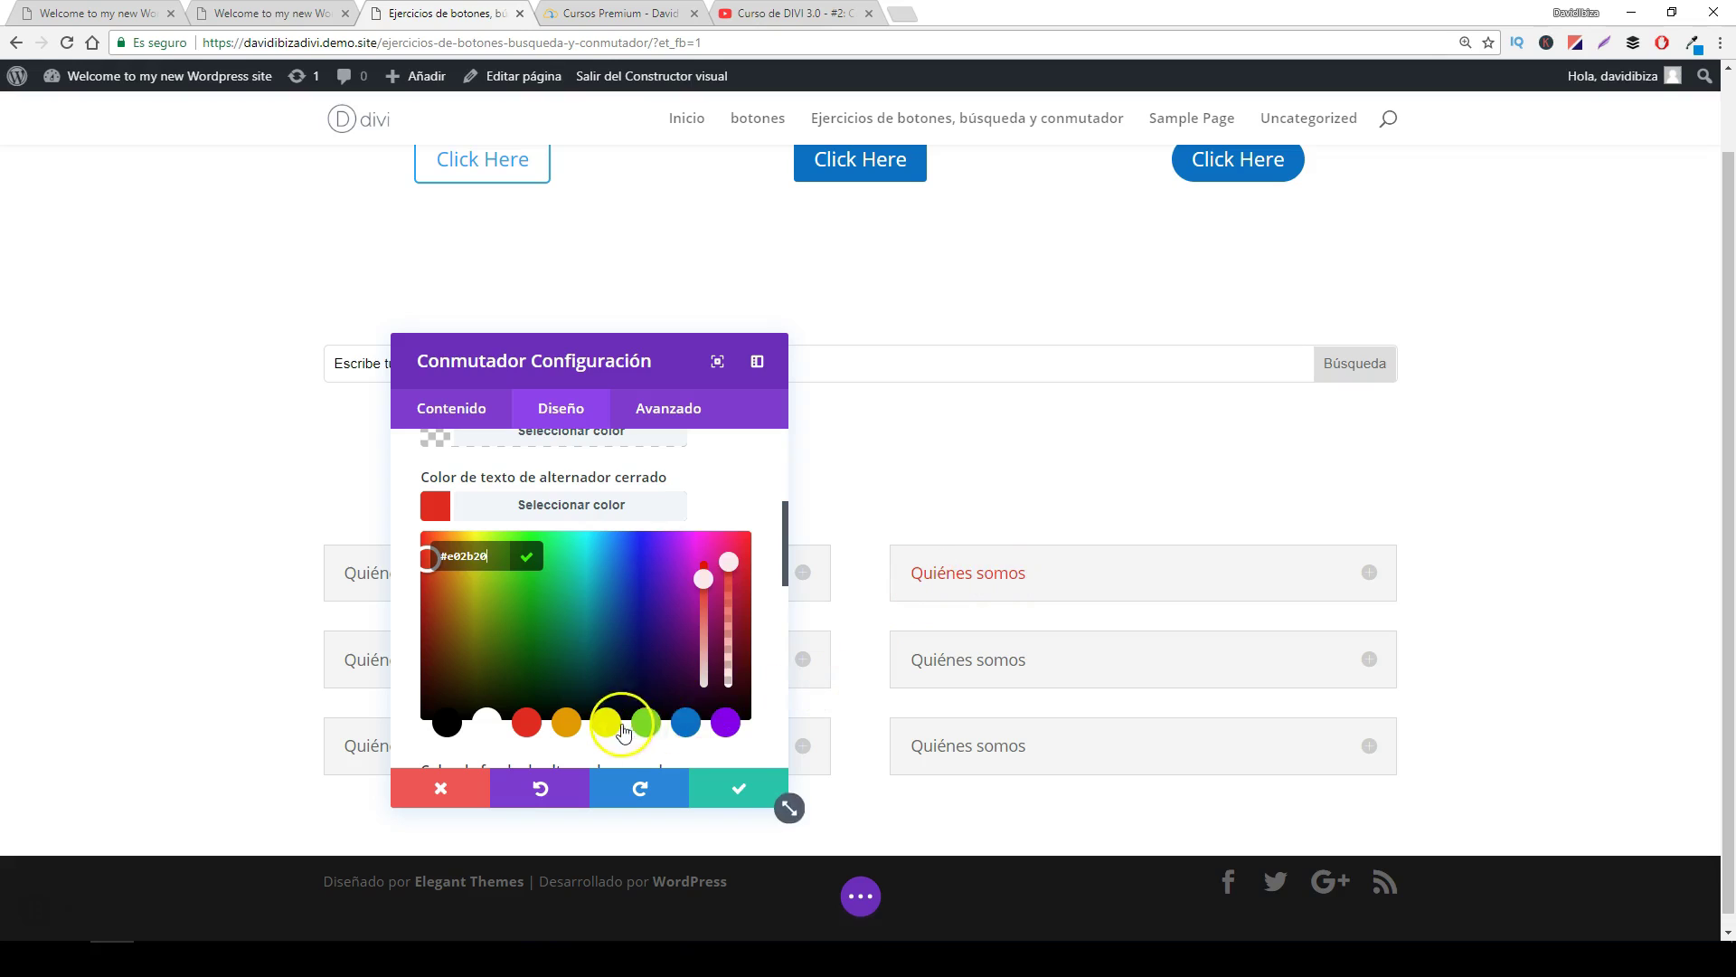
click(771, 504)
- Try centred and right text orientation on the toggle, set it to left, and collapse the Texto options after checking the text shadows
scroll(714, 590, down, 1)
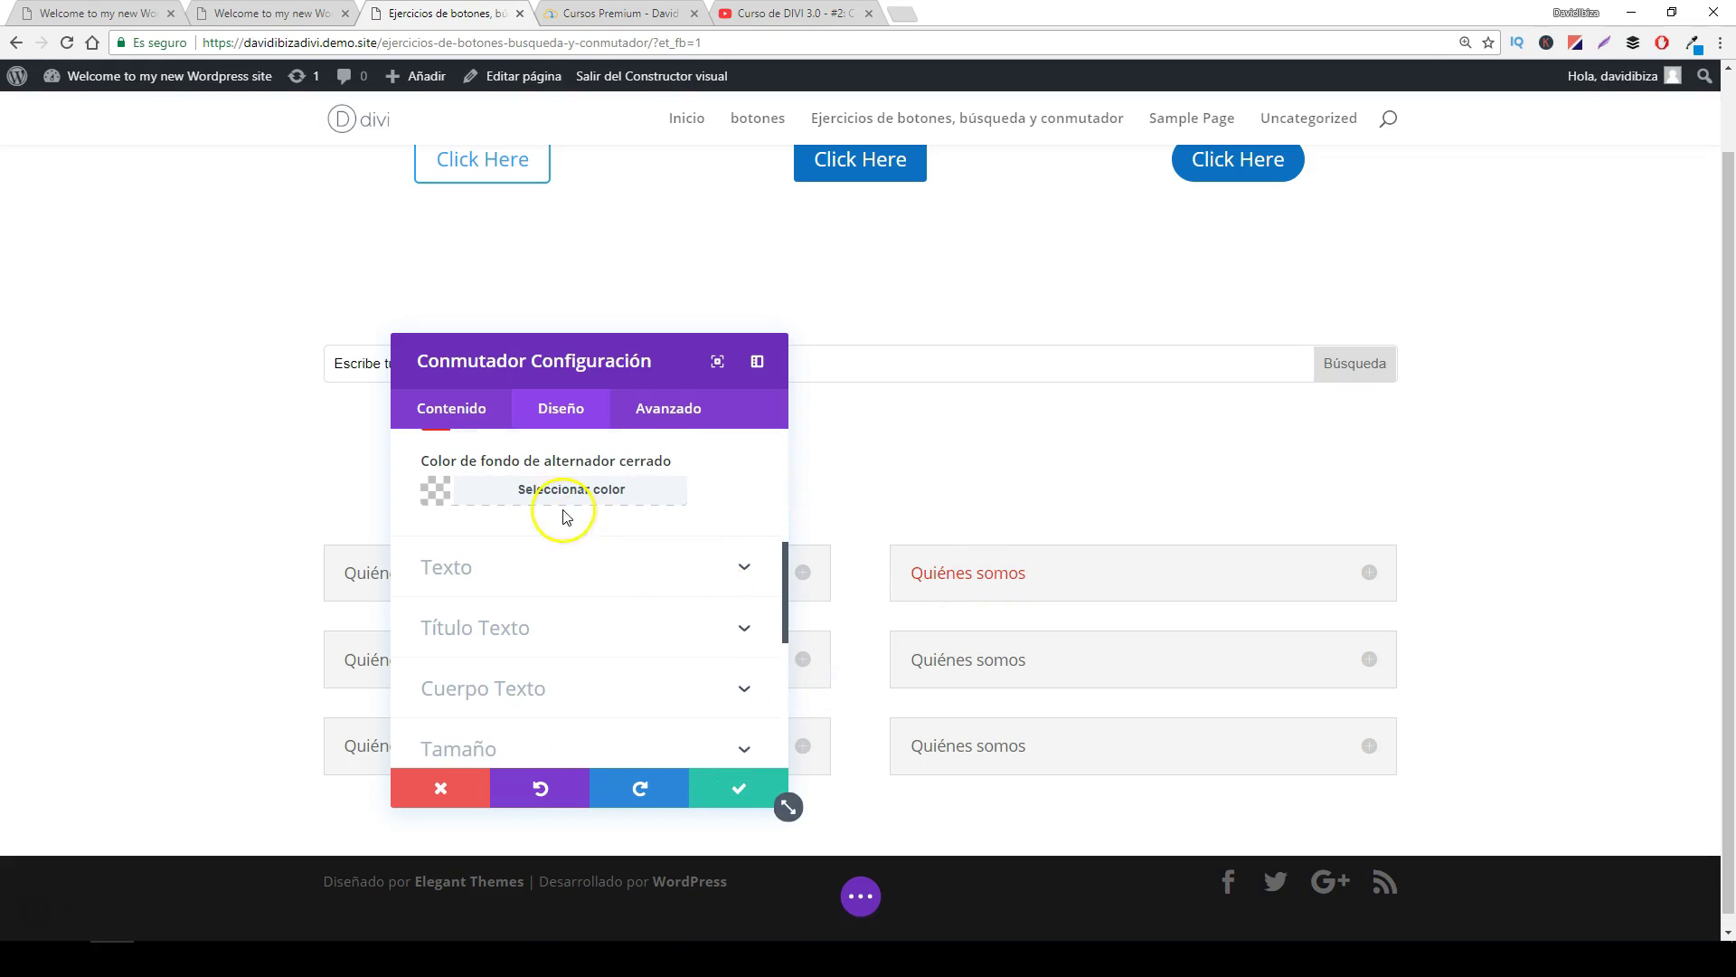
click(741, 563)
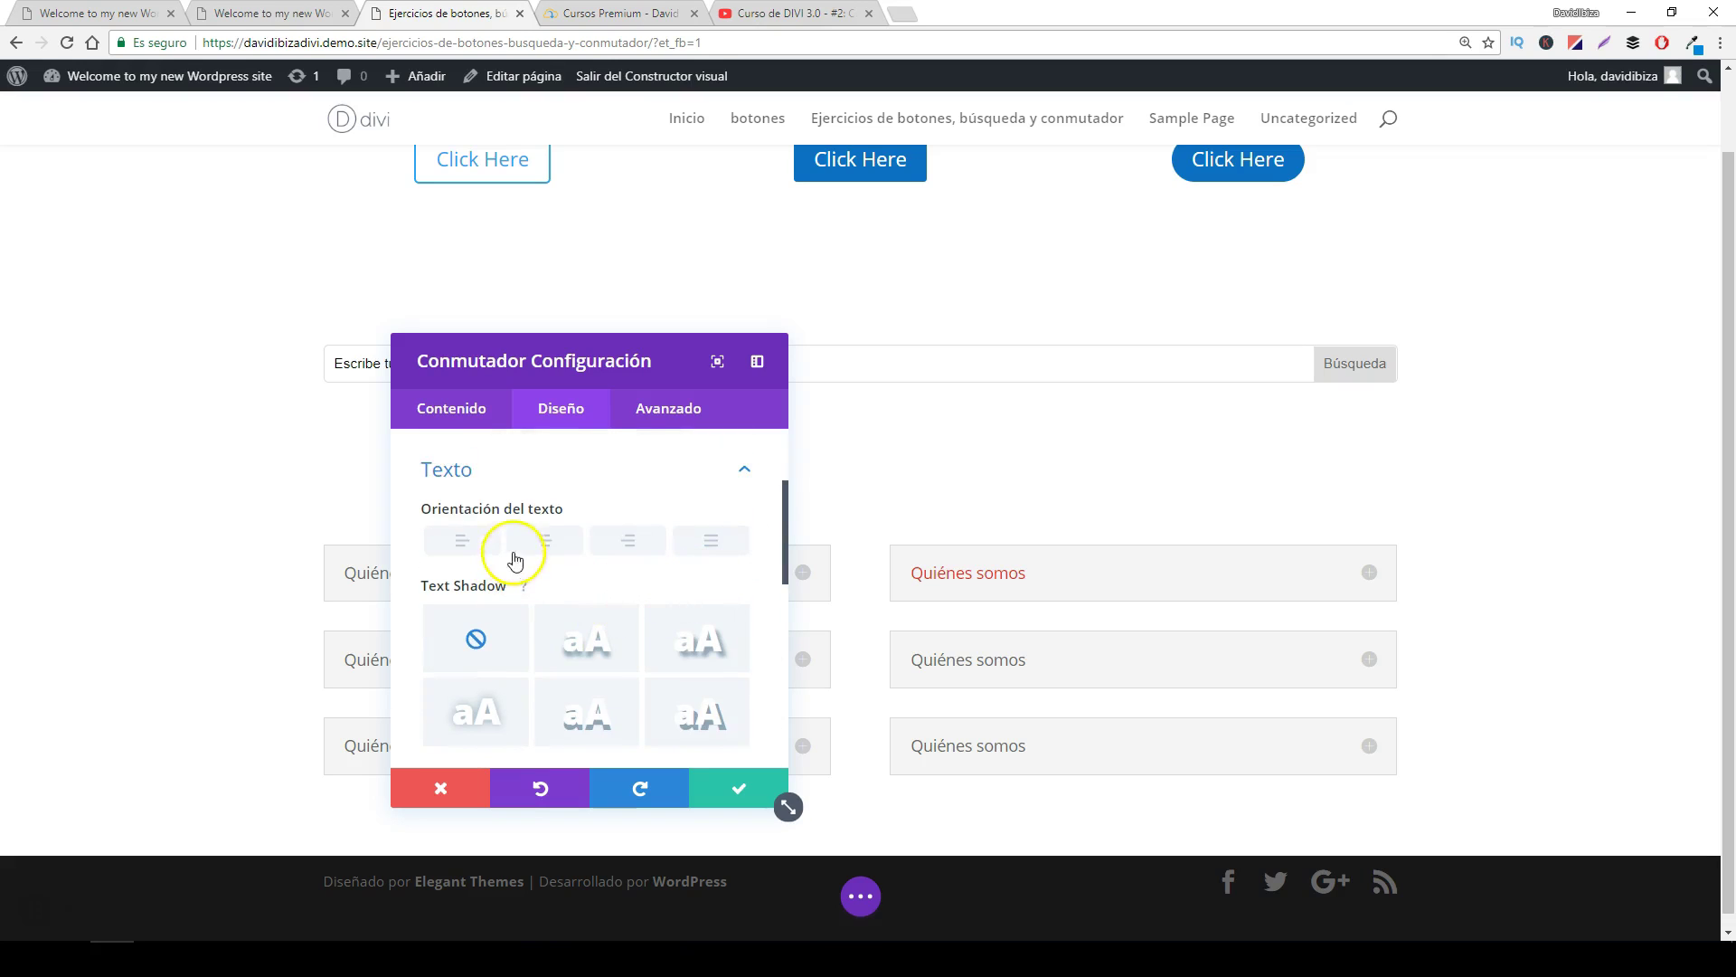
click(548, 541)
click(624, 549)
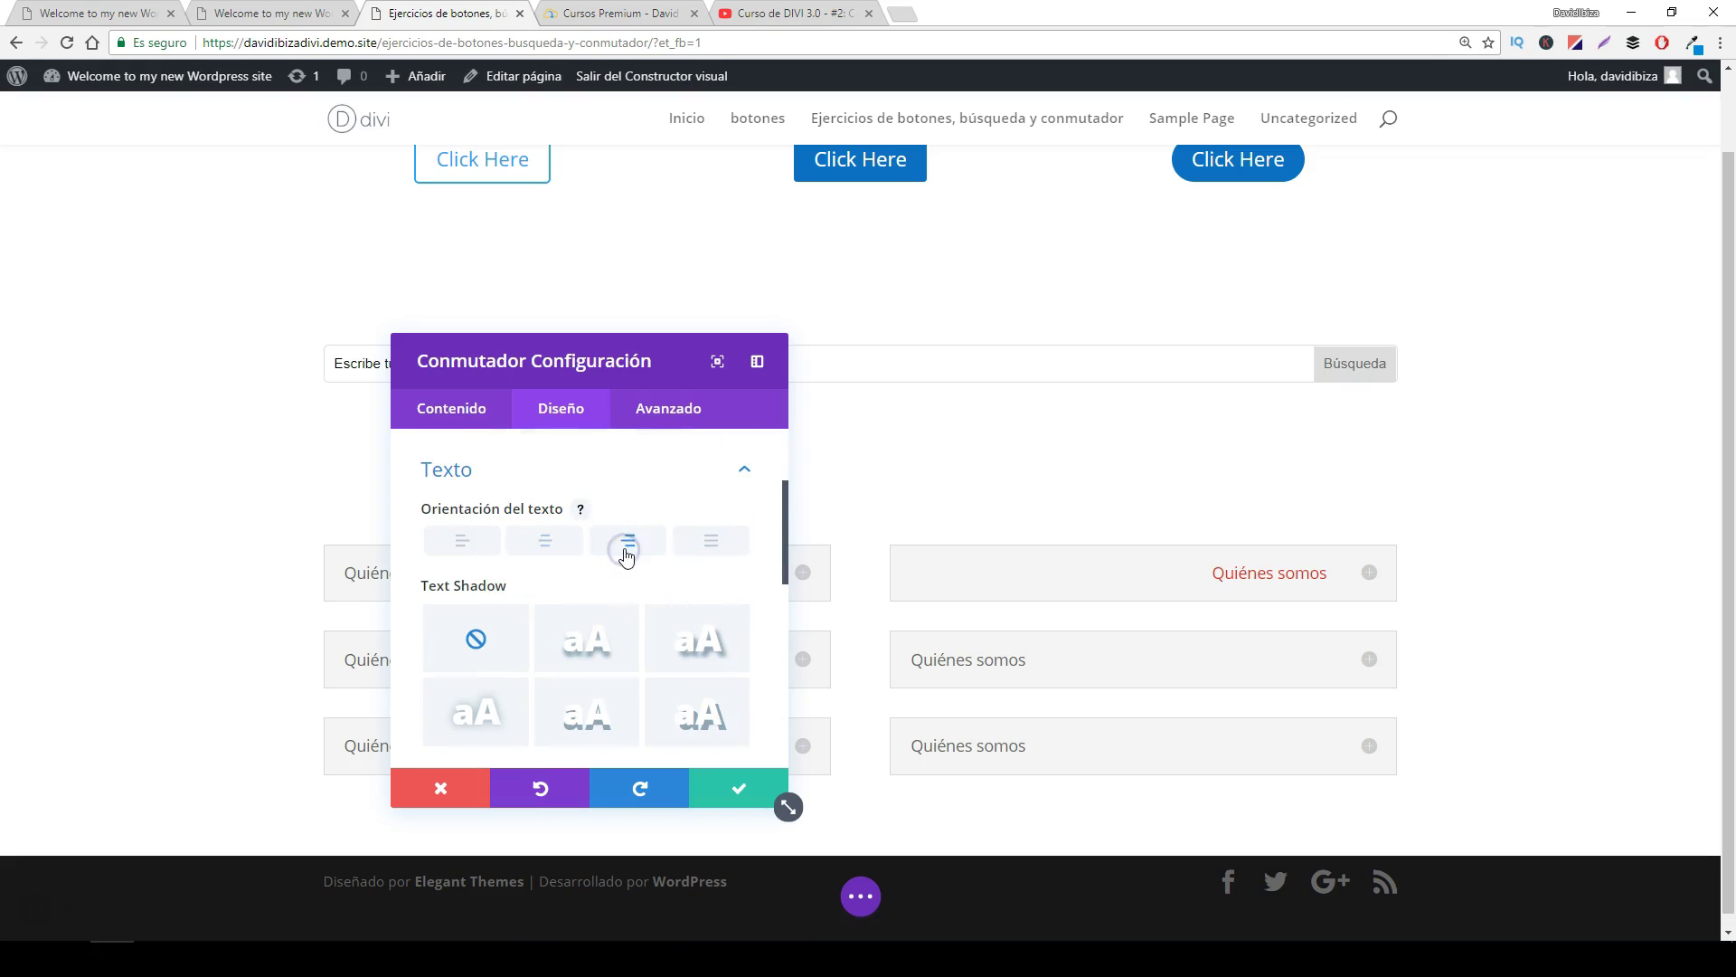
click(472, 548)
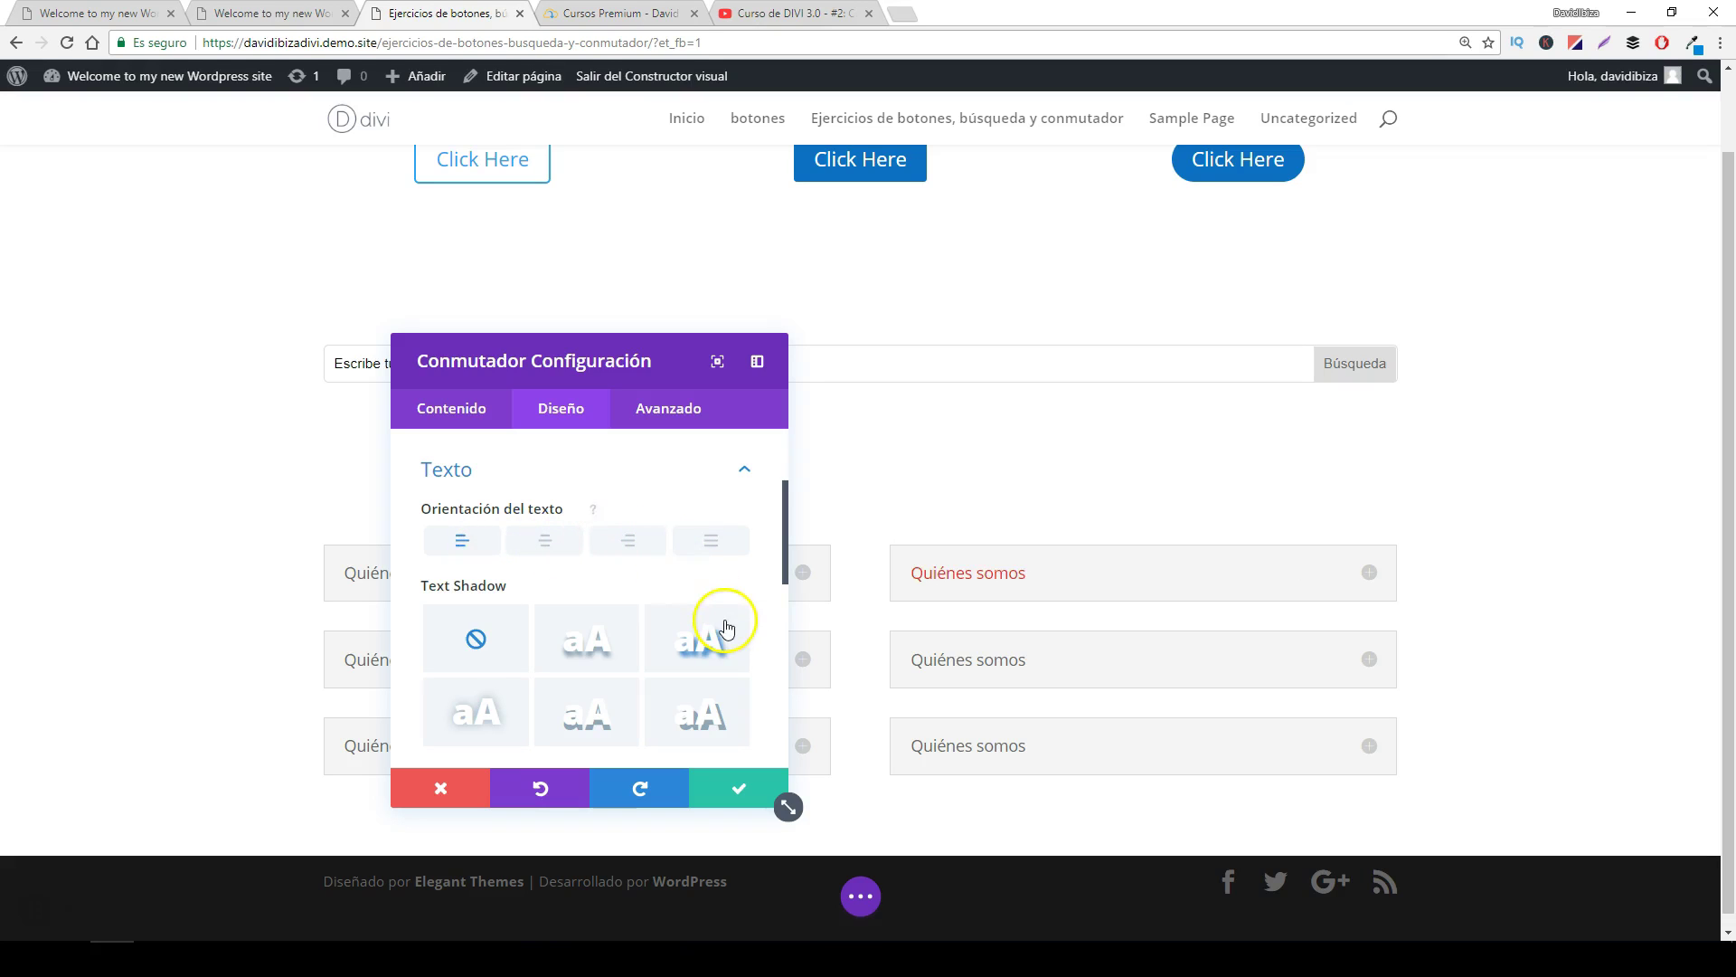
scroll(729, 613, down, 1)
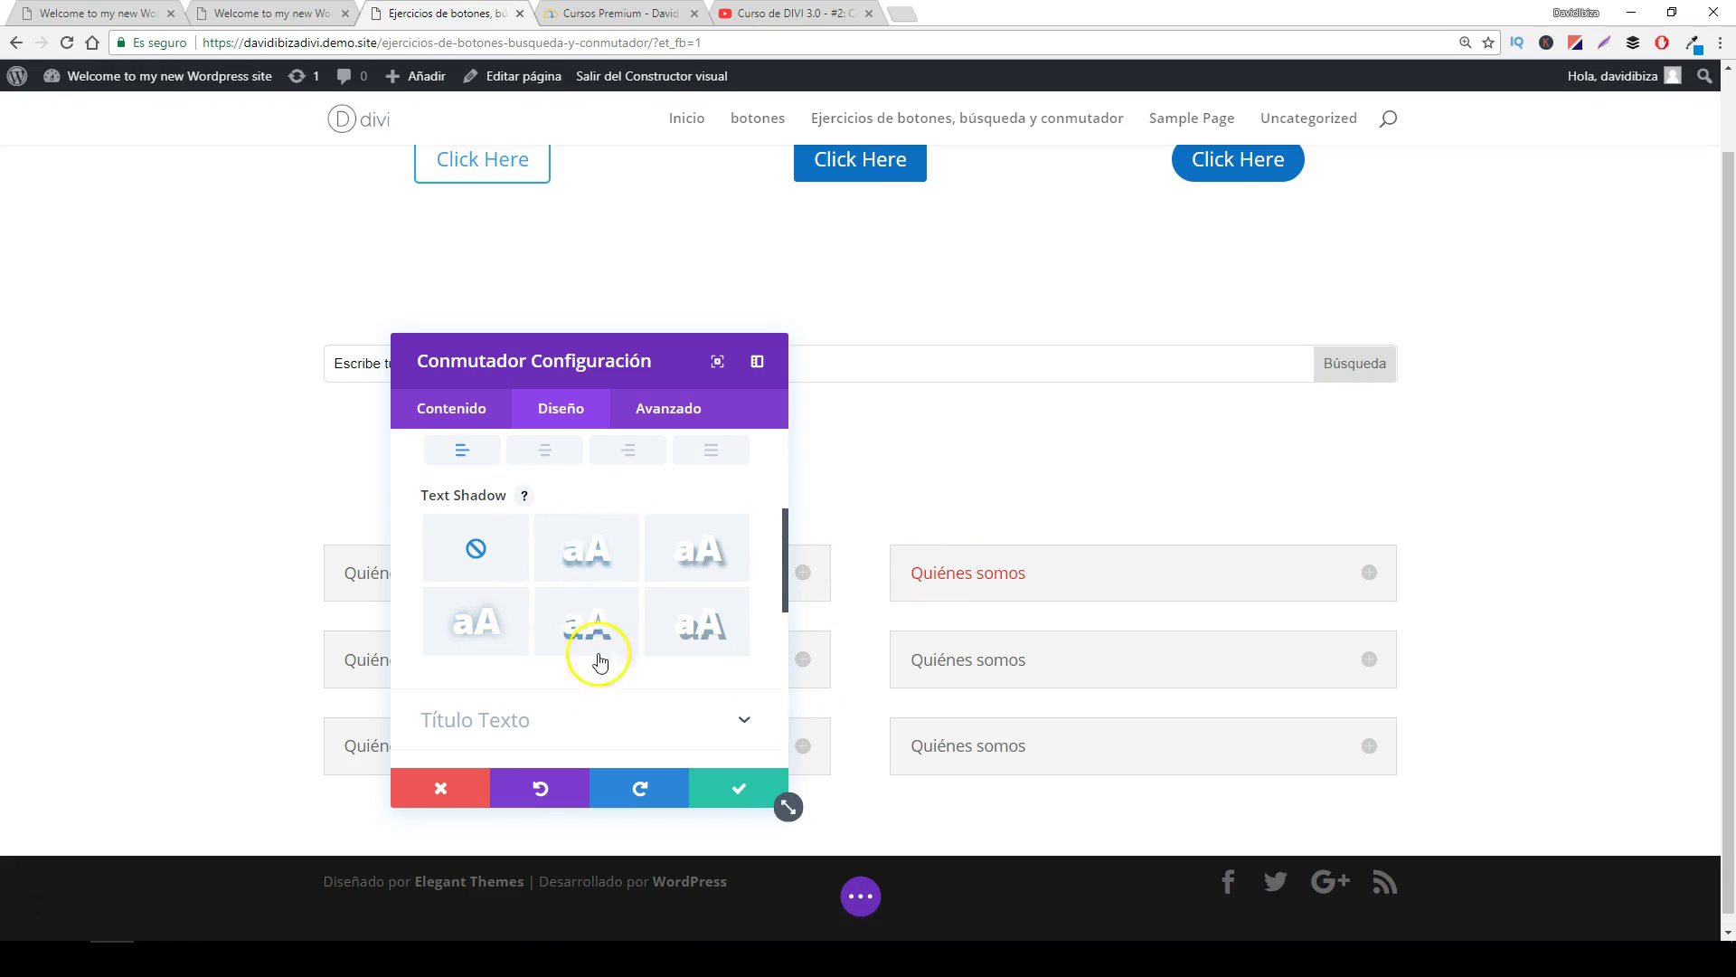
scroll(578, 624, up, 2)
click(745, 580)
scroll(571, 579, down, 1)
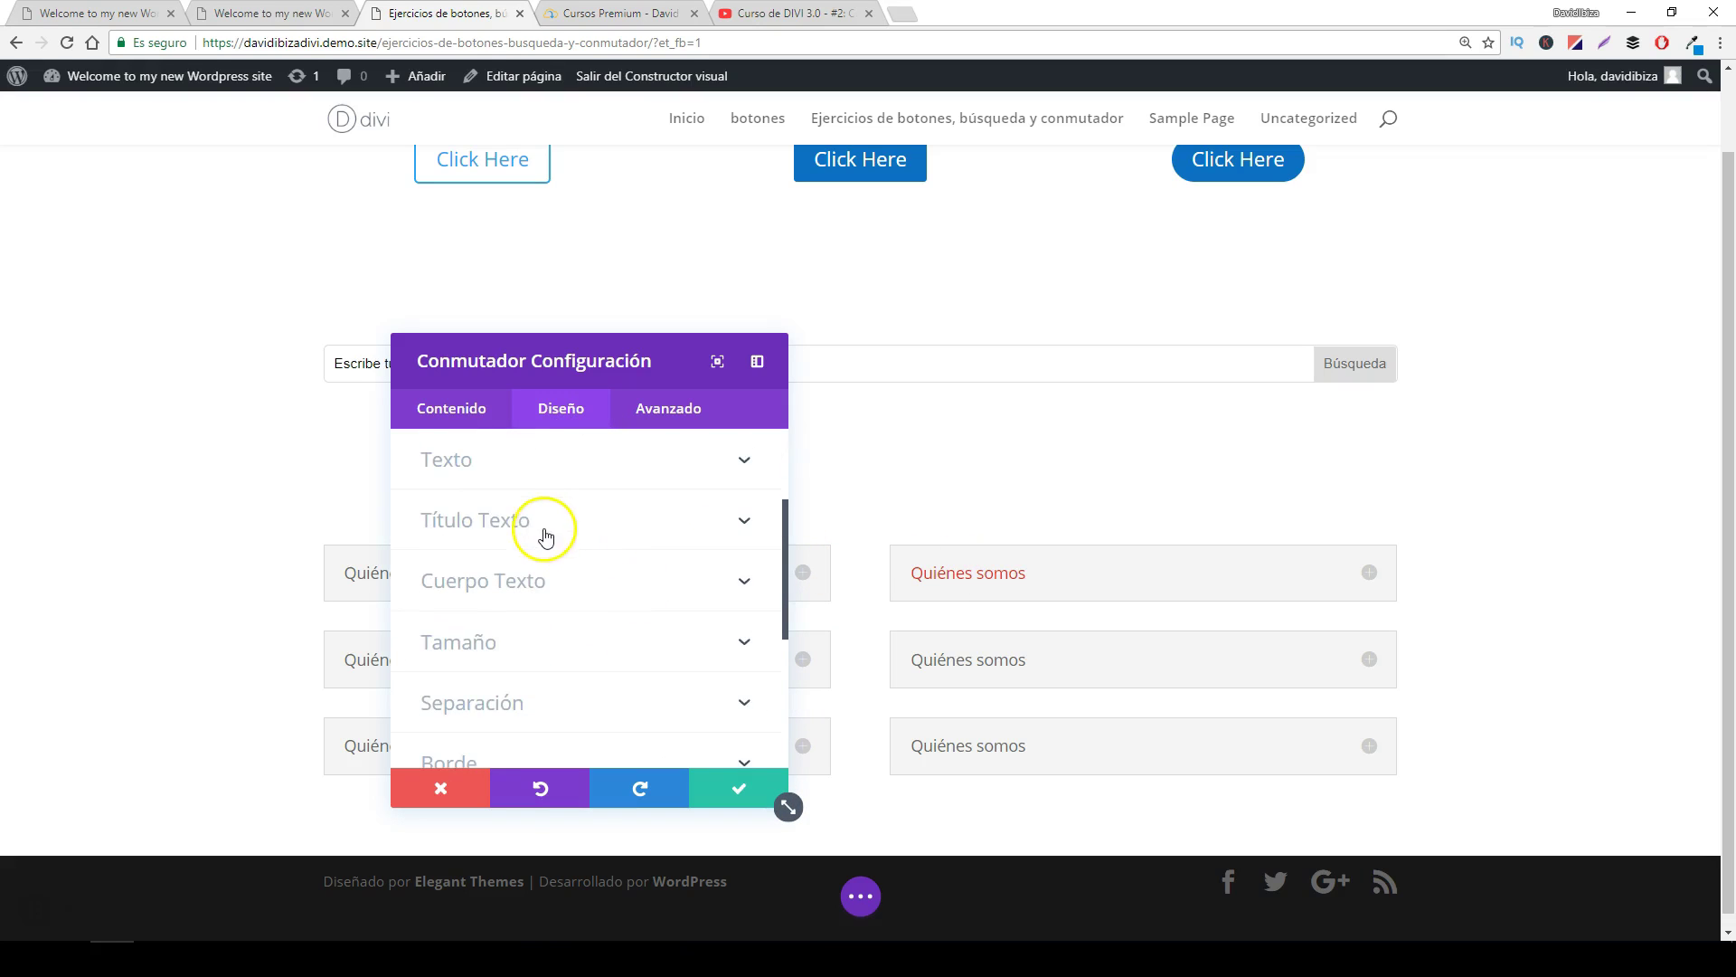
- Try heading levels H1 to H4 on the toggle's title text and restore the default H5 level
click(537, 535)
scroll(600, 621, down, 1)
scroll(447, 559, up, 1)
click(443, 552)
click(487, 542)
click(531, 539)
click(572, 547)
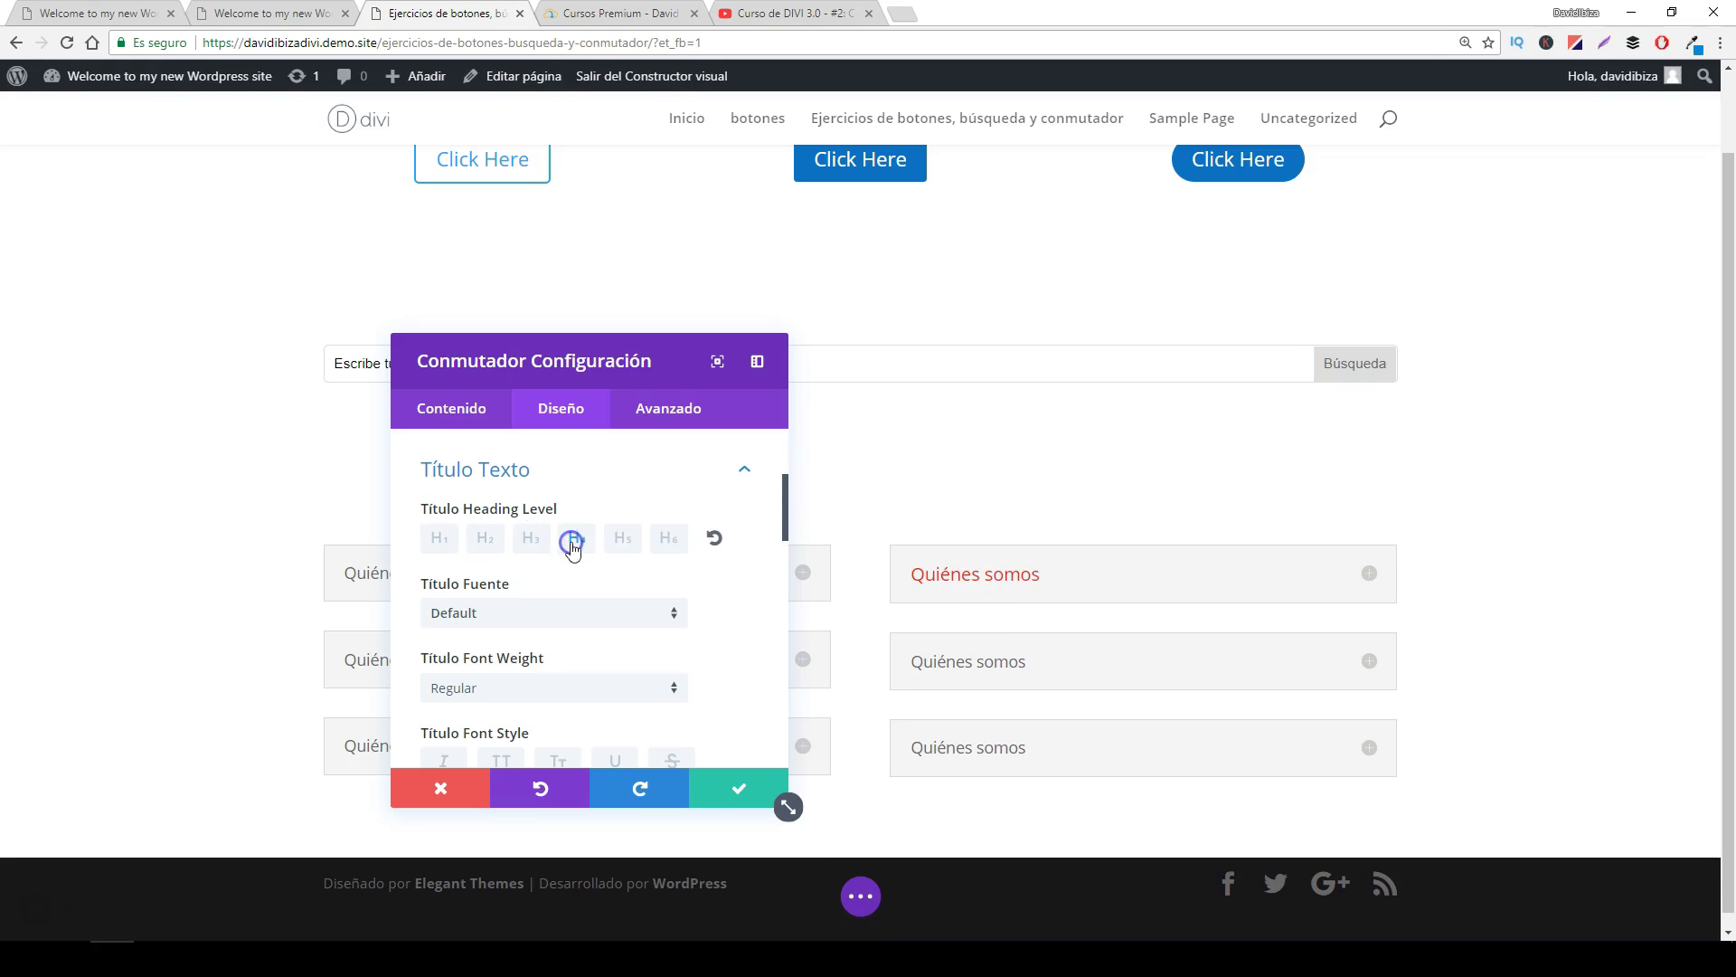
click(715, 540)
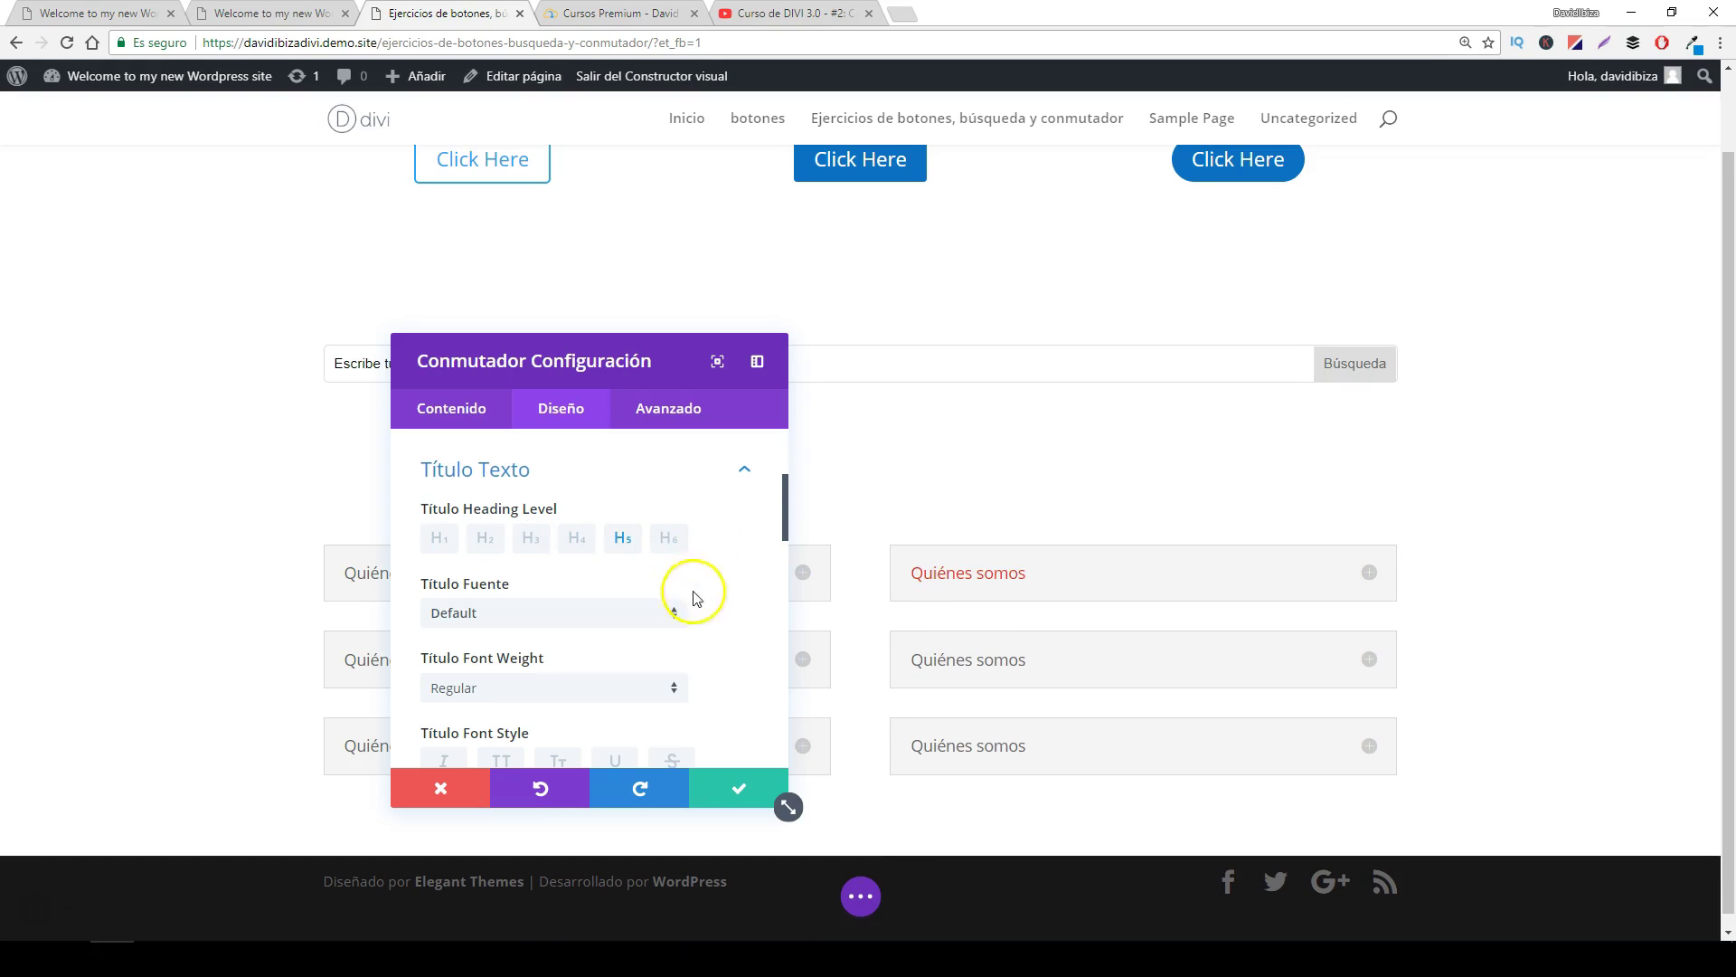
- Review the toggle's title text options and its advanced settings, and save the toggle's configuration
scroll(540, 615, down, 1)
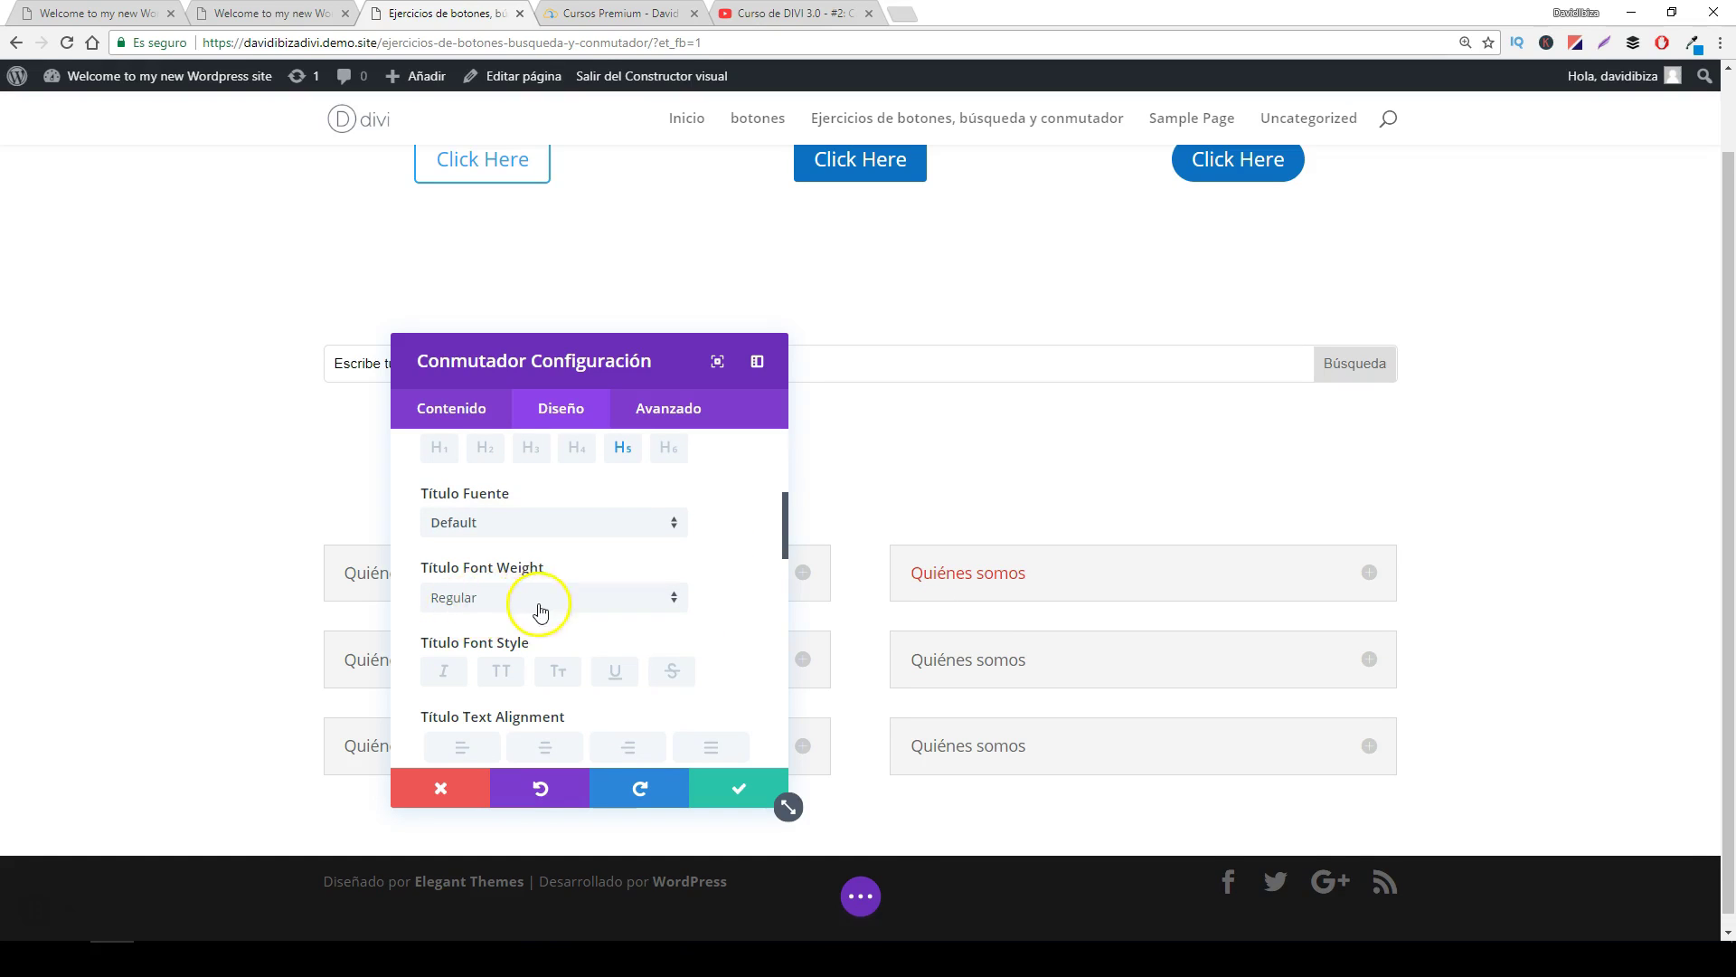
scroll(540, 612, down, 1)
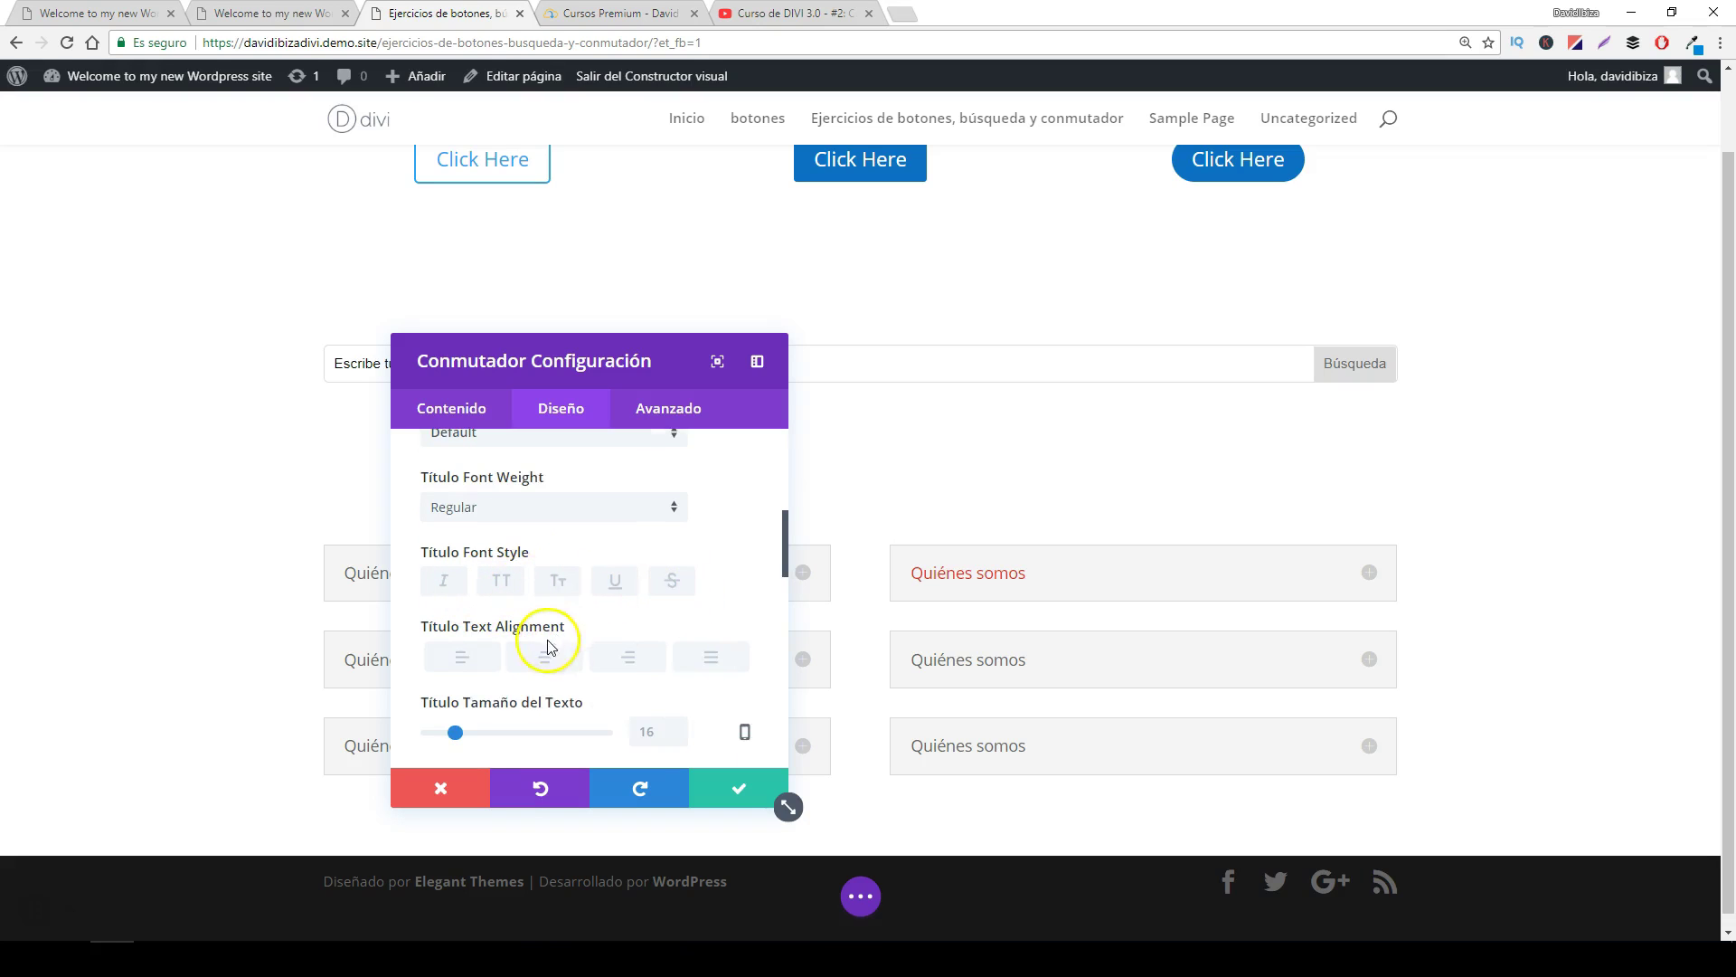
scroll(670, 633, down, 1)
scroll(723, 574, up, 4)
click(746, 556)
scroll(636, 644, down, 2)
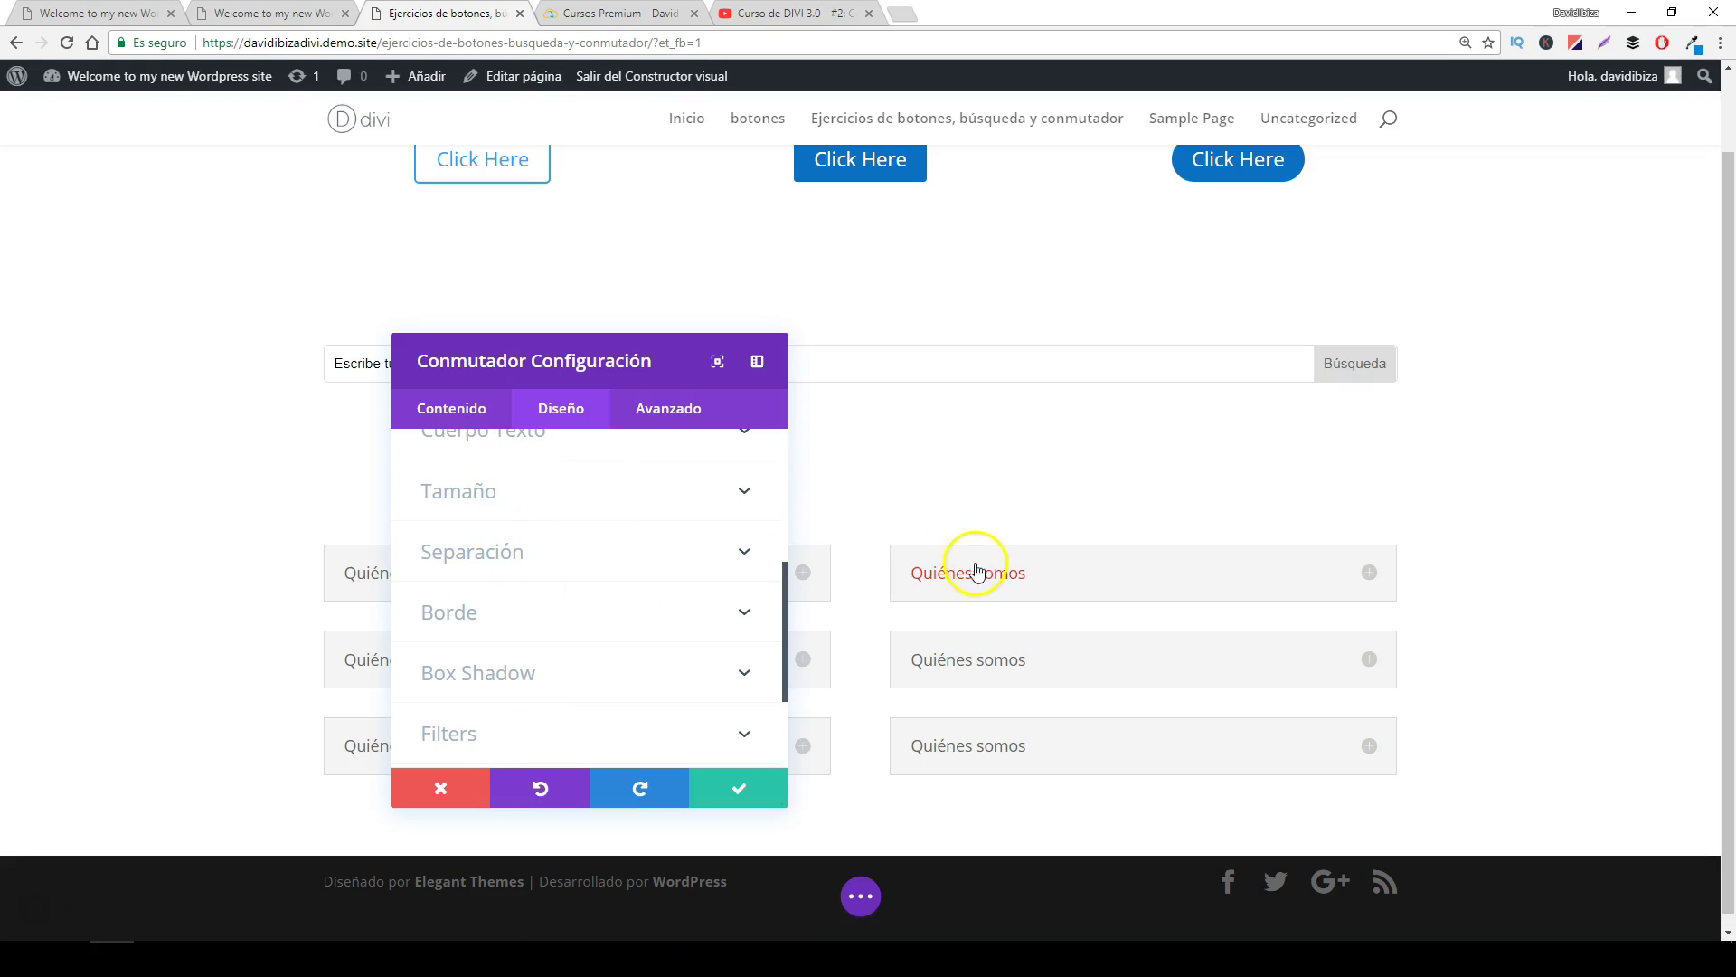
click(667, 411)
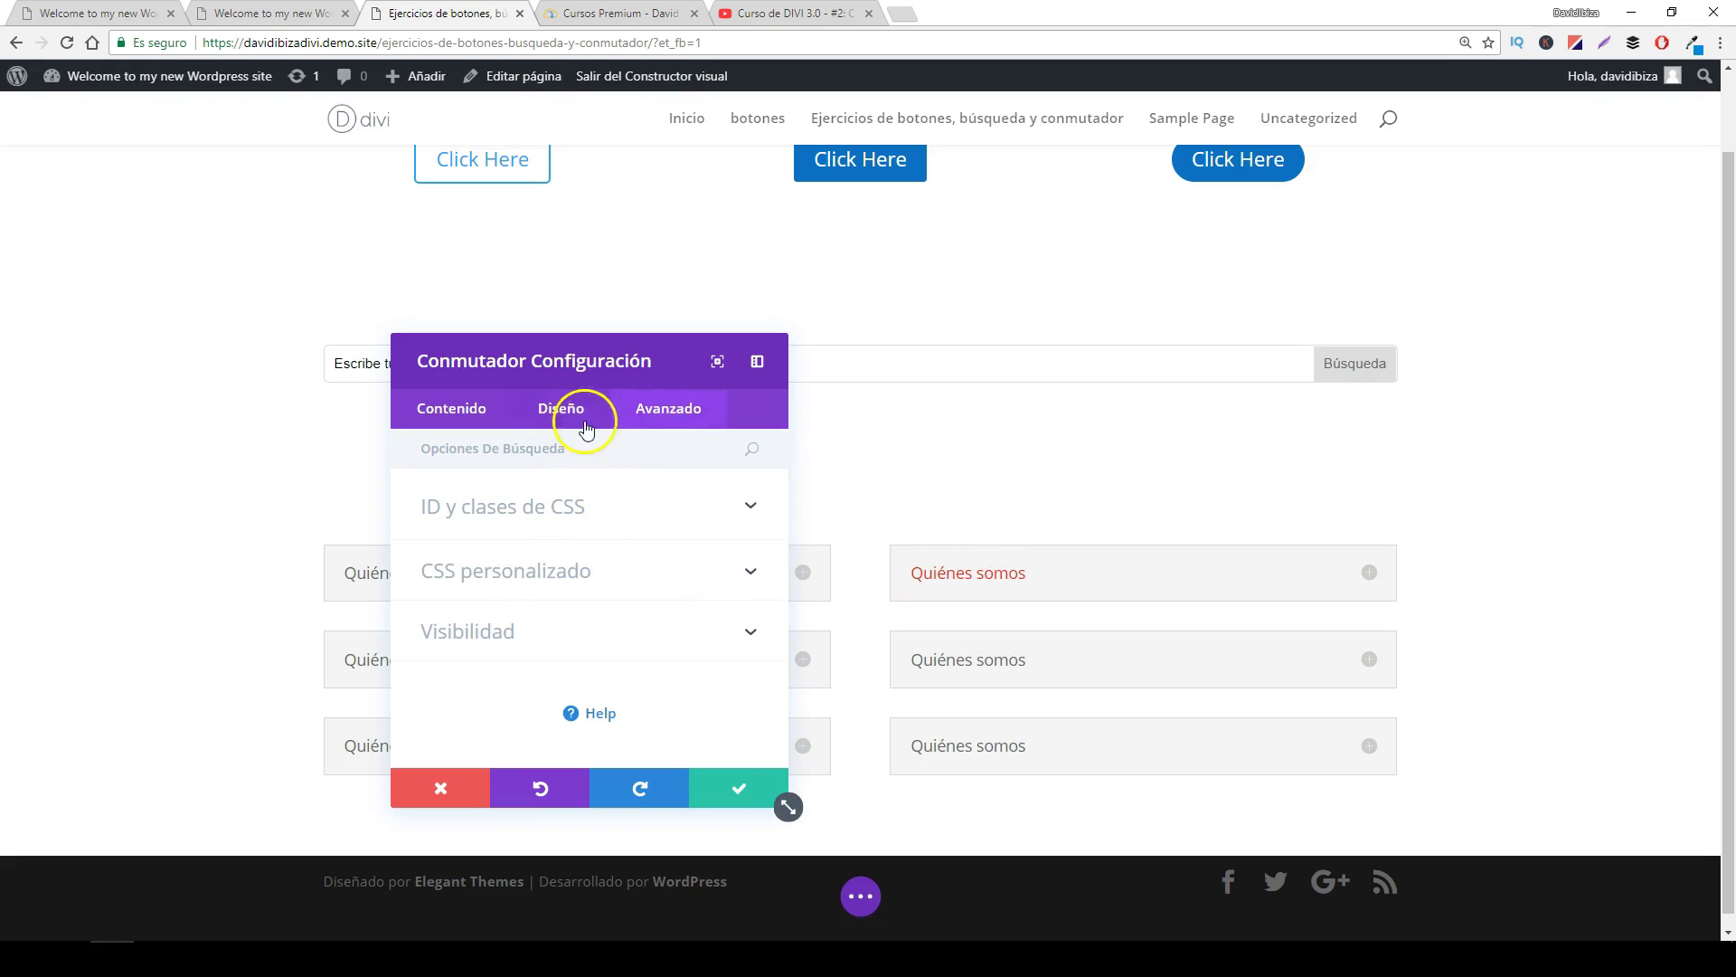
click(740, 789)
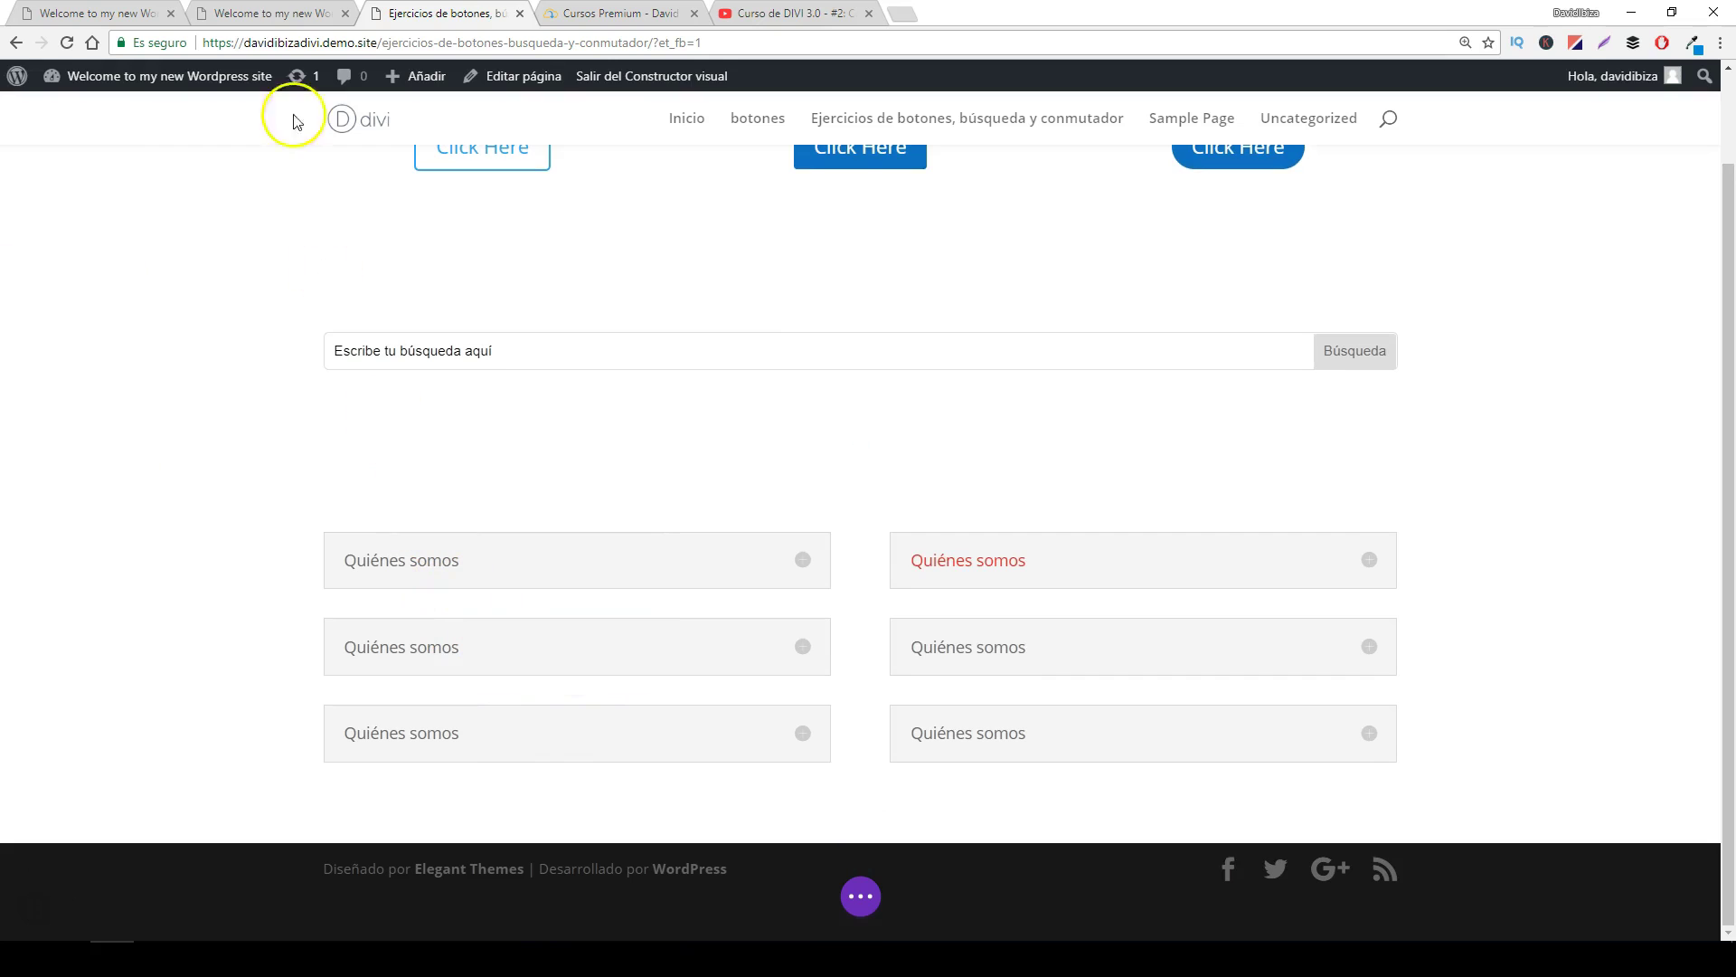
- Compare the practice page with the finished example page and save the practice page
click(276, 14)
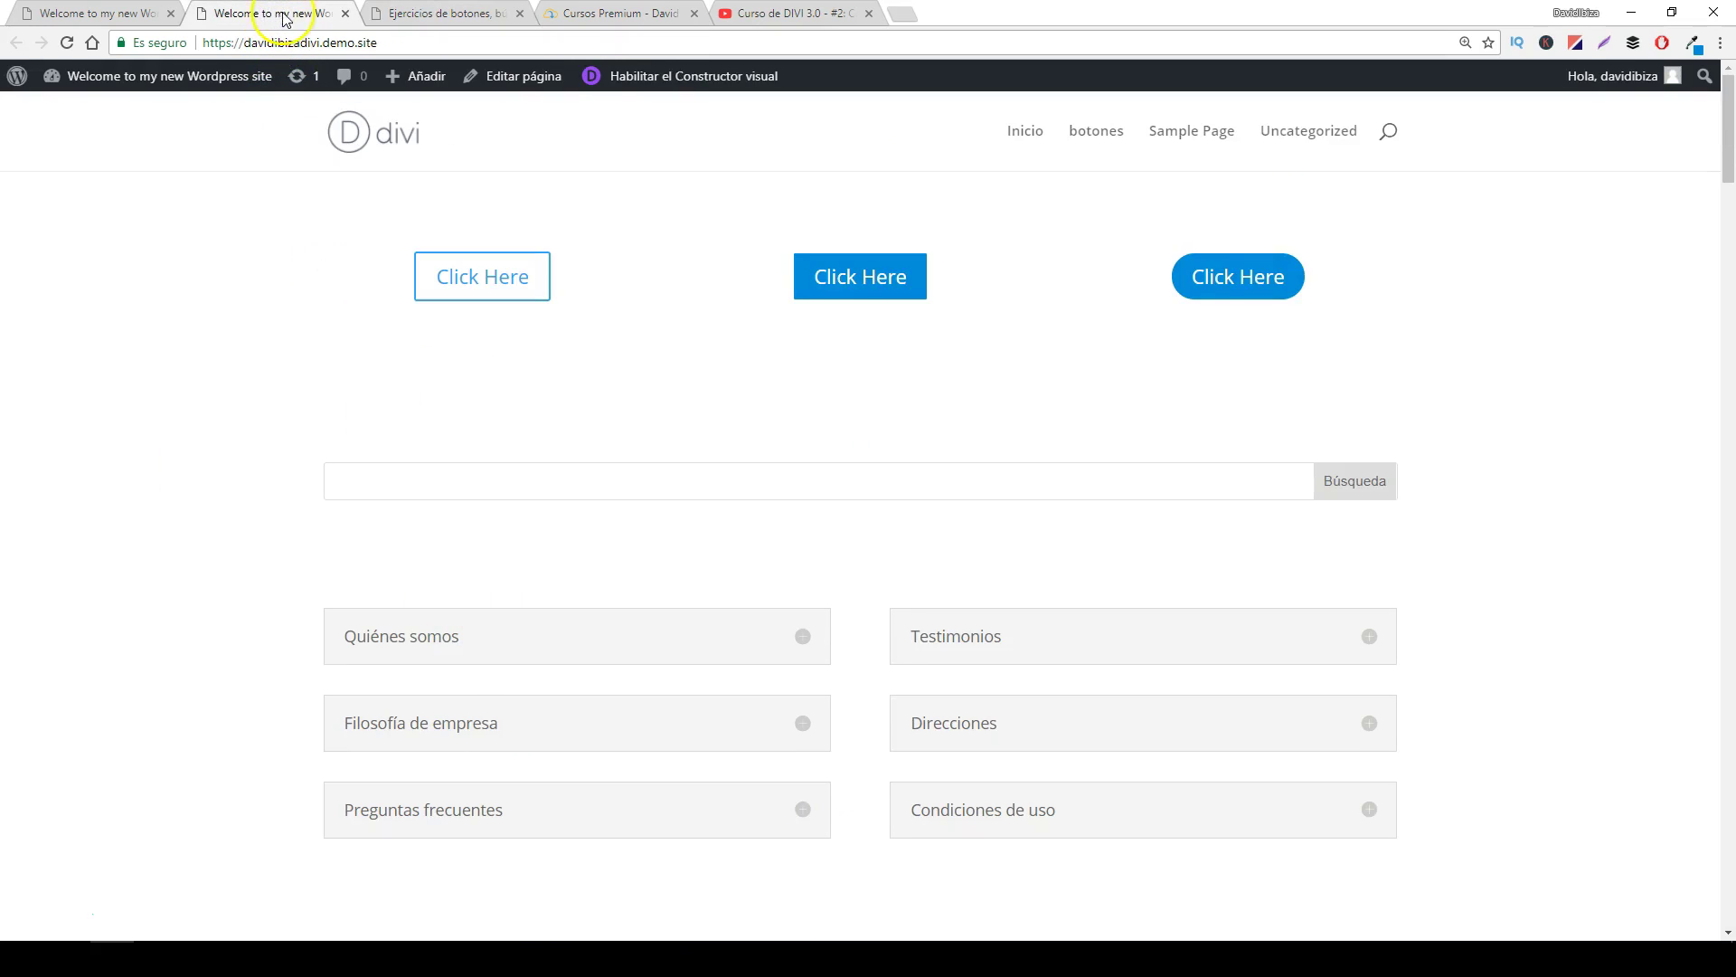
click(407, 25)
scroll(723, 434, up, 2)
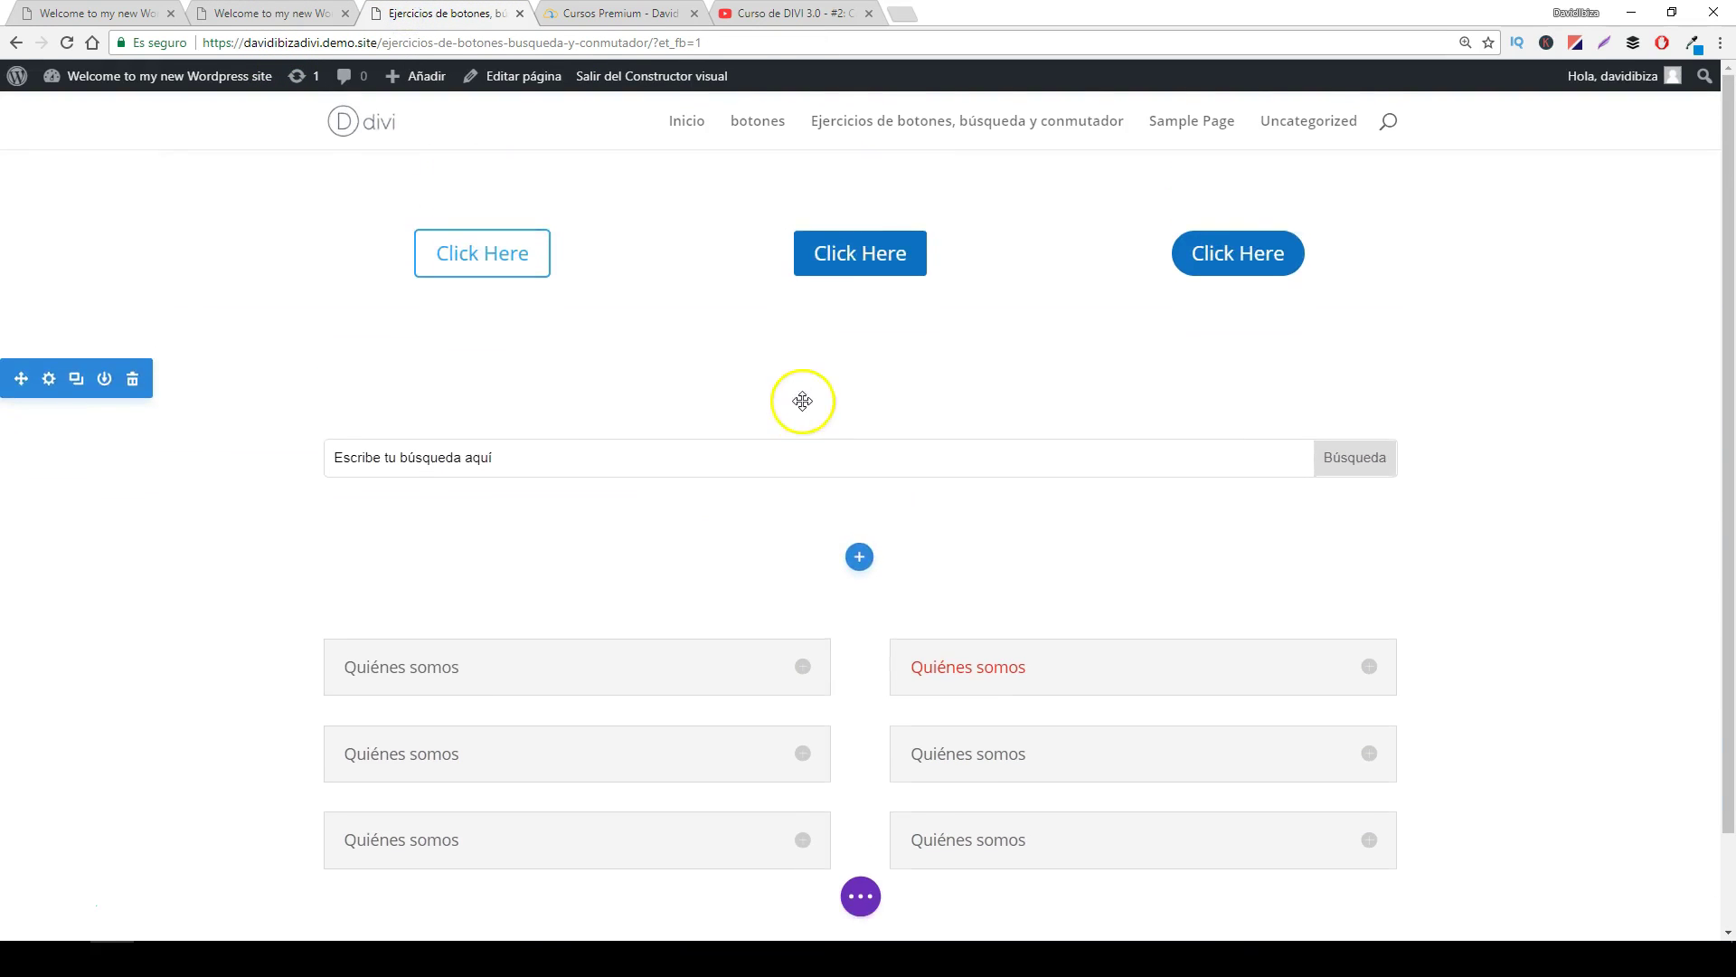
click(860, 896)
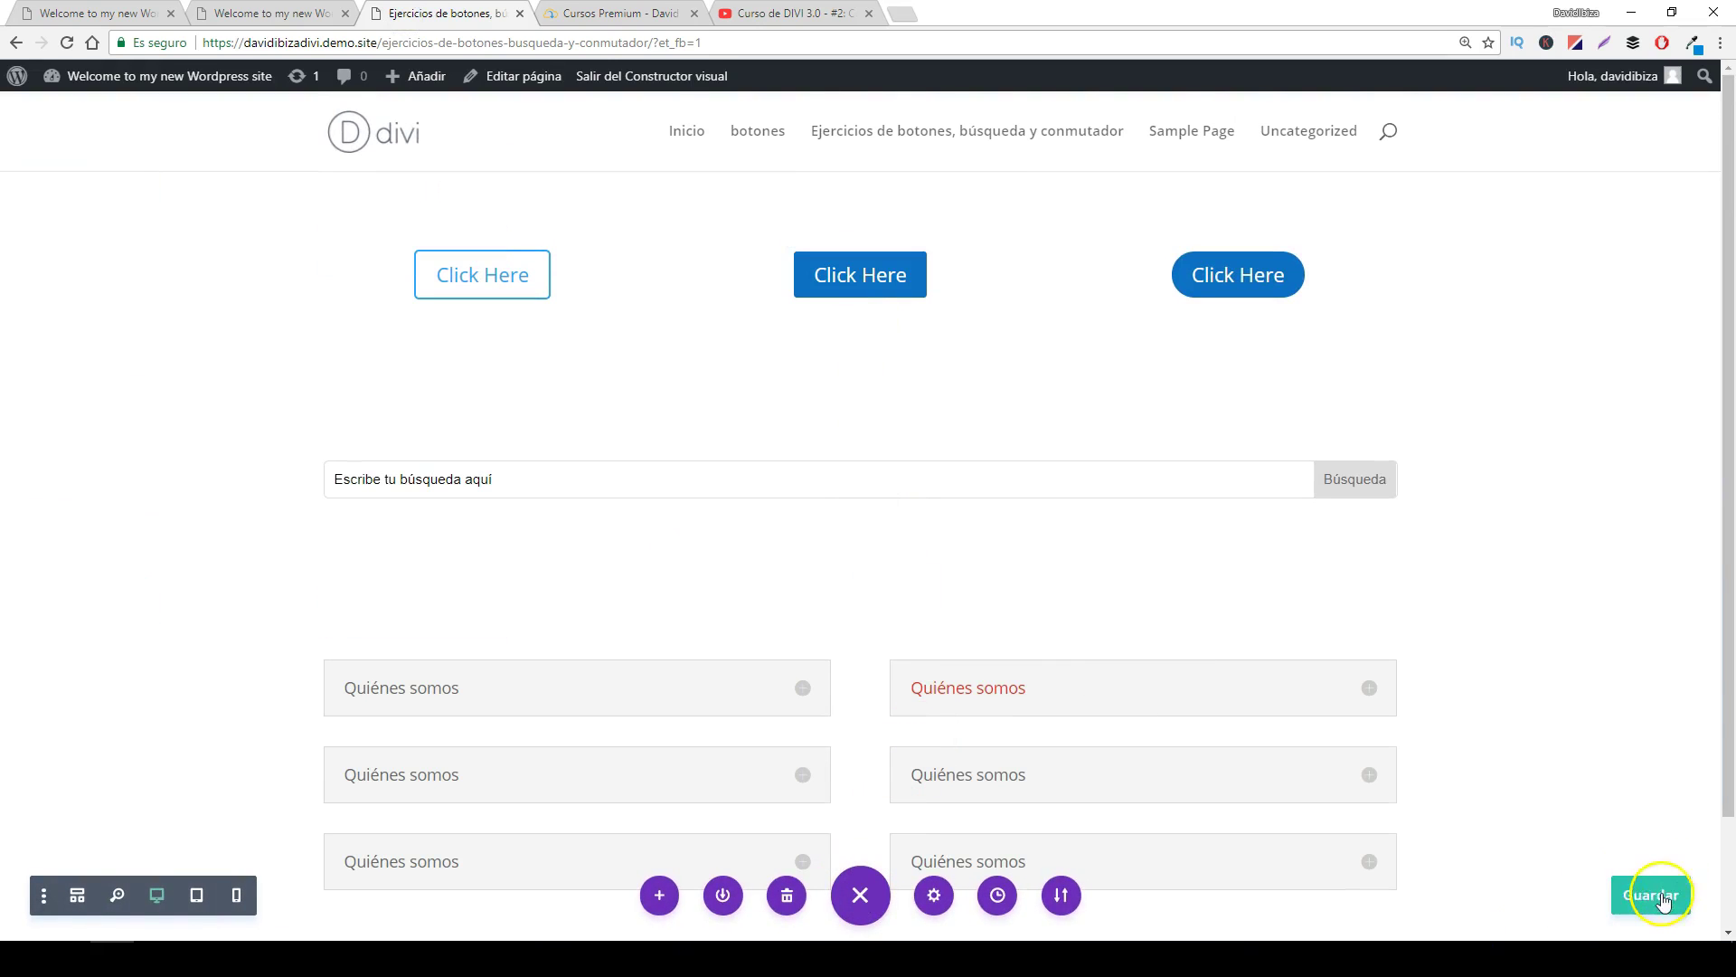
scroll(1657, 894, down, 2)
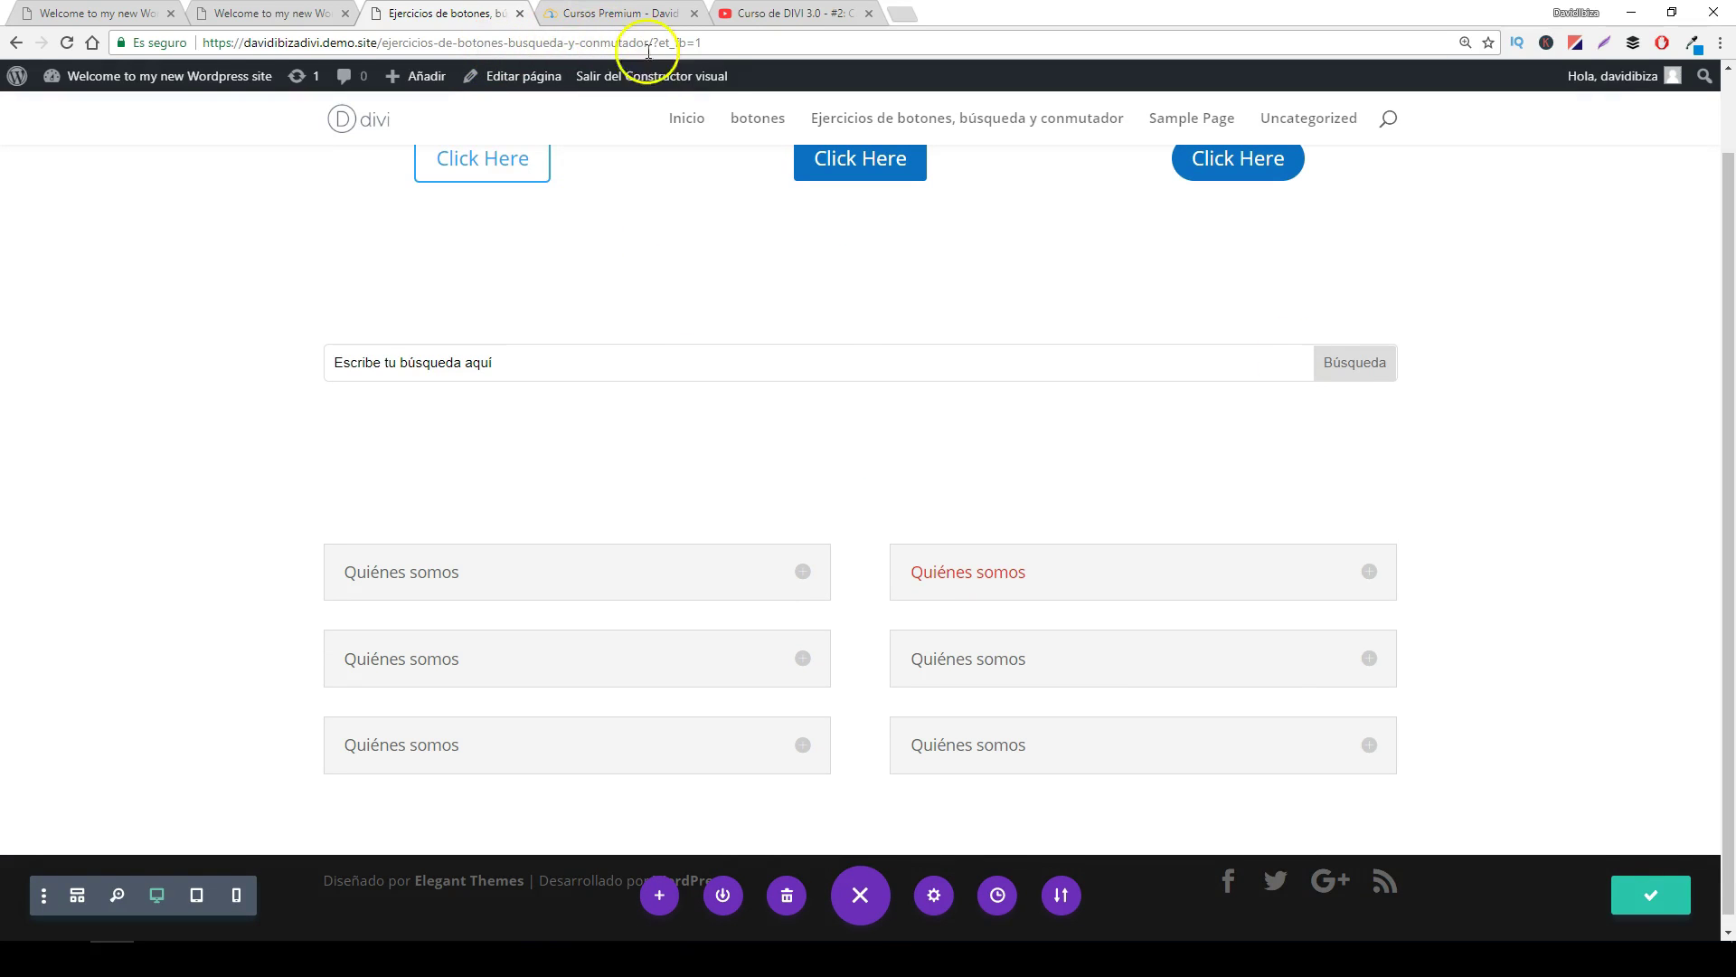
scroll(1097, 620, up, 2)
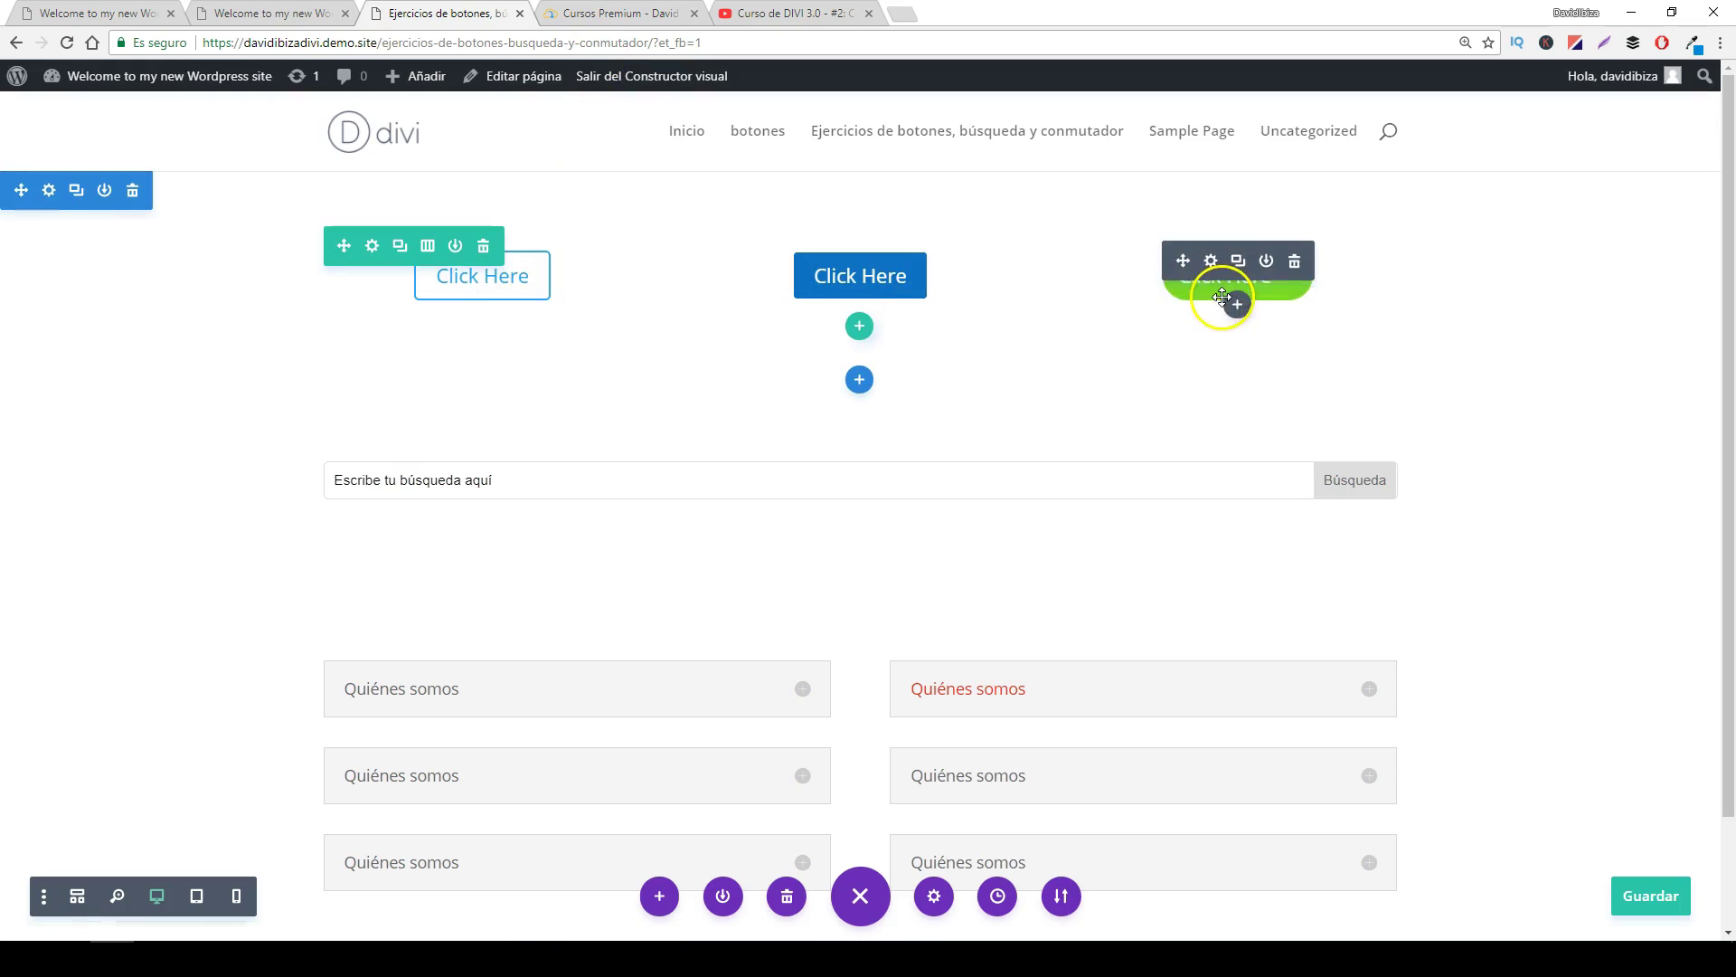
- Select the practice page's web address and look over its buttons, search field and toggles
click(396, 46)
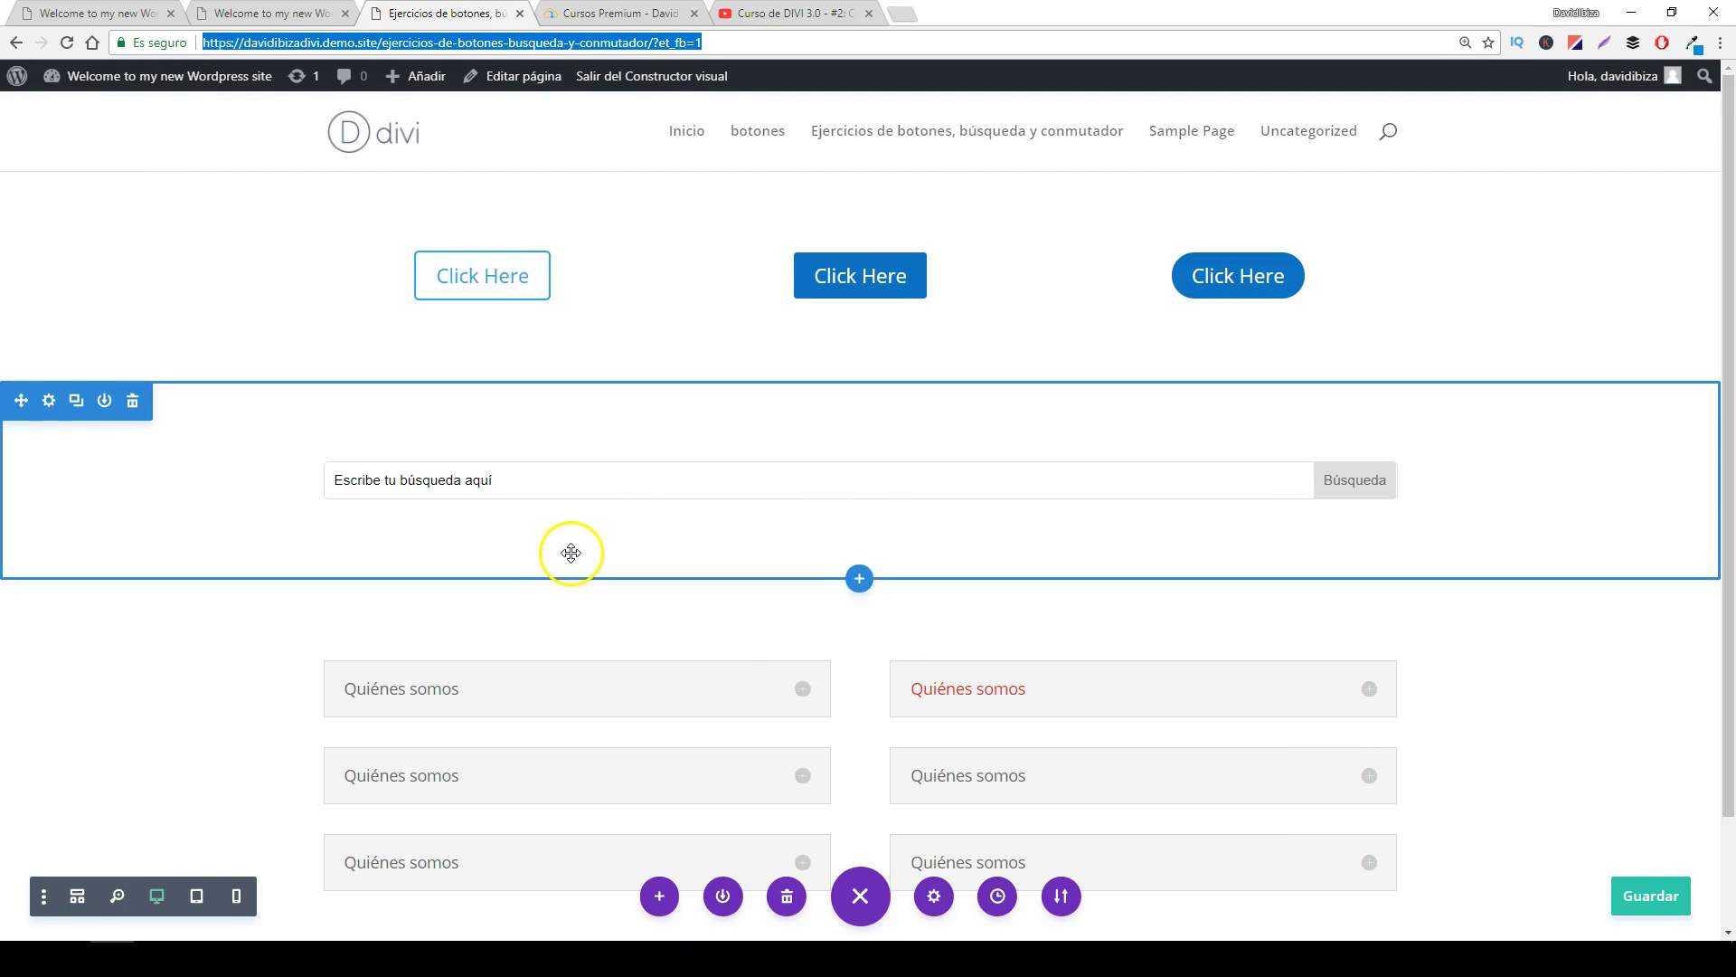
scroll(507, 395, down, 3)
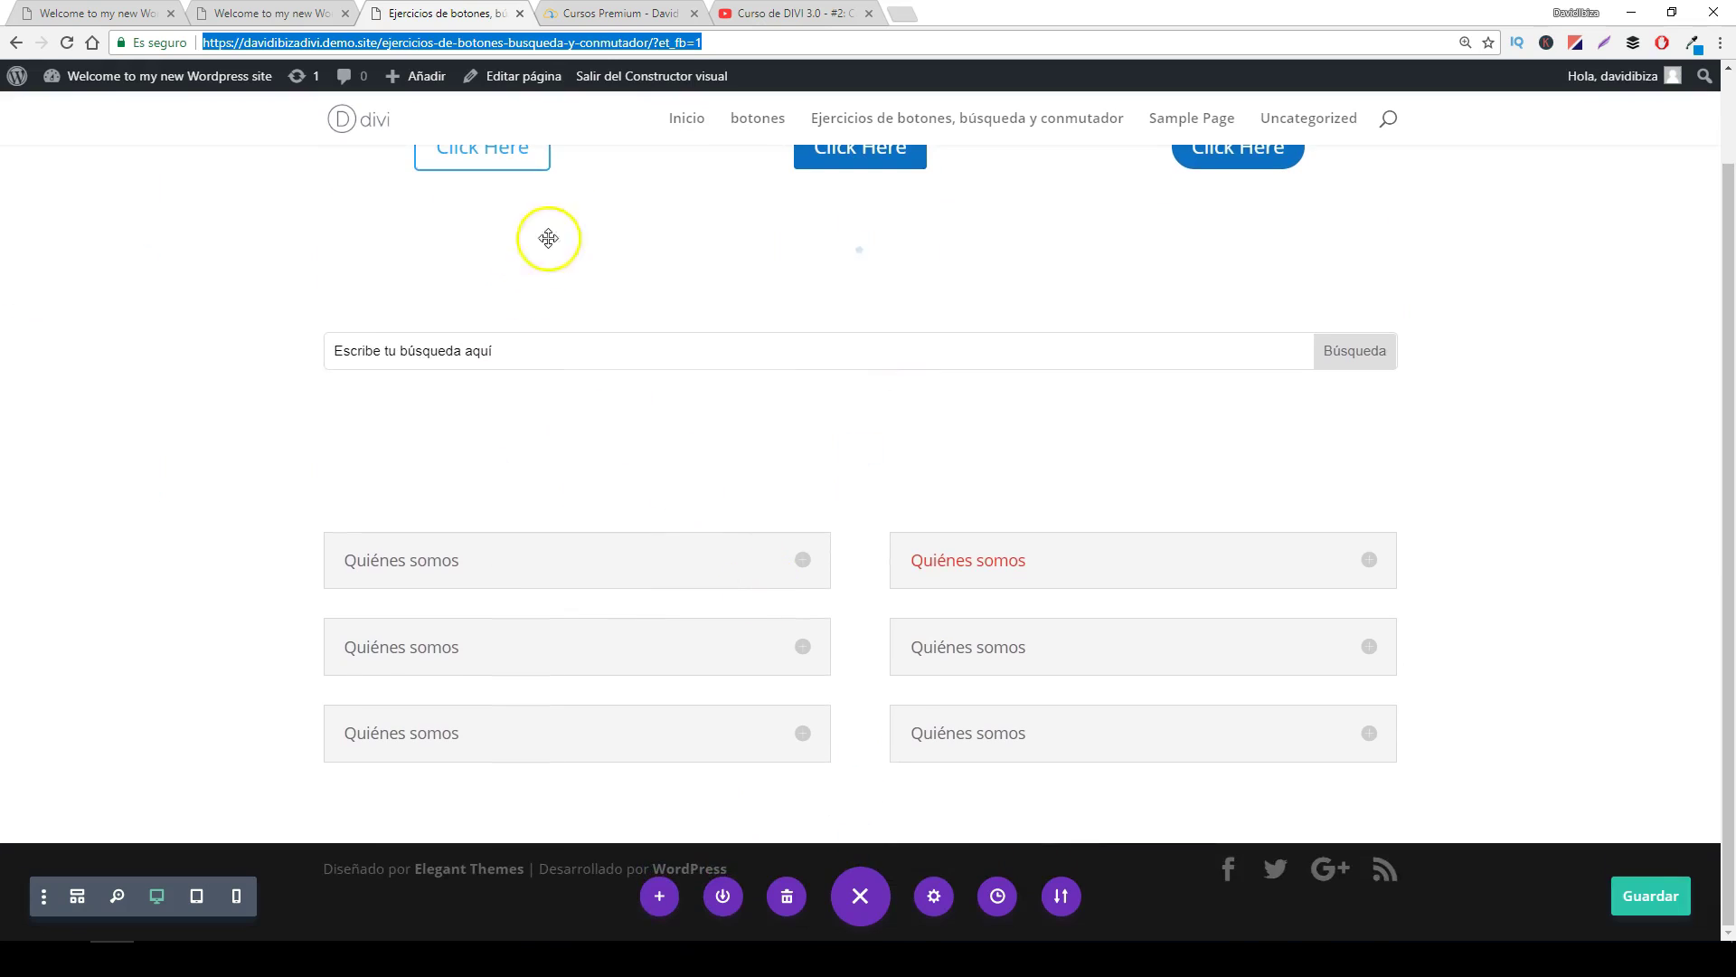
scroll(1012, 523, up, 3)
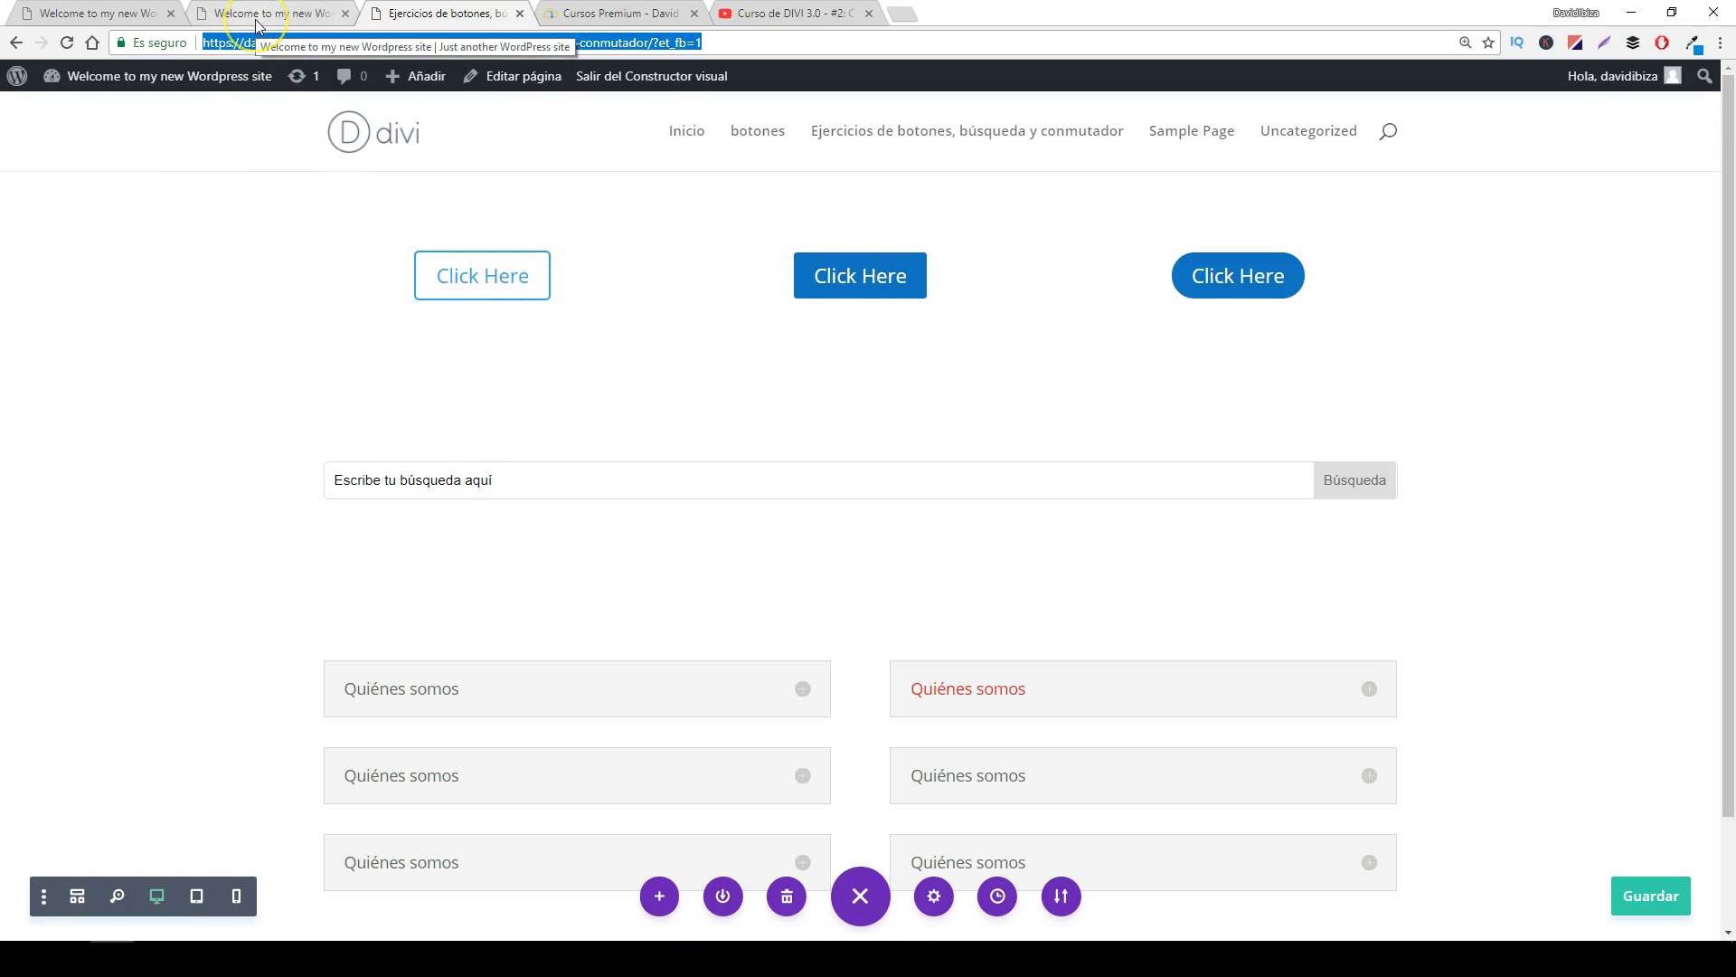
click(479, 18)
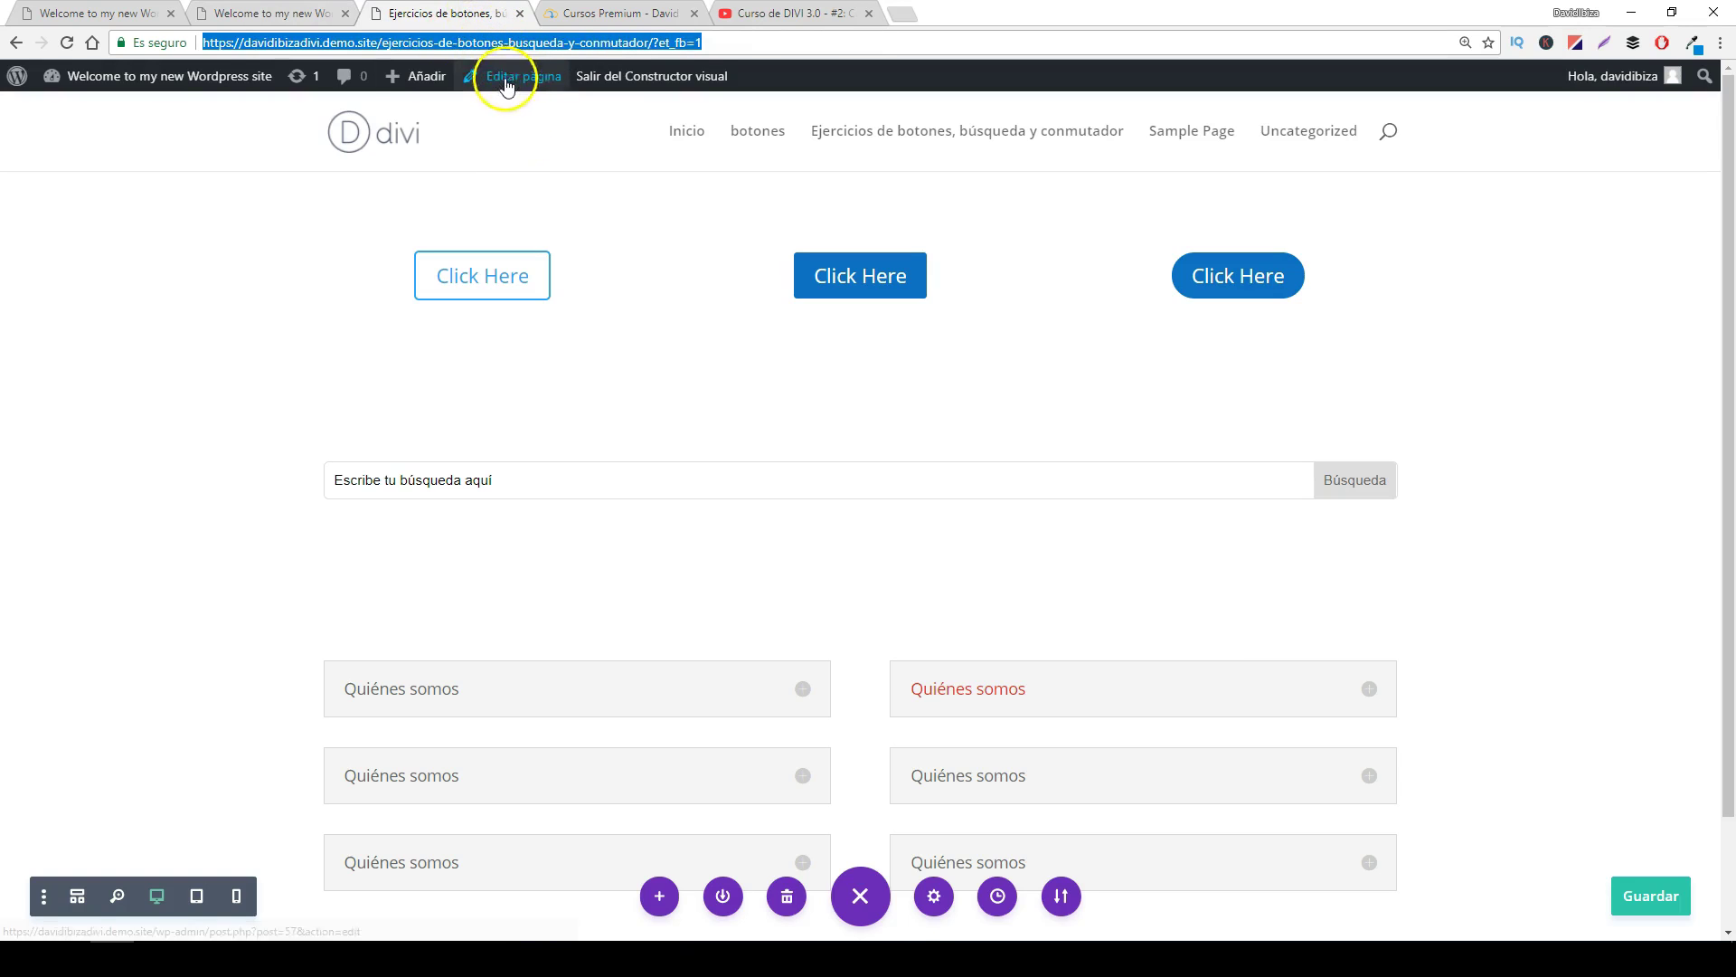
- Go to the WordPress dashboard's list of posts and open the published "Hello world!" post in a new tab
mouse_move(434, 78)
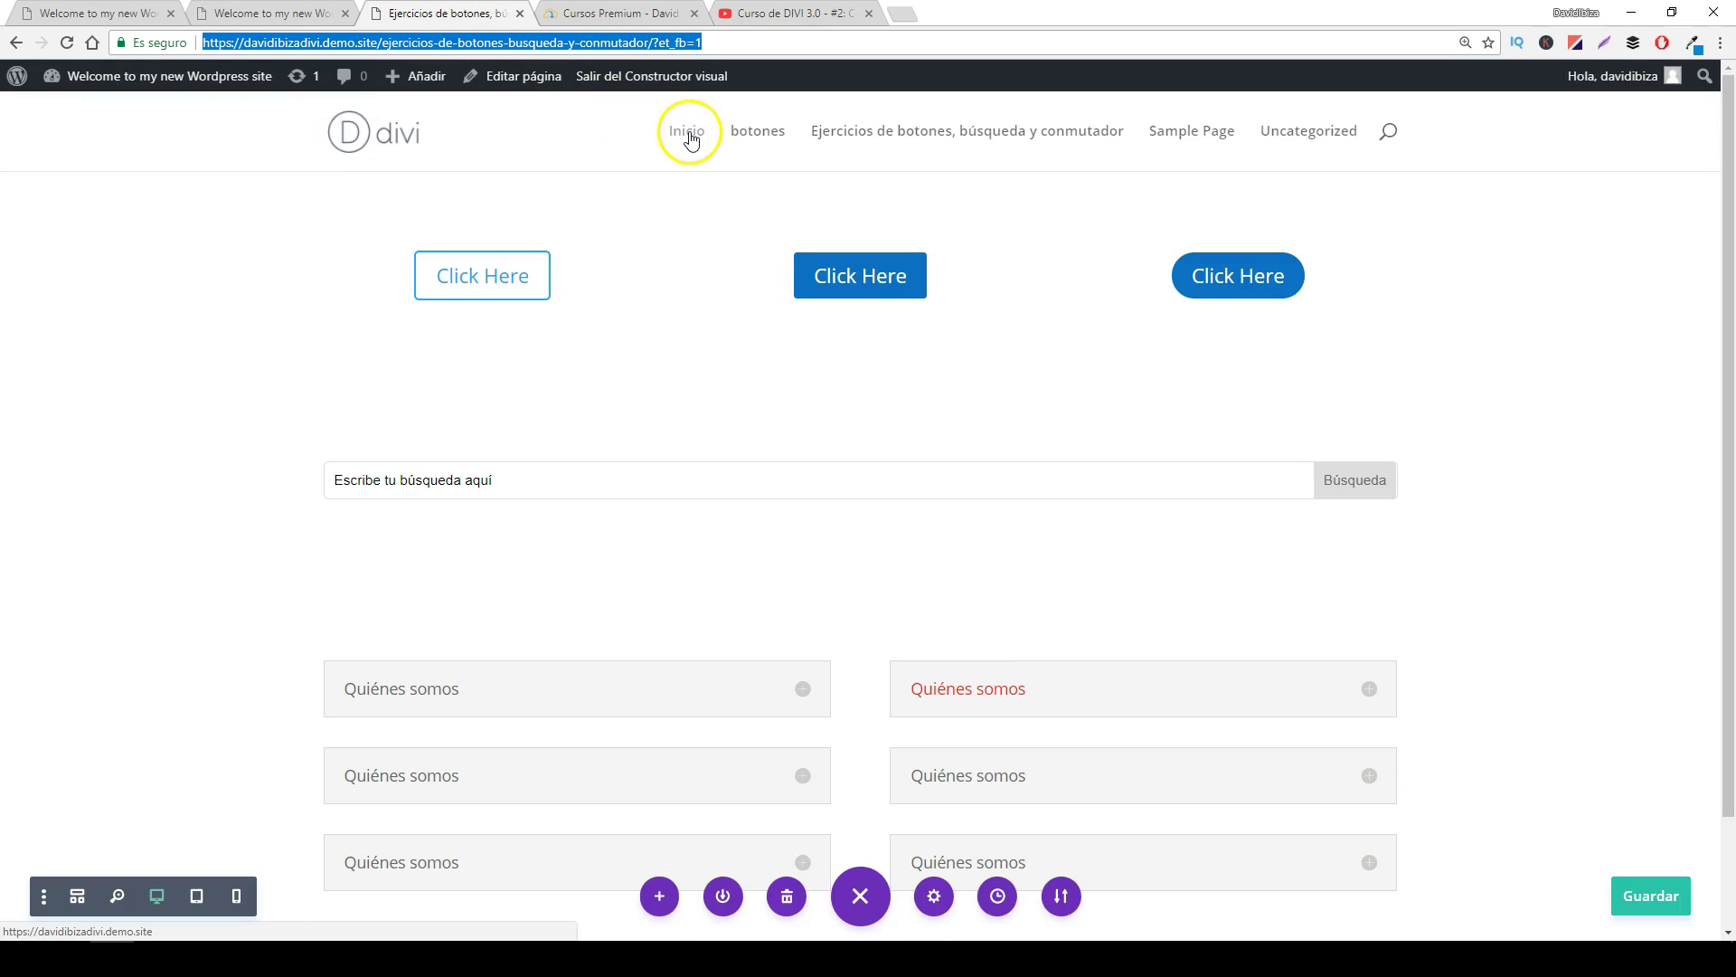
mouse_move(237, 80)
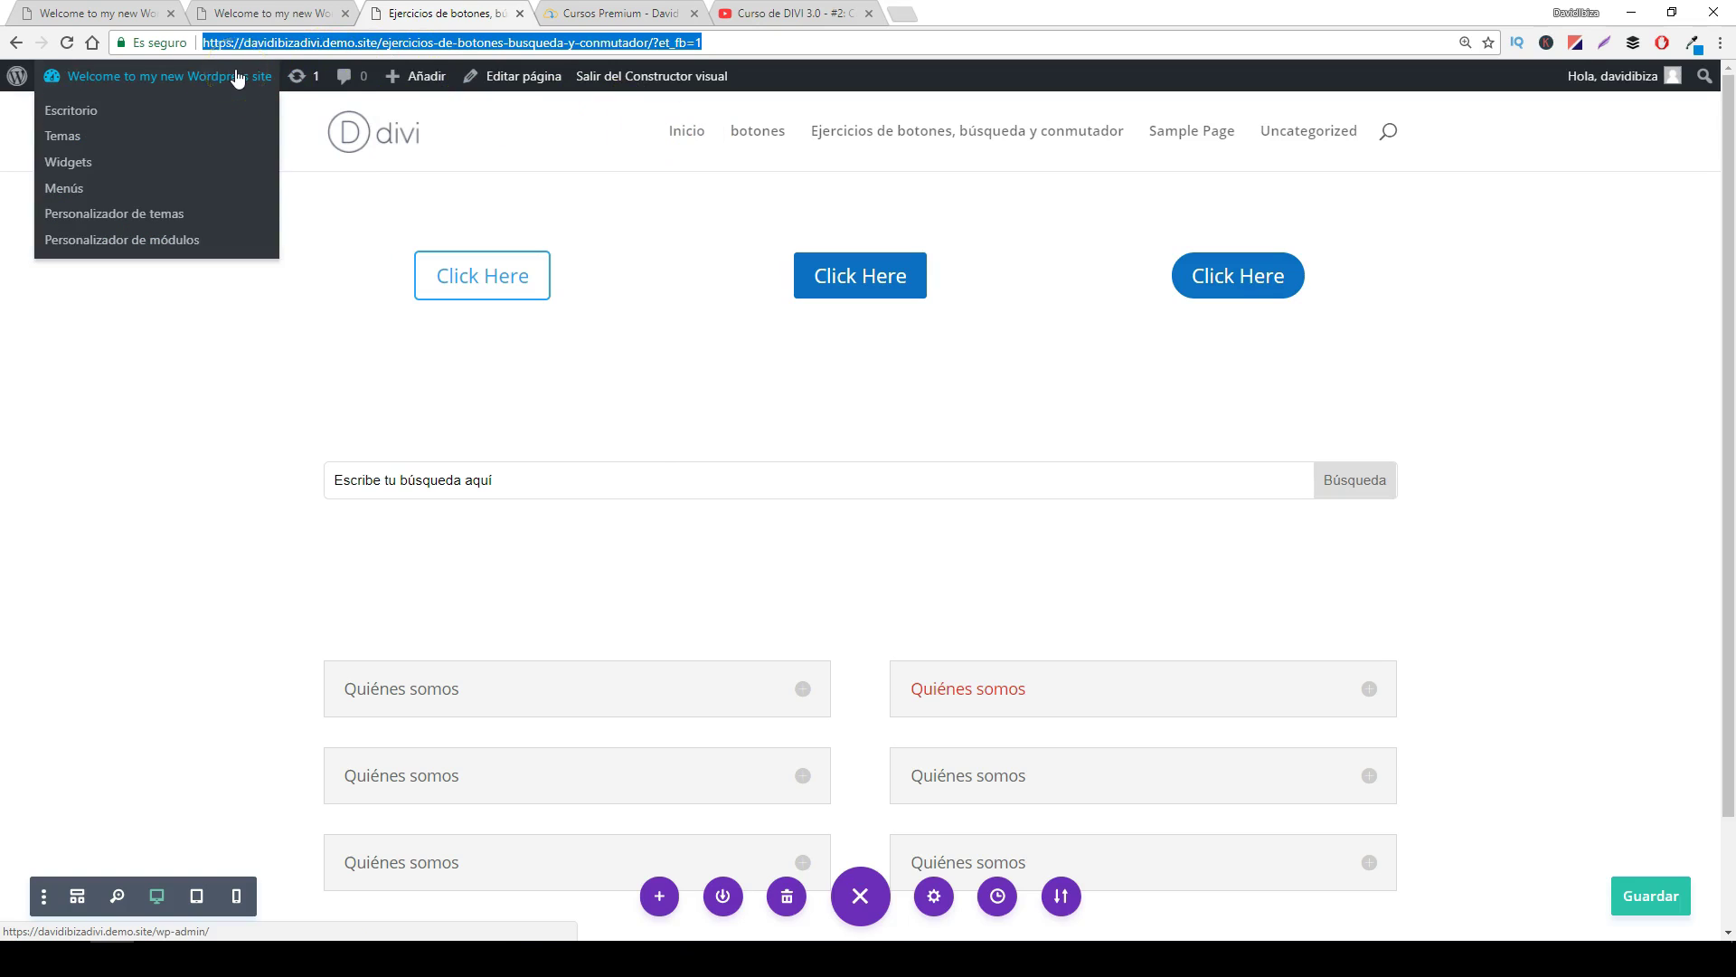
click(78, 109)
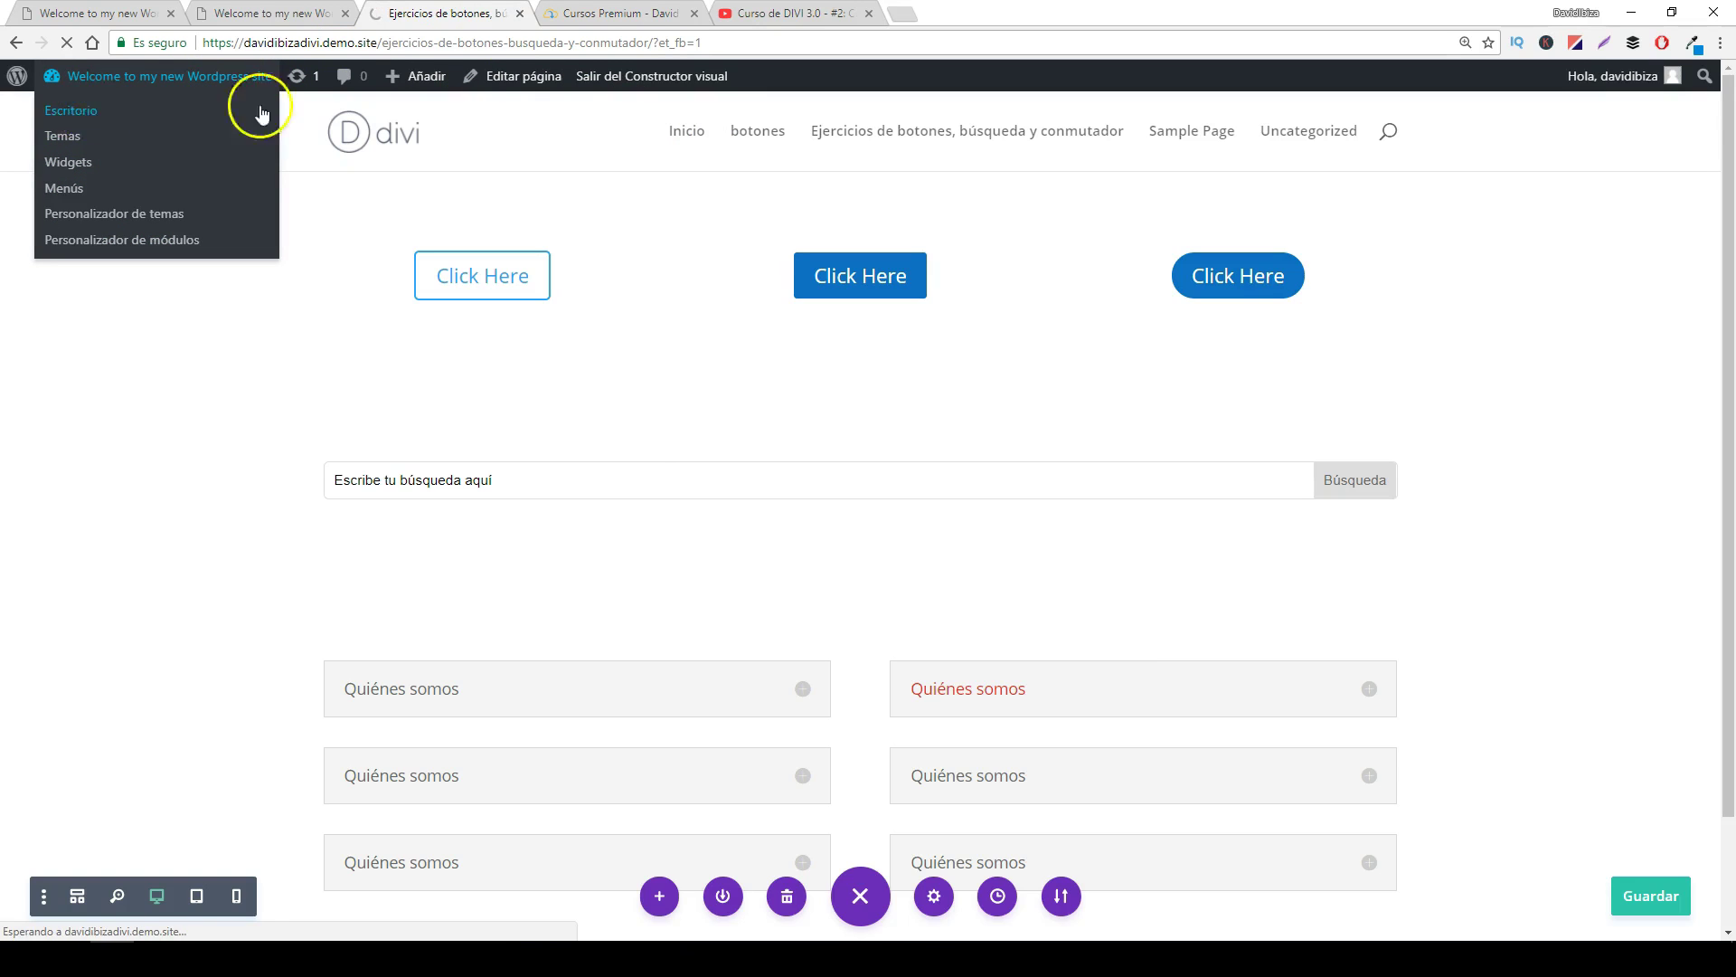
click(299, 13)
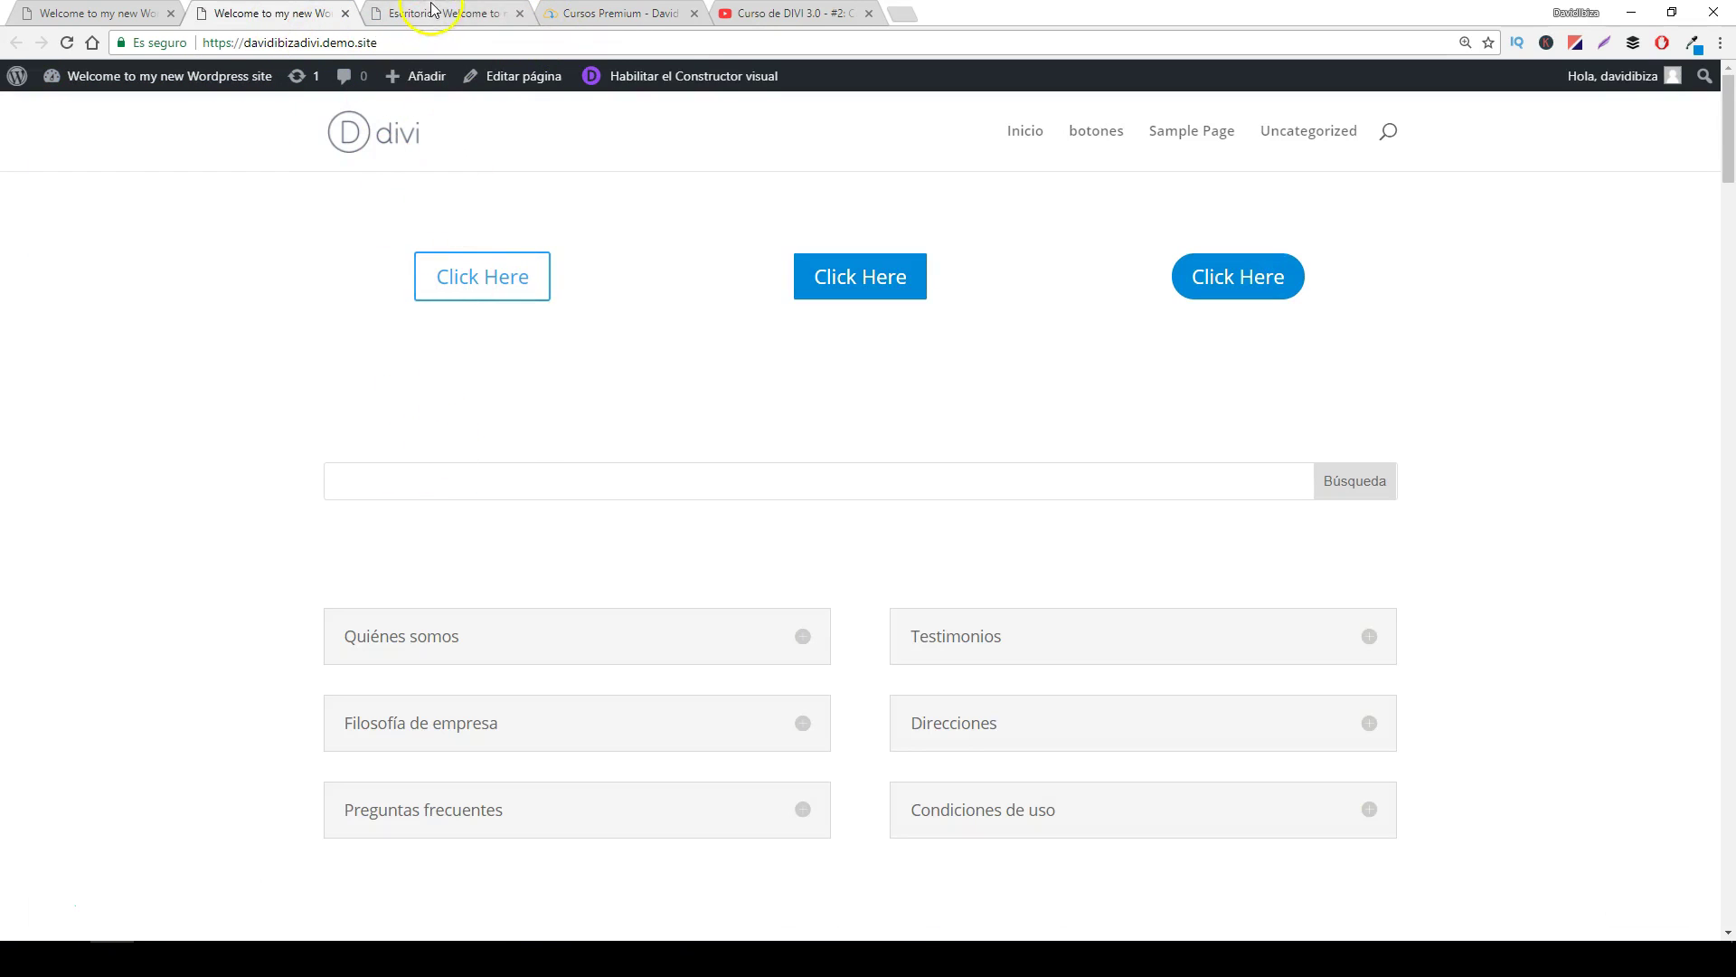
click(431, 11)
mouse_move(62, 234)
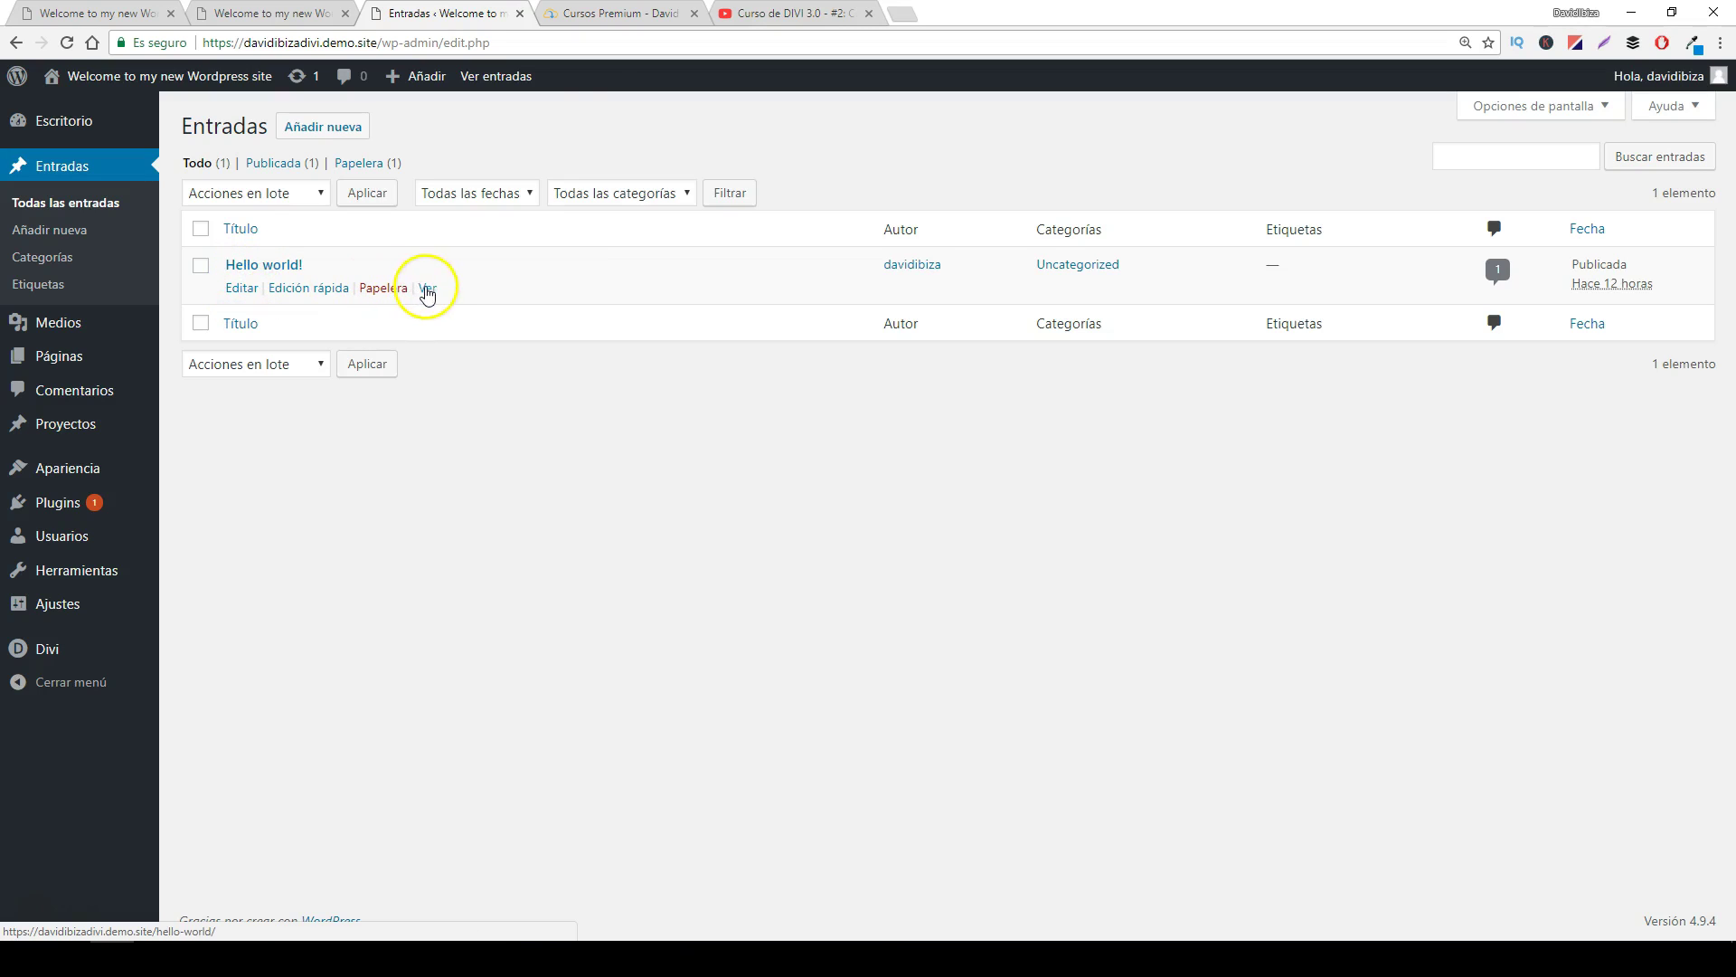
middle_click(427, 288)
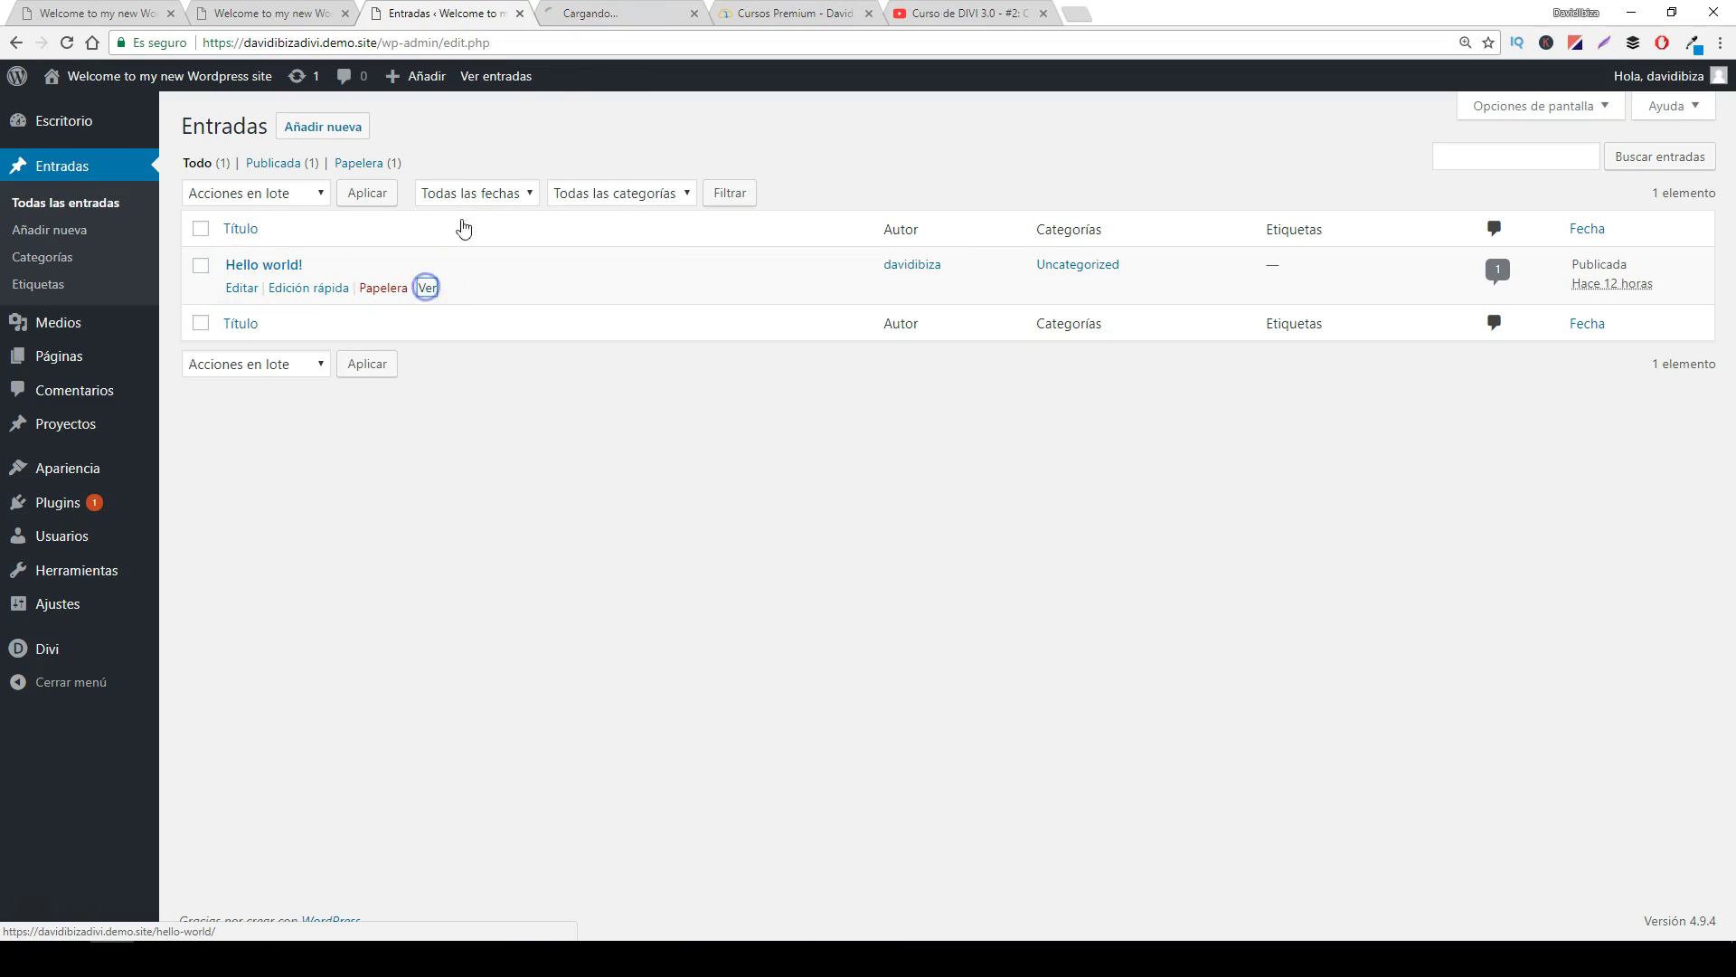
- Examine the published "Hello world!" post's text, comments and sidebar
click(605, 17)
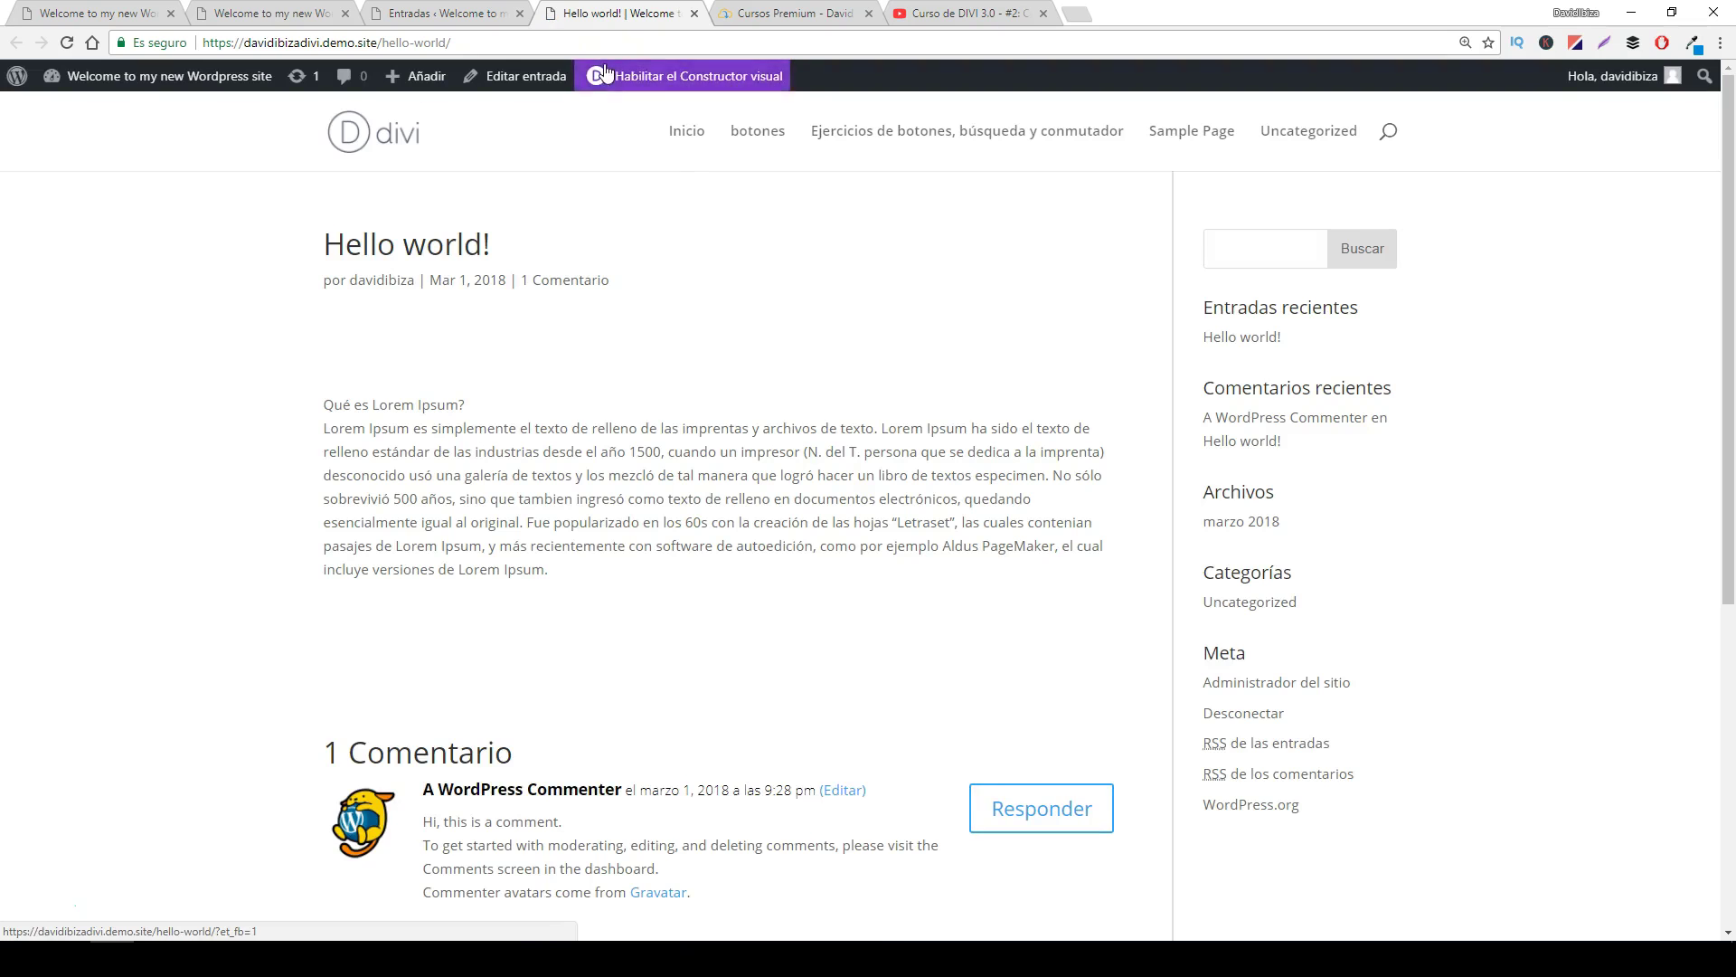
scroll(675, 436, down, 2)
scroll(601, 351, up, 2)
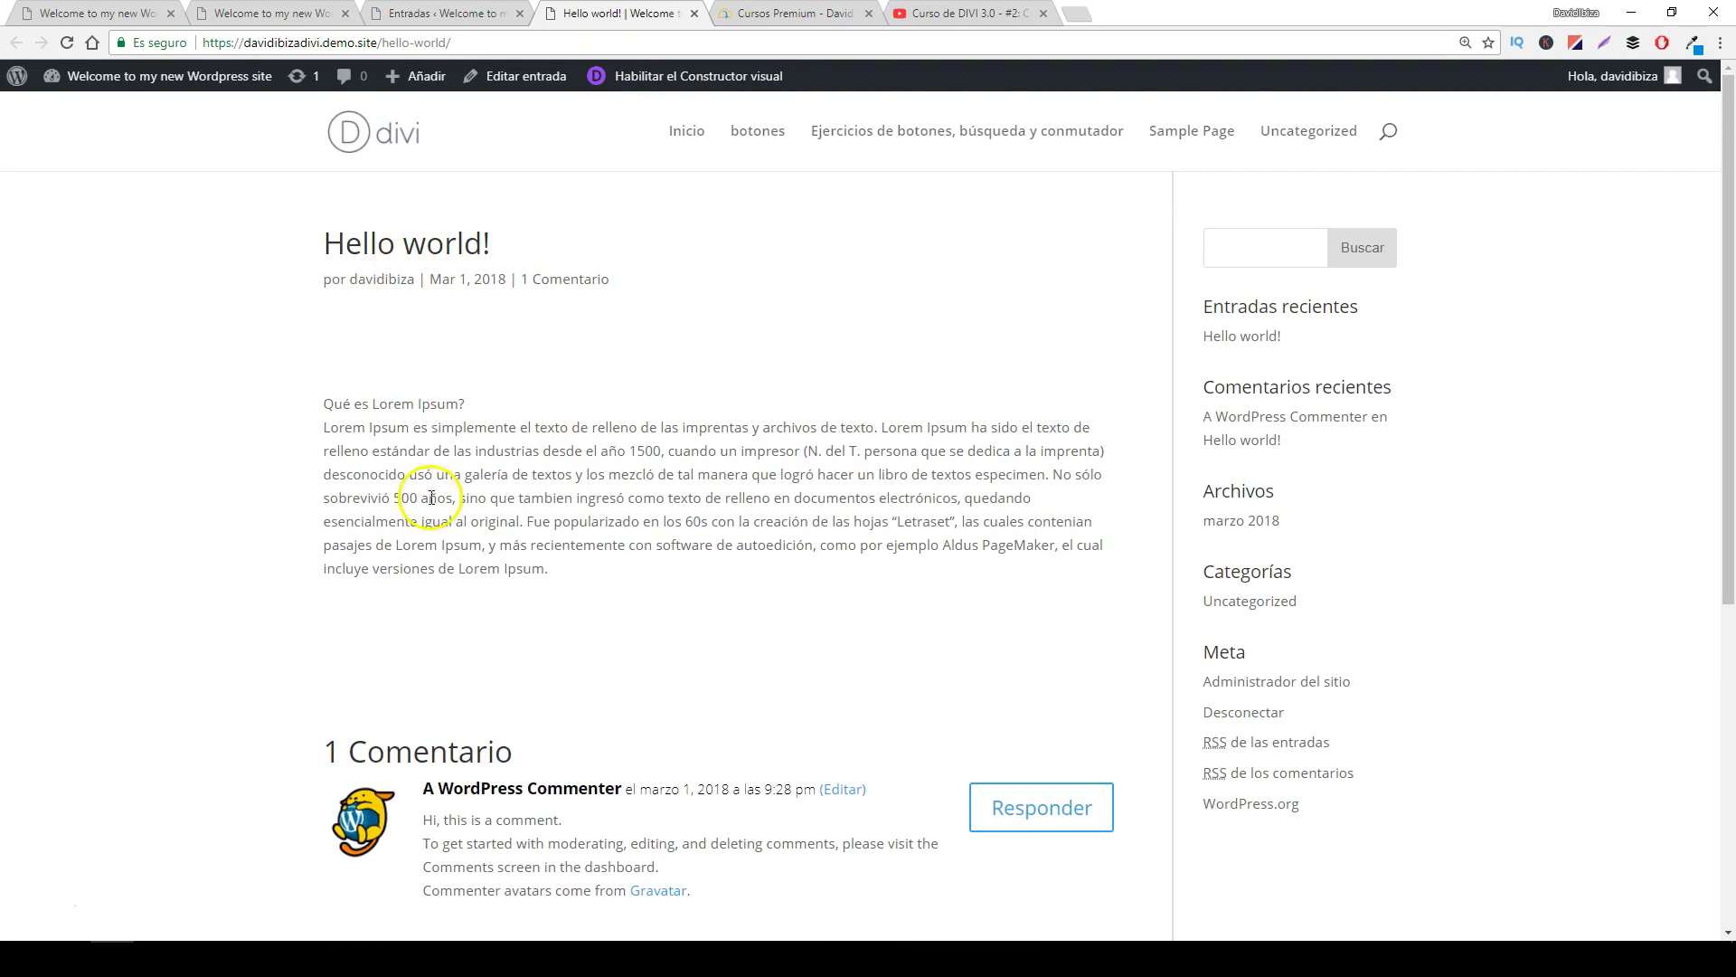
scroll(449, 569, down, 2)
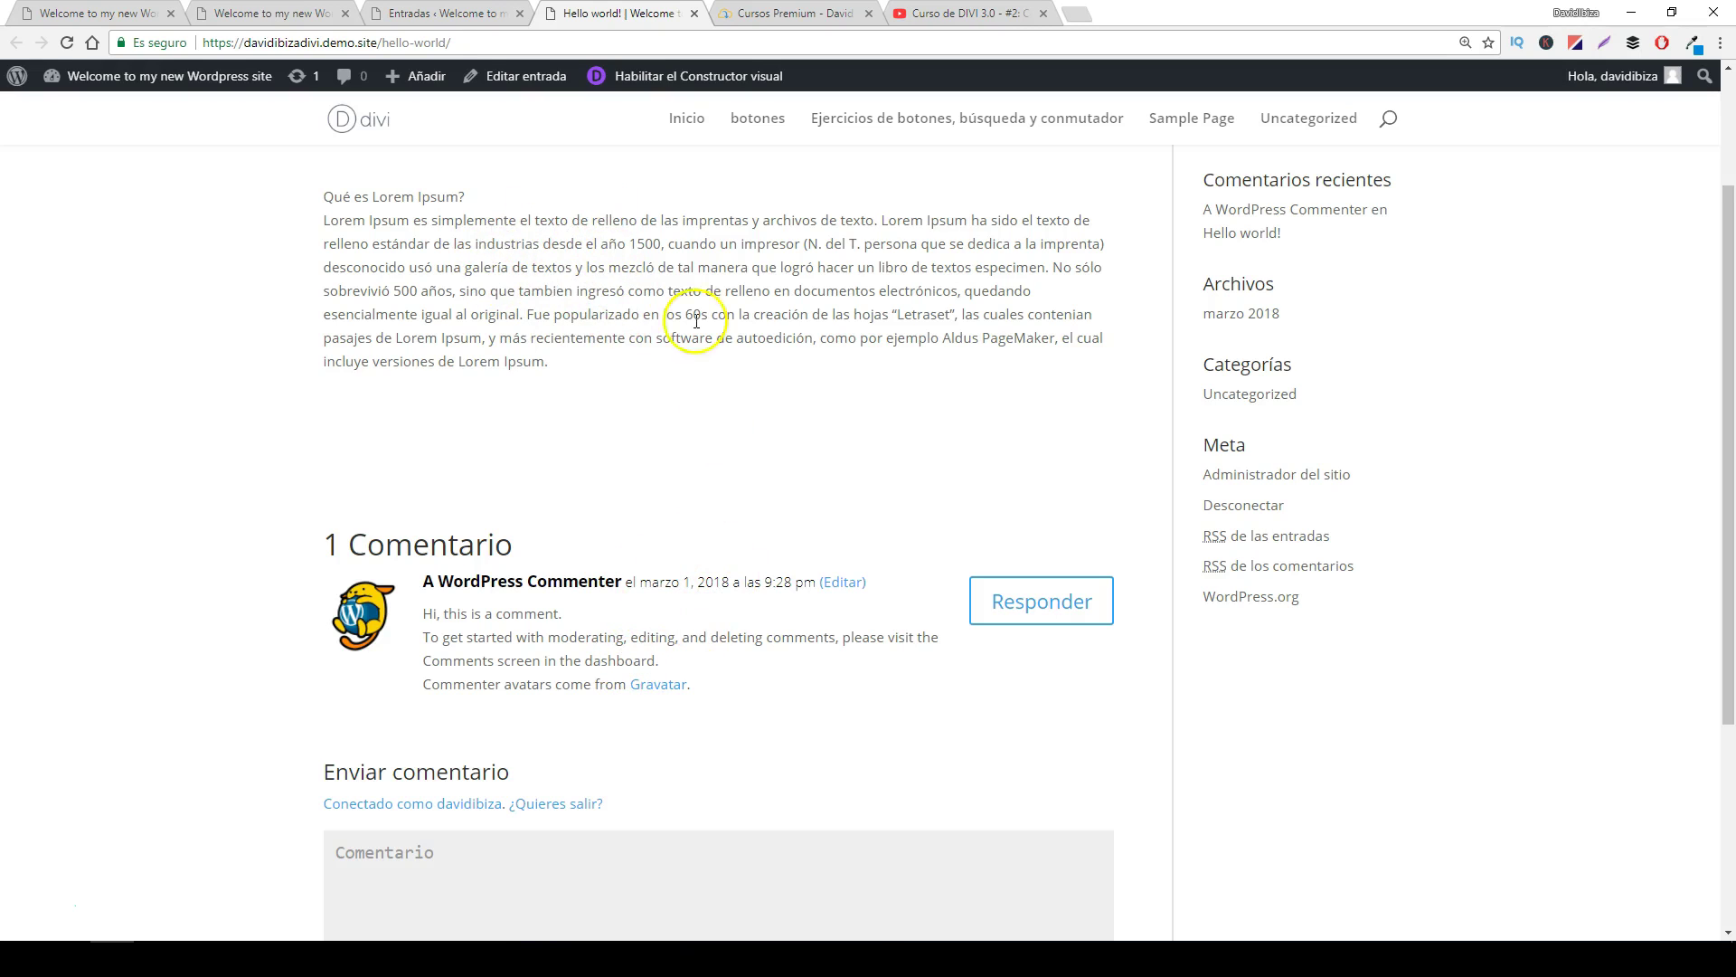
click(447, 15)
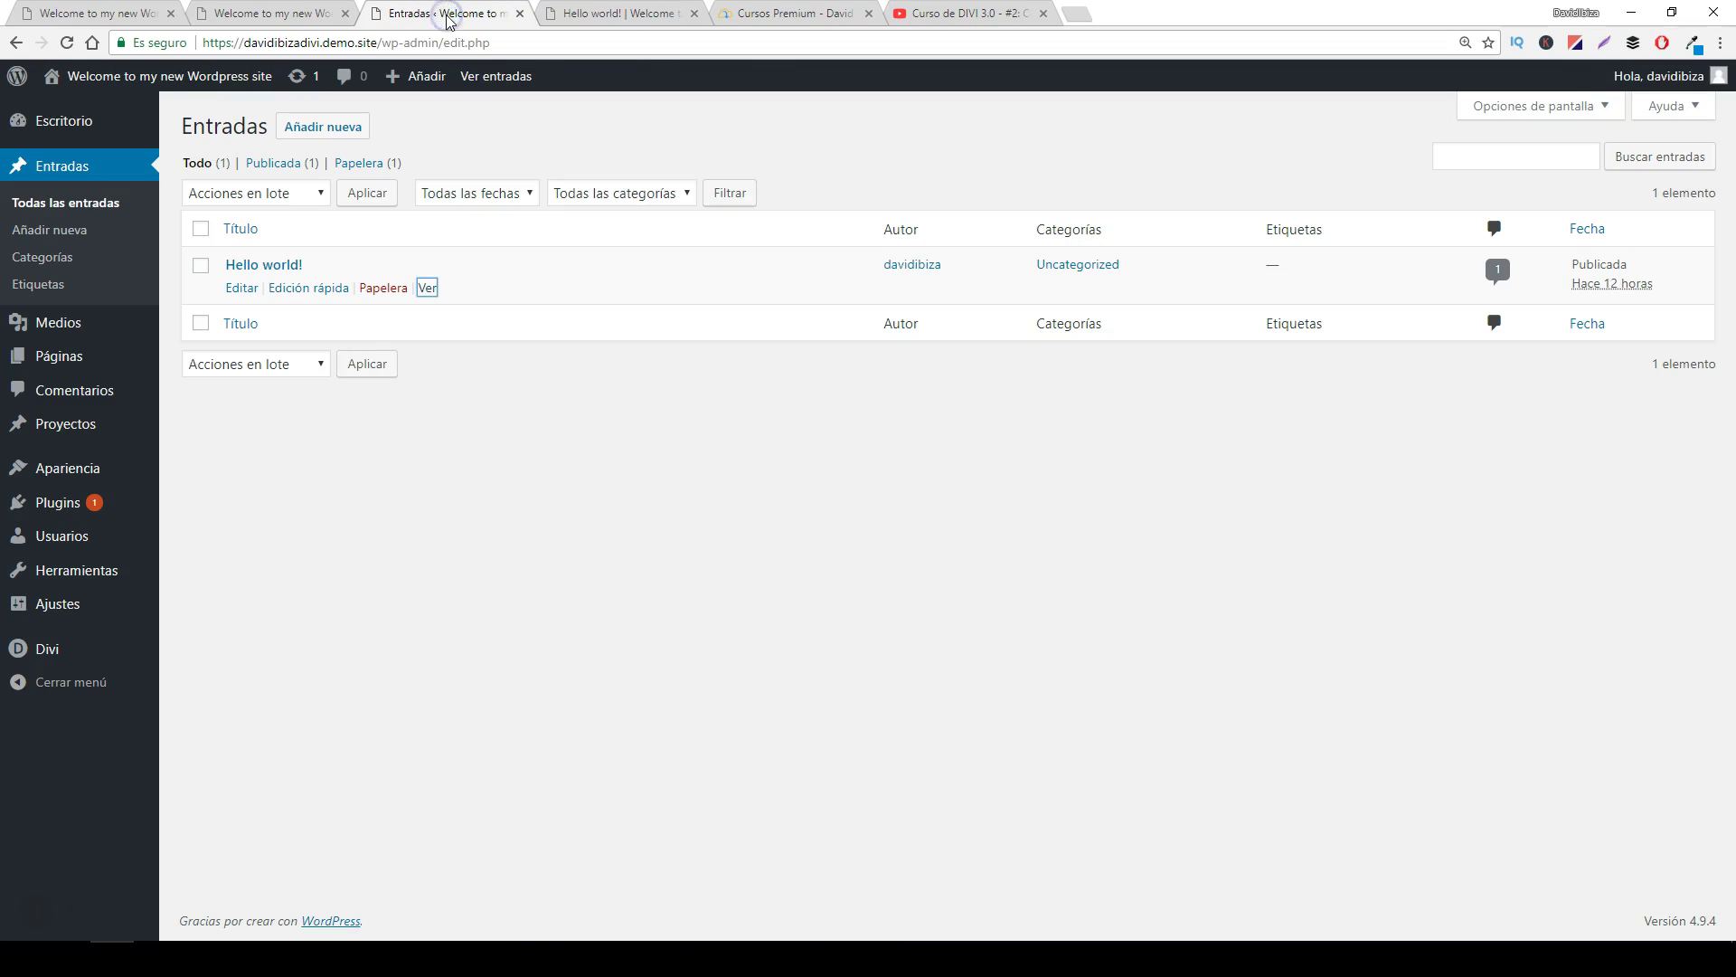
click(614, 16)
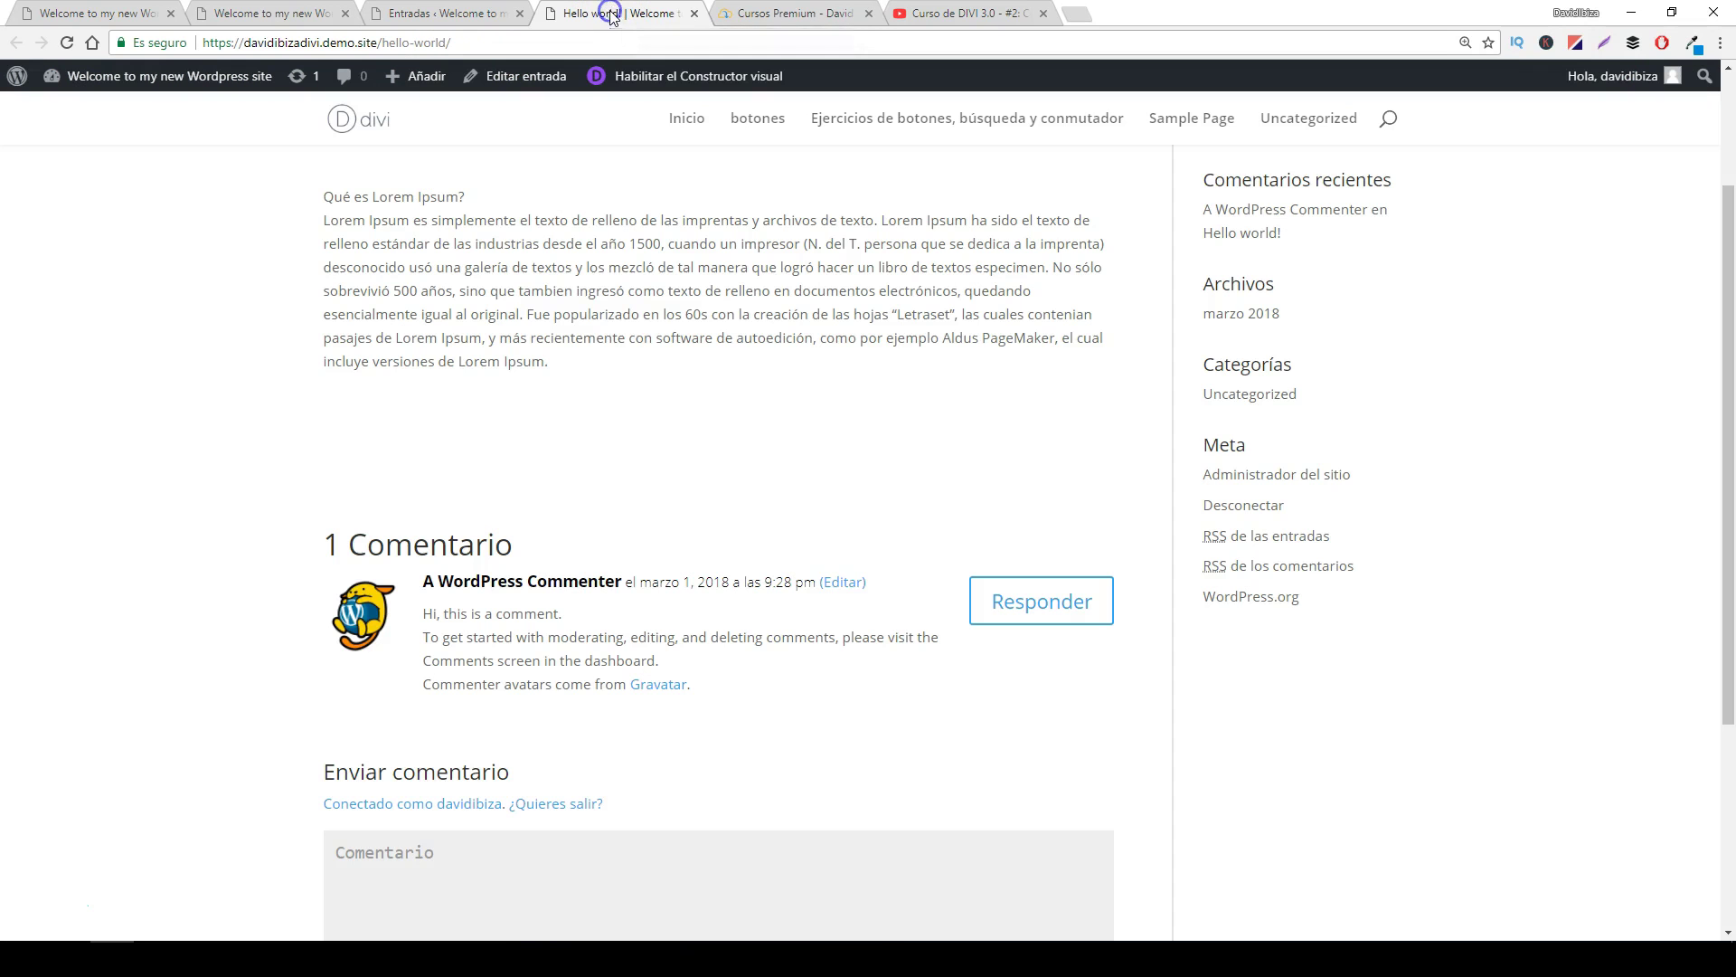
- Edit the "Hello world!" post and launch the Divi visual builder on it
click(434, 15)
click(242, 289)
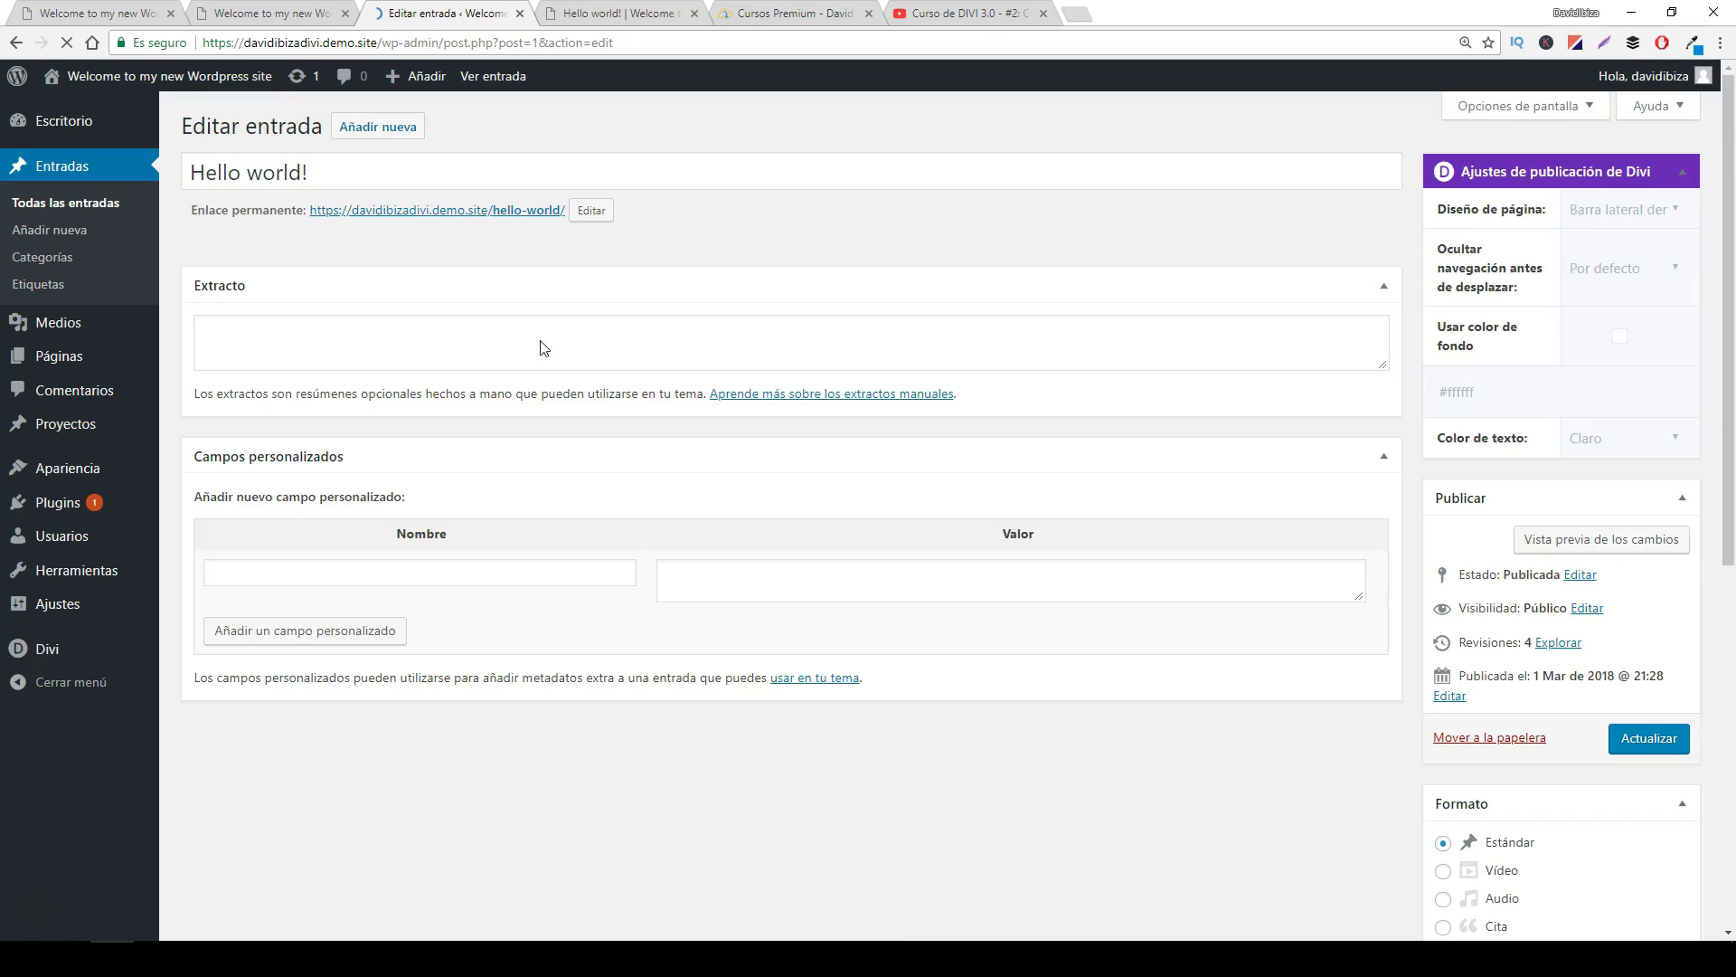
click(549, 346)
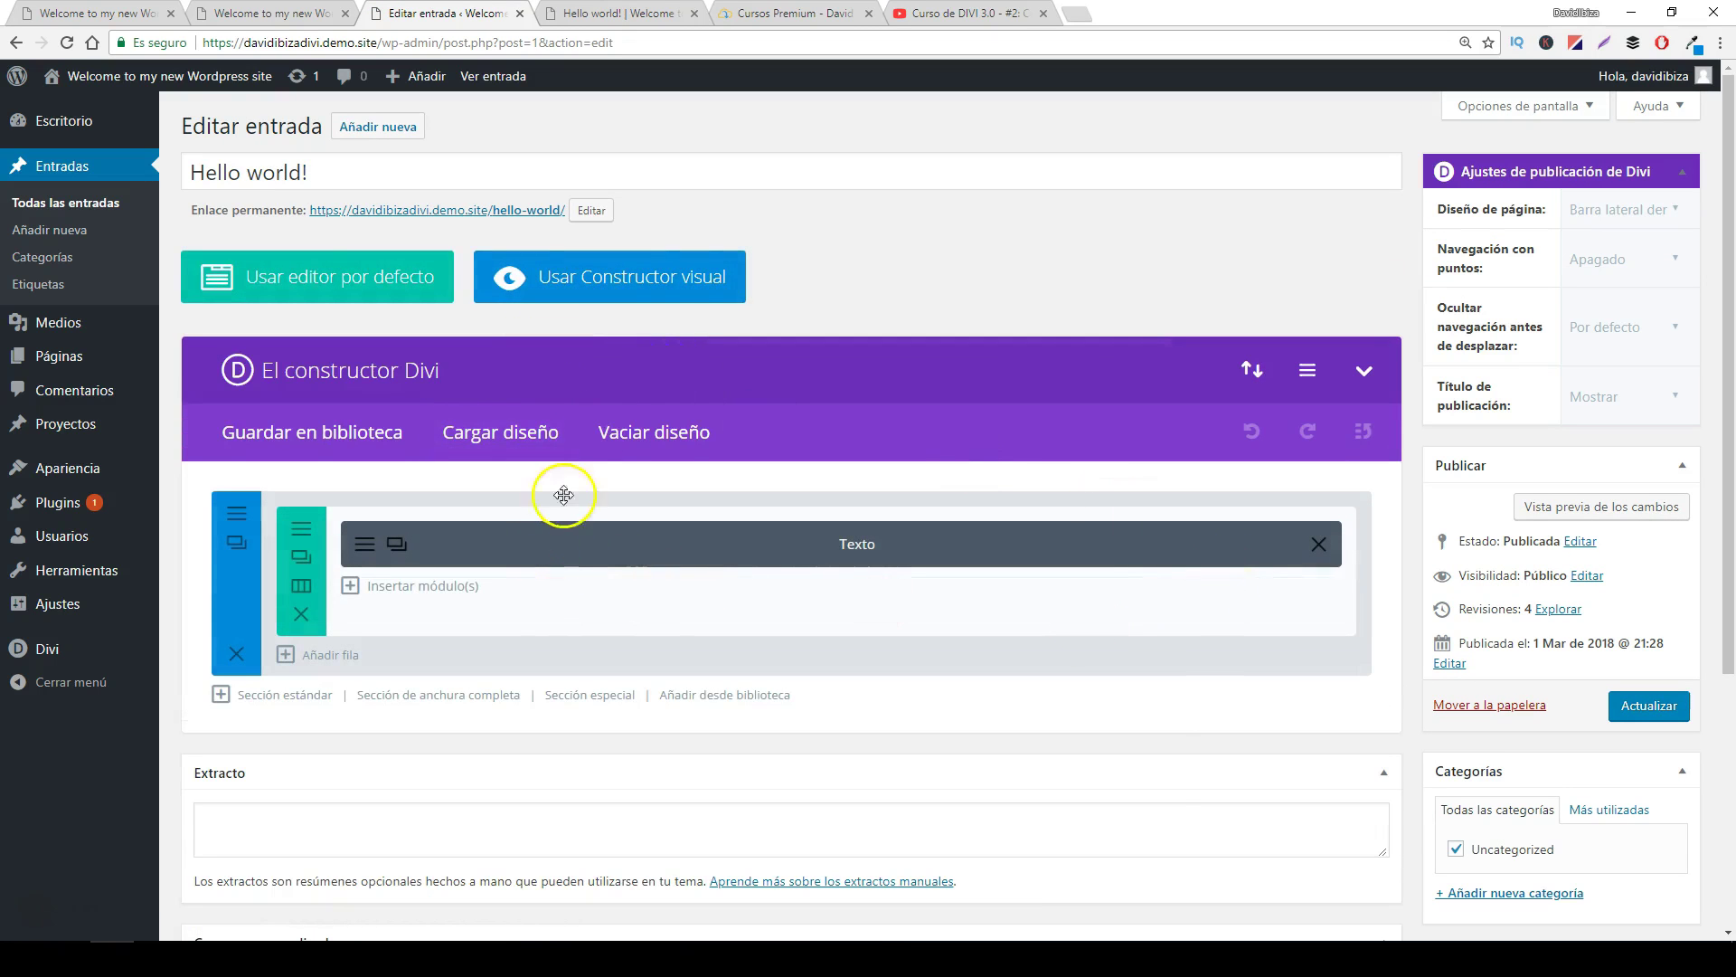
click(659, 274)
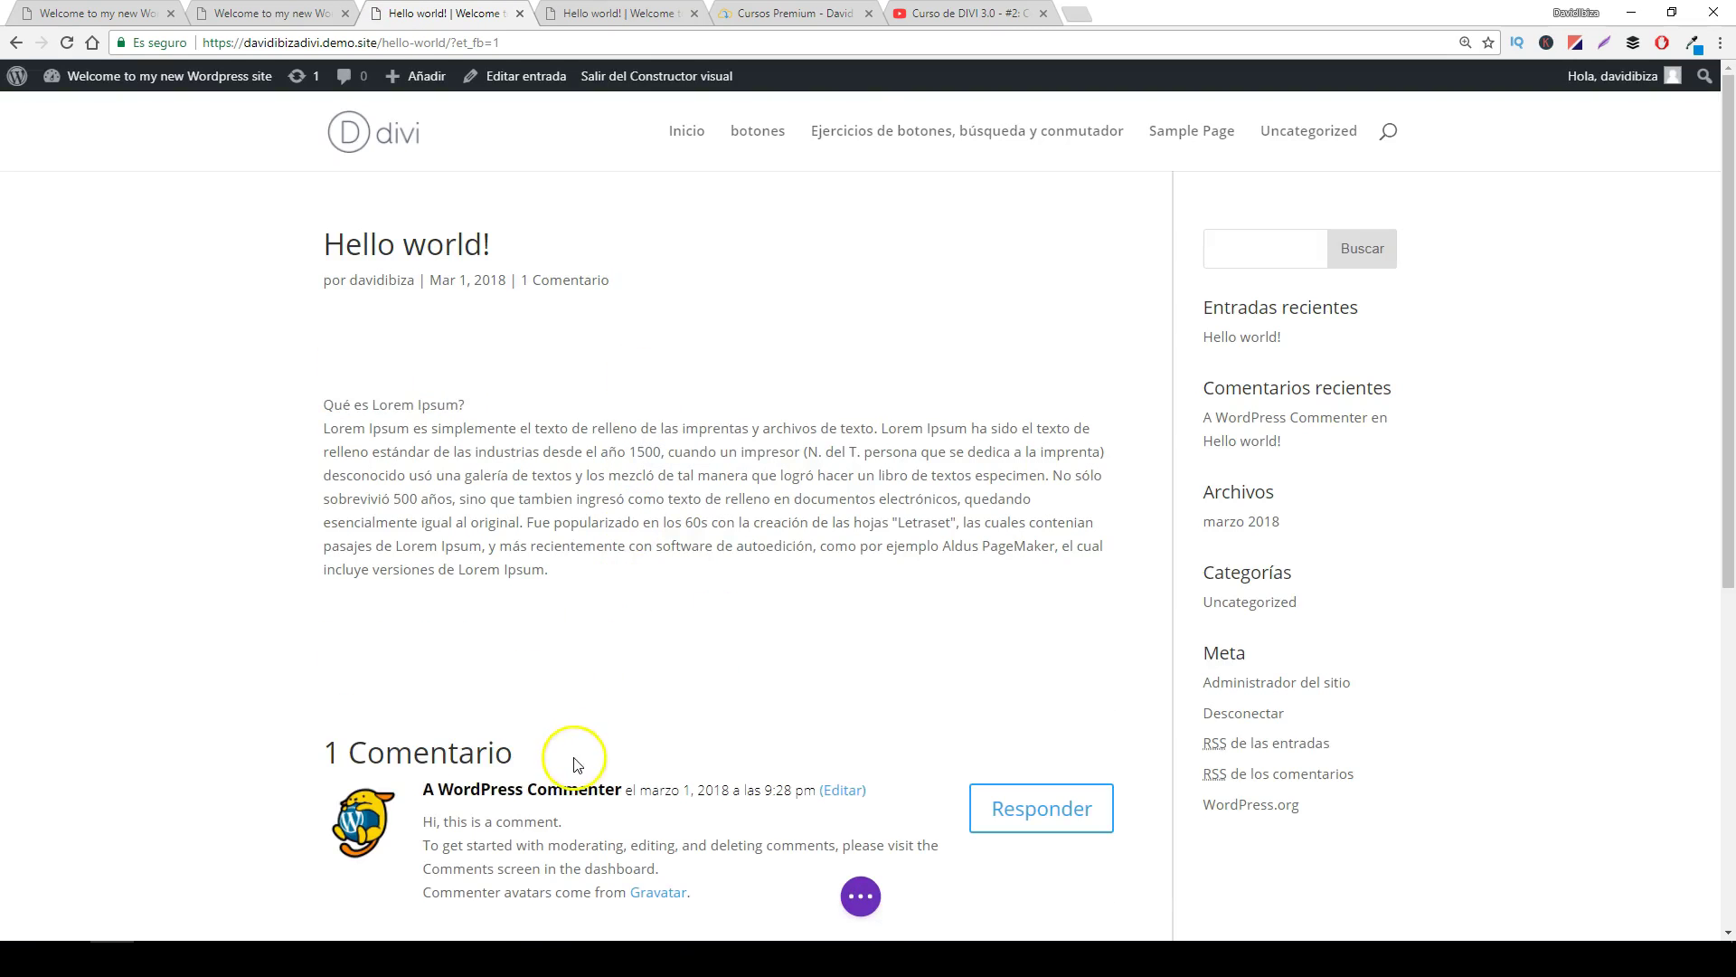
- Add a regular section with a single-column row below the post's Lorem Ipsum text section
scroll(576, 807, down, 2)
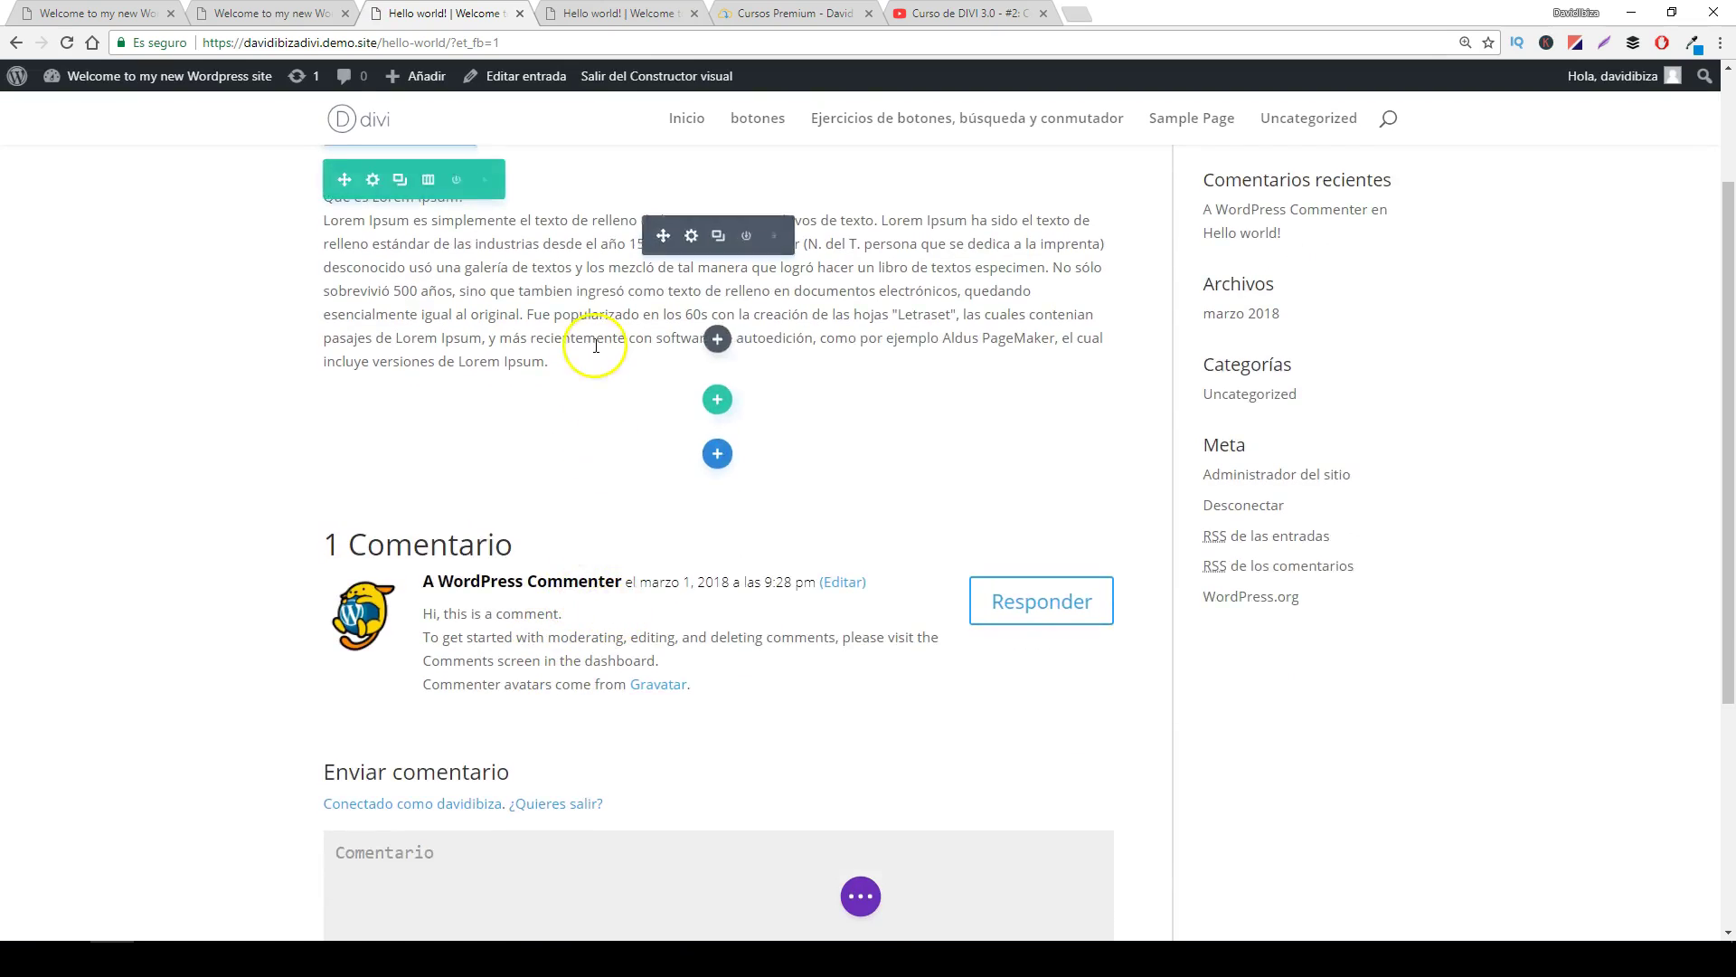
scroll(581, 356, up, 1)
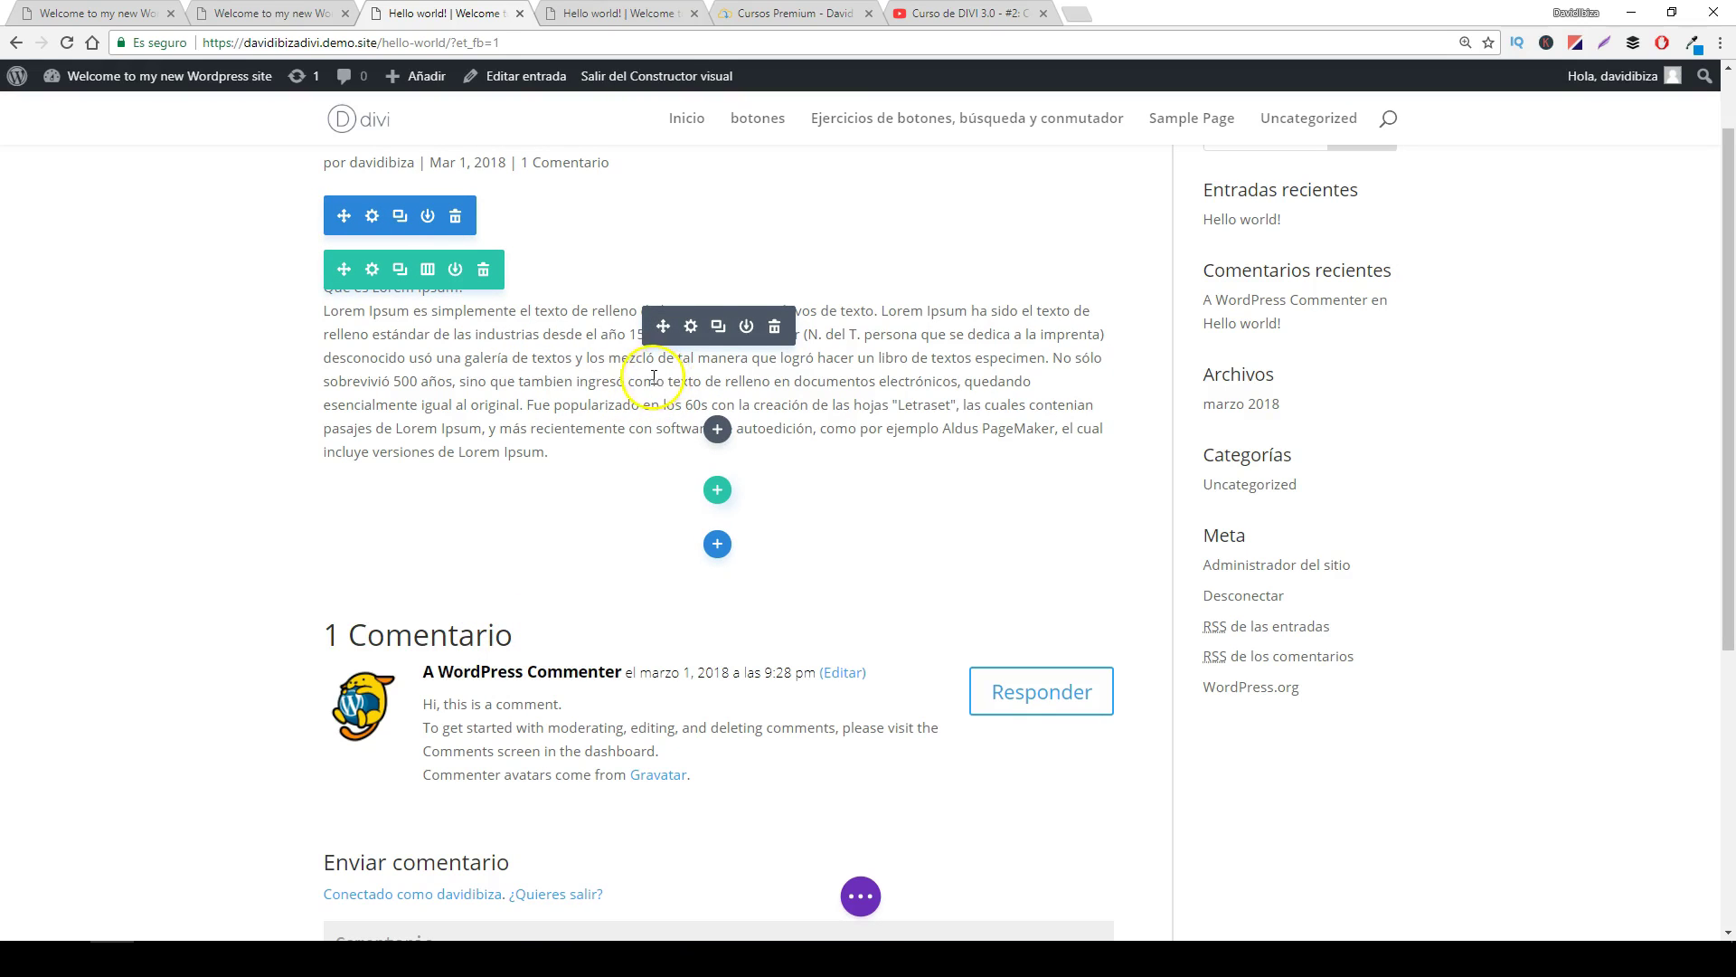
scroll(610, 421, up, 2)
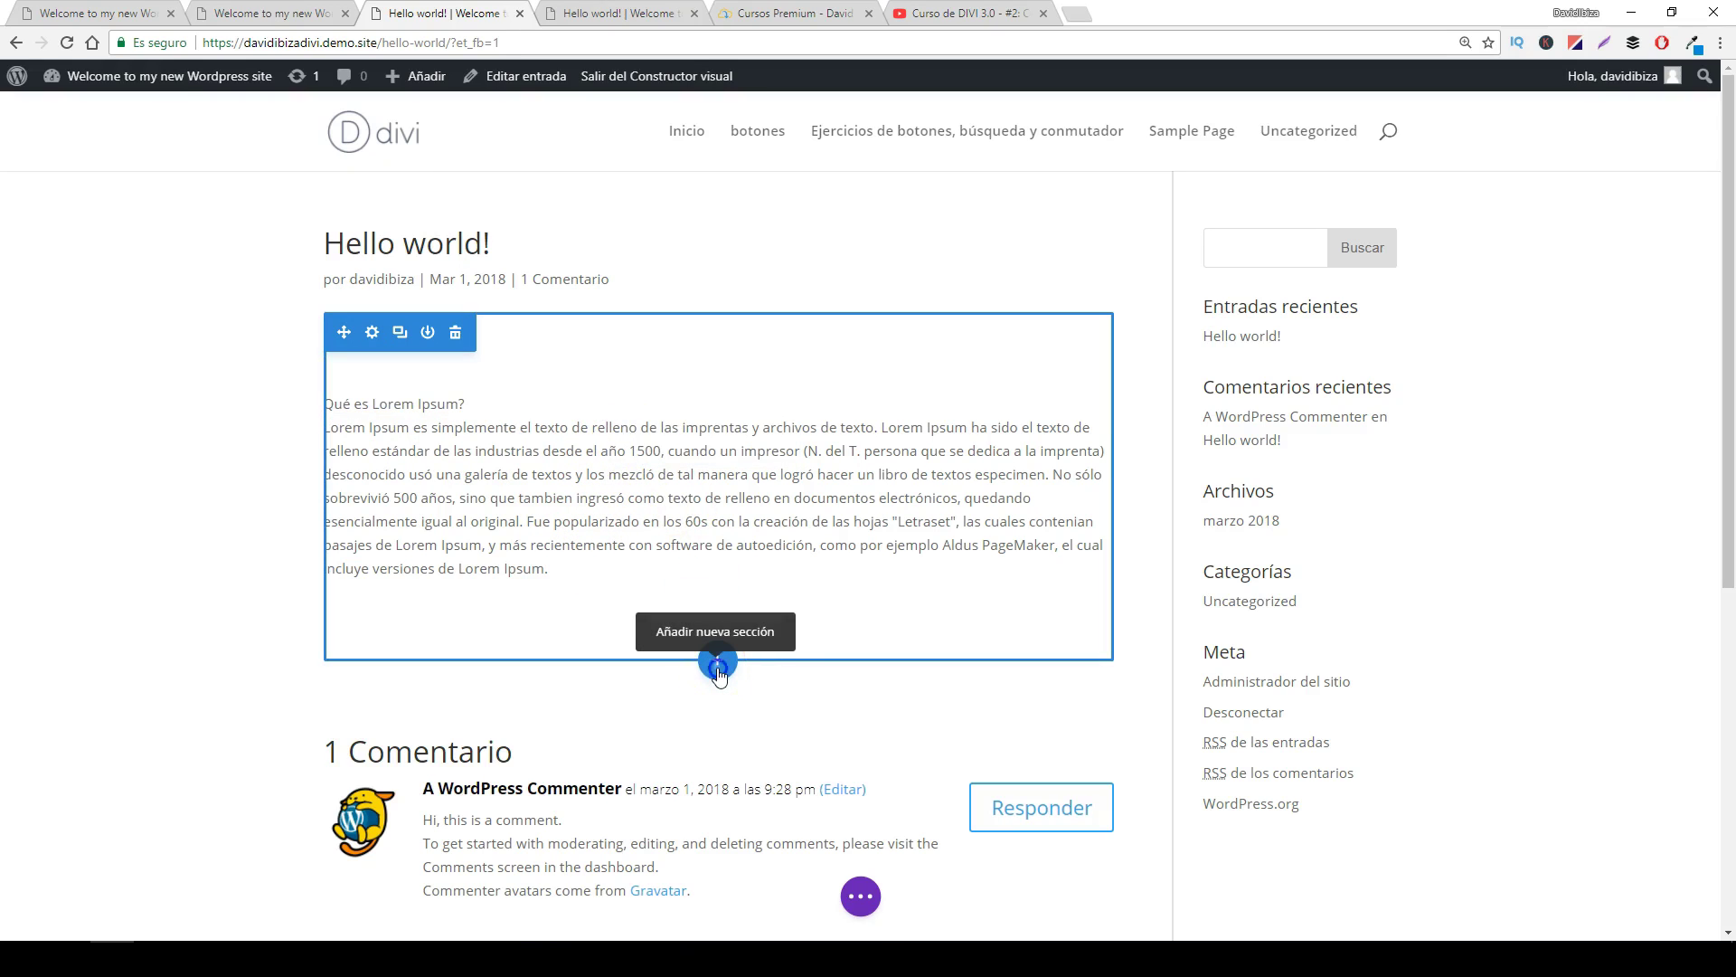
click(718, 666)
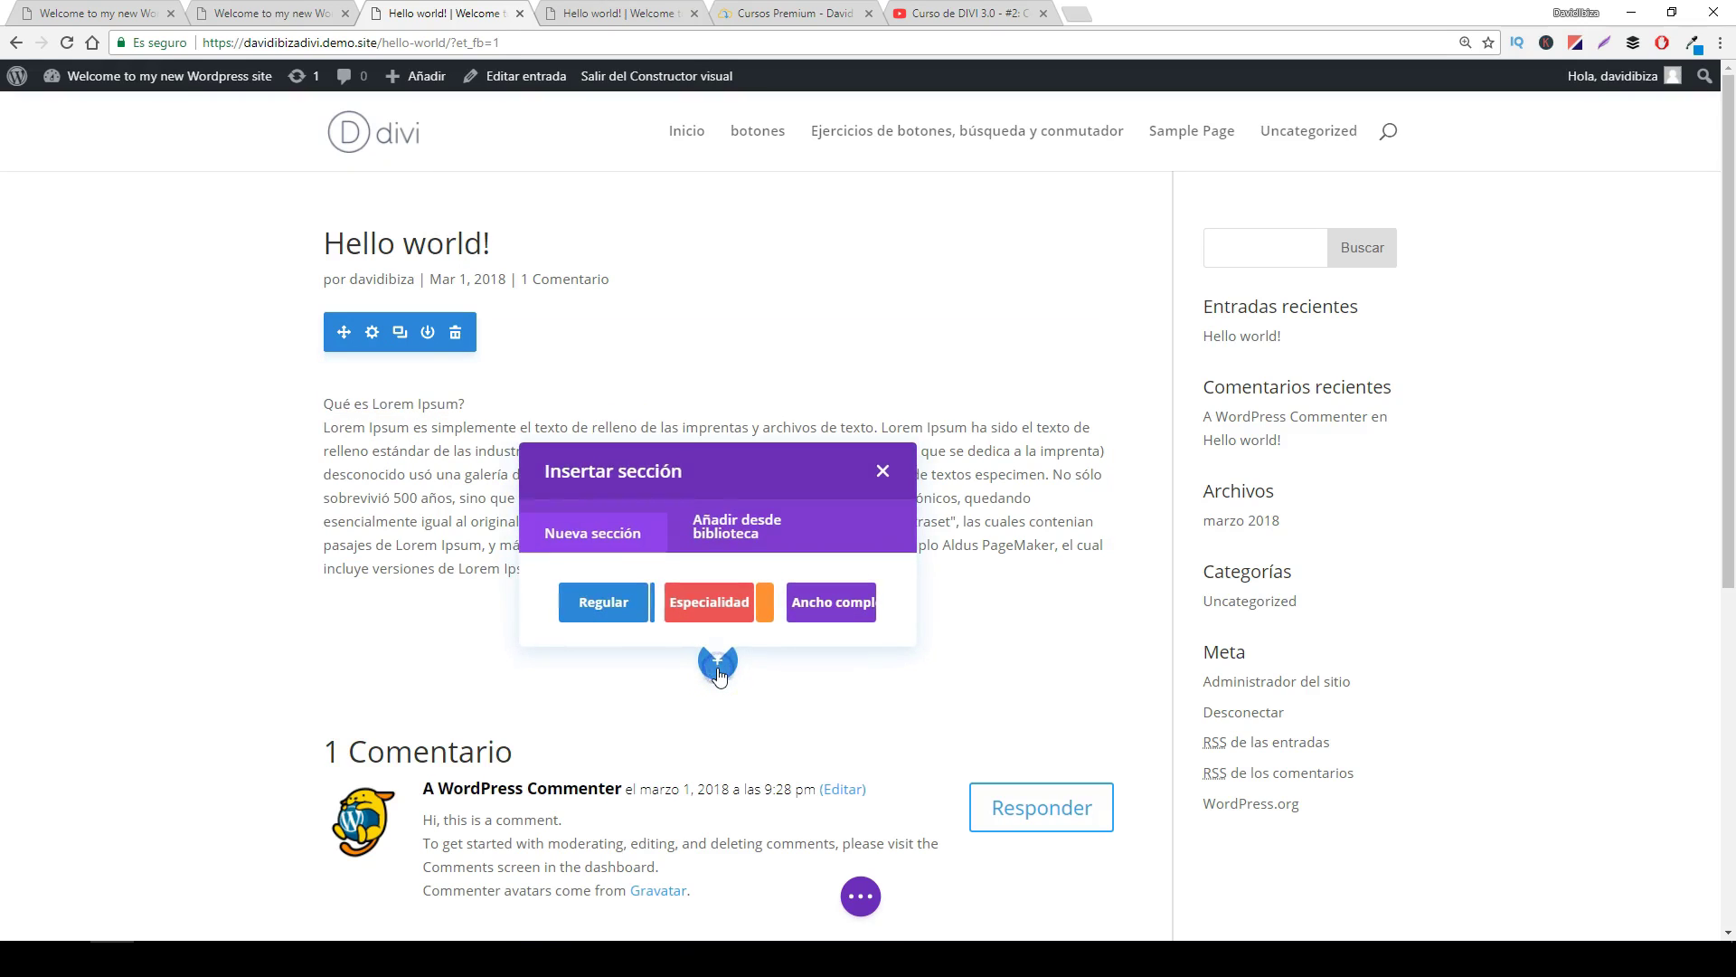
click(602, 610)
click(601, 514)
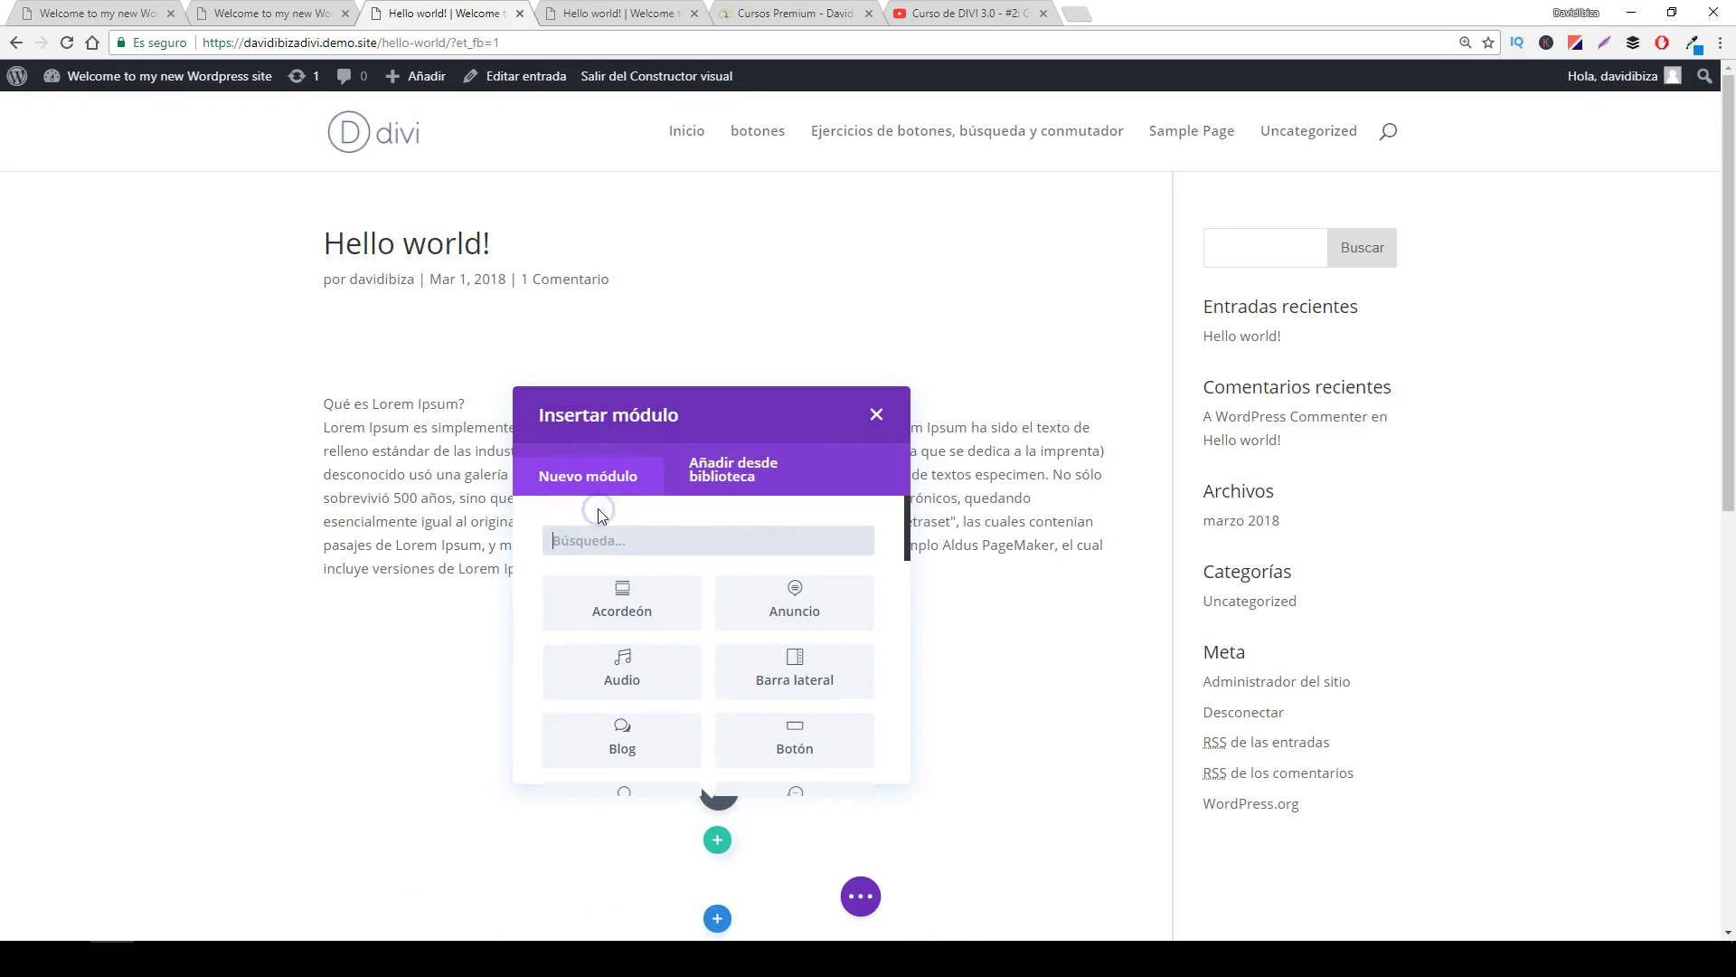
- Insert a Comments module in the new row and accept its default settings
scroll(801, 656, down, 2)
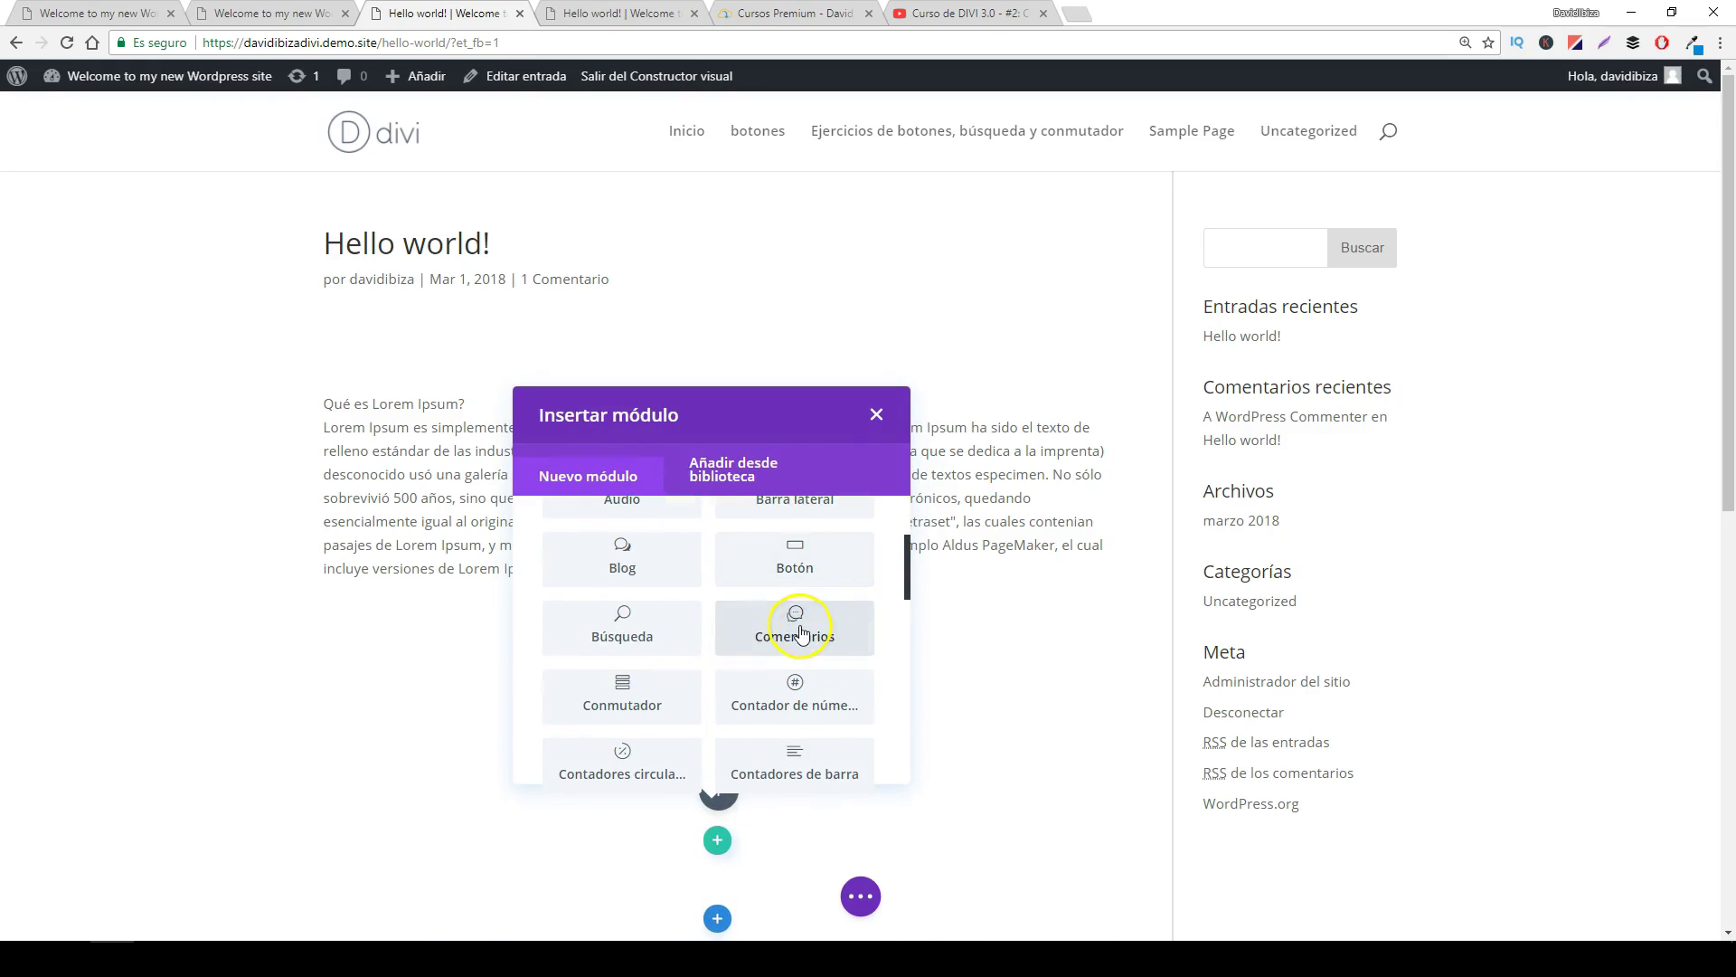
click(796, 629)
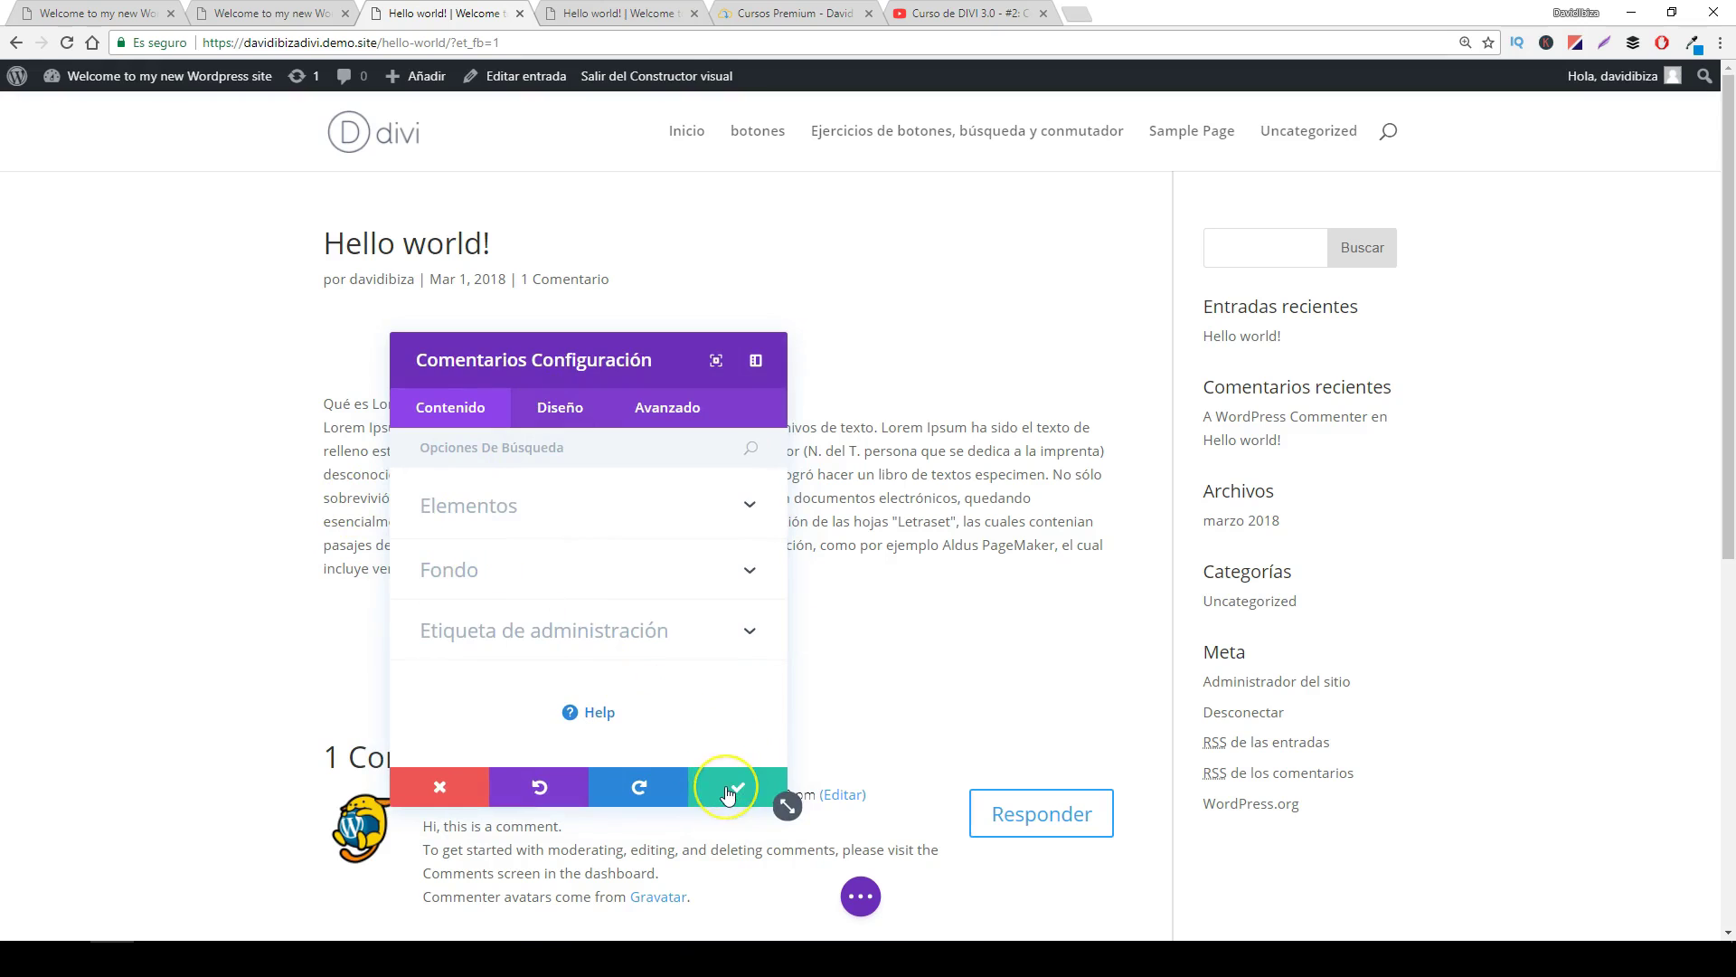
click(729, 793)
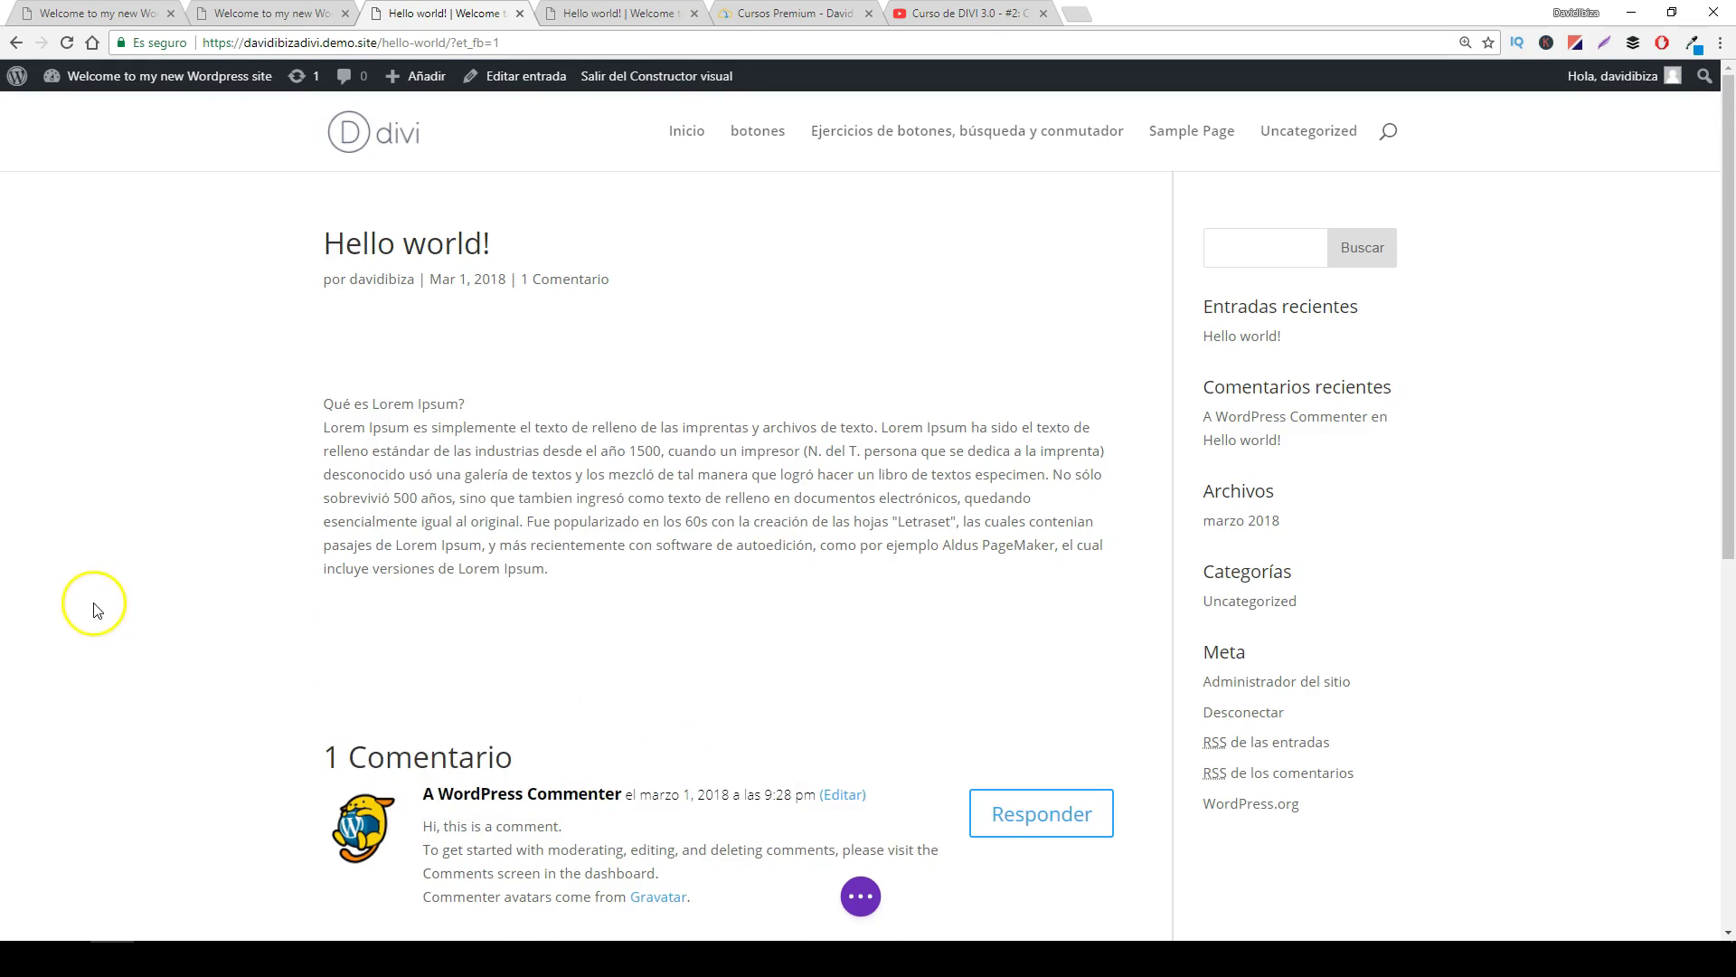
scroll(418, 499, down, 2)
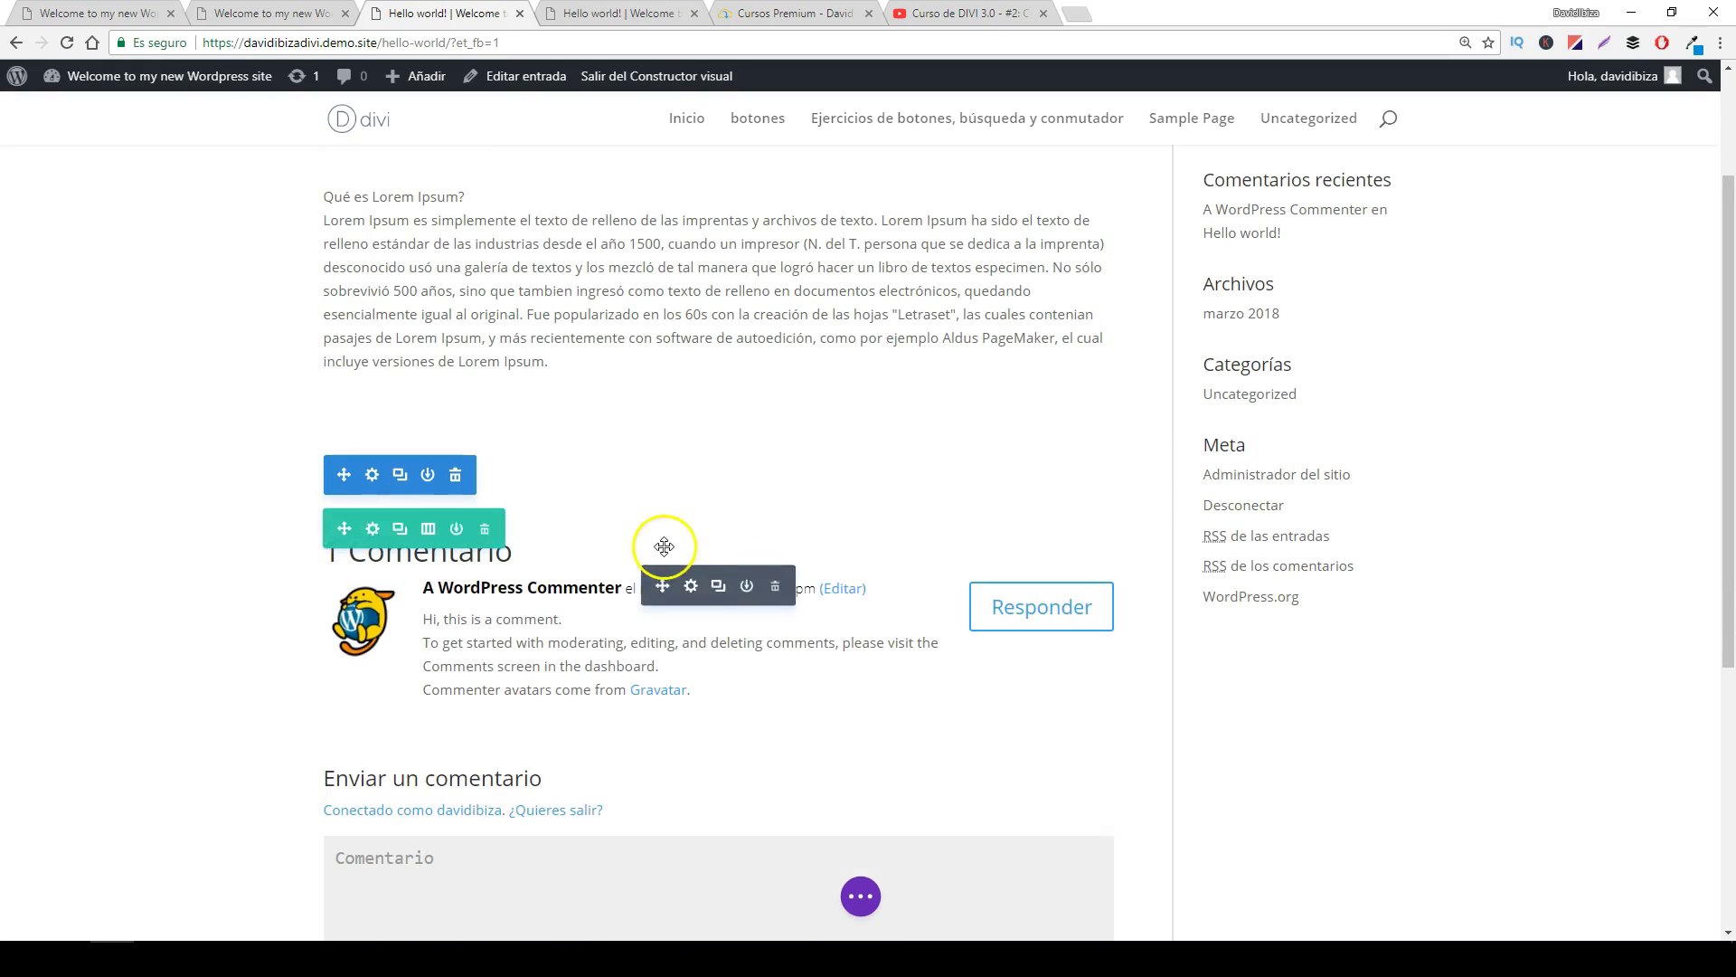
scroll(533, 476, down, 5)
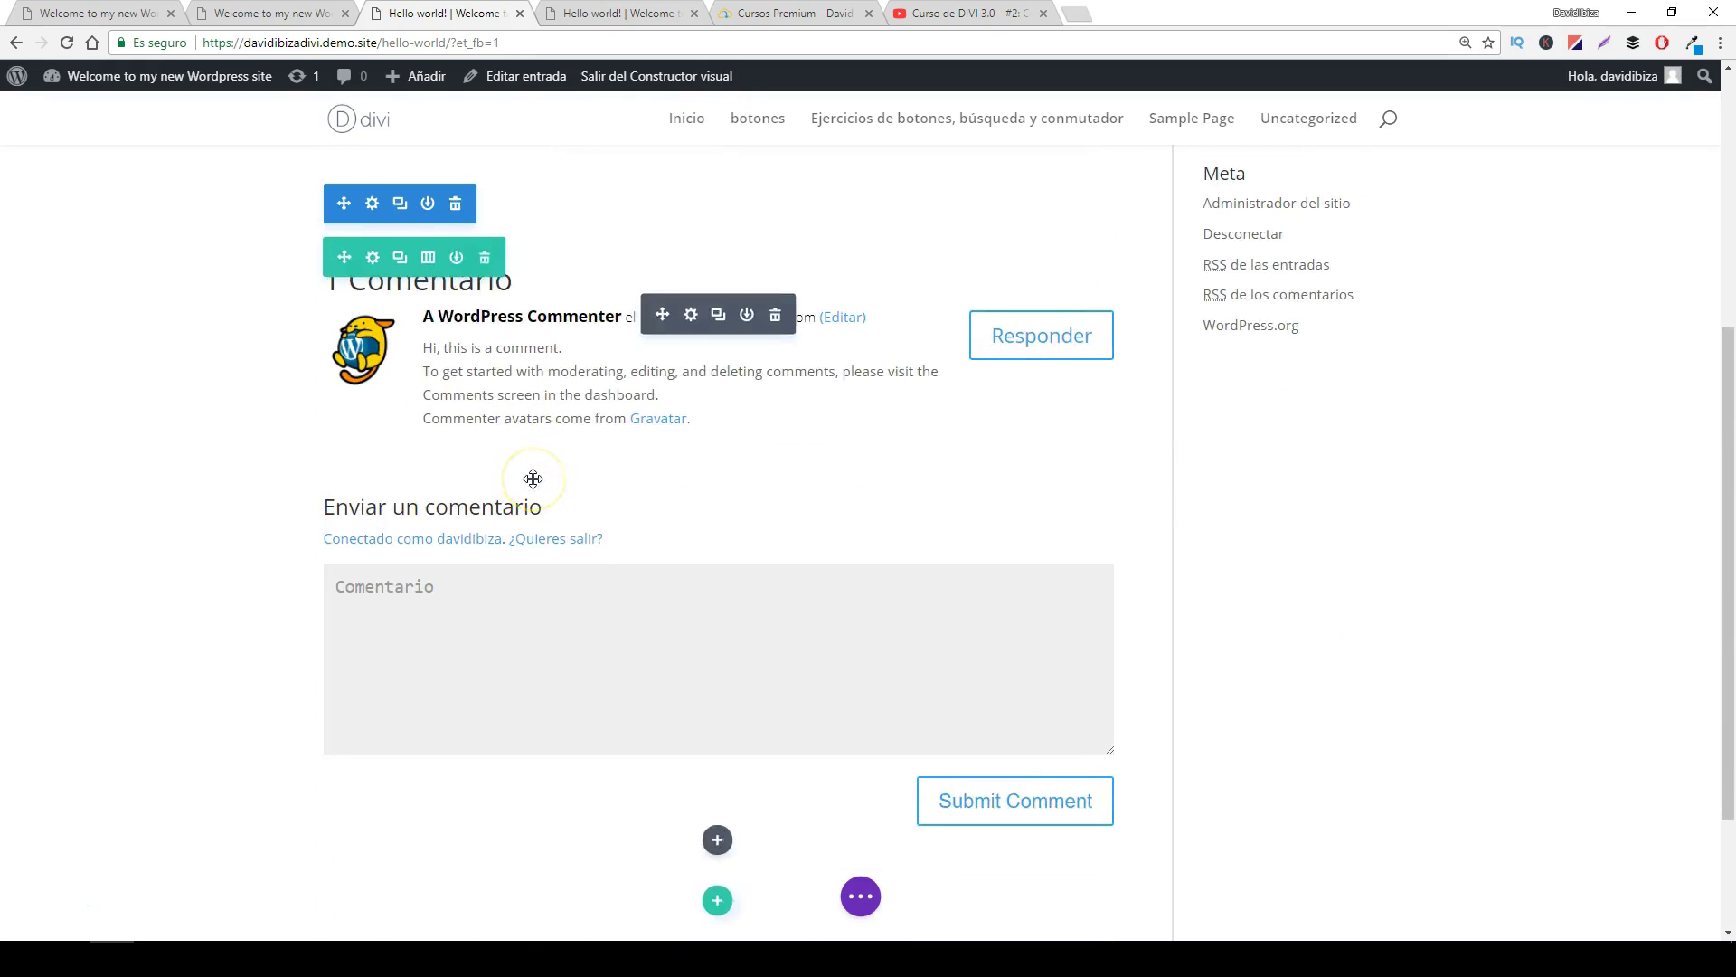
- Move the section holding the Comments module above the Lorem Ipsum text section
scroll(534, 478, up, 4)
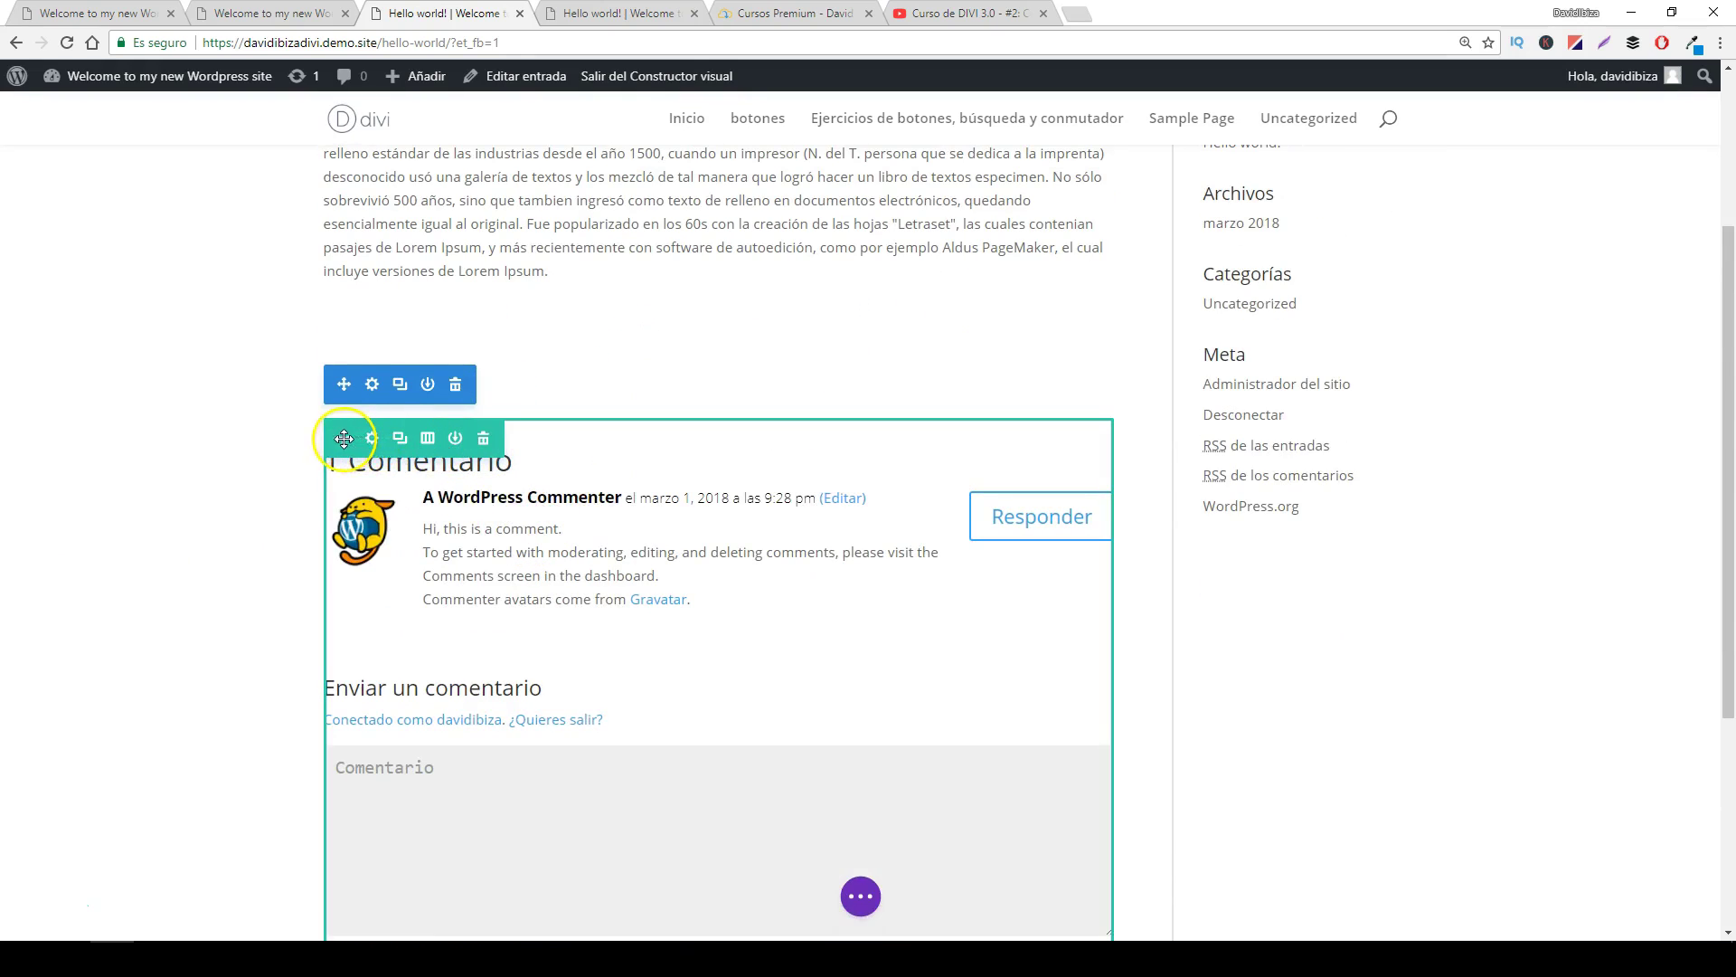
scroll(344, 439, up, 2)
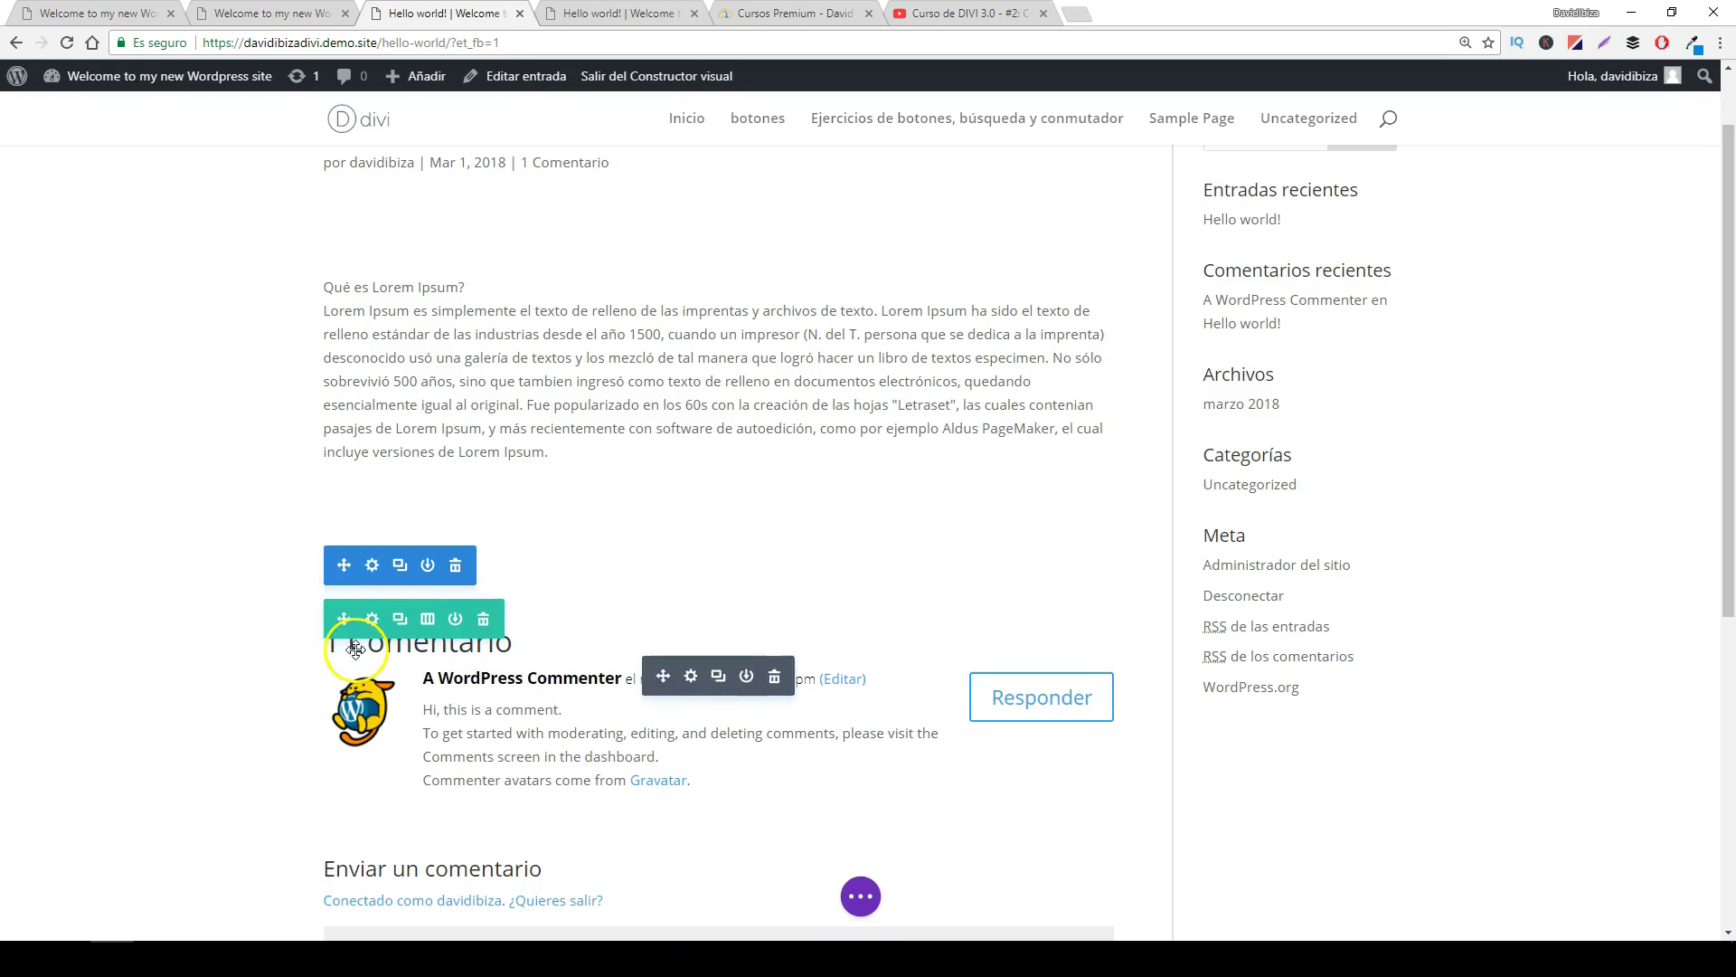
click(342, 557)
drag(342, 558, 314, 289)
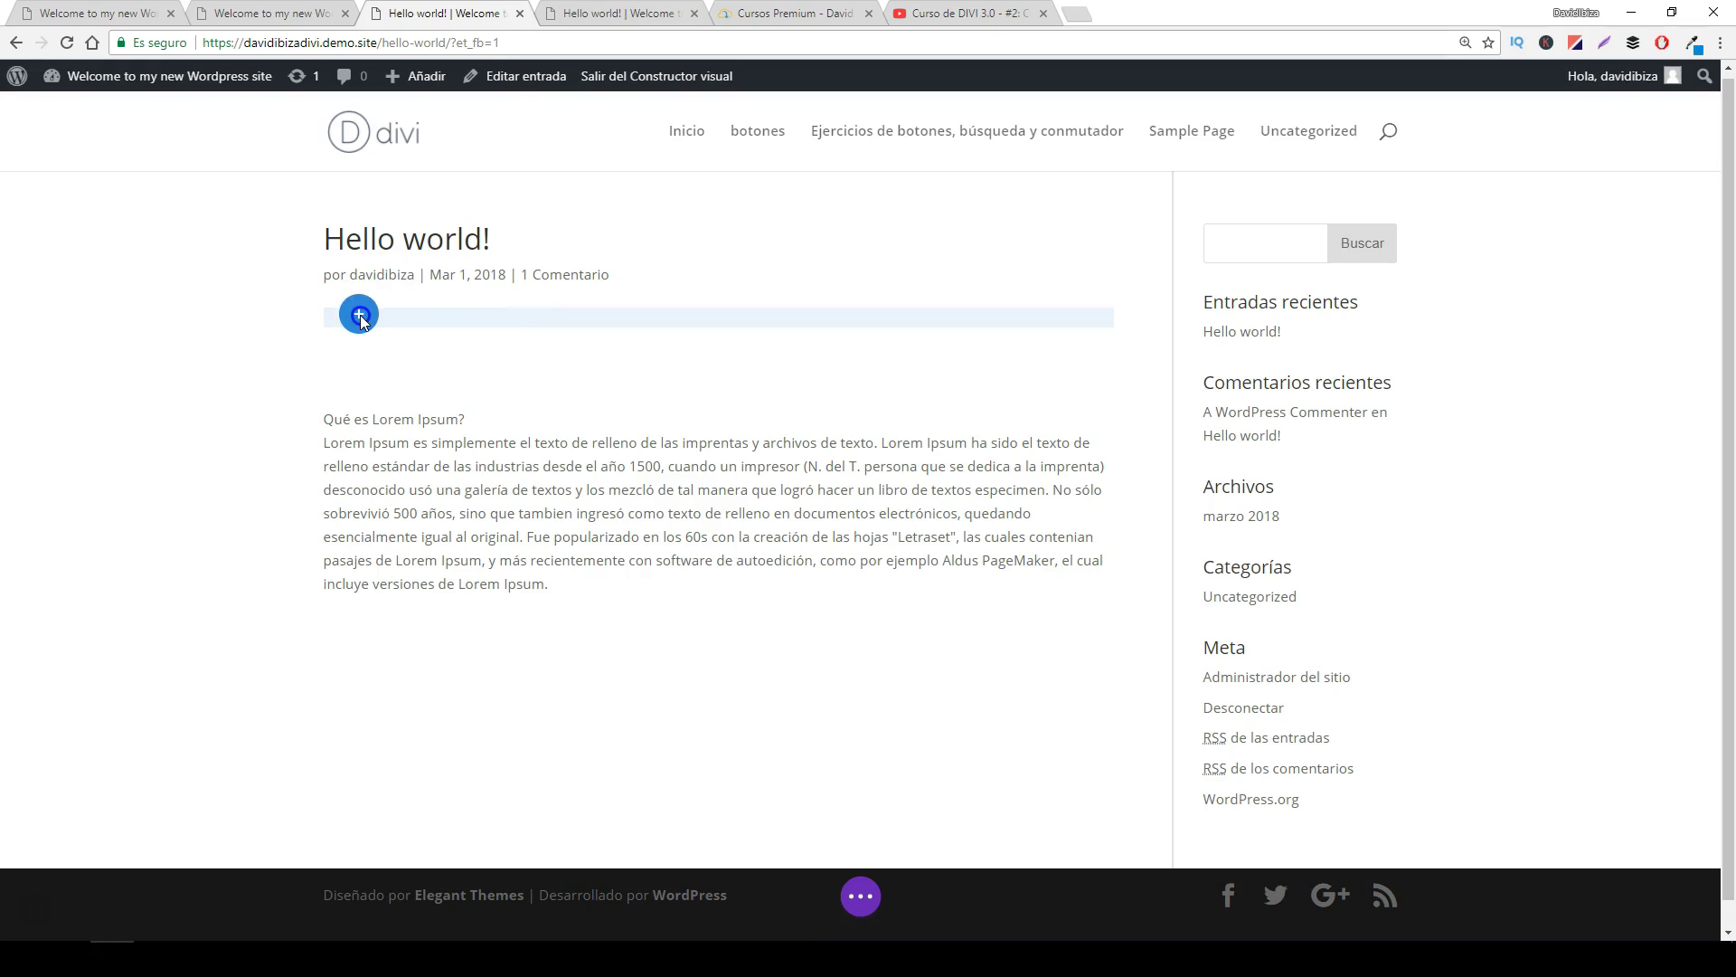
drag(364, 321, 362, 313)
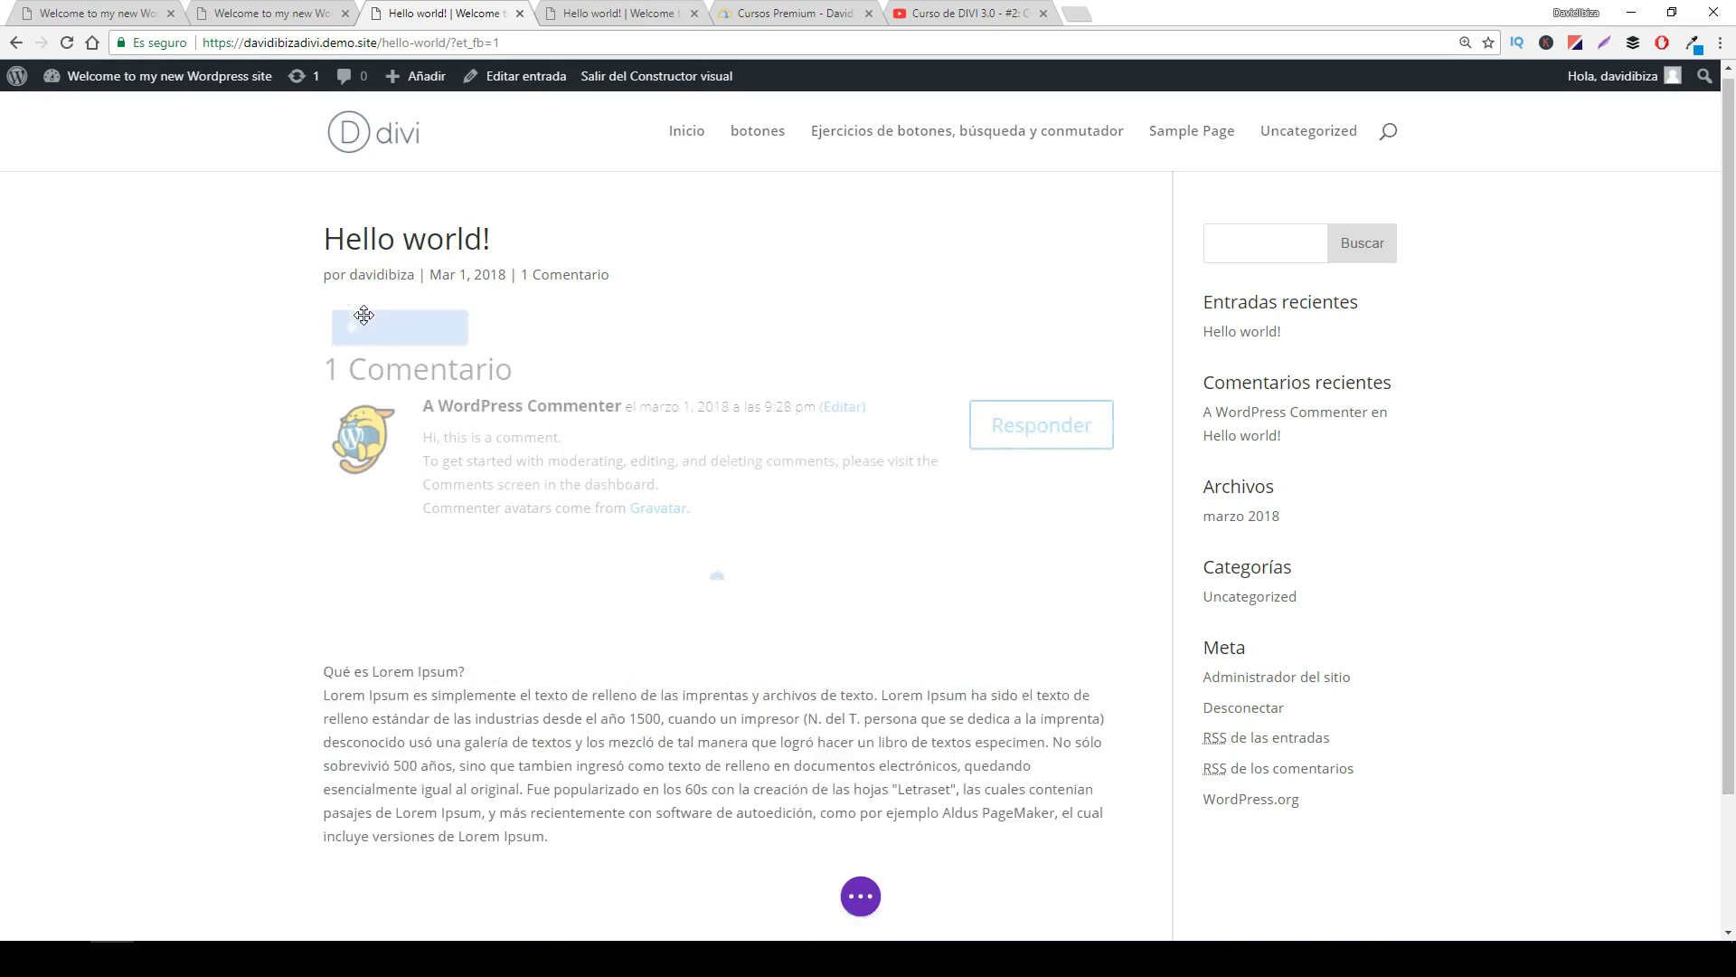
scroll(389, 501, down, 4)
scroll(389, 501, up, 3)
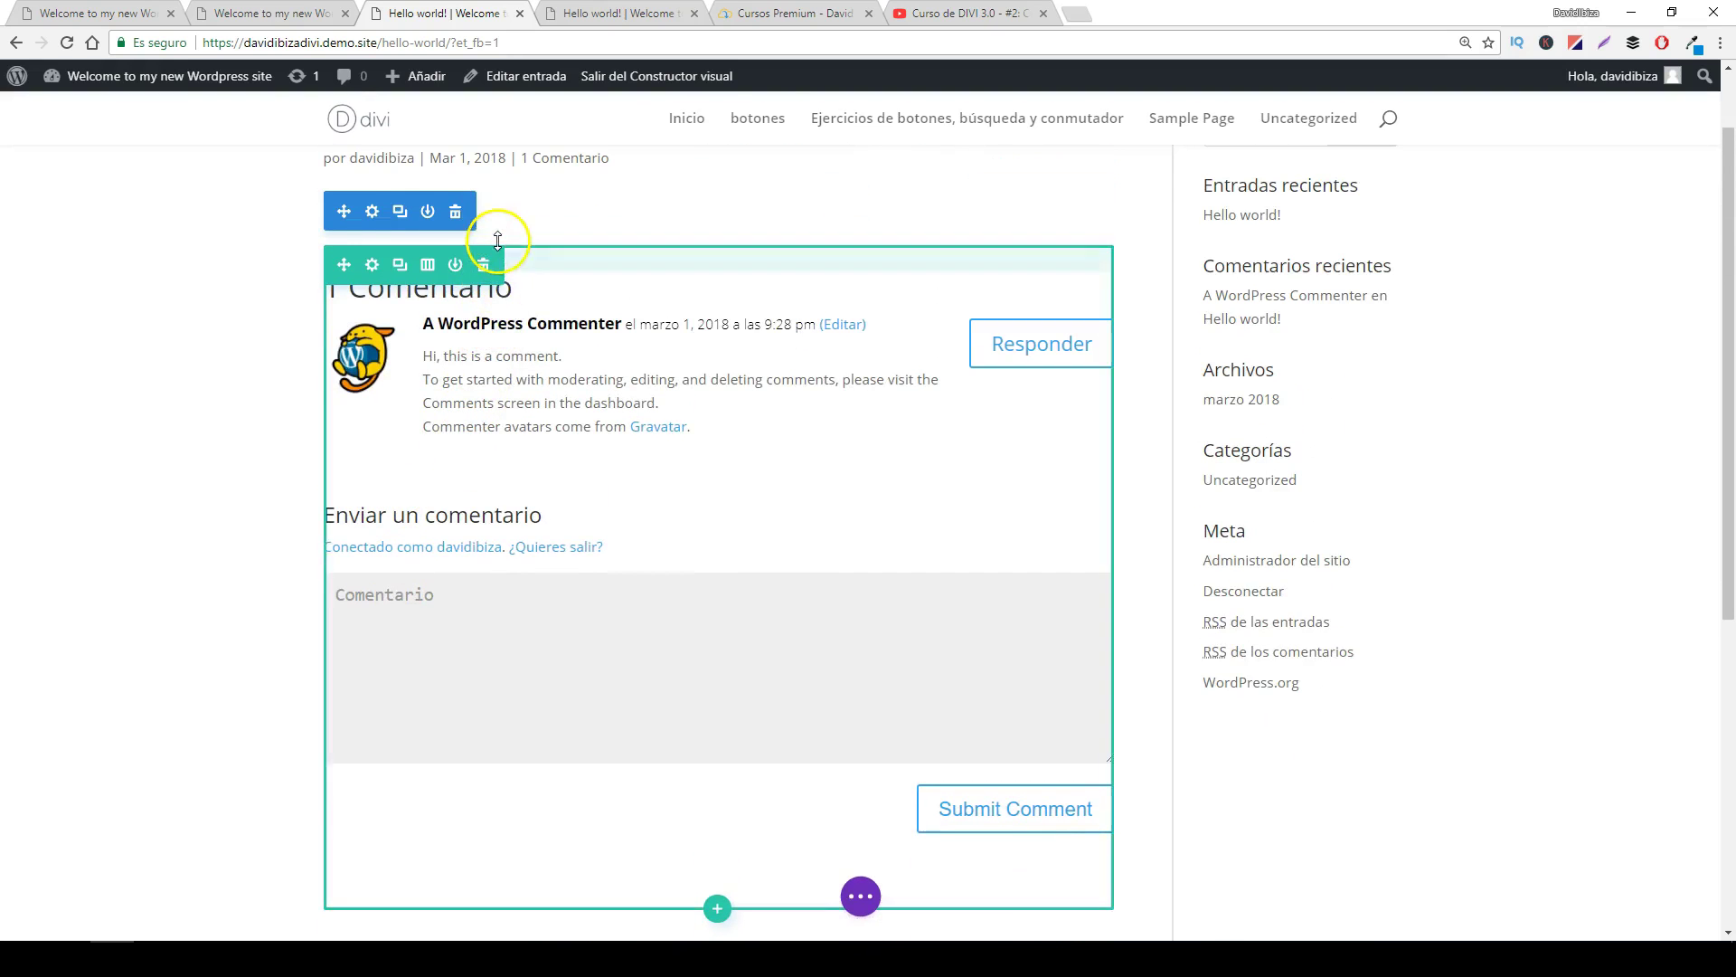
scroll(464, 451, up, 1)
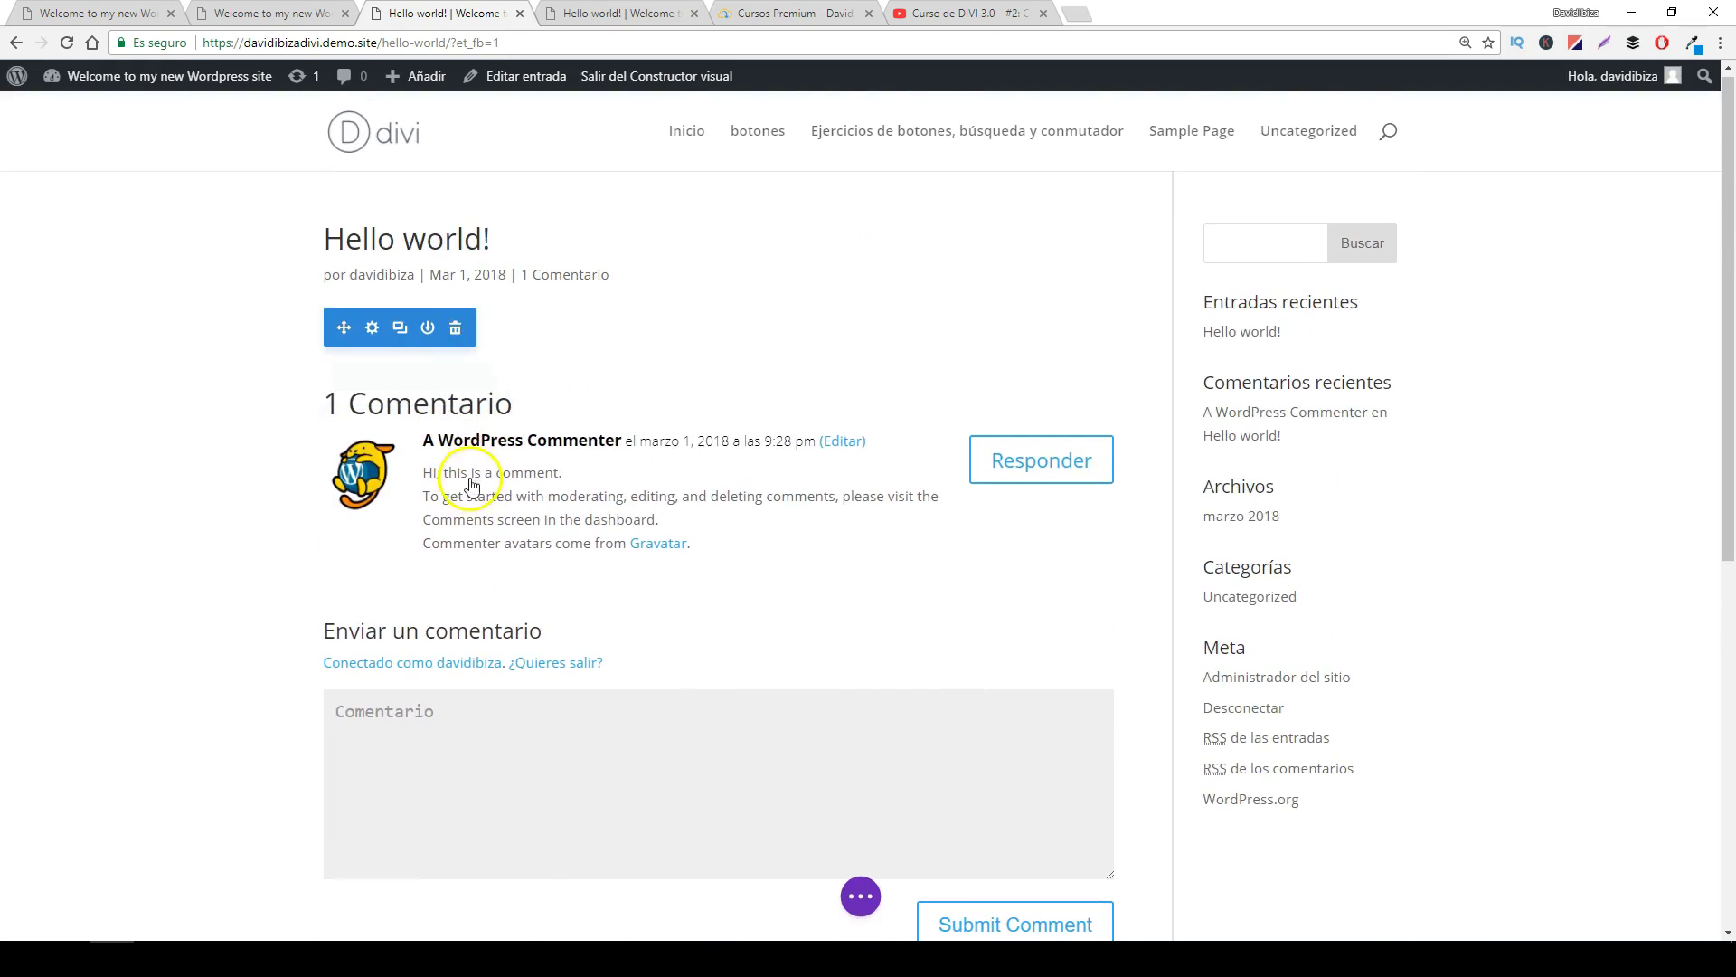
scroll(452, 488, down, 6)
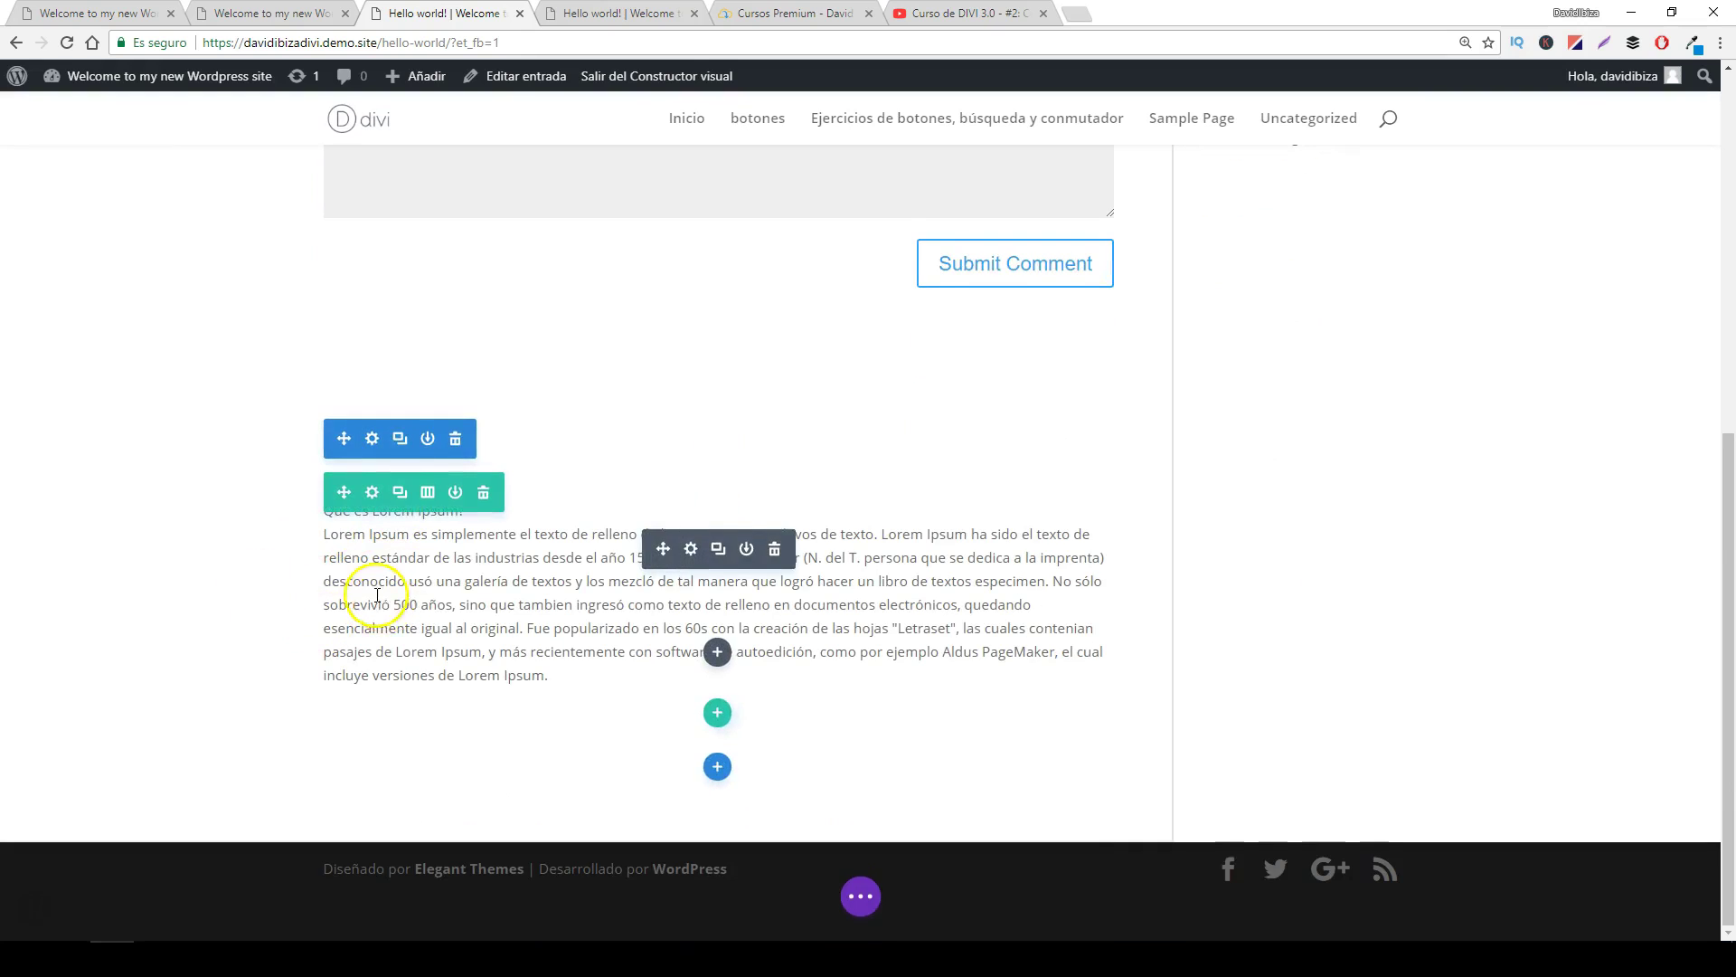
scroll(362, 579, up, 10)
- Save the post's layout and reload the published "Hello world!" post in its own tab
click(860, 895)
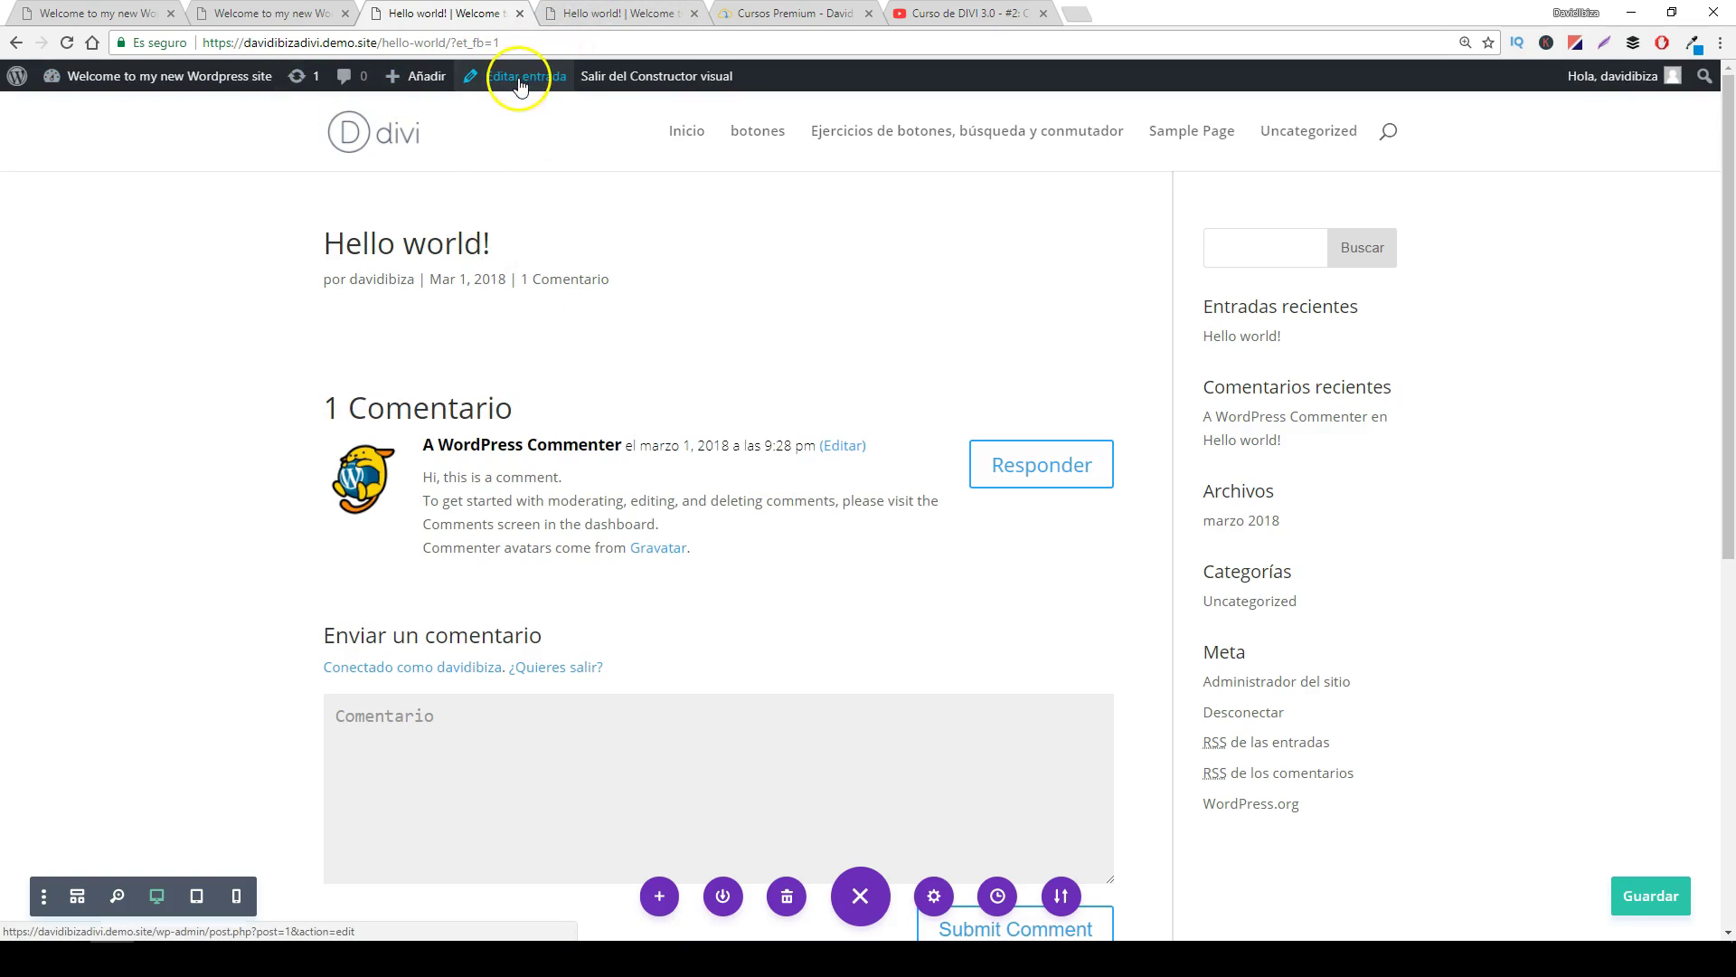
click(597, 12)
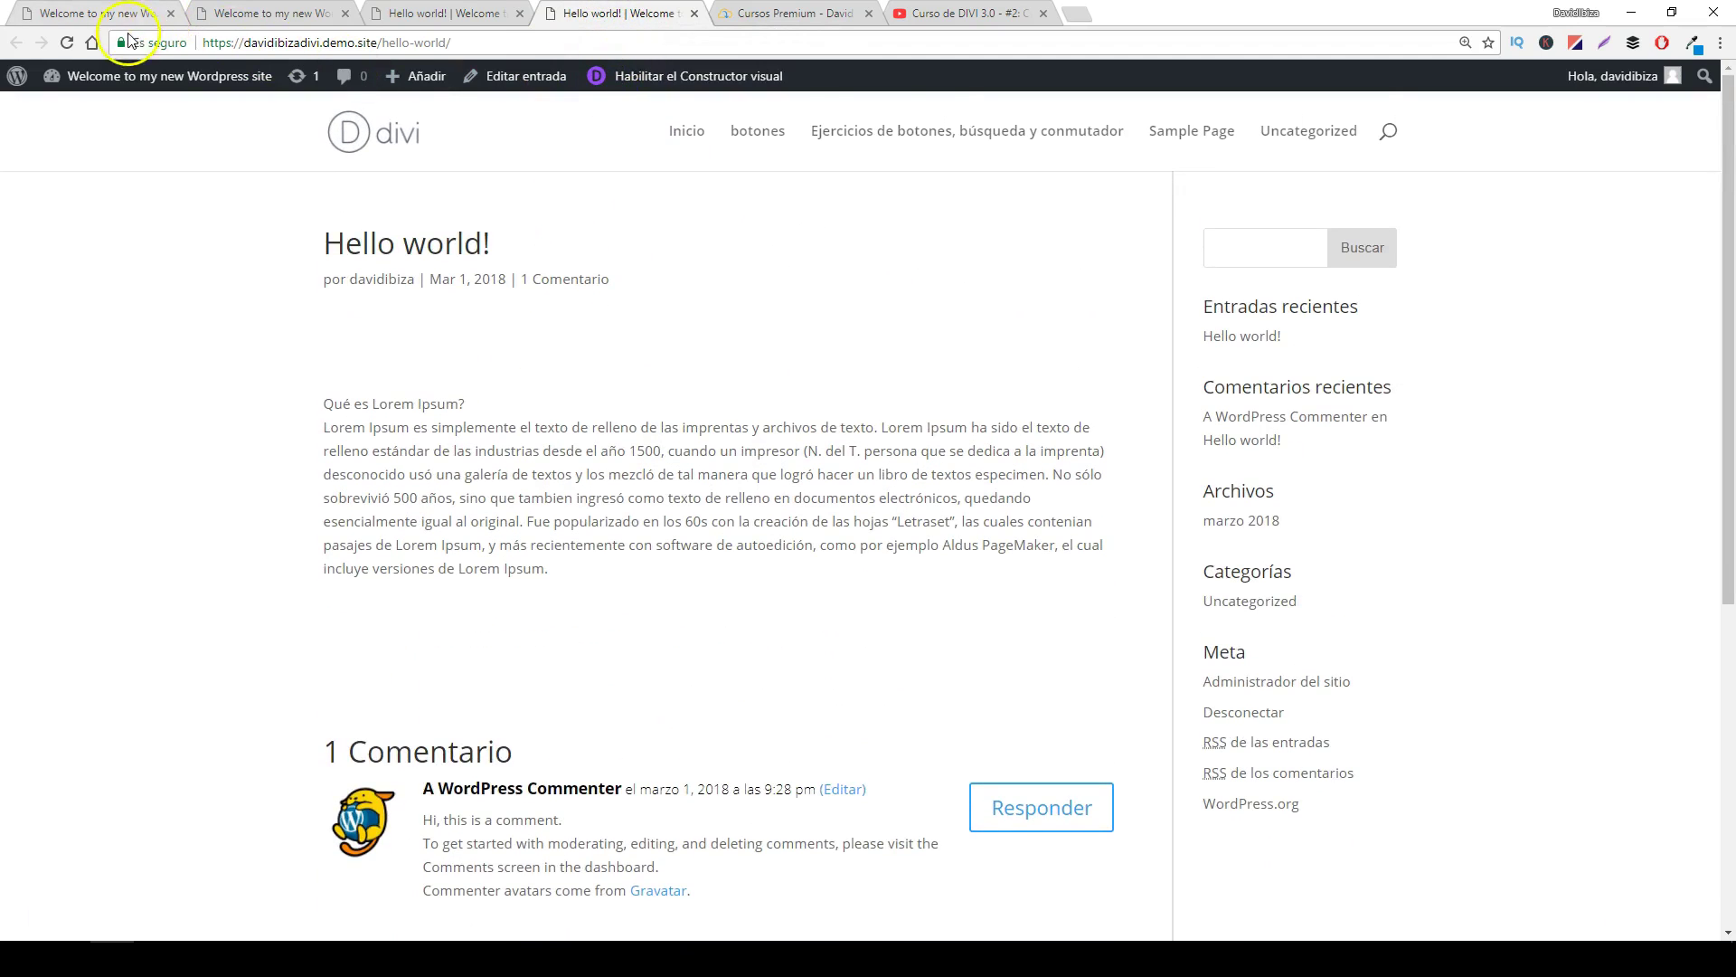
click(68, 44)
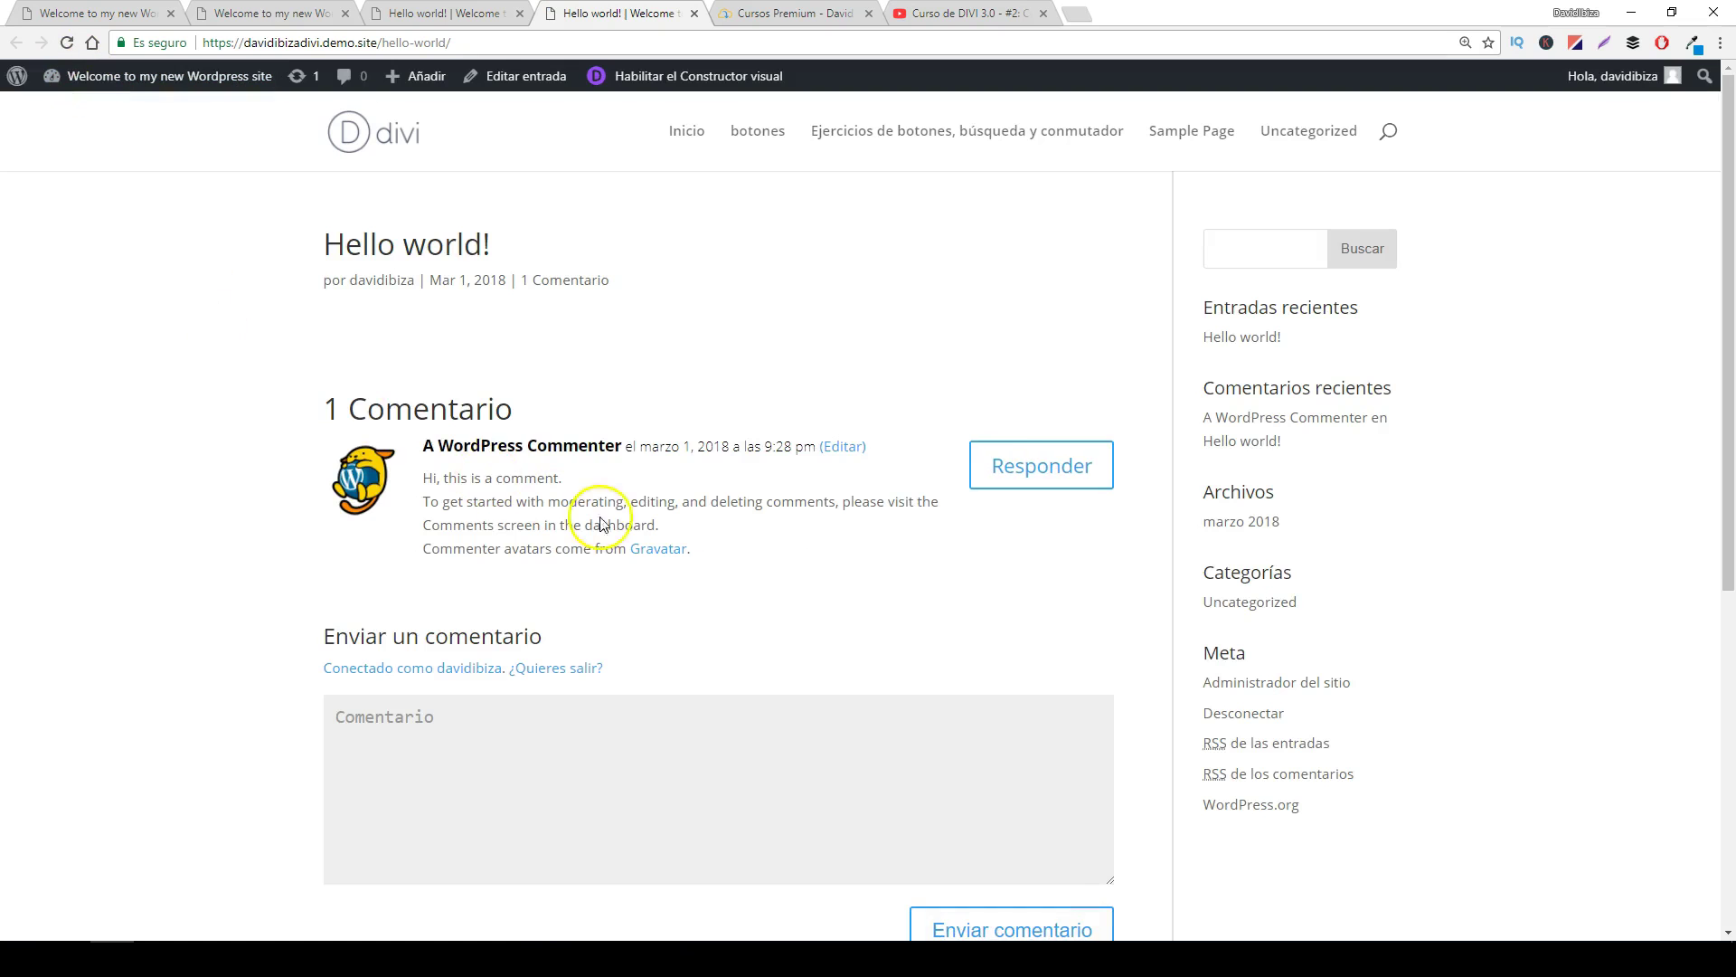
- Examine the order of the comments, comment form and Lorem Ipsum text in the published post
scroll(729, 568, down, 1)
scroll(729, 568, down, 1)
scroll(628, 438, up, 2)
scroll(569, 452, down, 4)
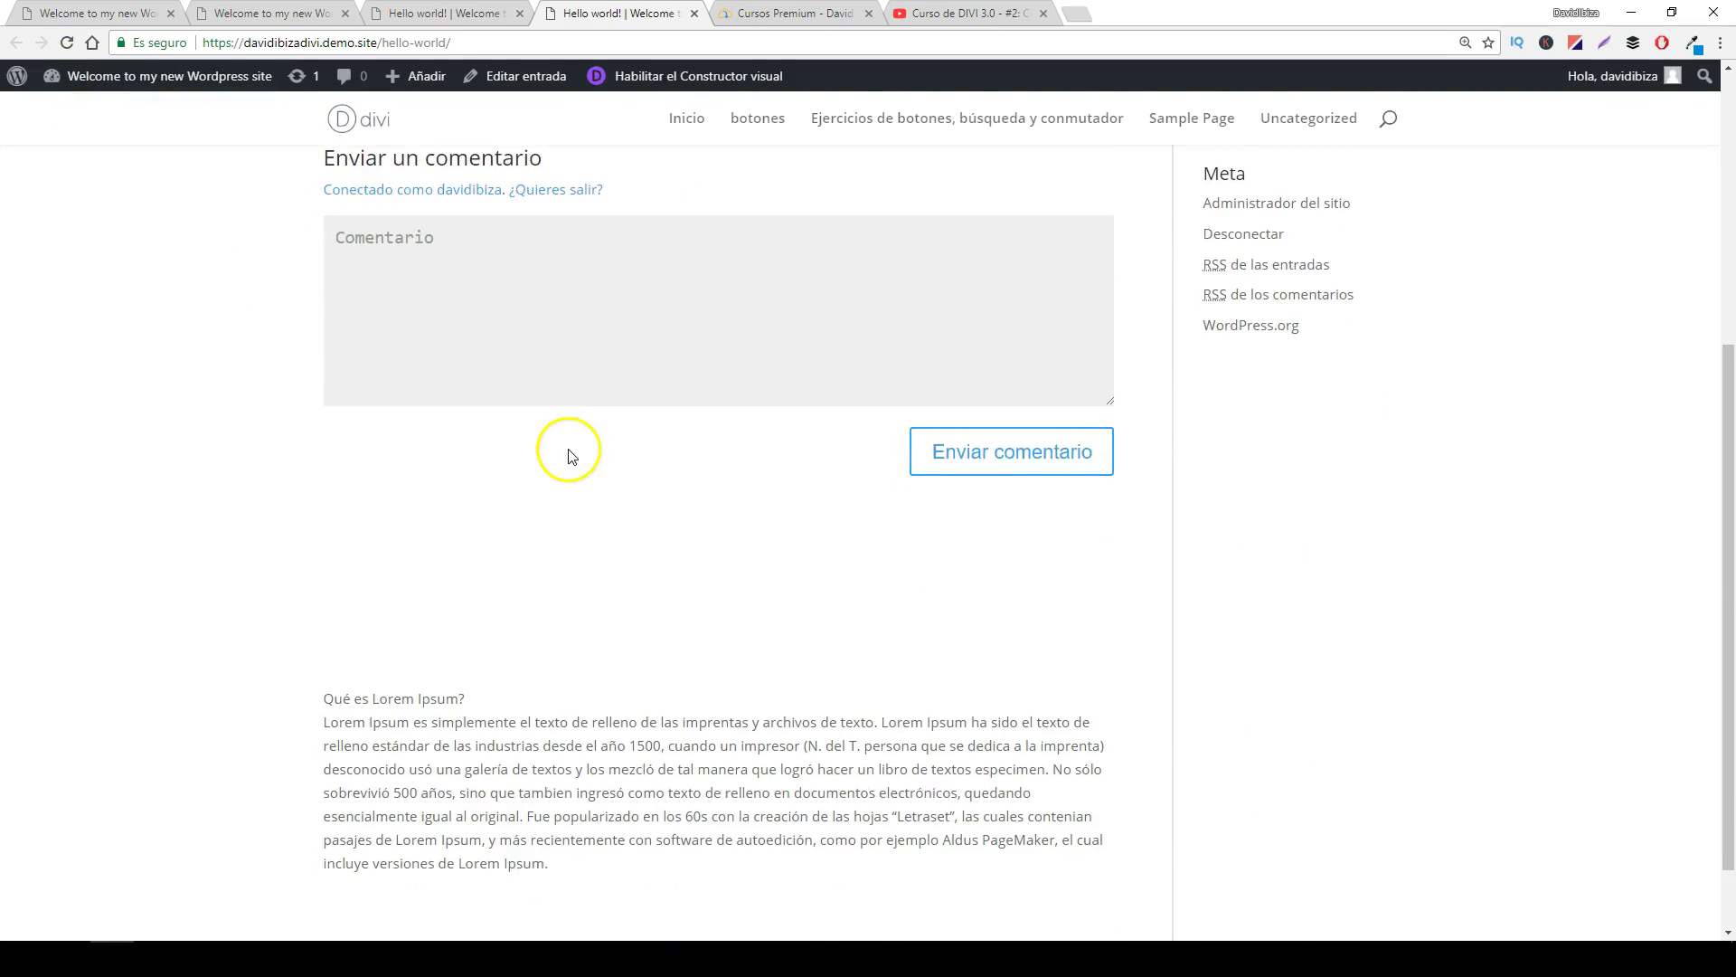
scroll(565, 452, up, 2)
scroll(524, 383, up, 1)
scroll(880, 446, down, 4)
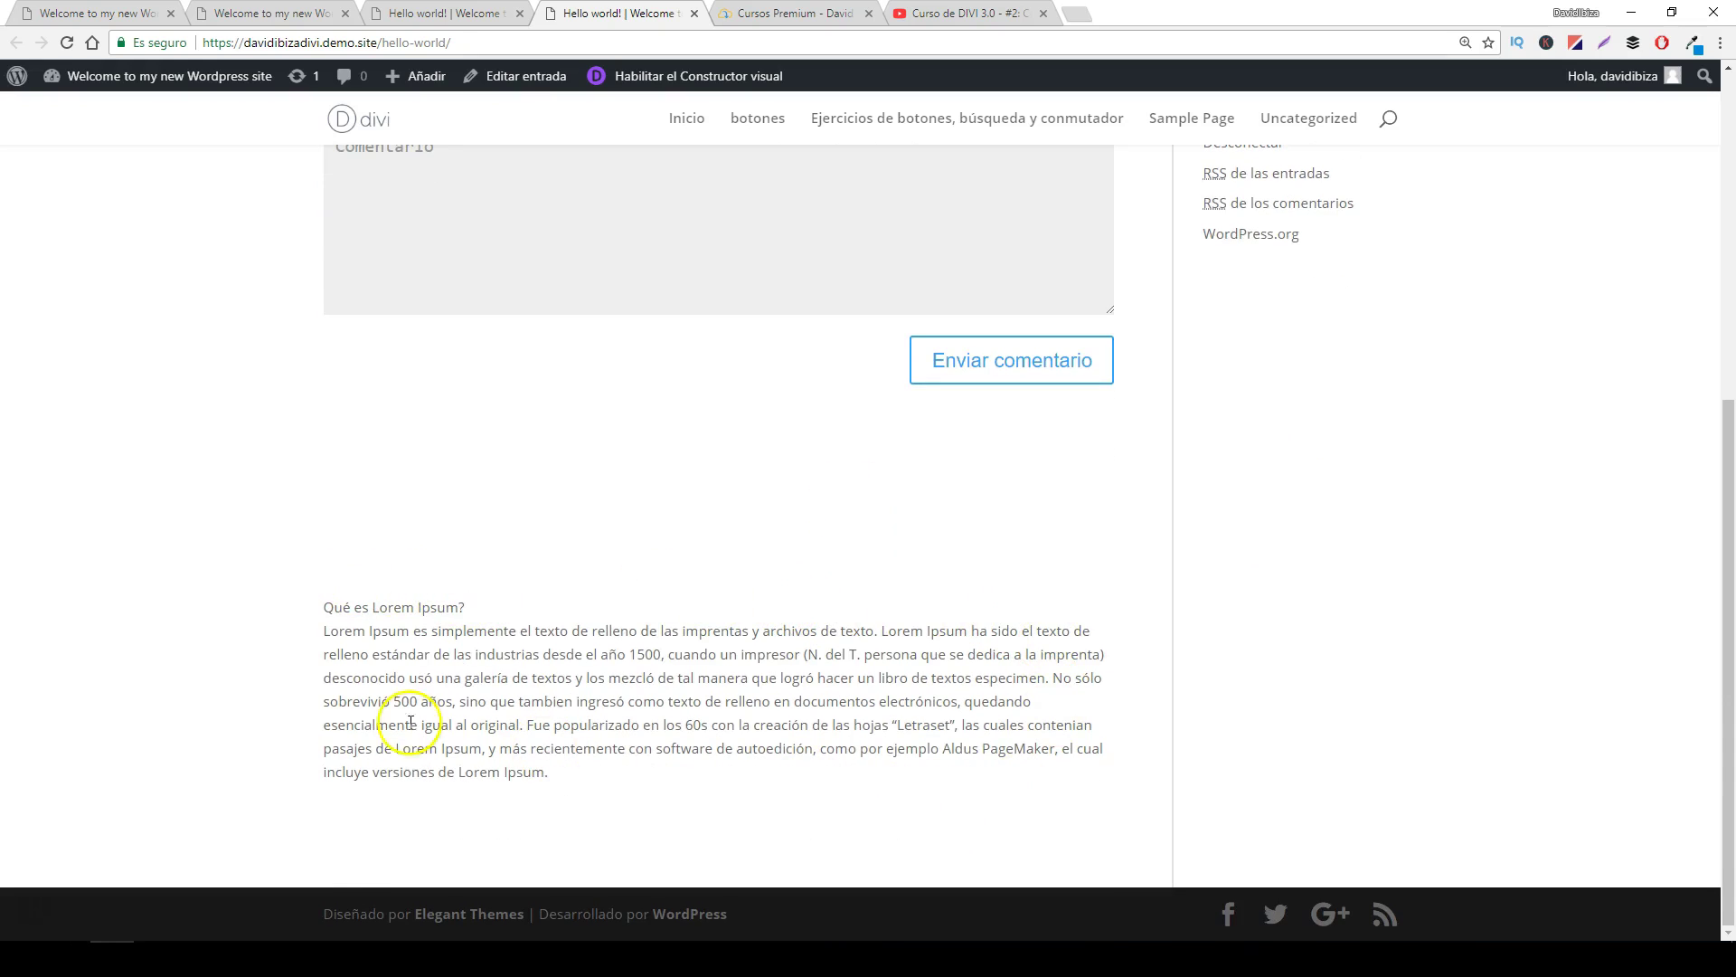
scroll(680, 459, up, 4)
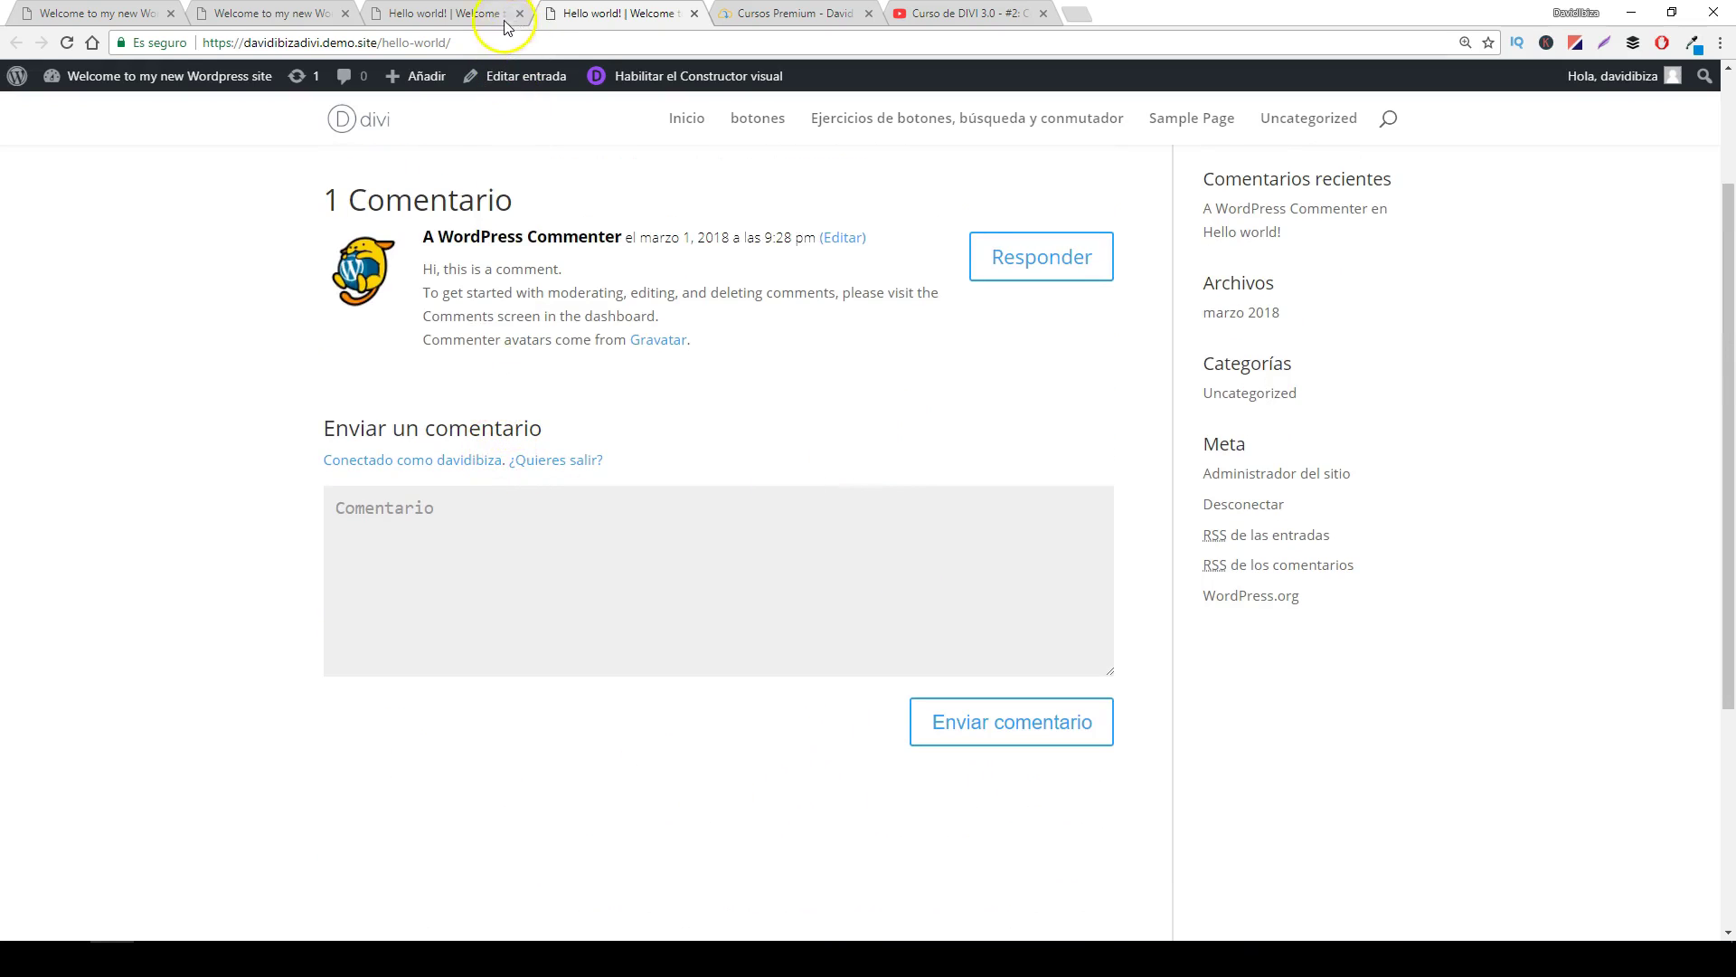
- Open the Comments module's settings in the visual builder and look through its content, design and advanced options
click(479, 14)
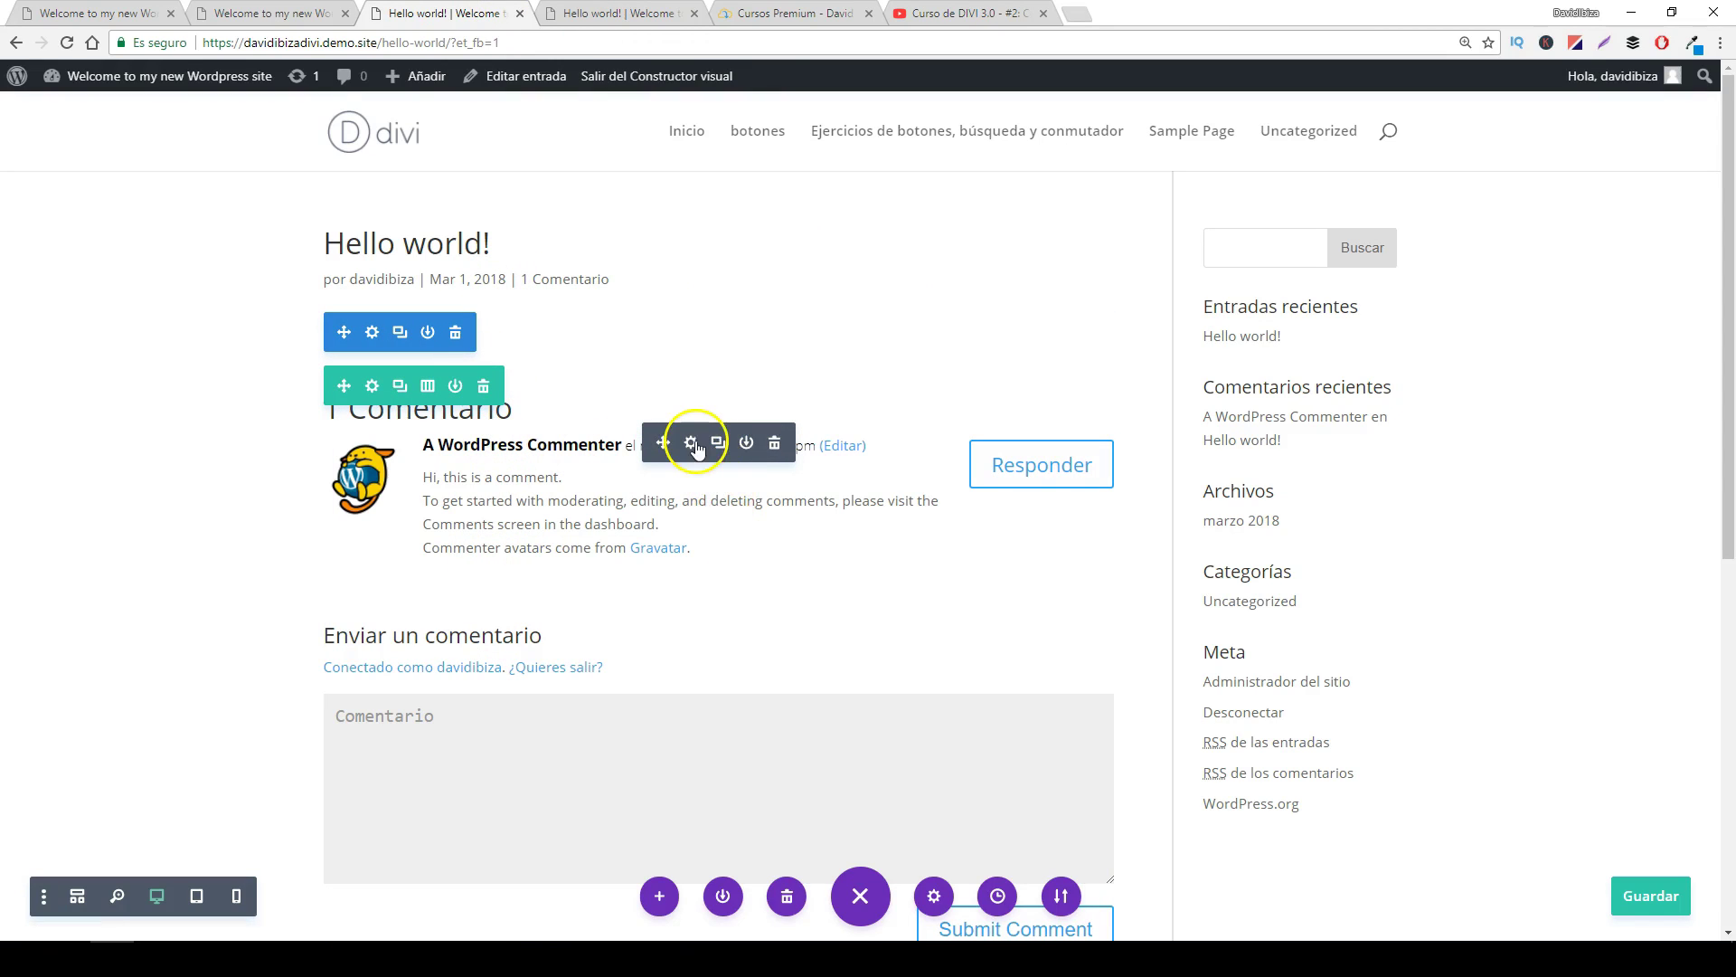
scroll(855, 680, down, 3)
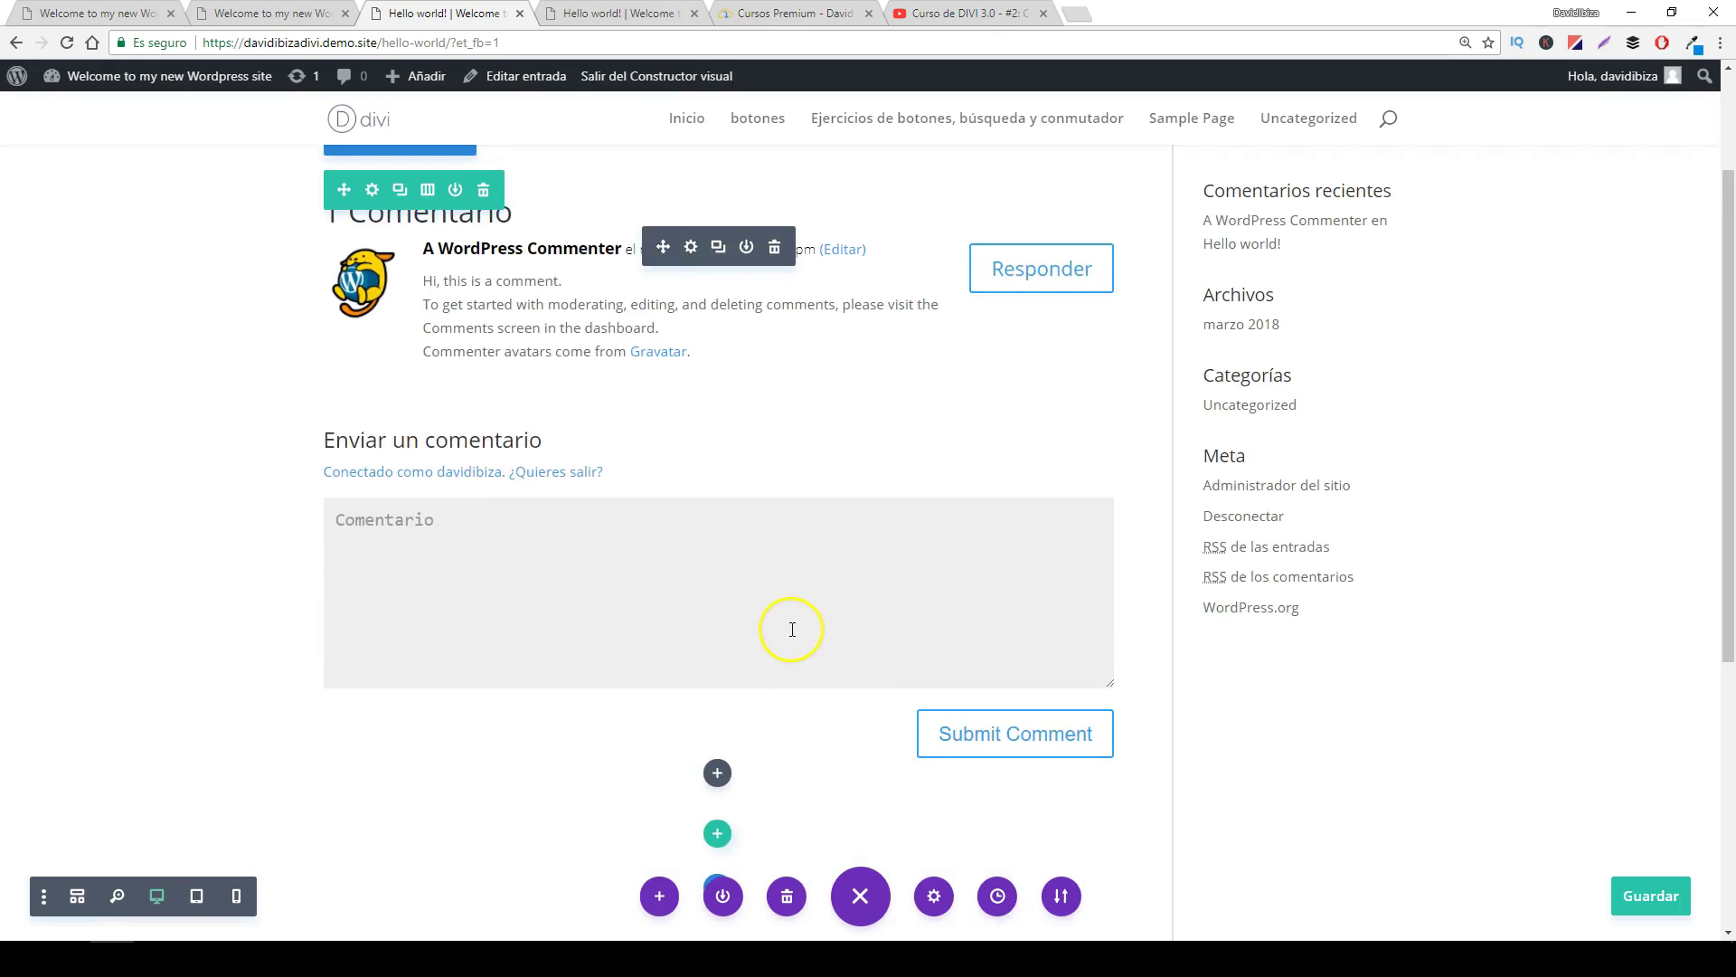
scroll(790, 628, up, 3)
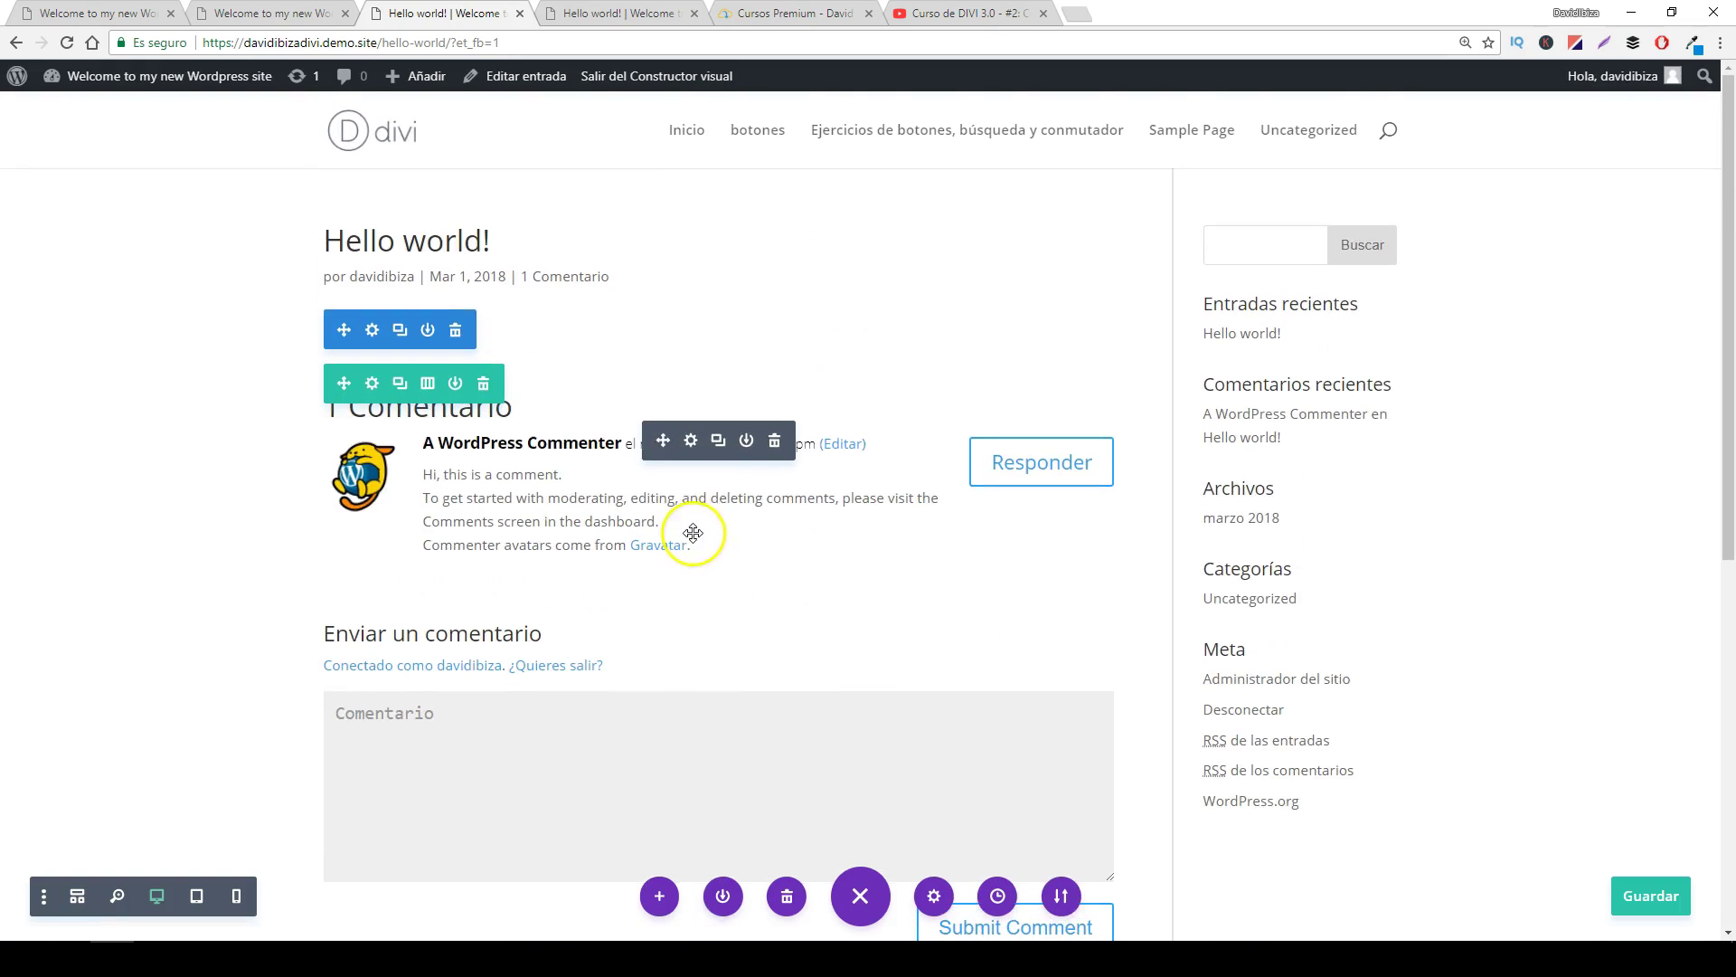
click(690, 444)
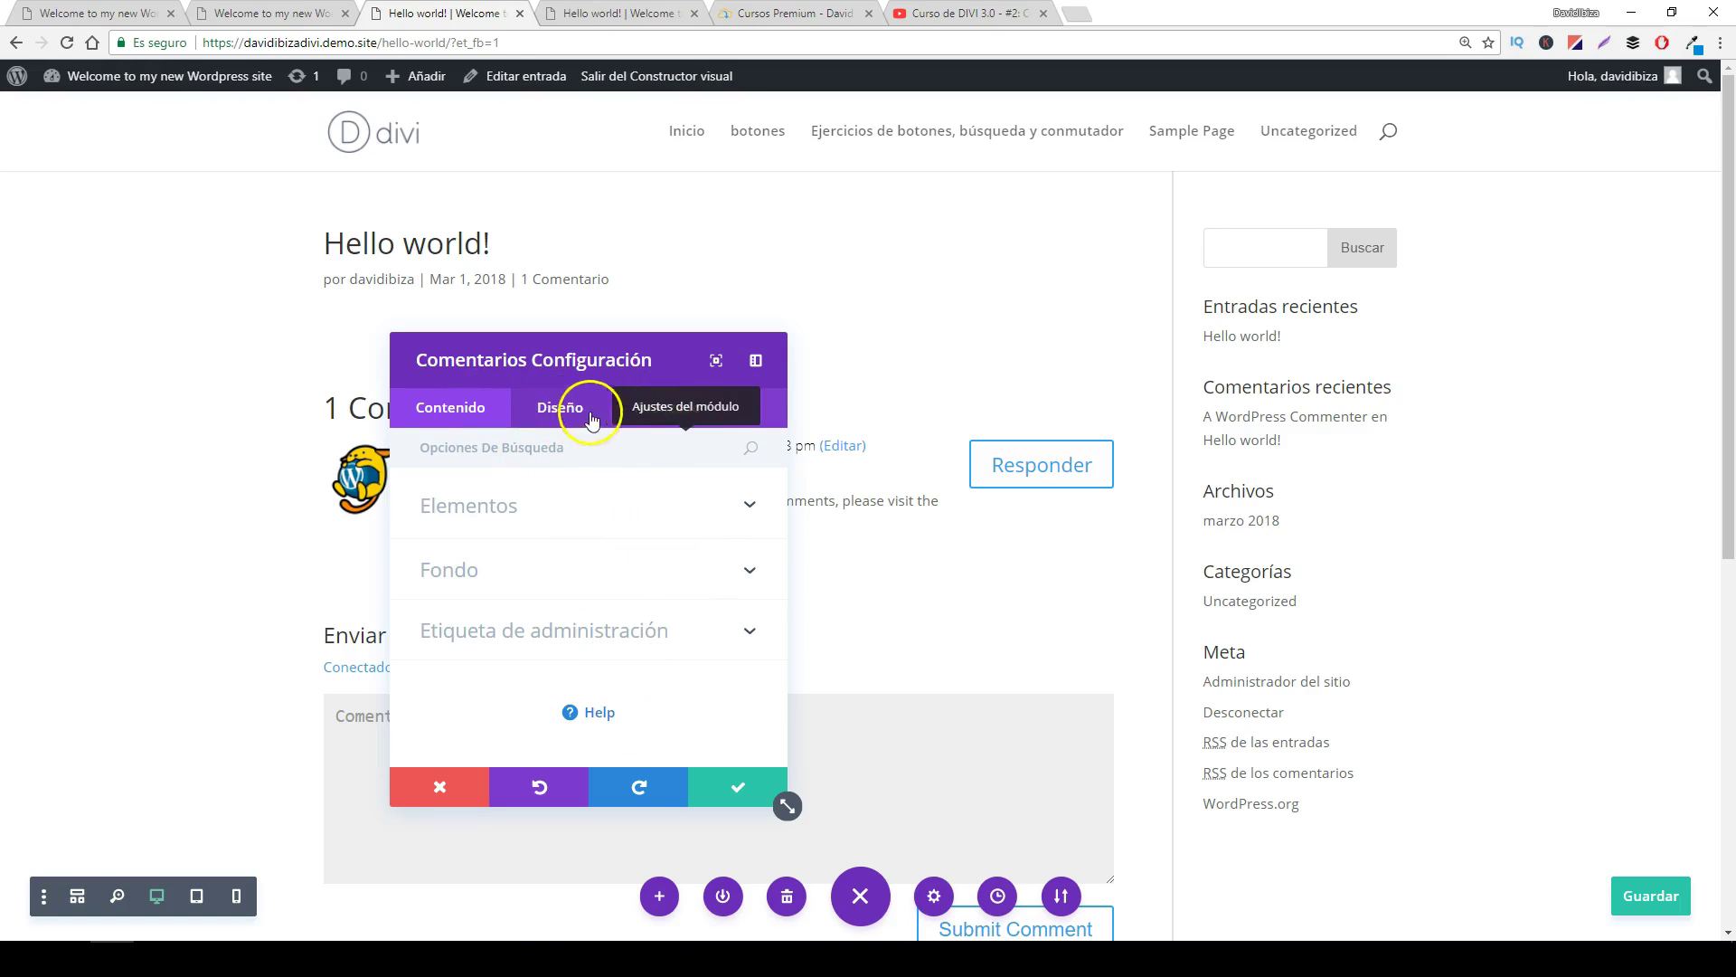
click(561, 409)
click(456, 411)
click(560, 407)
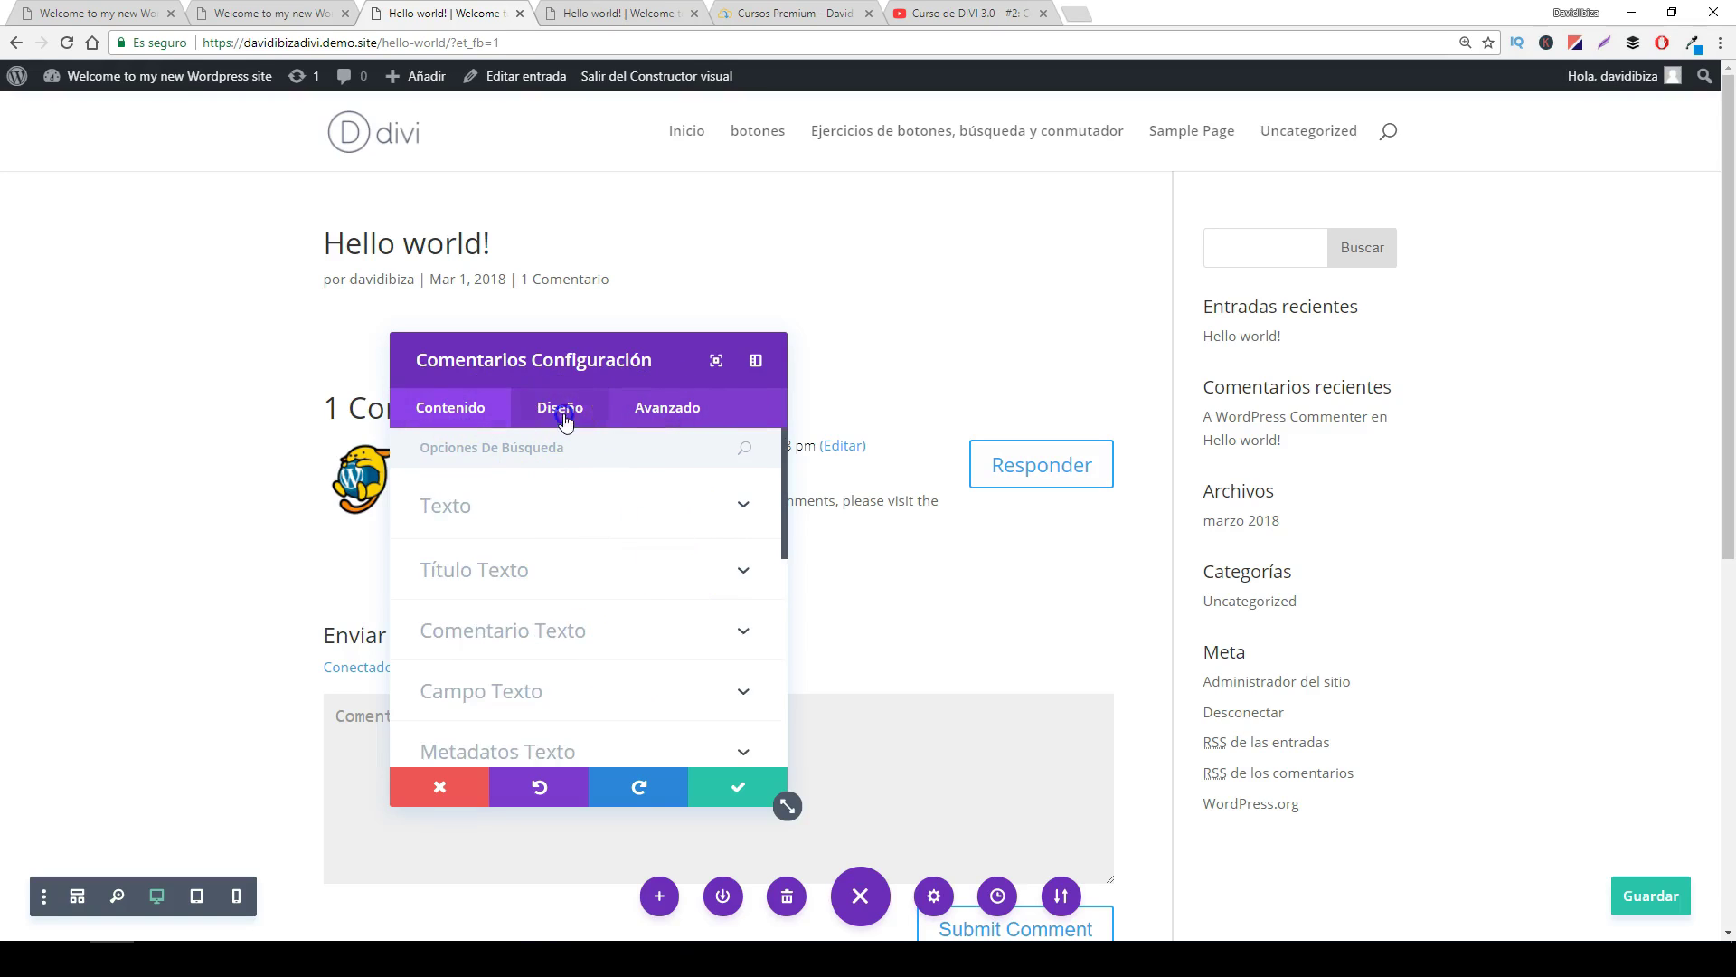
click(669, 408)
click(452, 407)
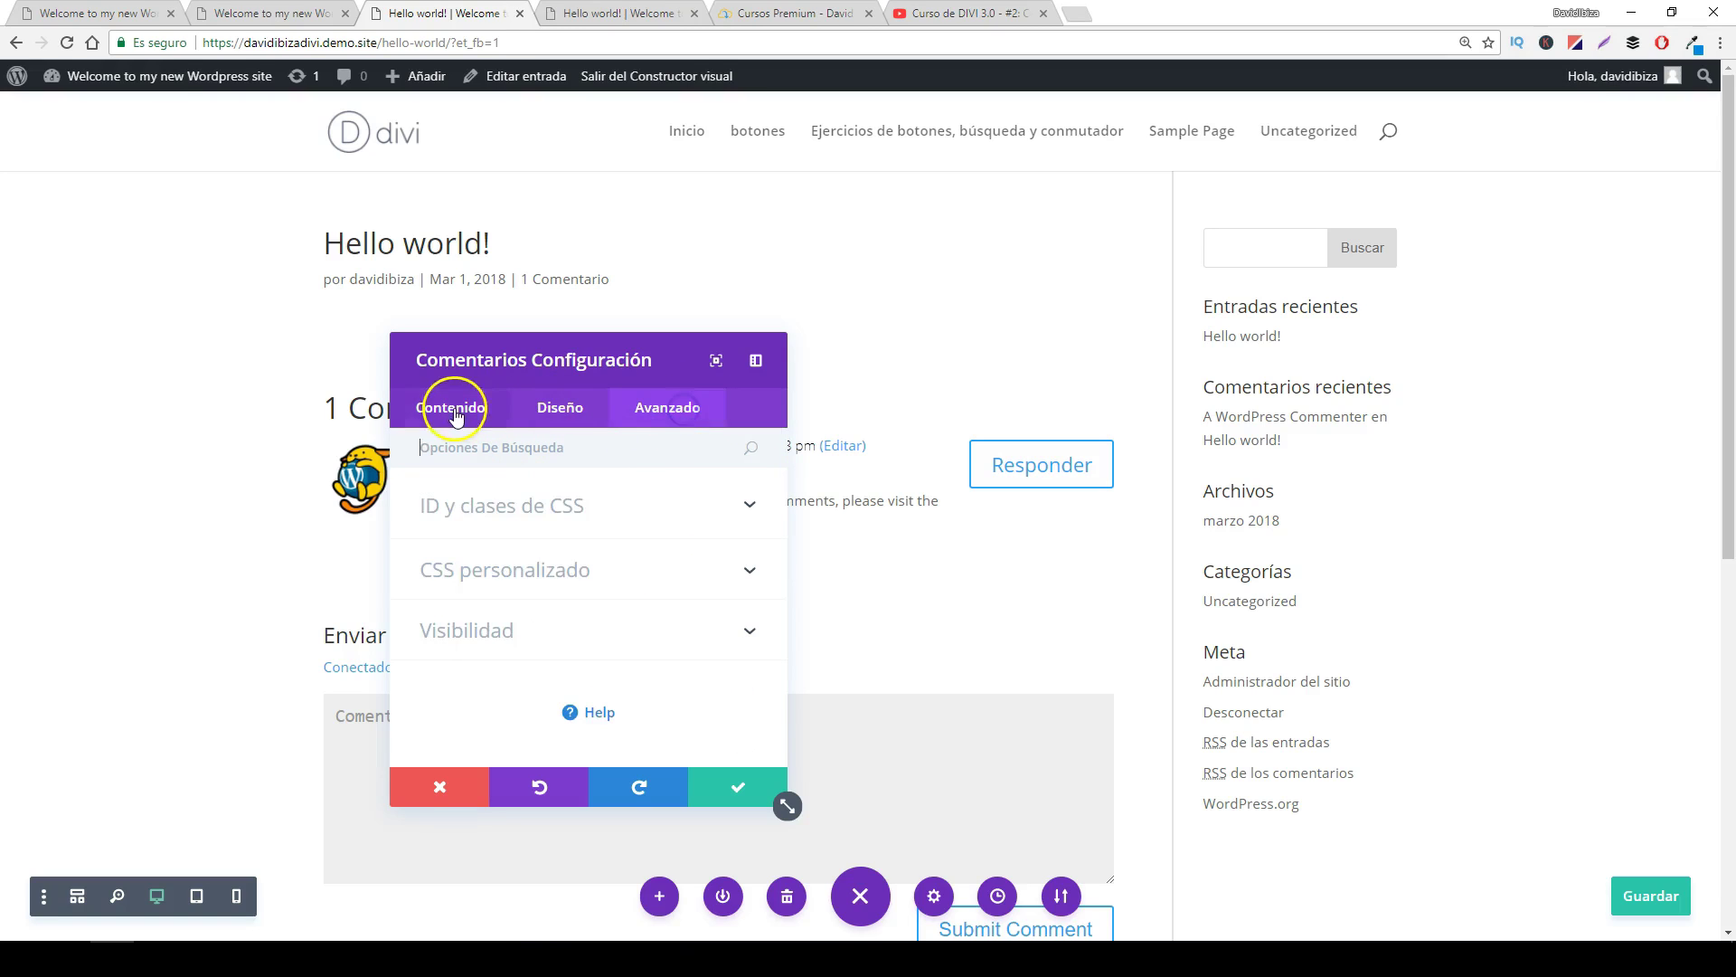
- Hide the author avatar and the reply button in the Comments module's elements
click(739, 503)
drag(567, 358, 1284, 374)
click(1172, 594)
click(1172, 594)
click(399, 463)
click(1172, 594)
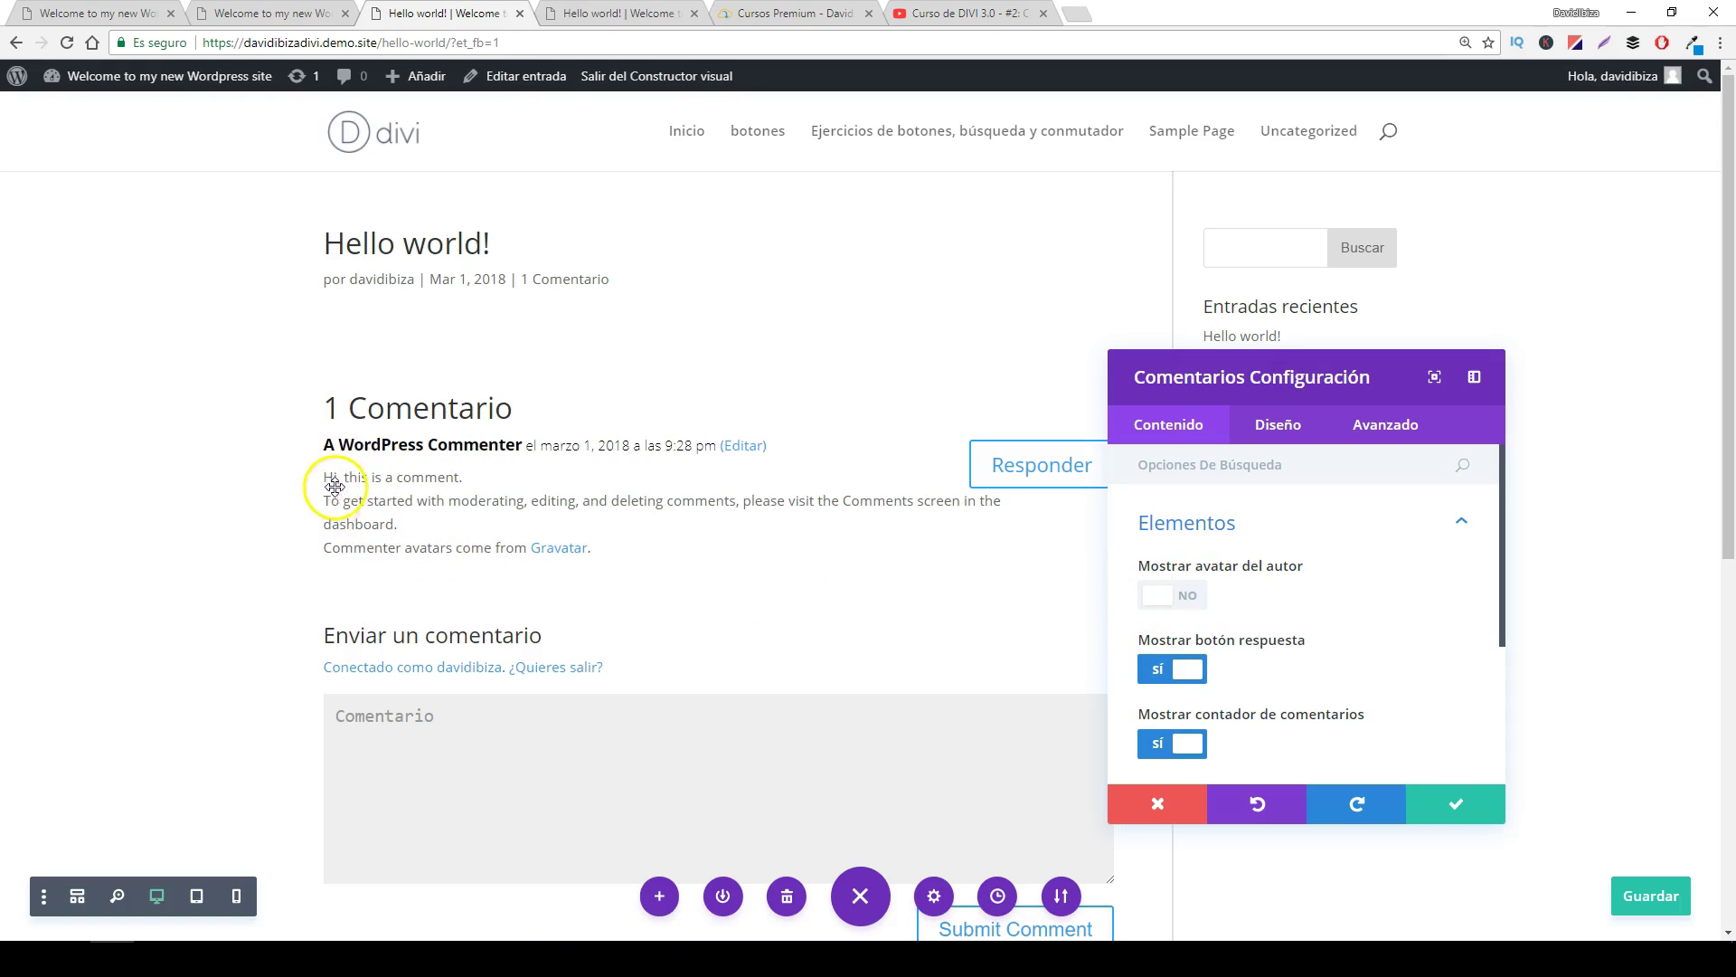
drag(1216, 382, 1305, 341)
click(1249, 631)
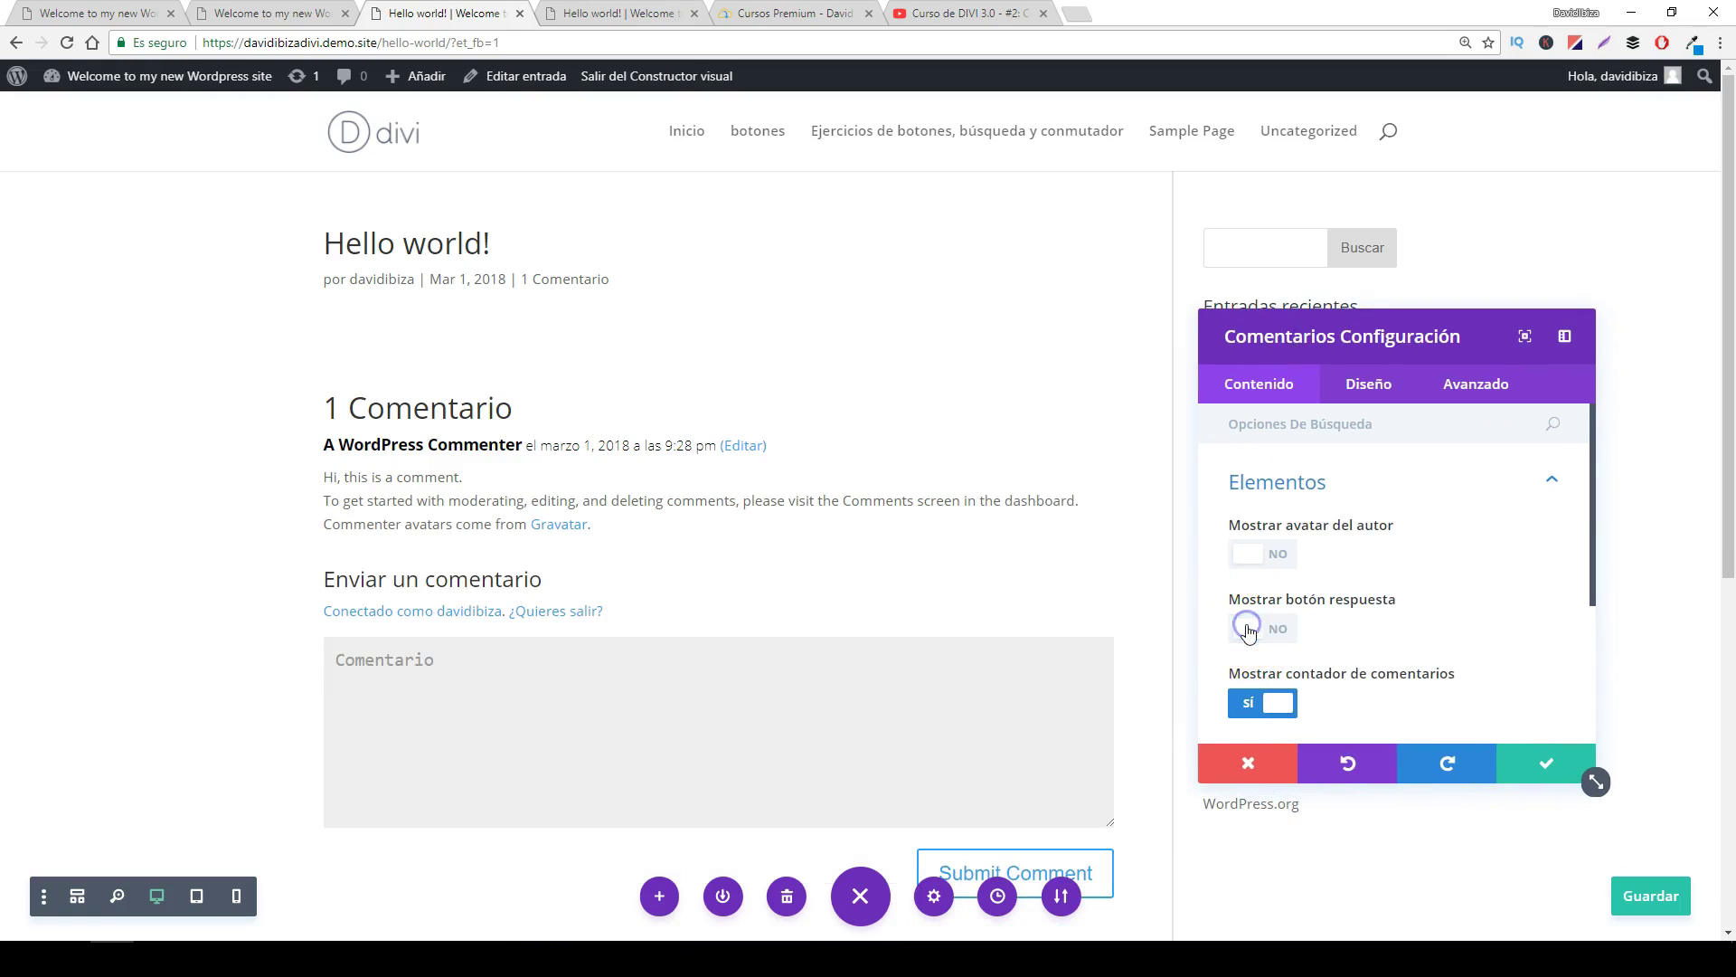
click(976, 494)
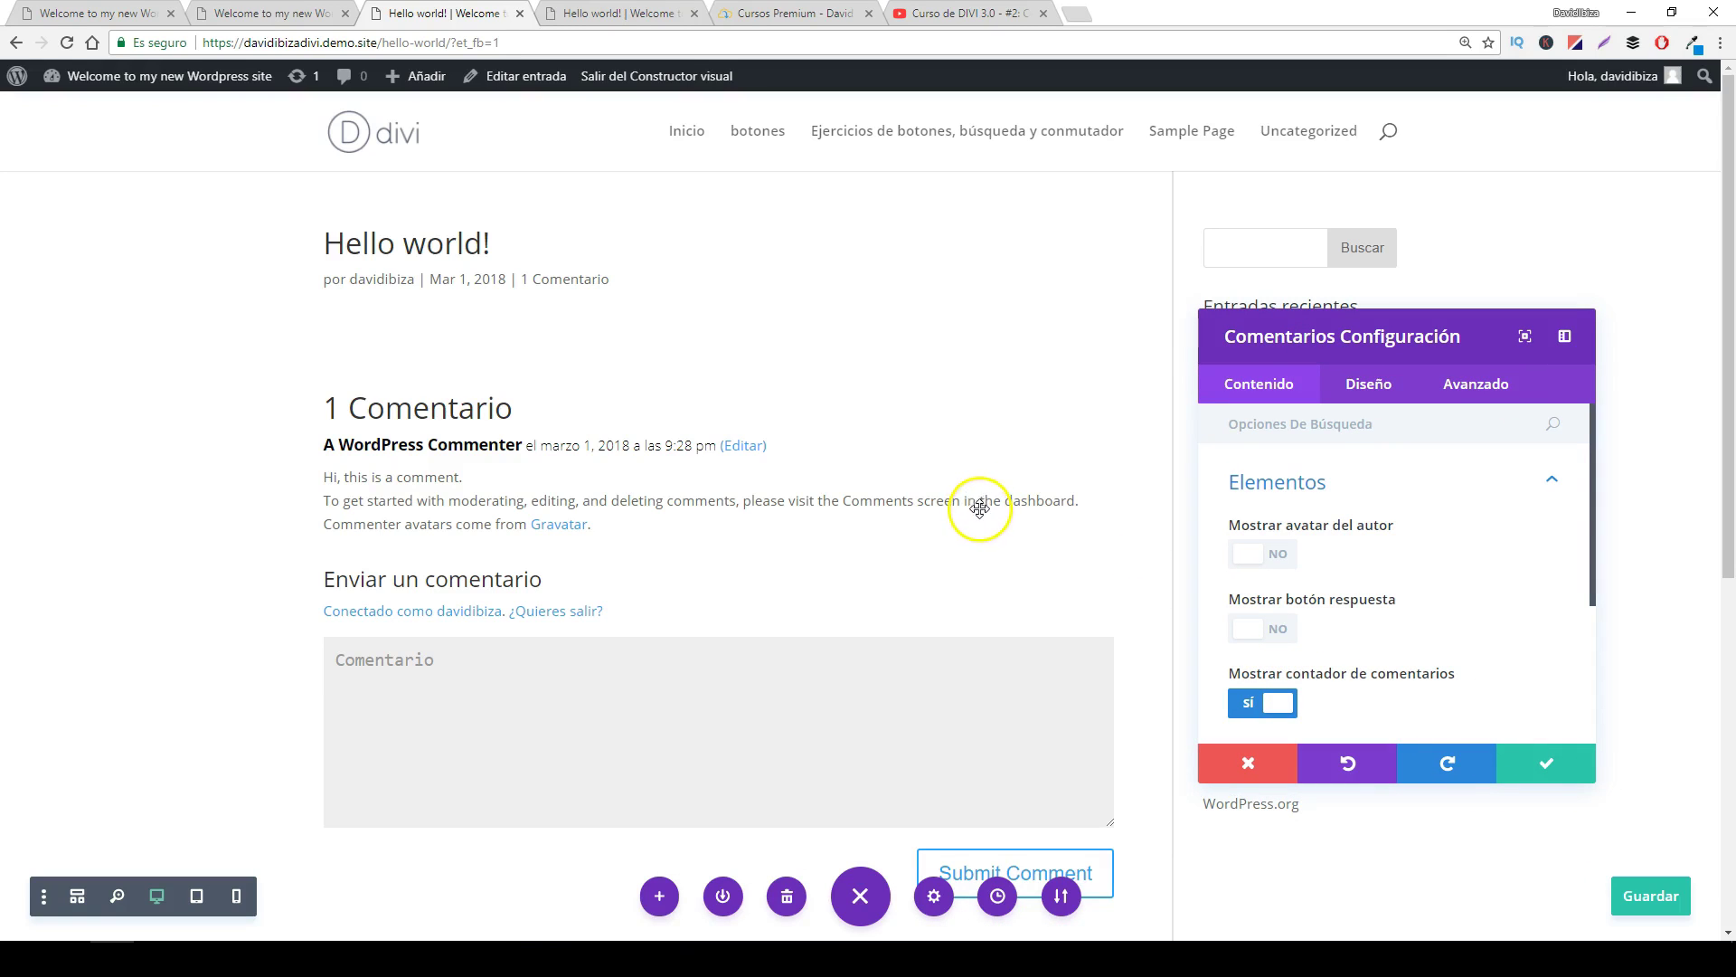
- Switch the comment counter, reply button and author avatar off and on to compare how the comments look
click(1243, 706)
click(1242, 706)
click(268, 348)
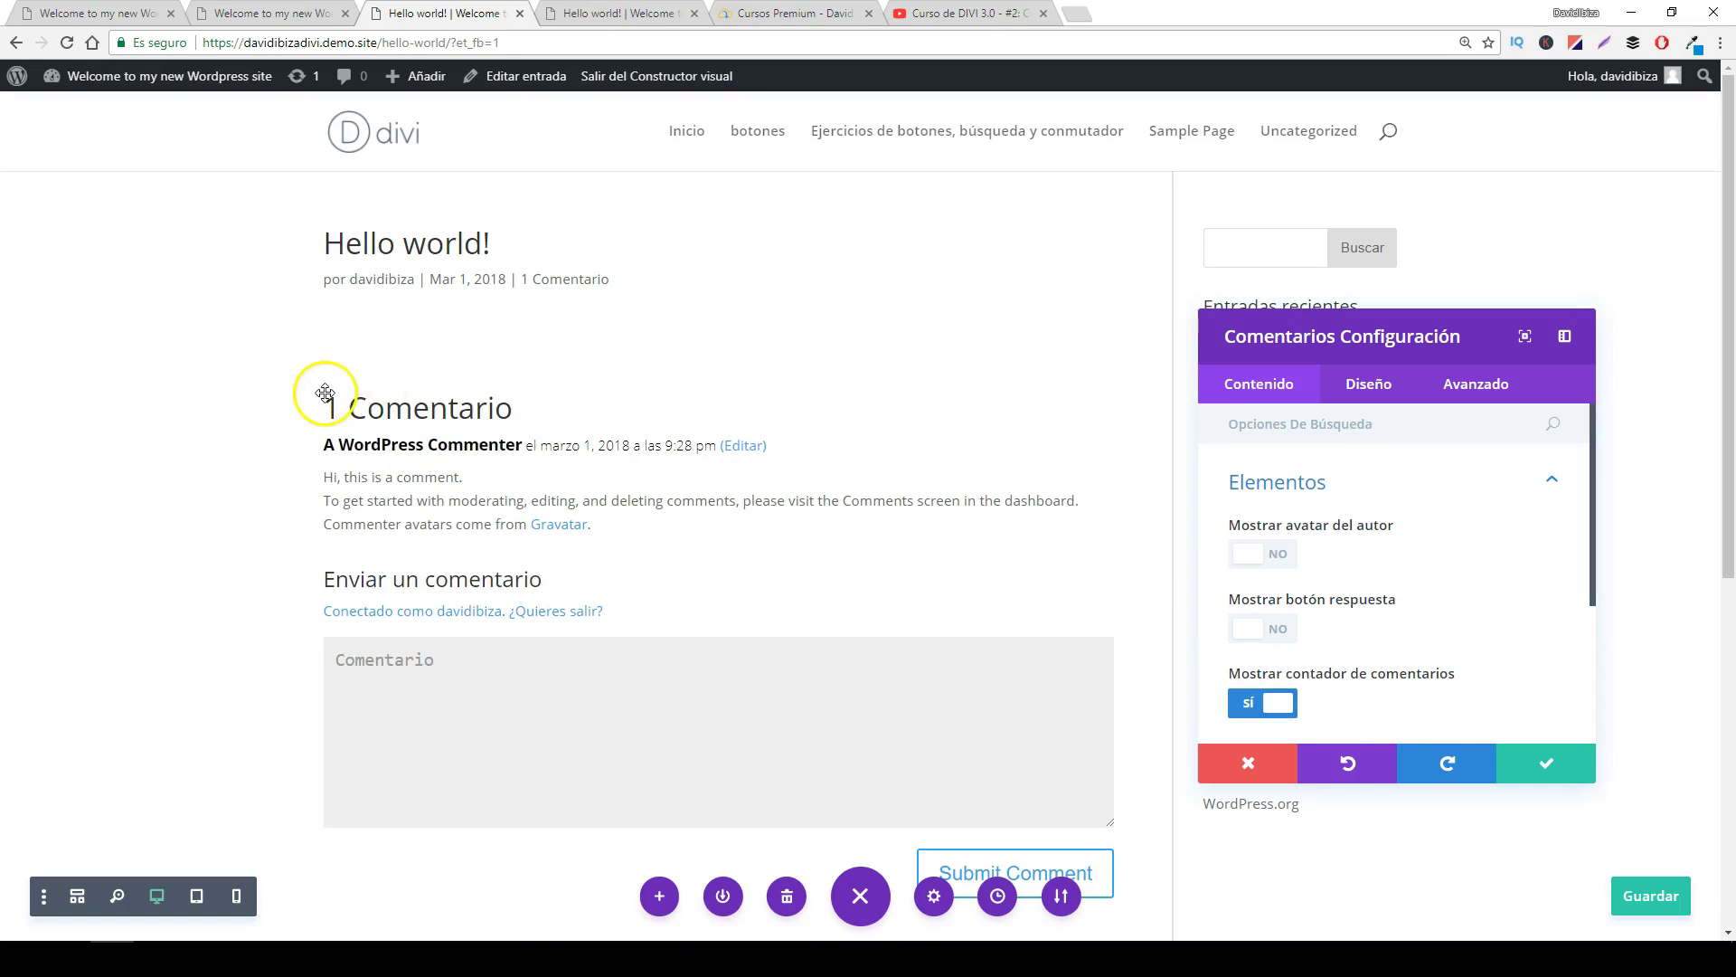
click(1244, 702)
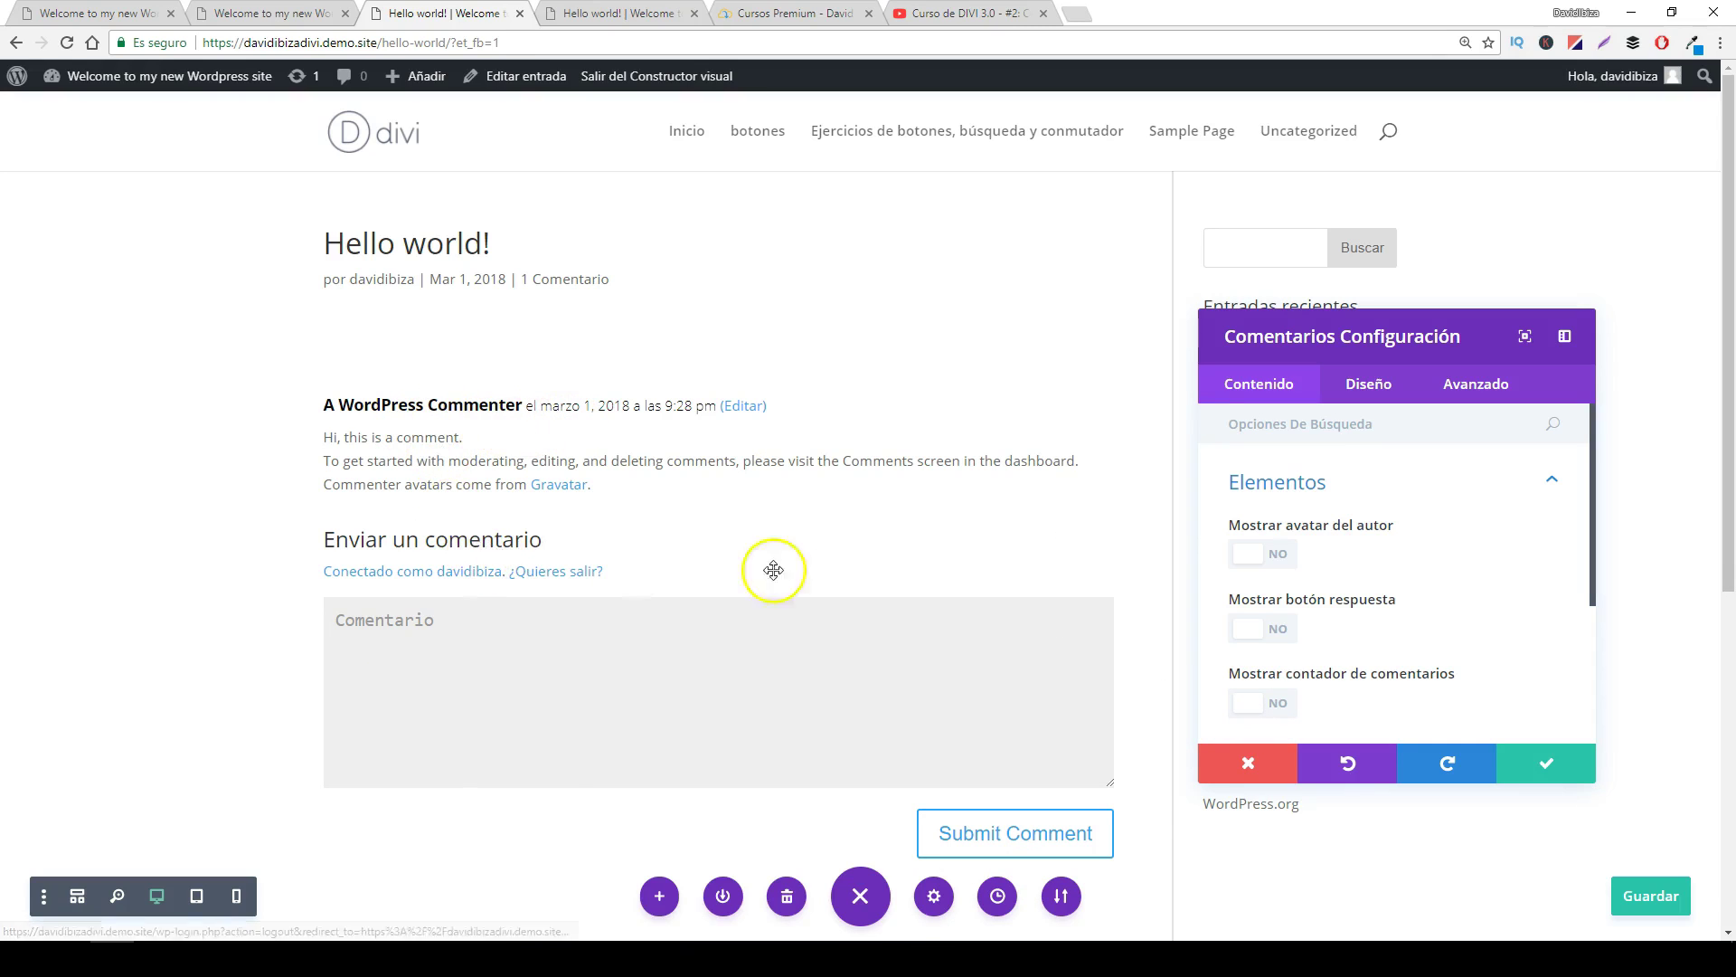
click(1244, 702)
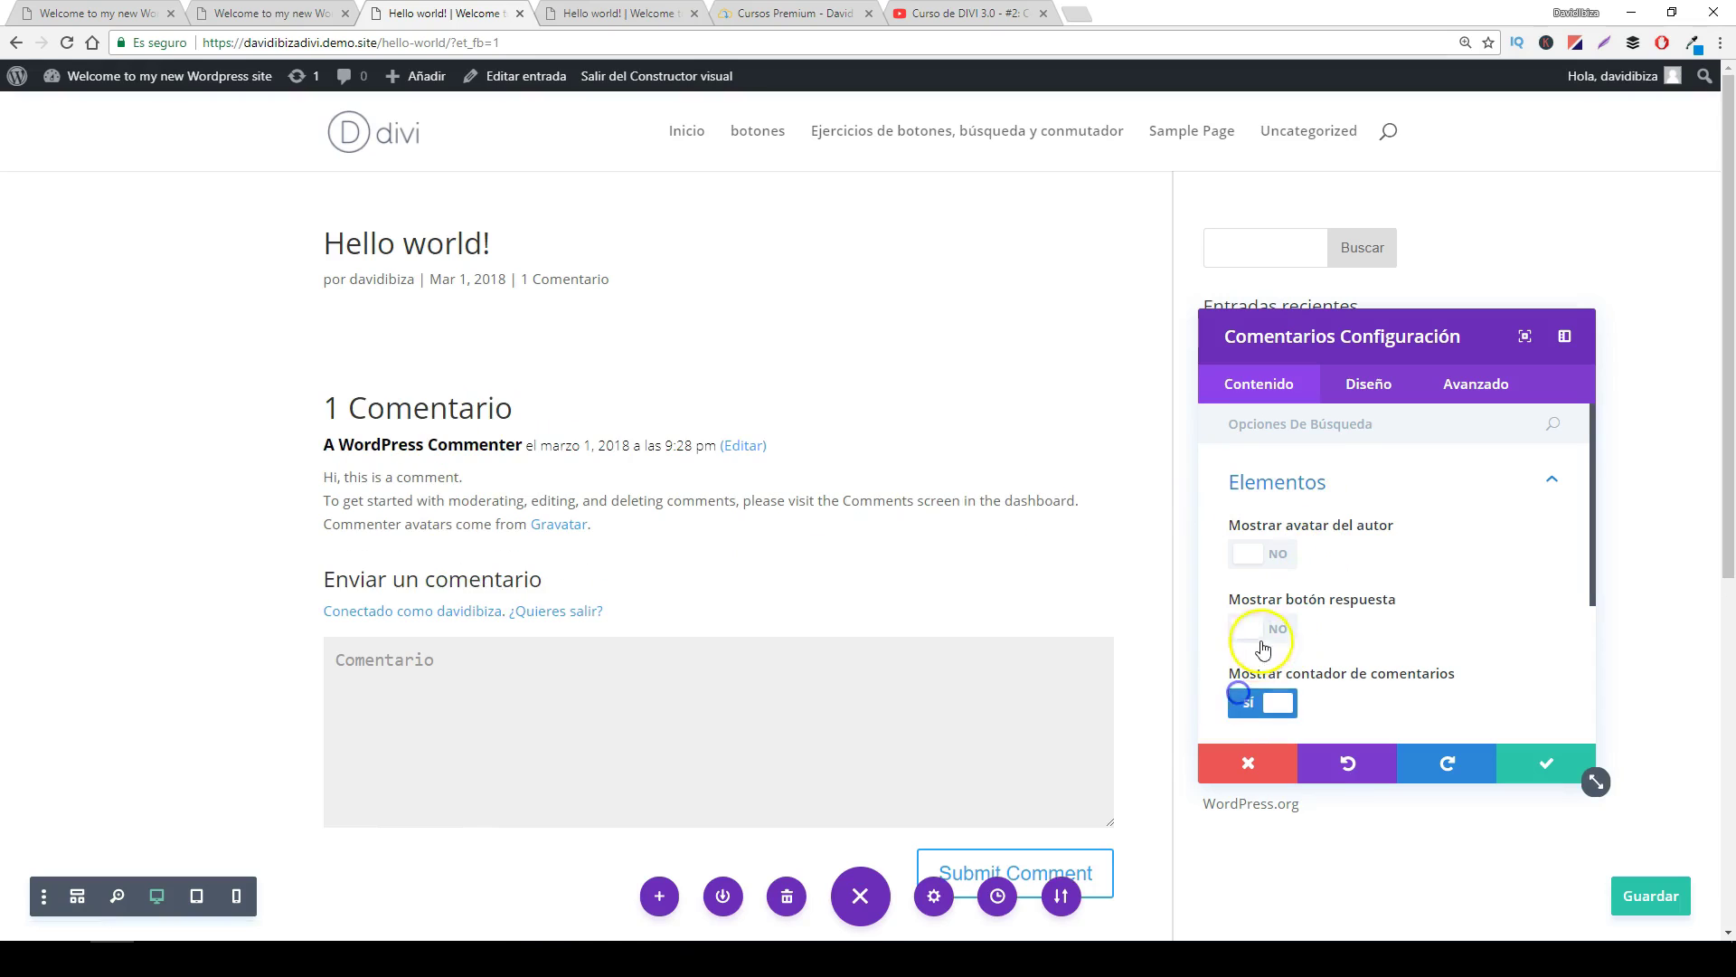
click(1257, 627)
click(1252, 561)
click(1253, 561)
click(1246, 629)
- Hide the comment counter in the Comments module
click(1245, 703)
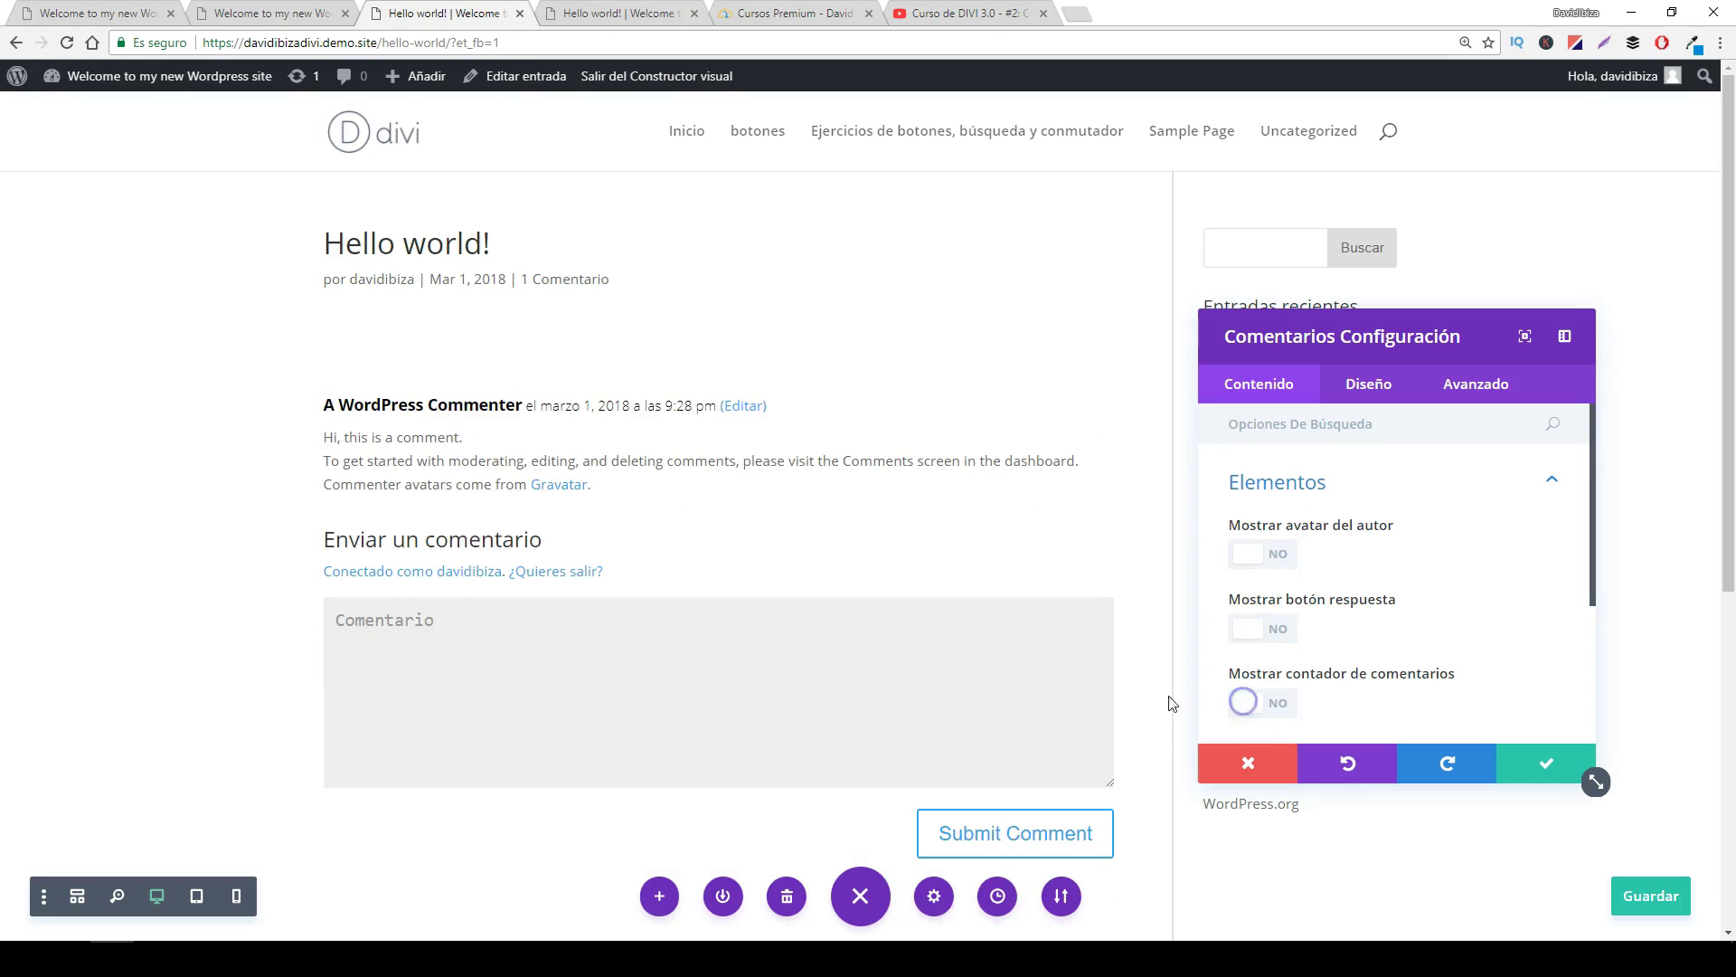
scroll(1353, 568, down, 2)
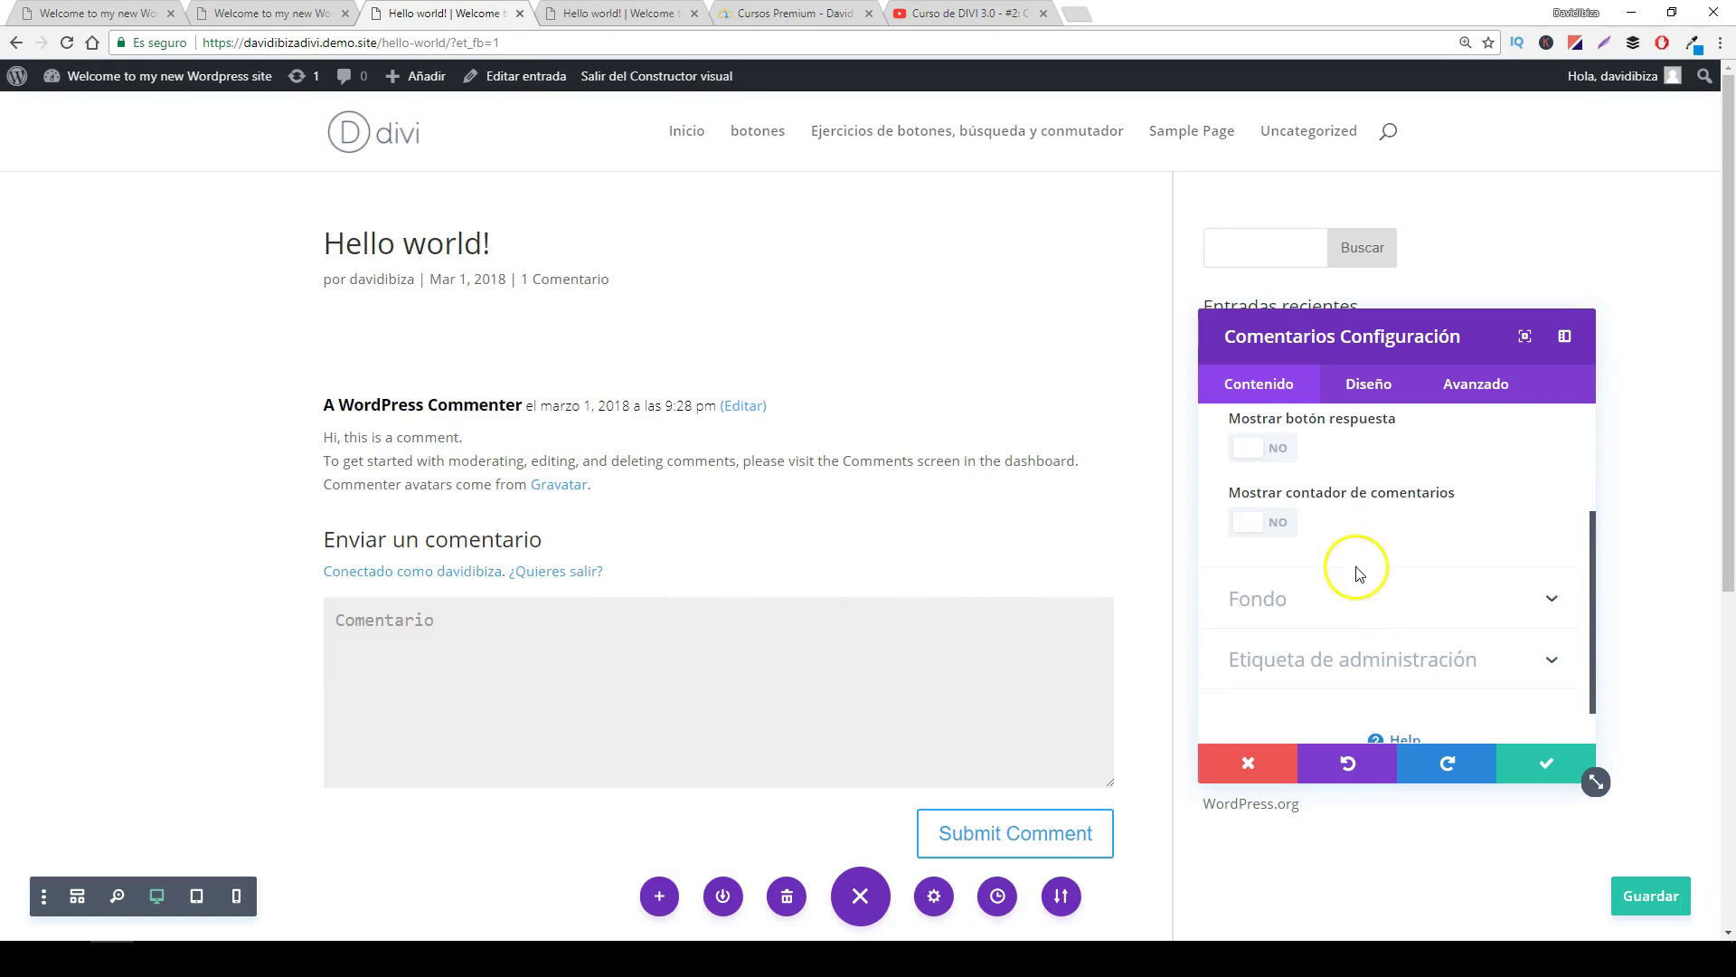
scroll(1347, 613, up, 1)
scroll(1321, 637, up, 1)
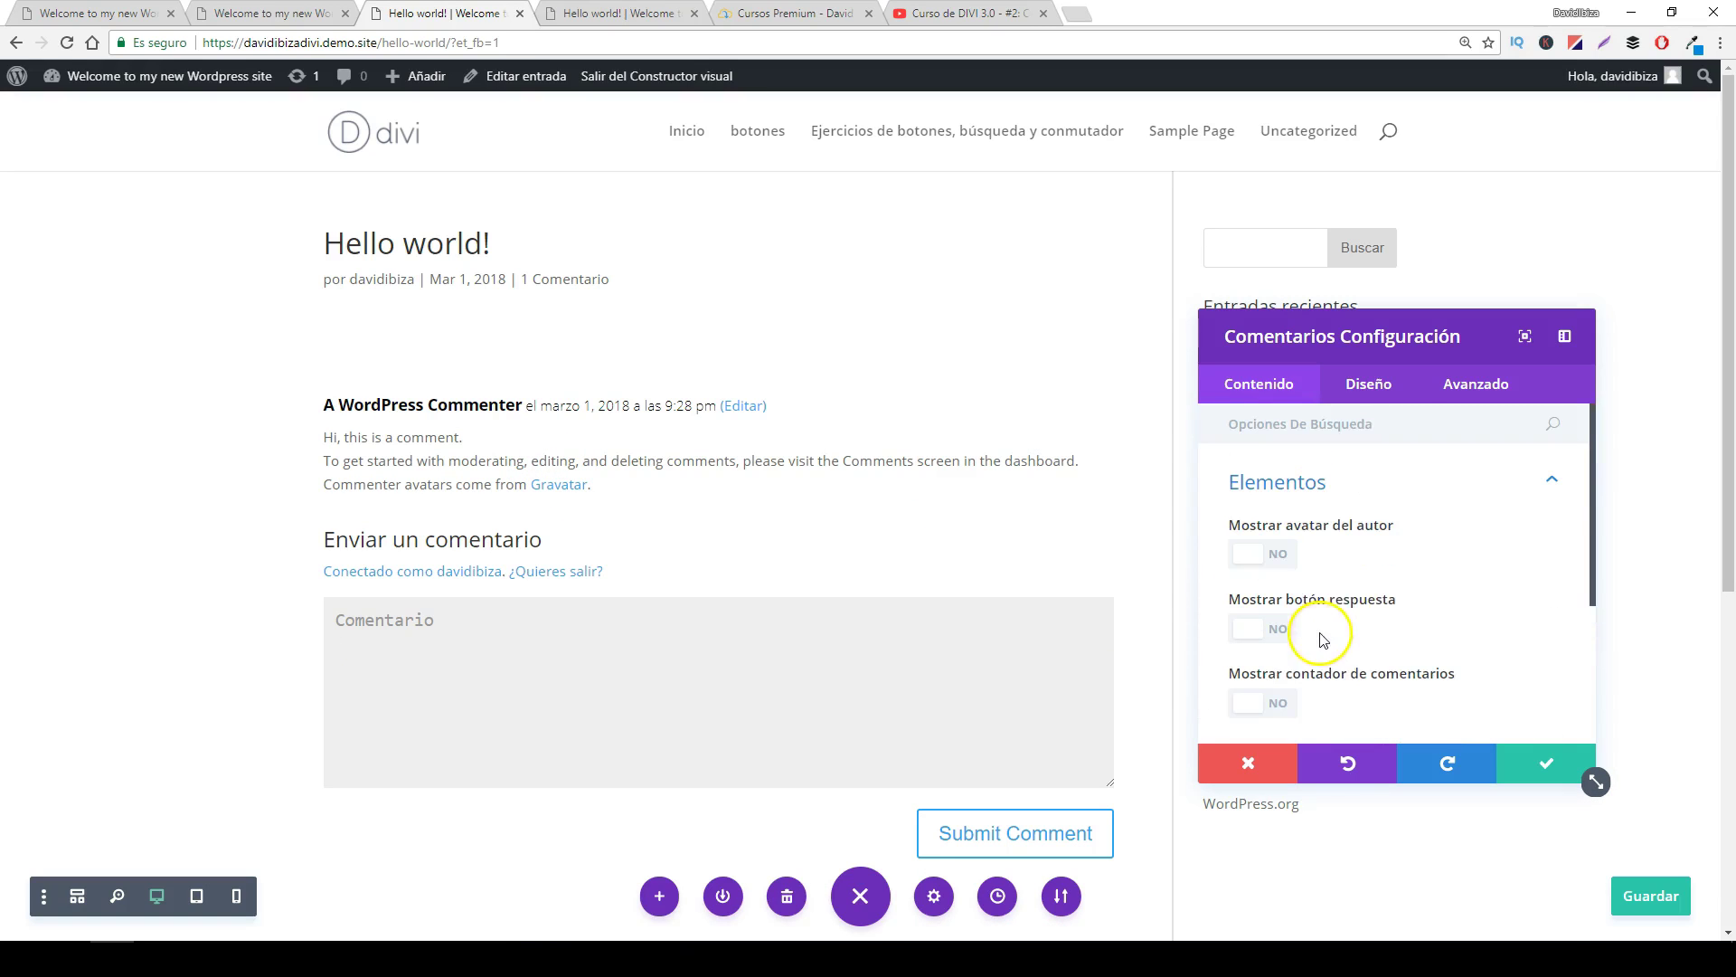
- Try the light text color (Claro) on the Comments module and restore the dark one (Oscuro)
click(1381, 408)
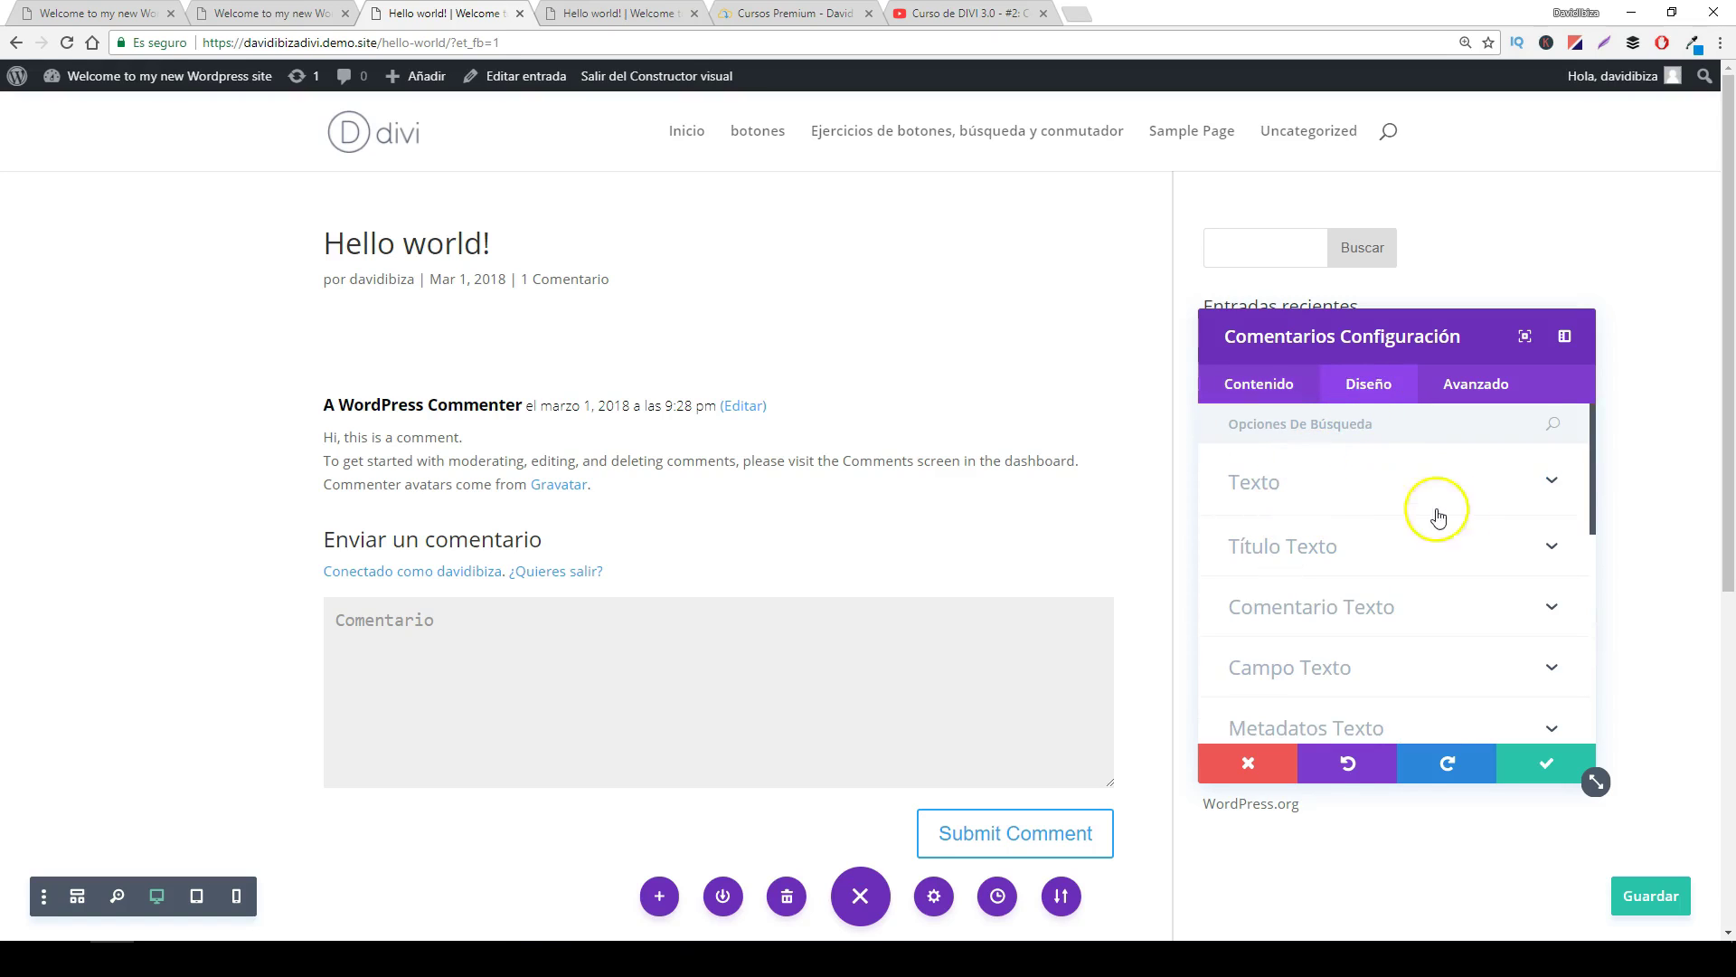
click(1303, 489)
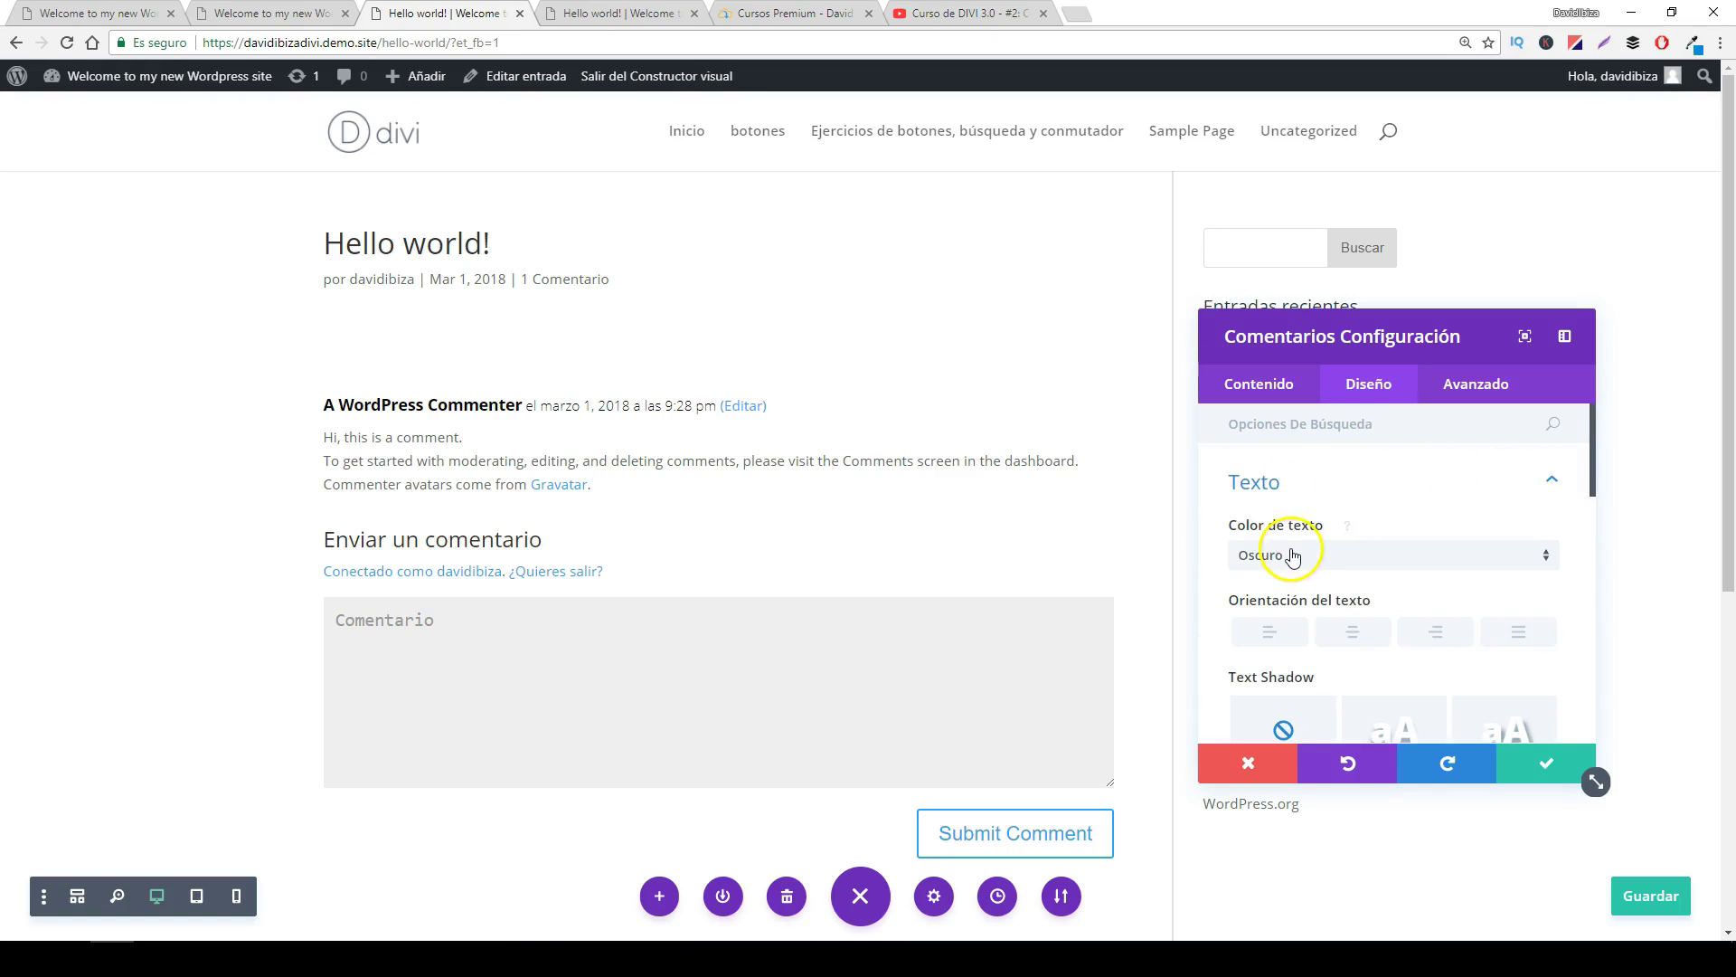
click(1288, 557)
click(1293, 601)
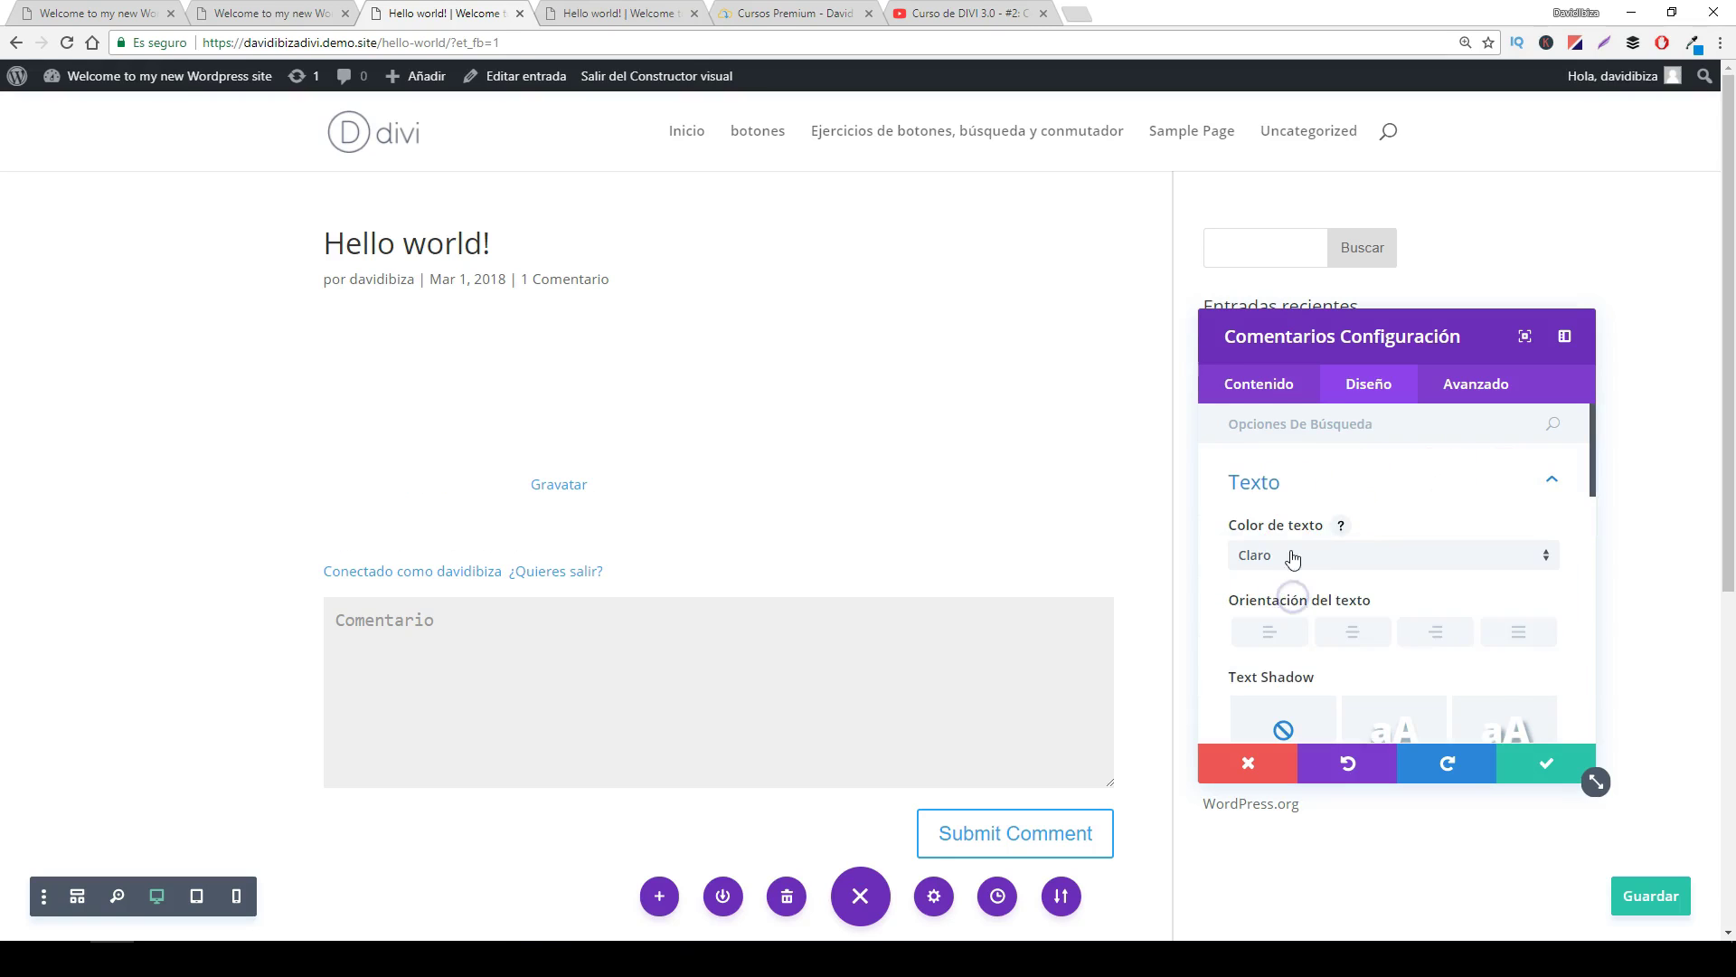
click(1289, 557)
click(1295, 581)
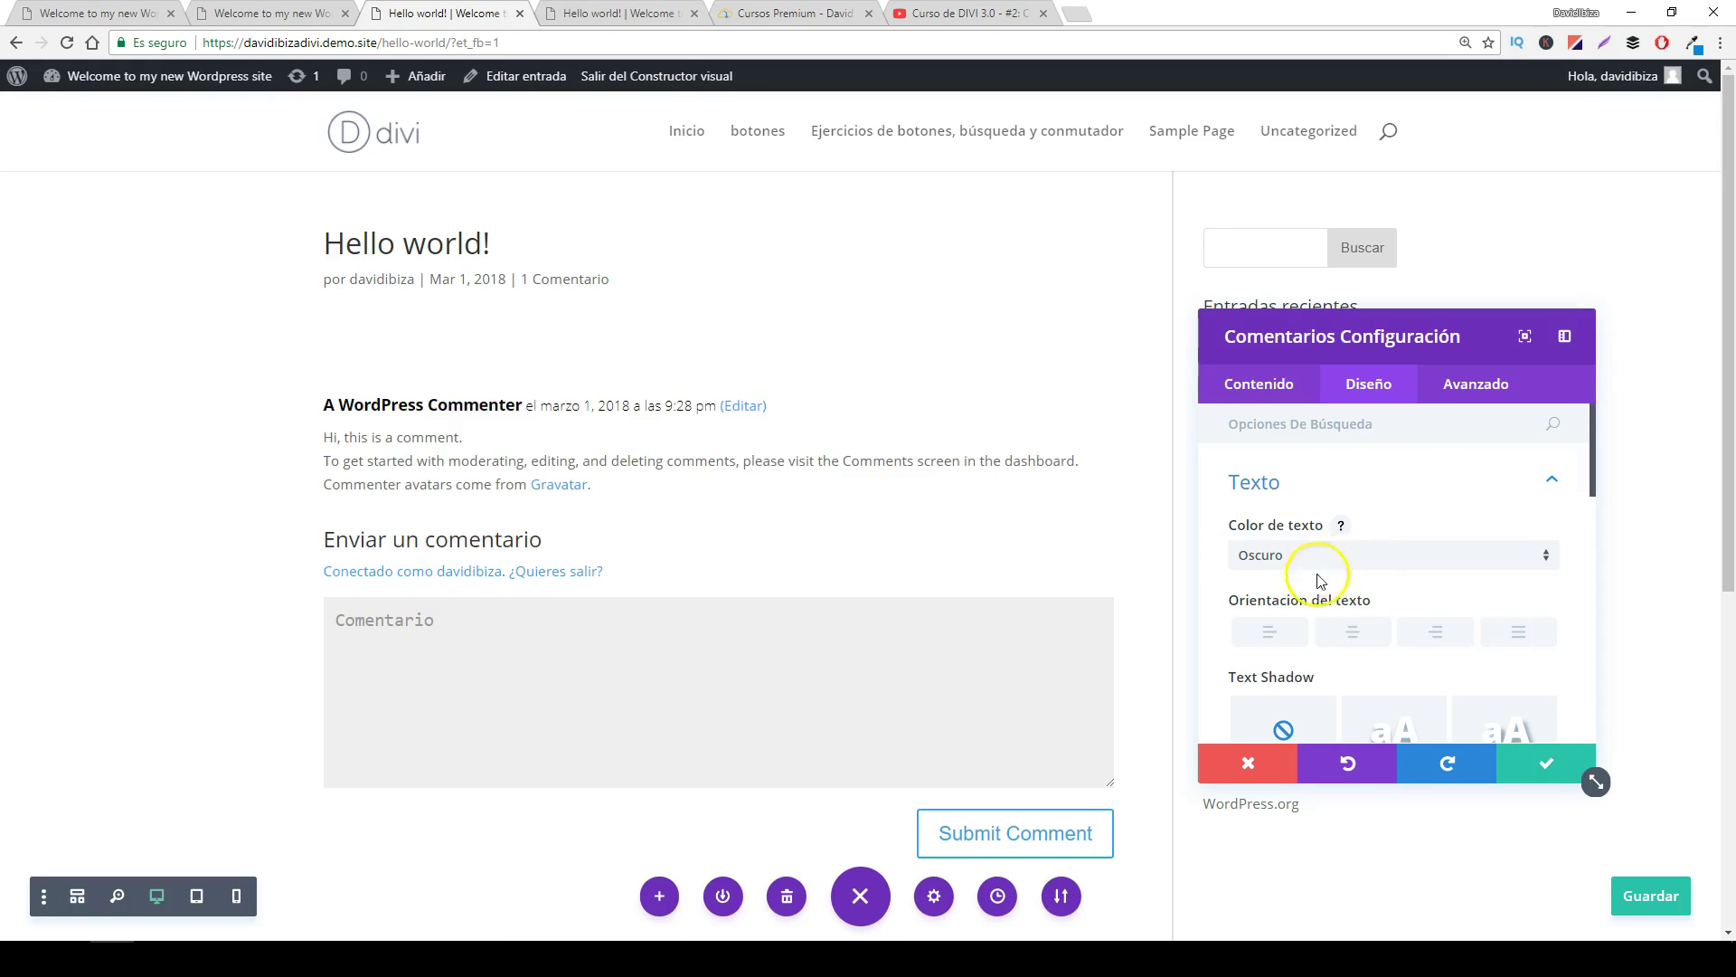
- Try centered text orientation on the Comments module and return the text to left alignment
scroll(1323, 633, down, 1)
click(1347, 544)
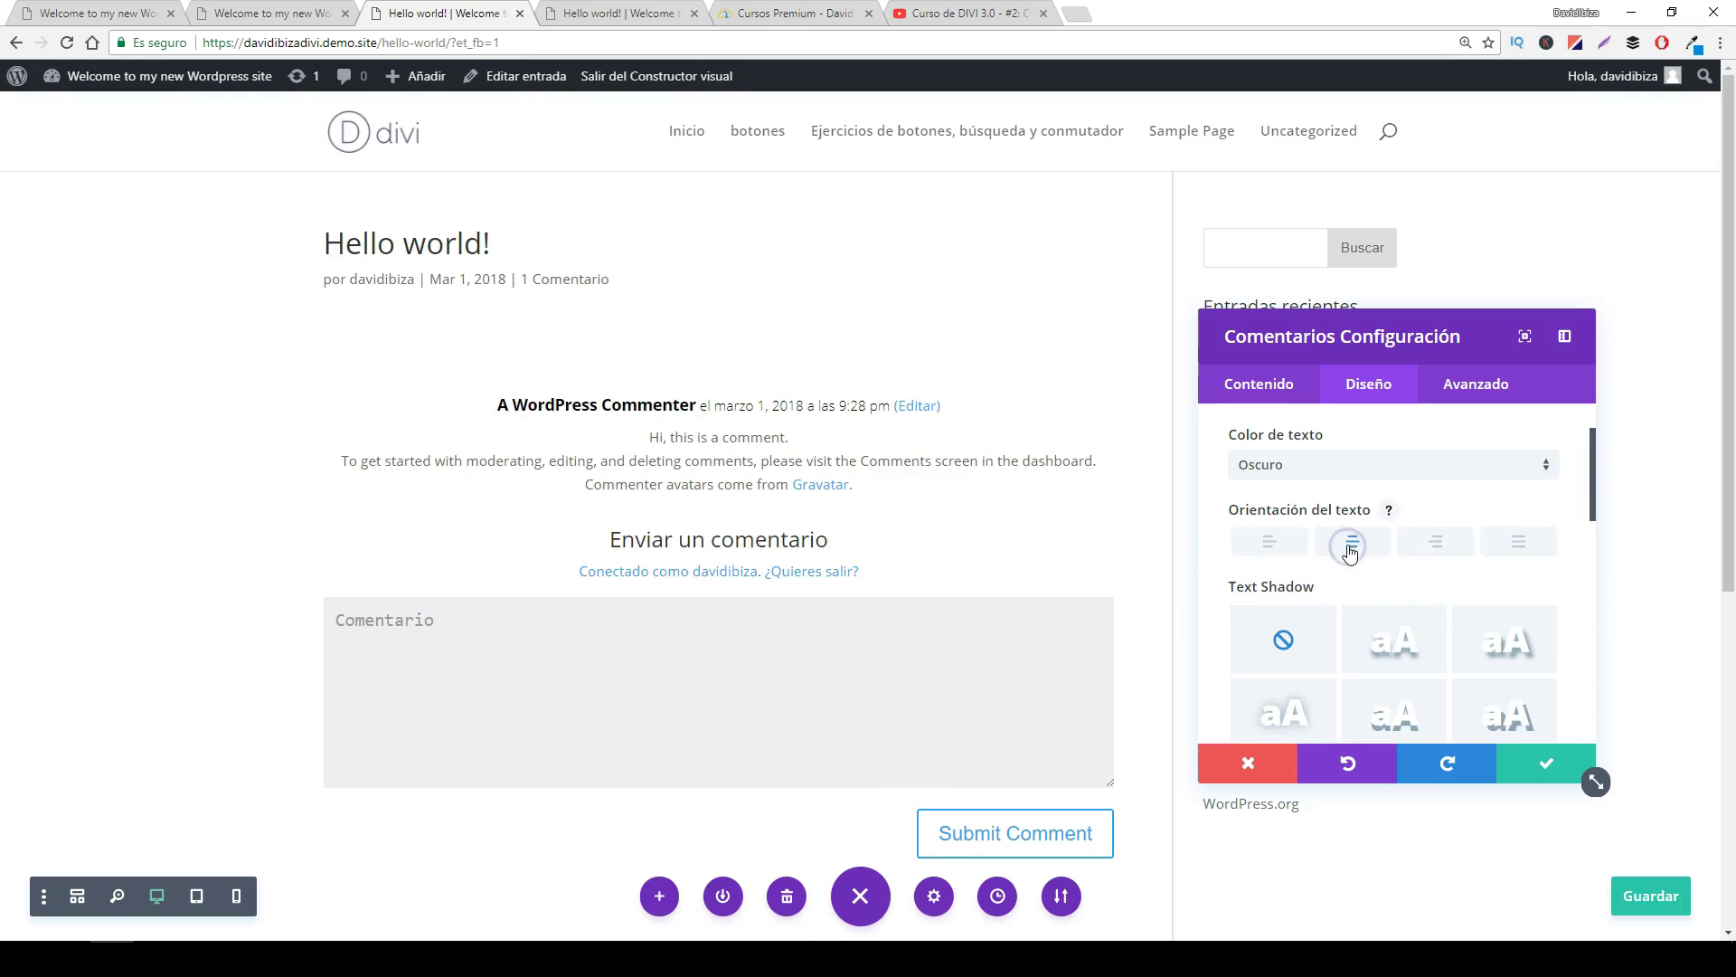
click(1285, 544)
- Look through the Comments module's text shadow, title text, field text and remaining design option groups
scroll(1329, 579, down, 2)
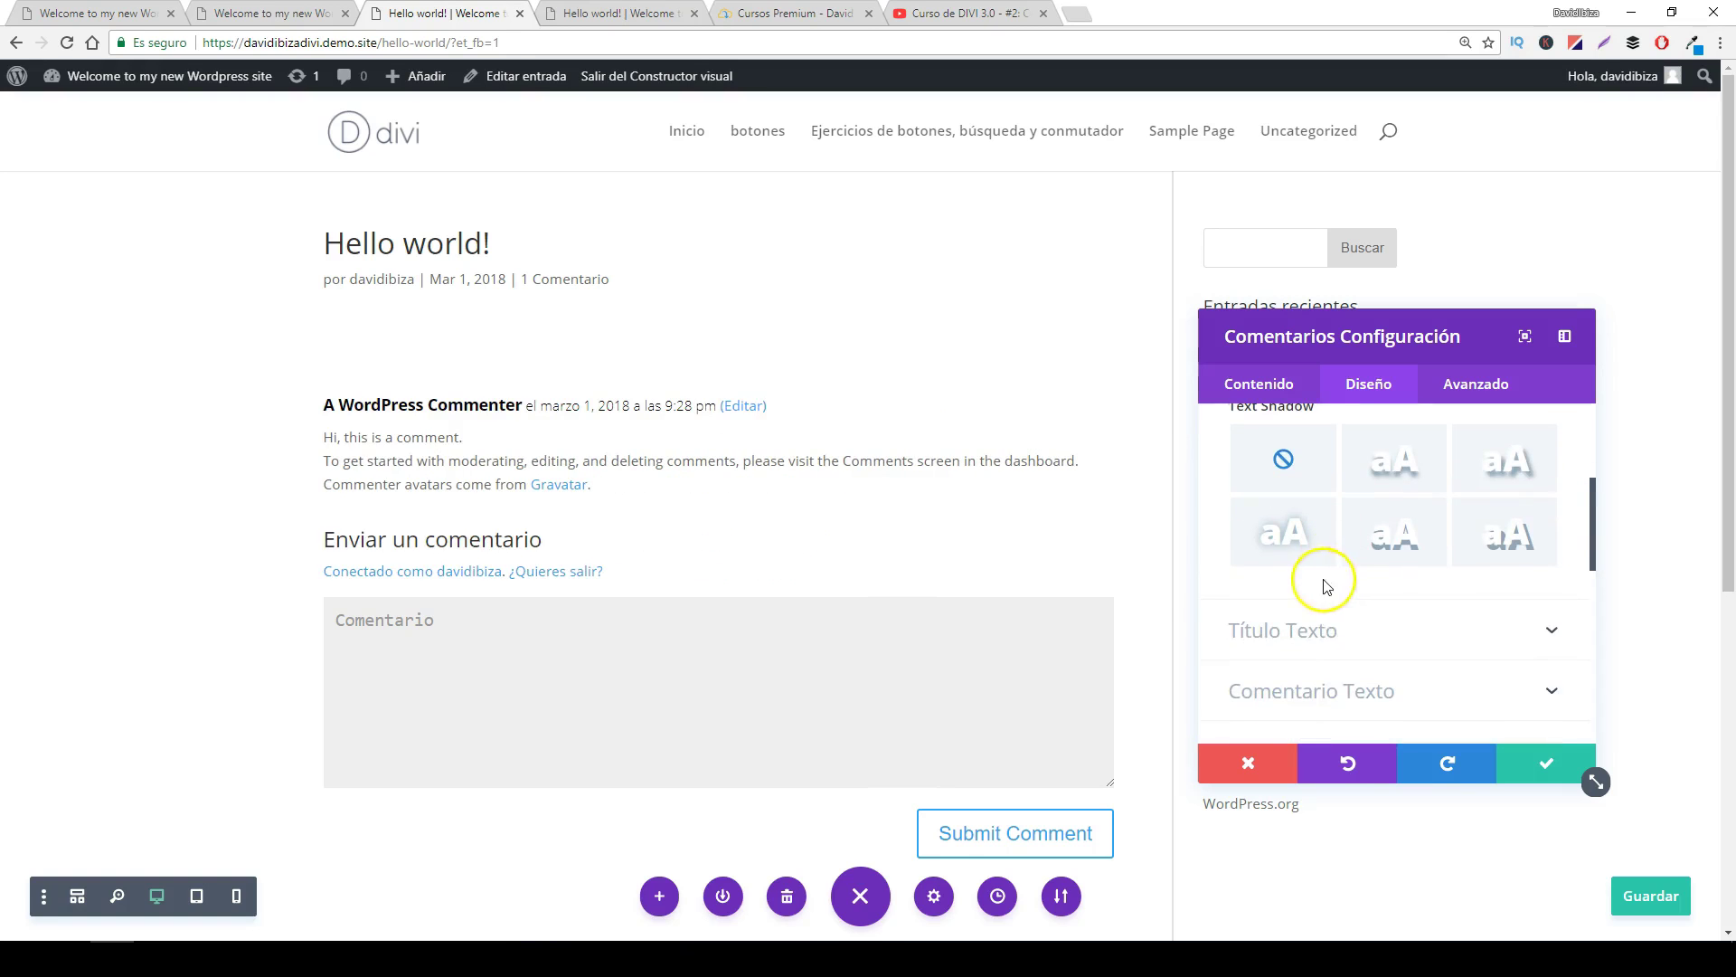
click(1314, 638)
scroll(1338, 606, down, 2)
scroll(1347, 597, up, 3)
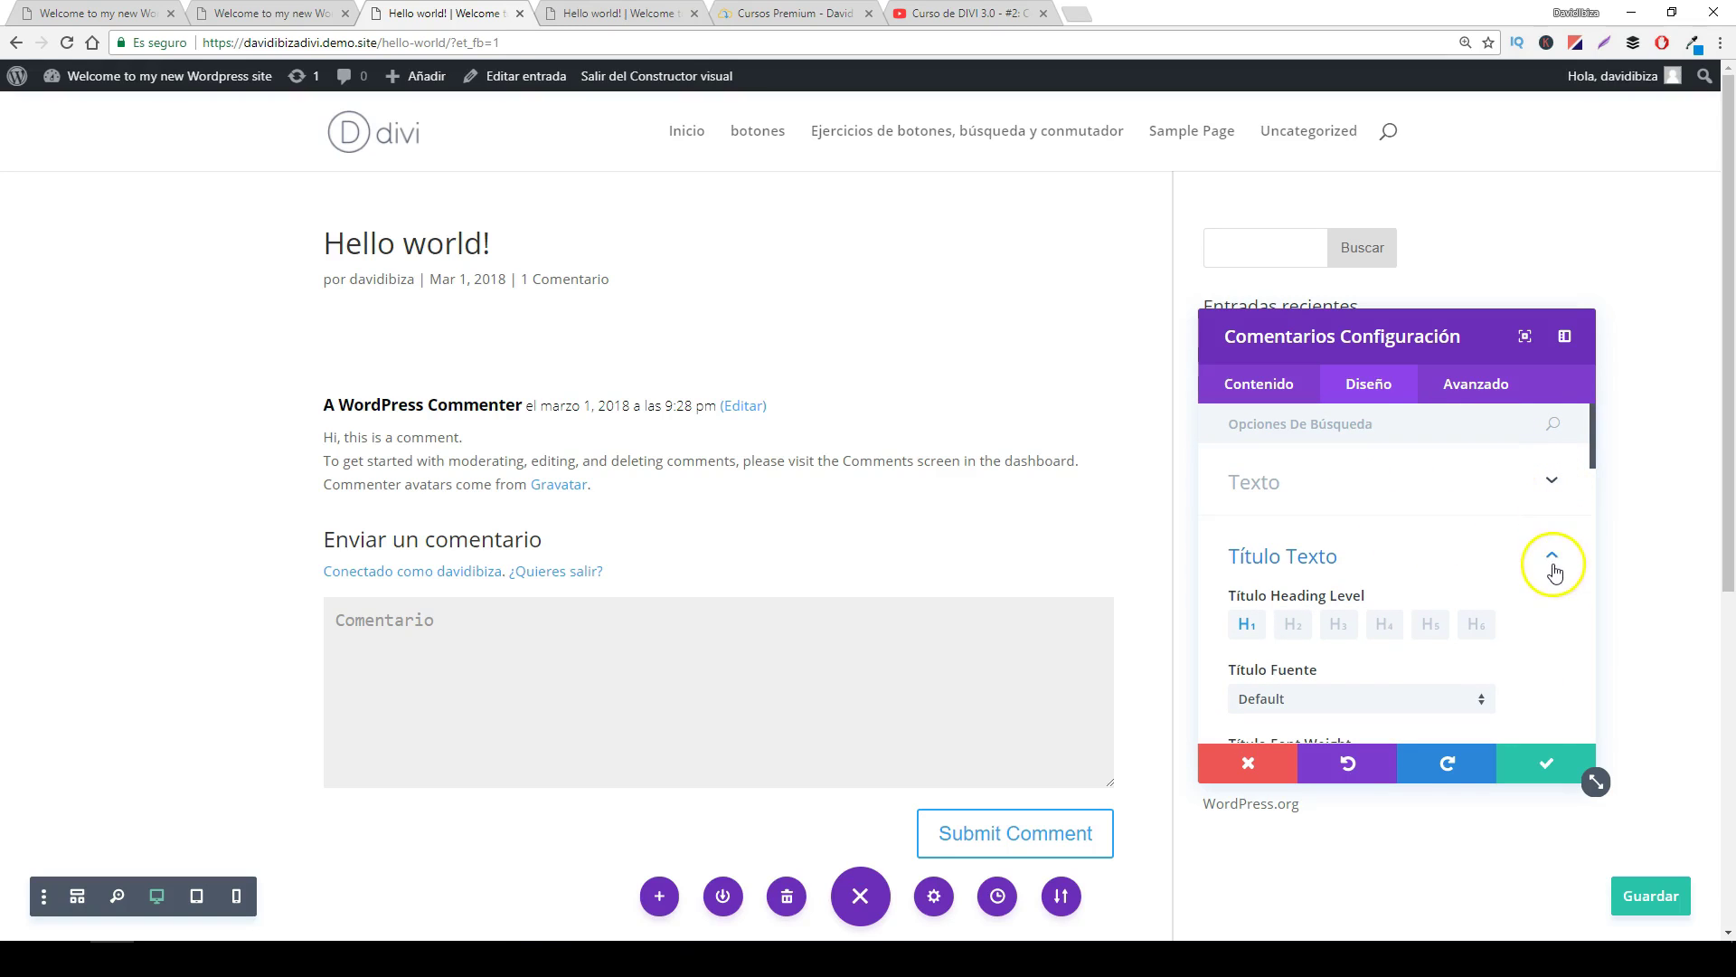
click(1551, 556)
scroll(1346, 541, down, 1)
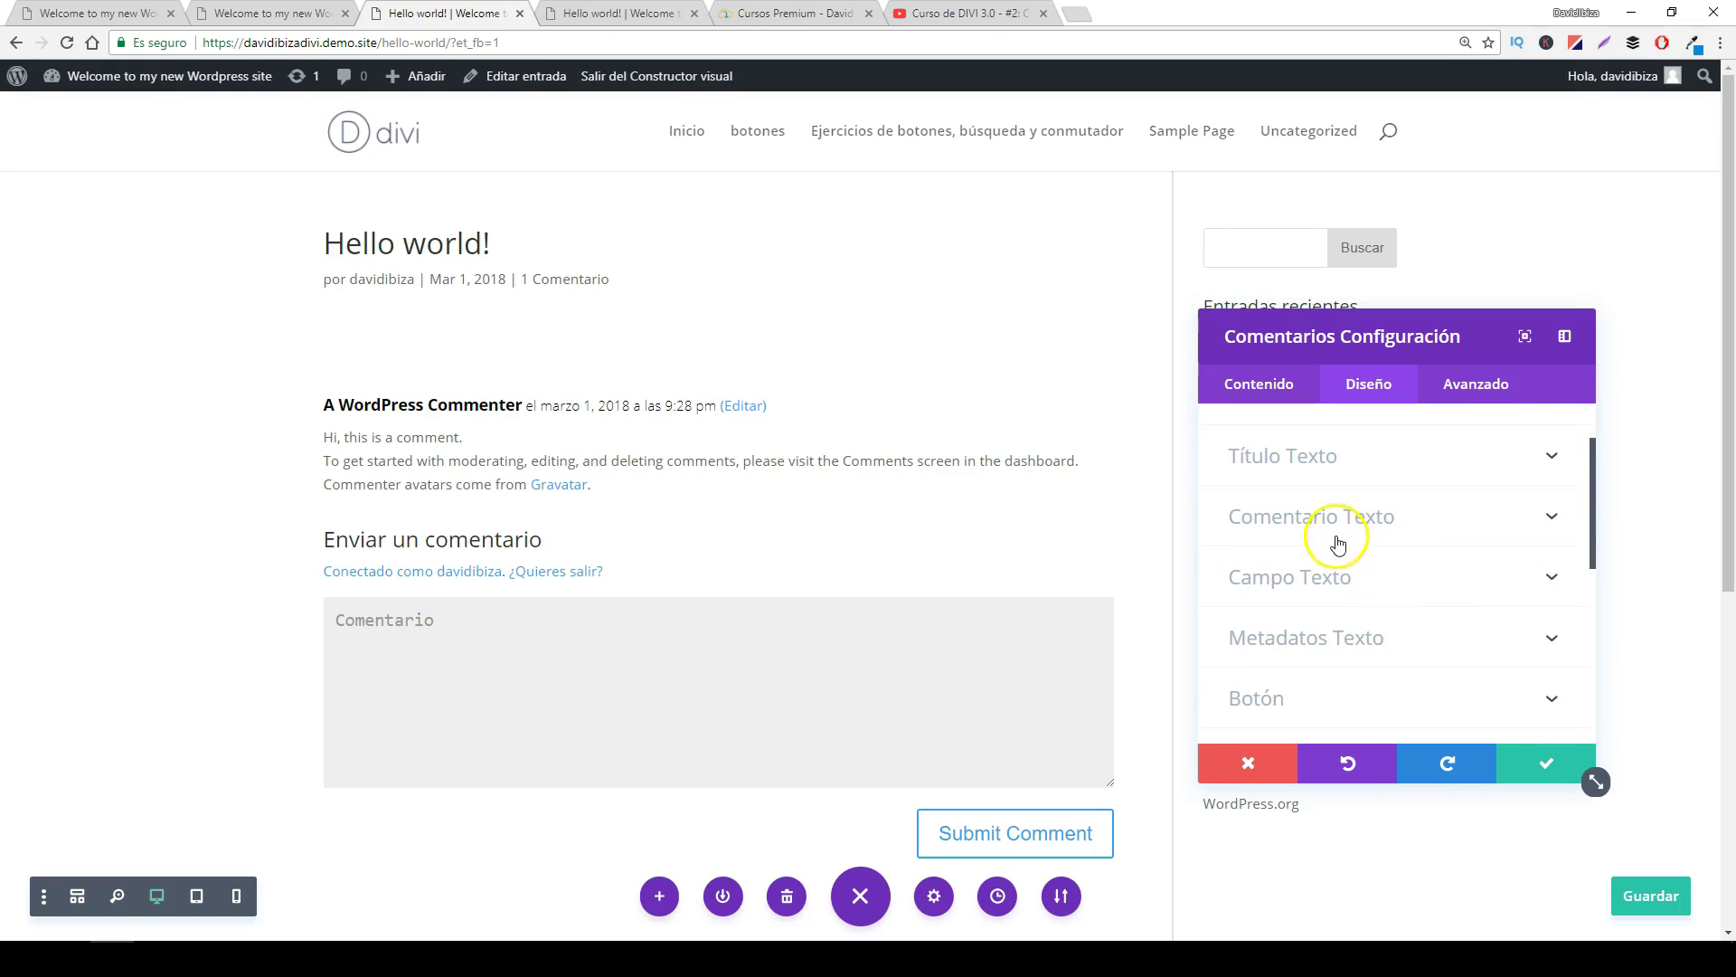
click(1308, 586)
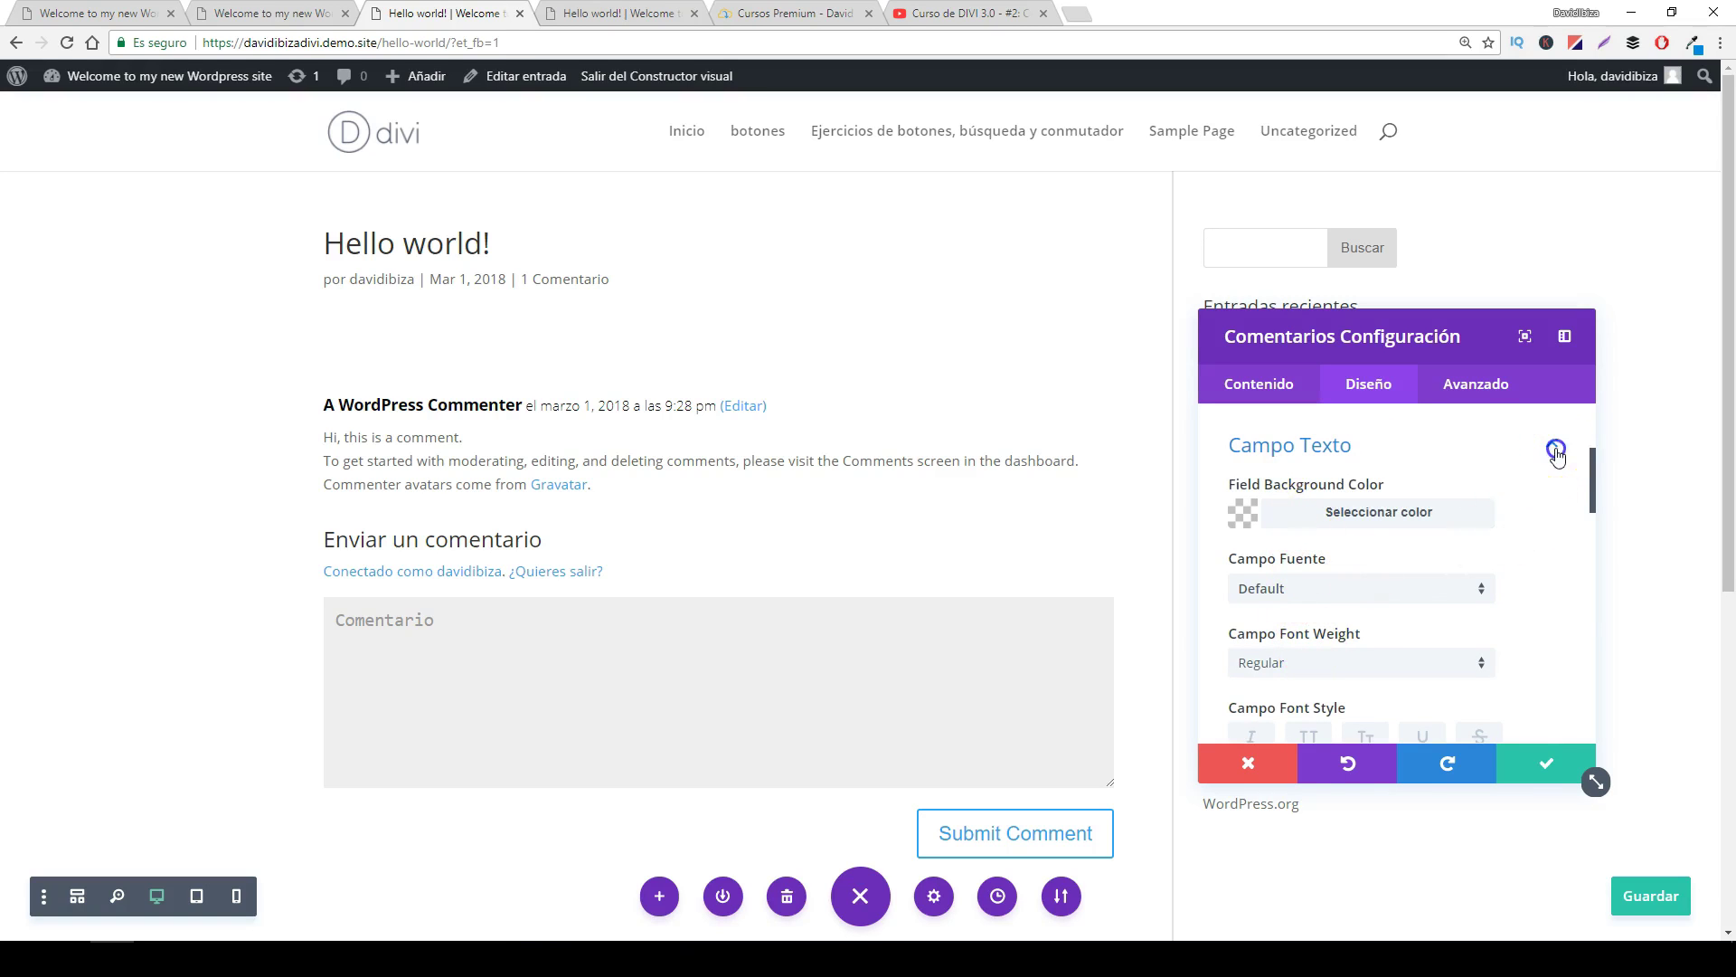
click(1551, 447)
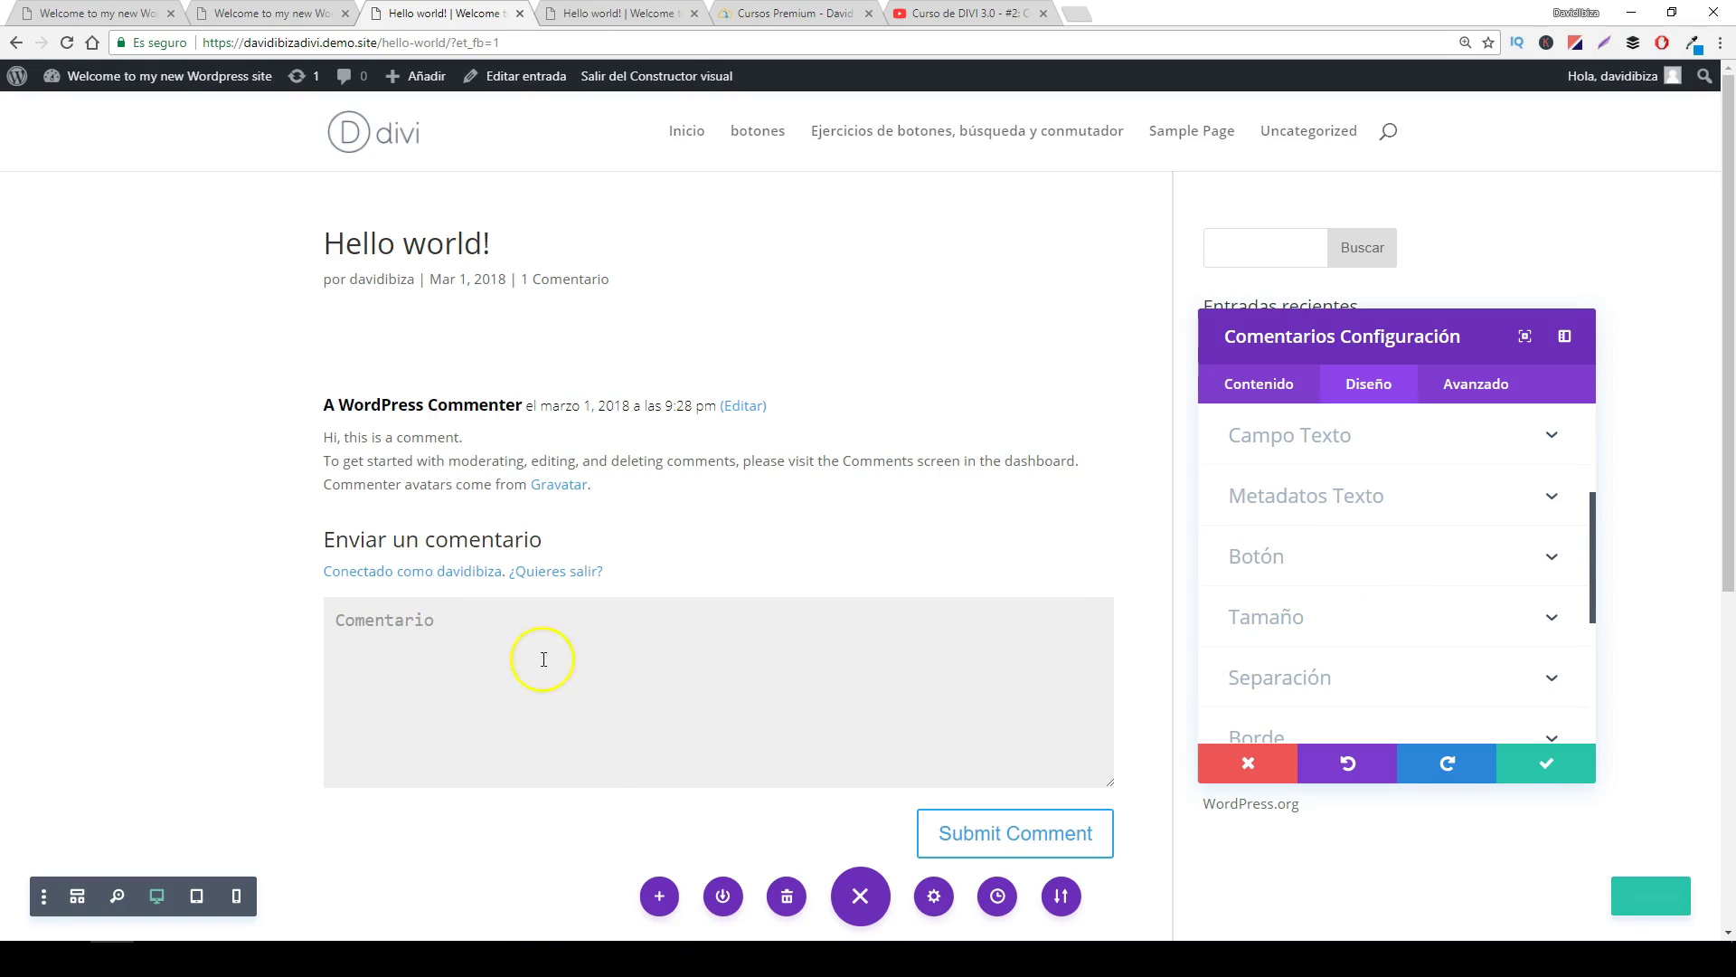
scroll(1397, 569, down, 2)
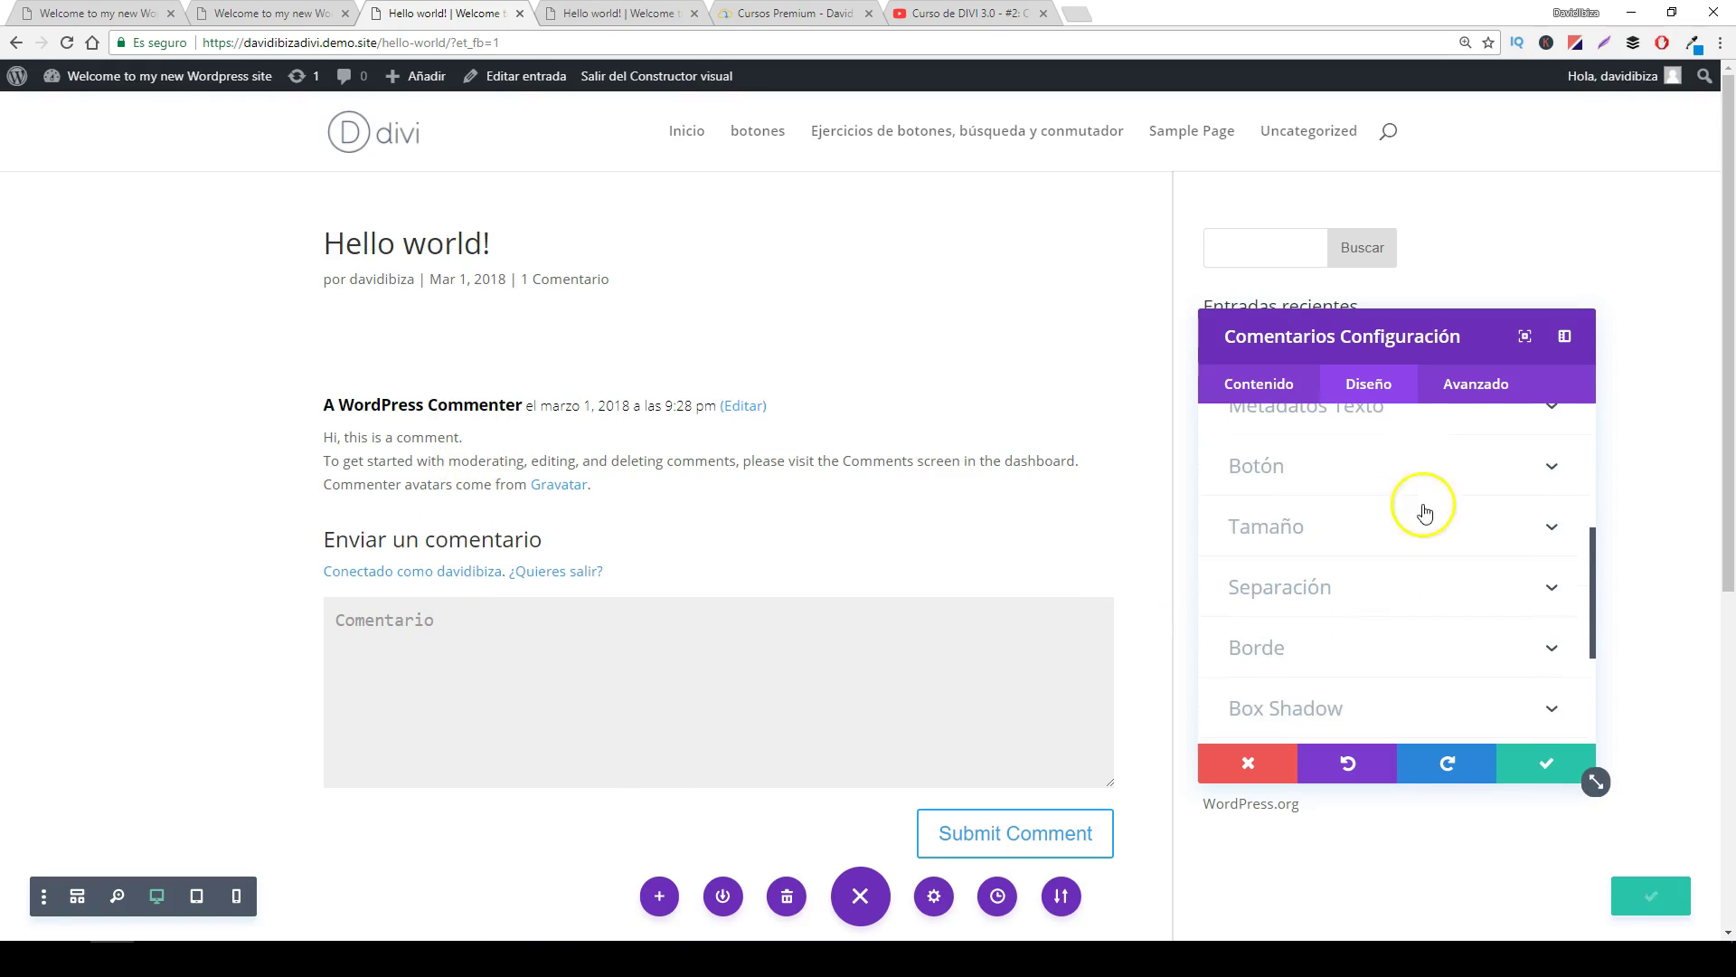
scroll(1442, 552, down, 1)
scroll(1447, 452, up, 5)
- Check the Comments module's advanced, spacing and border options, and accept the module's settings
click(1477, 387)
click(1364, 388)
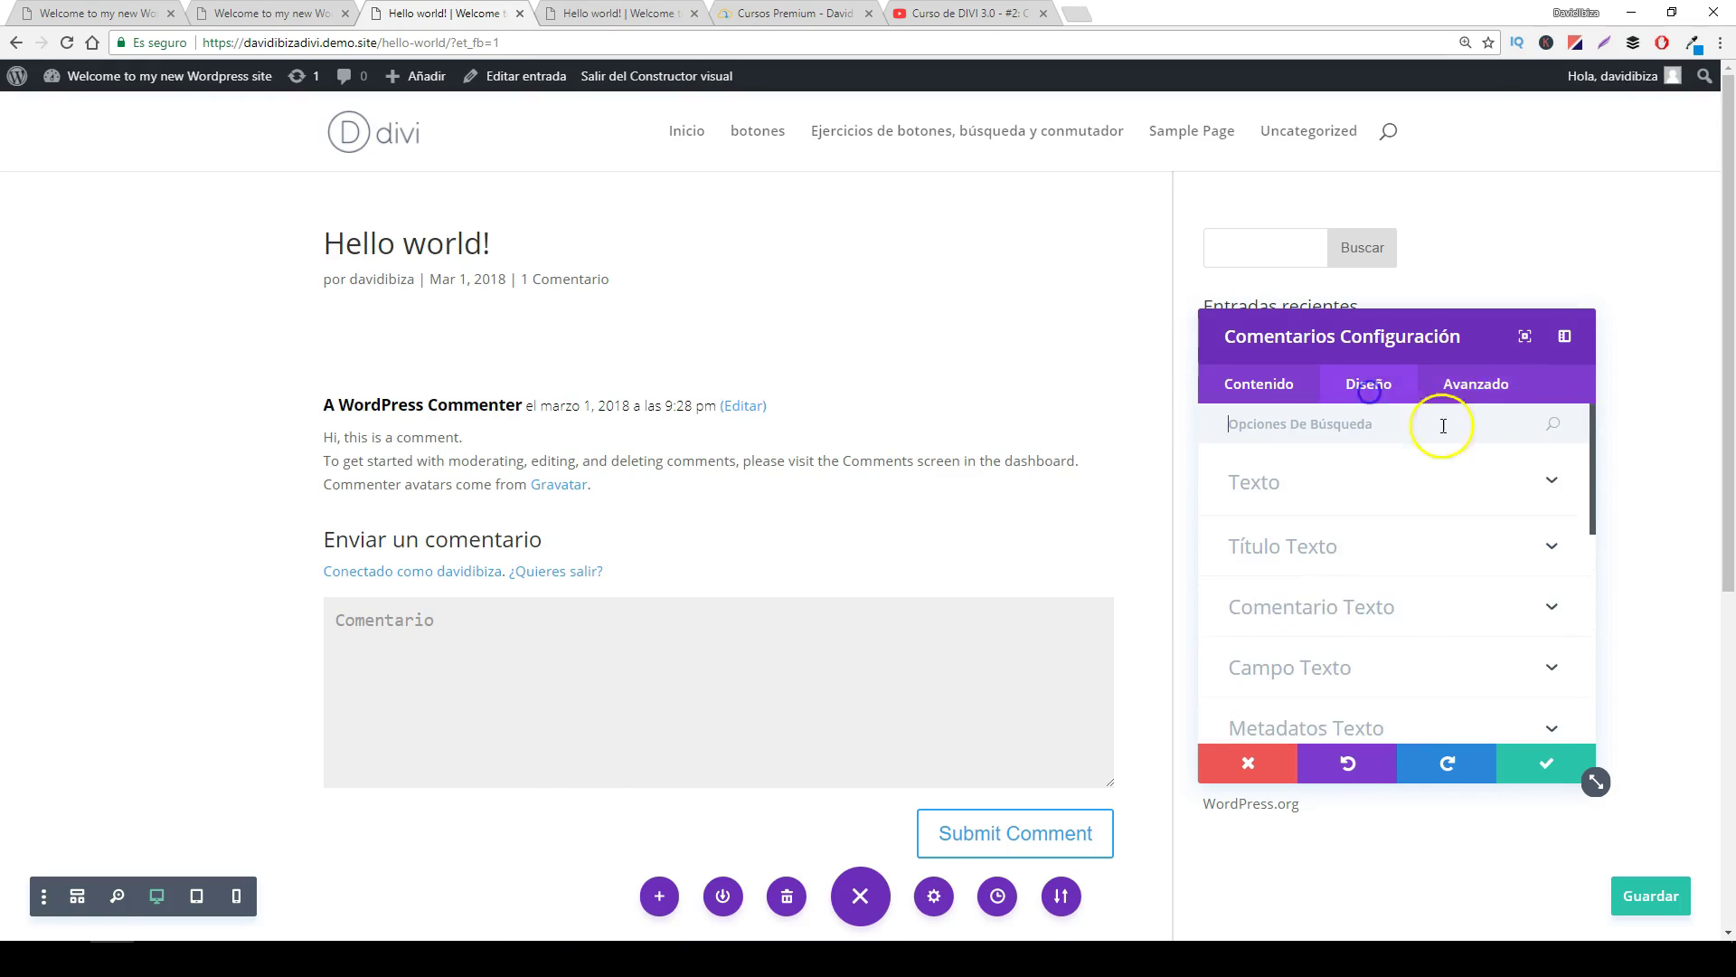
scroll(1453, 583, down, 3)
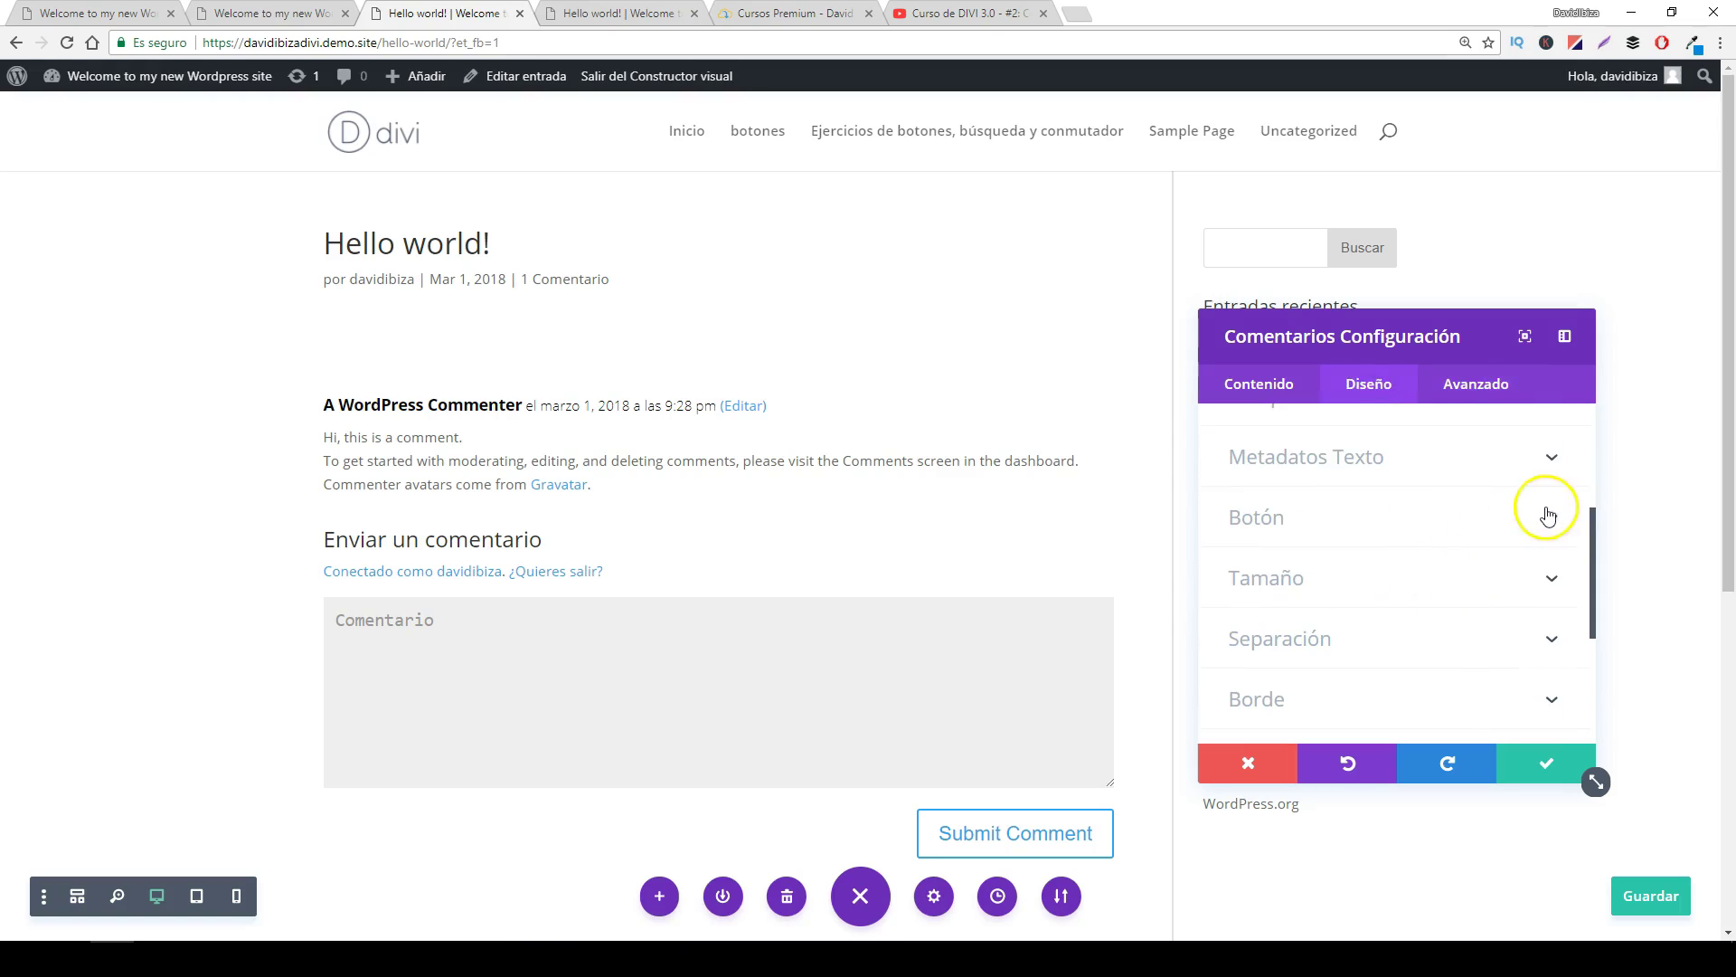
click(1550, 639)
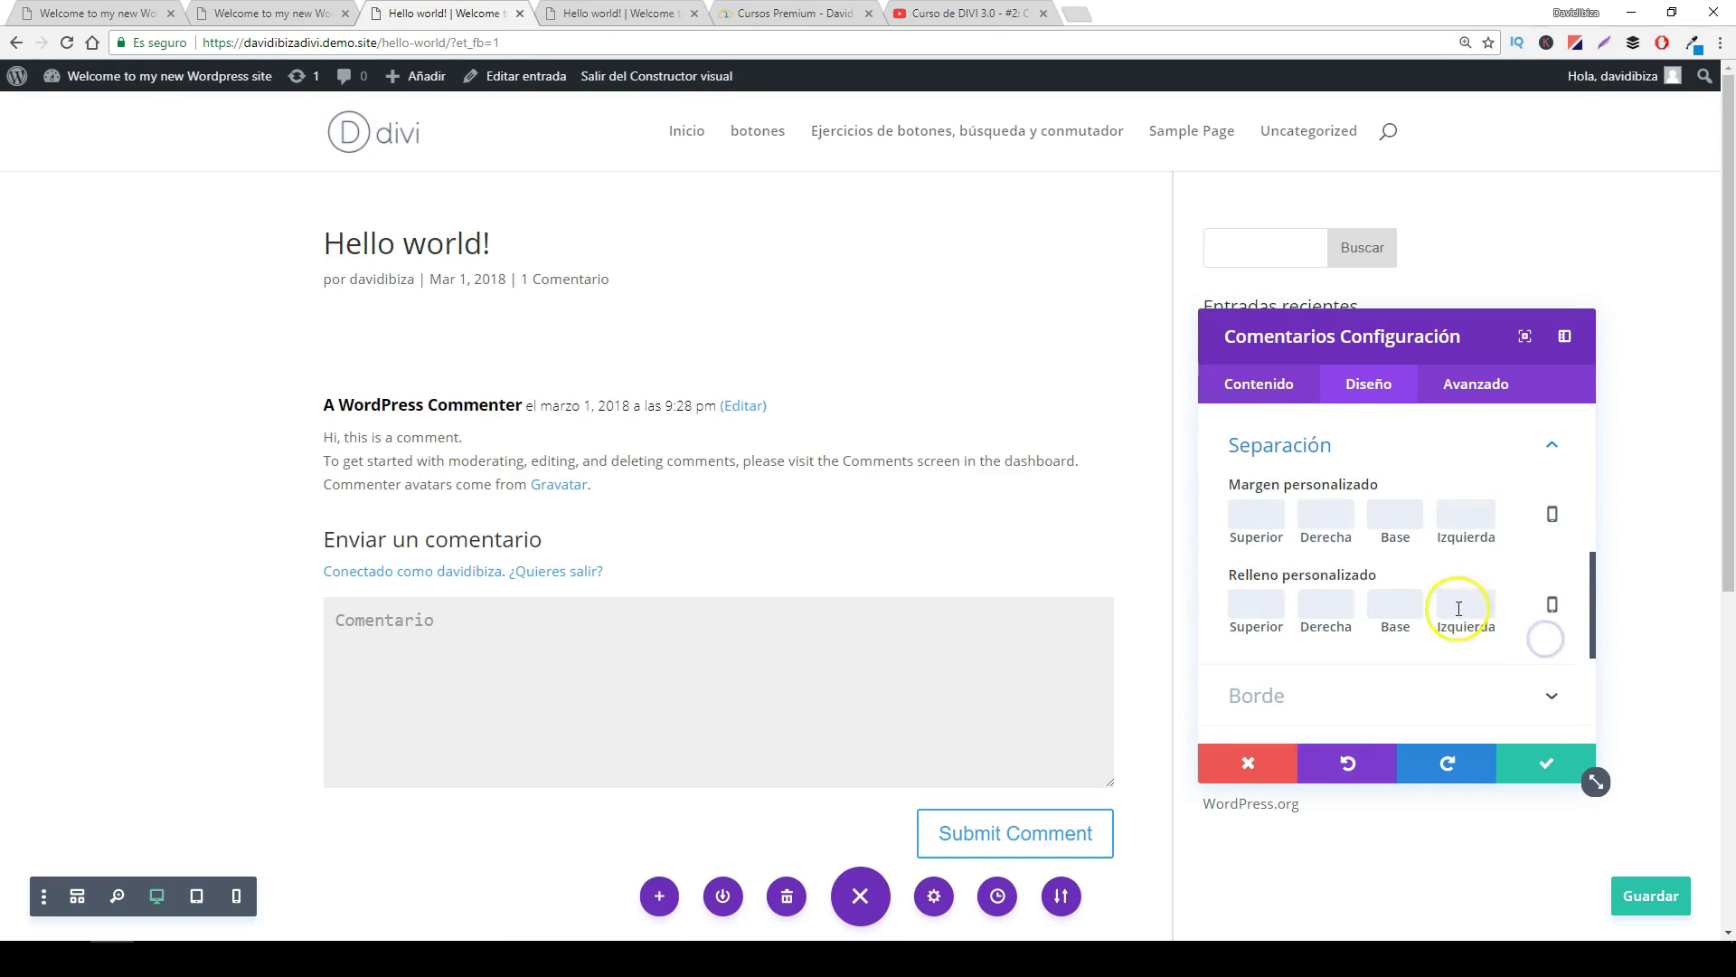
click(1551, 696)
click(1508, 753)
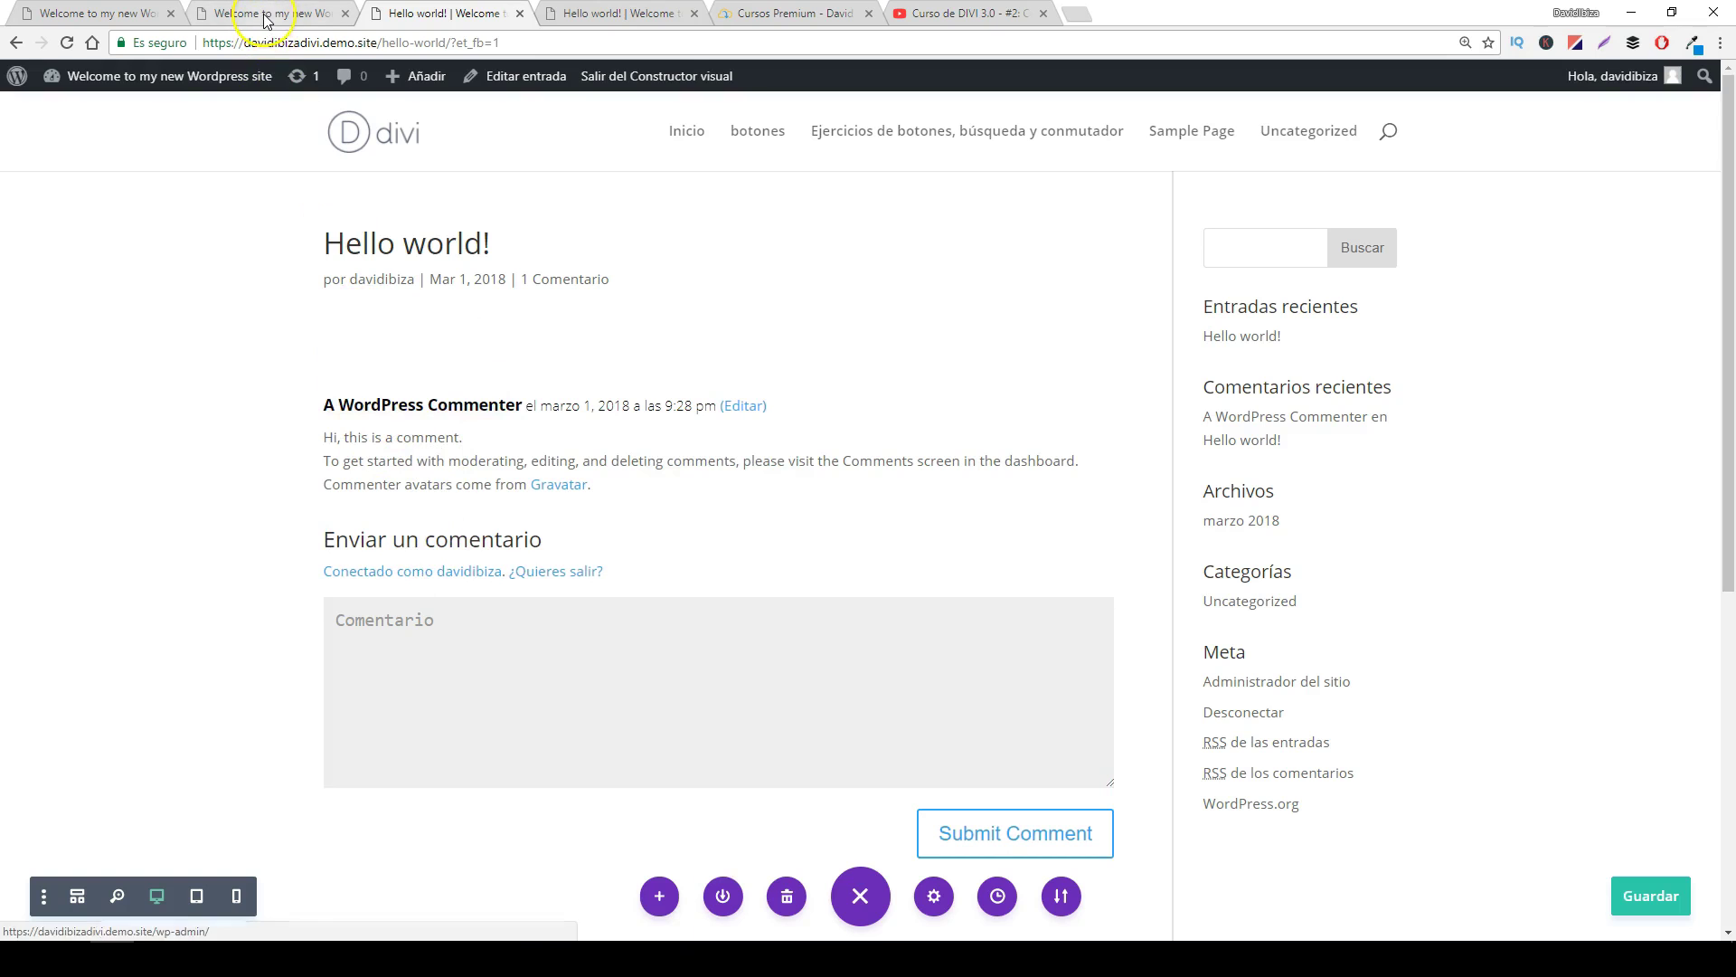
- Switch to the YouTube video about hosting and domain, expand its description and highlight the 20% and 10% Divi discount offers
click(940, 14)
scroll(232, 425, up, 1)
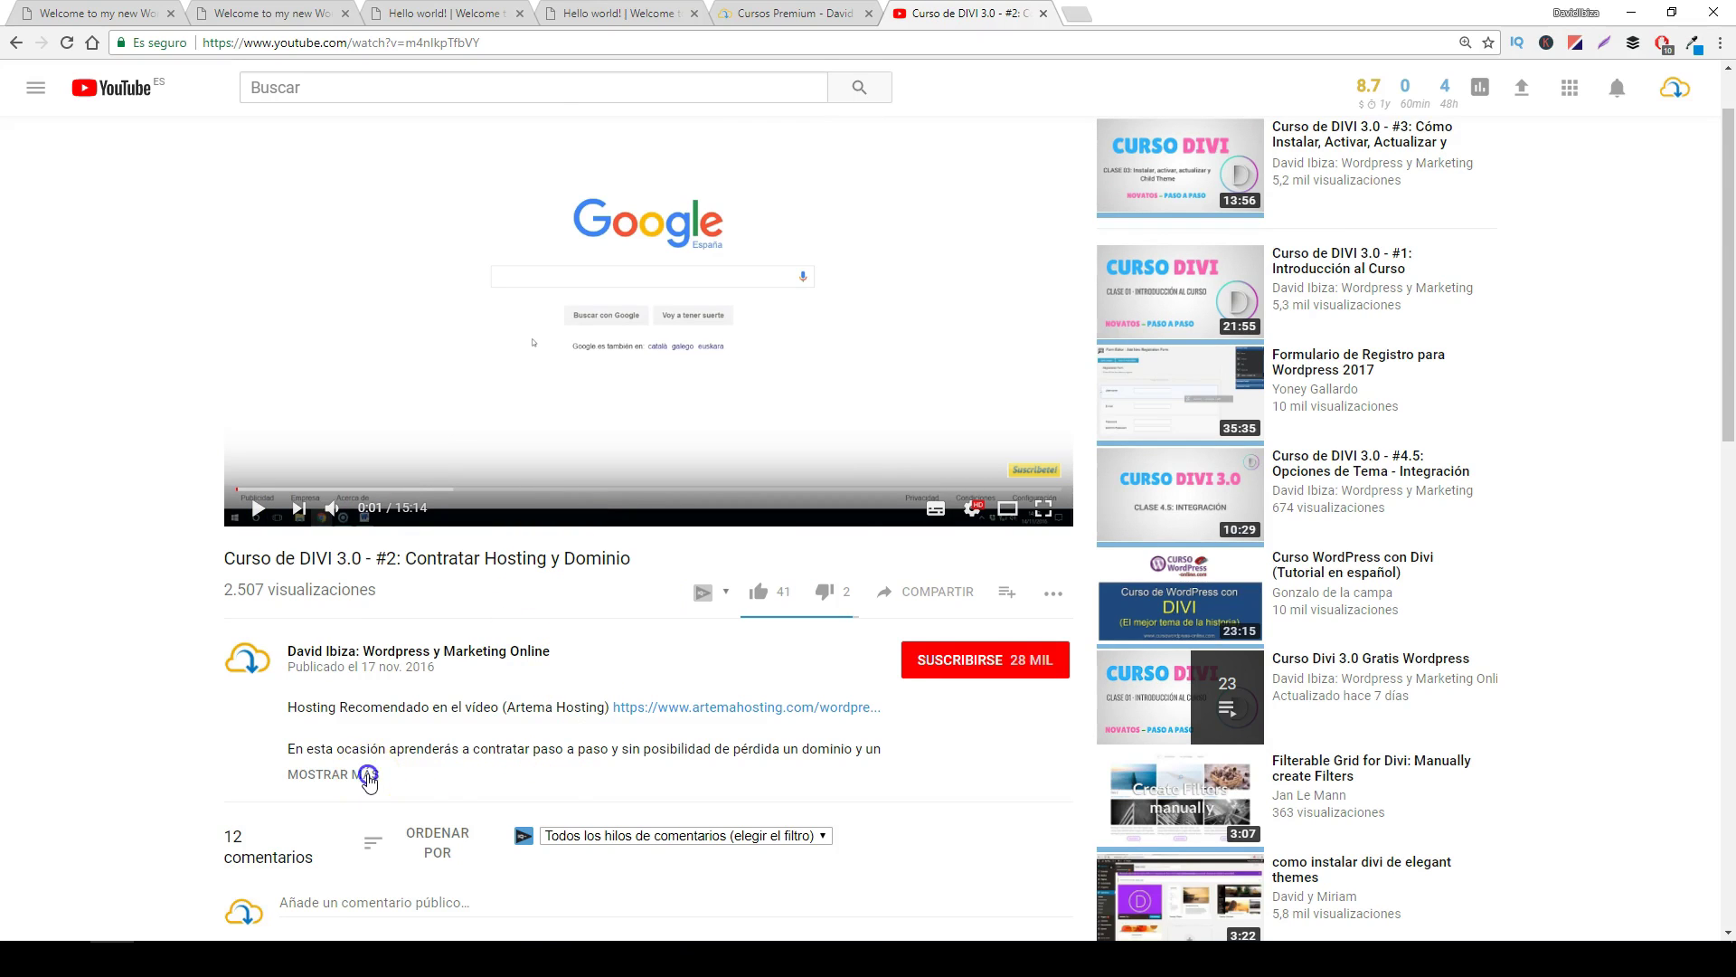
click(366, 775)
scroll(366, 766, down, 3)
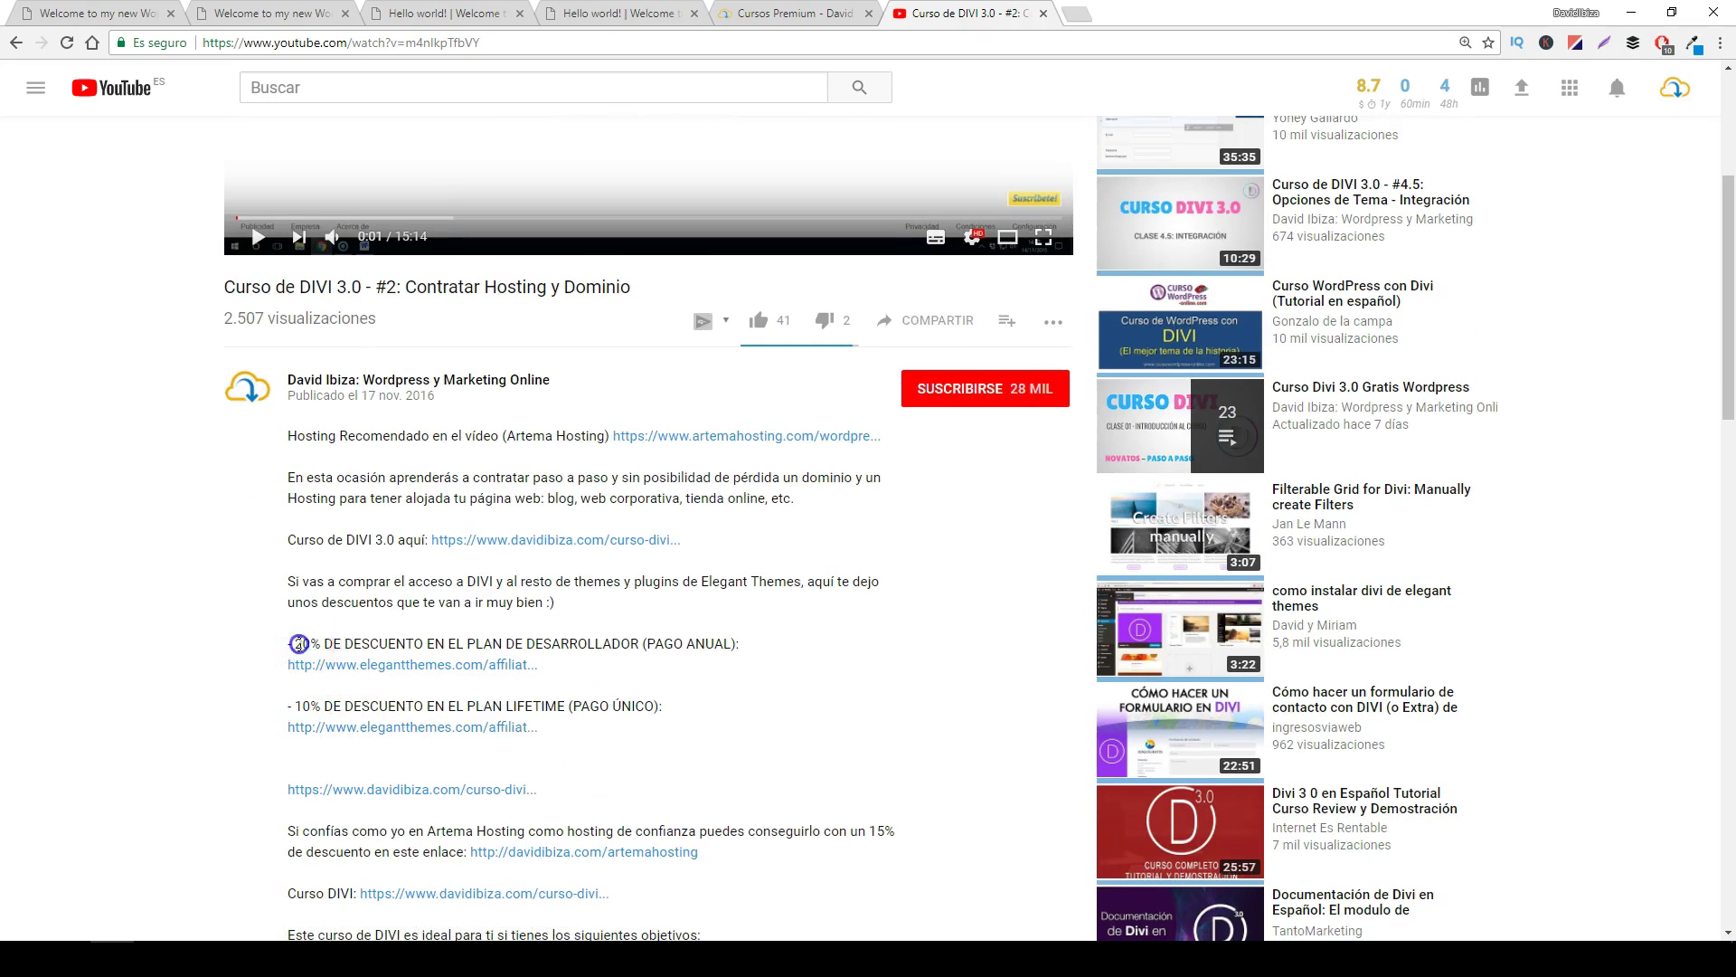
drag(303, 644, 718, 643)
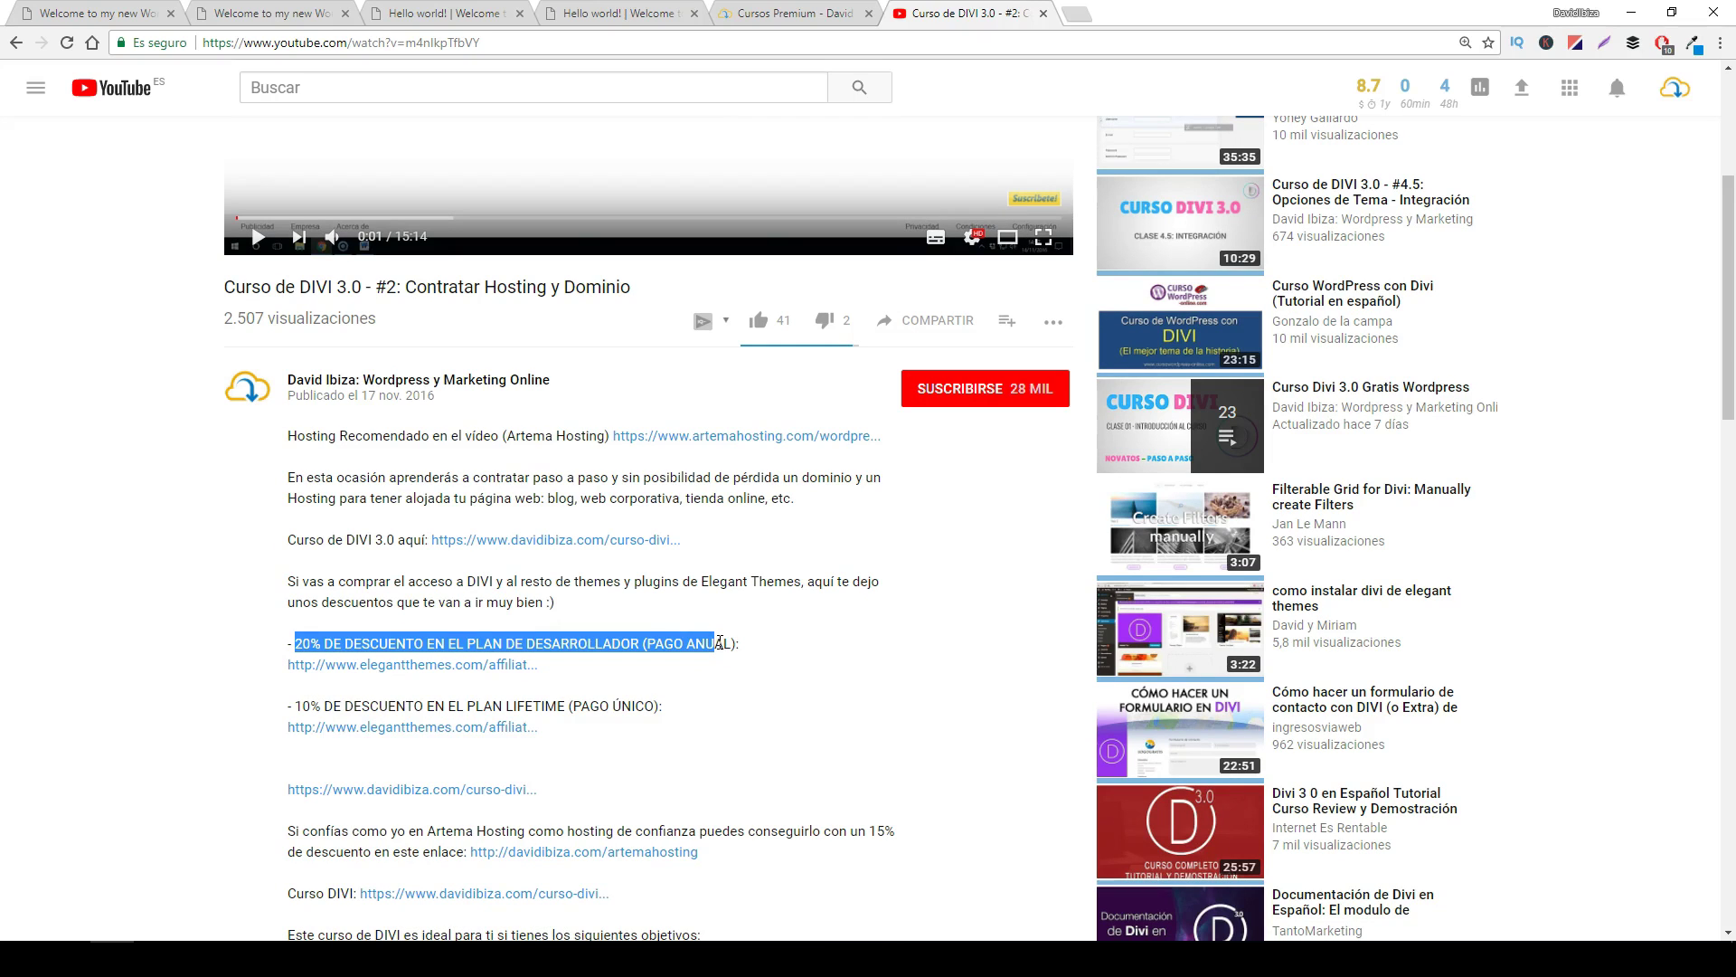
drag(296, 705, 592, 704)
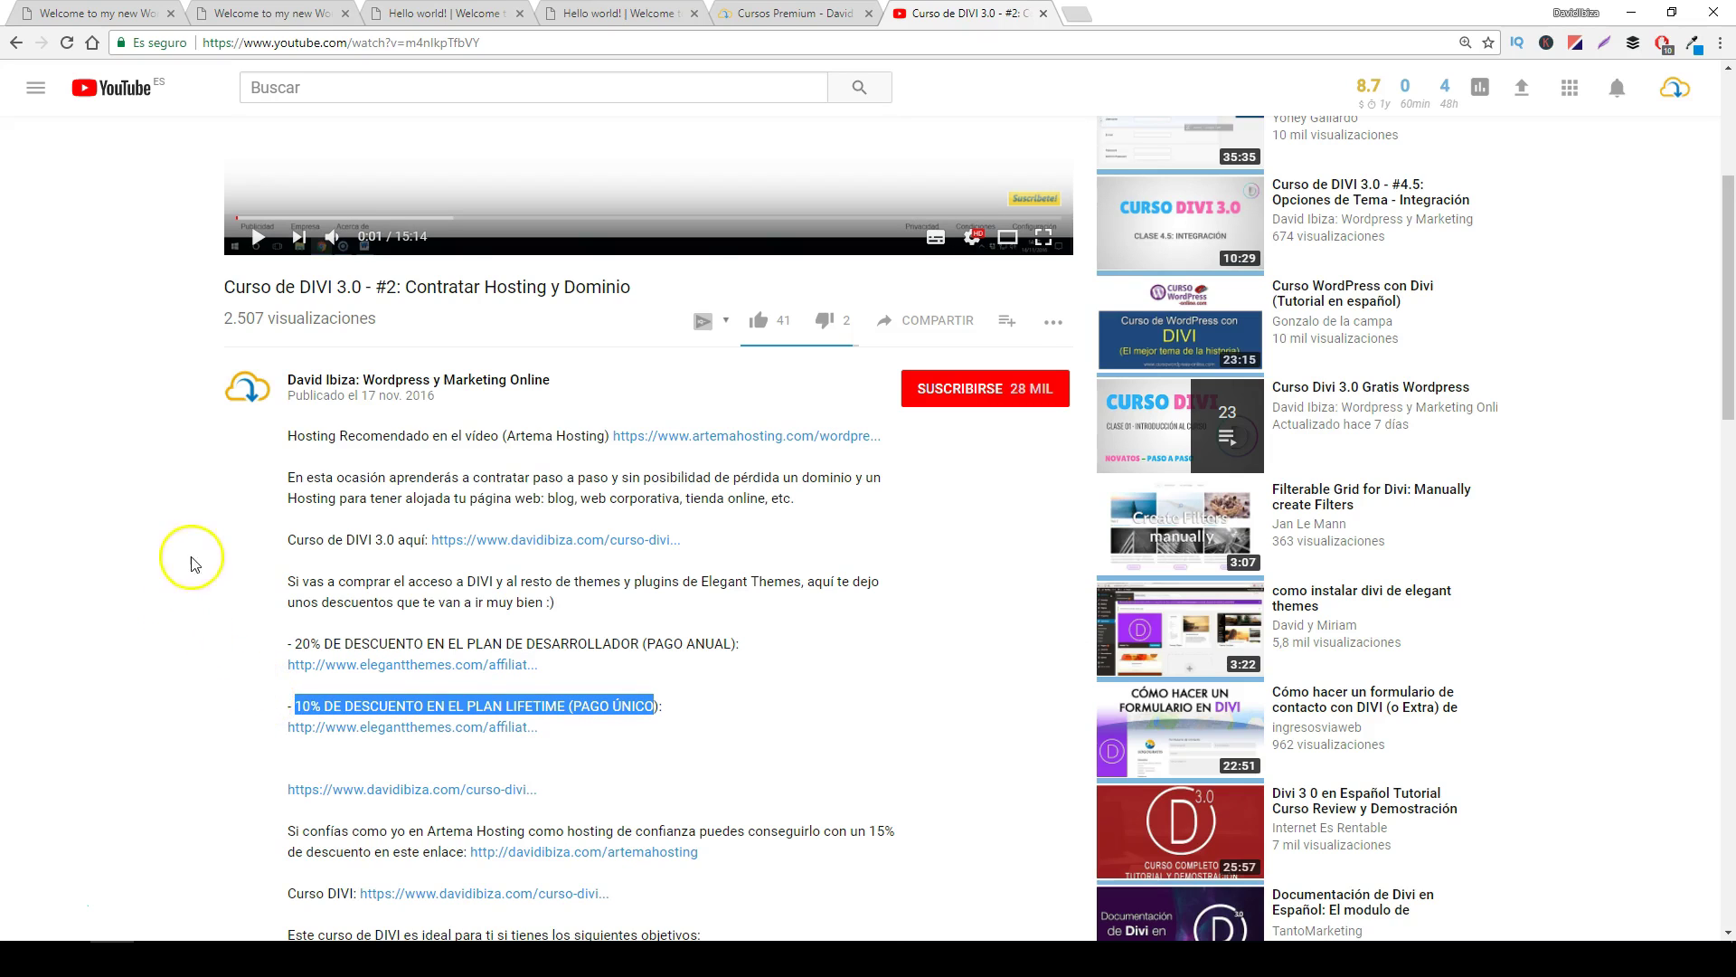
scroll(186, 561, up, 2)
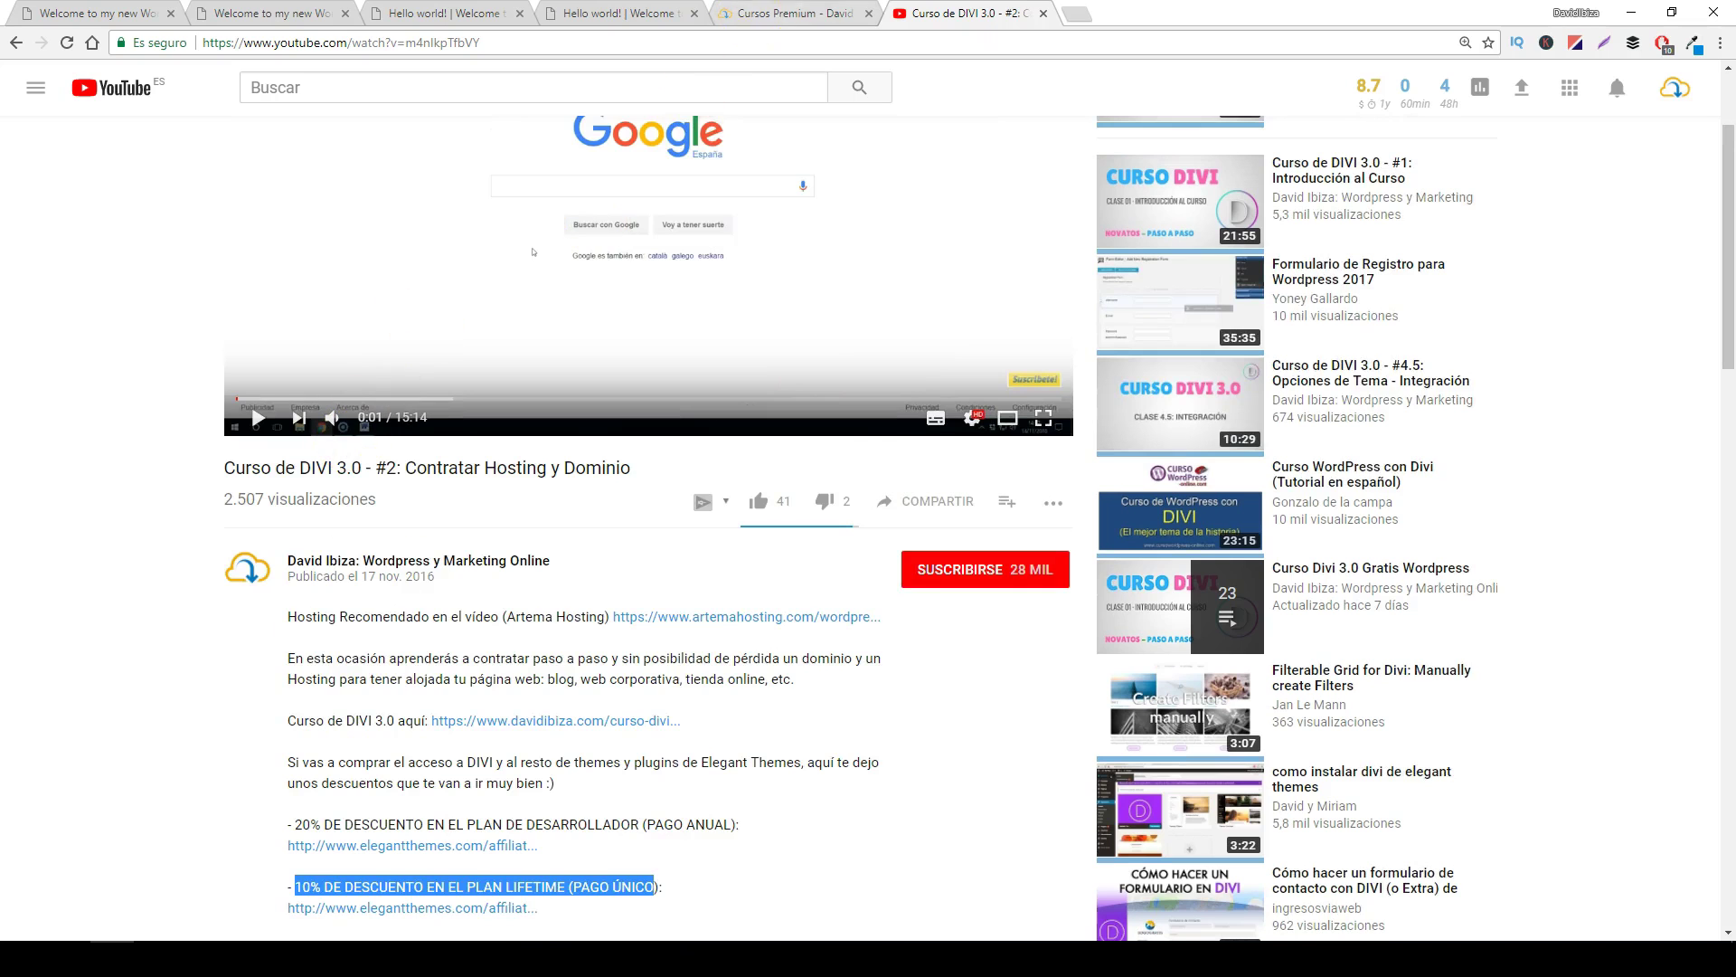
- Switch to the premium courses website and look over its subscription offer and course list
click(770, 12)
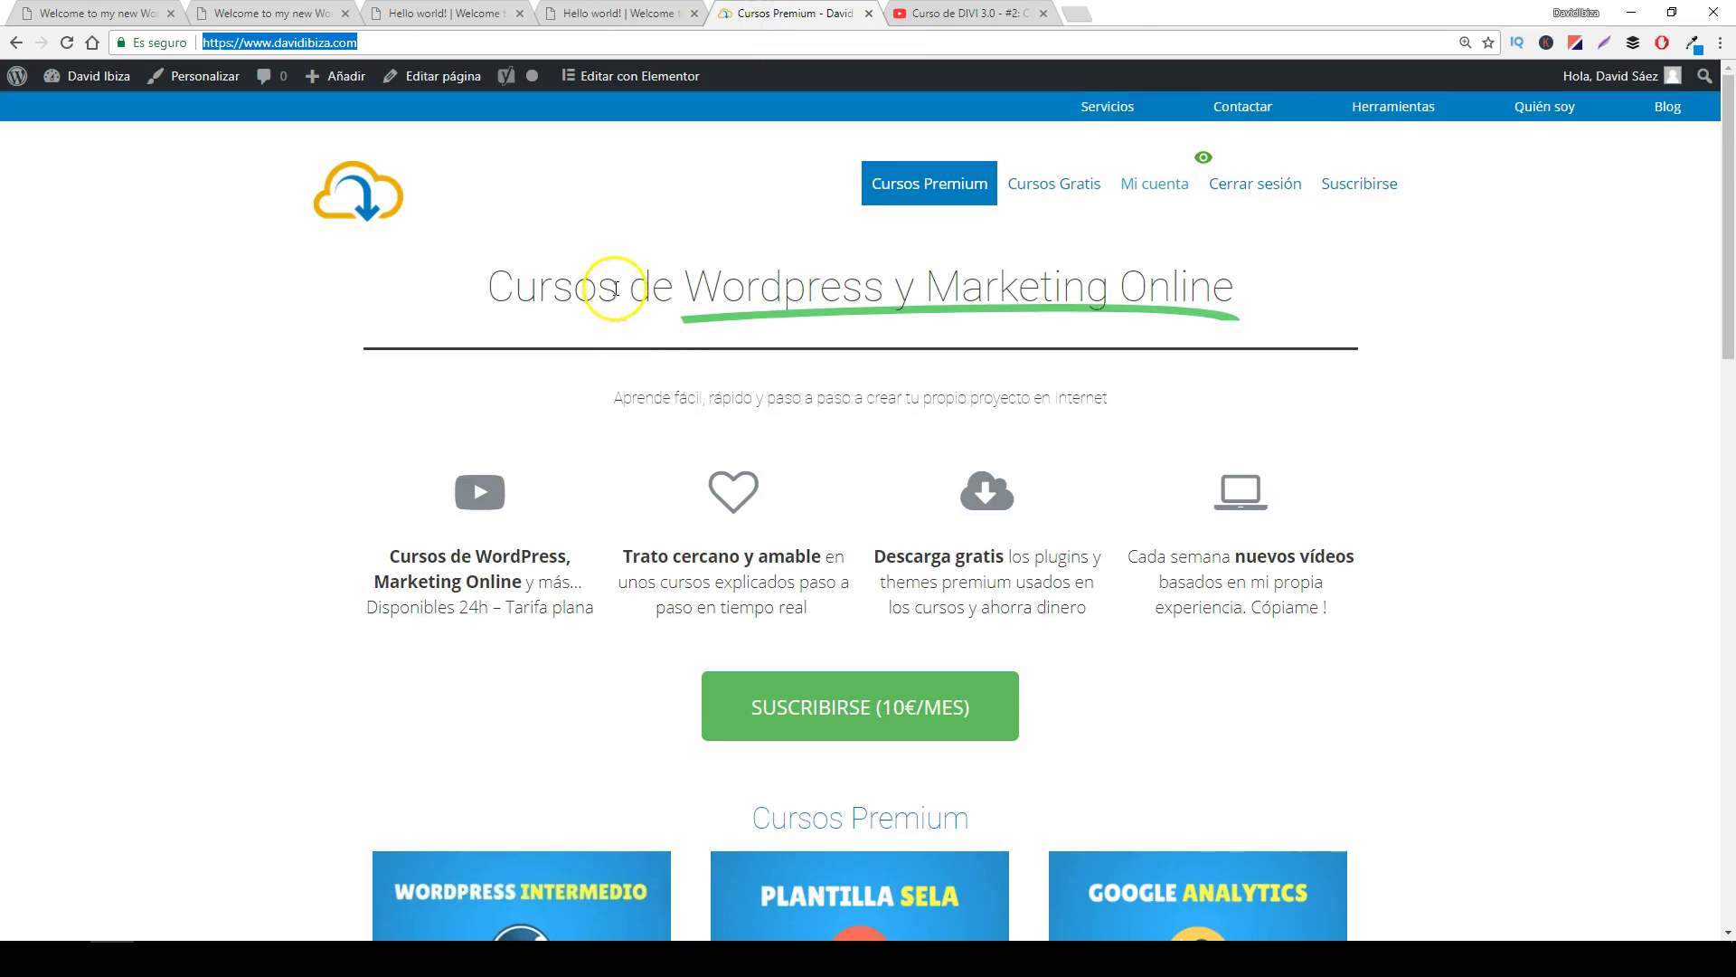
scroll(632, 437, down, 2)
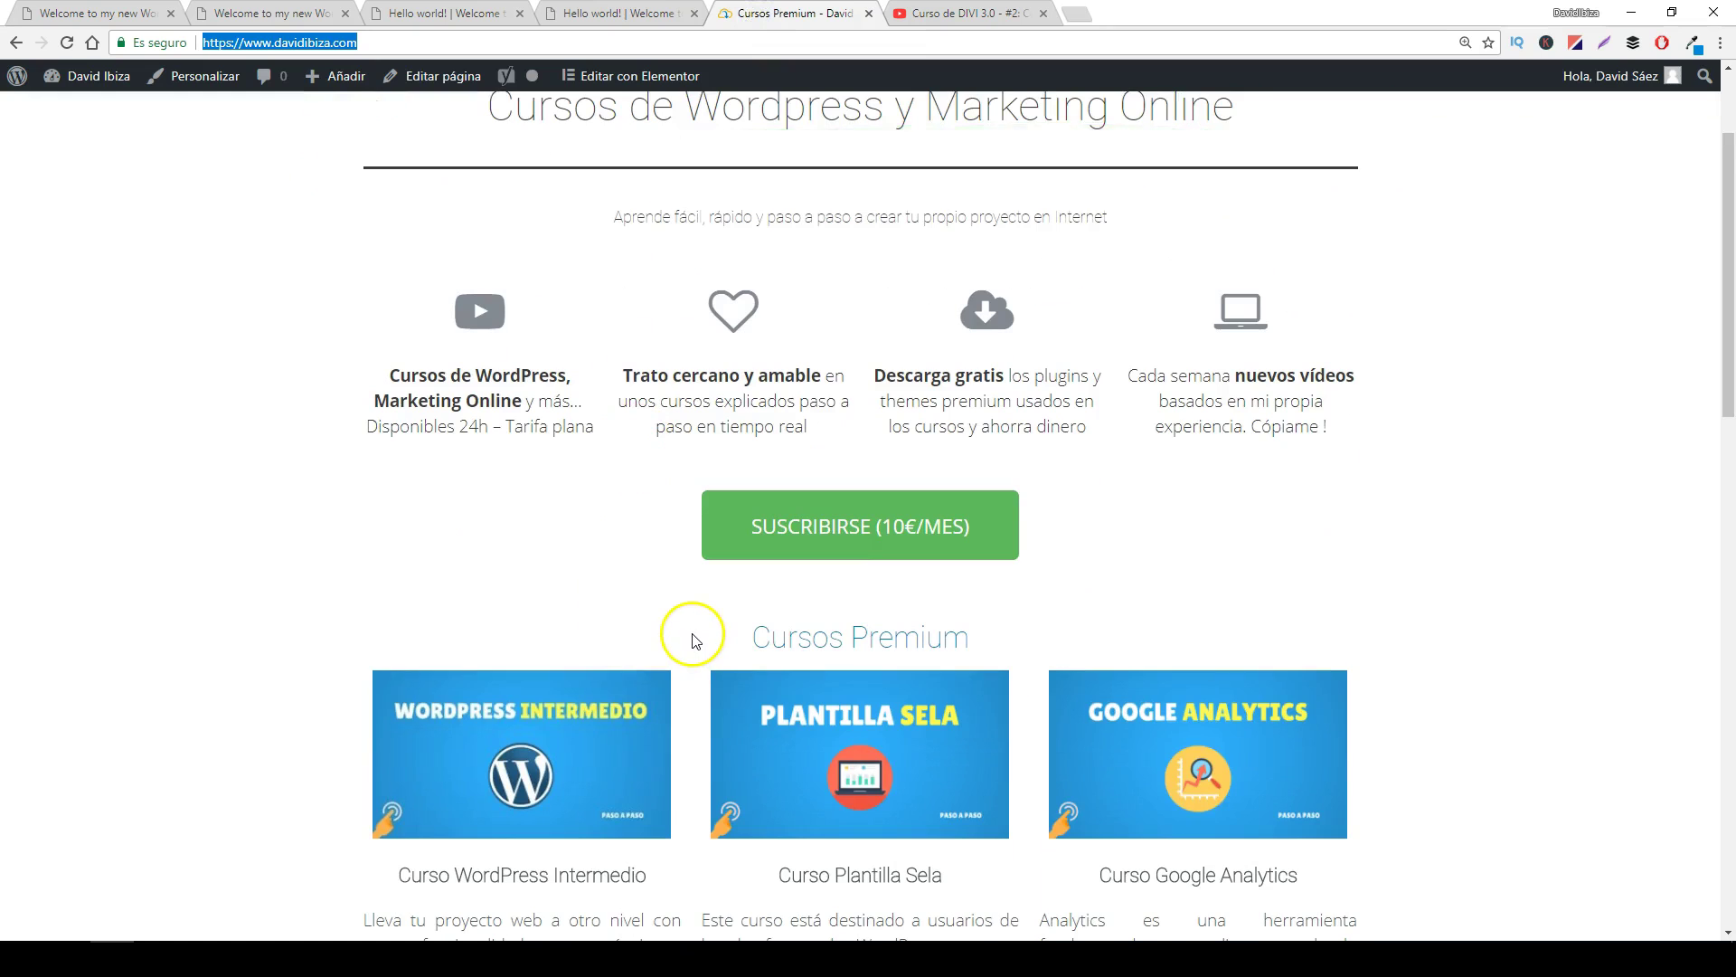
scroll(696, 642, down, 1)
scroll(692, 638, up, 3)
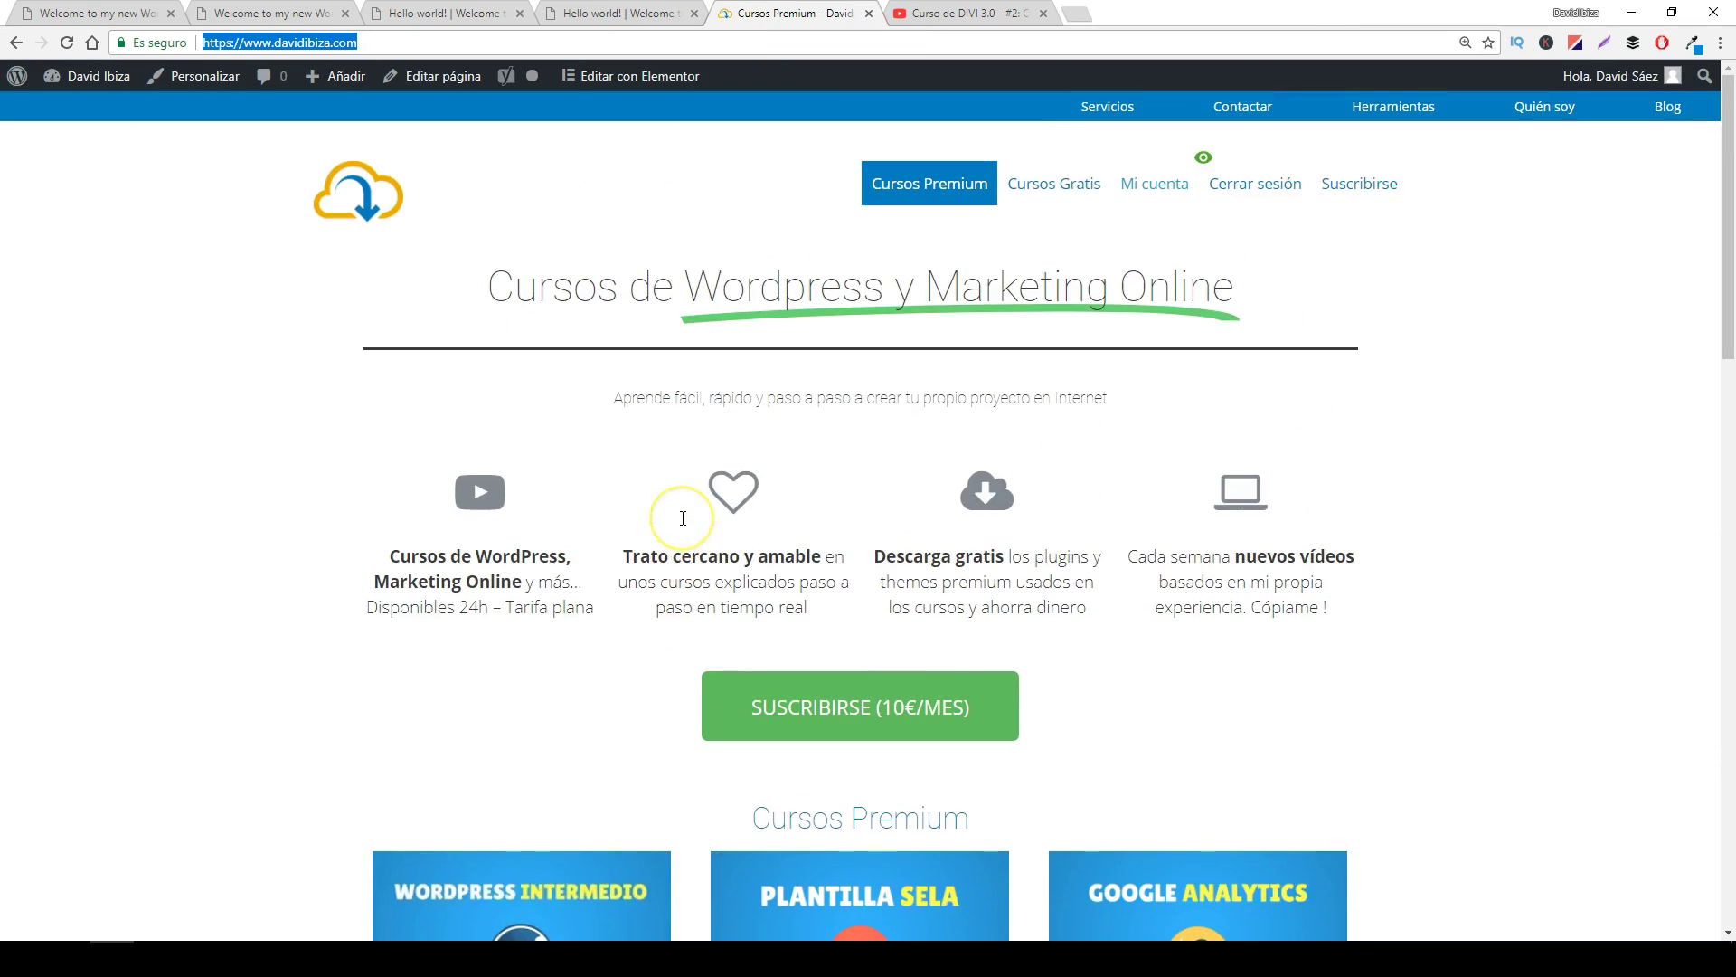
- Return to the YouTube video, subscribe to its channel and turn on the channel's notifications
click(924, 13)
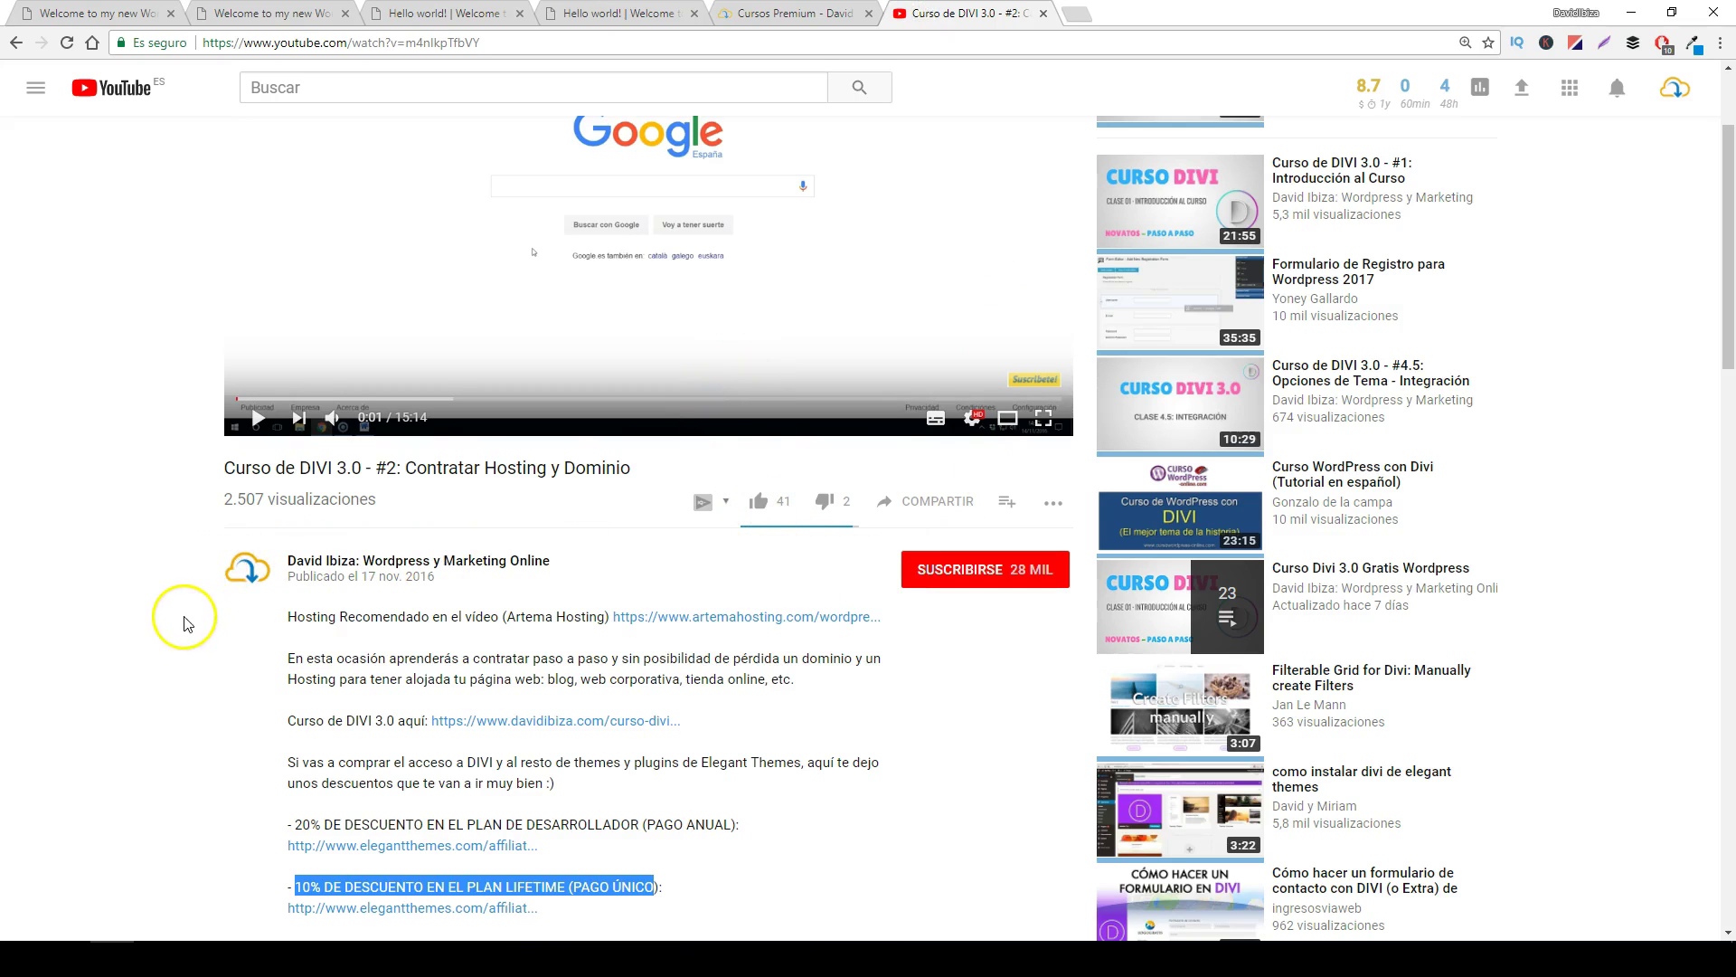
click(983, 577)
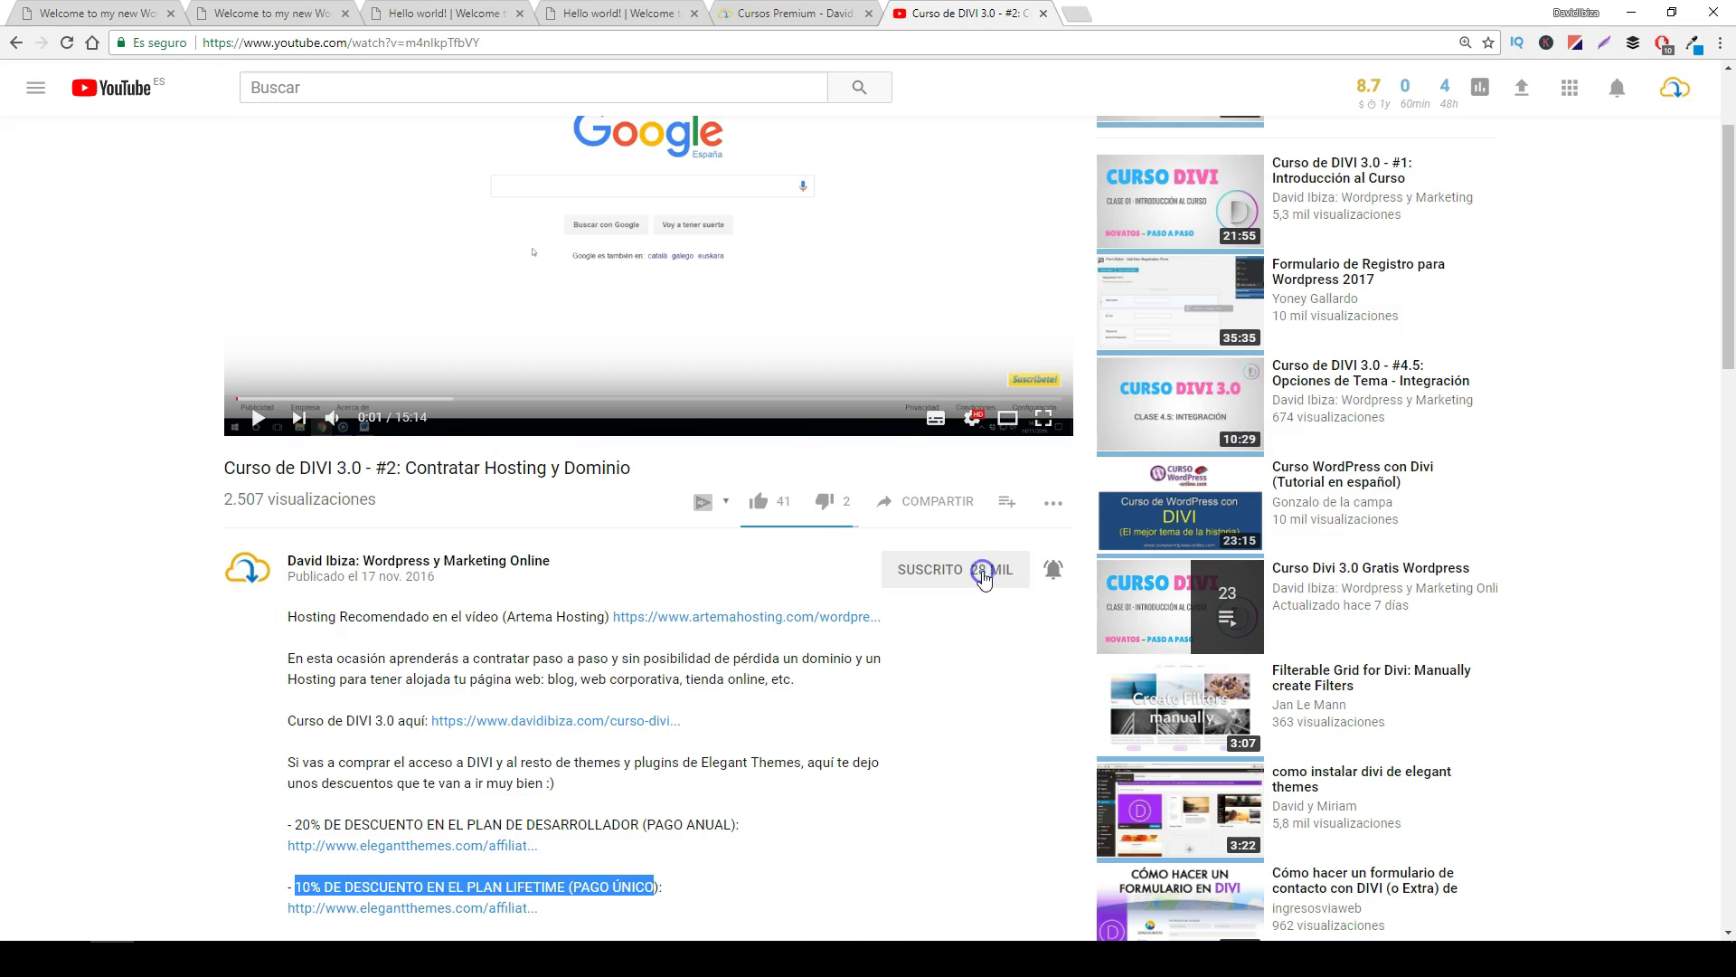
click(1054, 575)
scroll(298, 649, down, 4)
scroll(291, 642, up, 4)
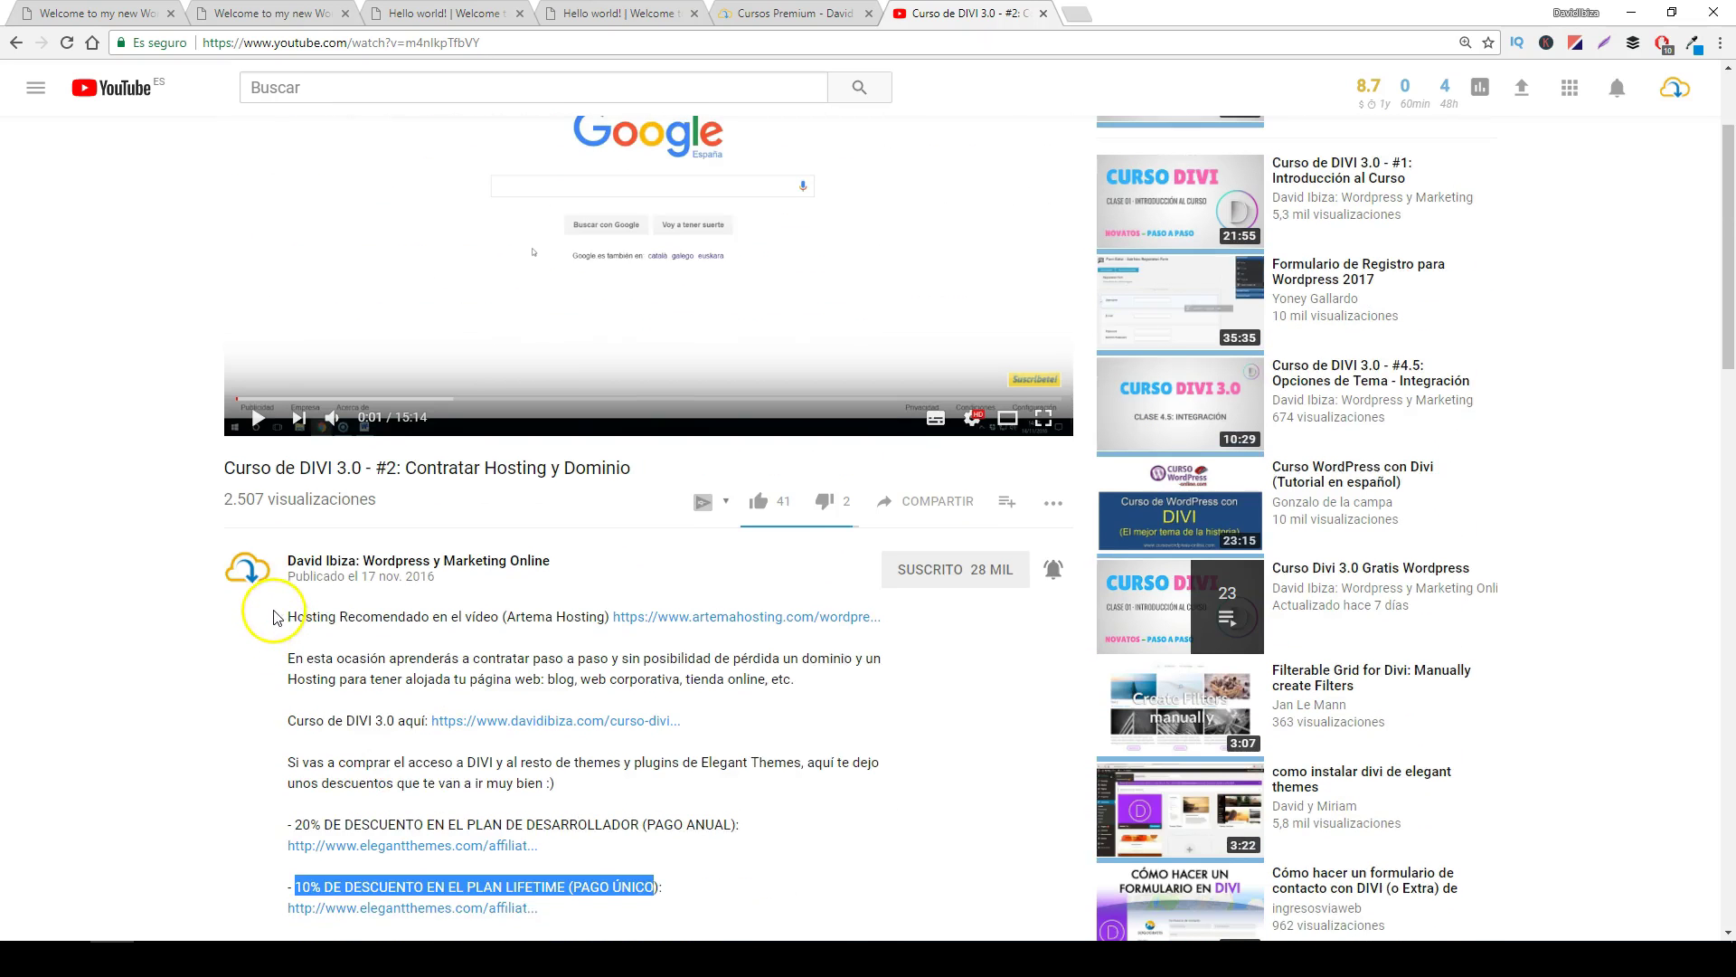